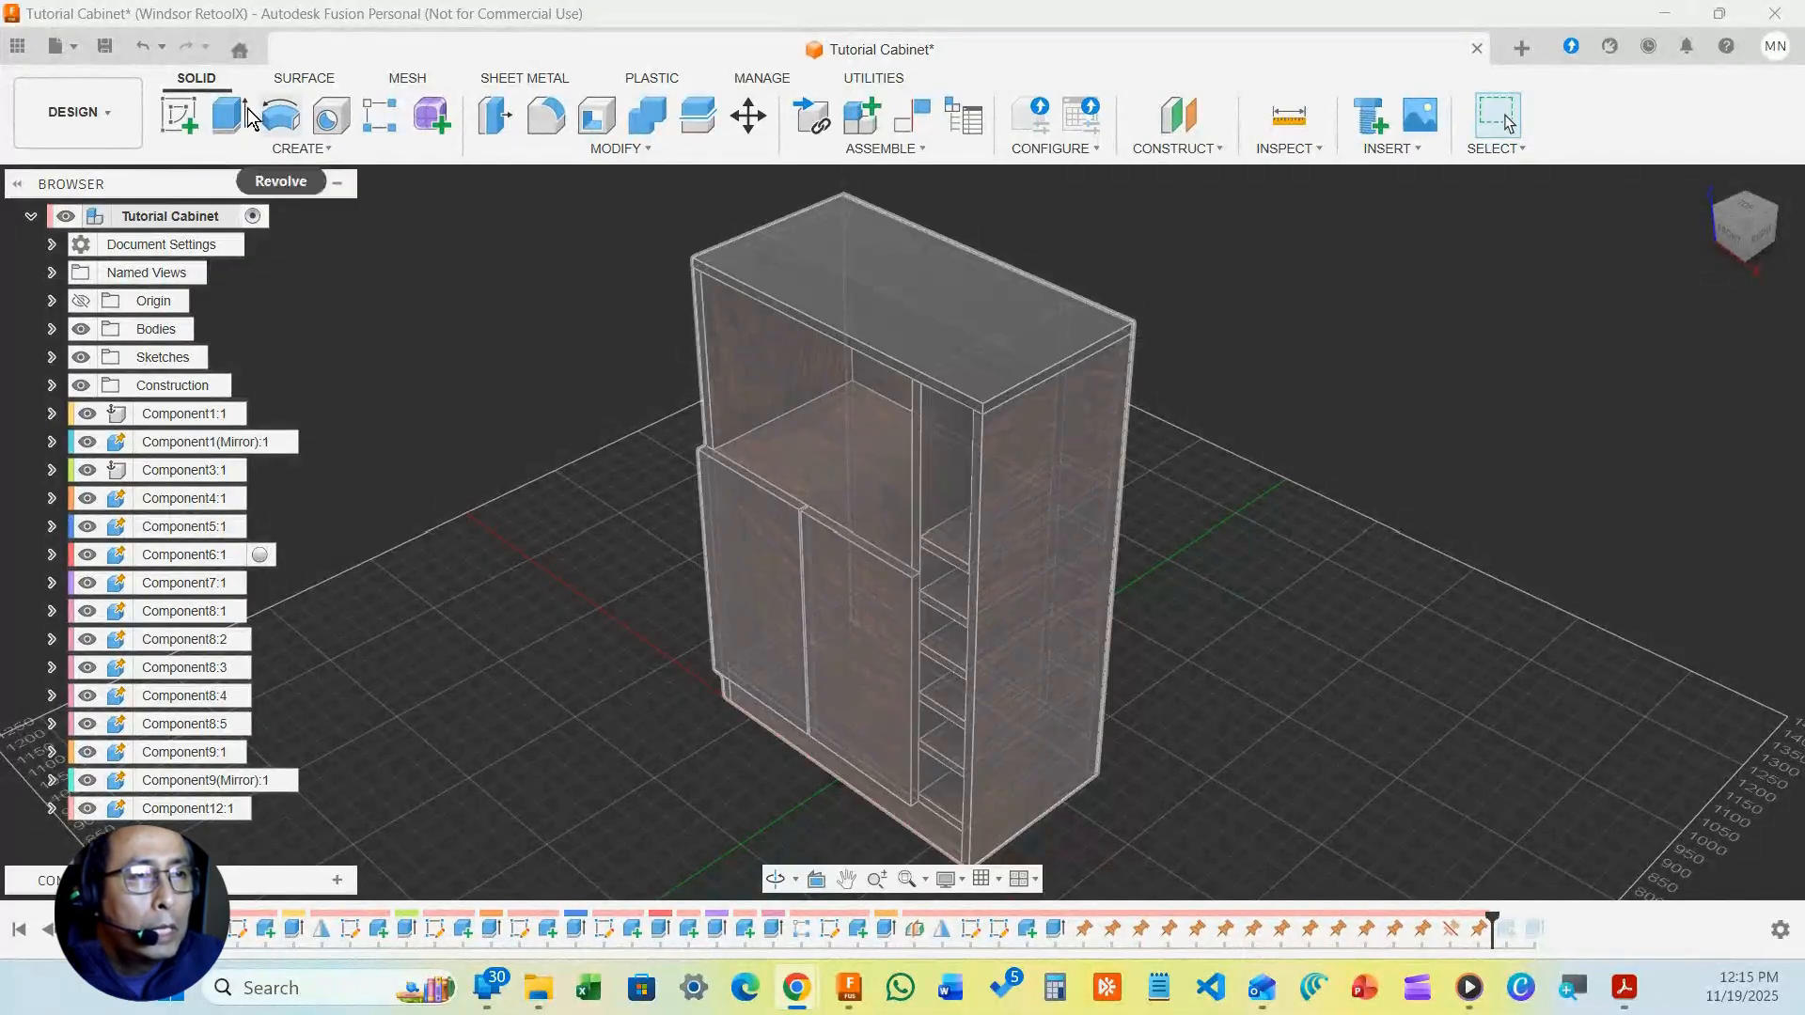
Preview the Tutorial Cabinet by switching from the DESIGN workspace to RENDER
{"action": "left_click", "coordinate": [105, 111]}
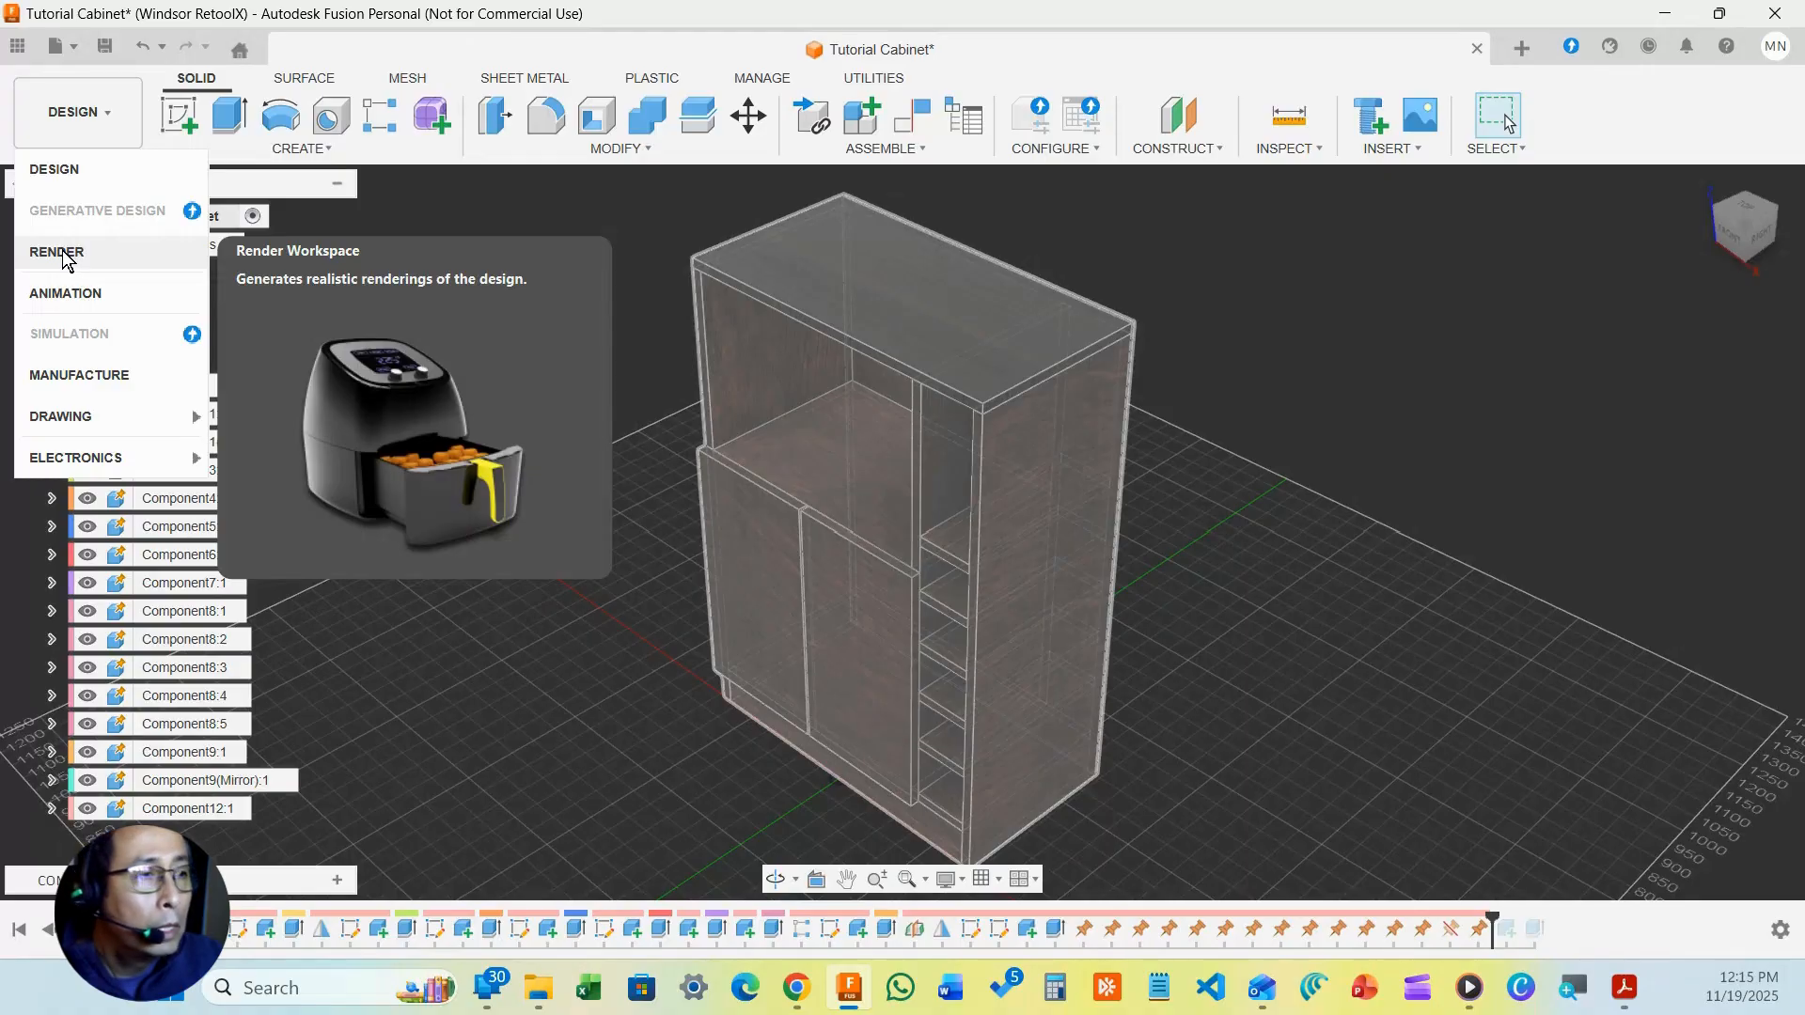
{"action": "left_click", "coordinate": [59, 252]}
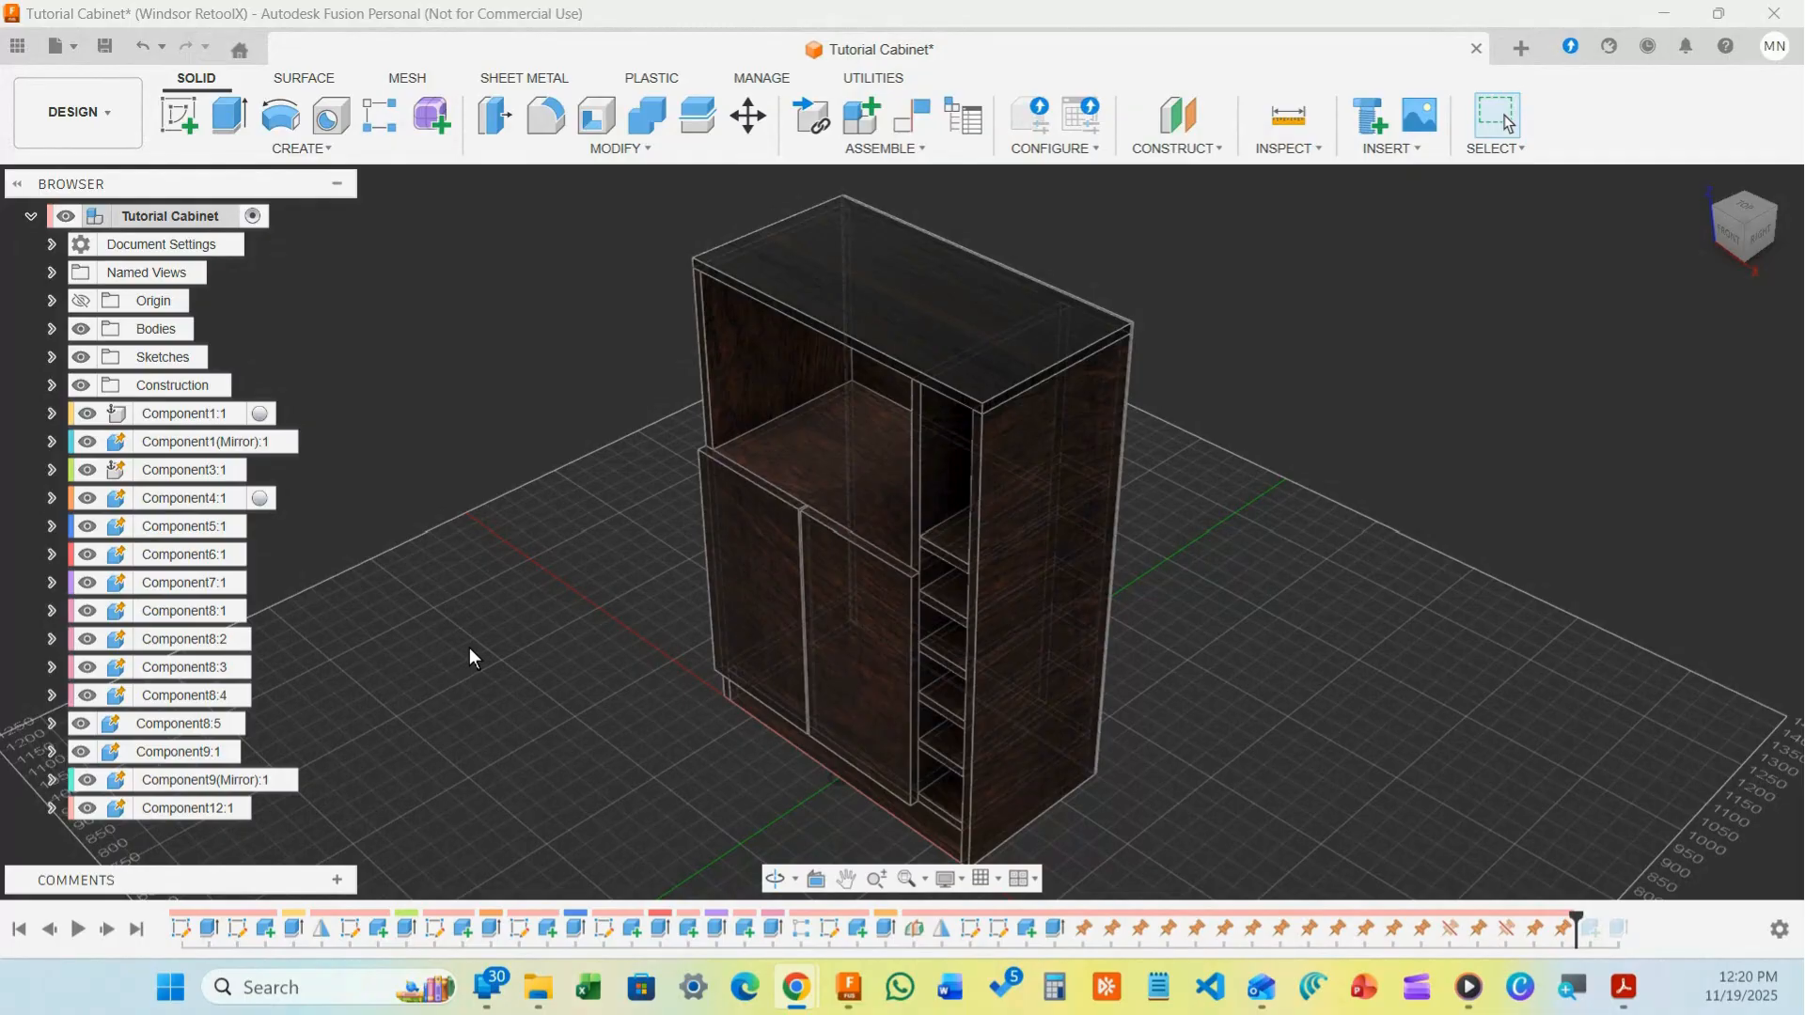
Test the tall front panel Component6:1 by dragging it out of the cabinet and back
{"action": "left_click", "coordinate": [947, 487]}
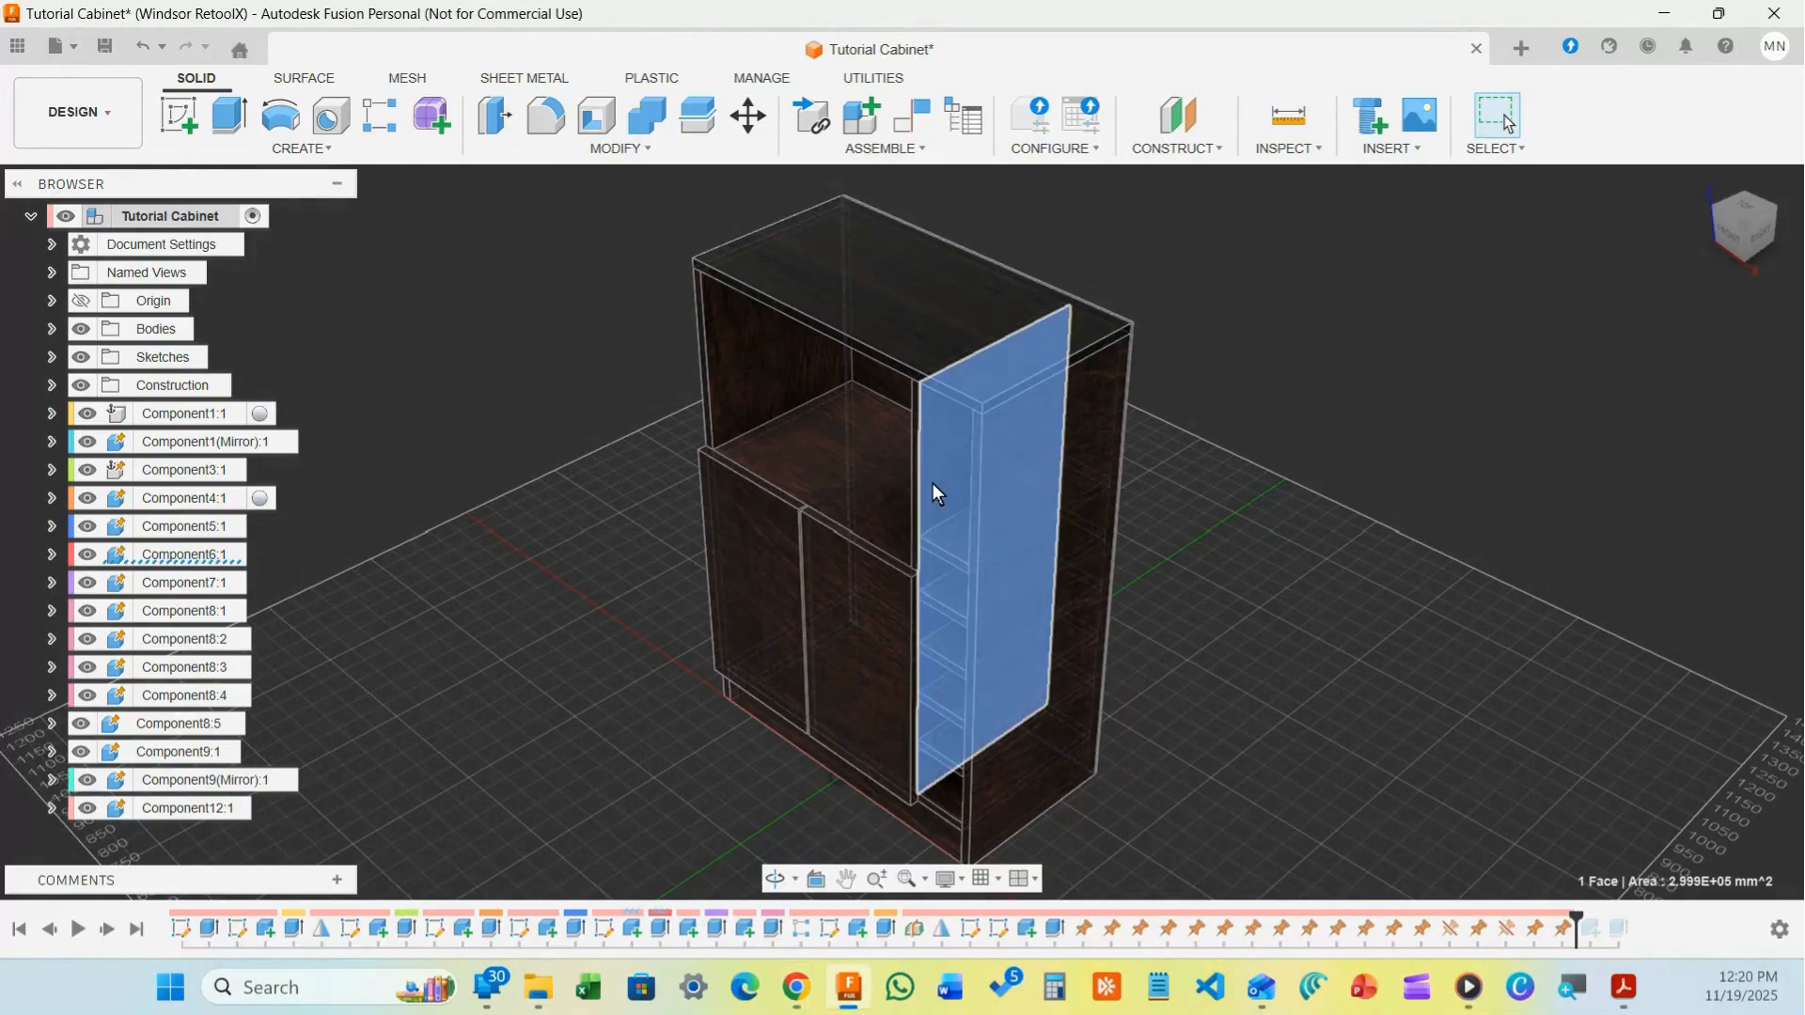
{"action": "right_click", "coordinate": [161, 551]}
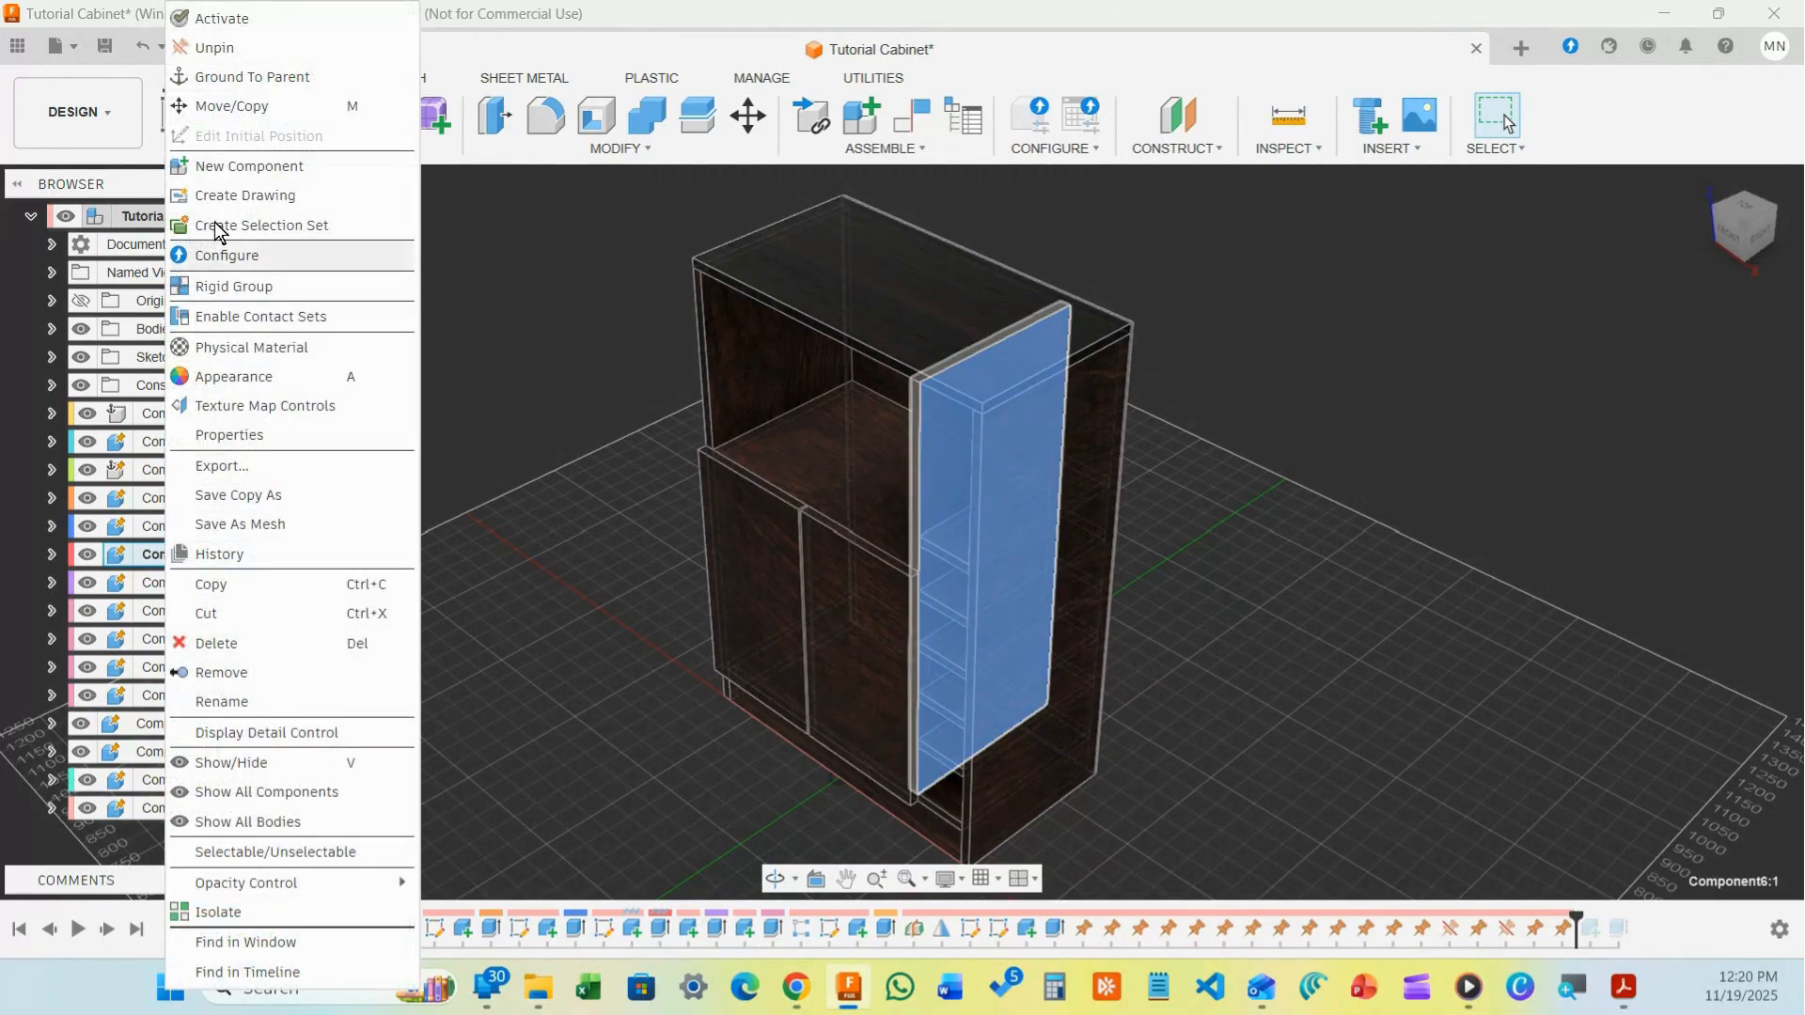
{"action": "left_click", "coordinate": [237, 49]}
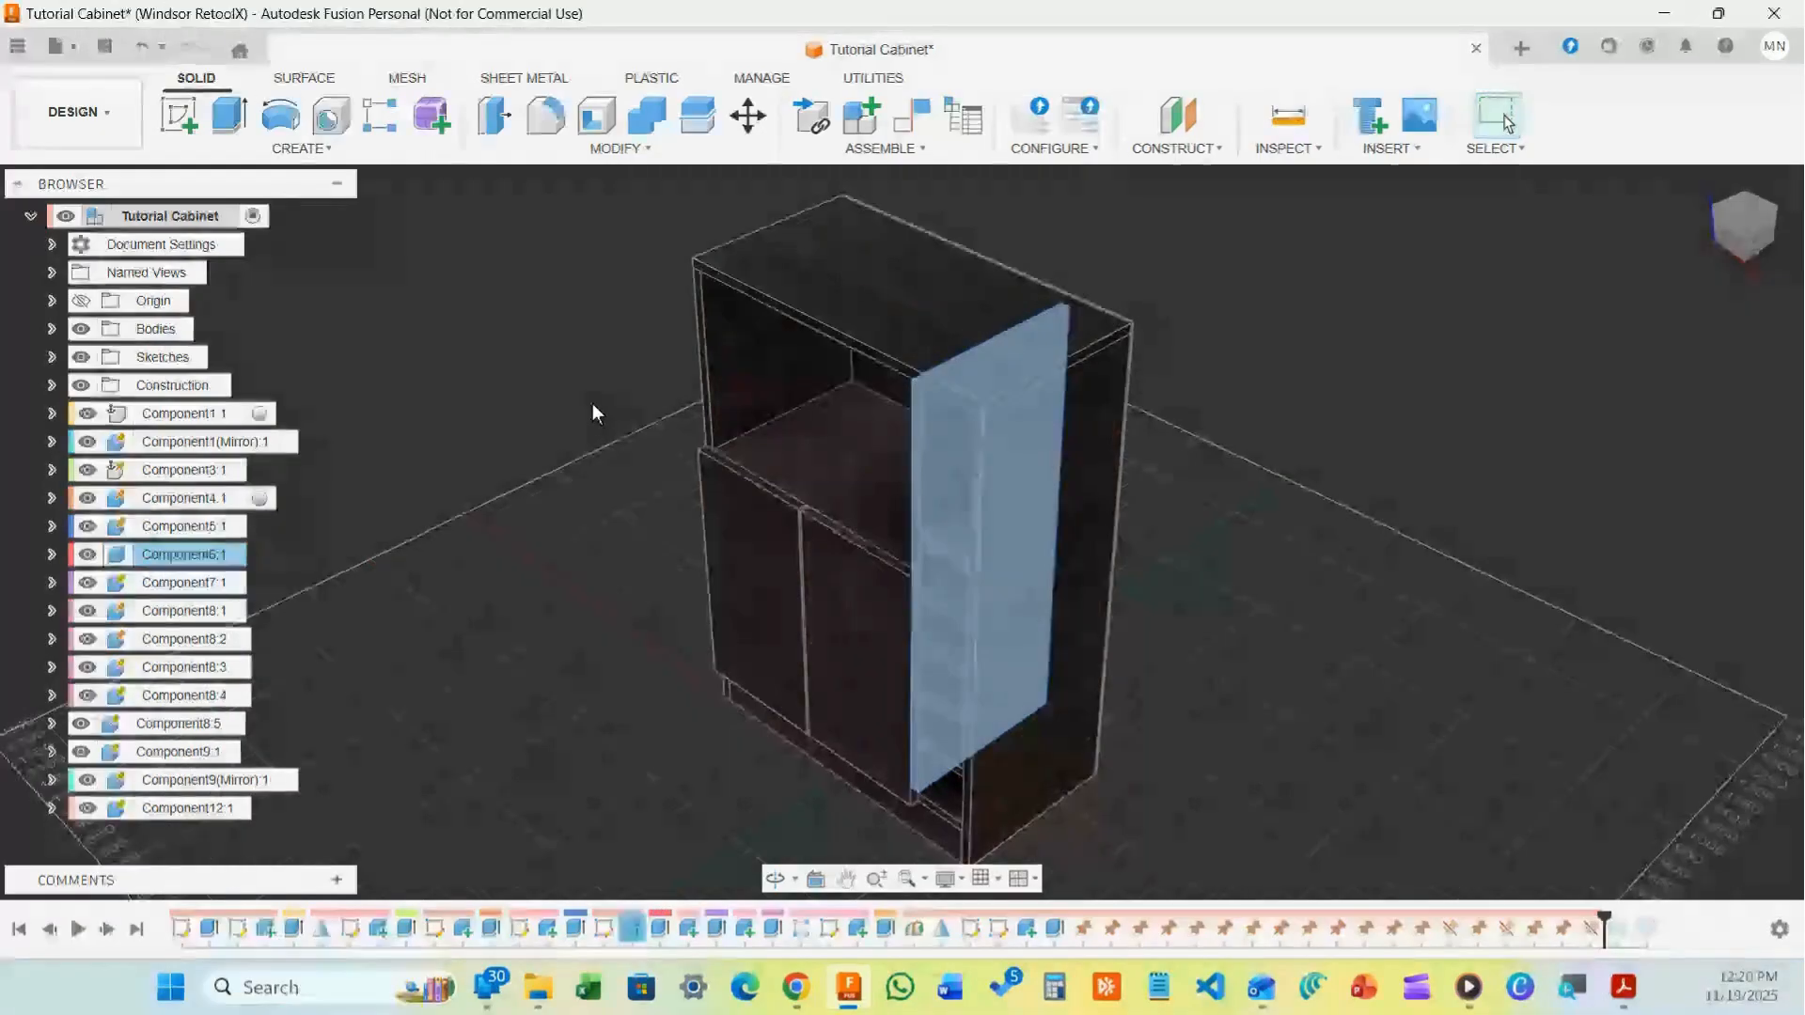
{"action": "left_click", "coordinate": [934, 481]}
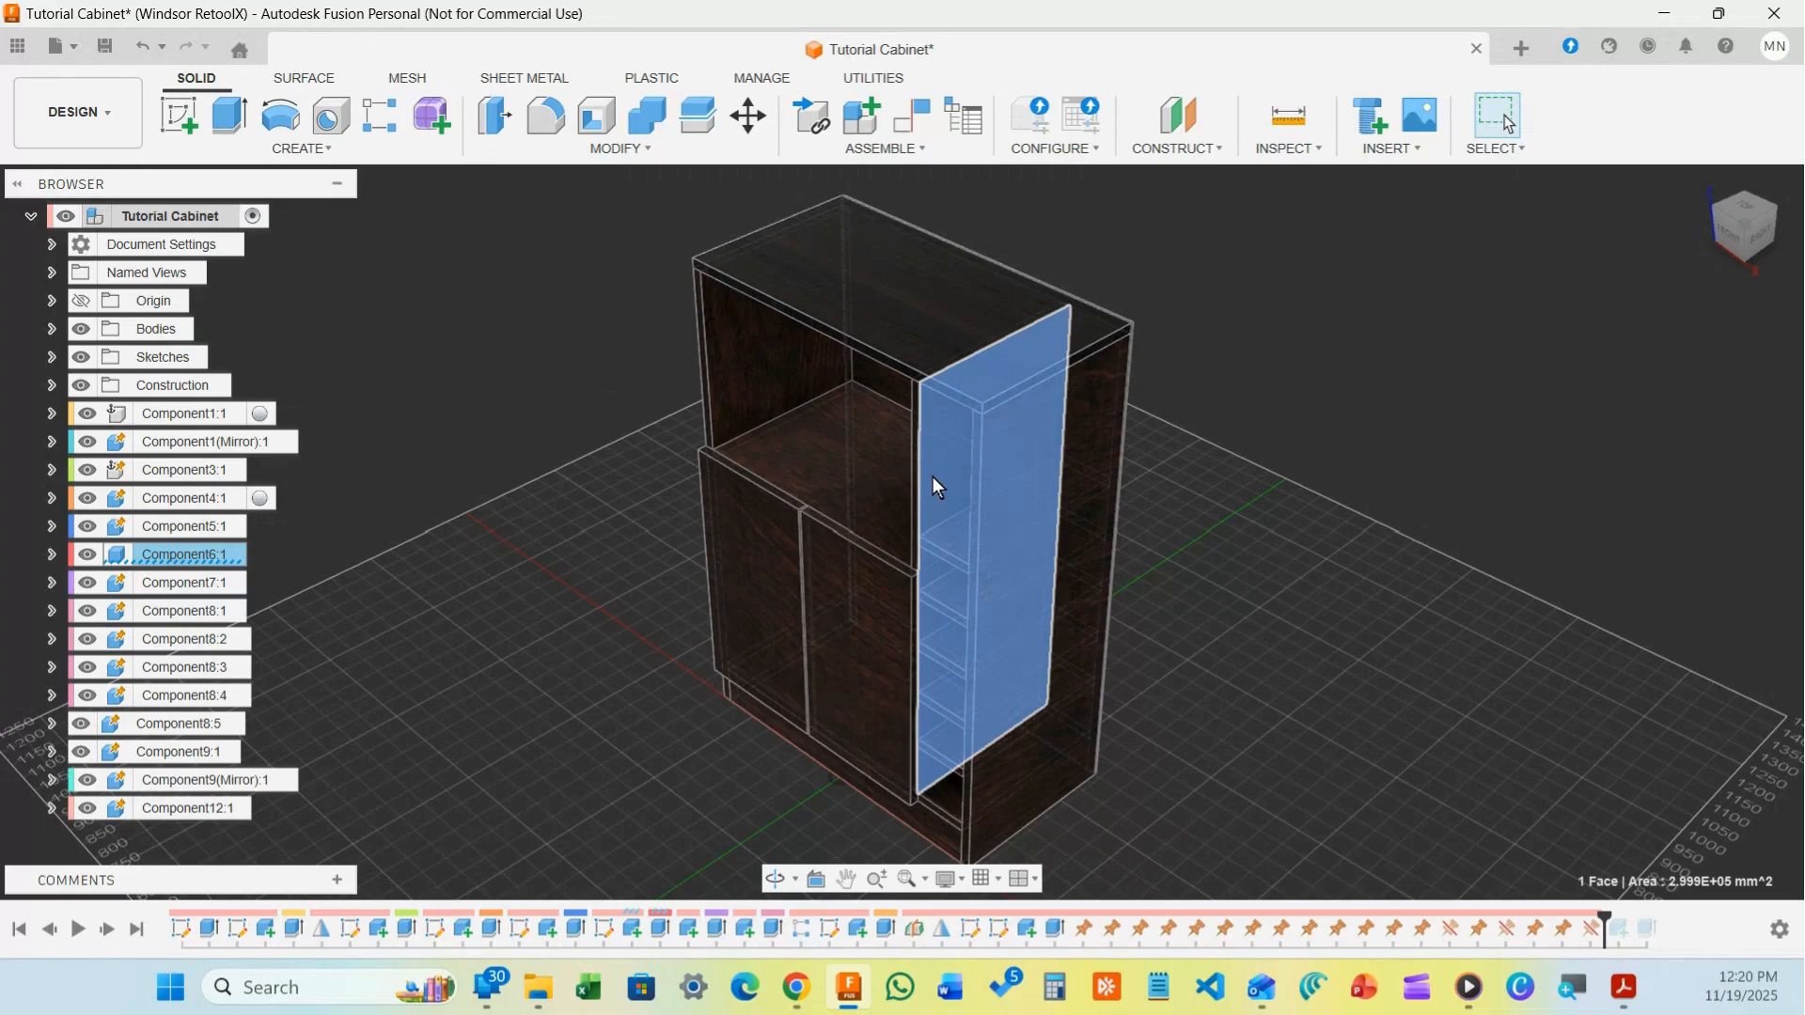
{"action": "left_click_drag", "start_coordinate": [933, 476], "coordinate": [1301, 526]}
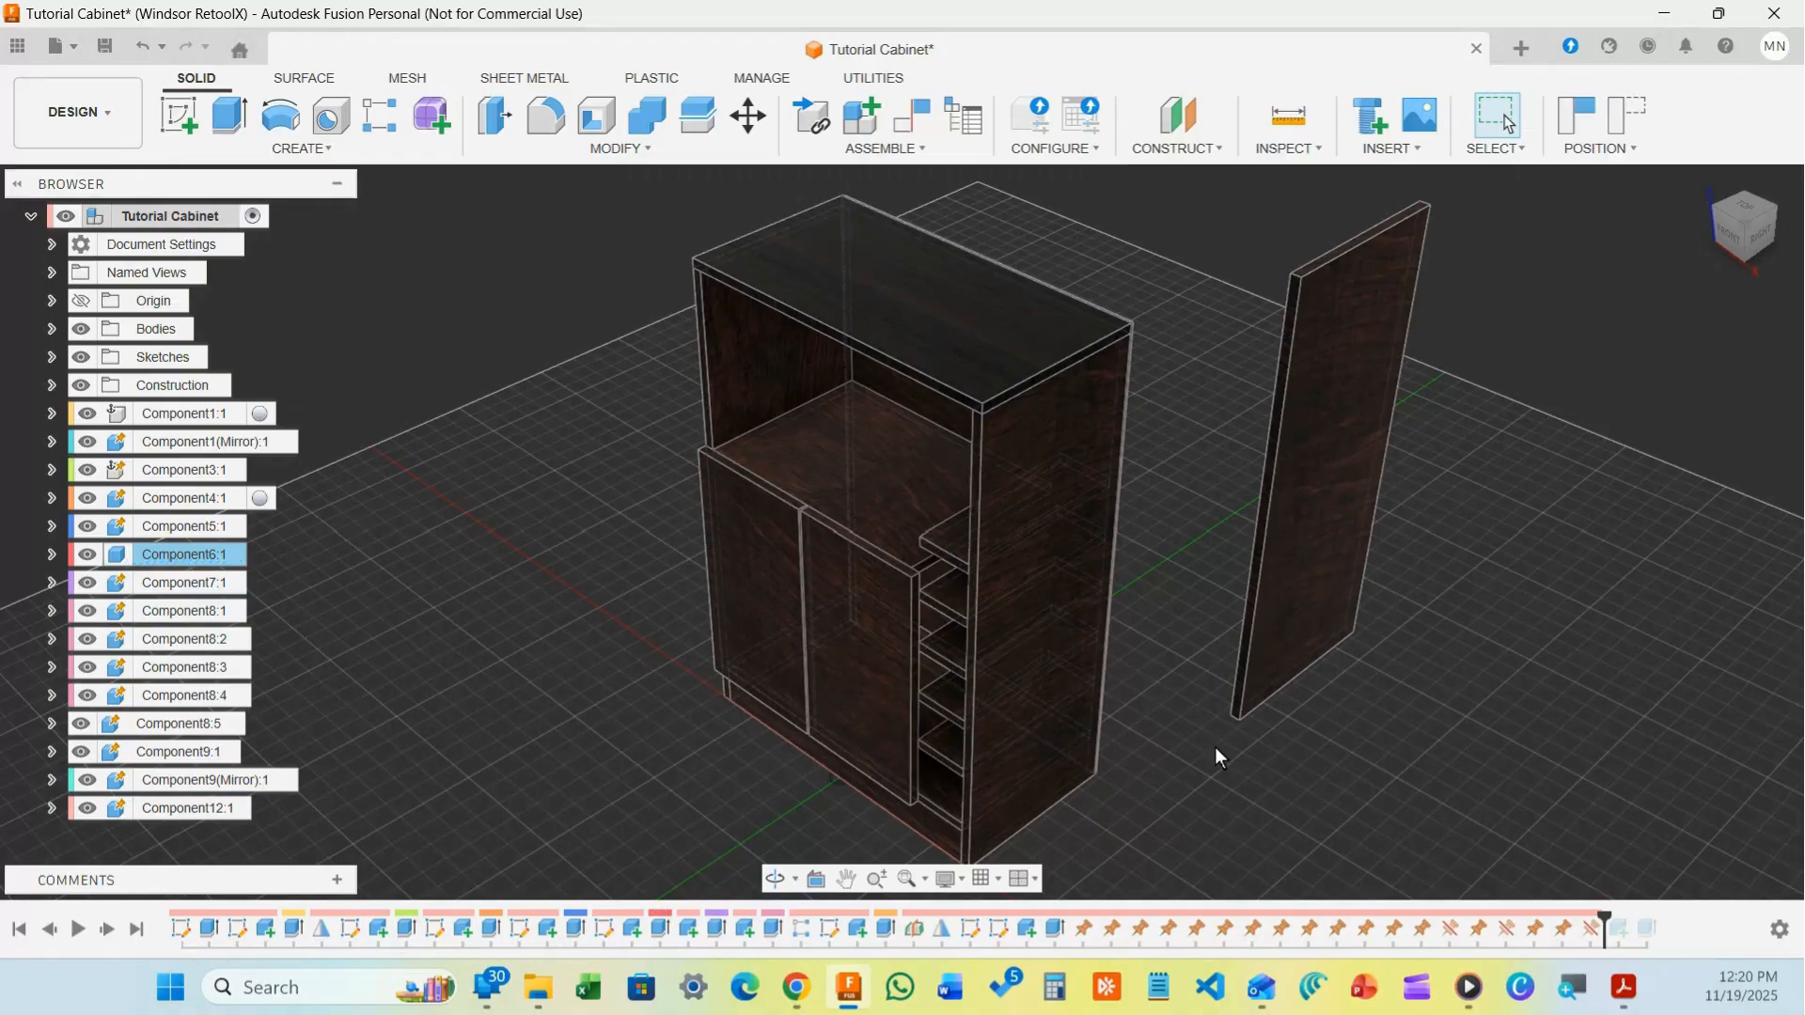
{"action": "left_click_drag", "start_coordinate": [1305, 511], "coordinate": [1260, 510]}
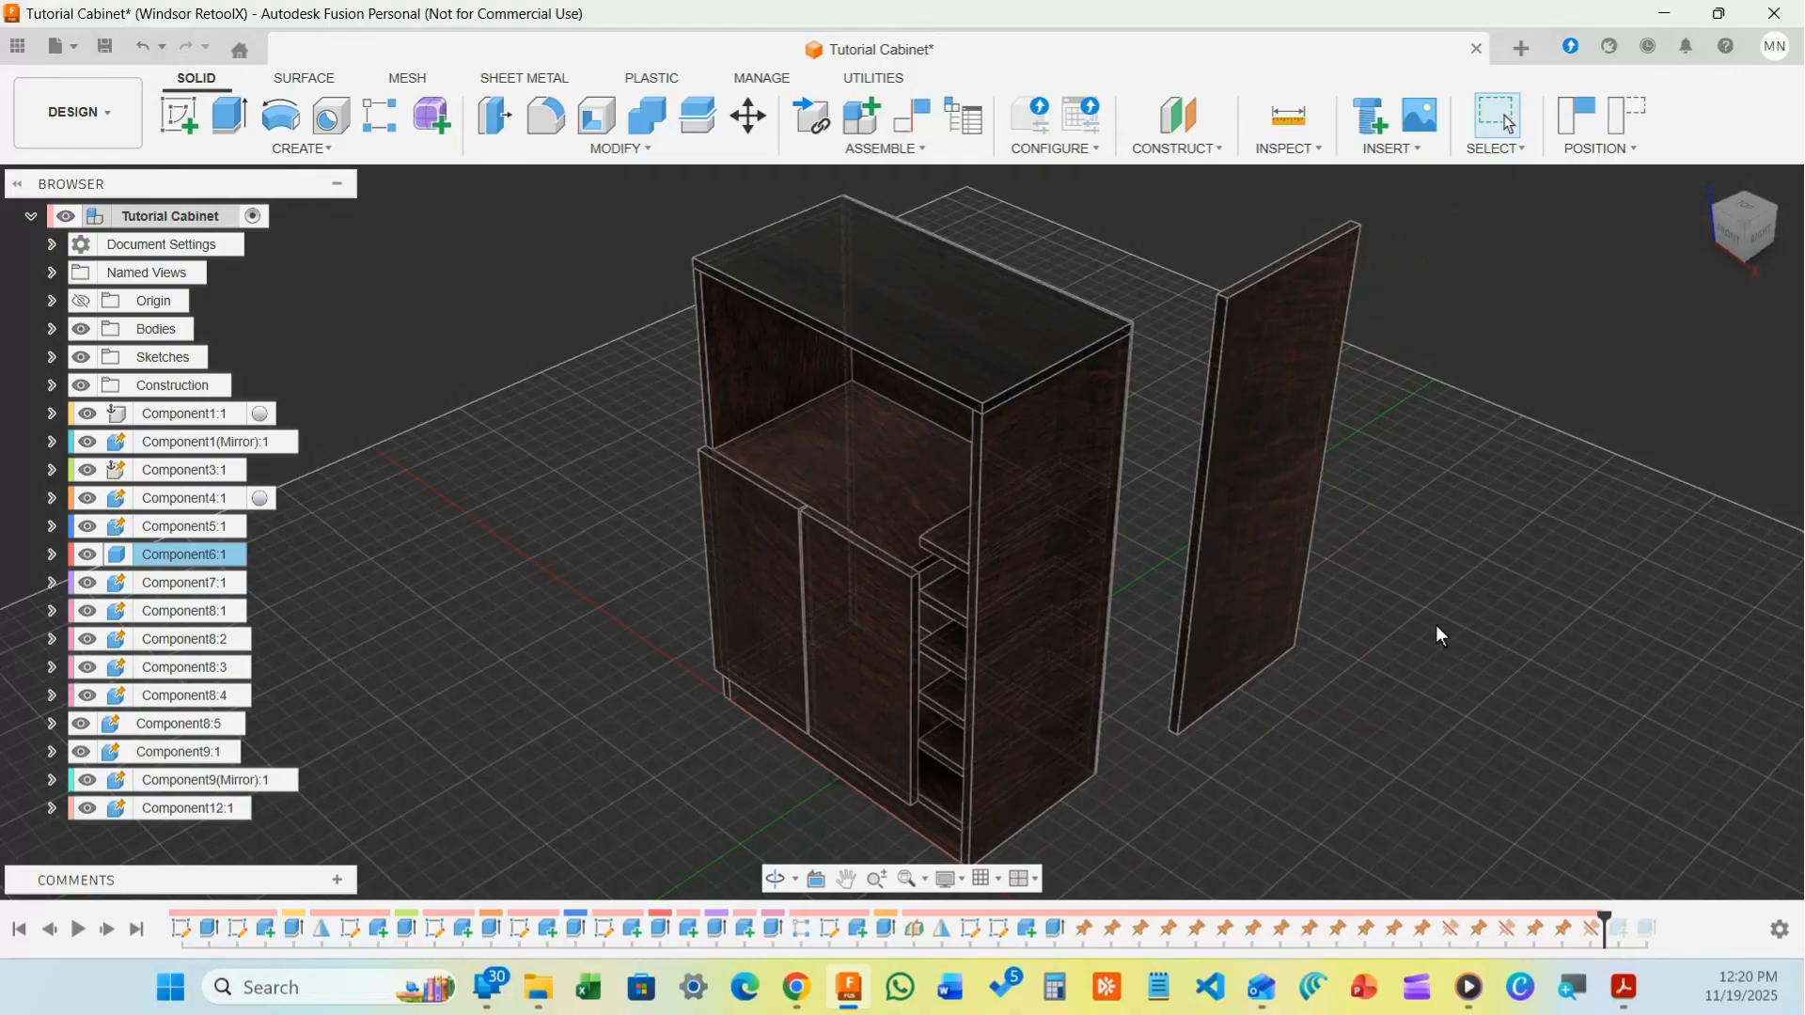
{"action": "left_click", "coordinate": [1391, 562]}
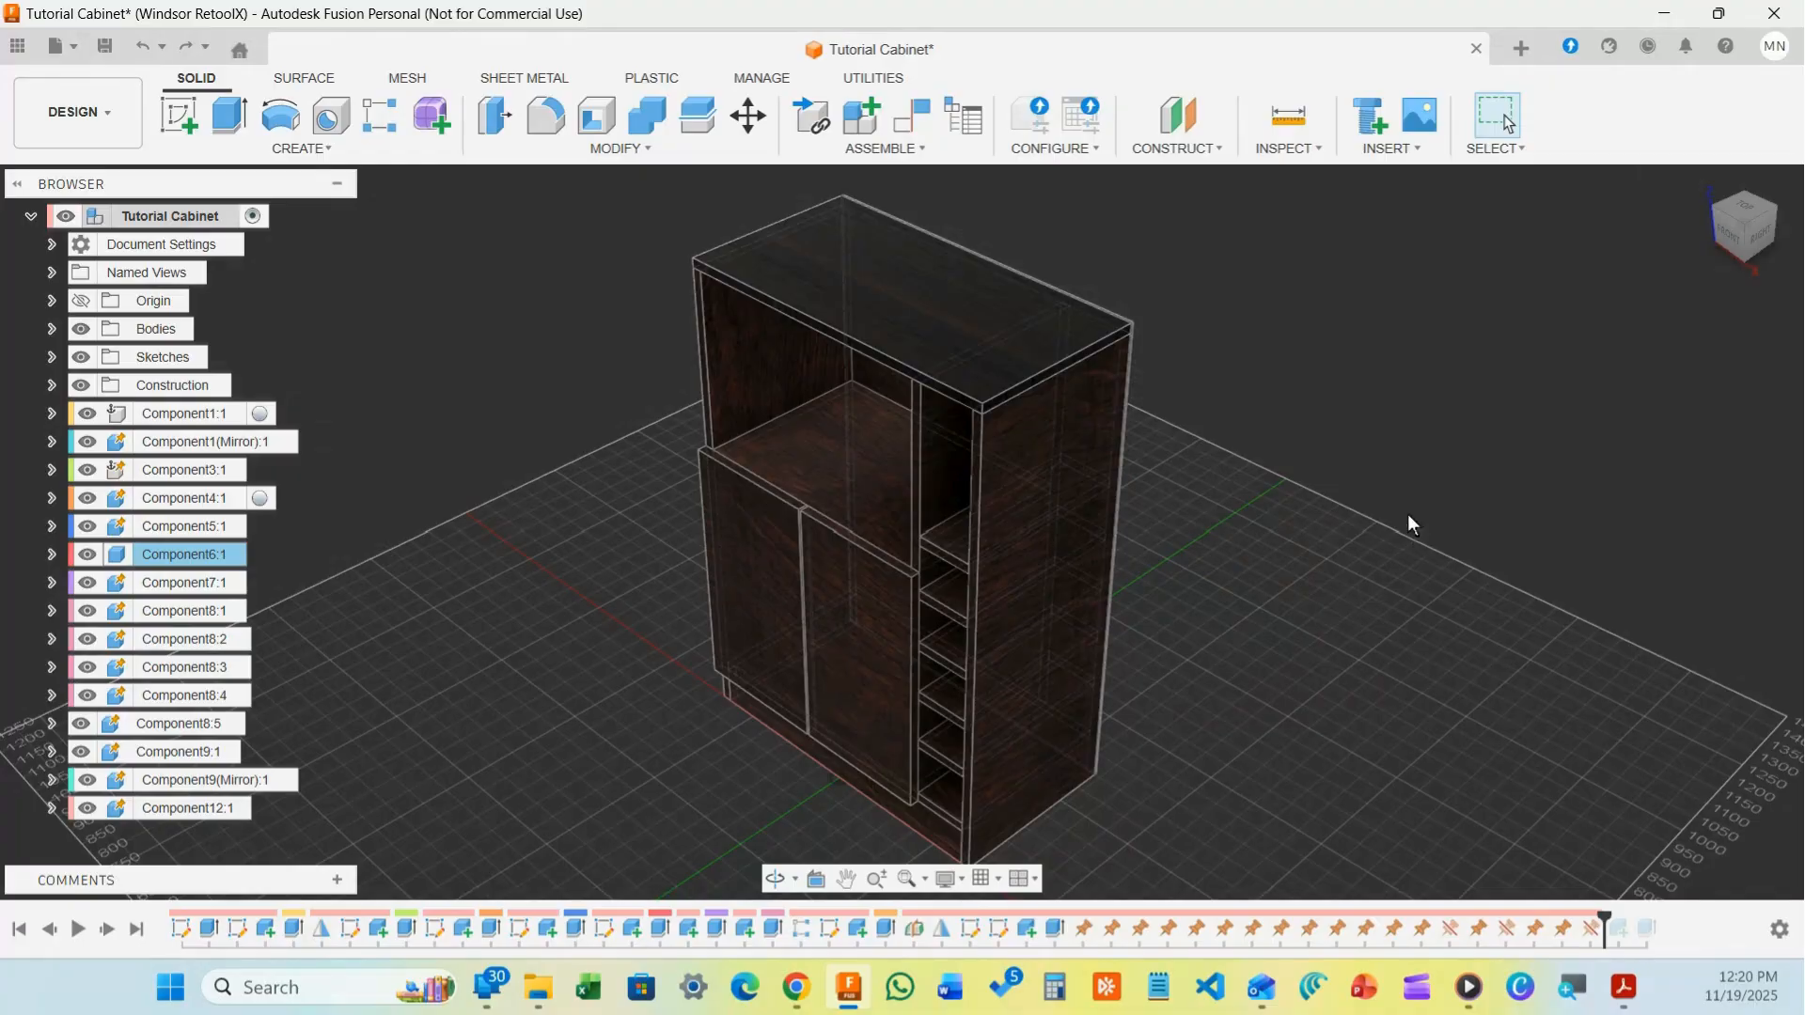
Pin Component6:1 from the Browser, then confirm the fixed panel can still be selected
{"action": "right_click", "coordinate": [194, 554]}
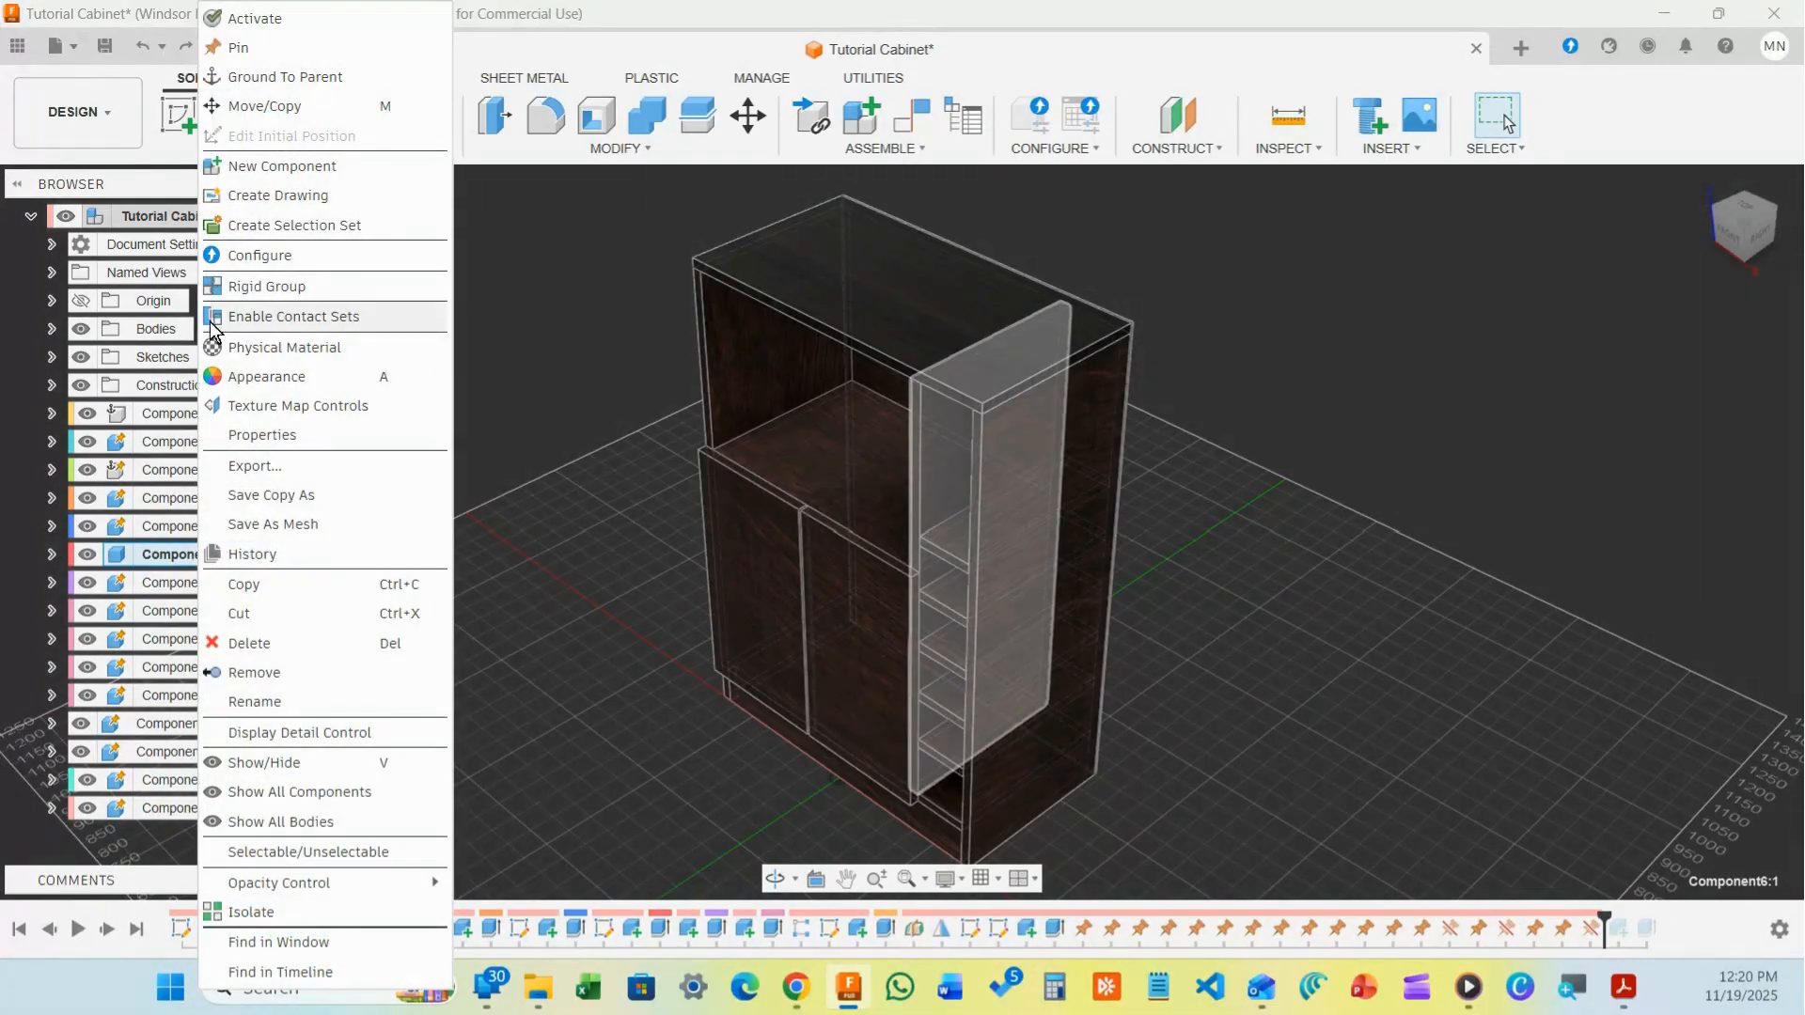
{"action": "left_click", "coordinate": [251, 51]}
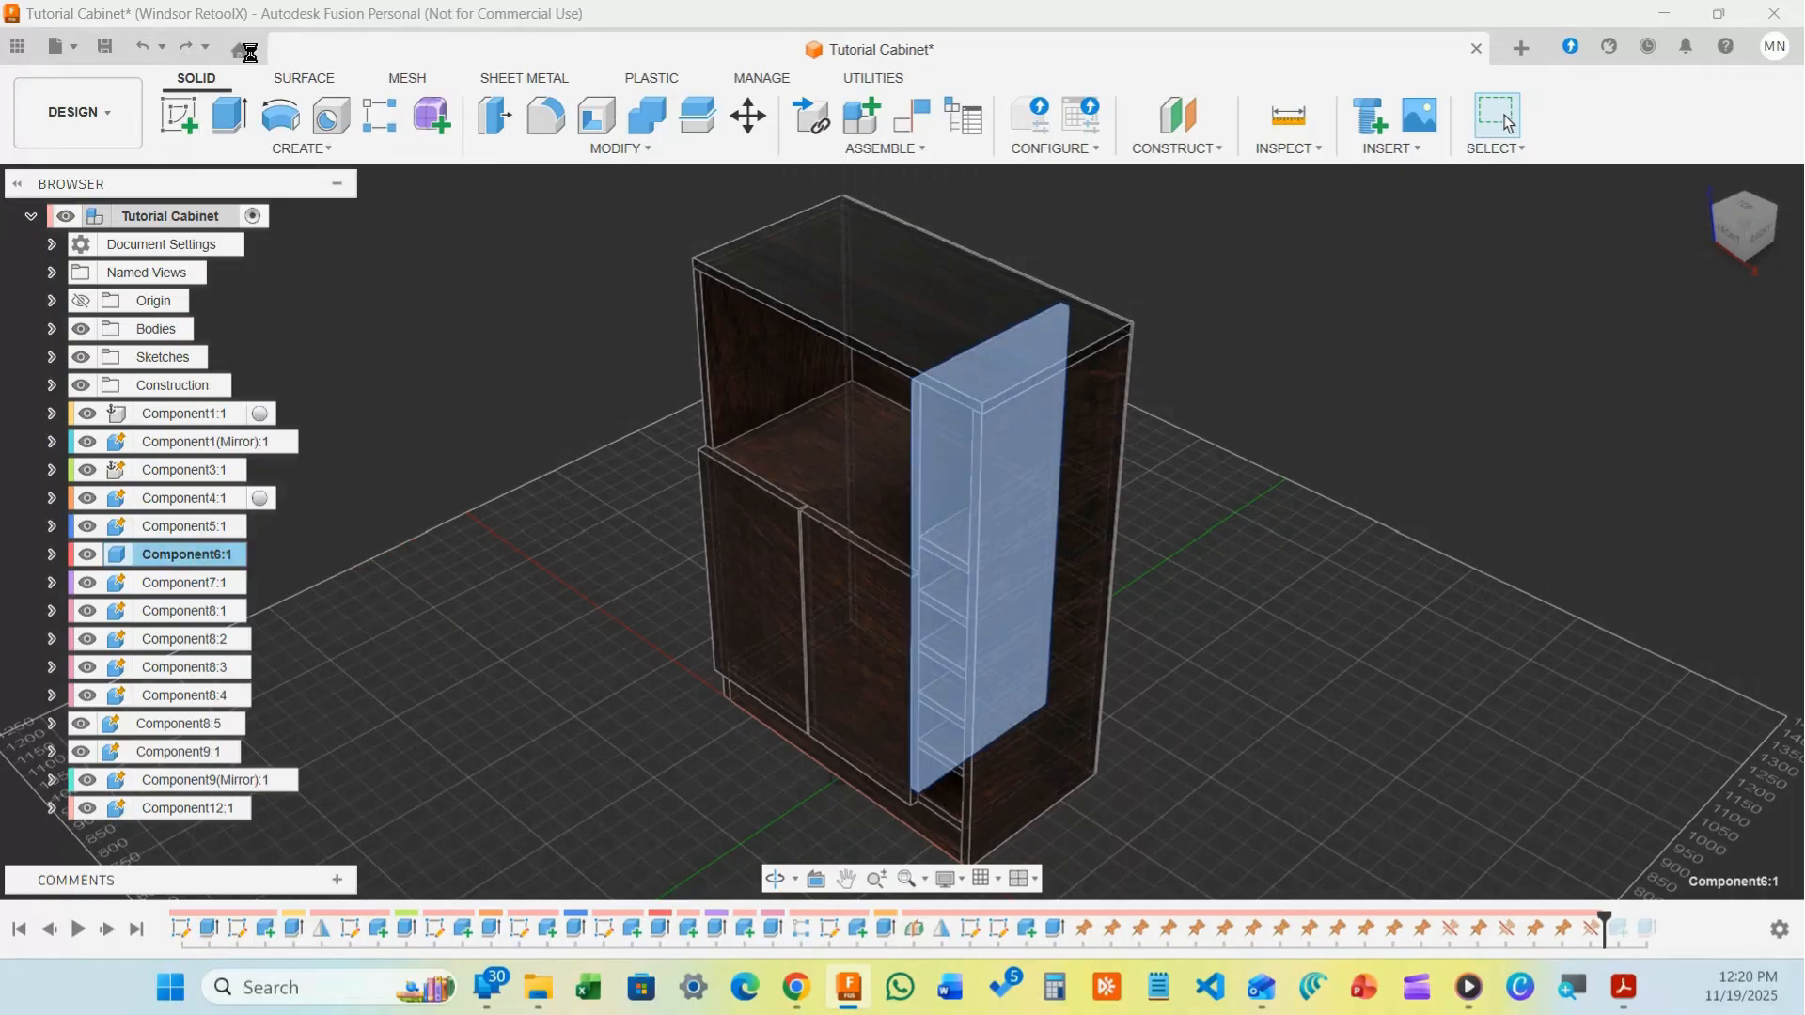
{"action": "left_click", "coordinate": [458, 329]}
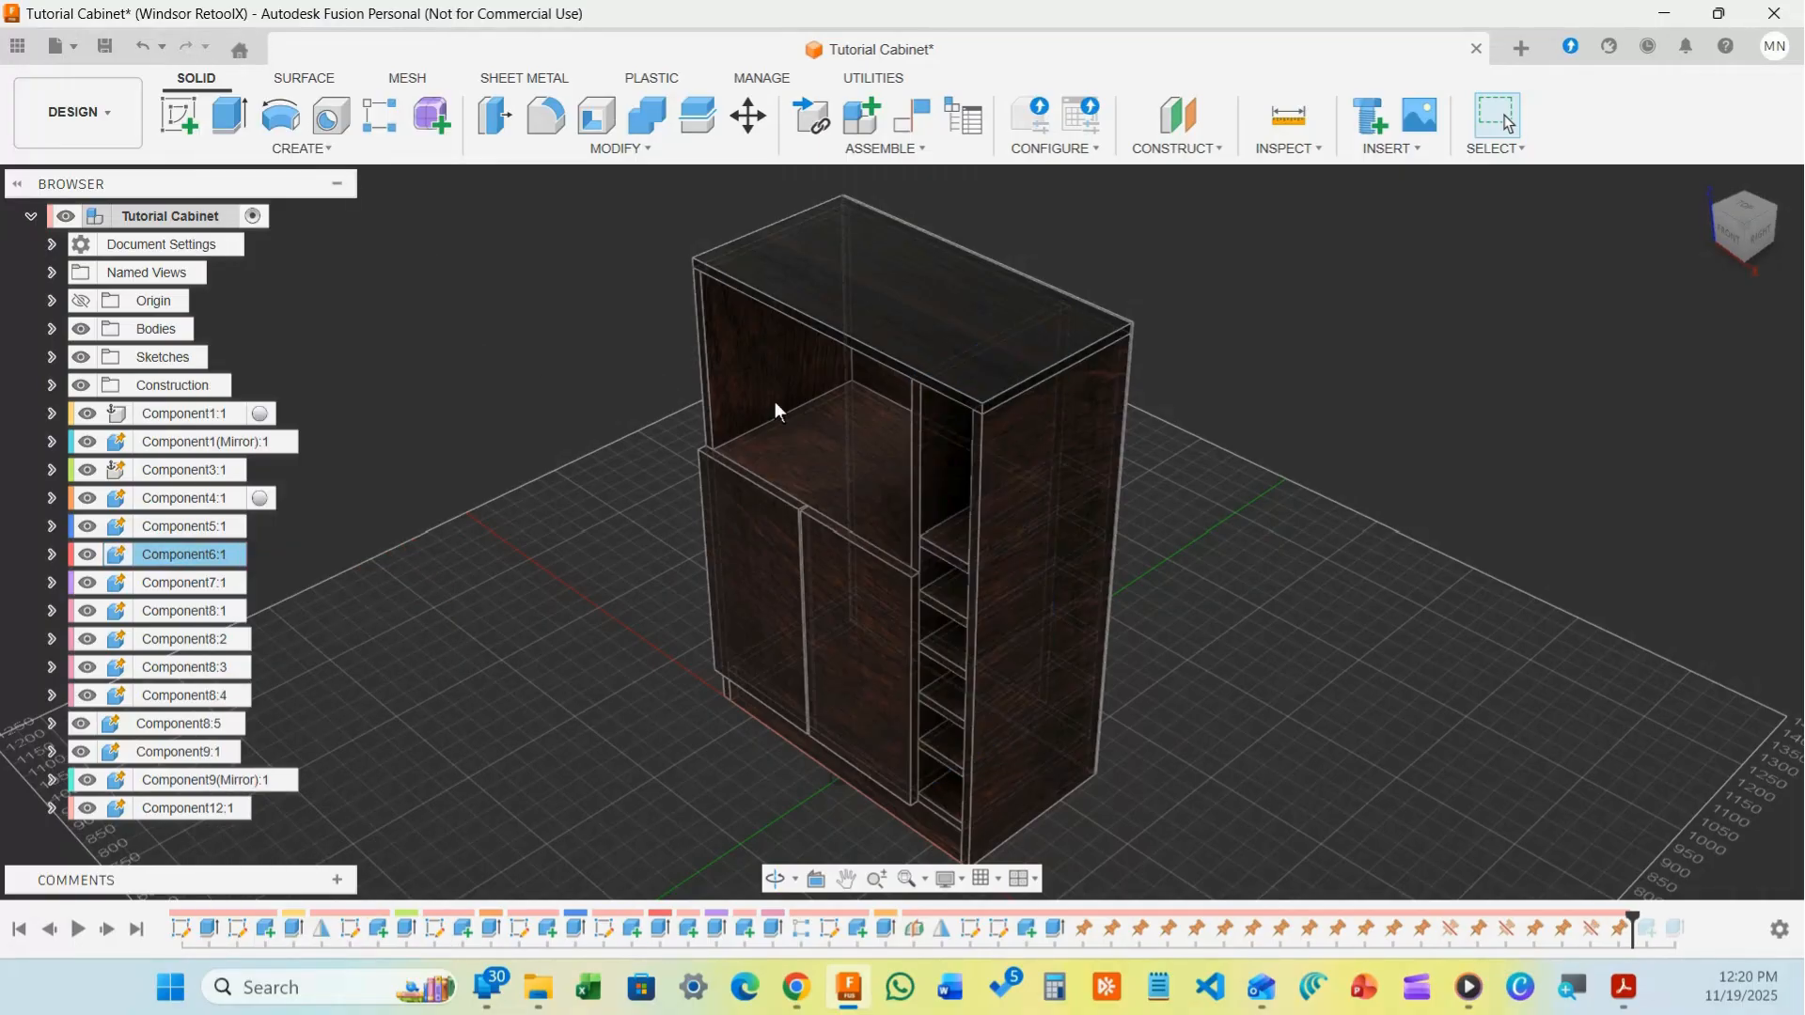
{"action": "left_click", "coordinate": [948, 460]}
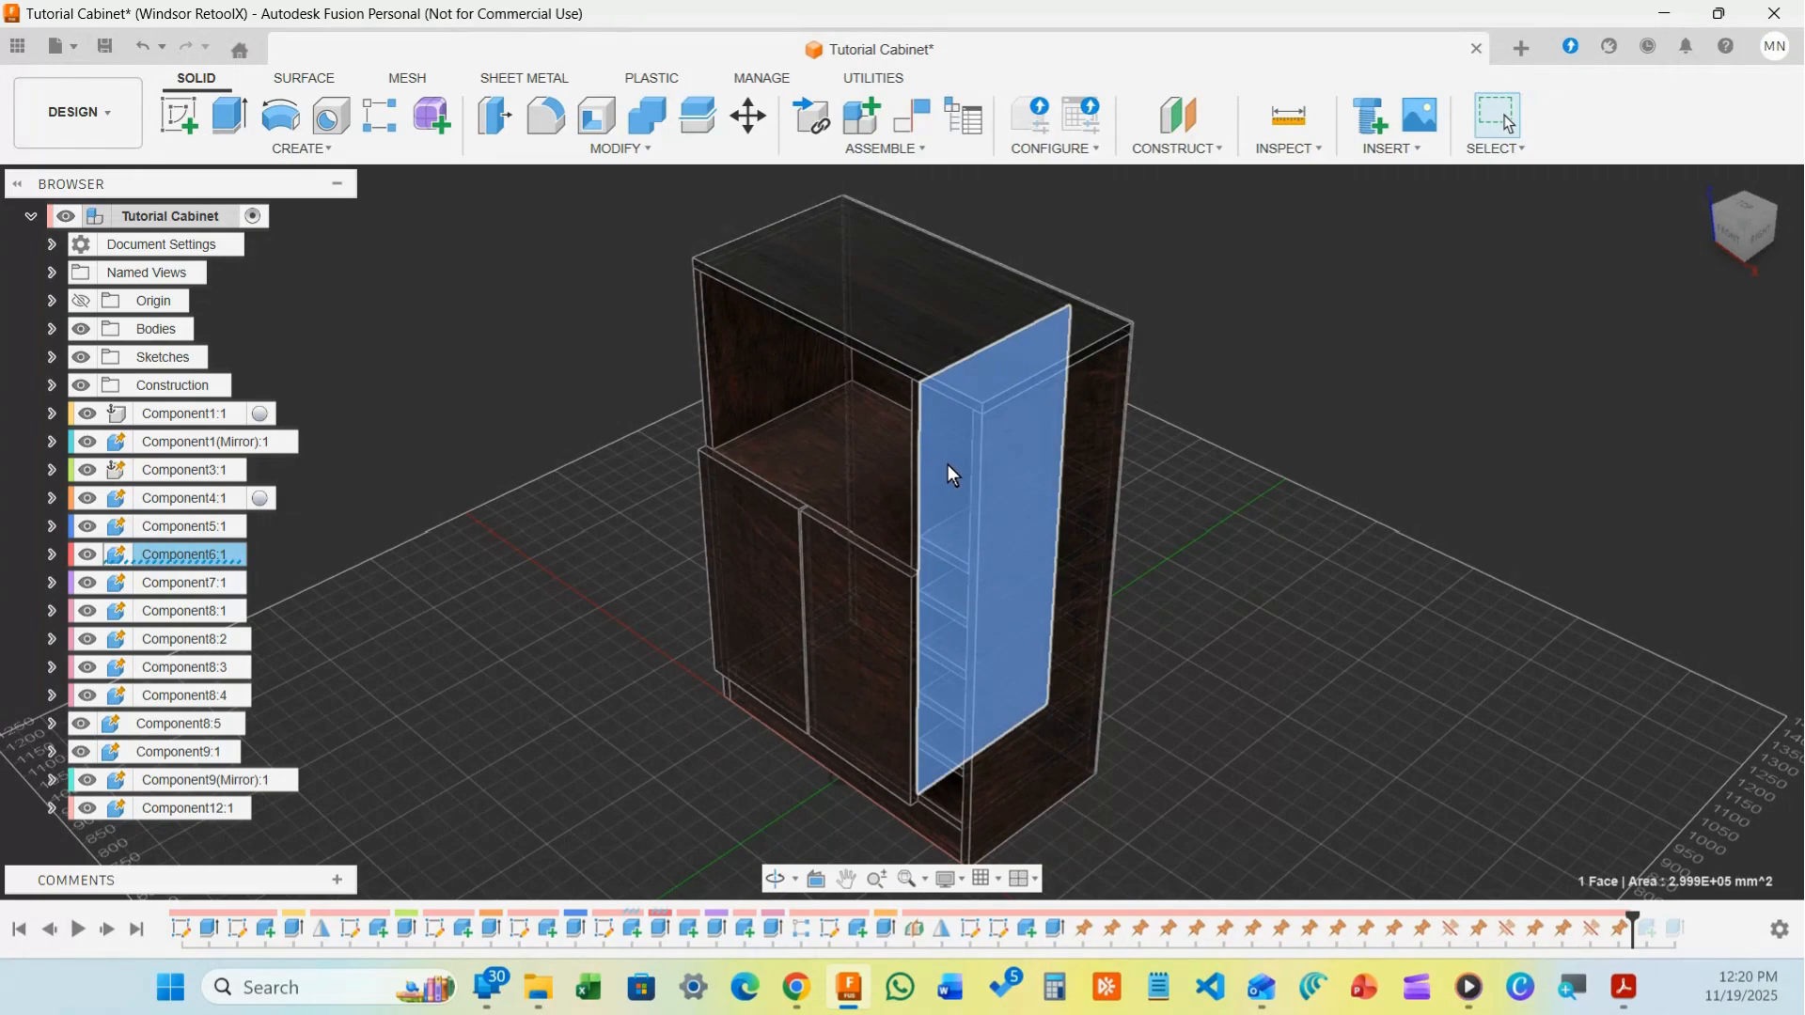
{"action": "left_click", "coordinate": [1322, 364]}
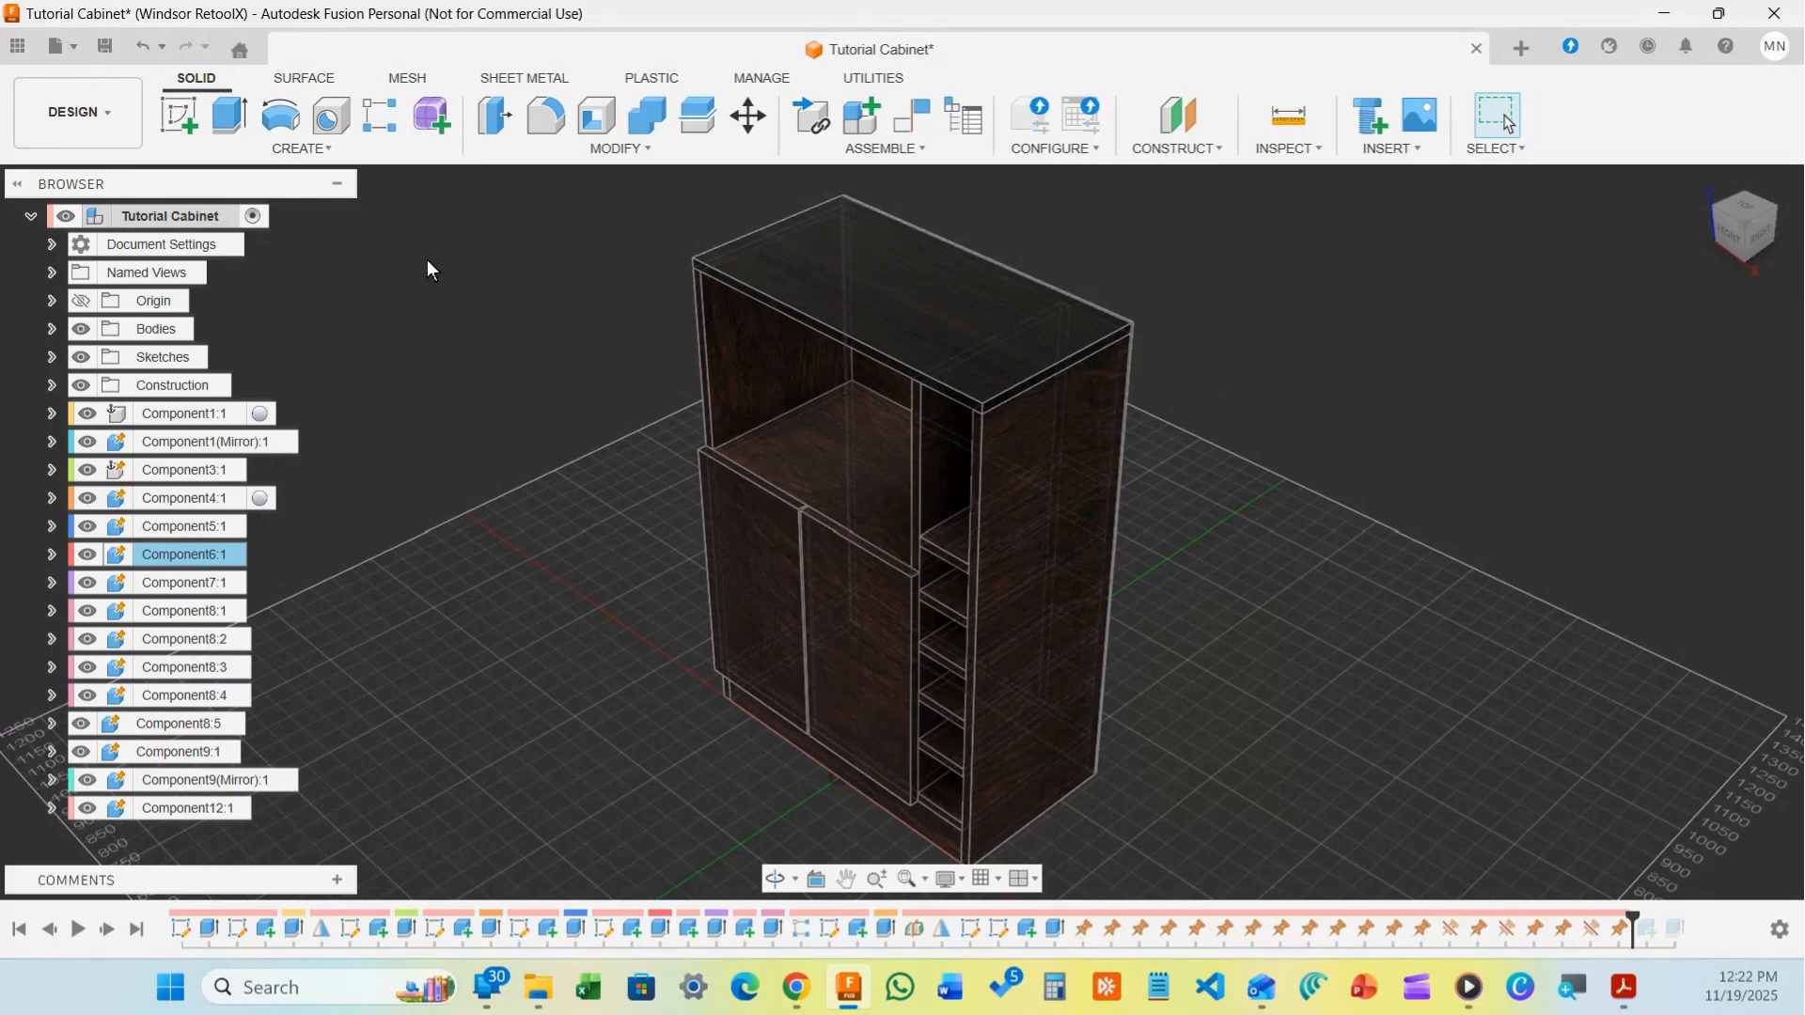
Show the workspace list from the DESIGN dropdown above the dark-wood cabinet
{"action": "left_click", "coordinate": [110, 120]}
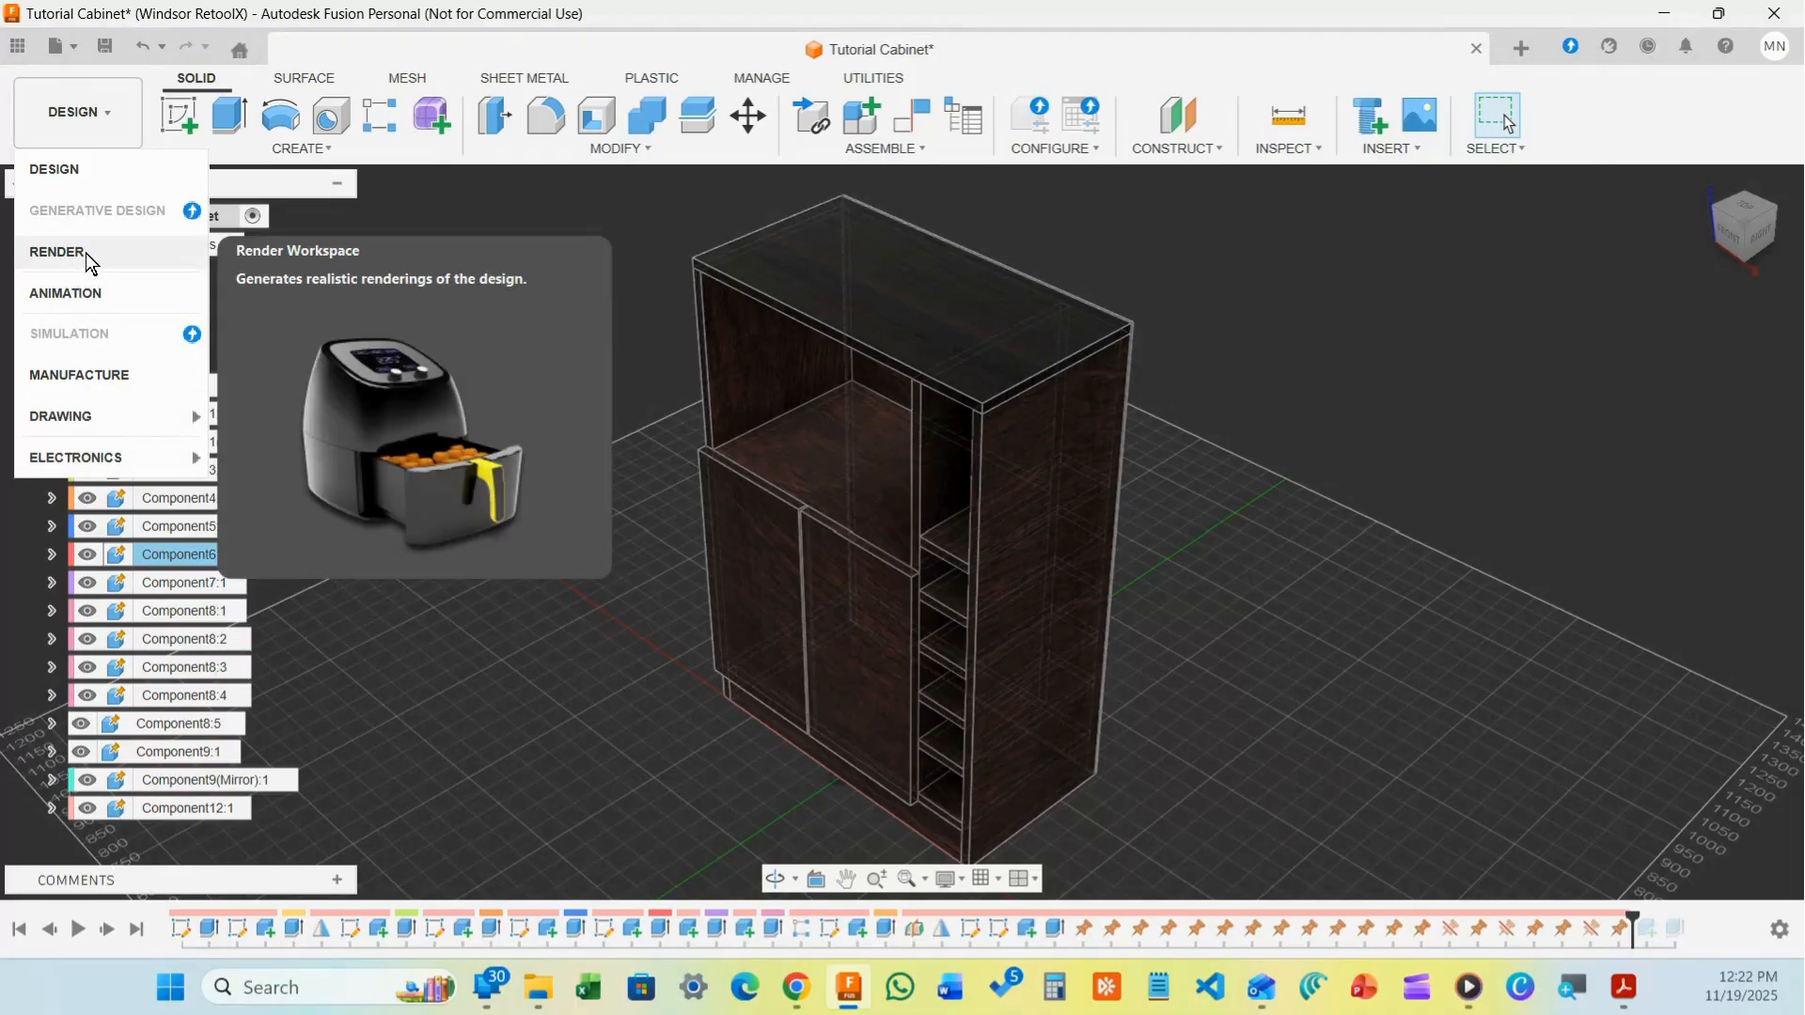
Apply the dark wood appearance to the cabinet, then switch to the Render workspace
{"action": "left_click", "coordinate": [598, 217]}
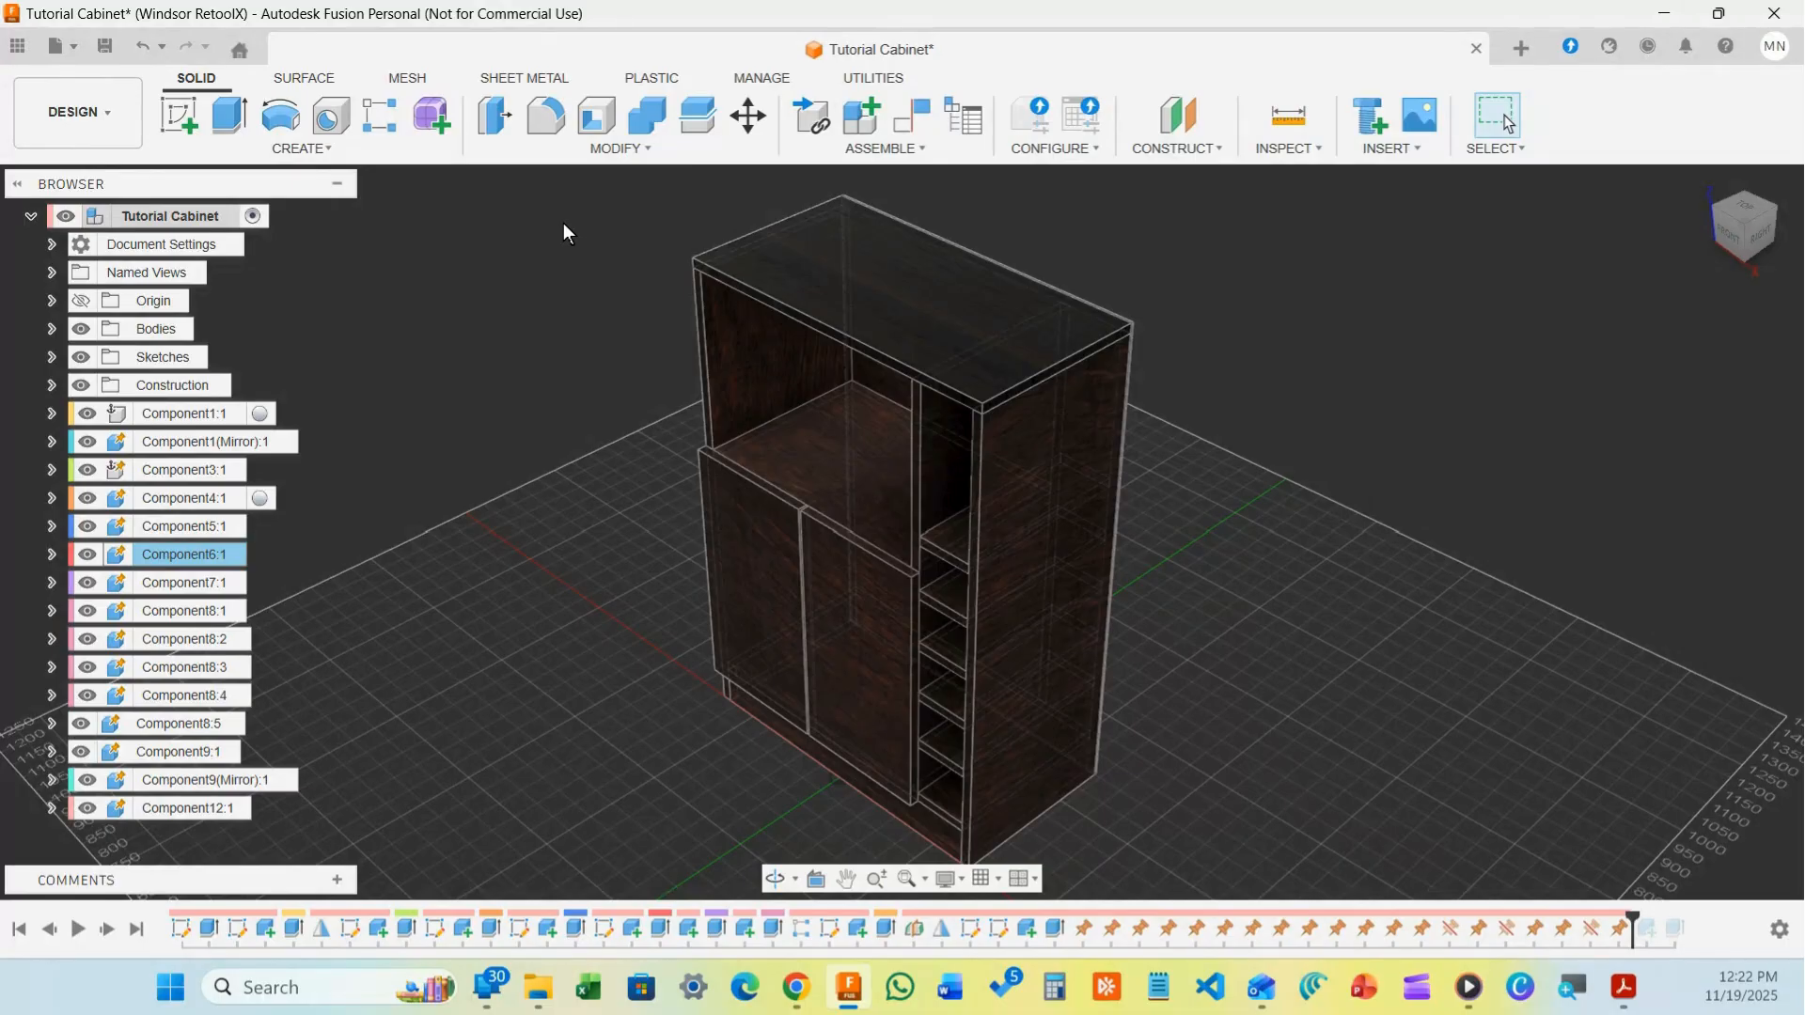
{"action": "key", "text": "a"}
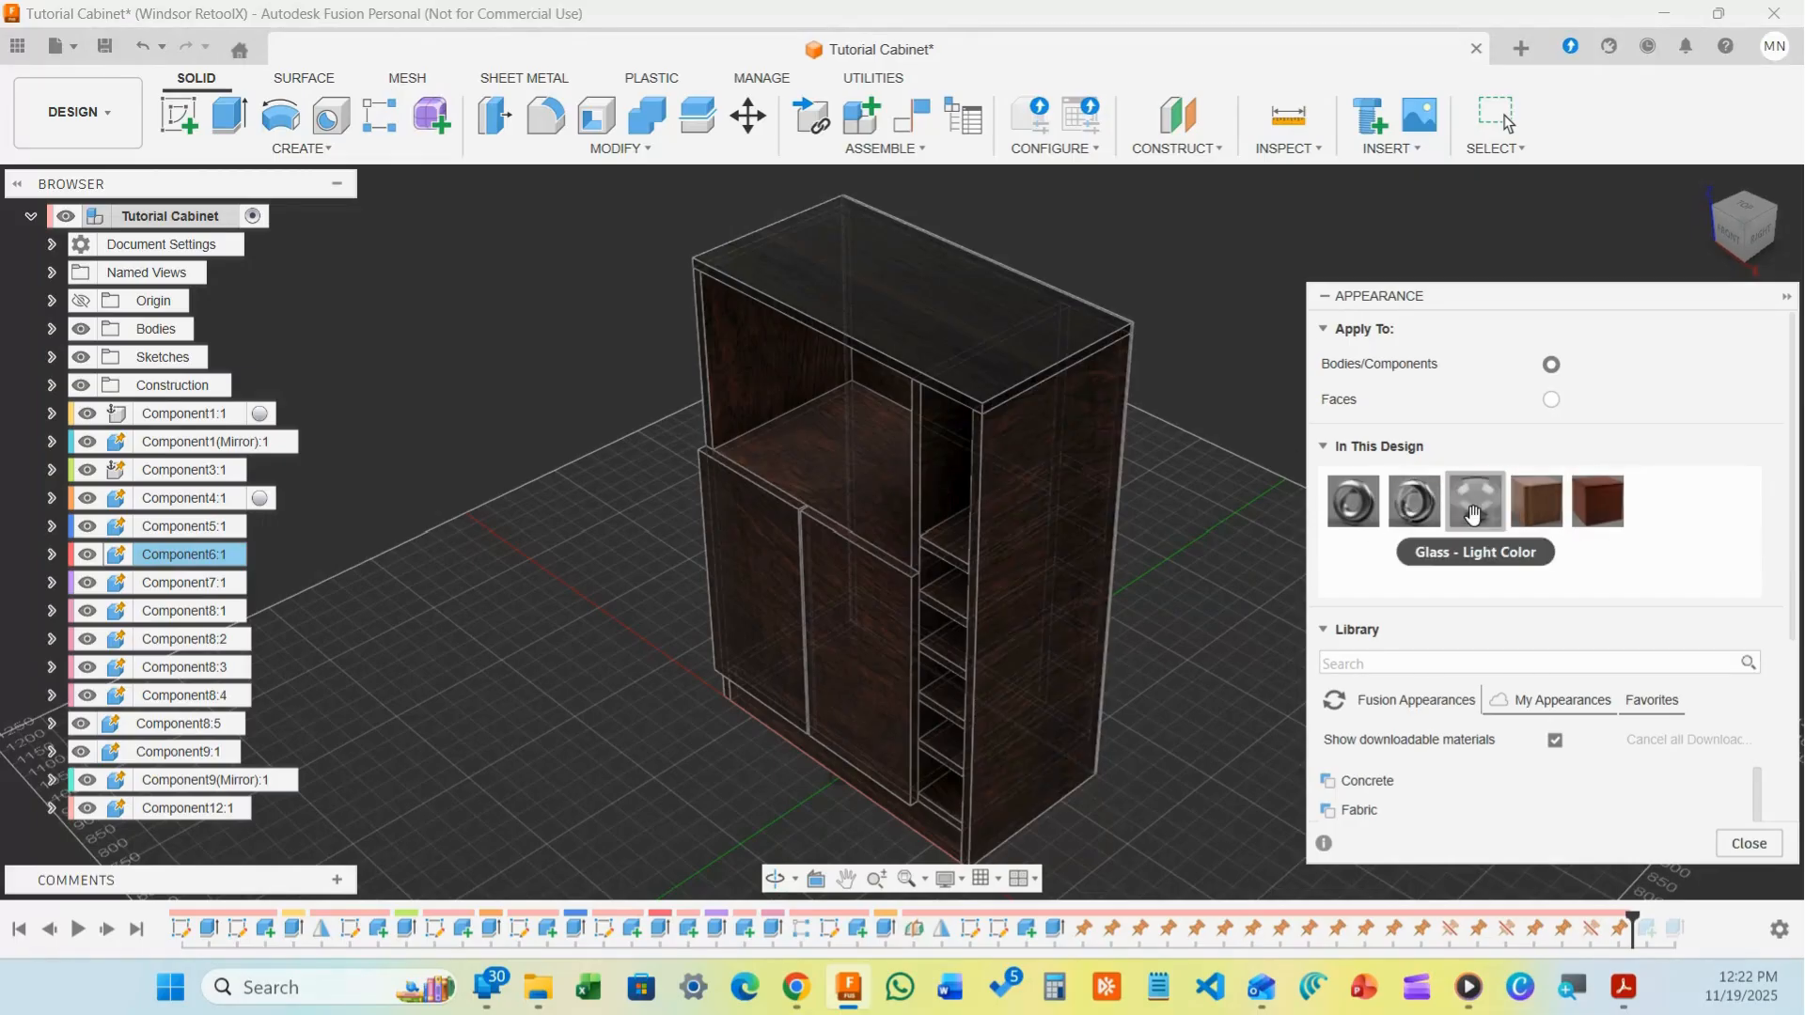
{"action": "left_click_drag", "start_coordinate": [1472, 514], "coordinate": [1023, 341]}
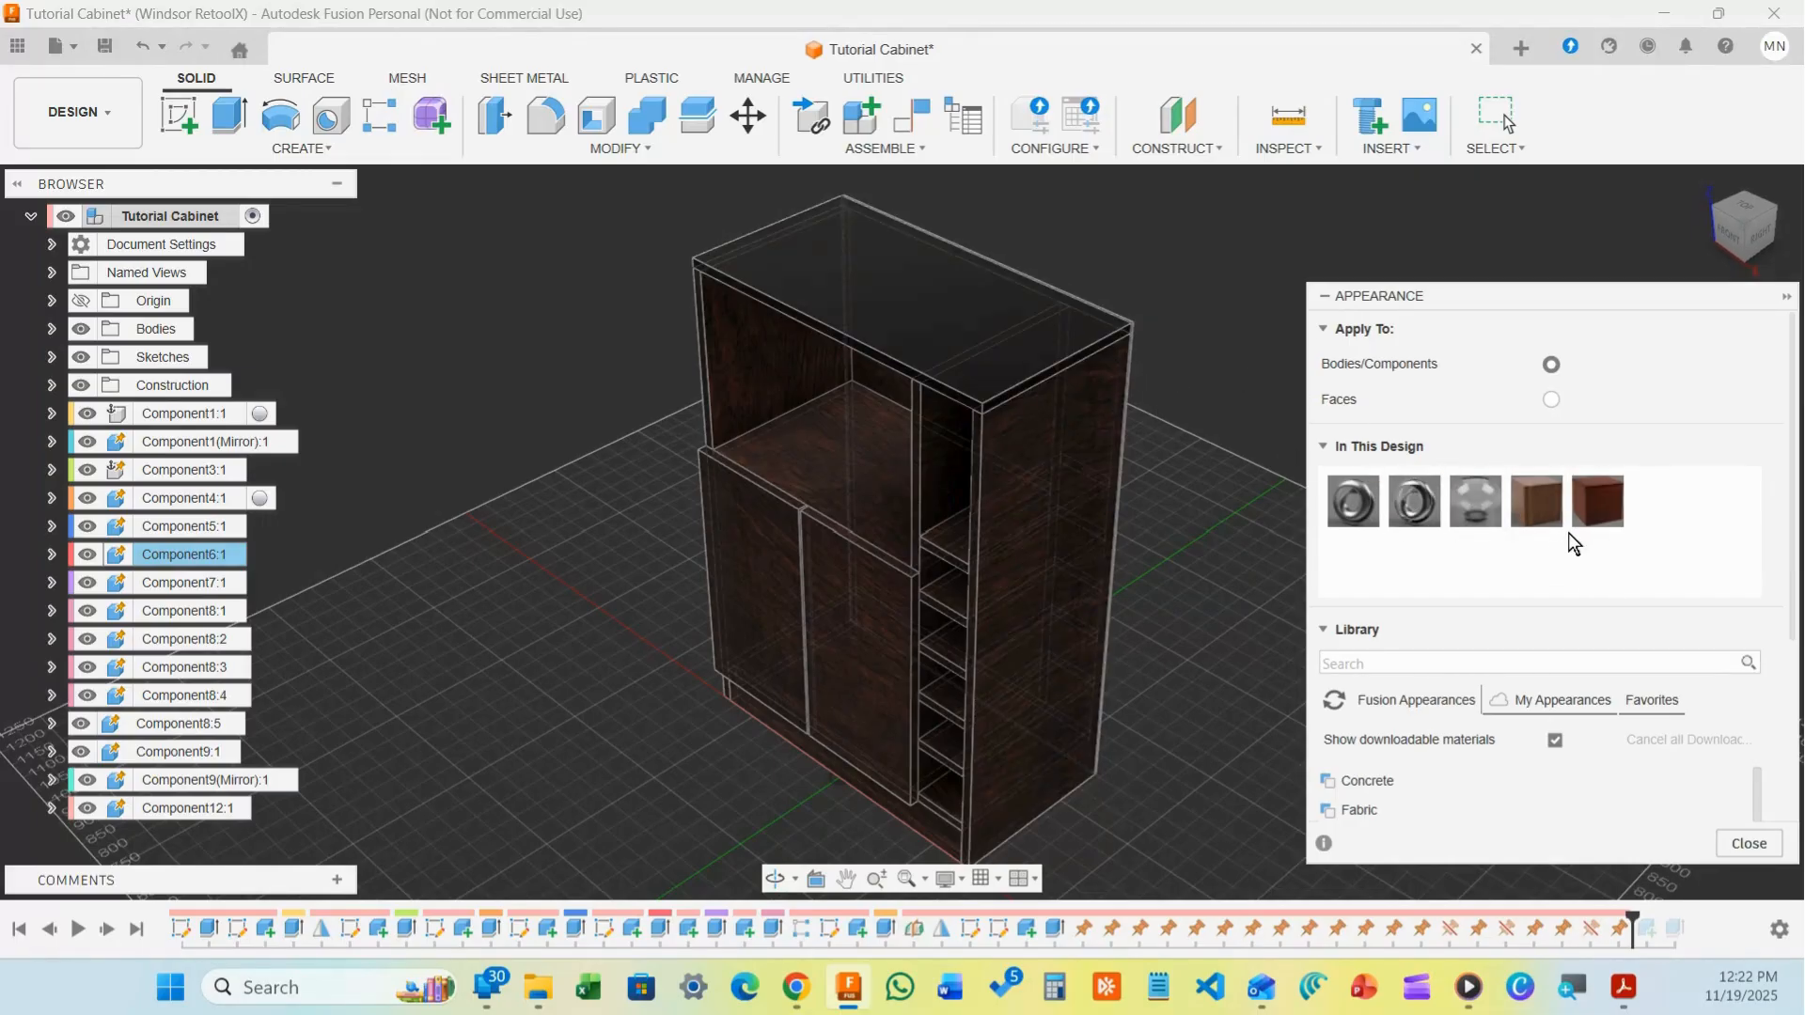
{"action": "left_click_drag", "start_coordinate": [1597, 501], "coordinate": [939, 299]}
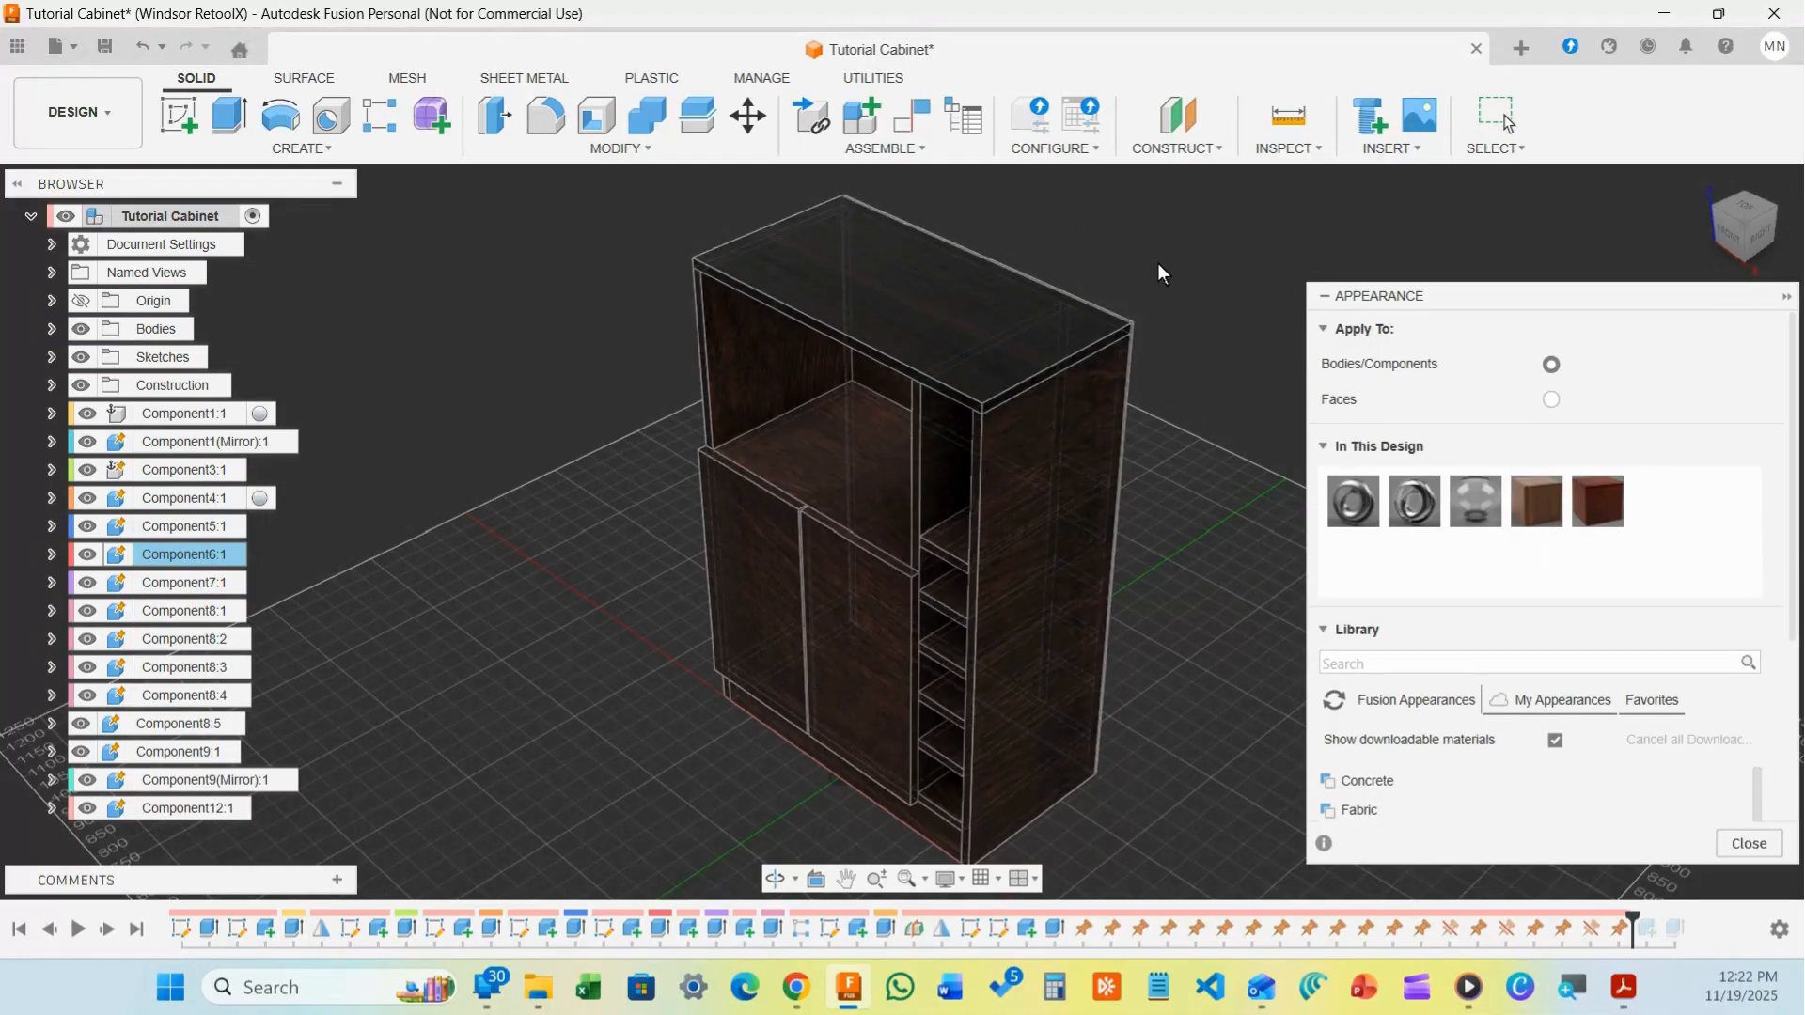
{"action": "left_click", "coordinate": [1325, 299]}
{"action": "left_click", "coordinate": [62, 103]}
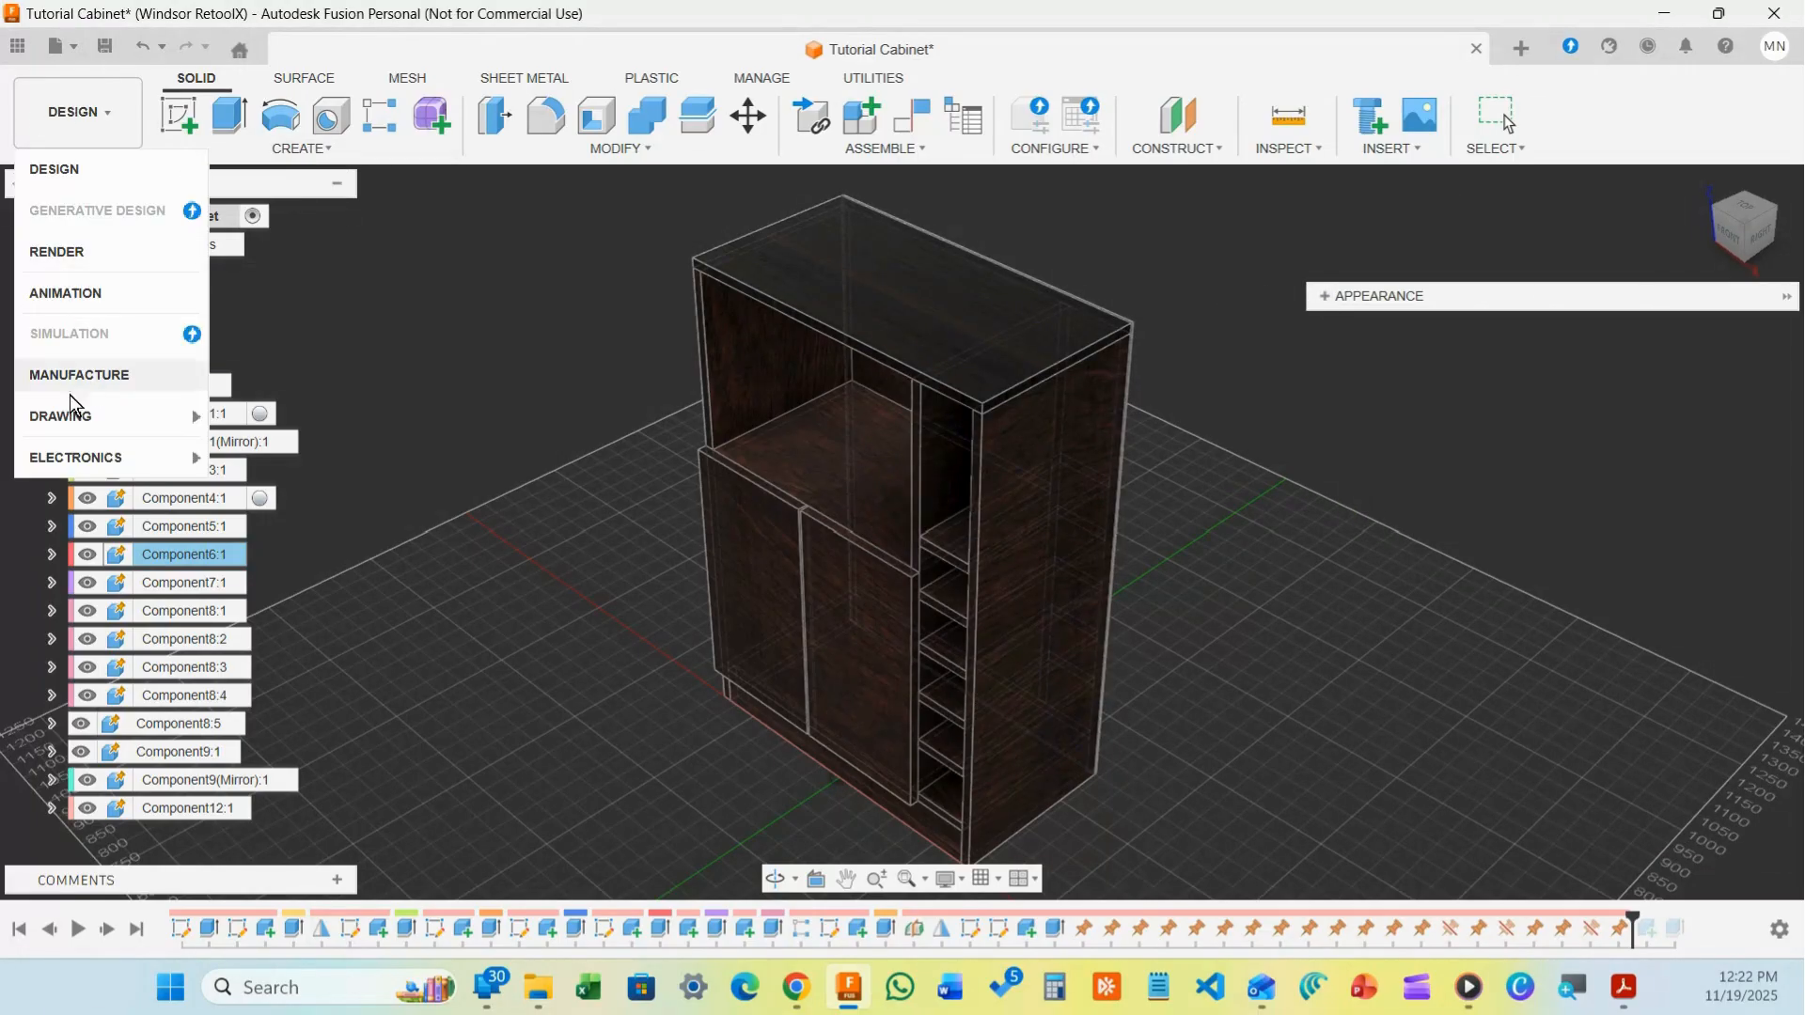
{"action": "left_click", "coordinate": [87, 261]}
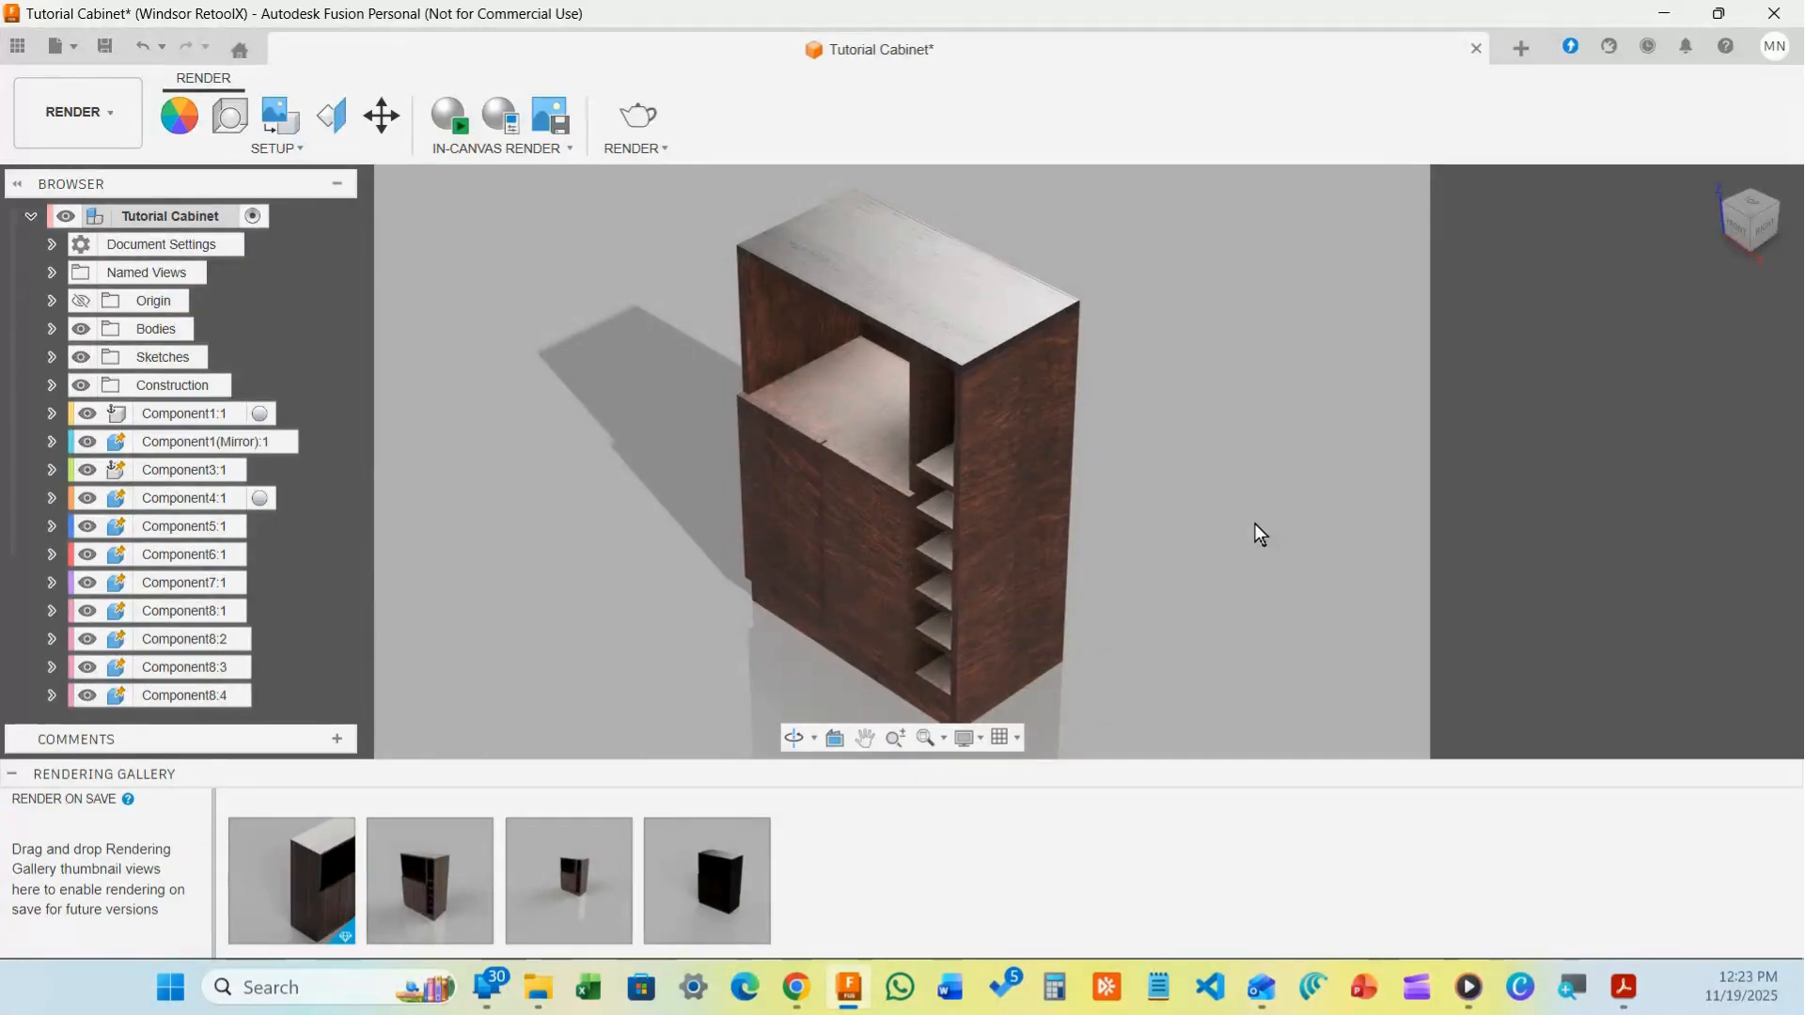
Zoom in and out to inspect the rendered dark-wood cabinet
{"action": "scroll", "coordinate": [1063, 475], "scroll_direction": "up", "scroll_amount": 10}
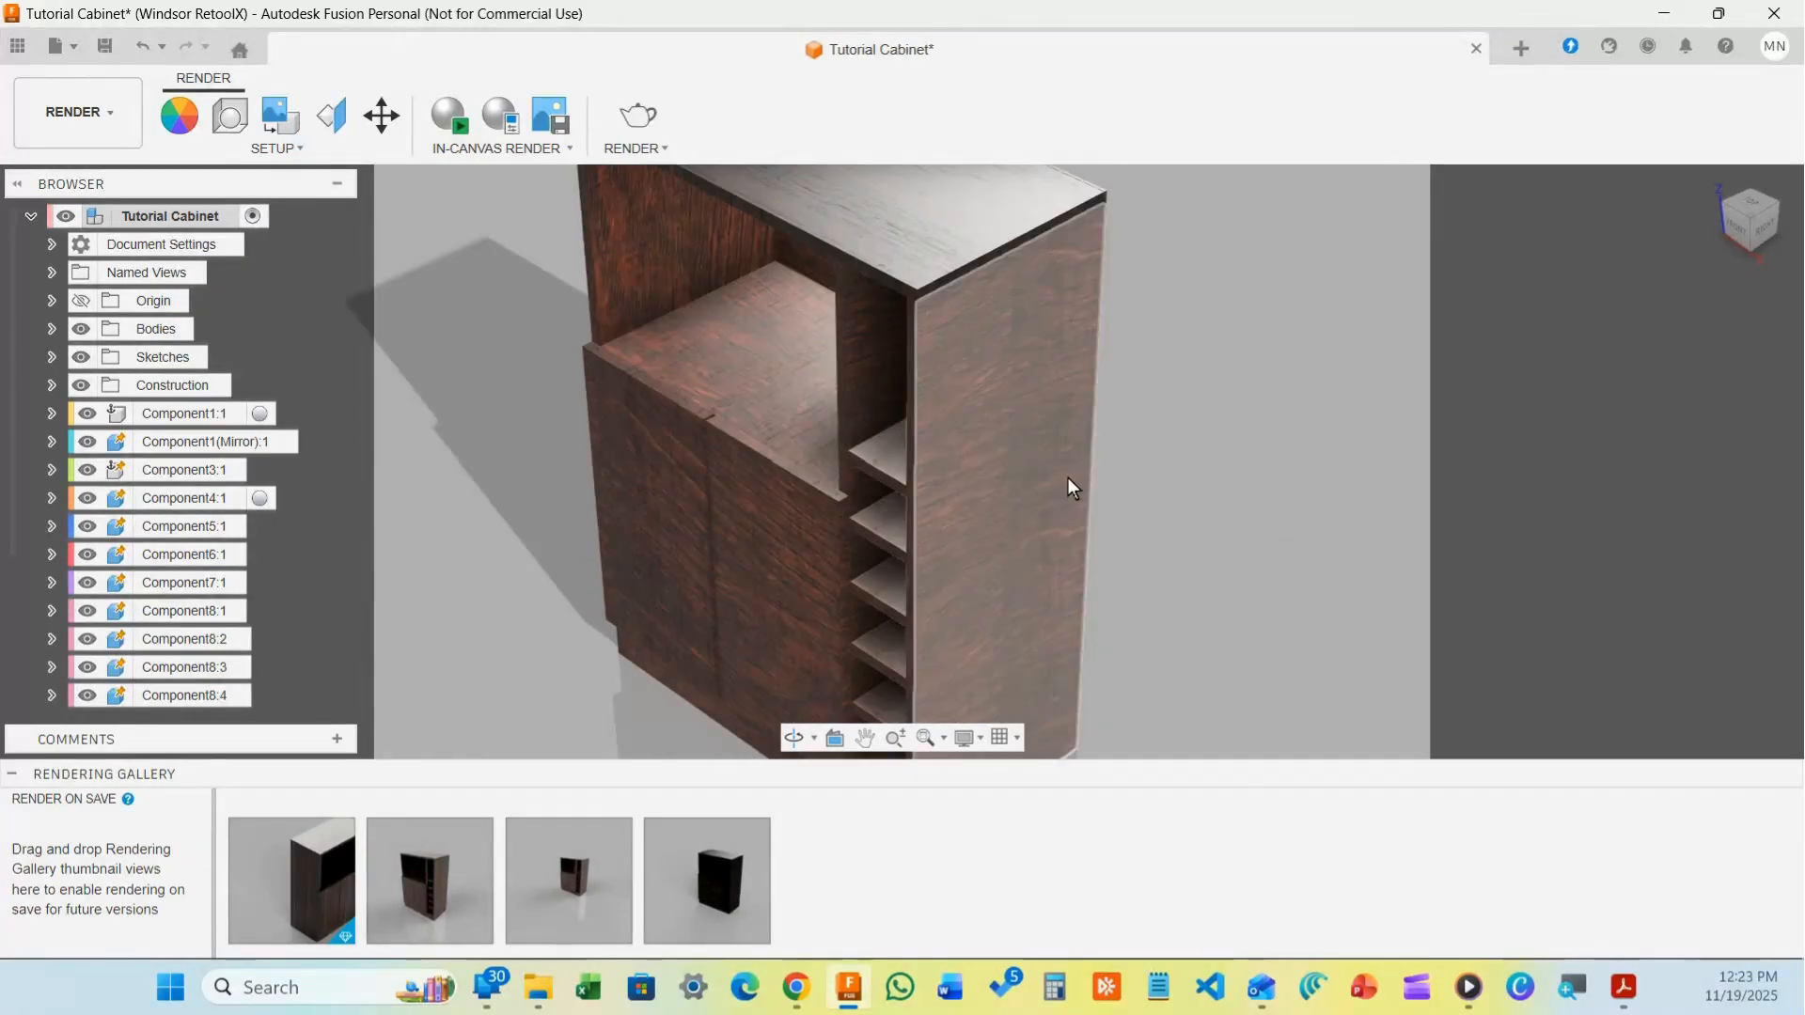
{"action": "scroll", "coordinate": [691, 476], "scroll_direction": "up", "scroll_amount": 3}
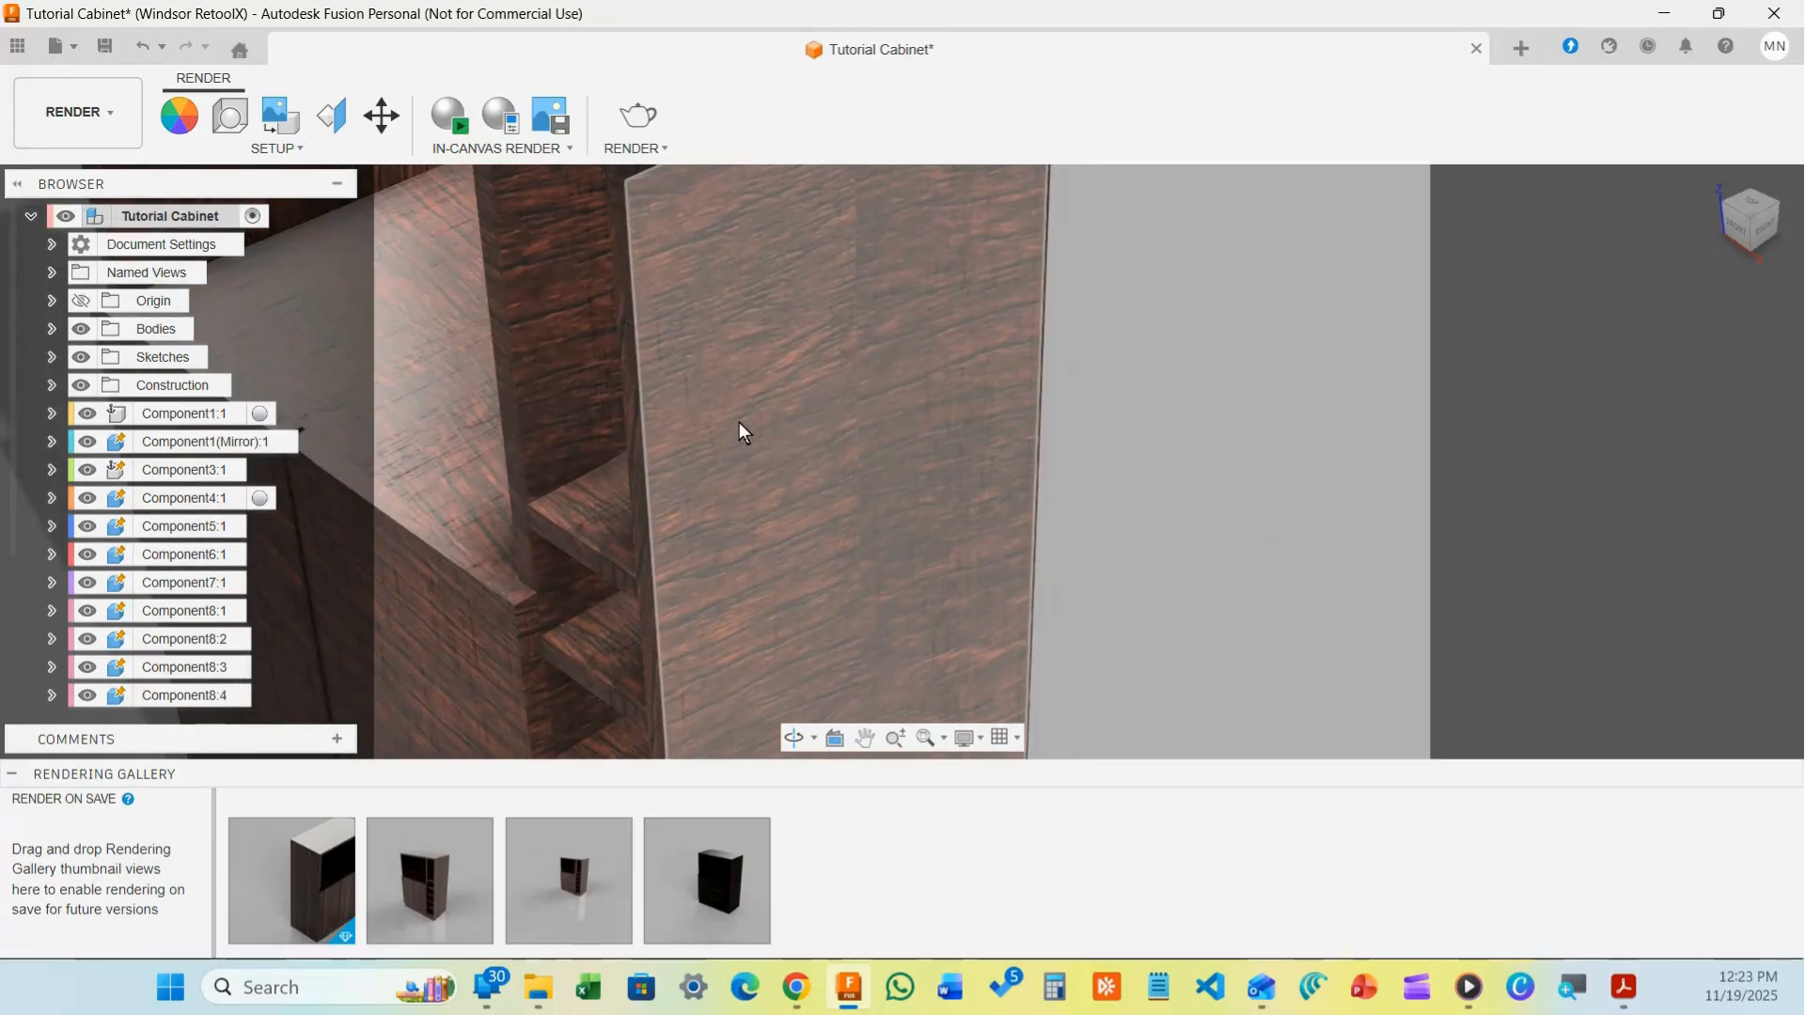
{"action": "scroll", "coordinate": [794, 431], "scroll_direction": "down", "scroll_amount": 10}
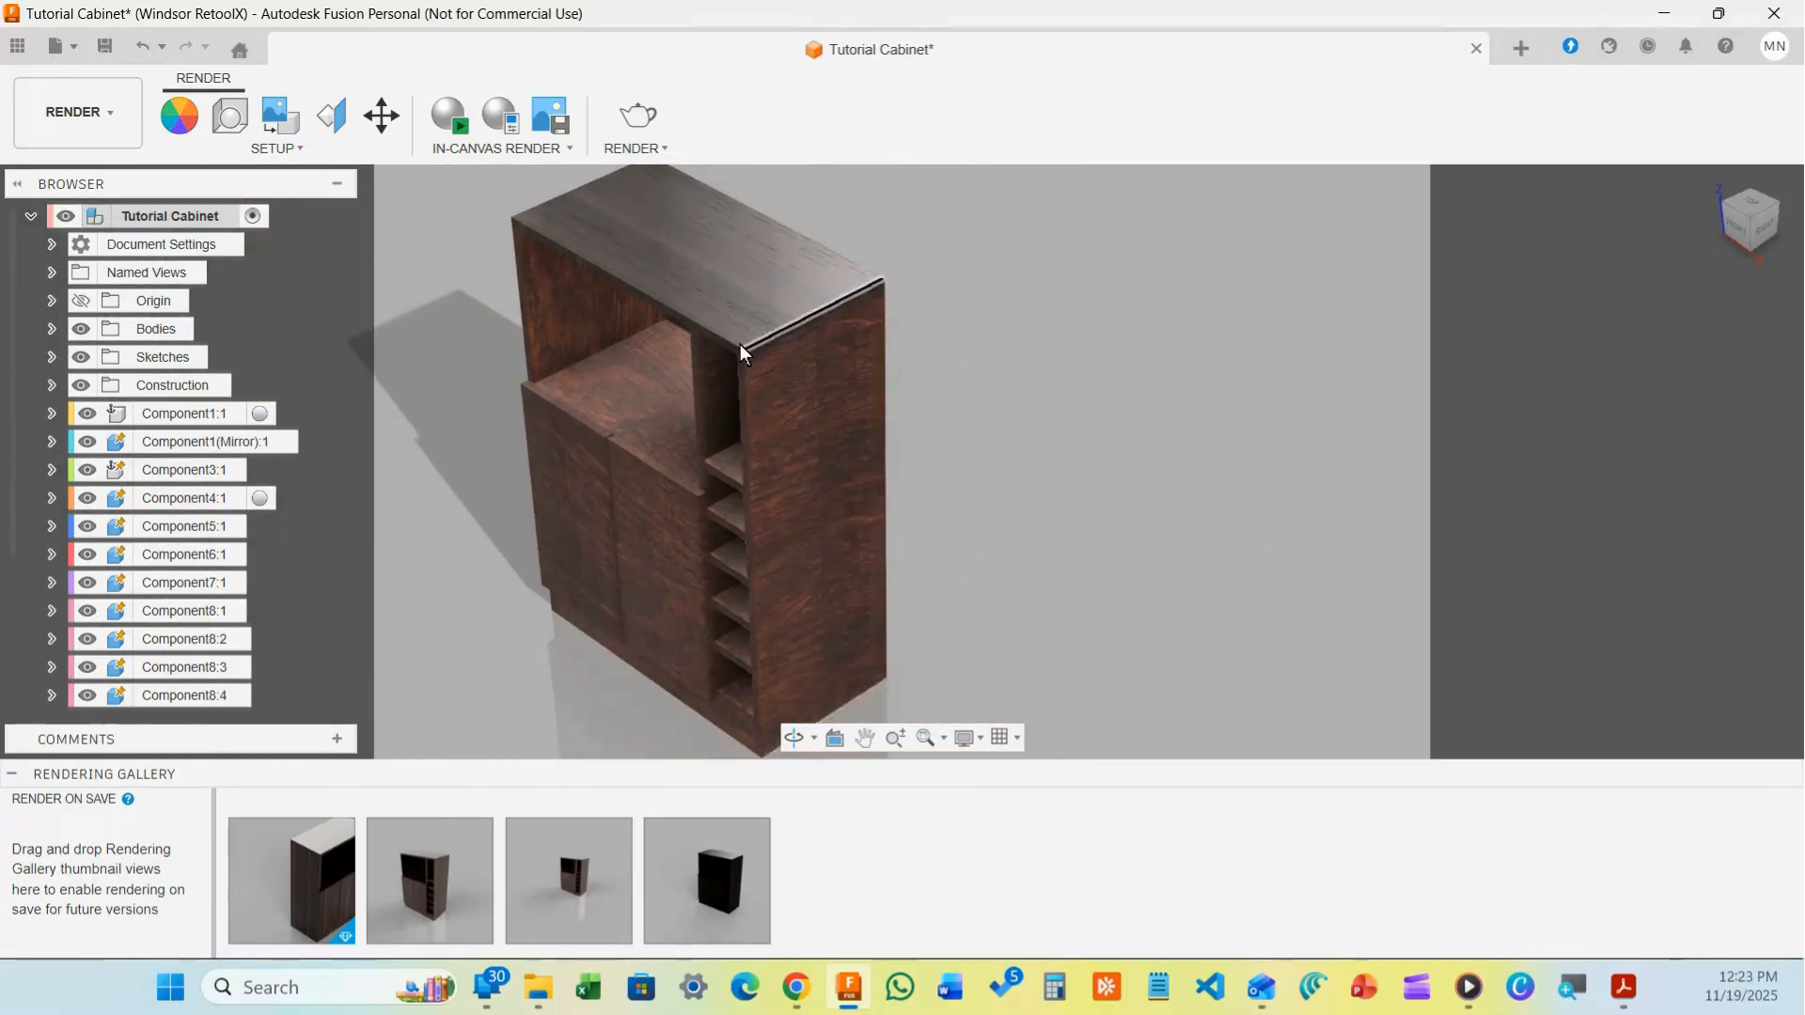
{"action": "scroll", "coordinate": [741, 352], "scroll_direction": "up", "scroll_amount": 2}
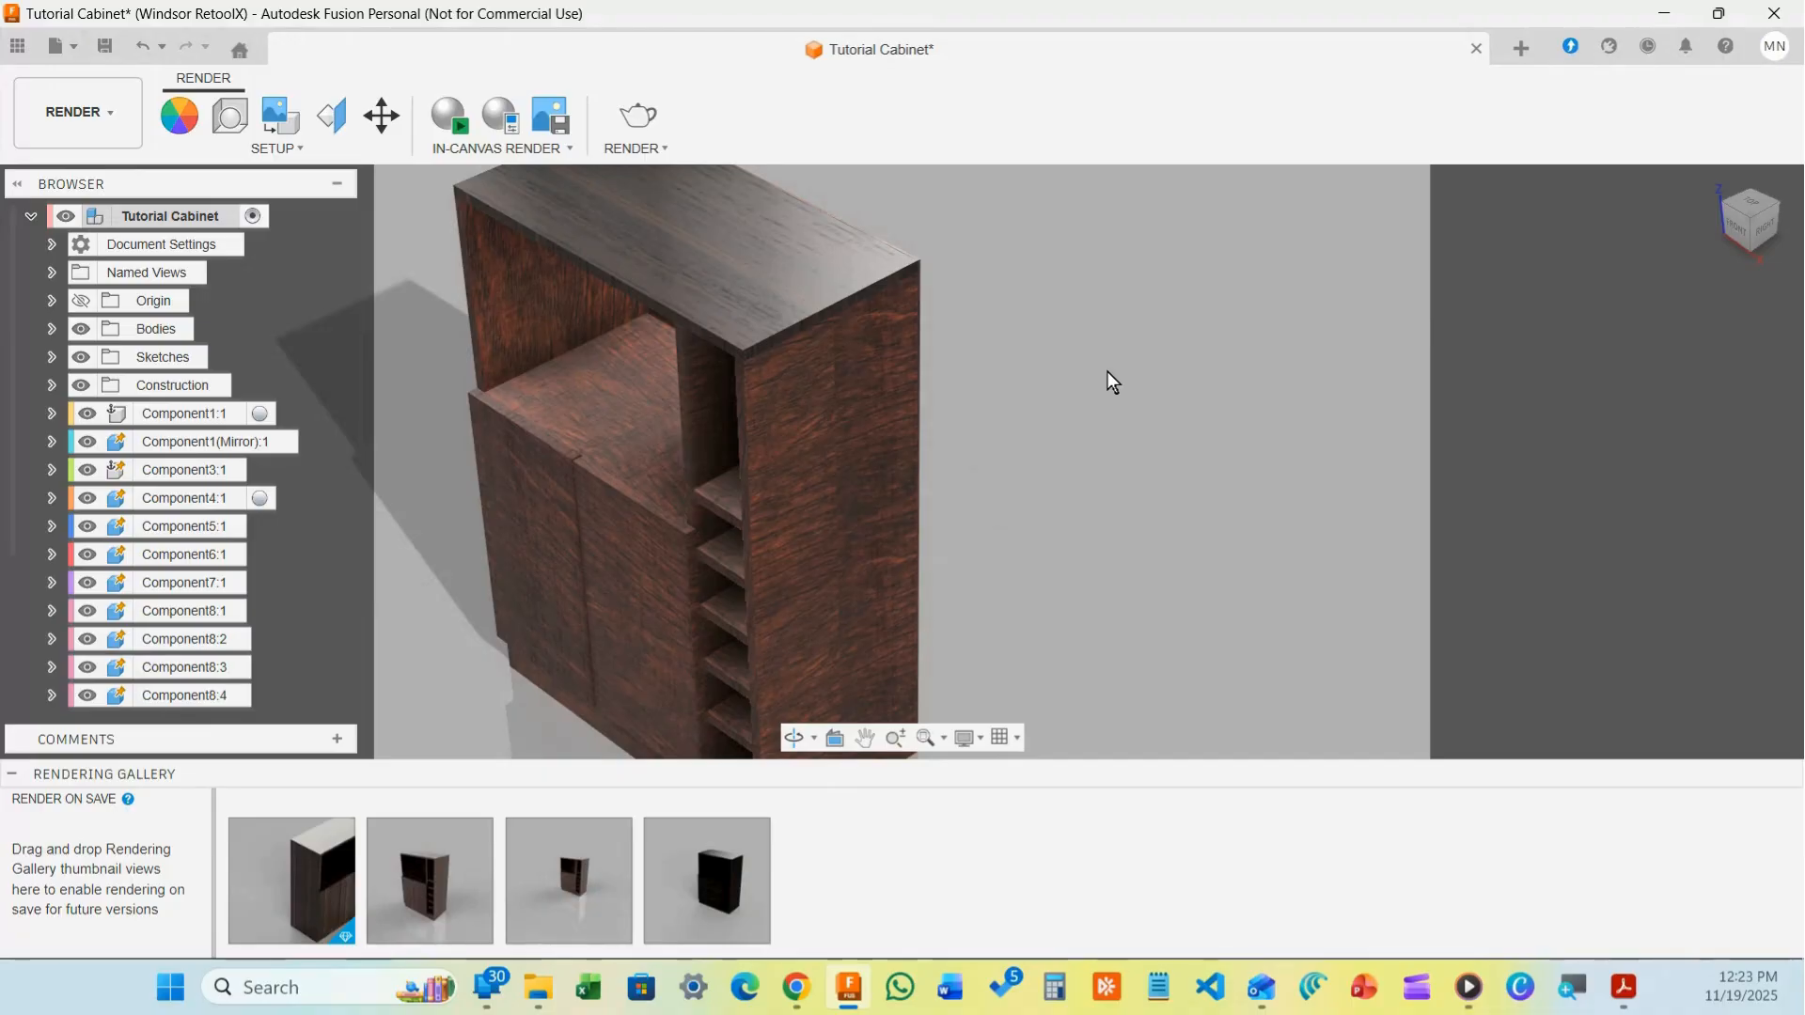
{"action": "scroll", "coordinate": [1107, 370], "scroll_direction": "down", "scroll_amount": 2}
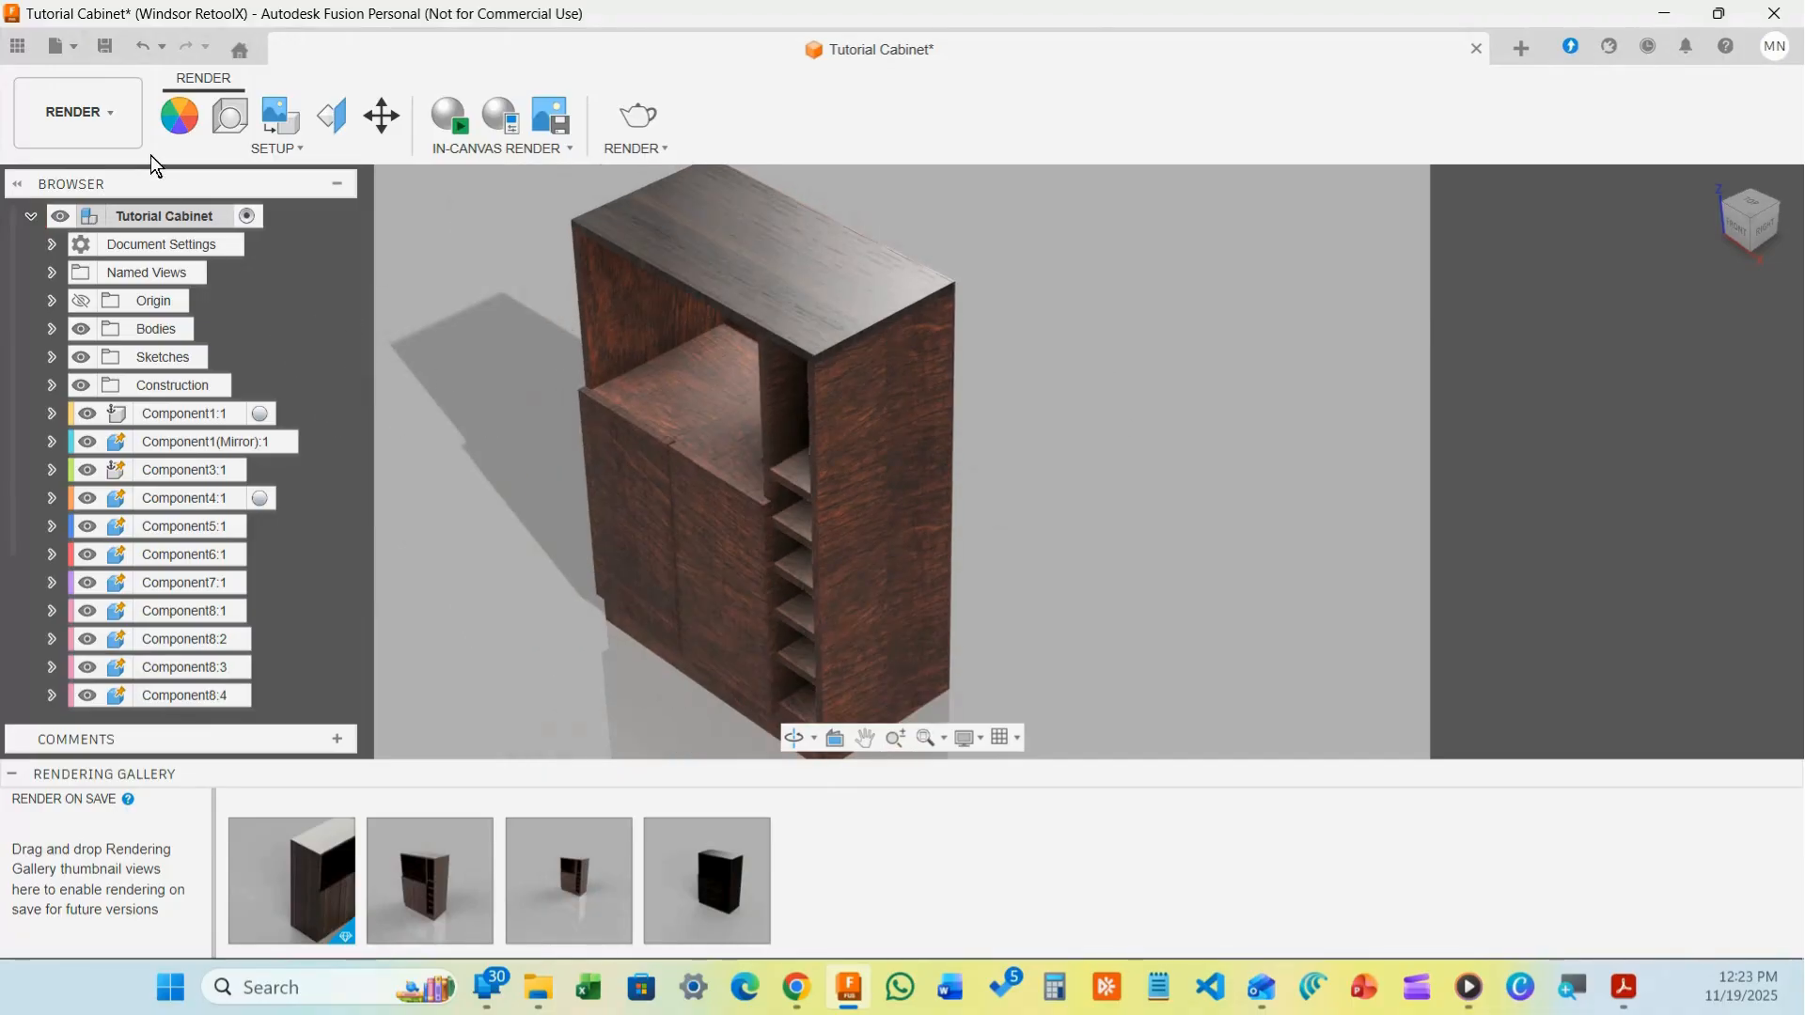
Select all cabinet components, apply dark wood to the whole cabinet, and close Appearance
{"action": "key", "text": "a"}
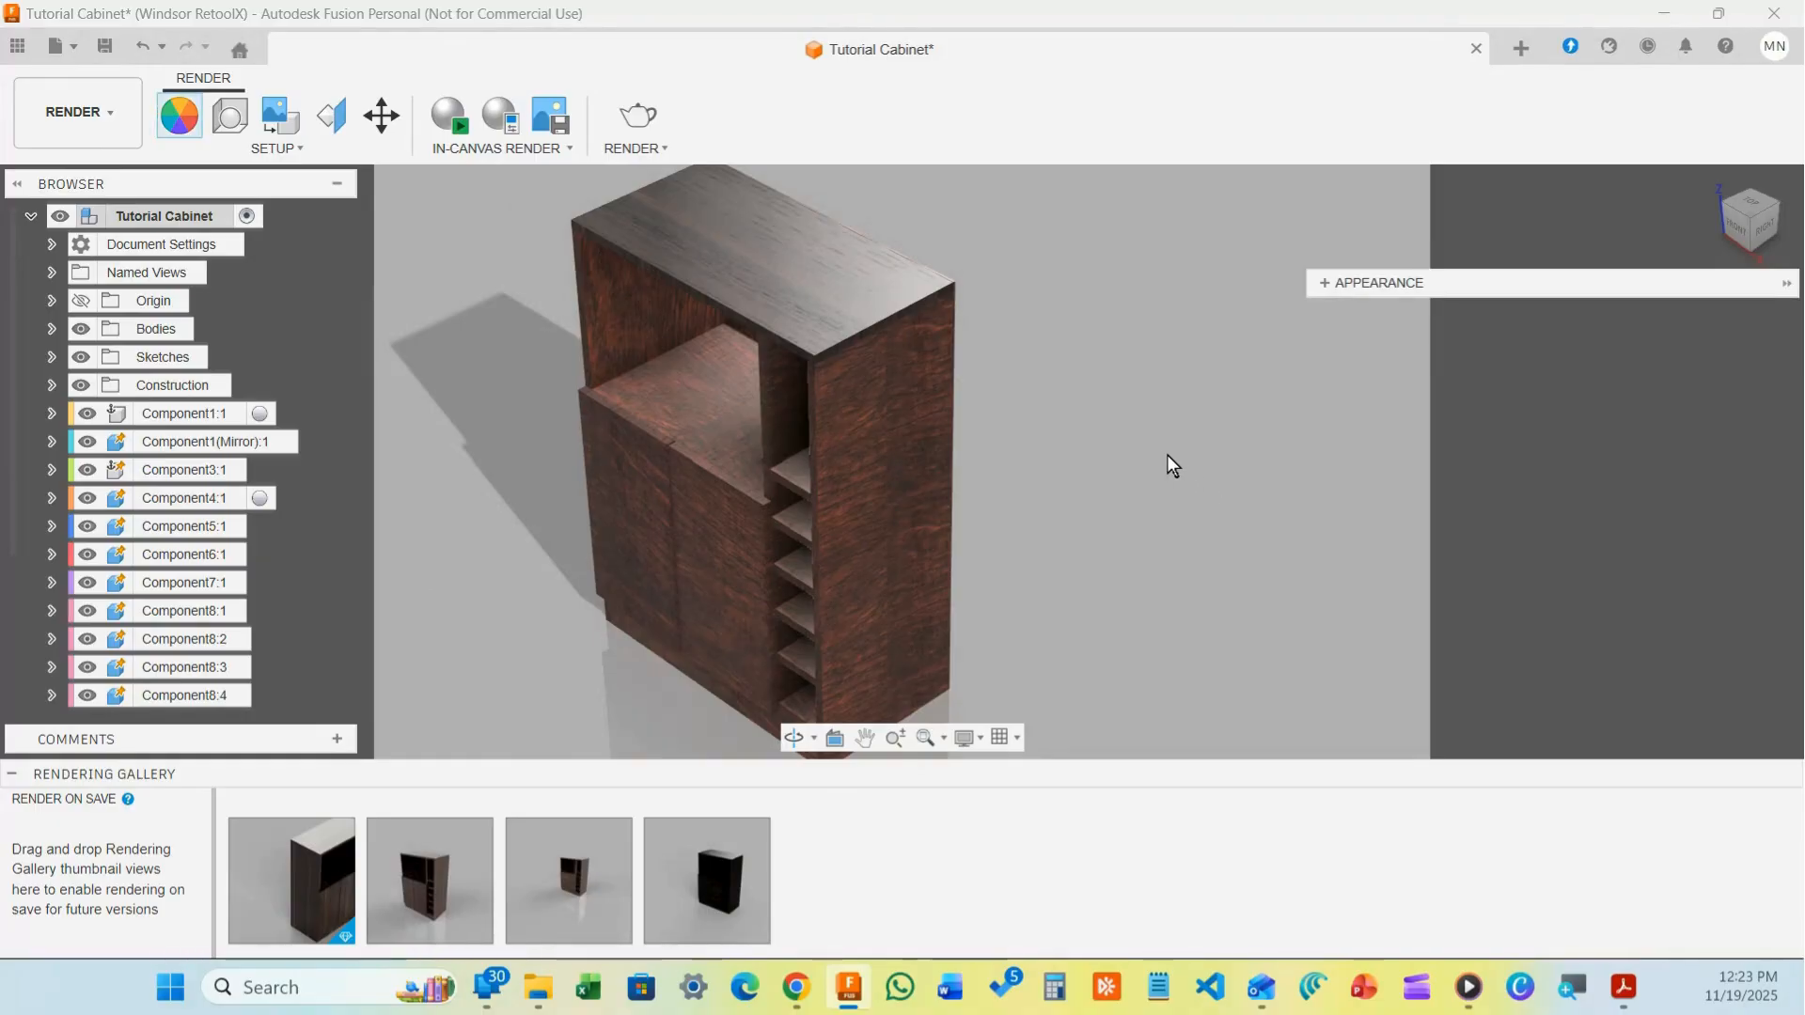
{"action": "left_click", "coordinate": [1324, 283]}
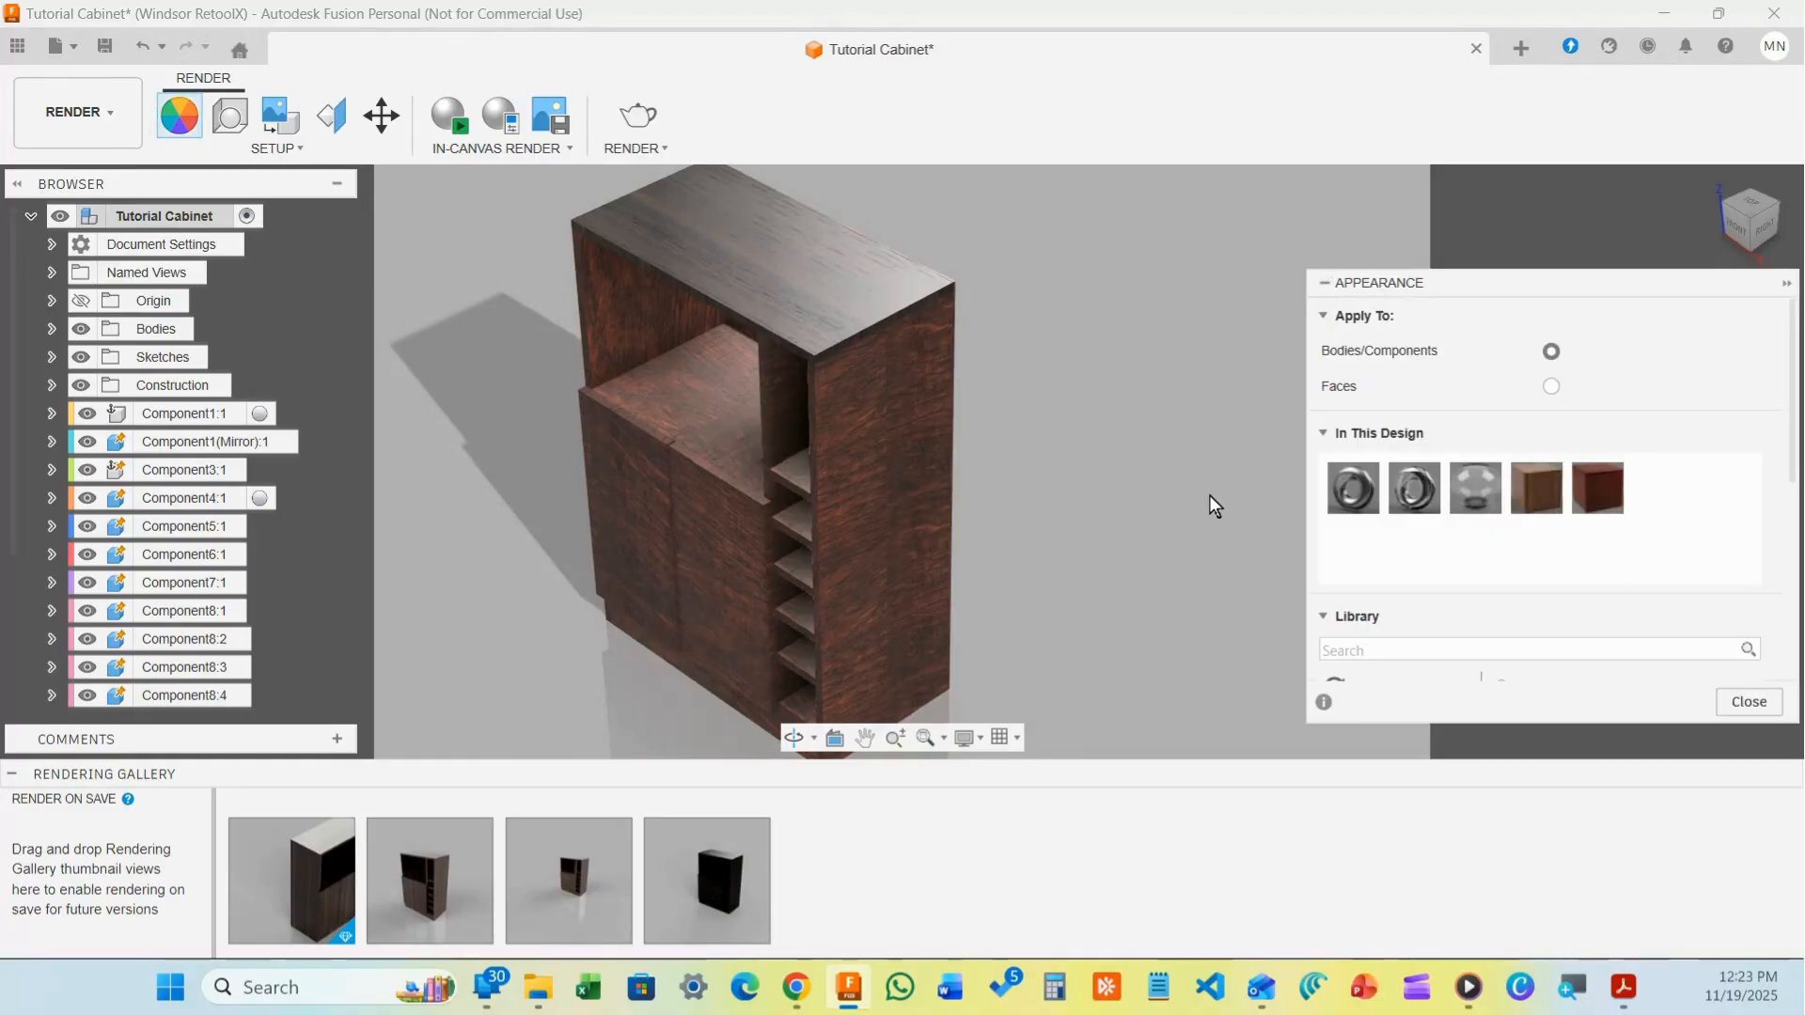
{"action": "left_click_drag", "start_coordinate": [630, 194], "coordinate": [1094, 726]}
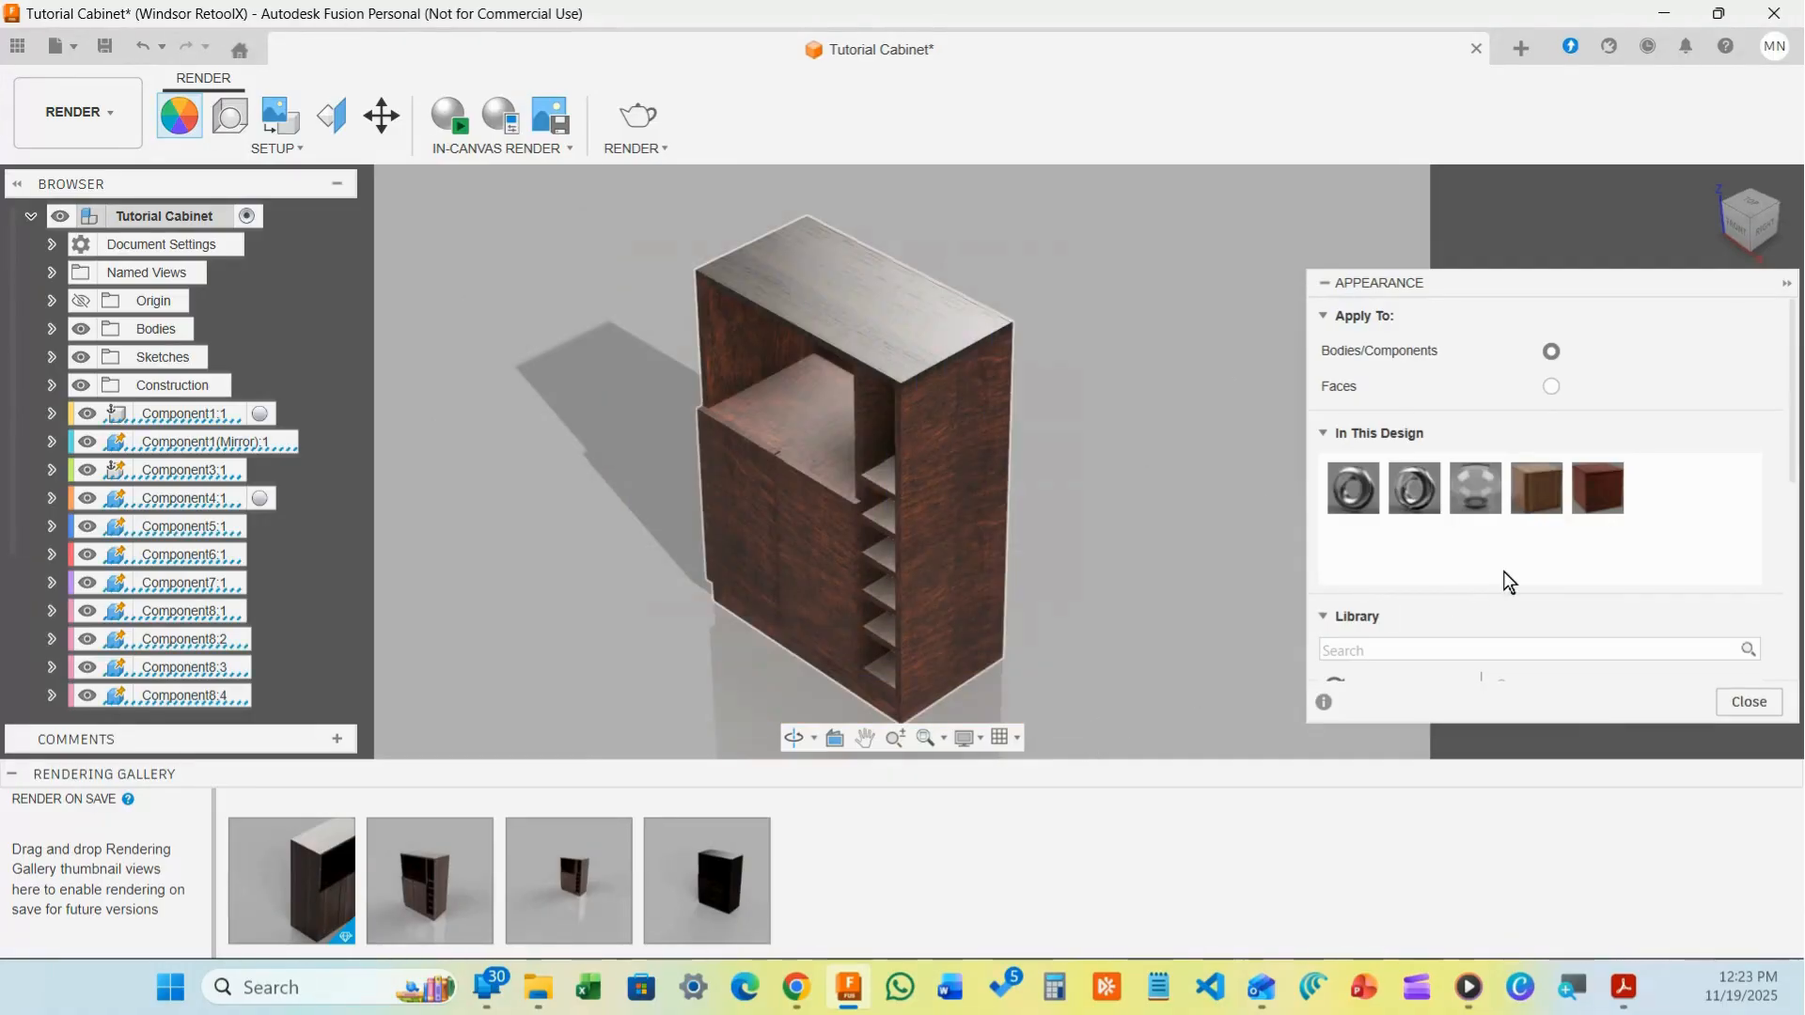
{"action": "left_click_drag", "start_coordinate": [1536, 488], "coordinate": [898, 583]}
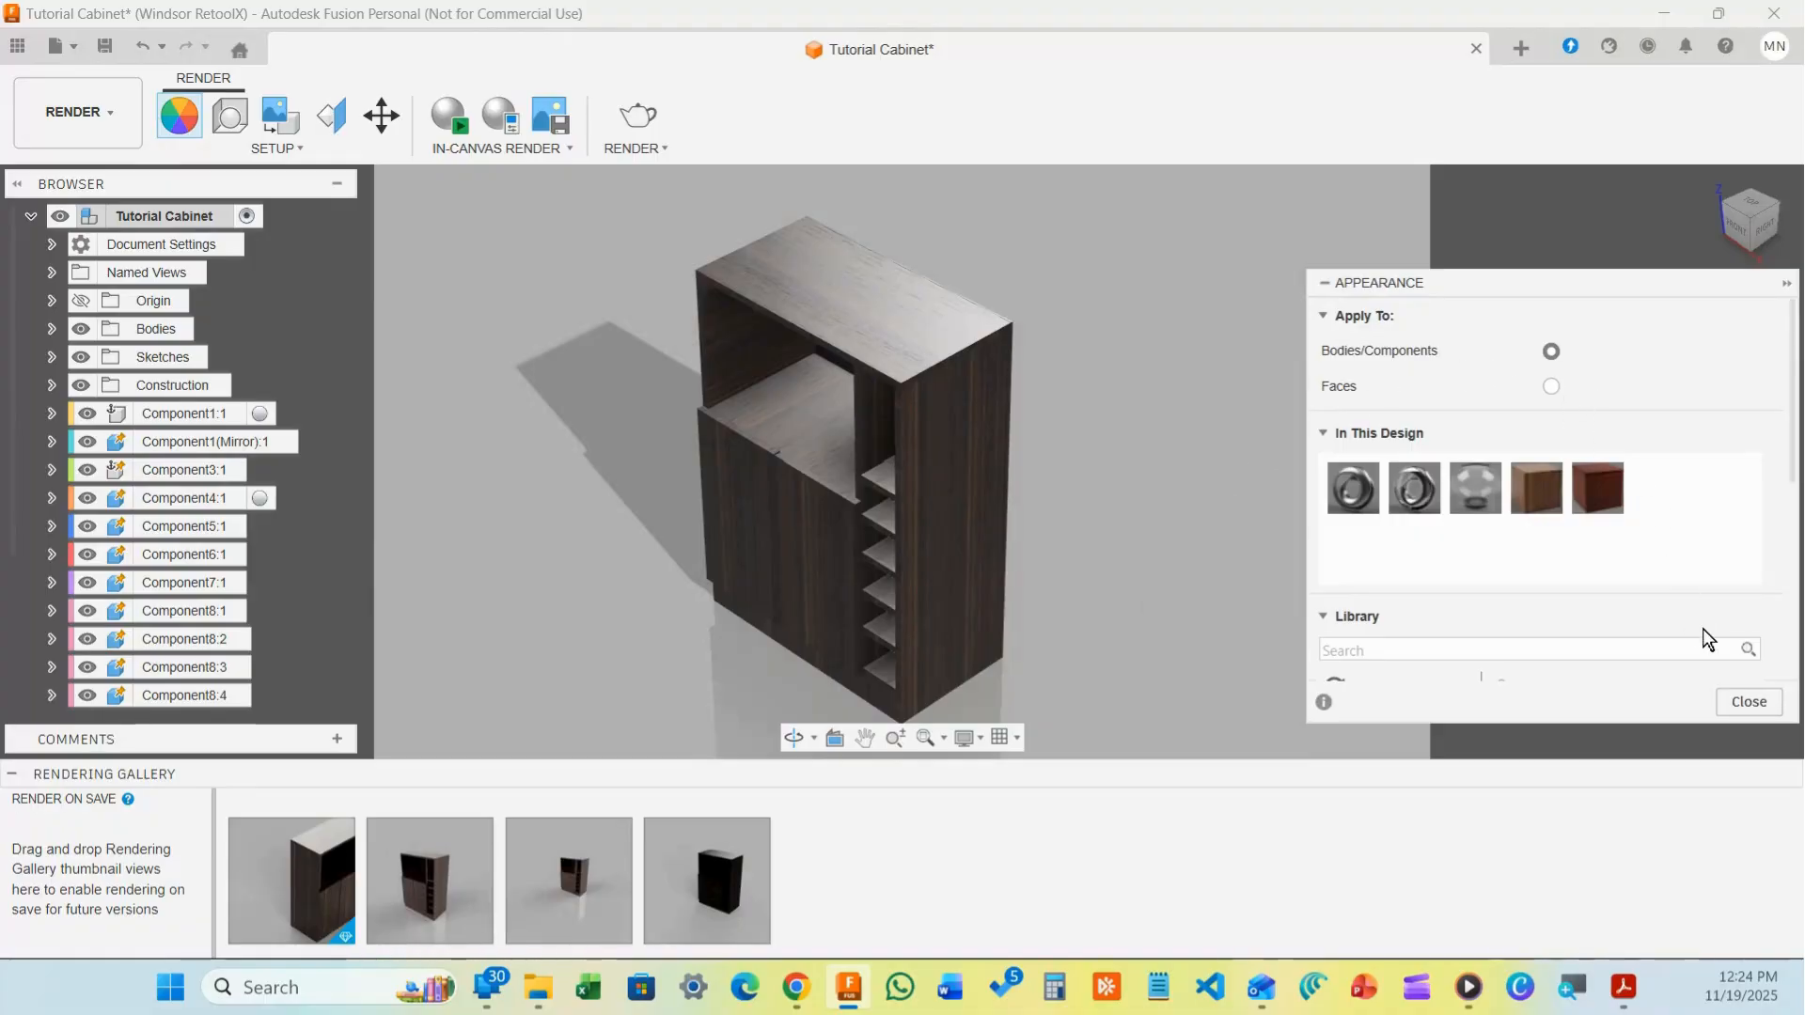
{"action": "left_click", "coordinate": [1740, 694]}
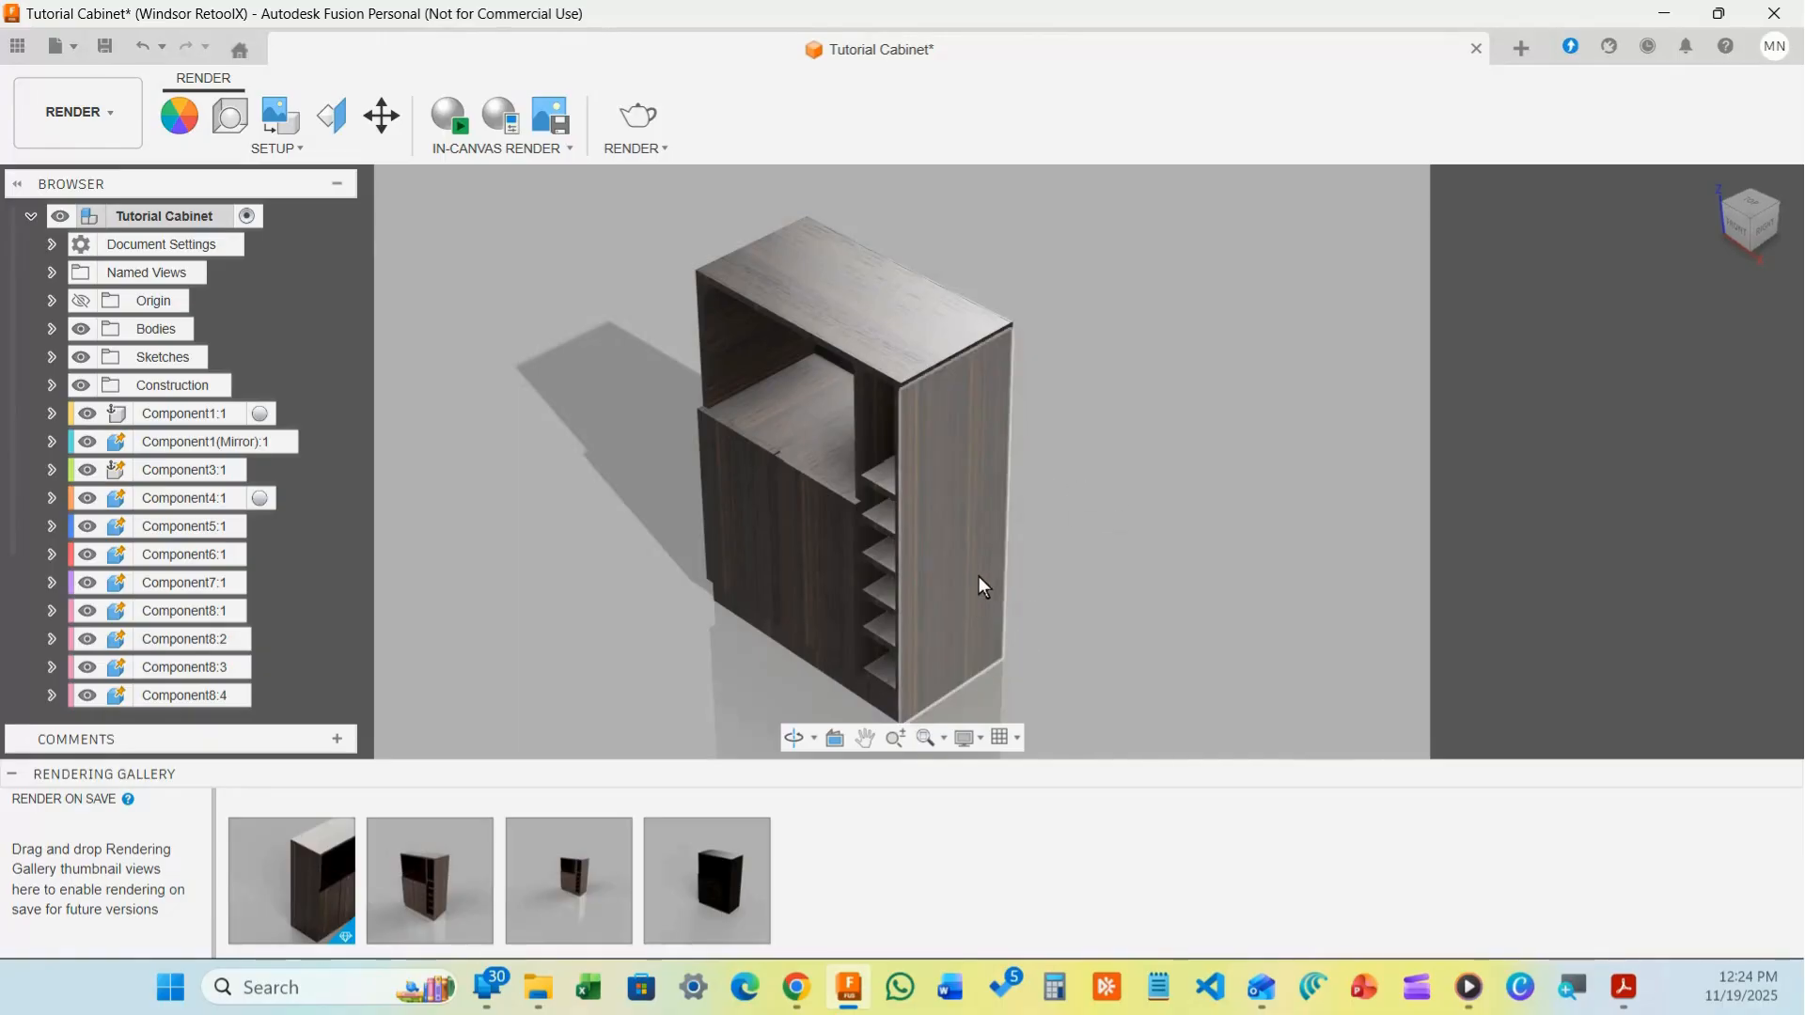
{"action": "scroll", "coordinate": [1006, 536], "scroll_direction": "up", "scroll_amount": 3}
{"action": "scroll", "coordinate": [1013, 521], "scroll_direction": "up", "scroll_amount": 1}
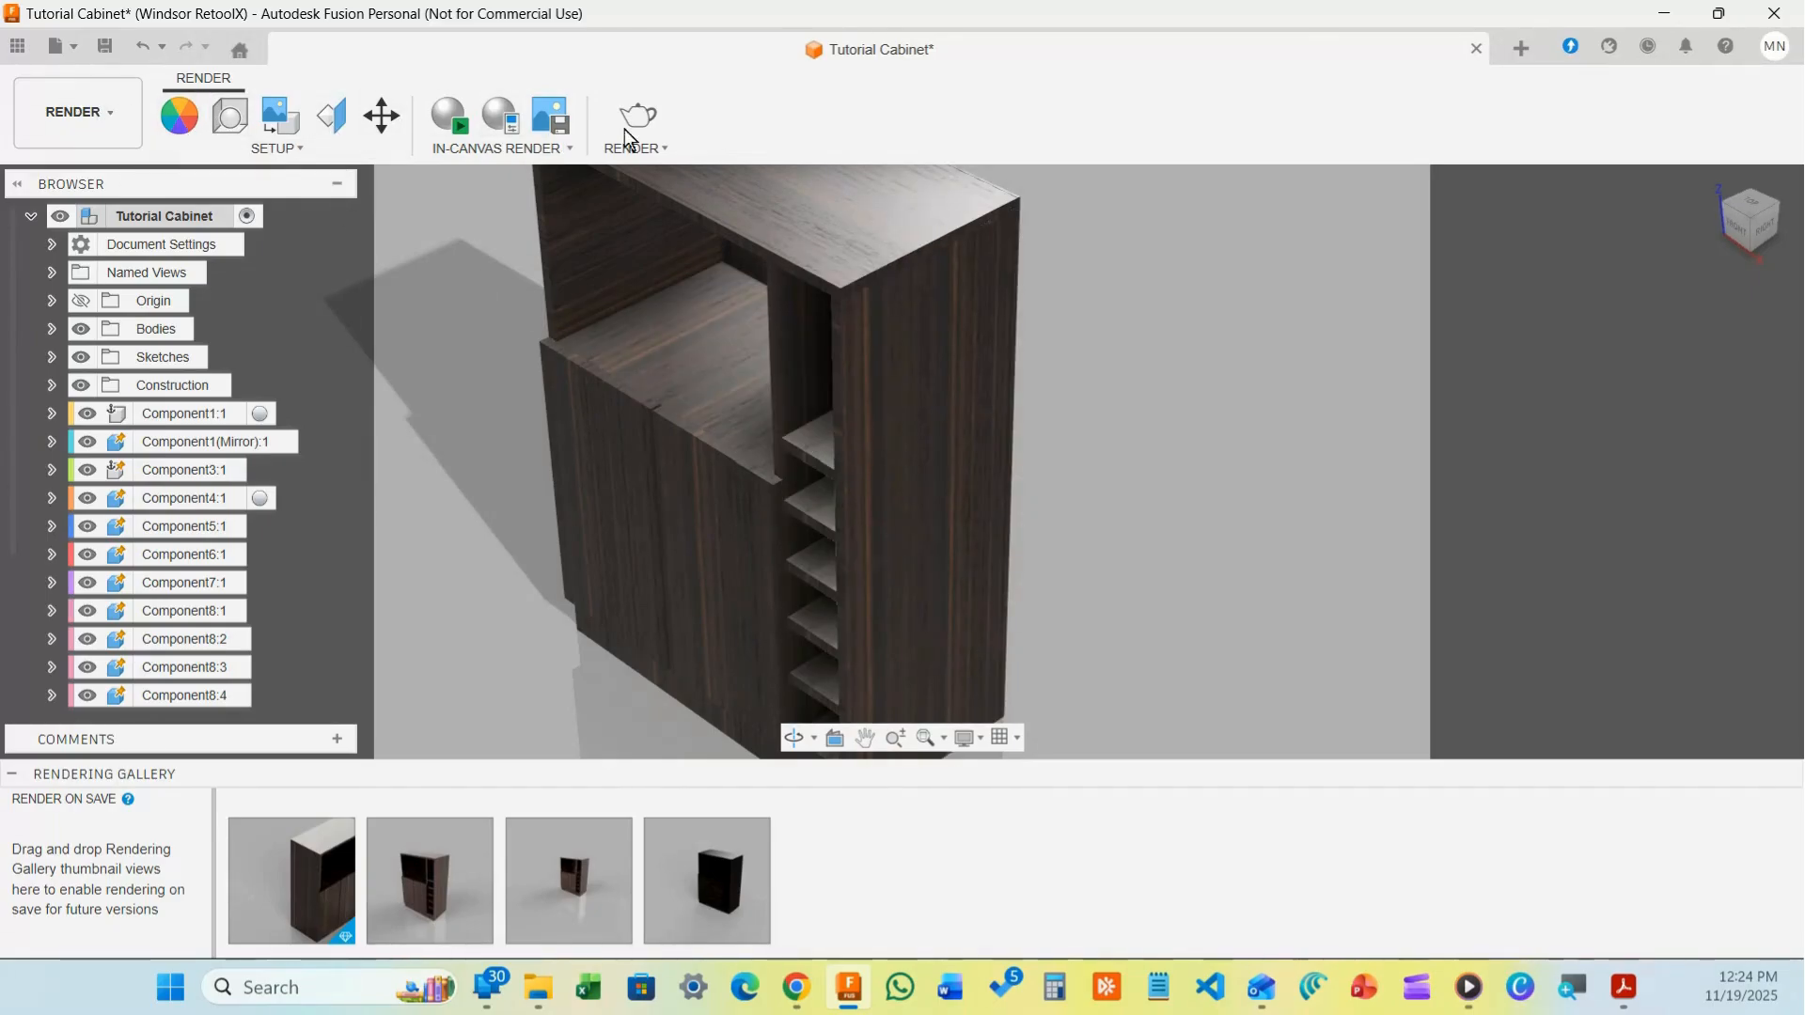
{"action": "left_click", "coordinate": [171, 121]}
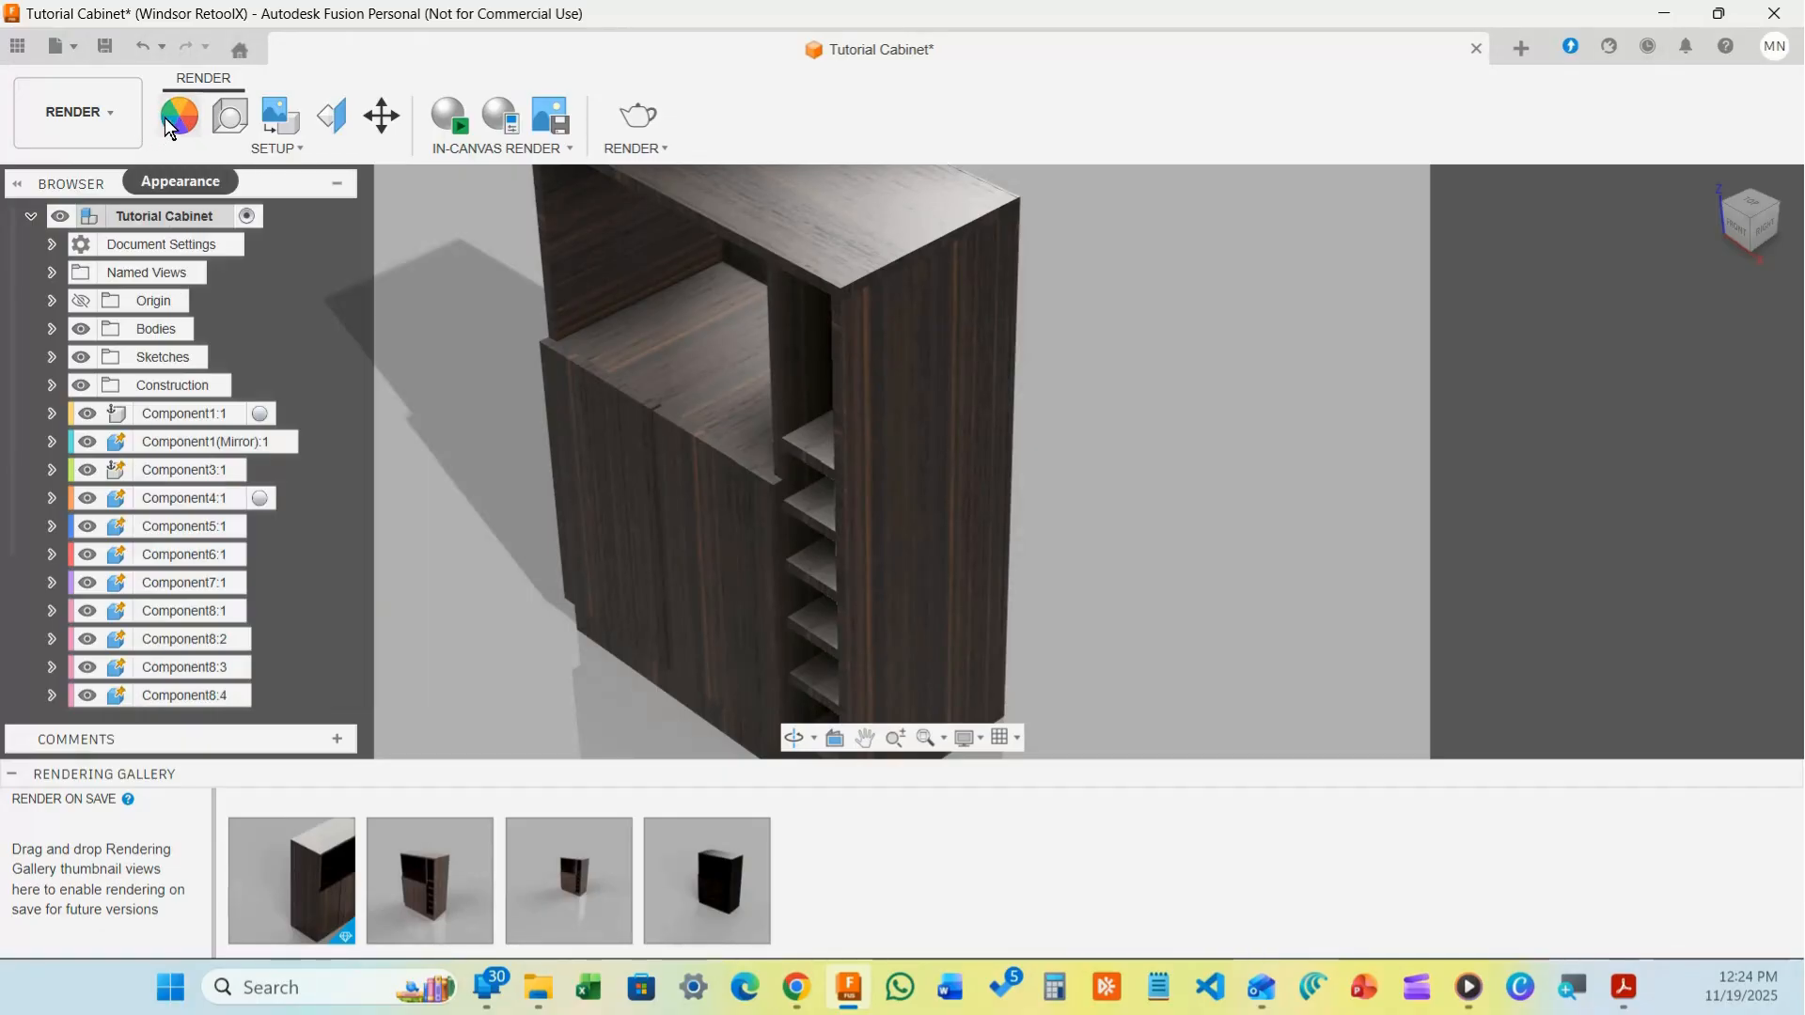
{"action": "left_click", "coordinate": [239, 124]}
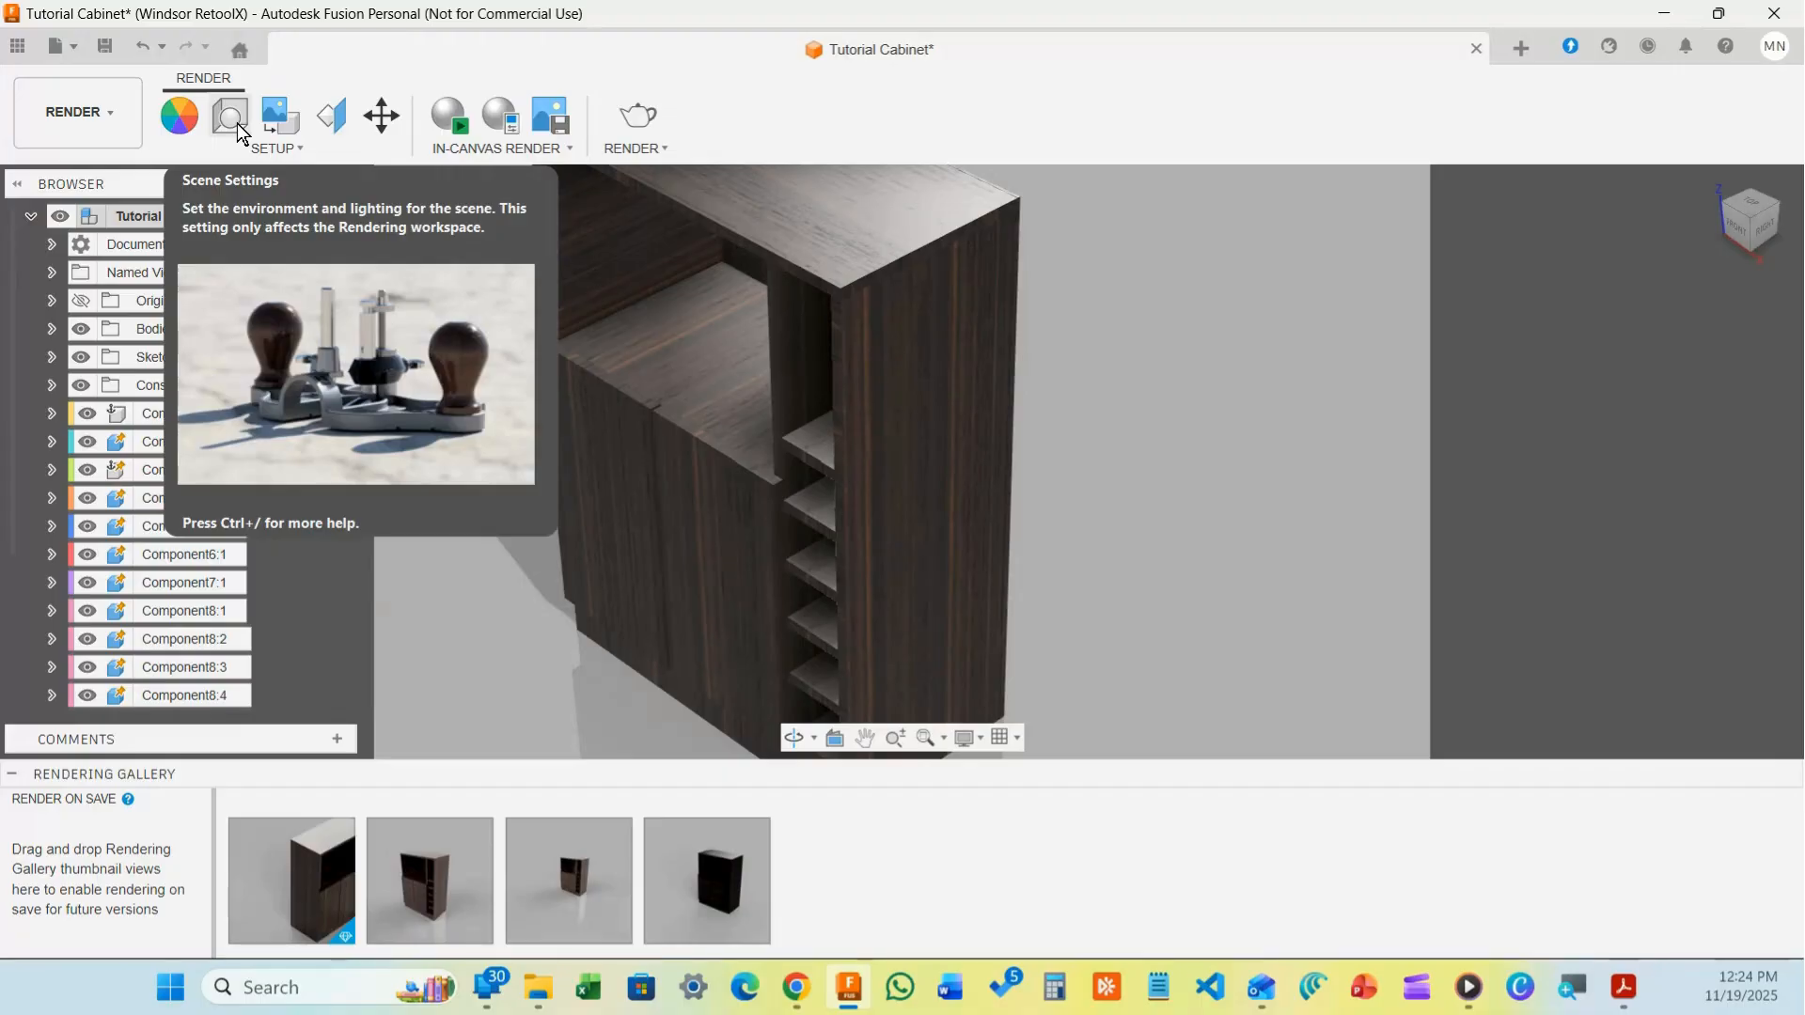
{"action": "left_click", "coordinate": [270, 120]}
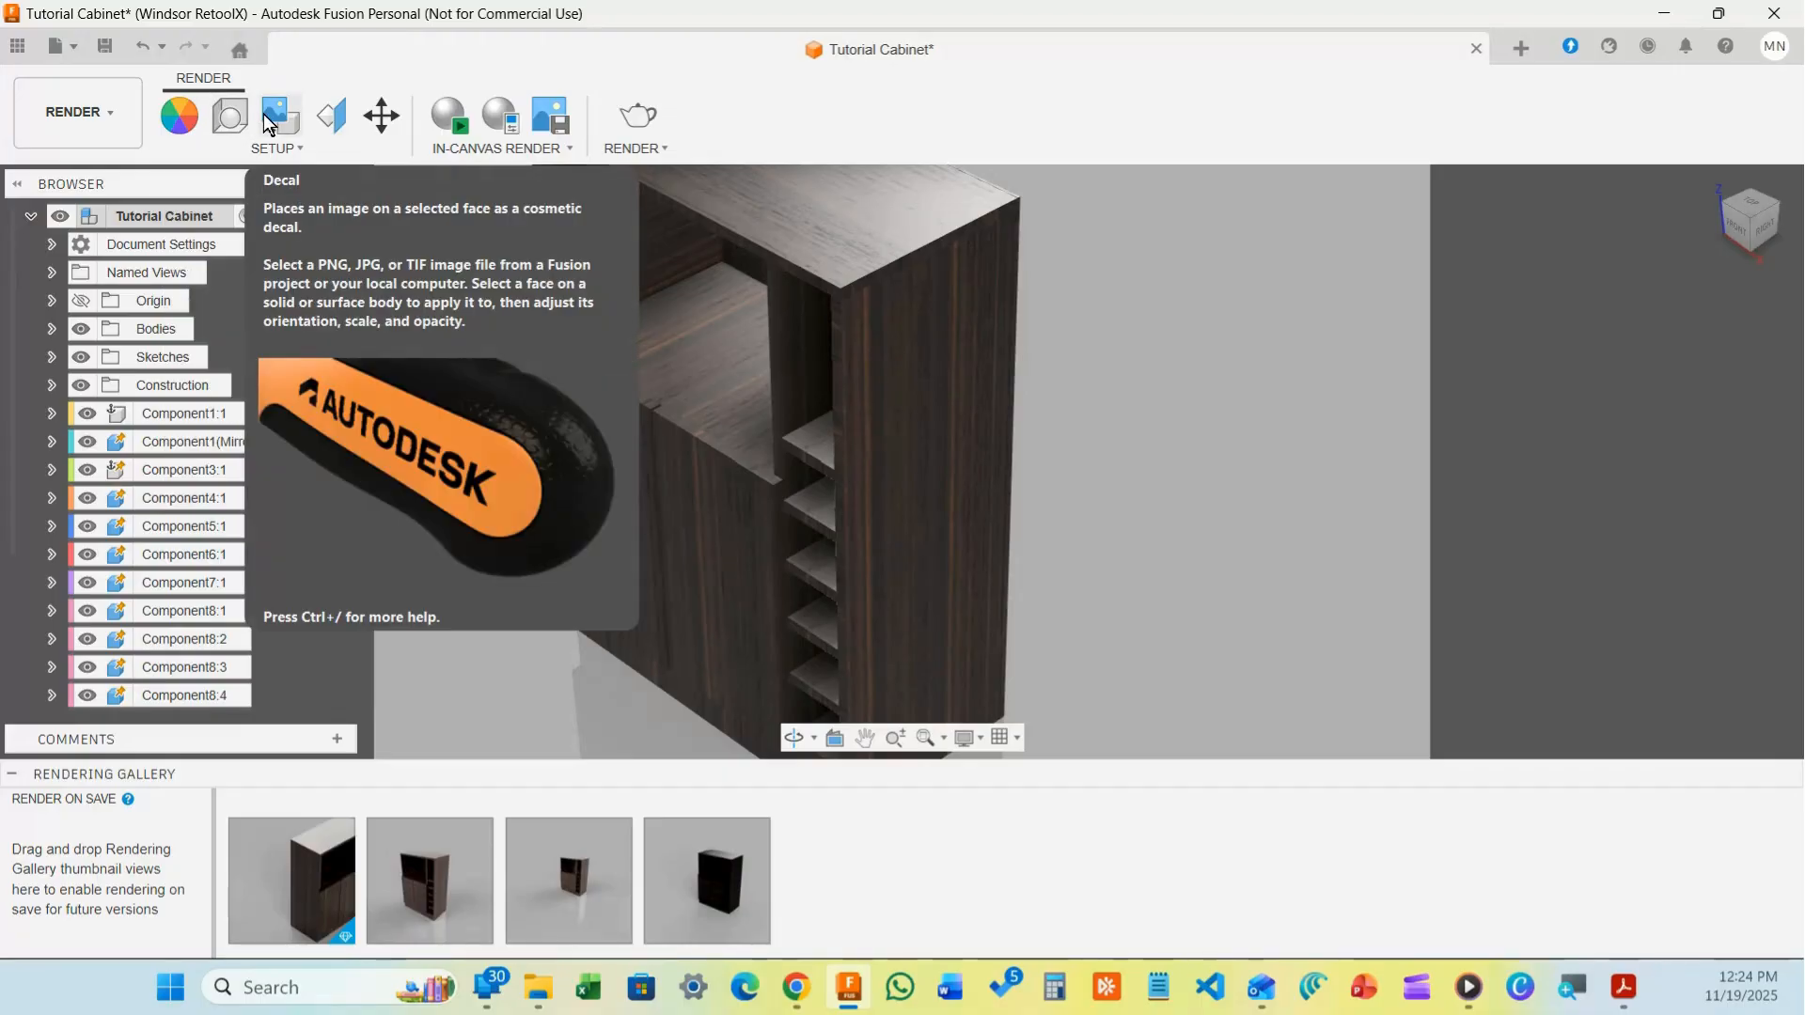
{"action": "left_click", "coordinate": [341, 121]}
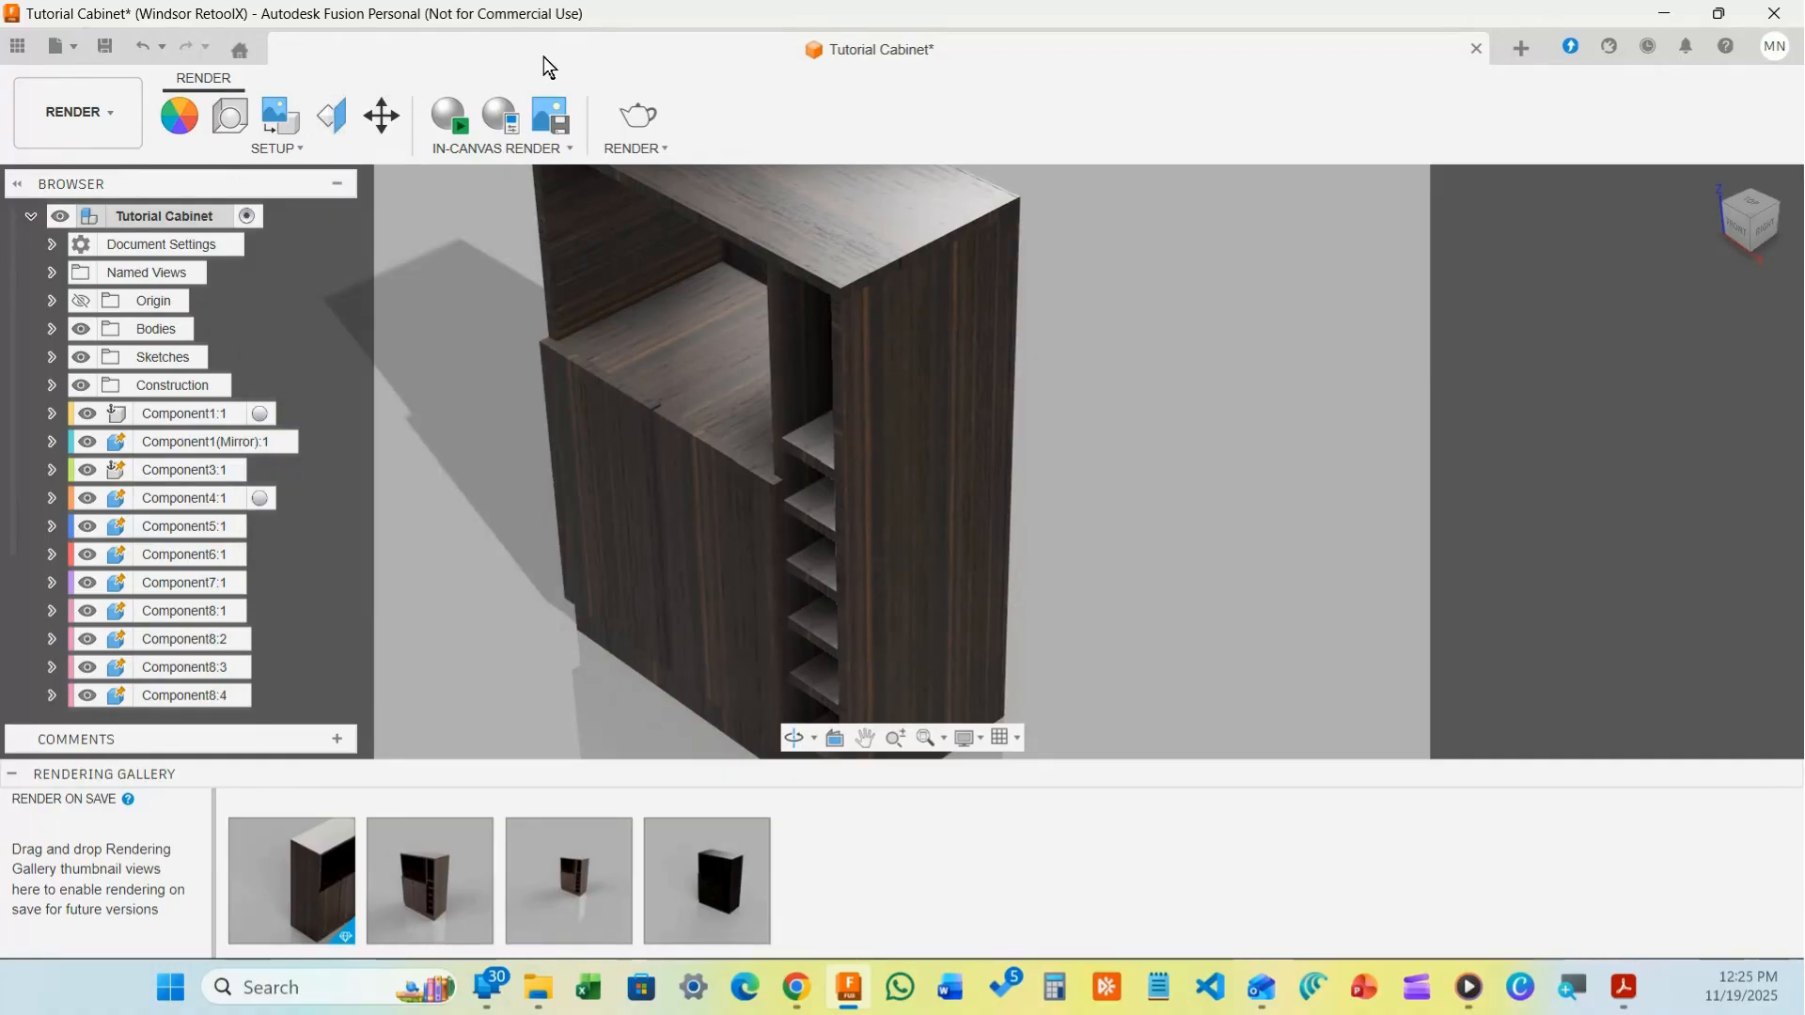
In Texture Map Controls, choose the cabinet's top panel and set its projection to Automatic
{"action": "left_click", "coordinate": [337, 113]}
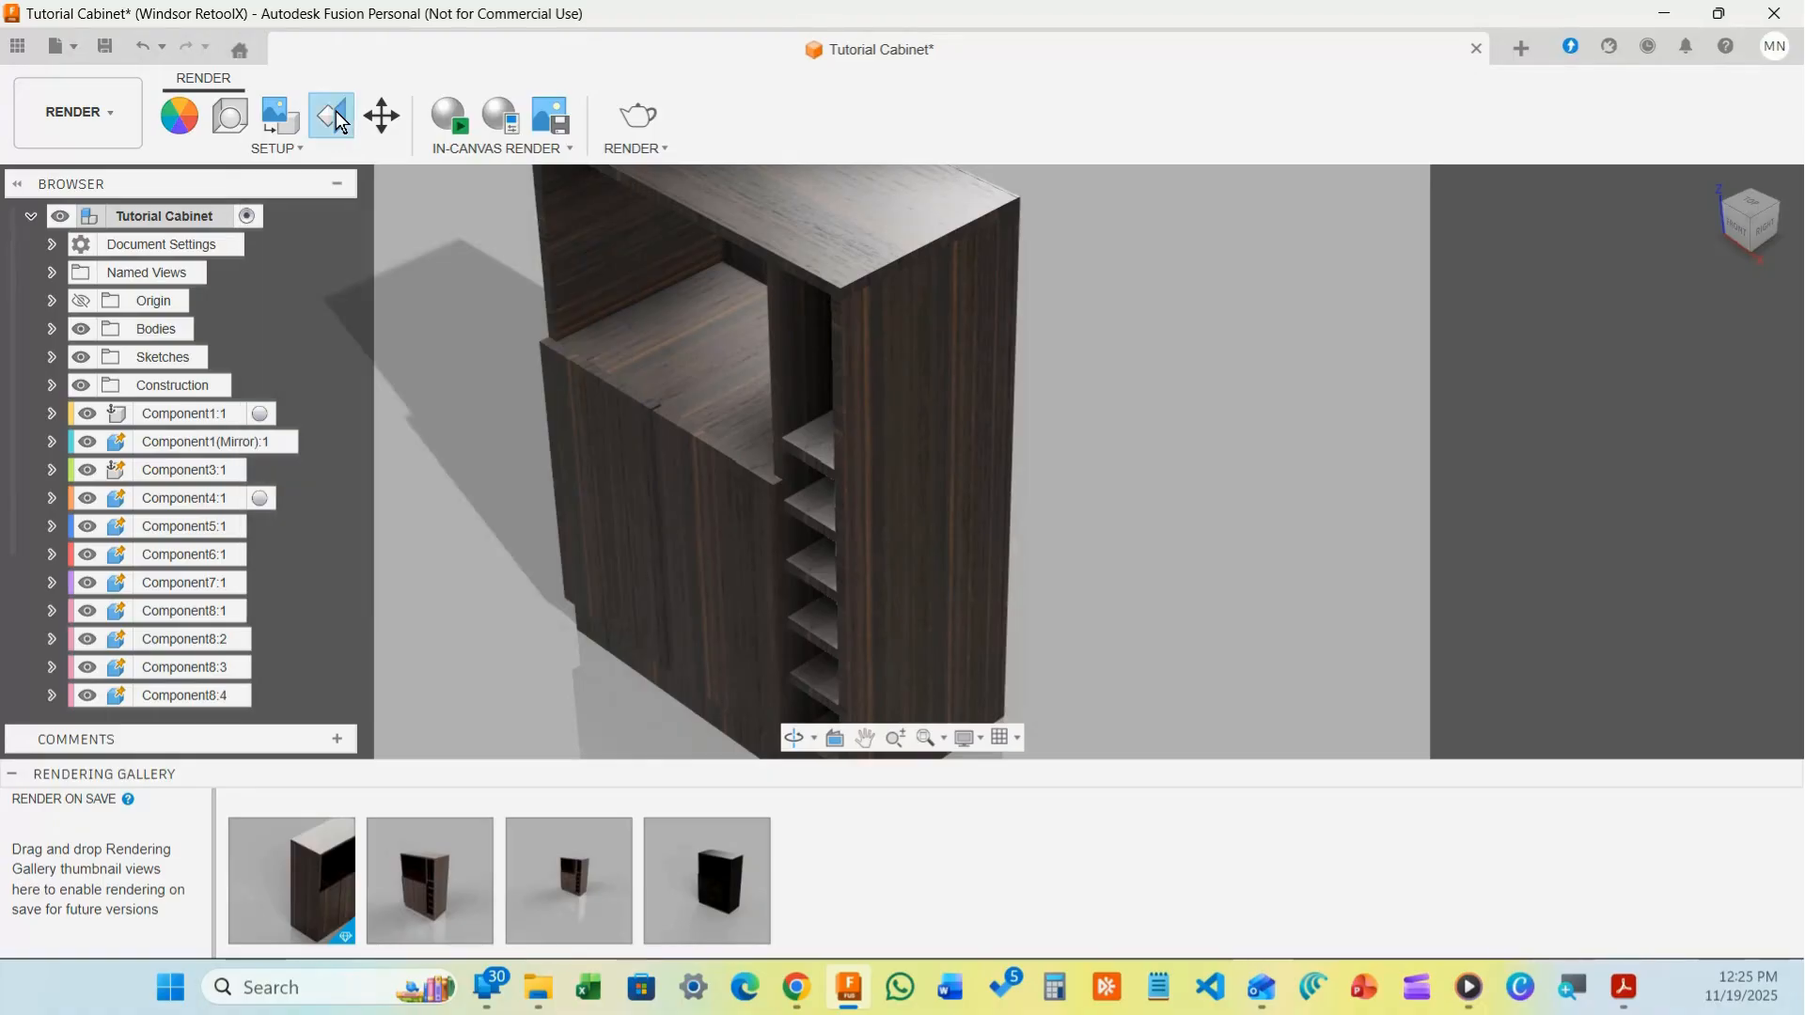
{"action": "left_click", "coordinate": [956, 413]}
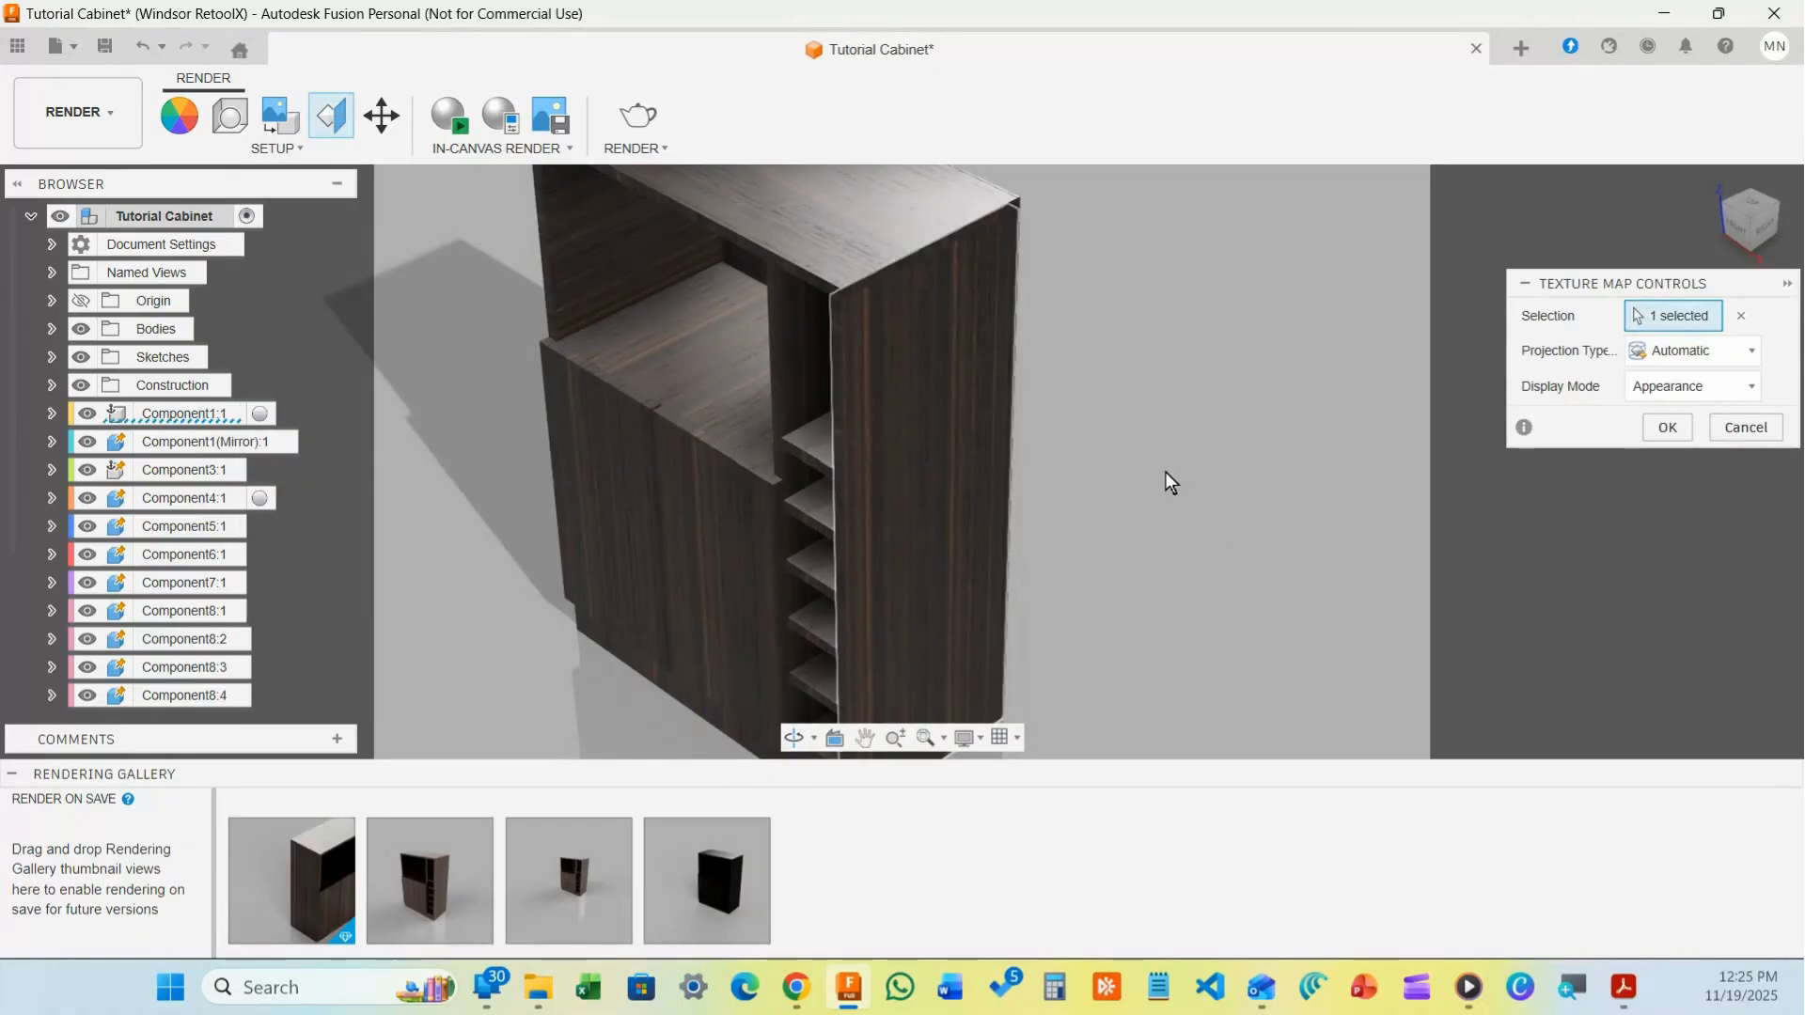
{"action": "left_click", "coordinate": [1689, 355]}
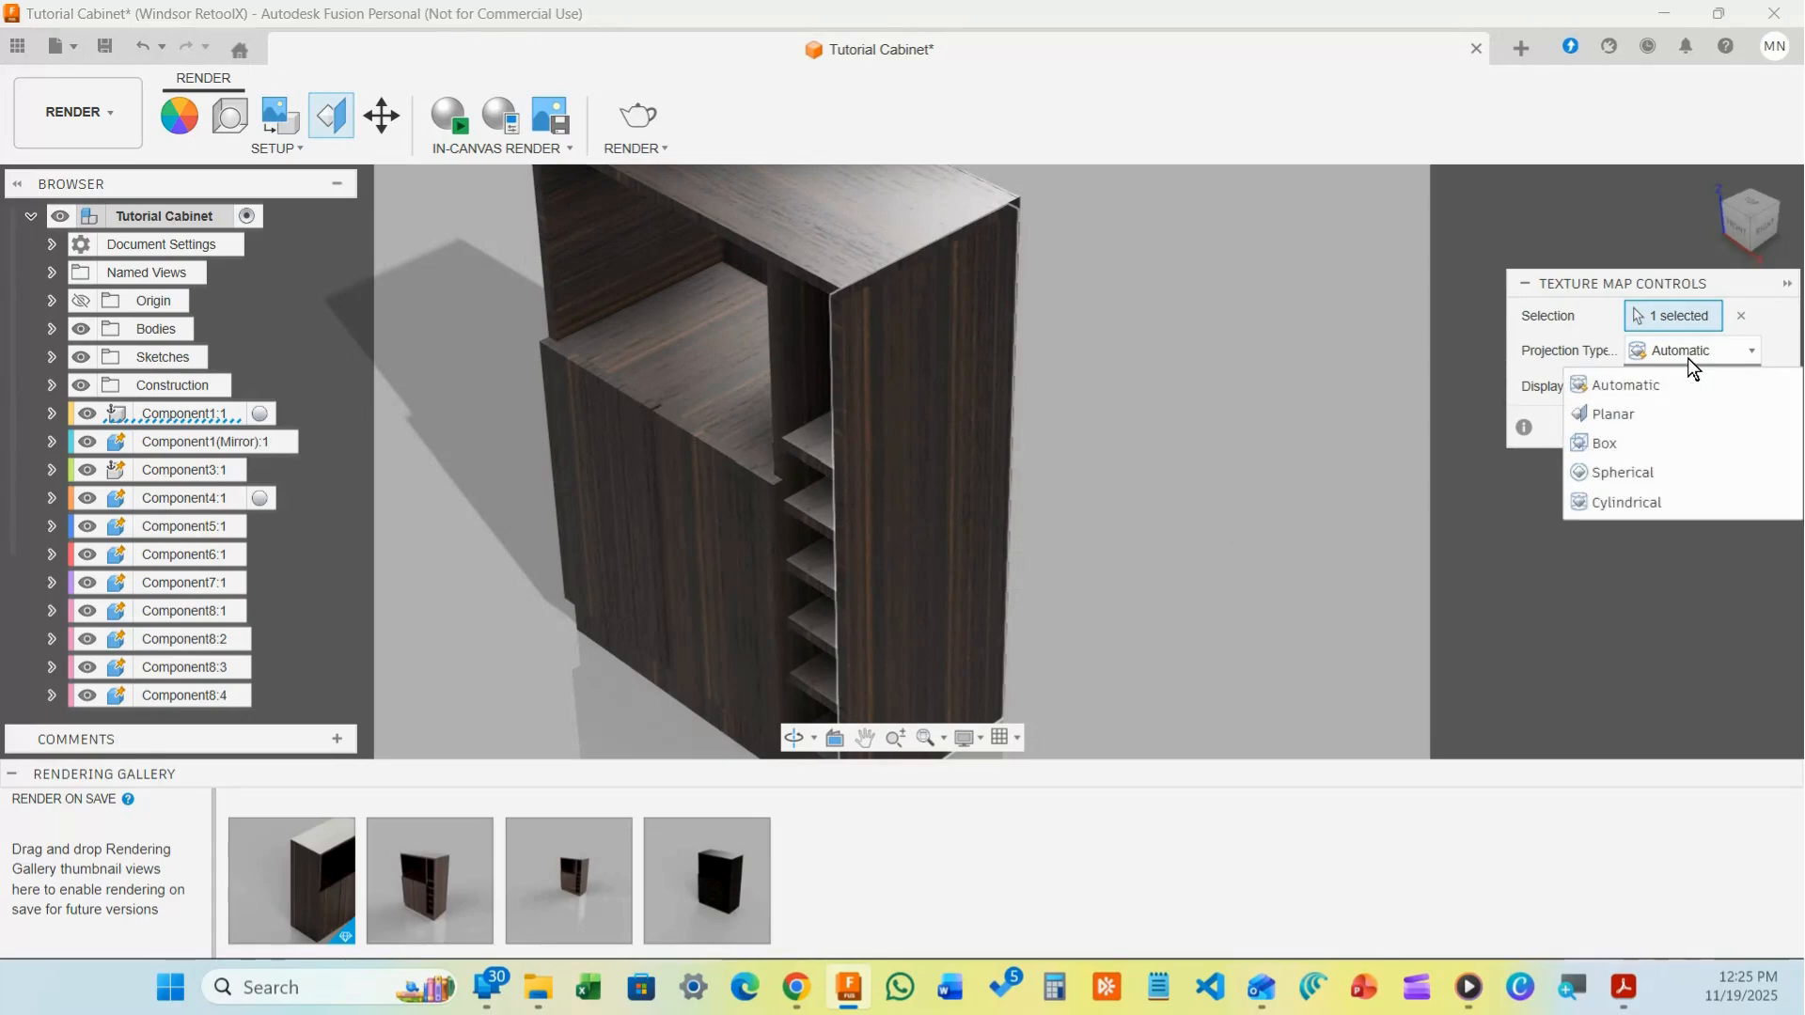
{"action": "left_click", "coordinate": [1222, 335]}
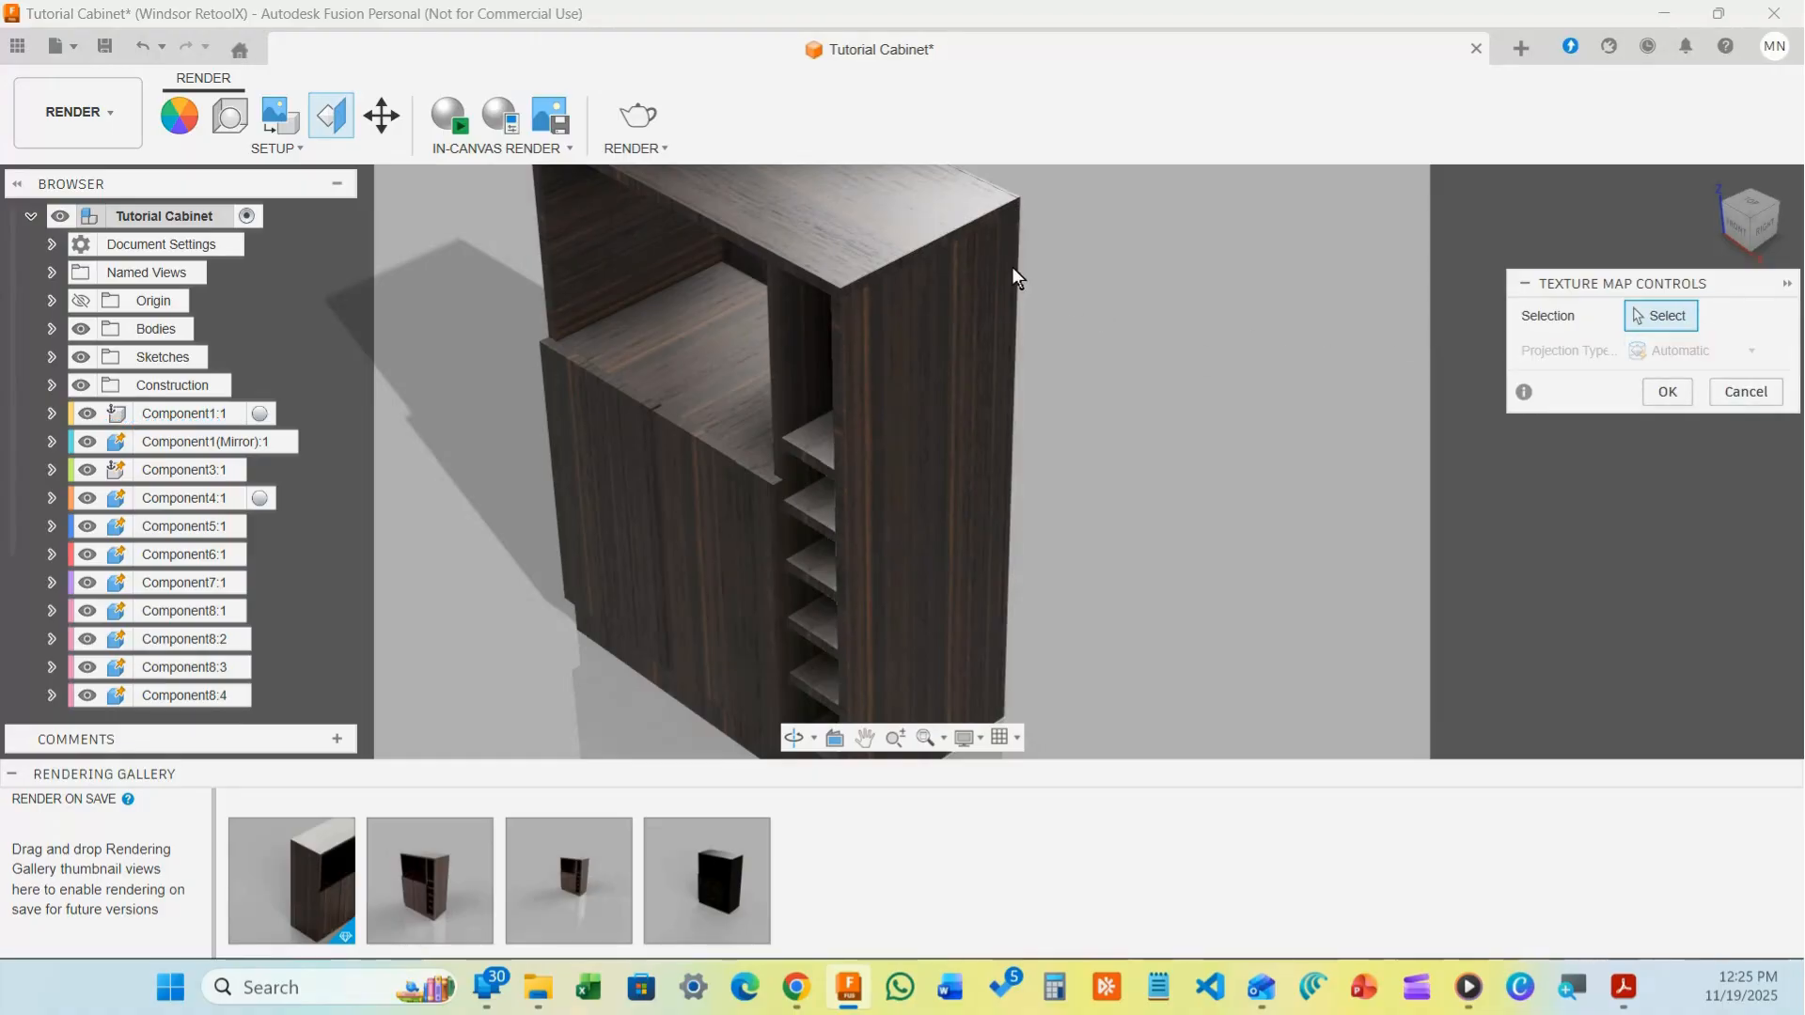
{"action": "left_click", "coordinate": [878, 218]}
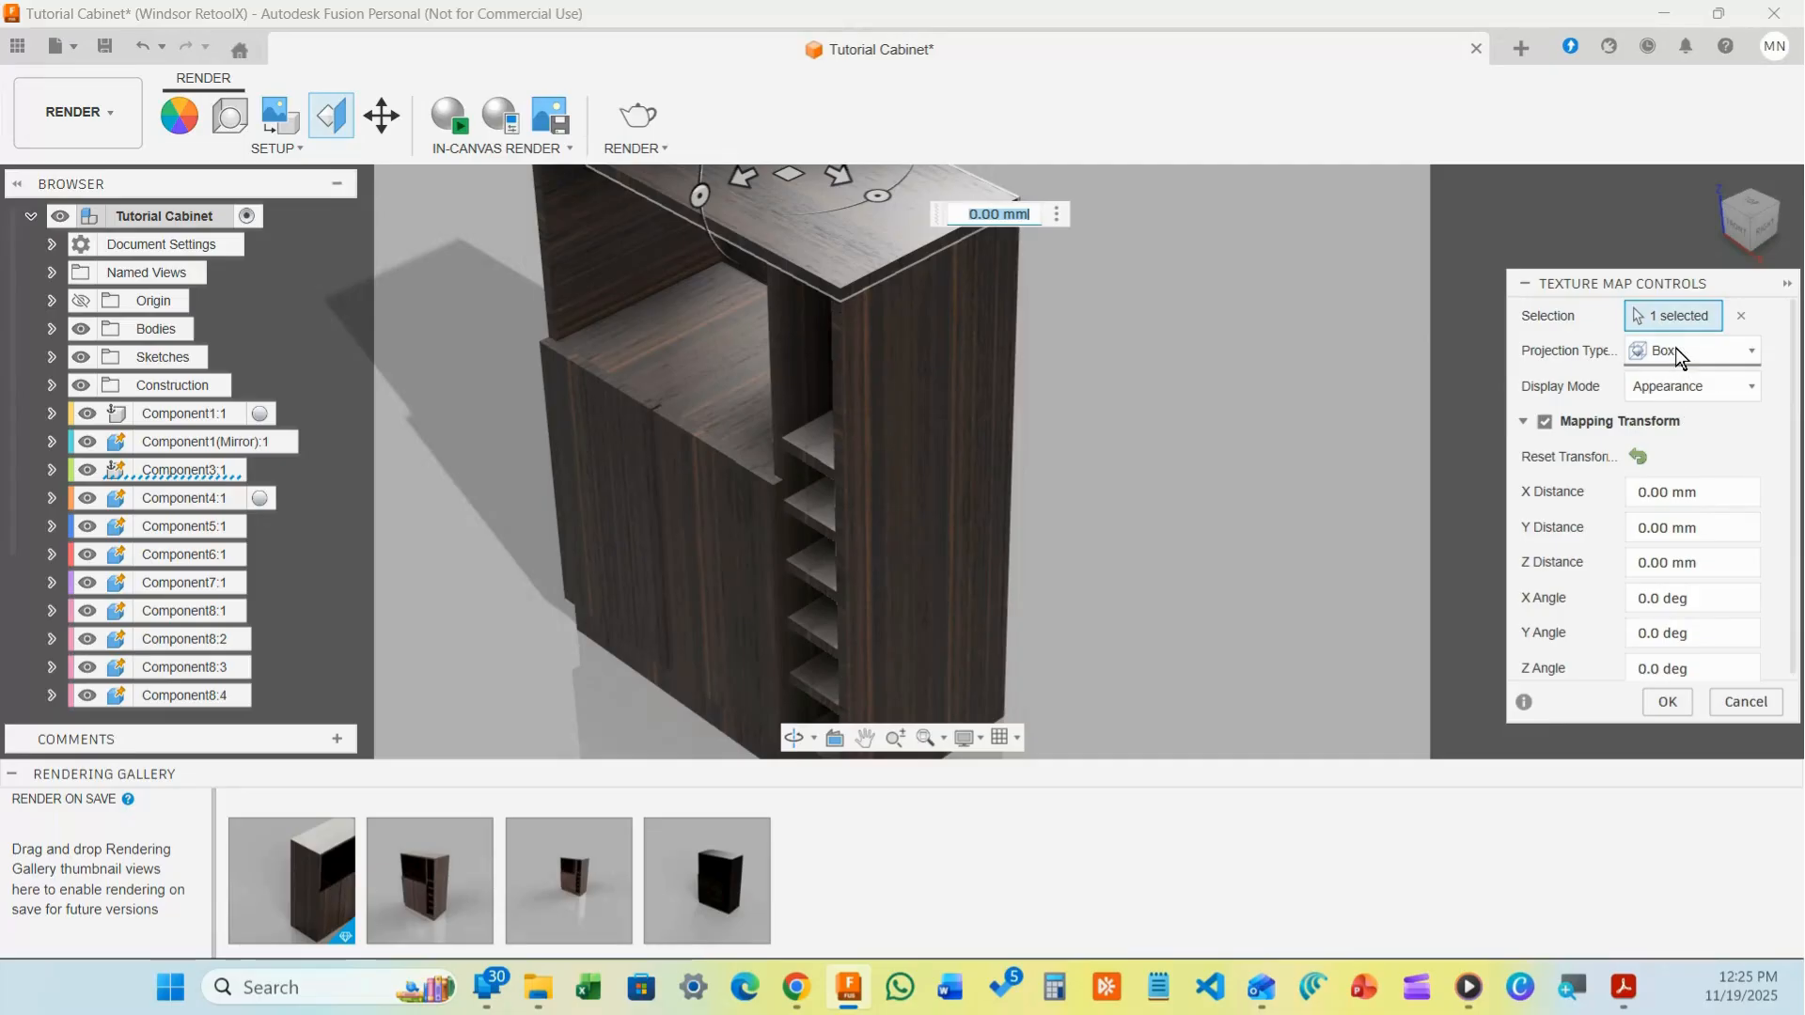
{"action": "left_click", "coordinate": [1707, 353]}
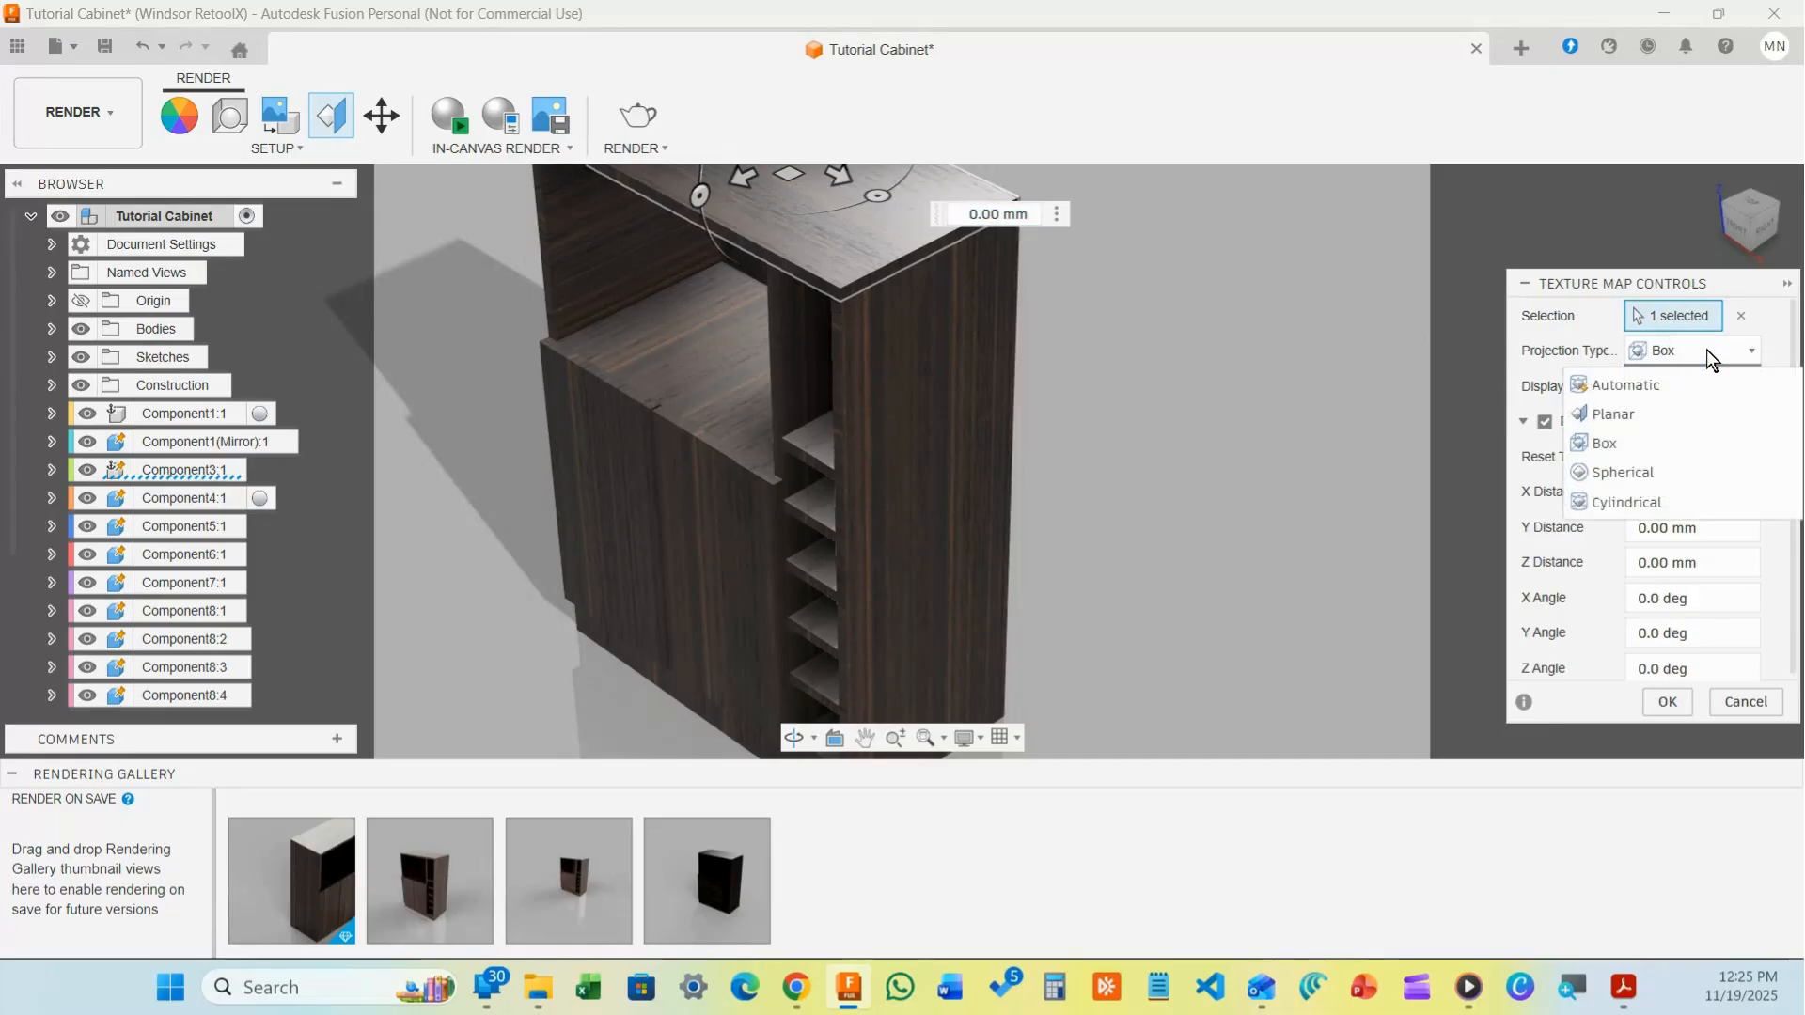
{"action": "left_click", "coordinate": [1628, 387]}
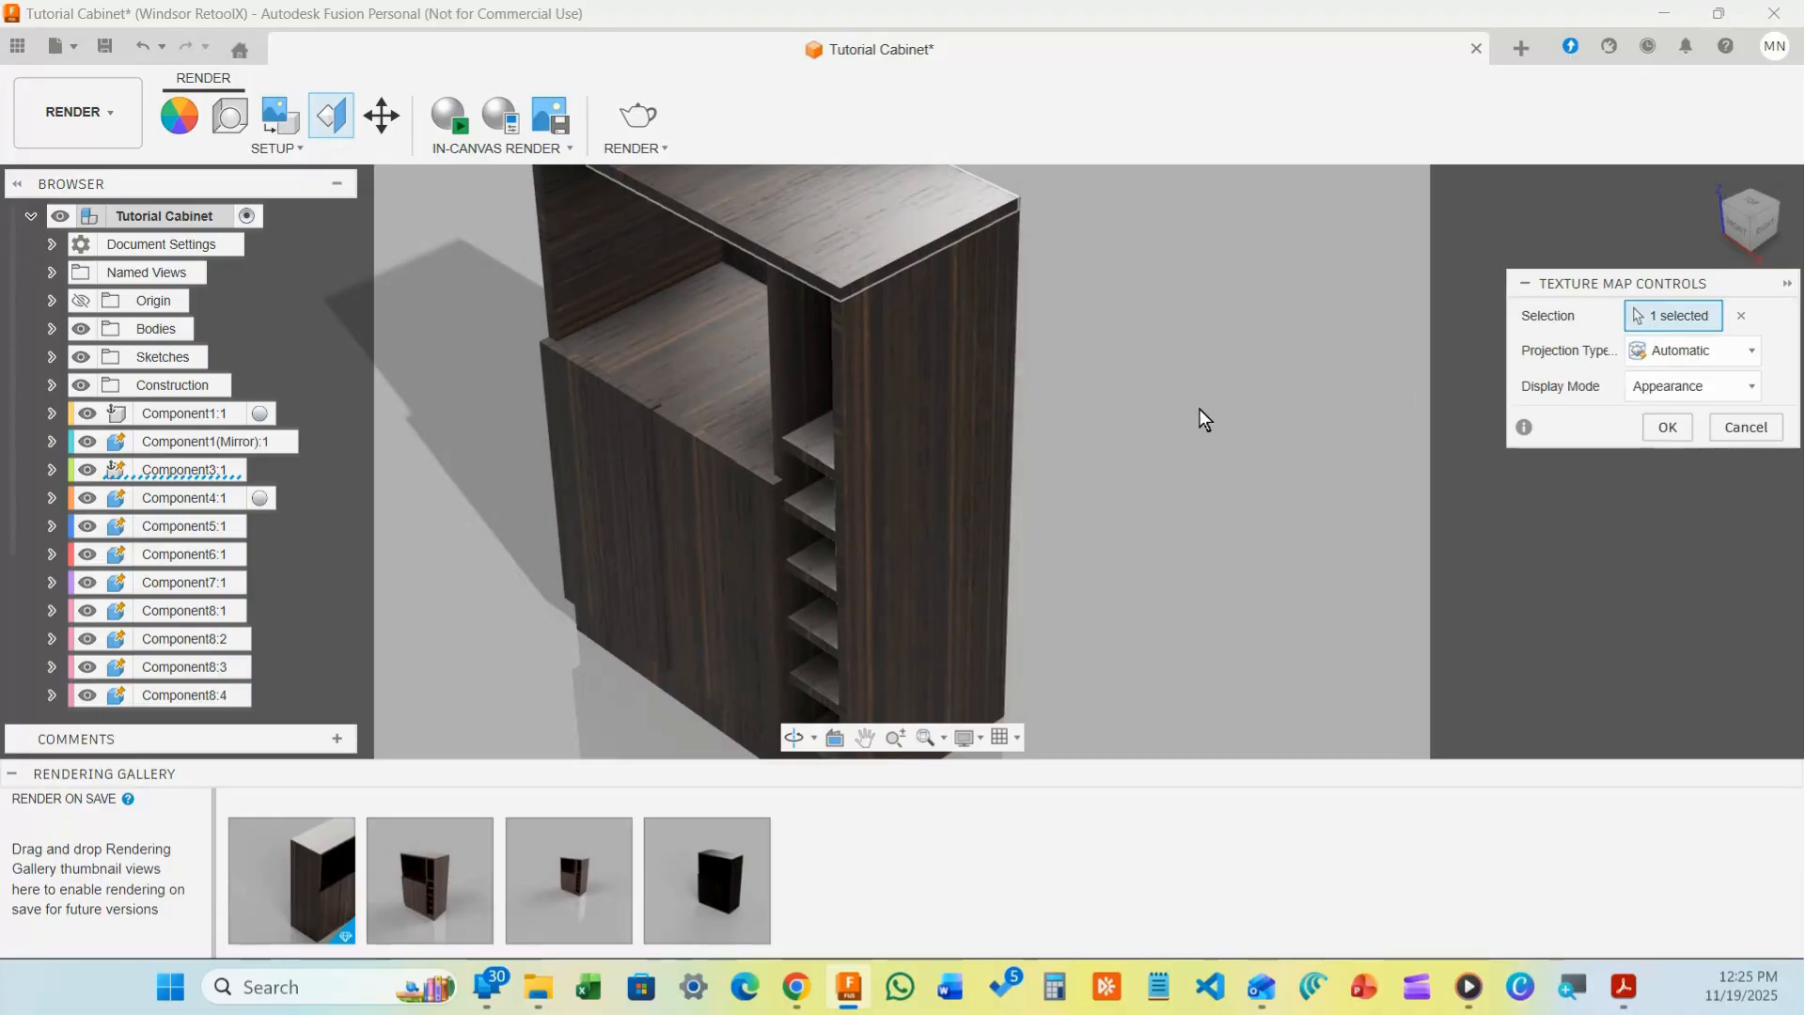
Zoom in and out to inspect the top panel's wood texture, then reopen the projection choices
{"action": "scroll", "coordinate": [1201, 422], "scroll_direction": "down", "scroll_amount": 5}
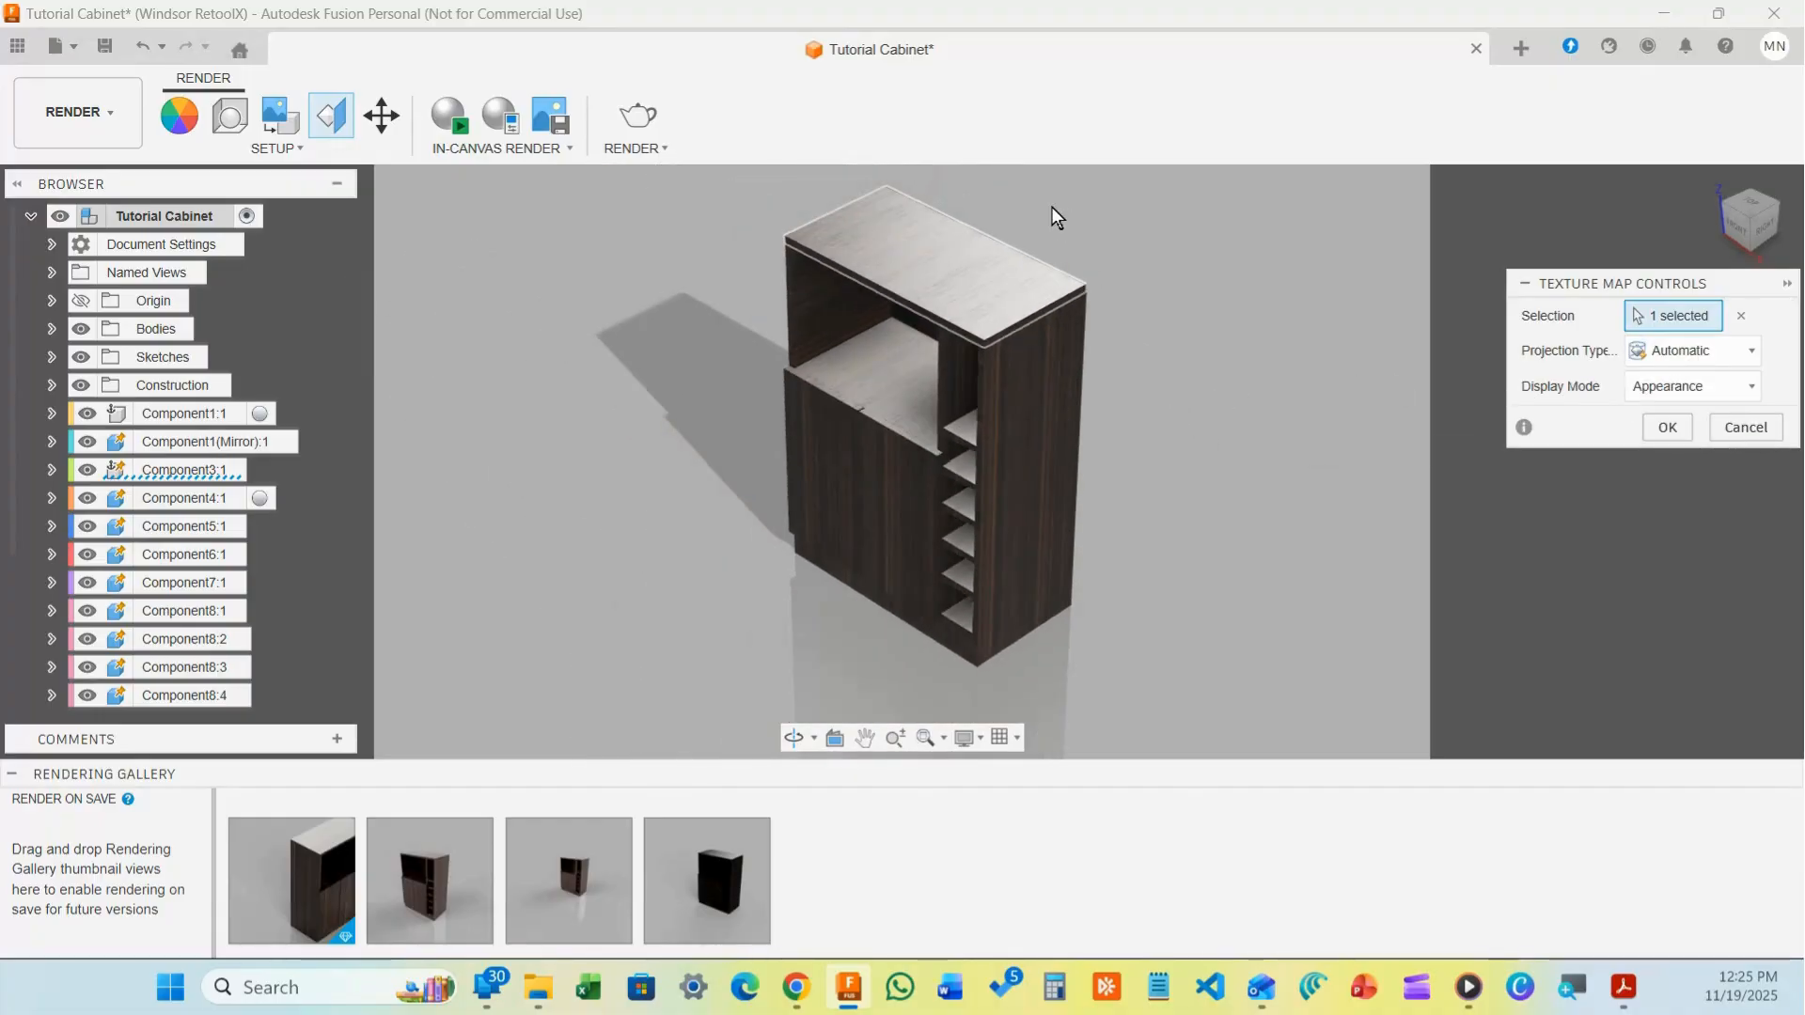
{"action": "scroll", "coordinate": [1057, 217], "scroll_direction": "up", "scroll_amount": 8}
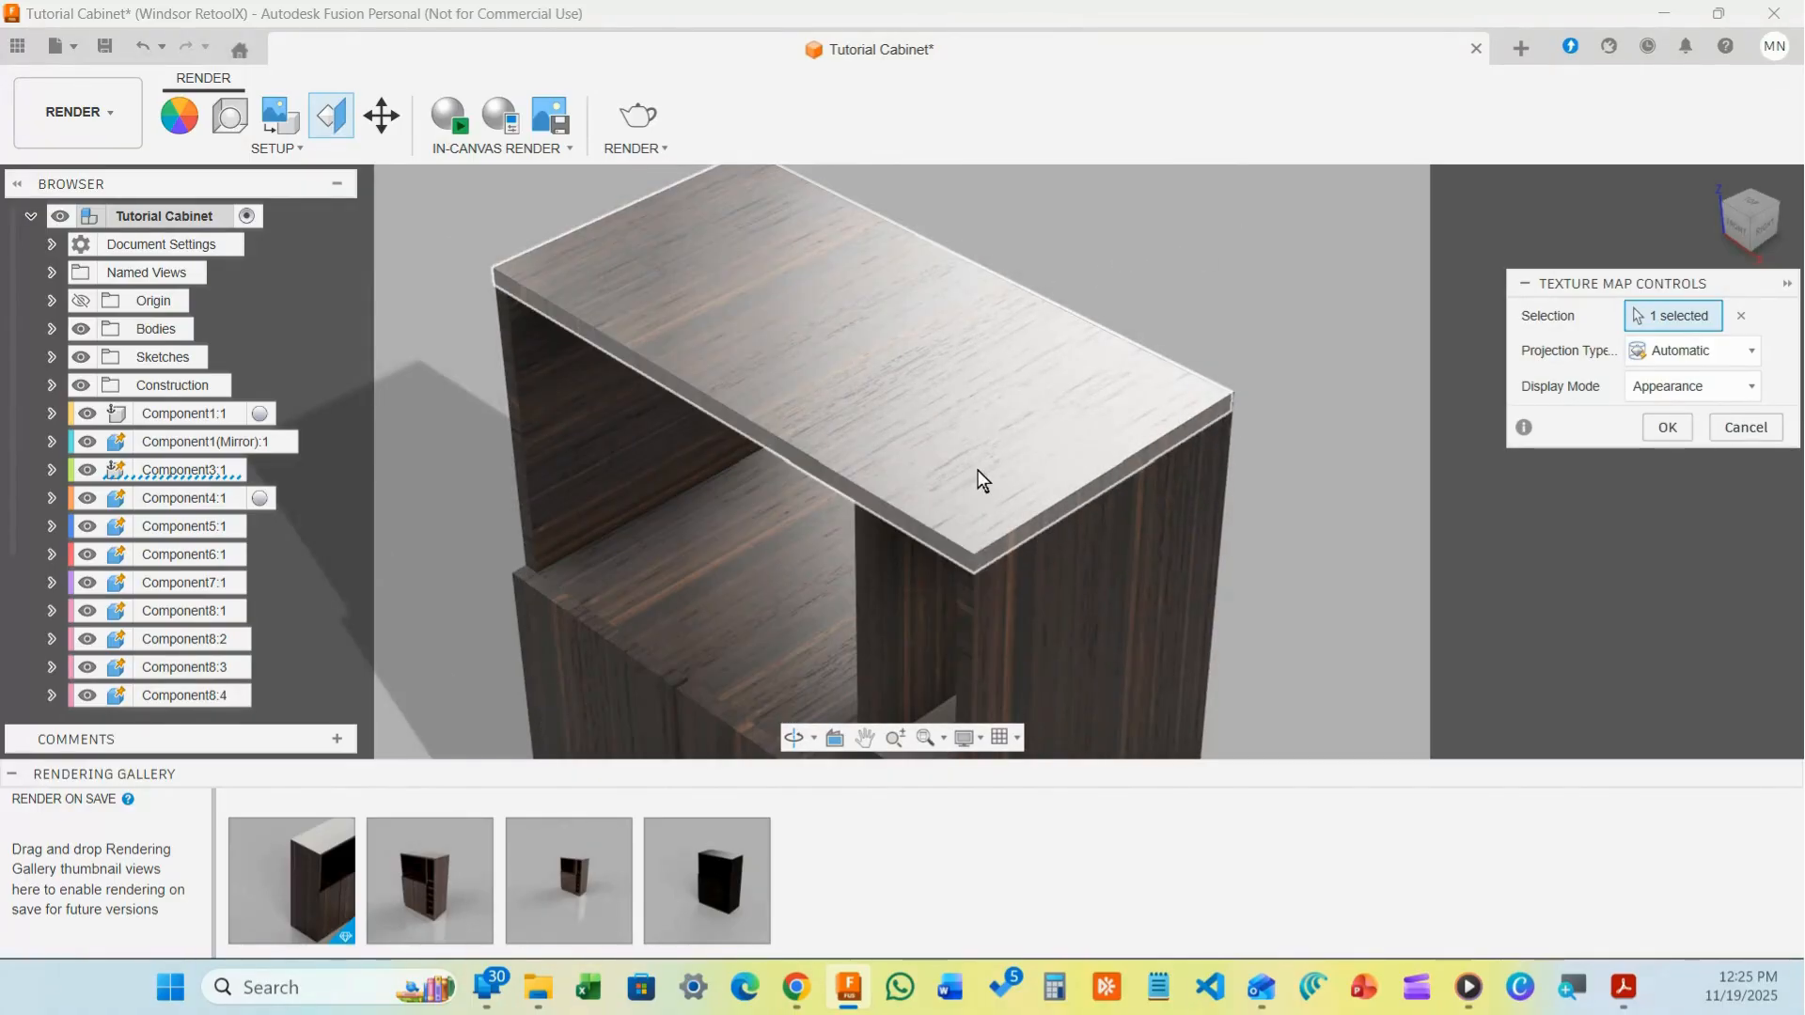
{"action": "scroll", "coordinate": [1088, 387], "scroll_direction": "up", "scroll_amount": 6}
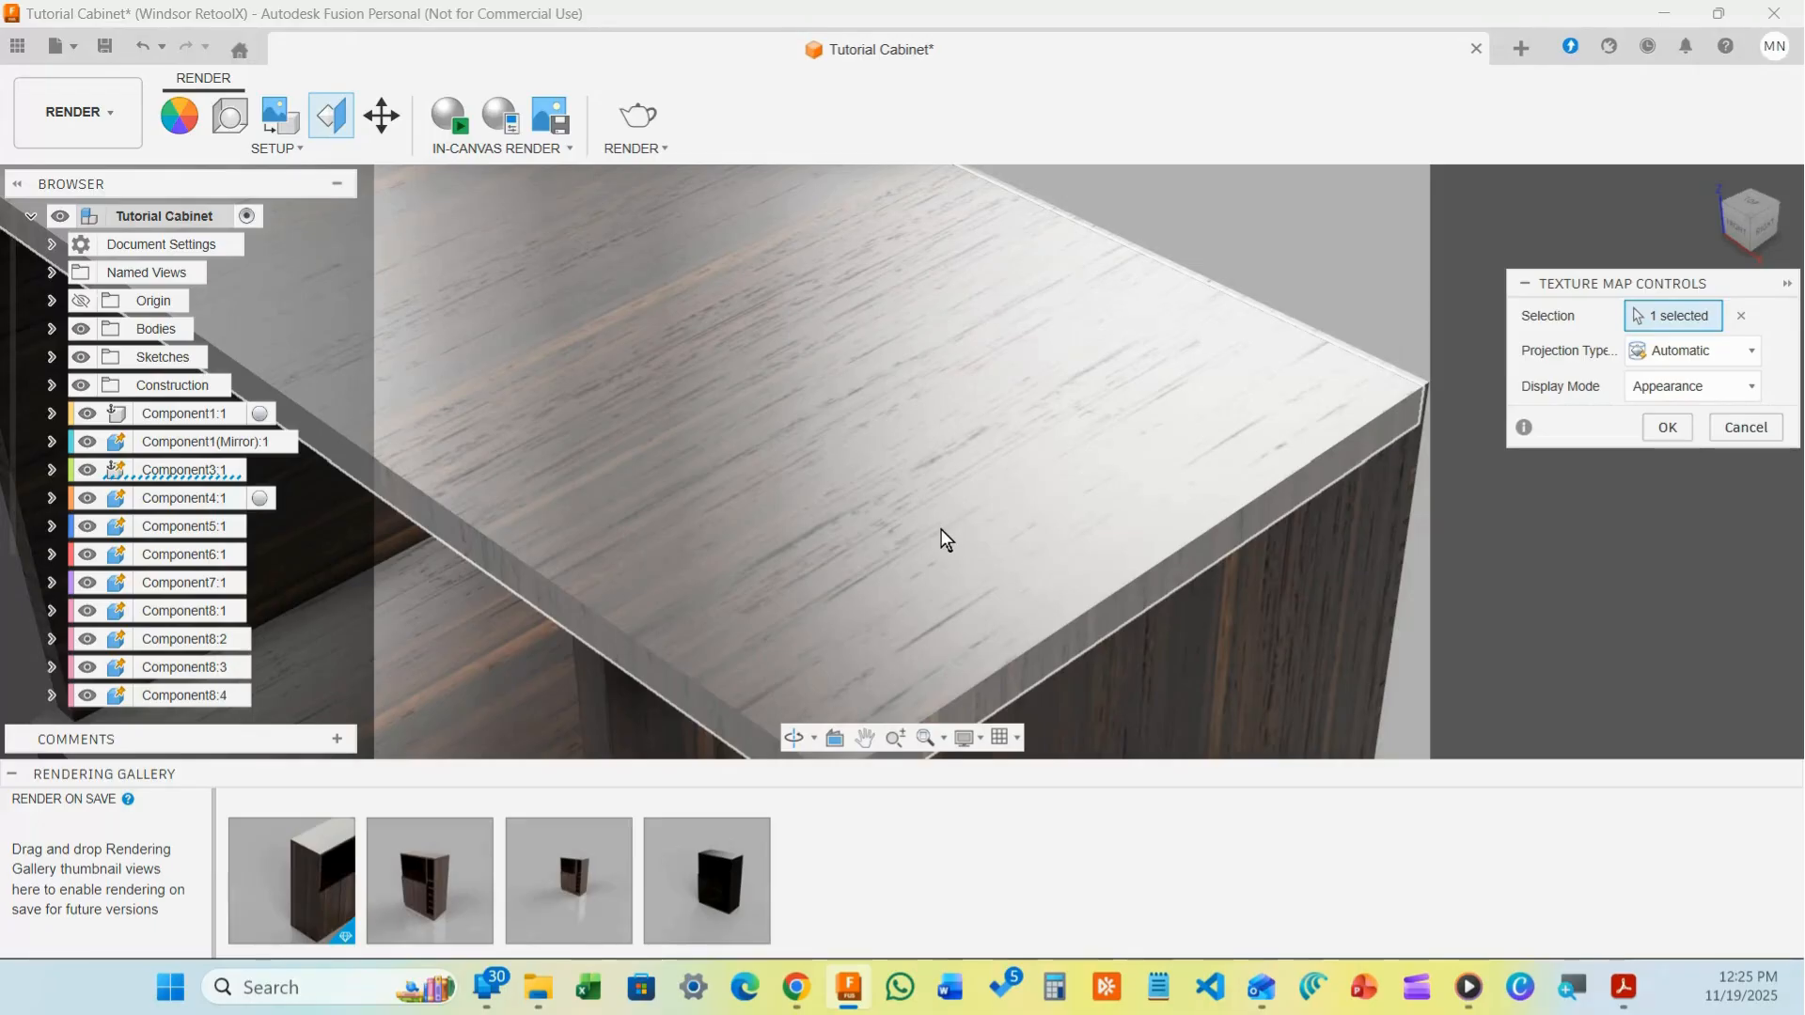
{"action": "scroll", "coordinate": [940, 526], "scroll_direction": "down", "scroll_amount": 5}
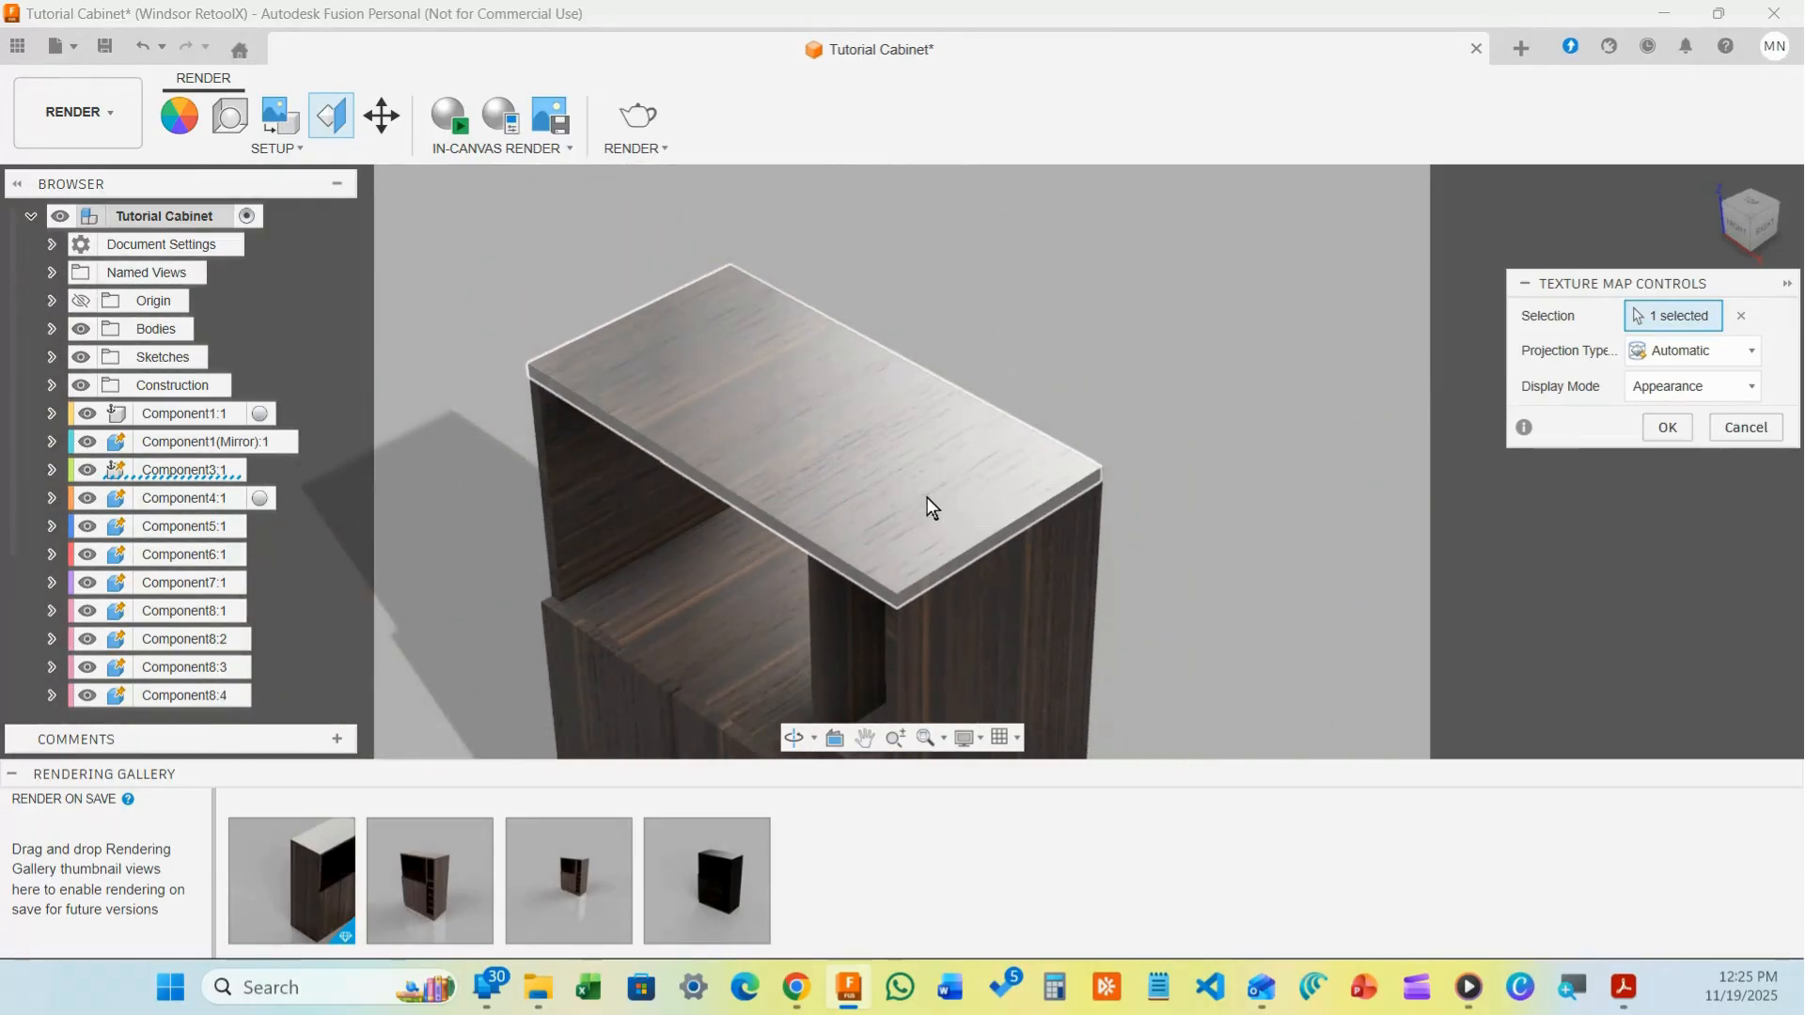
{"action": "scroll", "coordinate": [930, 500], "scroll_direction": "down", "scroll_amount": 2}
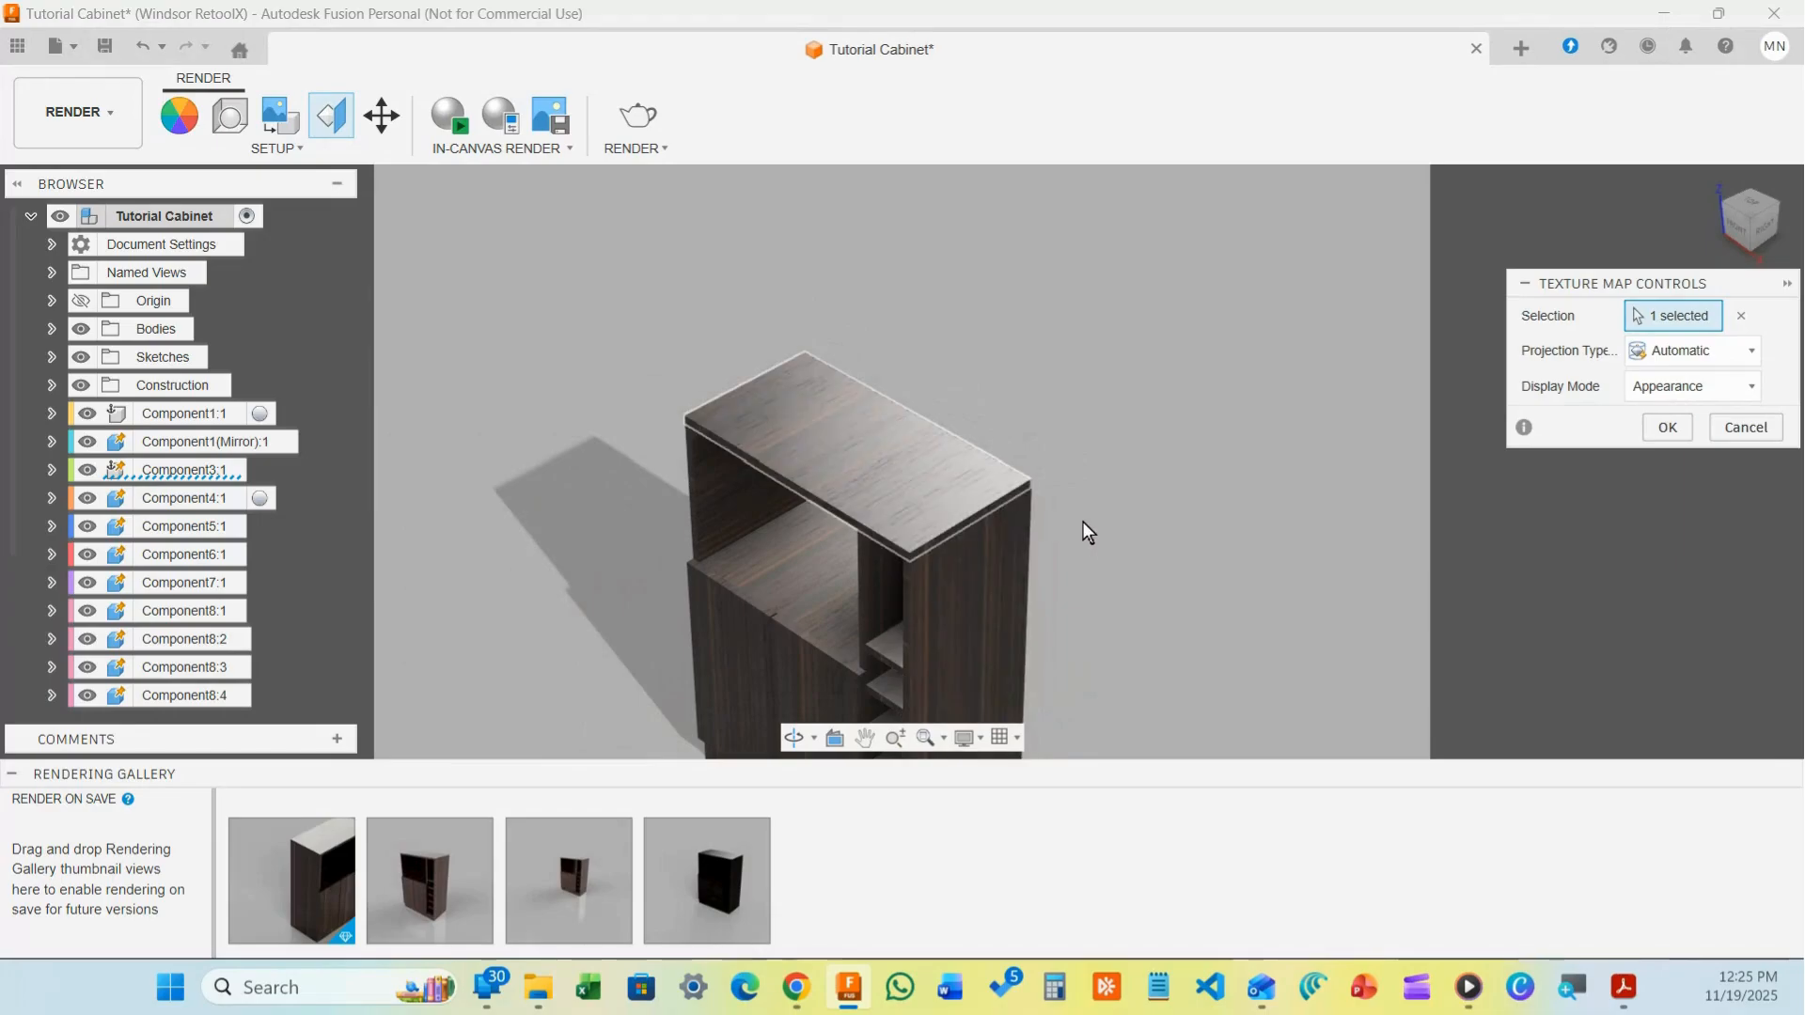
{"action": "scroll", "coordinate": [1090, 520], "scroll_direction": "up", "scroll_amount": 1}
{"action": "scroll", "coordinate": [1091, 520], "scroll_direction": "up", "scroll_amount": 2}
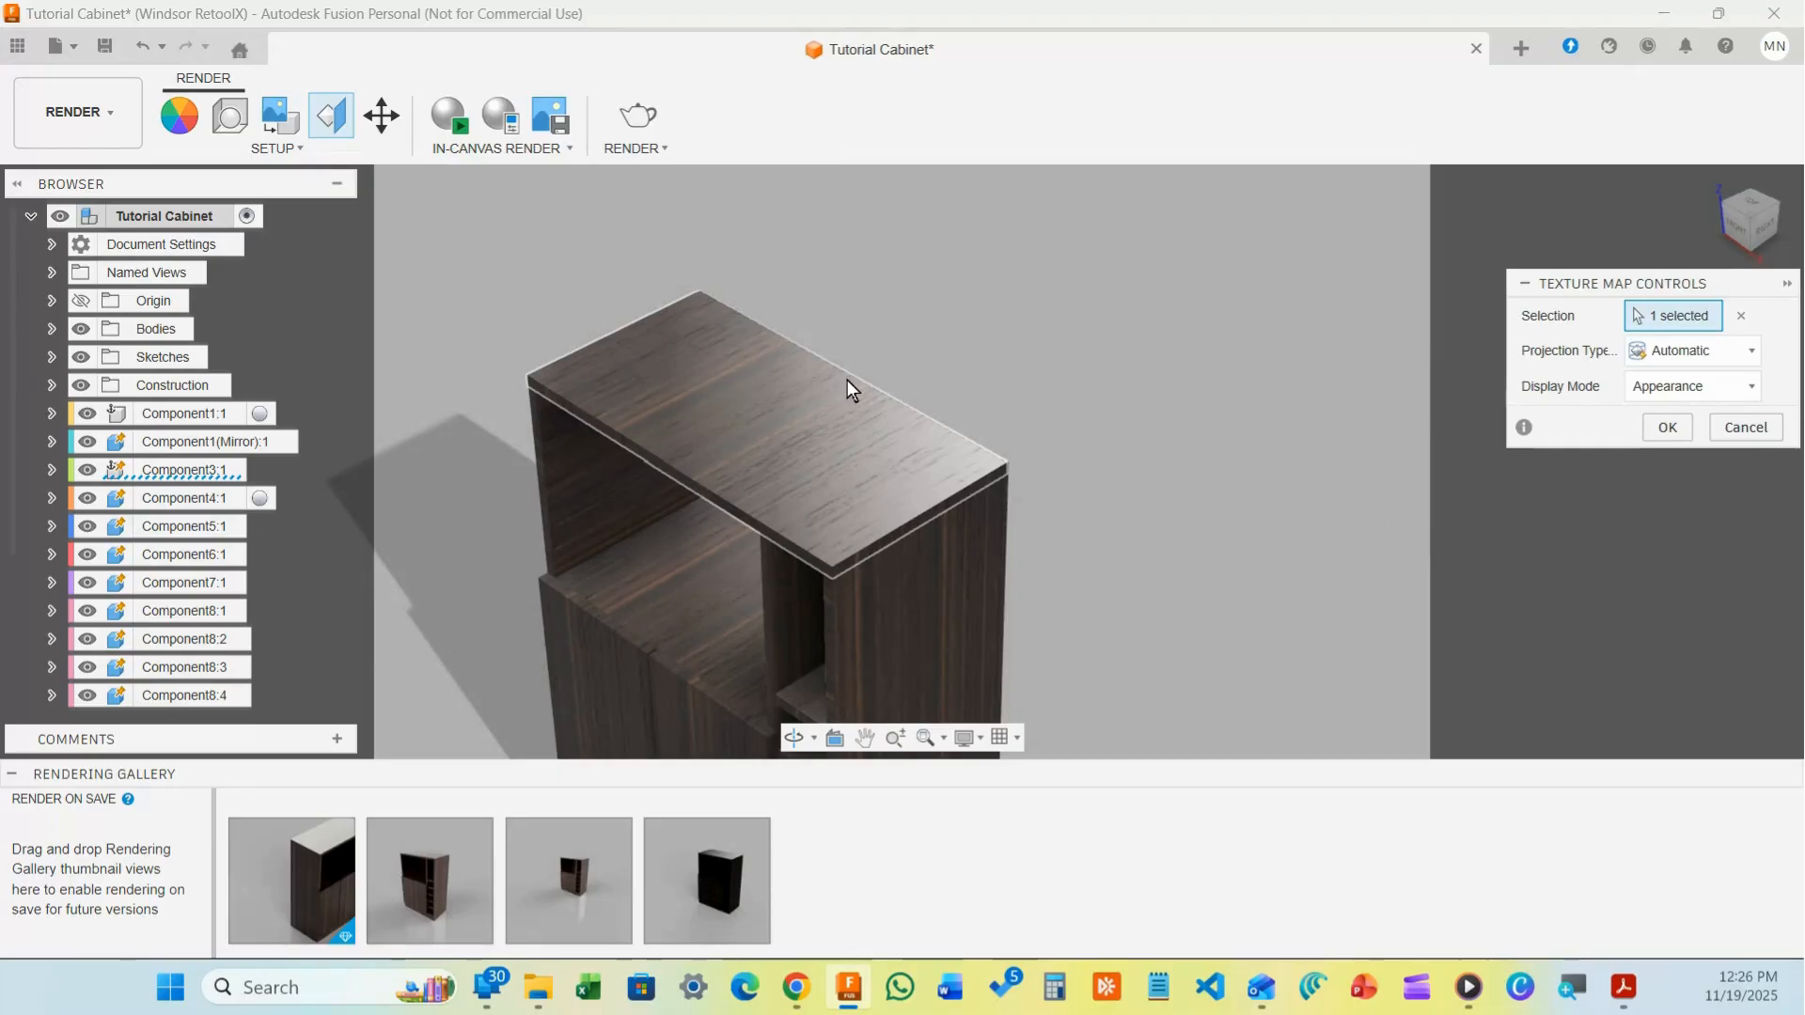
{"action": "scroll", "coordinate": [673, 425], "scroll_direction": "up", "scroll_amount": 2}
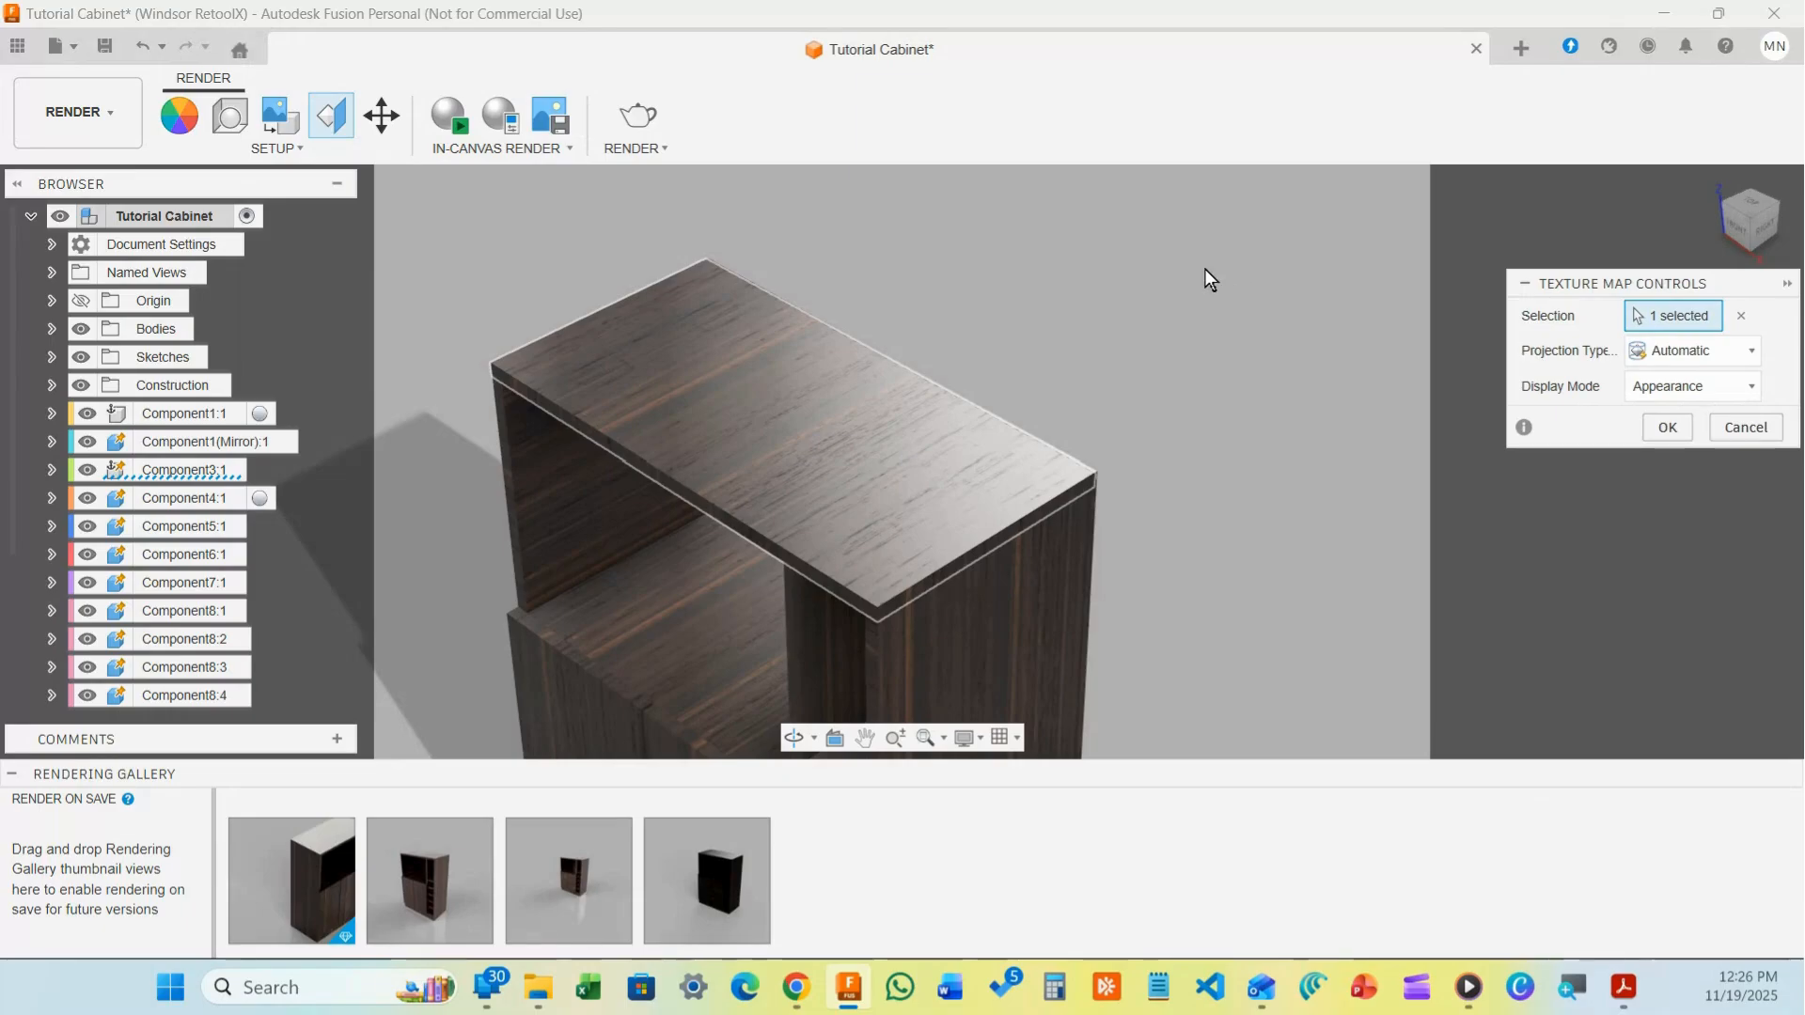
{"action": "scroll", "coordinate": [1052, 302], "scroll_direction": "down", "scroll_amount": 2}
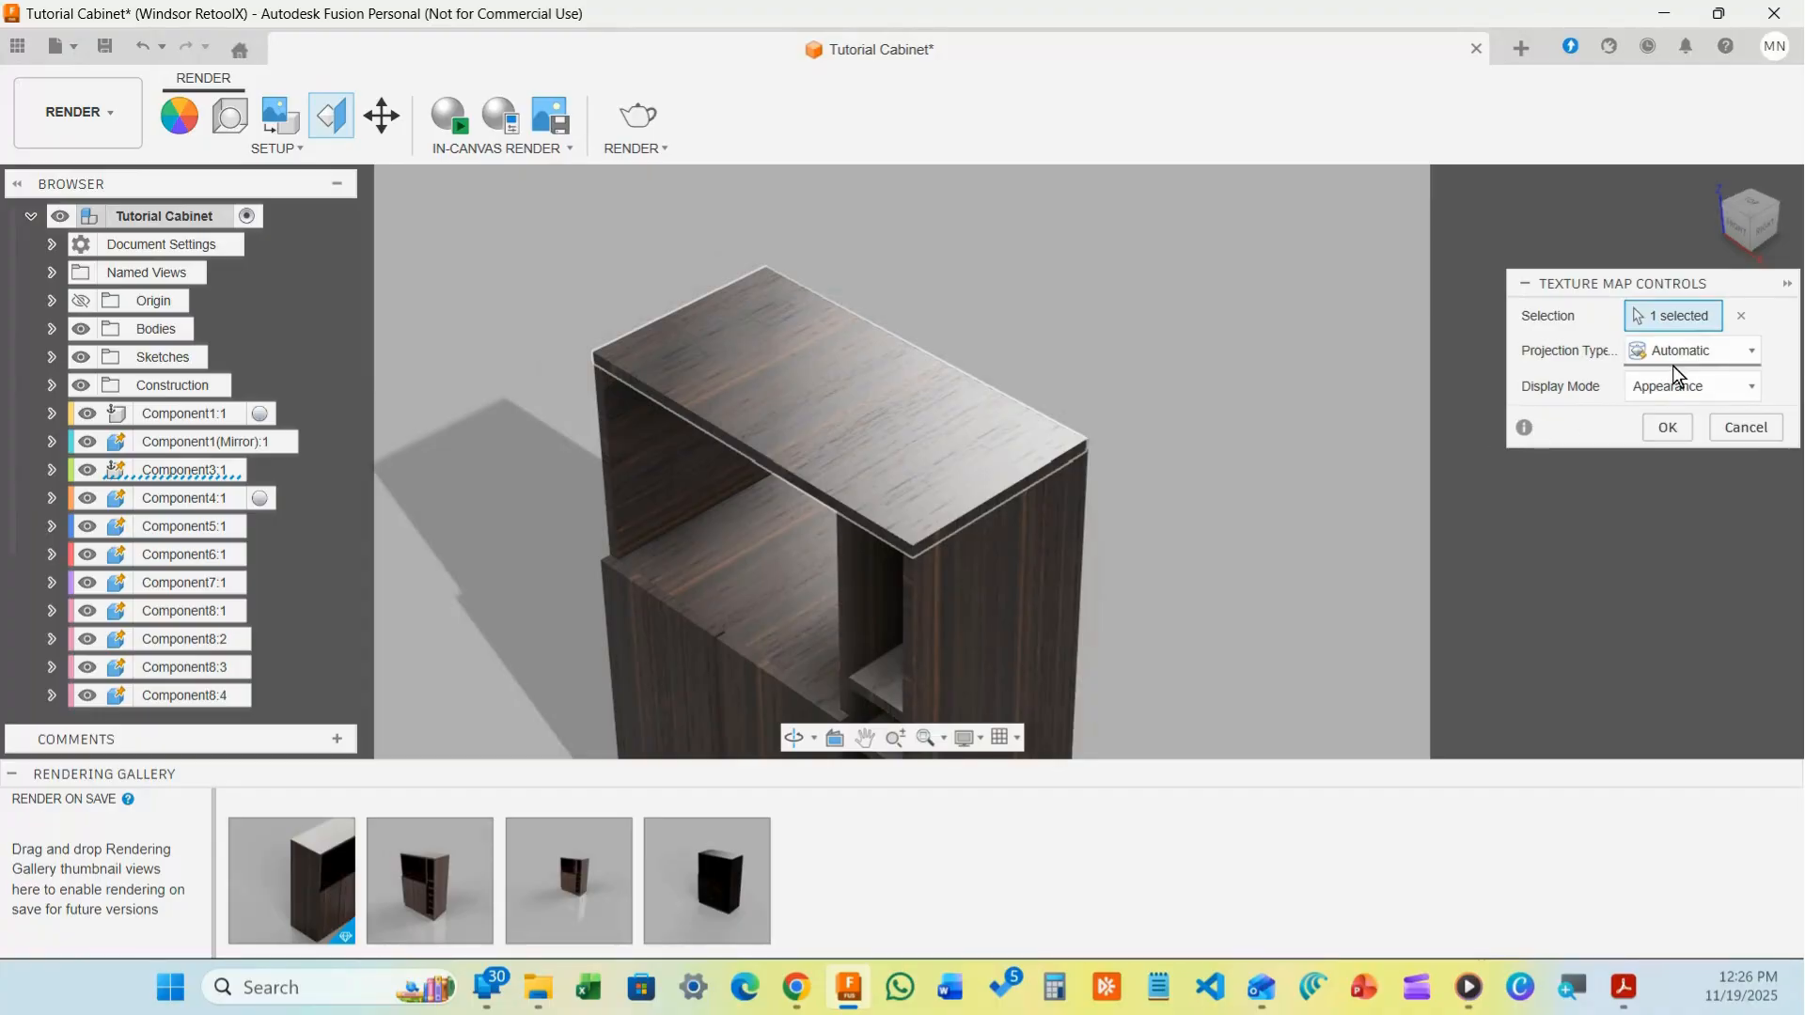
{"action": "left_click", "coordinate": [1697, 353]}
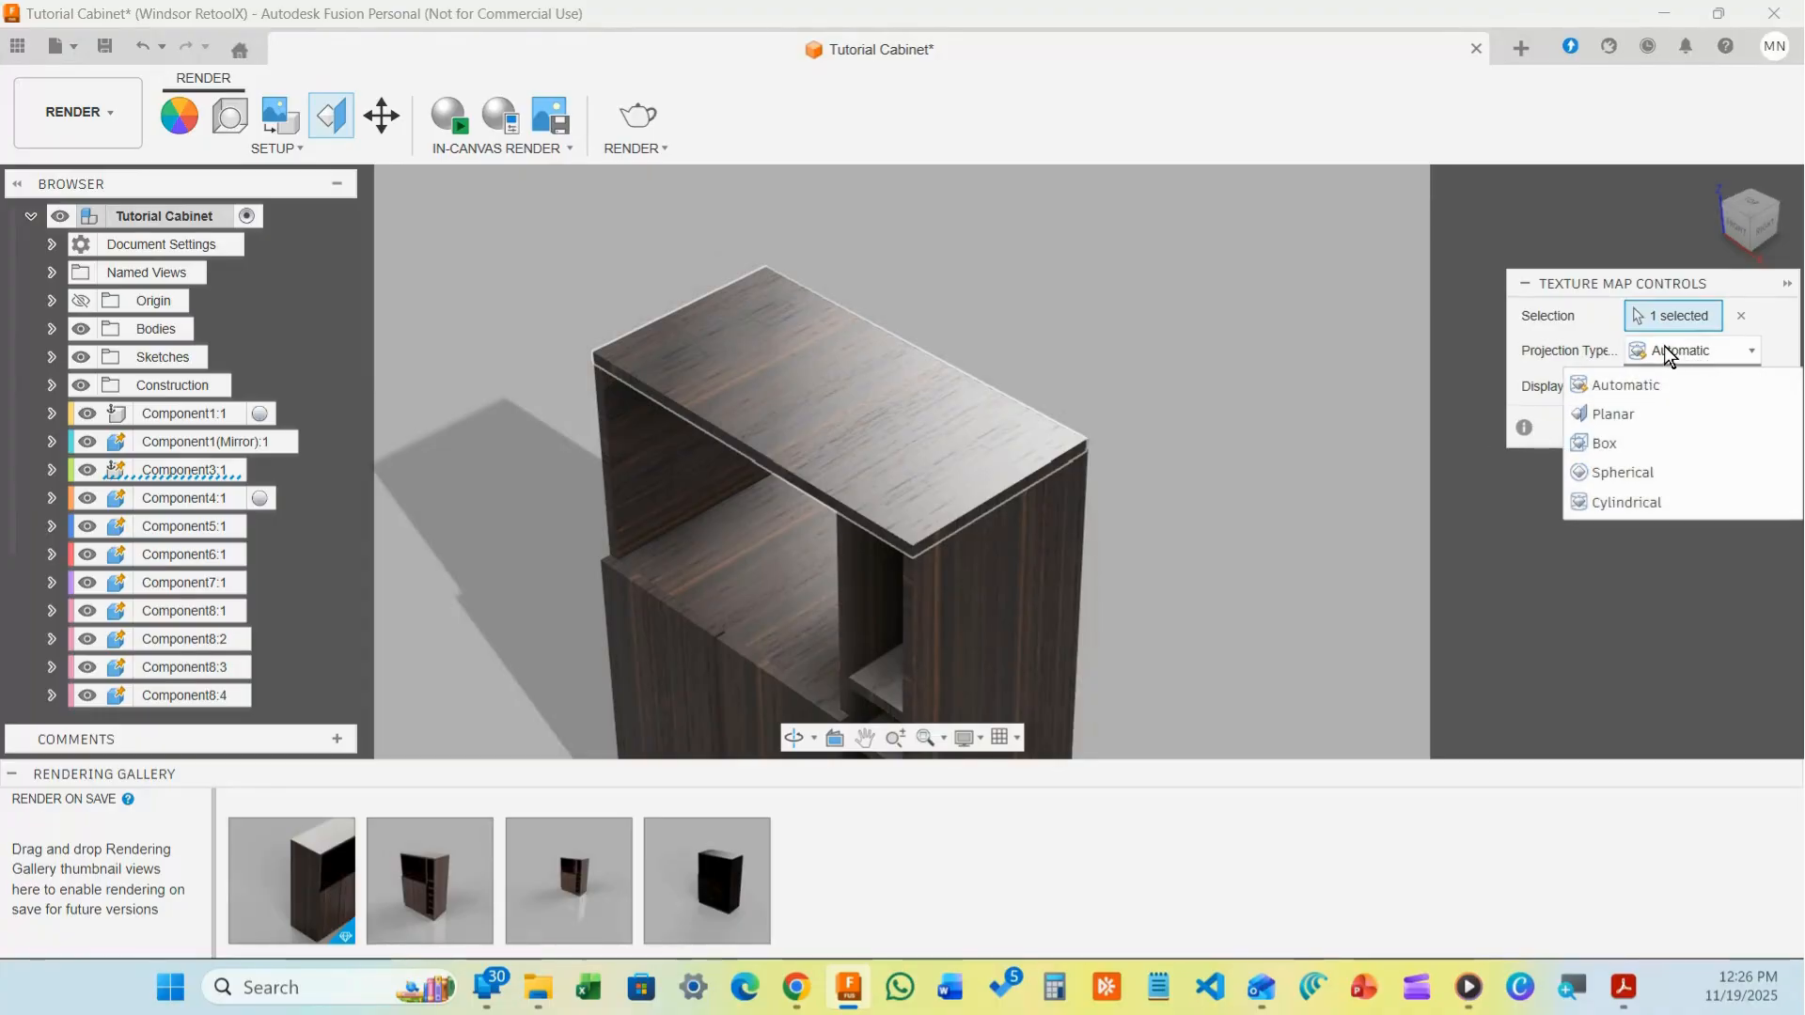
Set the top panel's texture to Box projection, trying grain rotations before leaving Z at 0 deg
{"action": "left_click", "coordinate": [1600, 443]}
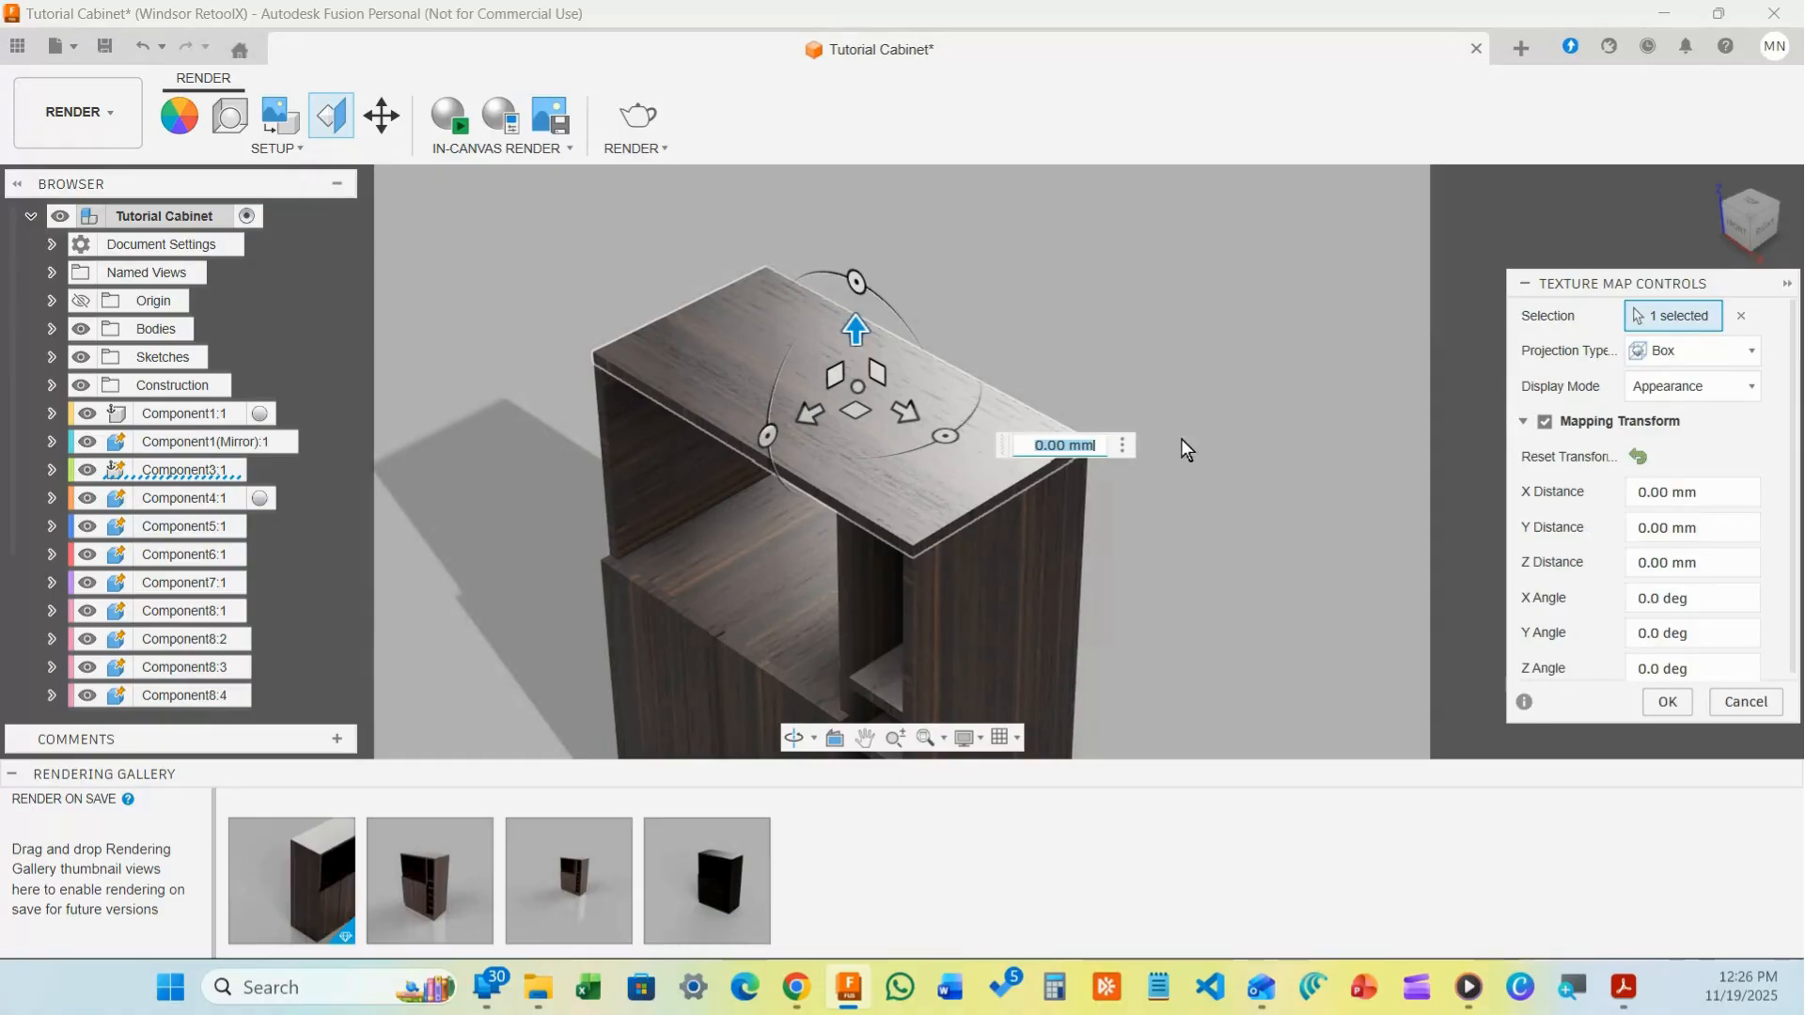
{"action": "left_click", "coordinate": [946, 438]}
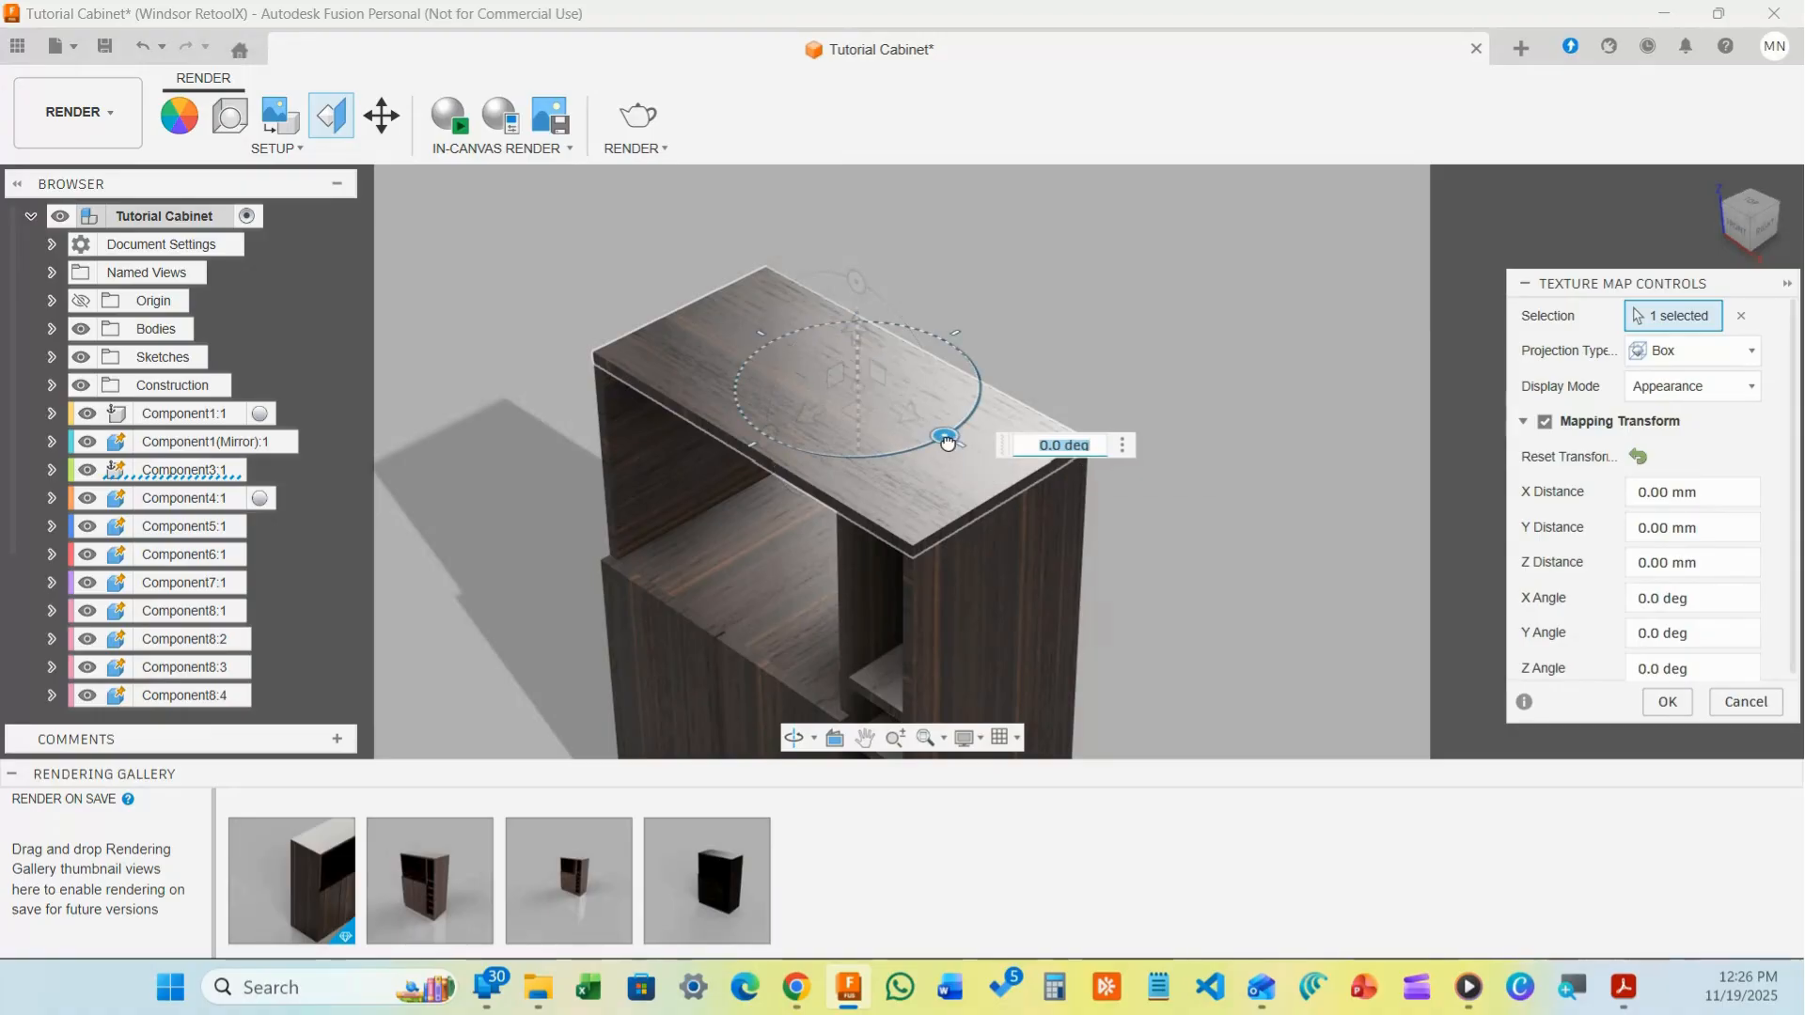
{"action": "left_click_drag", "start_coordinate": [947, 442], "coordinate": [977, 330]}
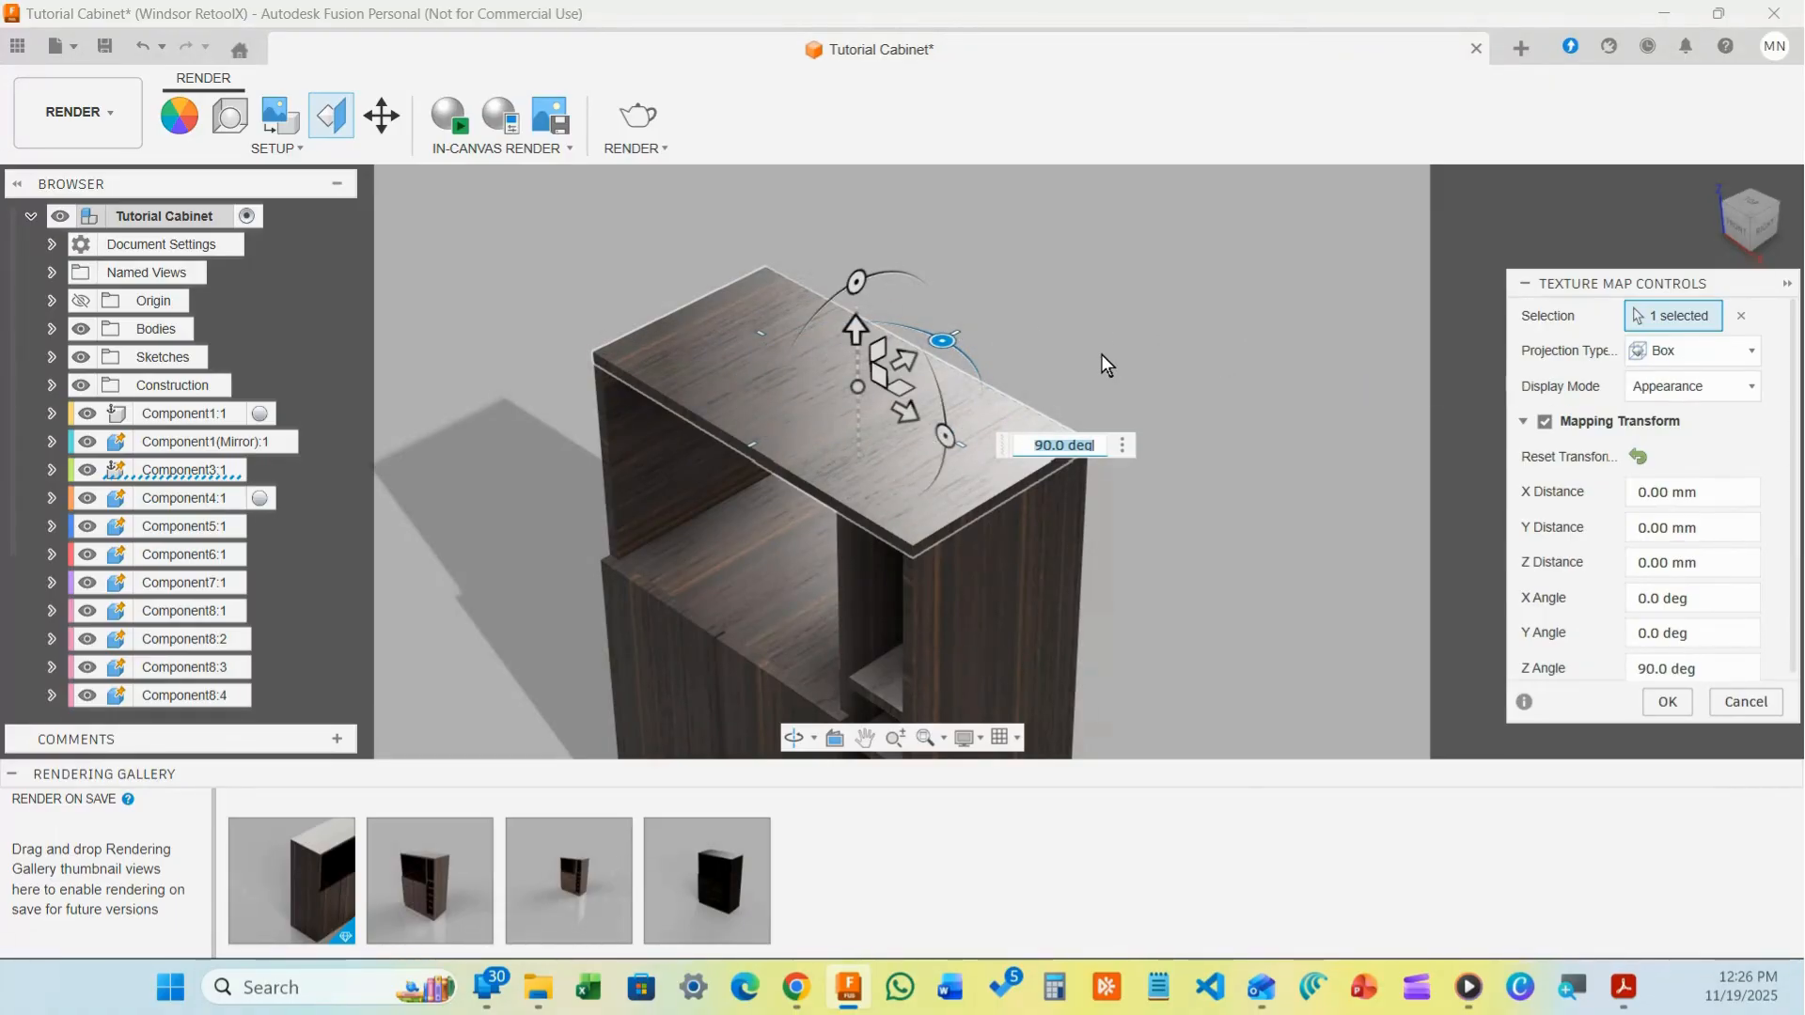
{"action": "left_click_drag", "start_coordinate": [942, 341], "coordinate": [953, 454]}
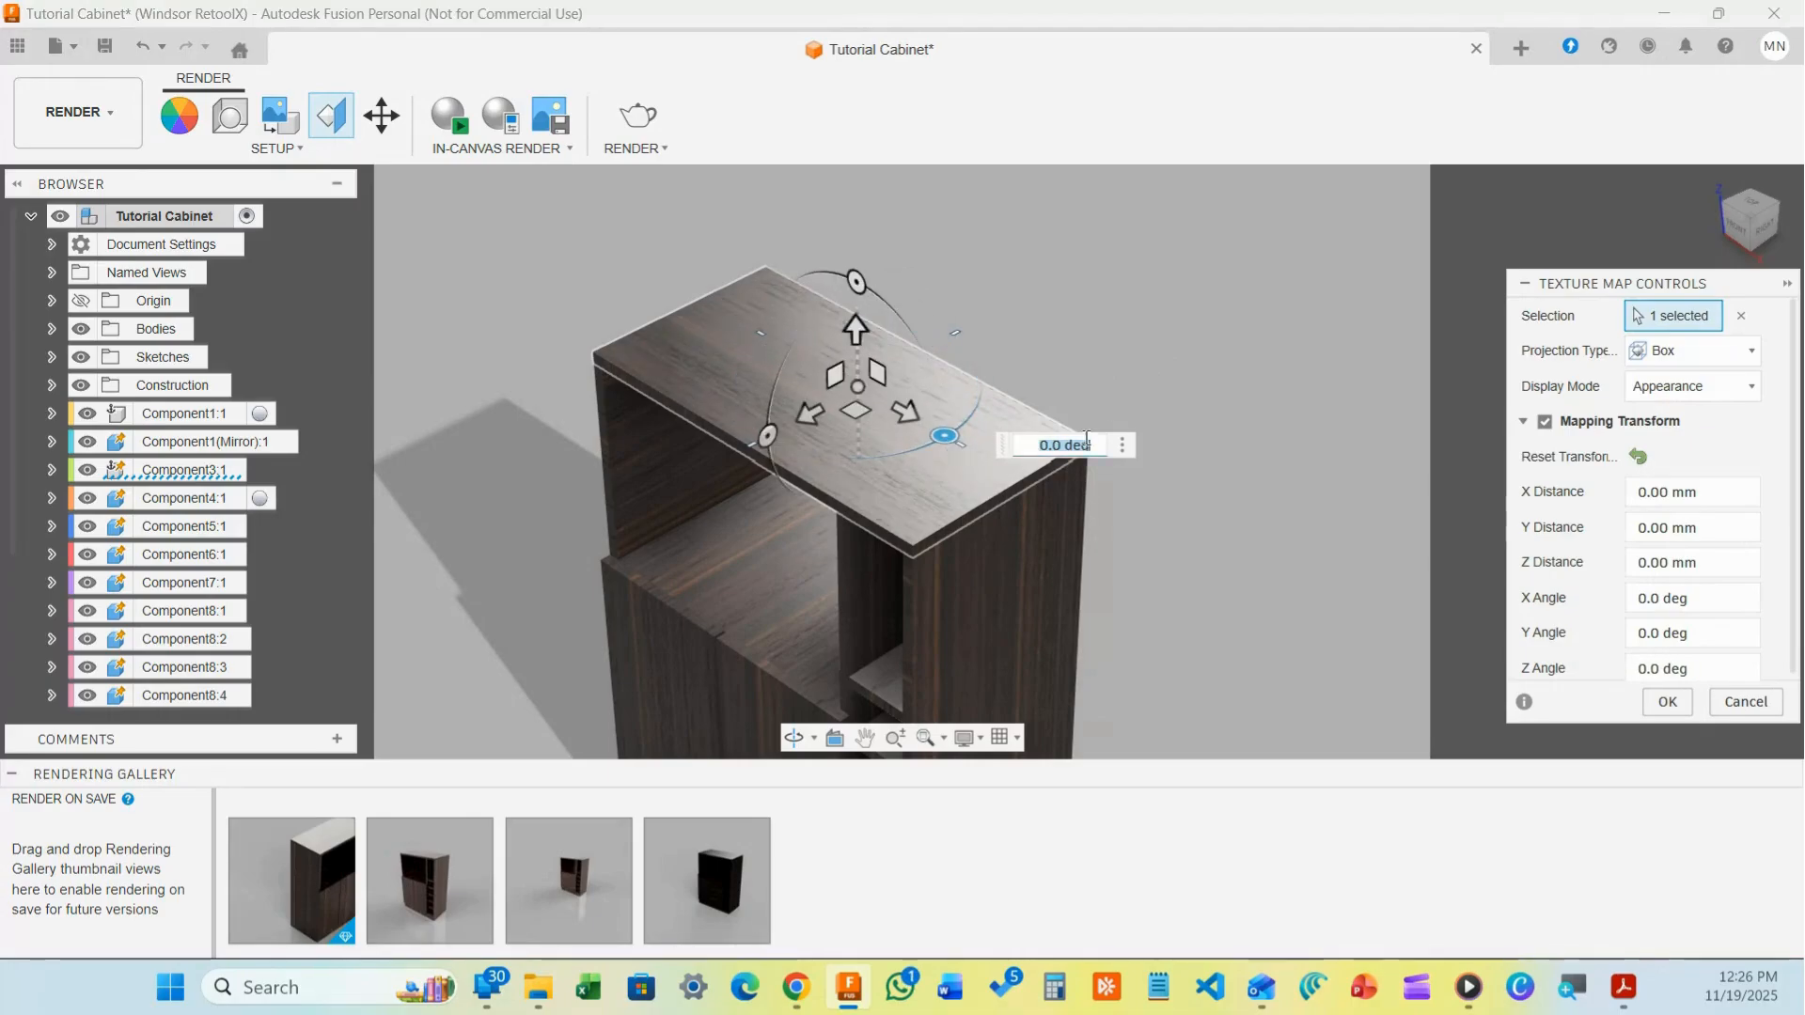
{"action": "left_click", "coordinate": [1239, 310]}
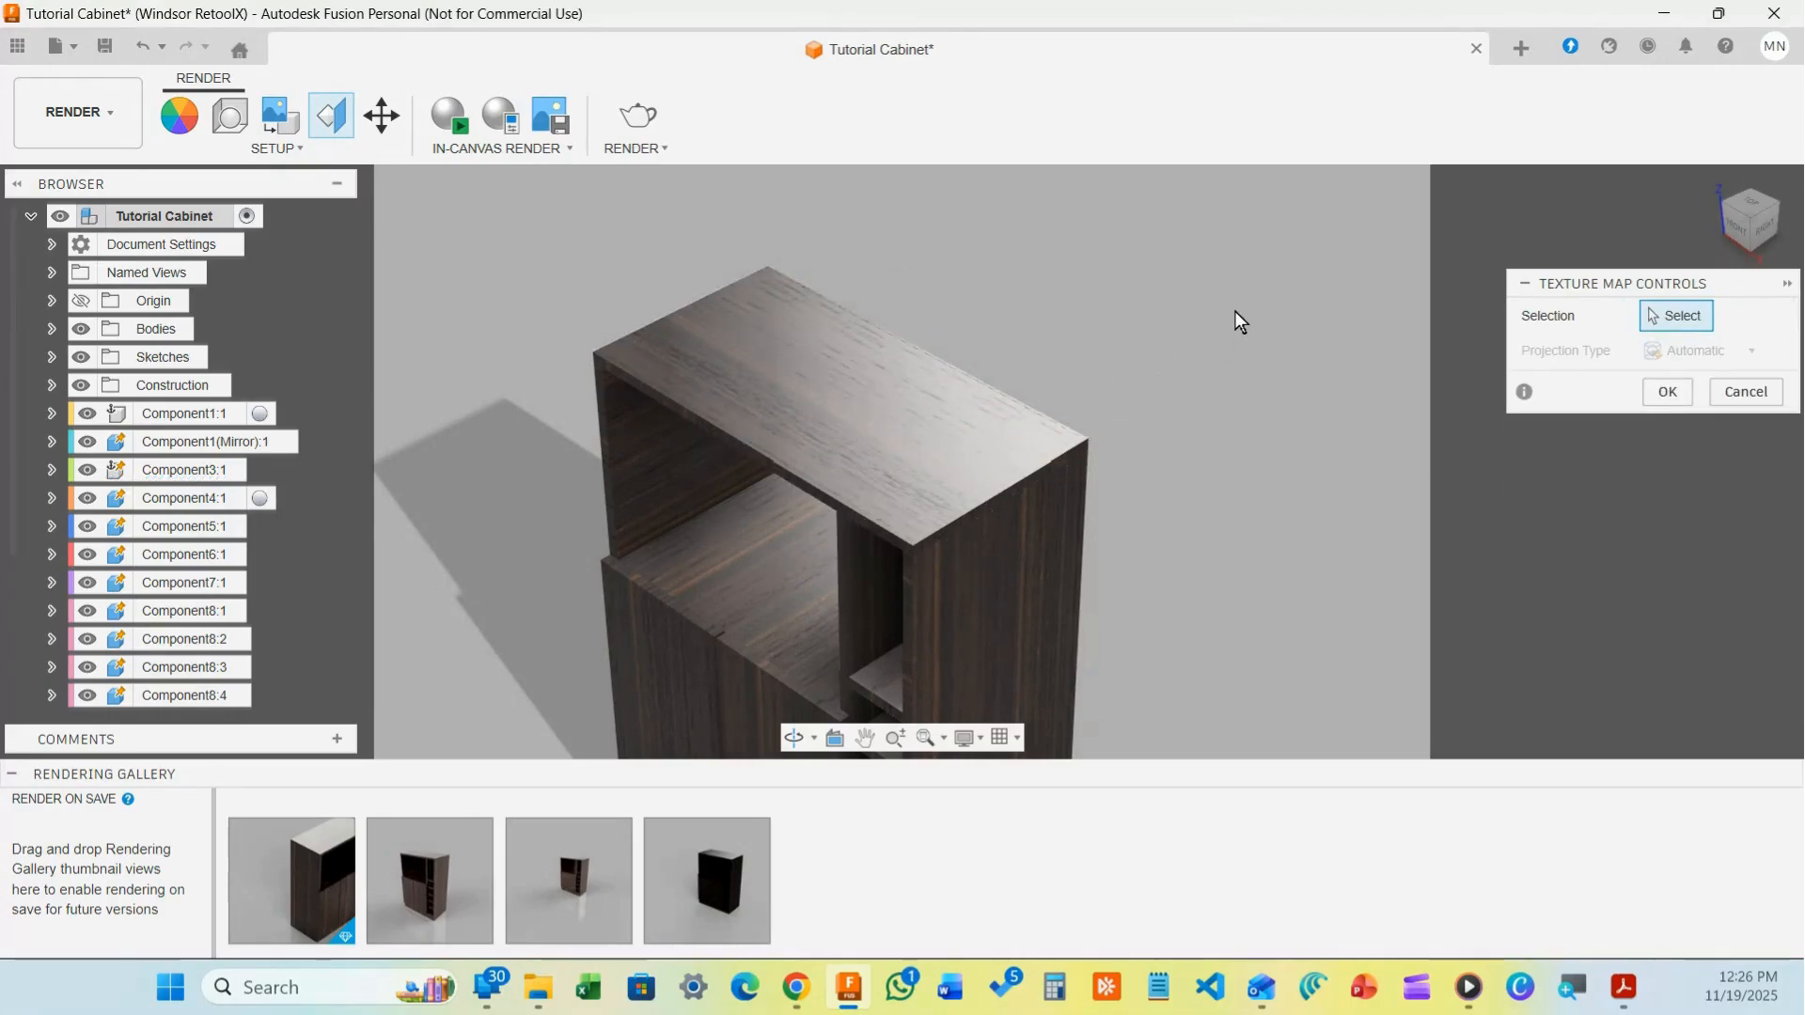
Reselect the top panel, commit Box projection for its texture, then reopen Texture Map Controls
{"action": "left_click", "coordinate": [897, 412]}
{"action": "left_click", "coordinate": [1705, 350]}
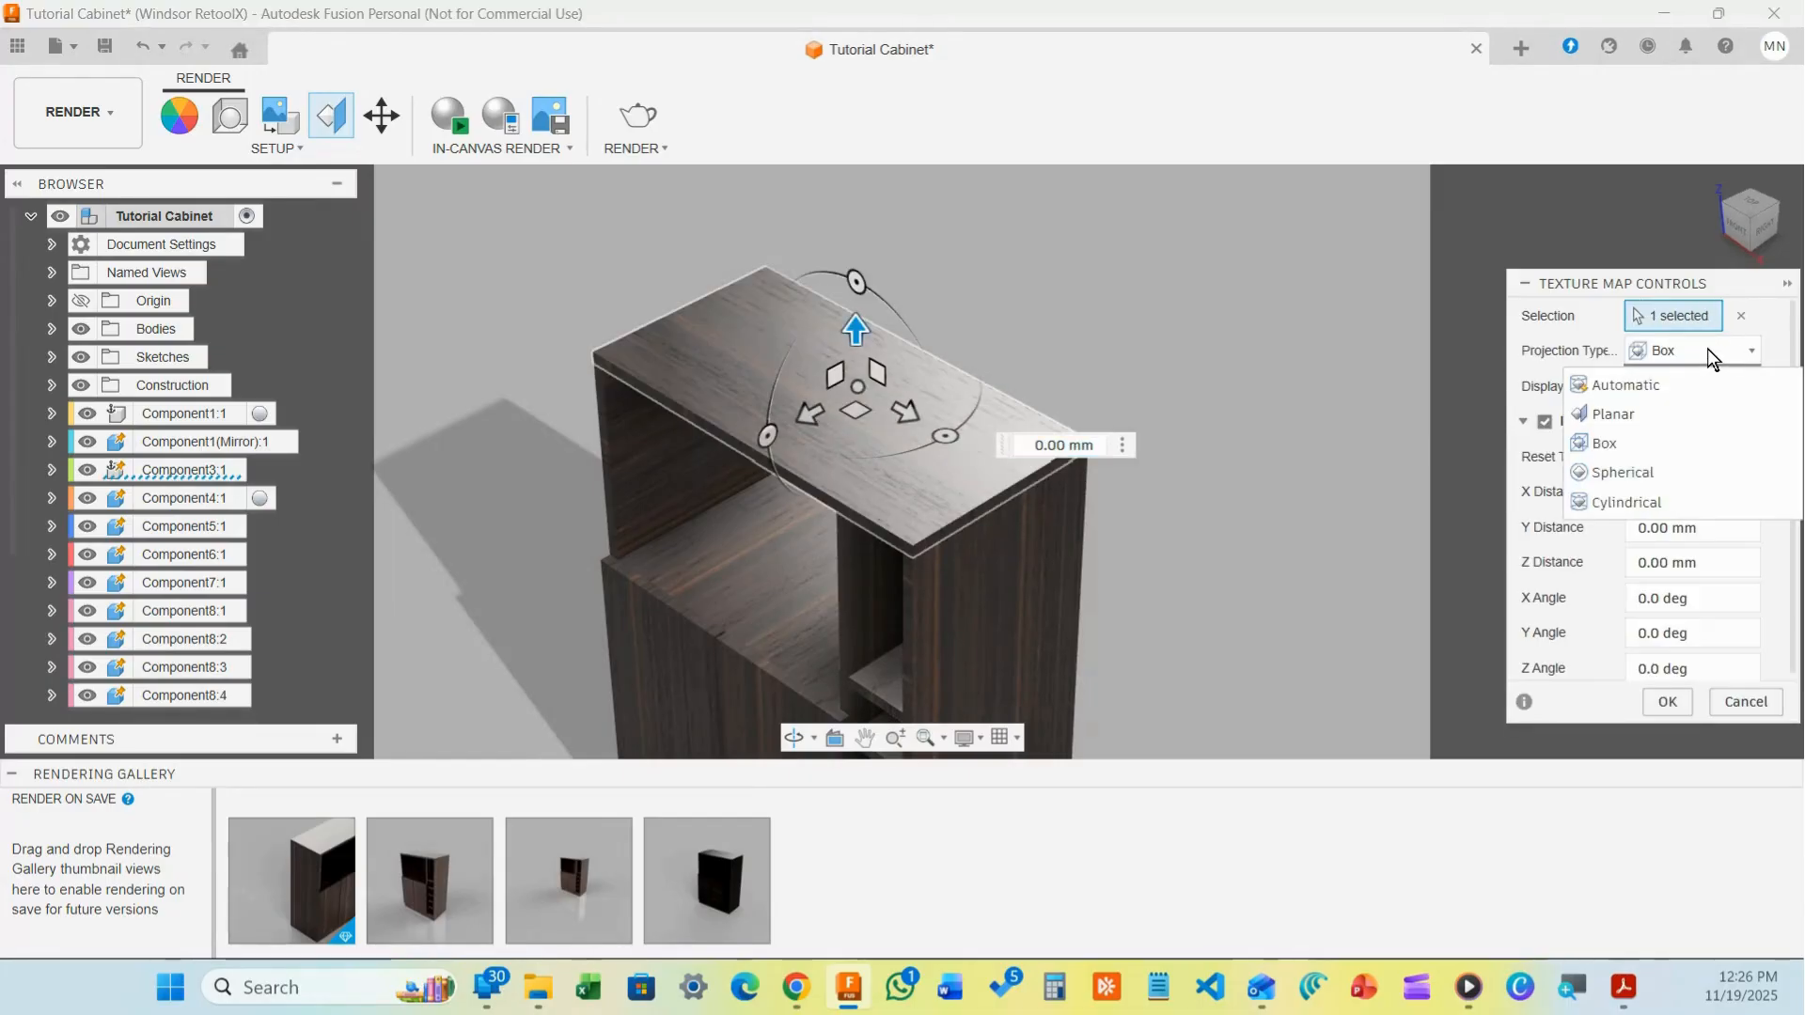
{"action": "left_click", "coordinate": [1632, 378]}
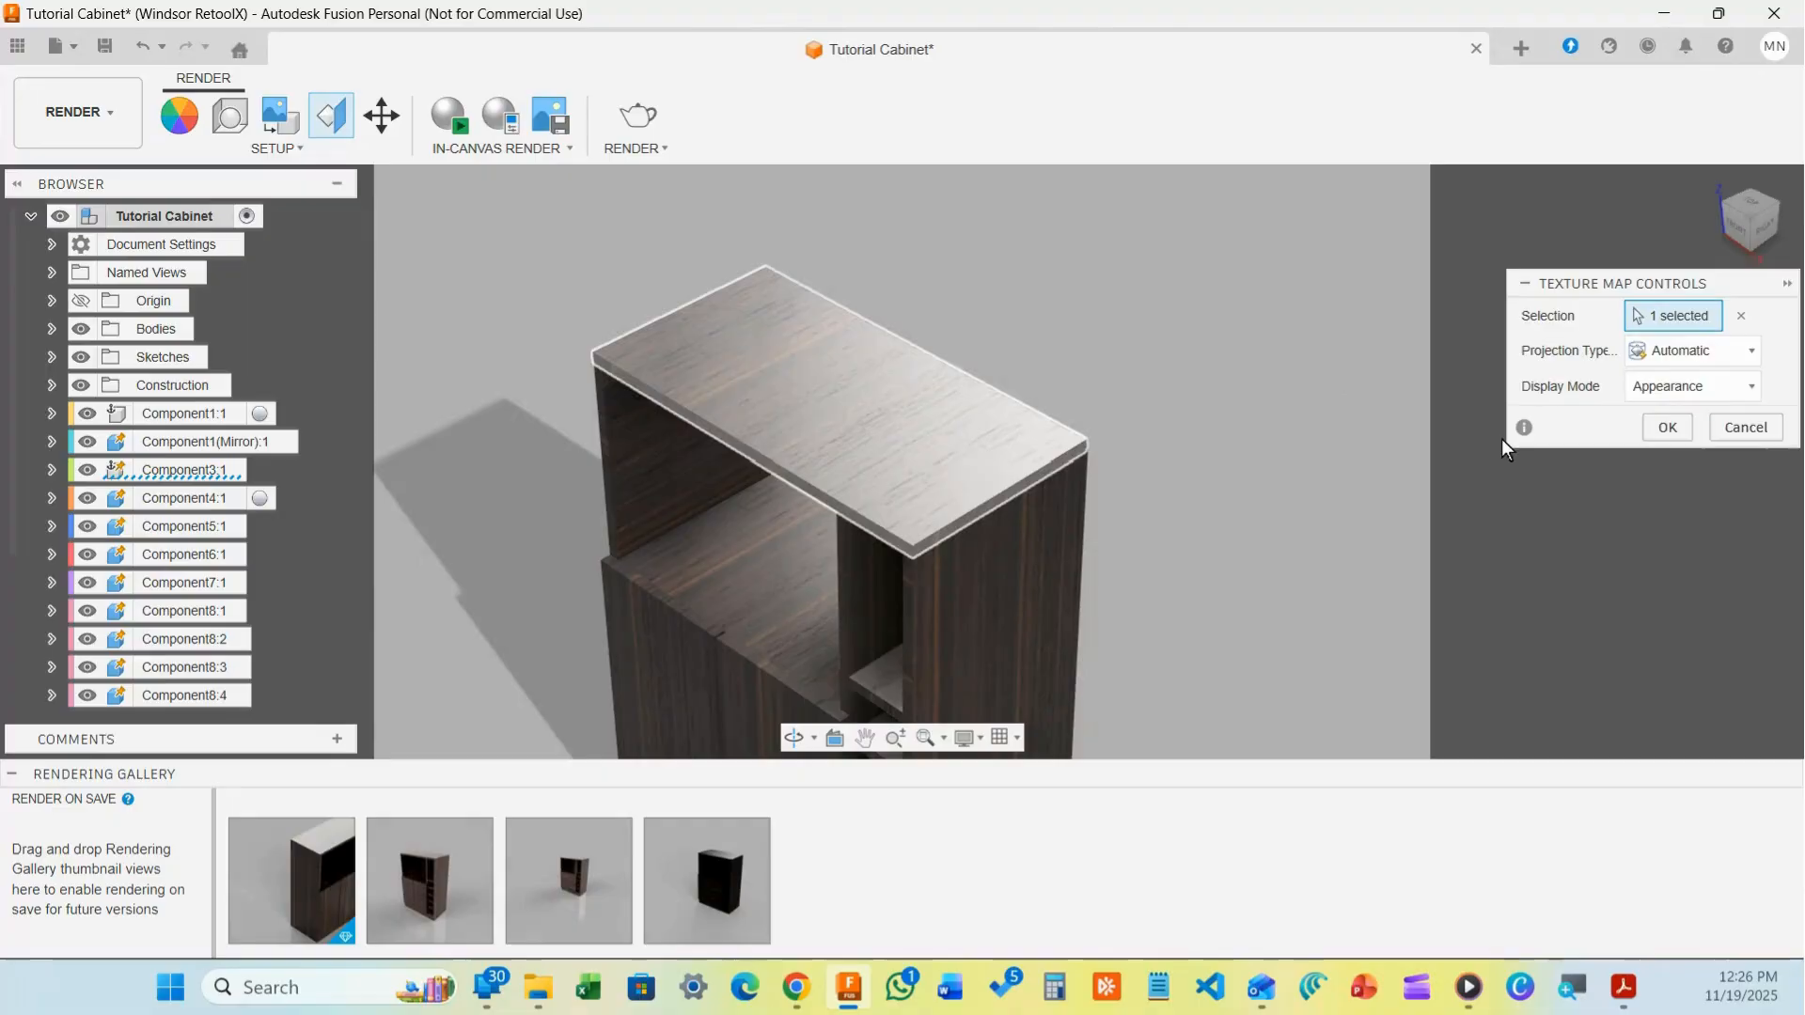
{"action": "left_click", "coordinate": [1711, 349]}
{"action": "left_click", "coordinate": [1613, 441]}
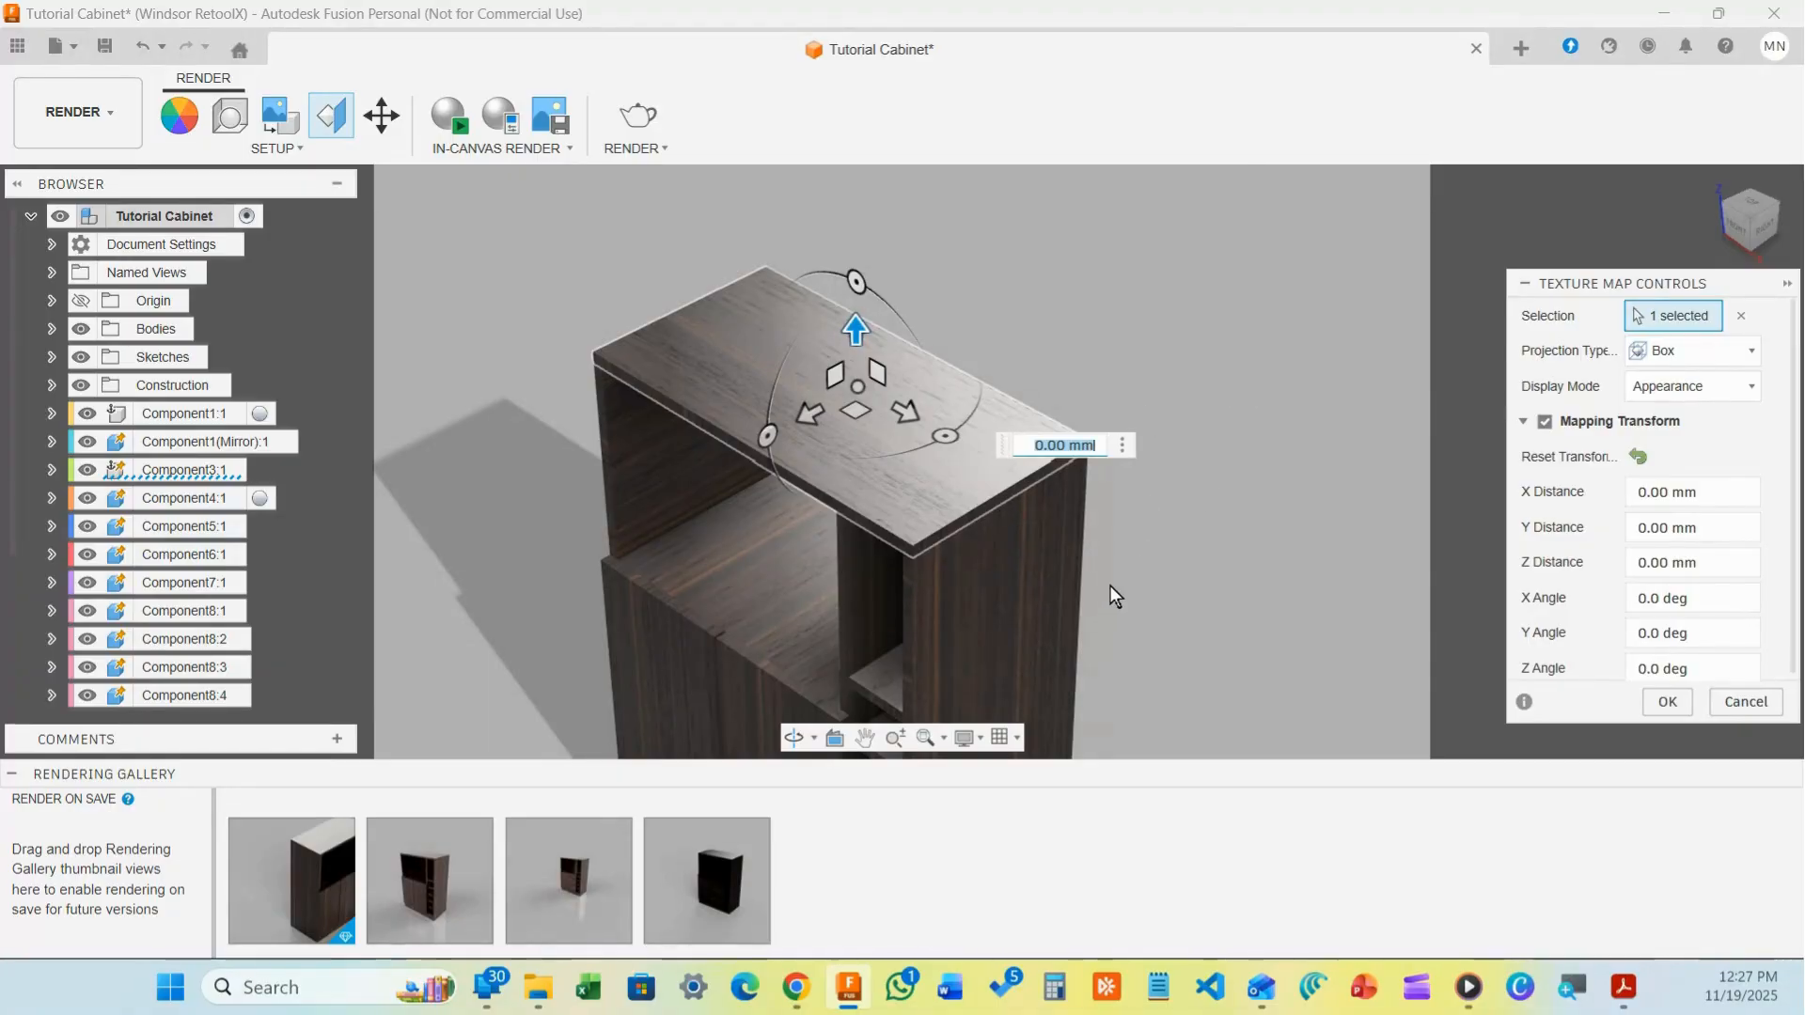
{"action": "left_click", "coordinate": [1669, 700]}
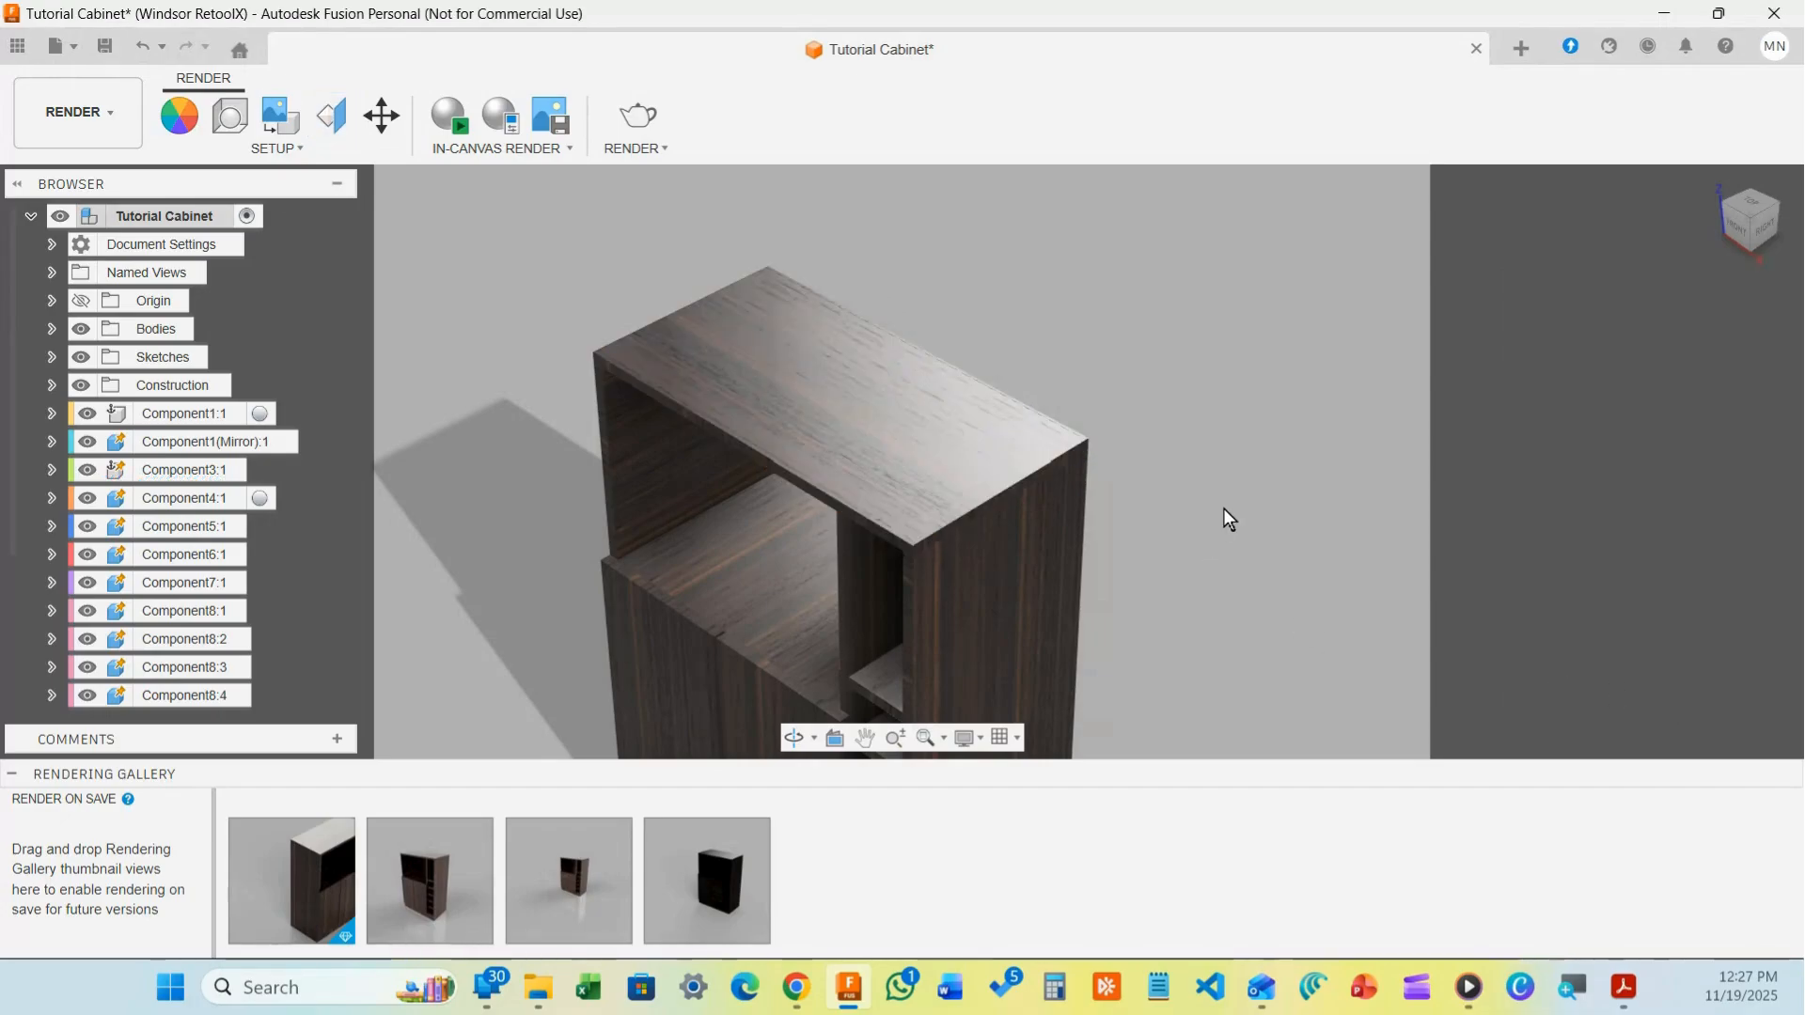
{"action": "left_click", "coordinate": [331, 115]}
Give the shelf board Box texture projection rotated -90 deg about Z and apply it
{"action": "left_click", "coordinate": [797, 590]}
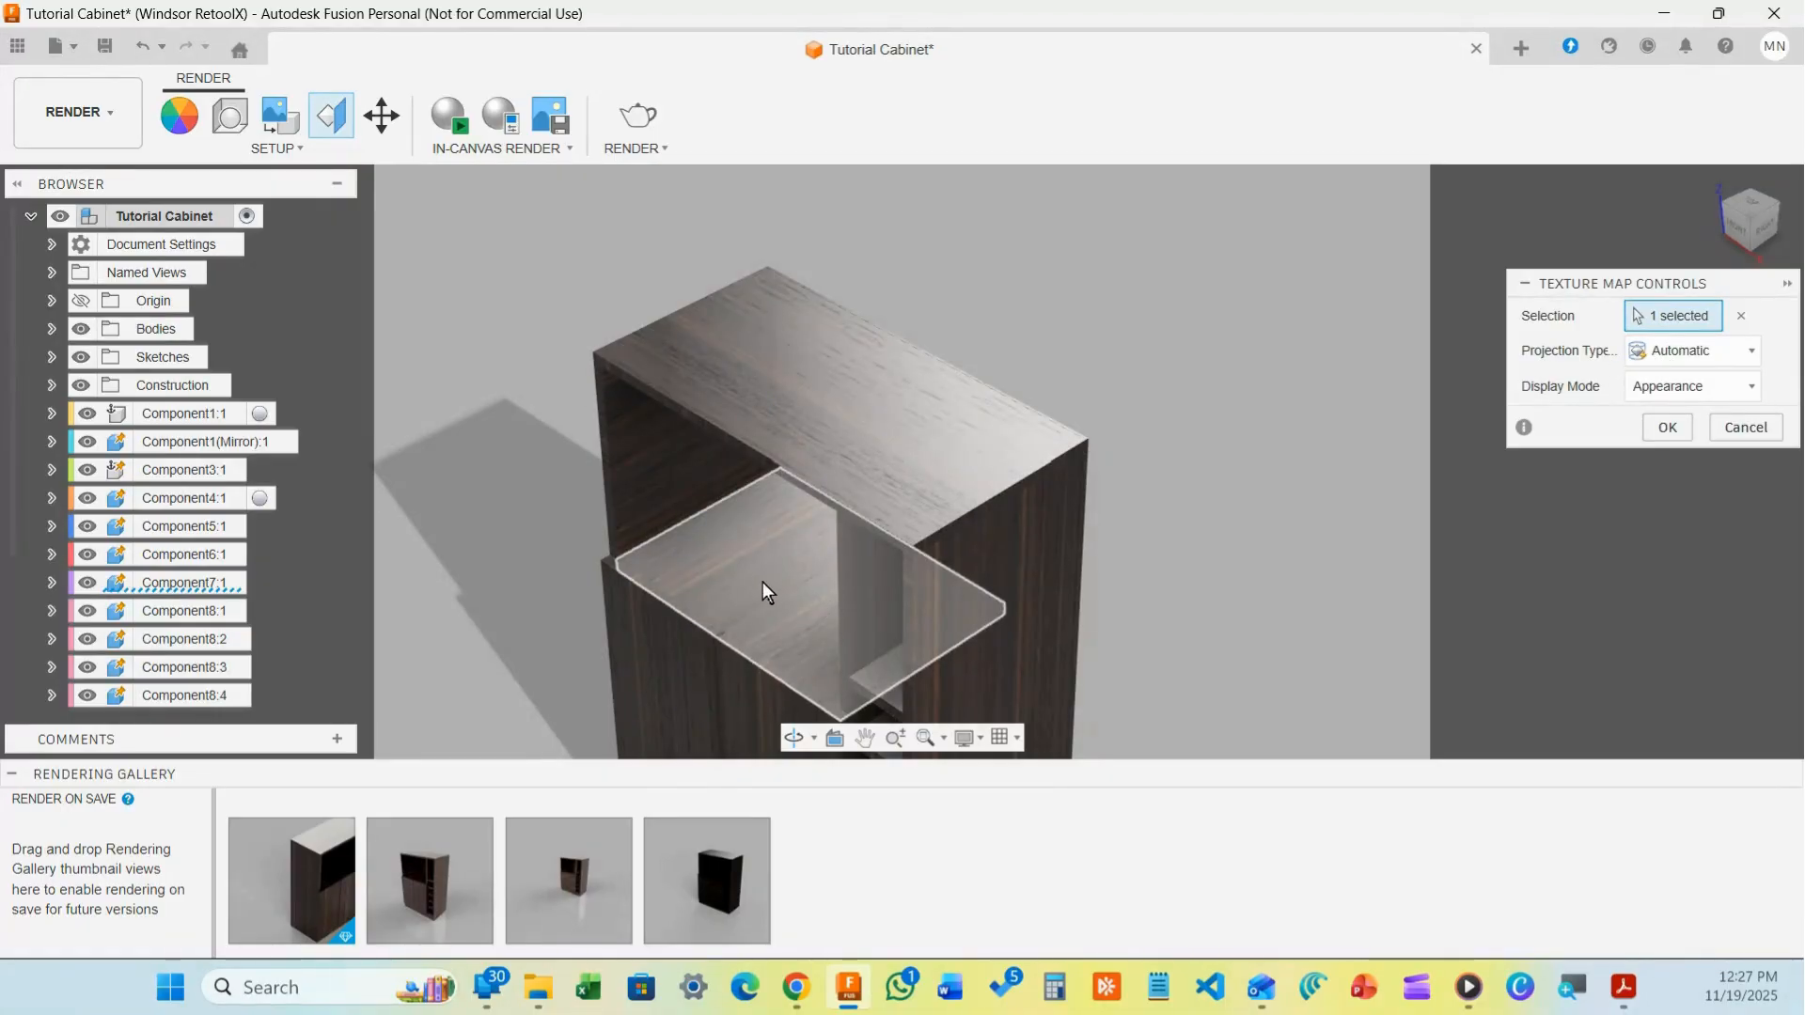
{"action": "left_click", "coordinate": [1716, 350]}
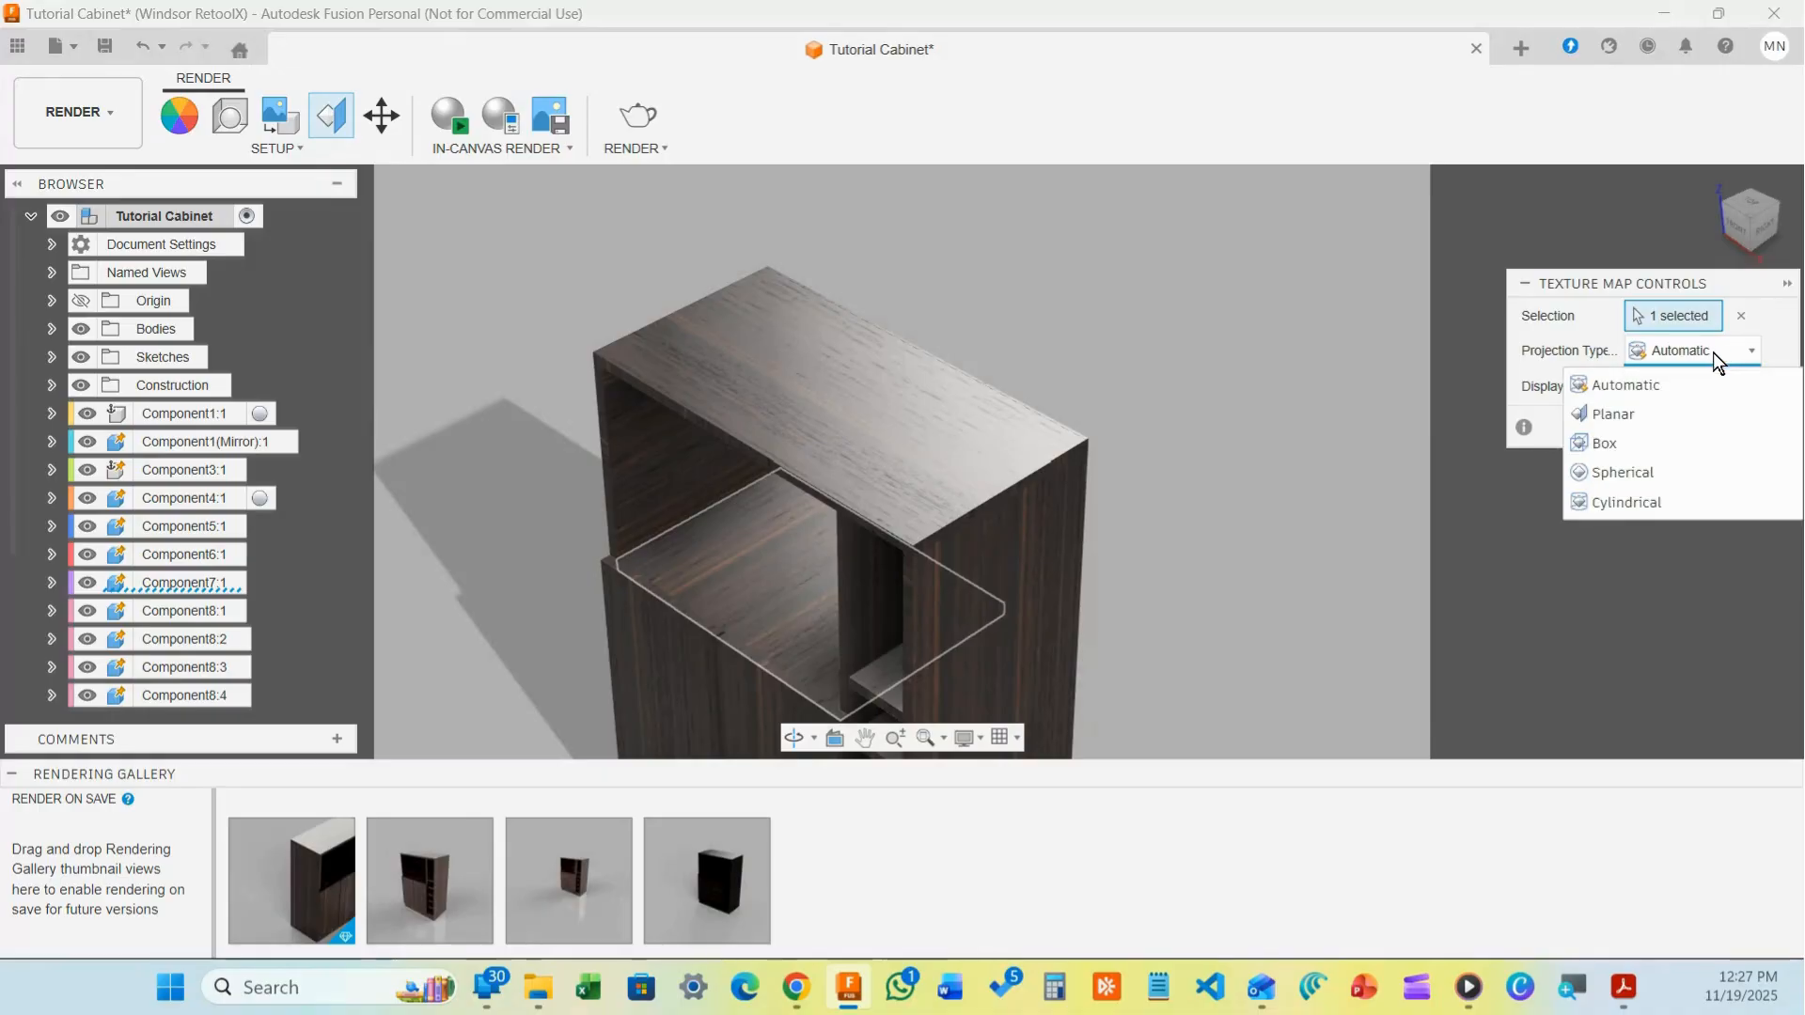
{"action": "left_click", "coordinate": [1662, 436]}
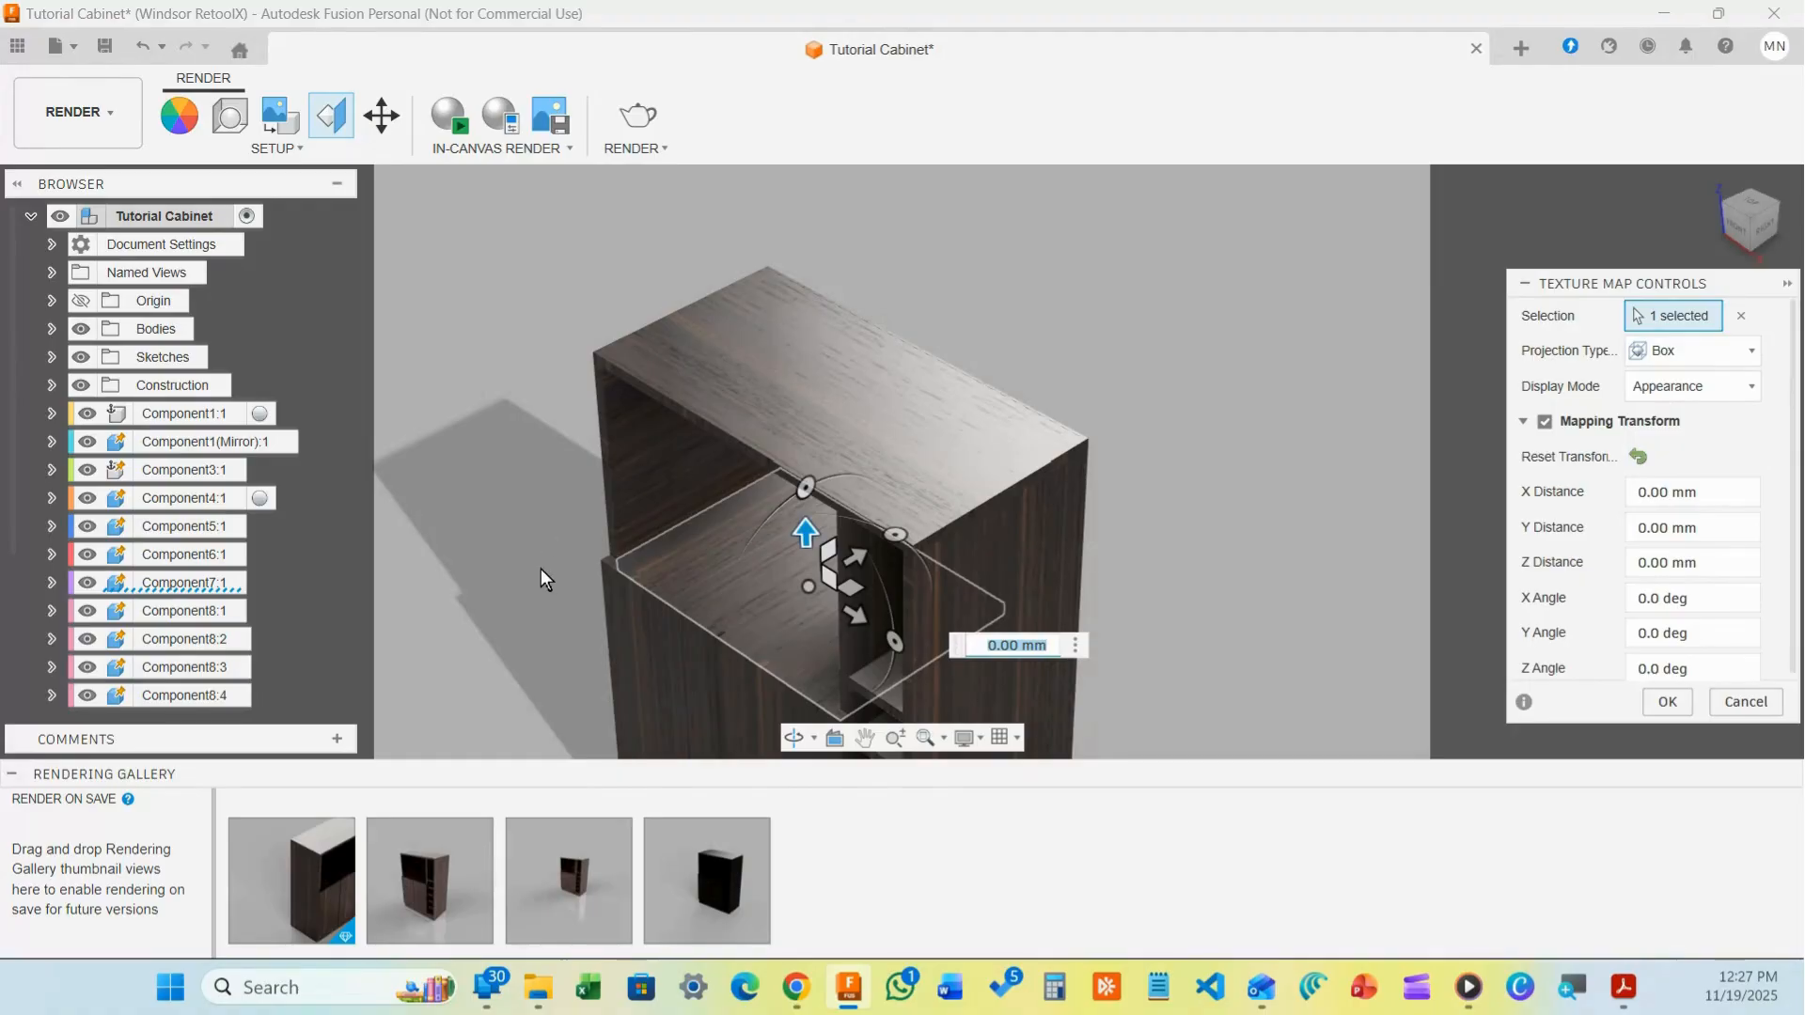
{"action": "scroll", "coordinate": [496, 587], "scroll_direction": "up", "scroll_amount": 3}
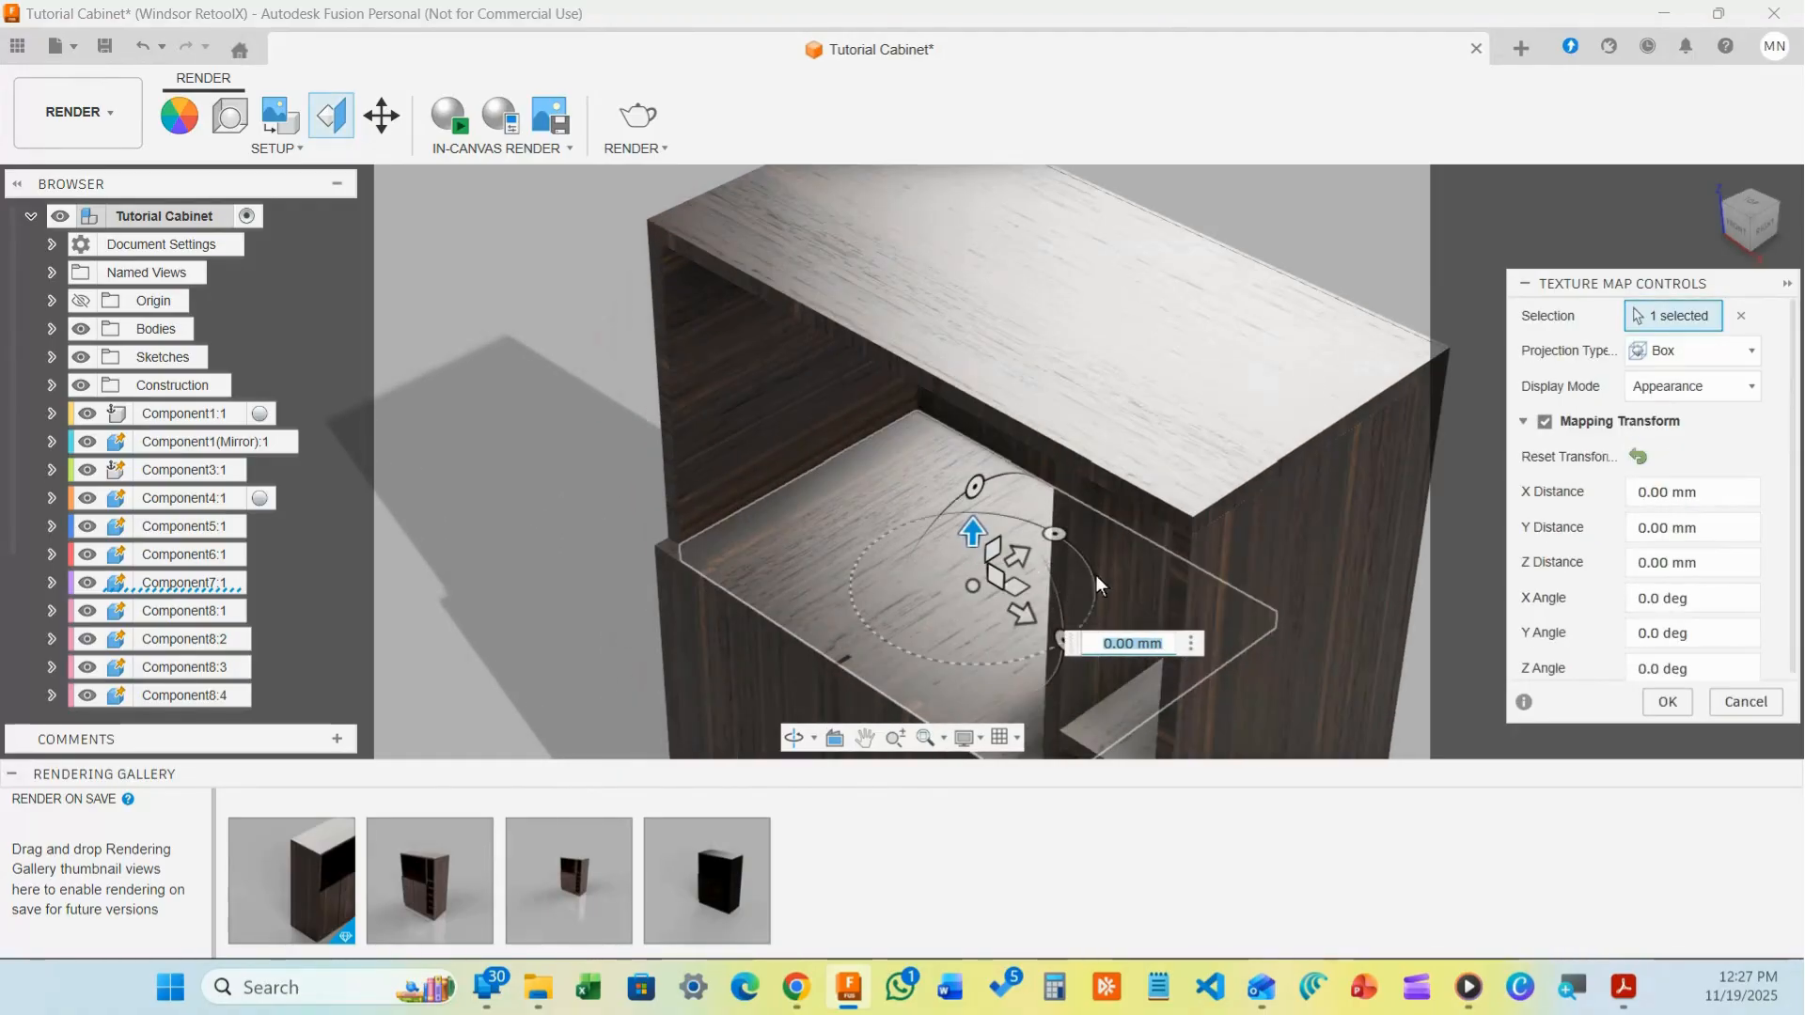
{"action": "left_click_drag", "start_coordinate": [1056, 533], "coordinate": [1060, 643]}
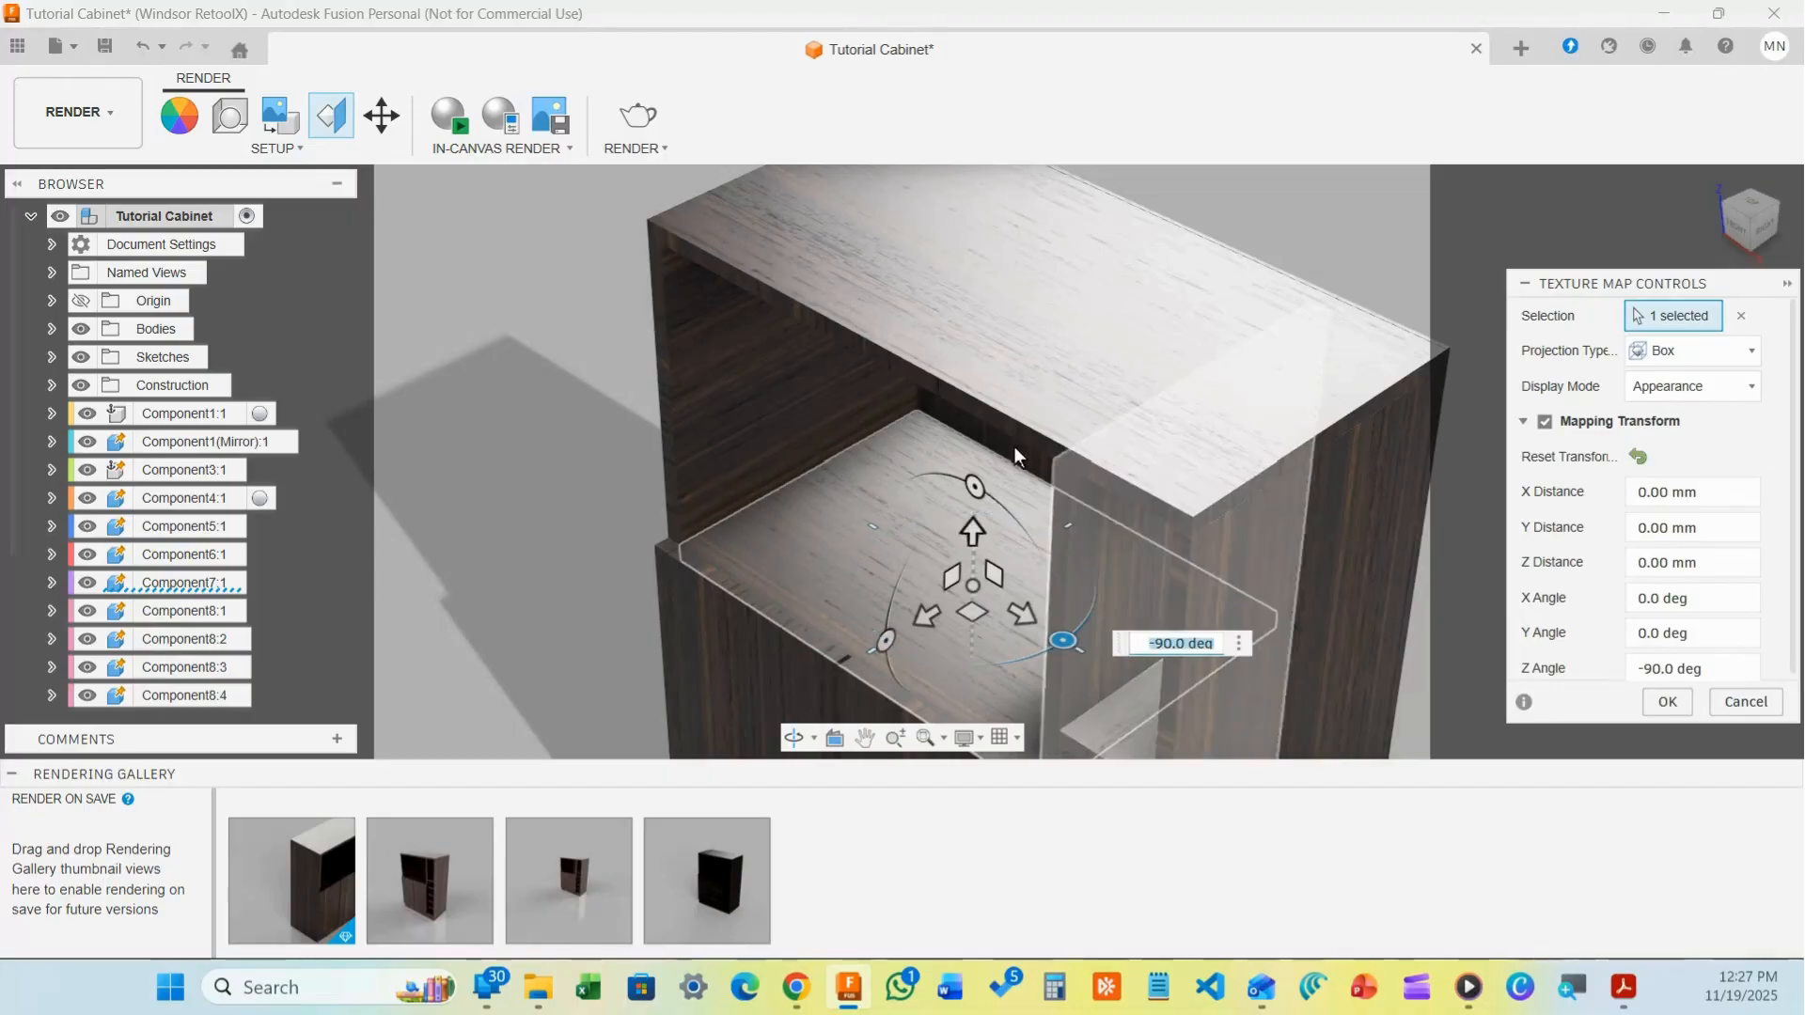
{"action": "left_click", "coordinate": [1668, 705]}
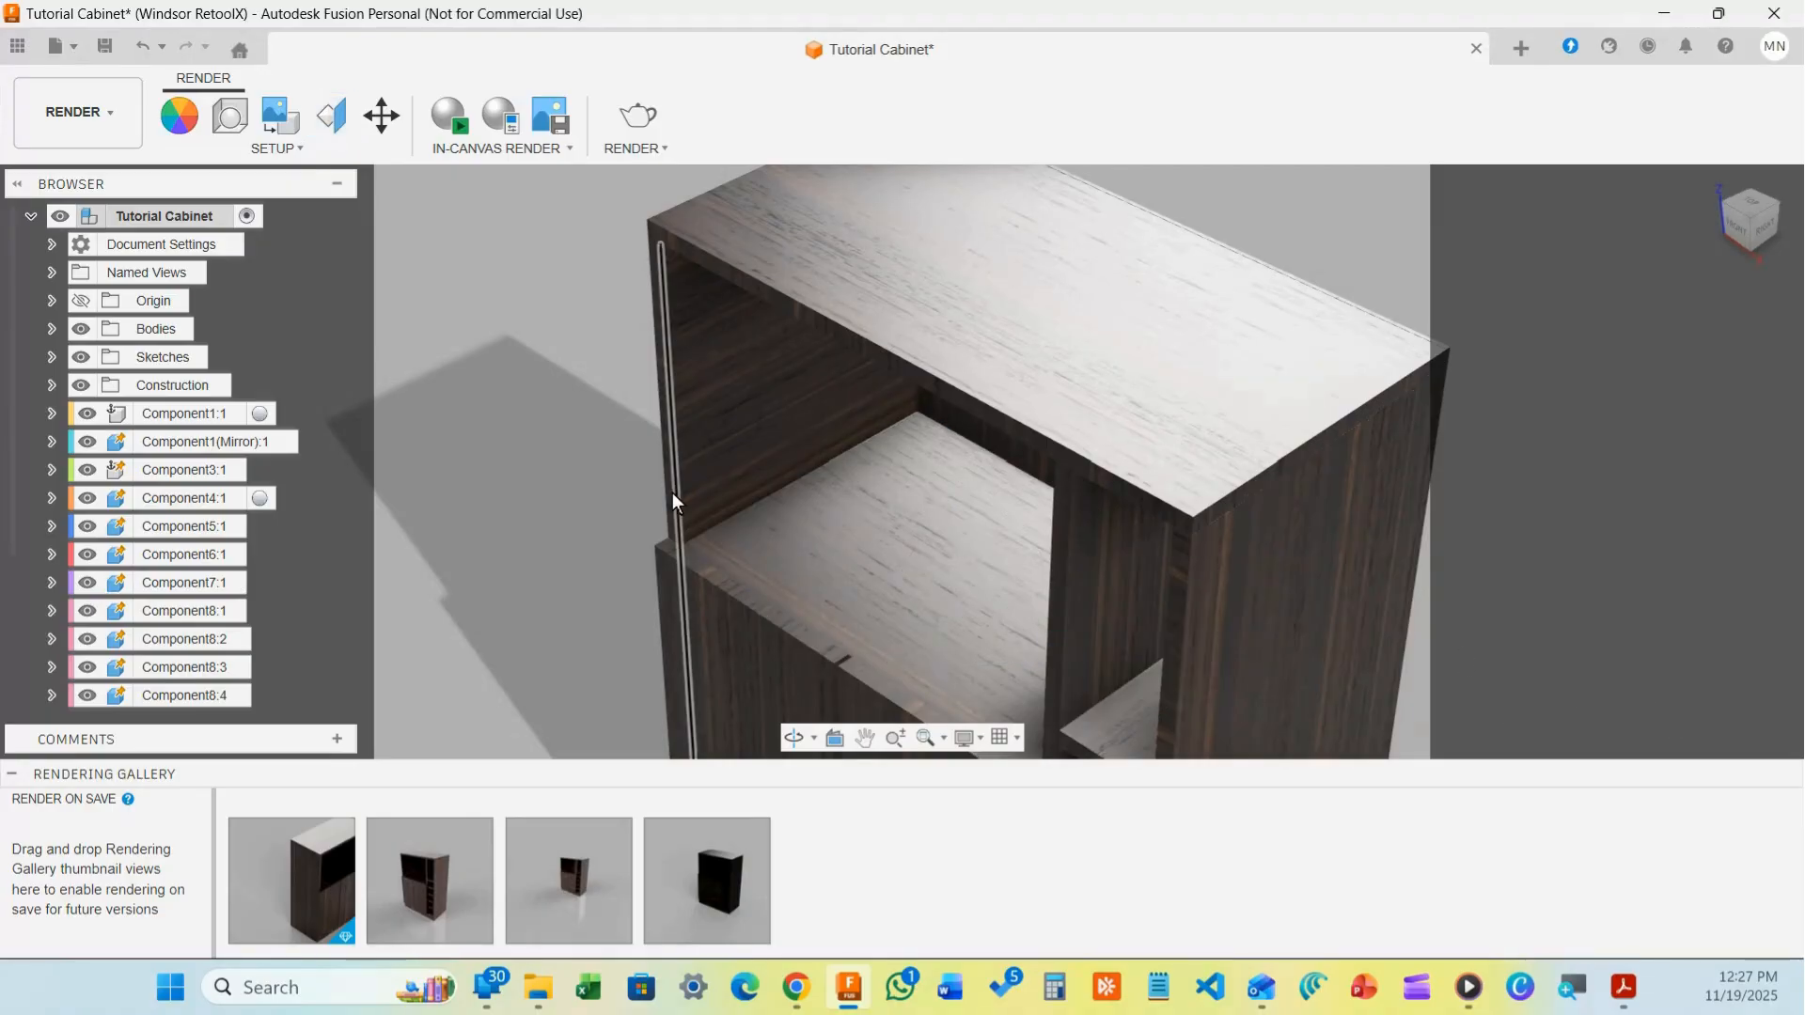
Reopen Setup > Texture Map Controls to remap another cabinet body's wood texture
{"action": "scroll", "coordinate": [685, 500], "scroll_direction": "down", "scroll_amount": 5}
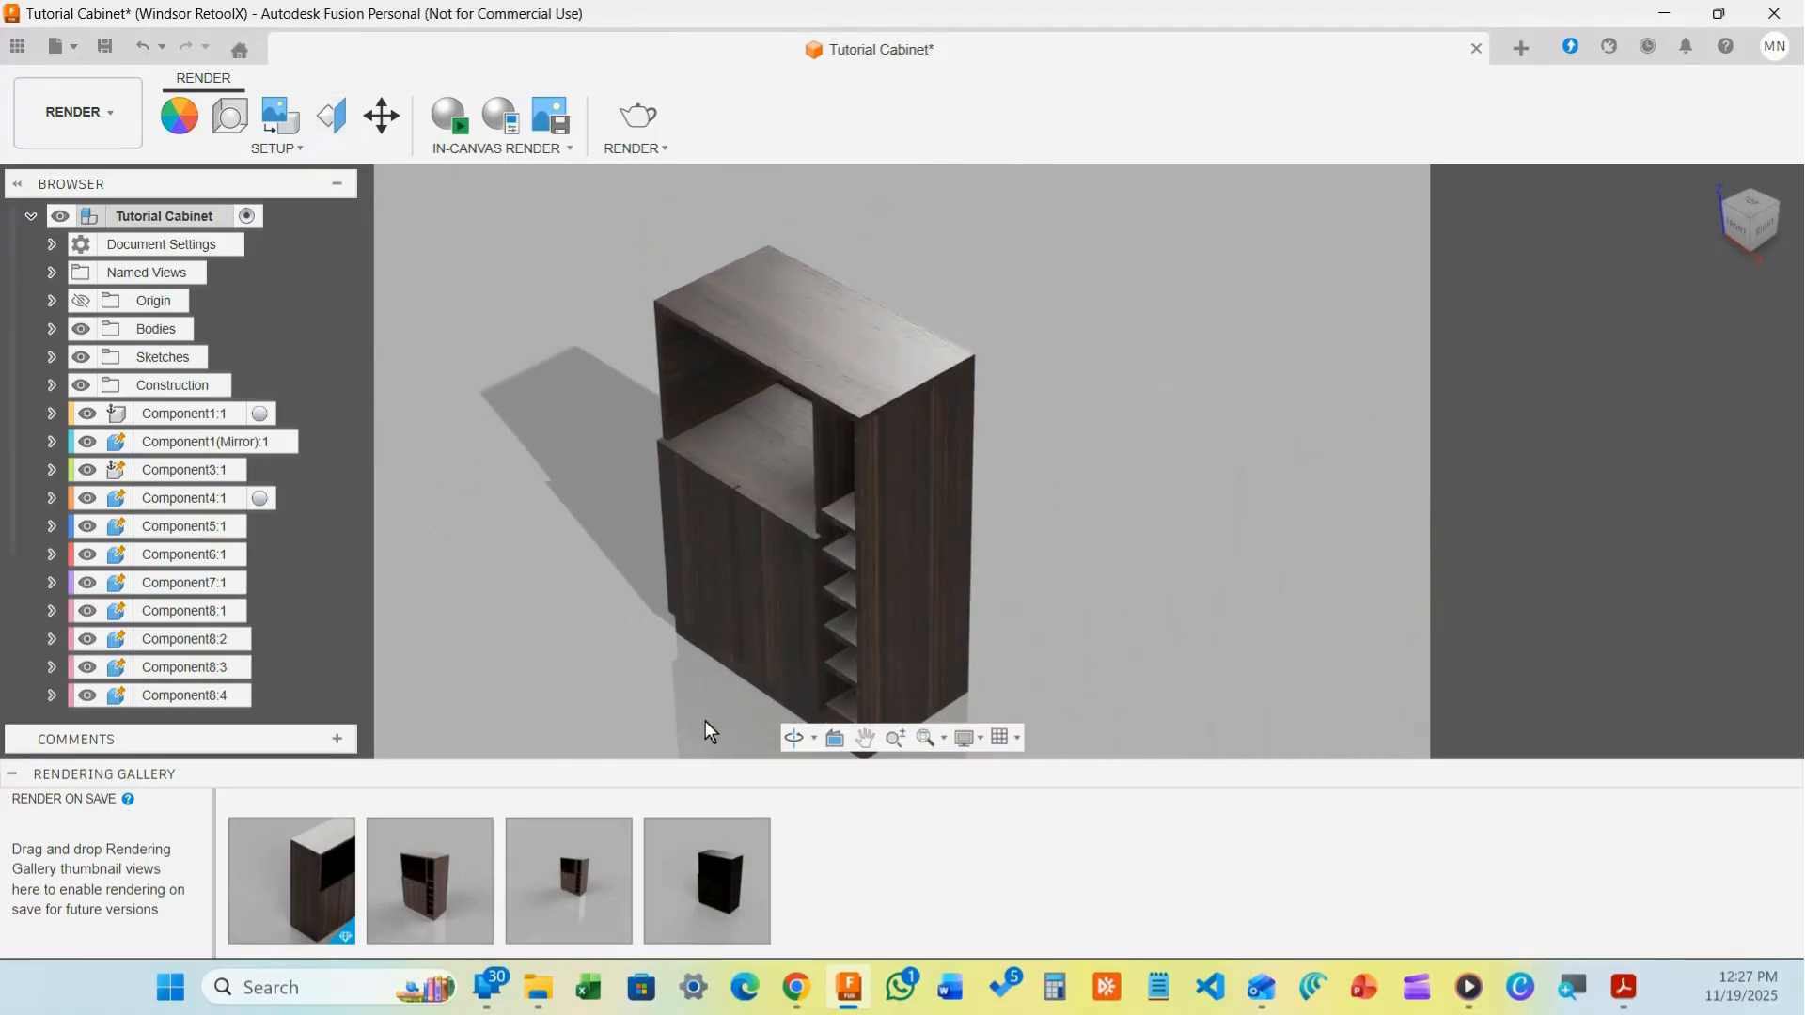
{"action": "scroll", "coordinate": [658, 697], "scroll_direction": "up", "scroll_amount": 3}
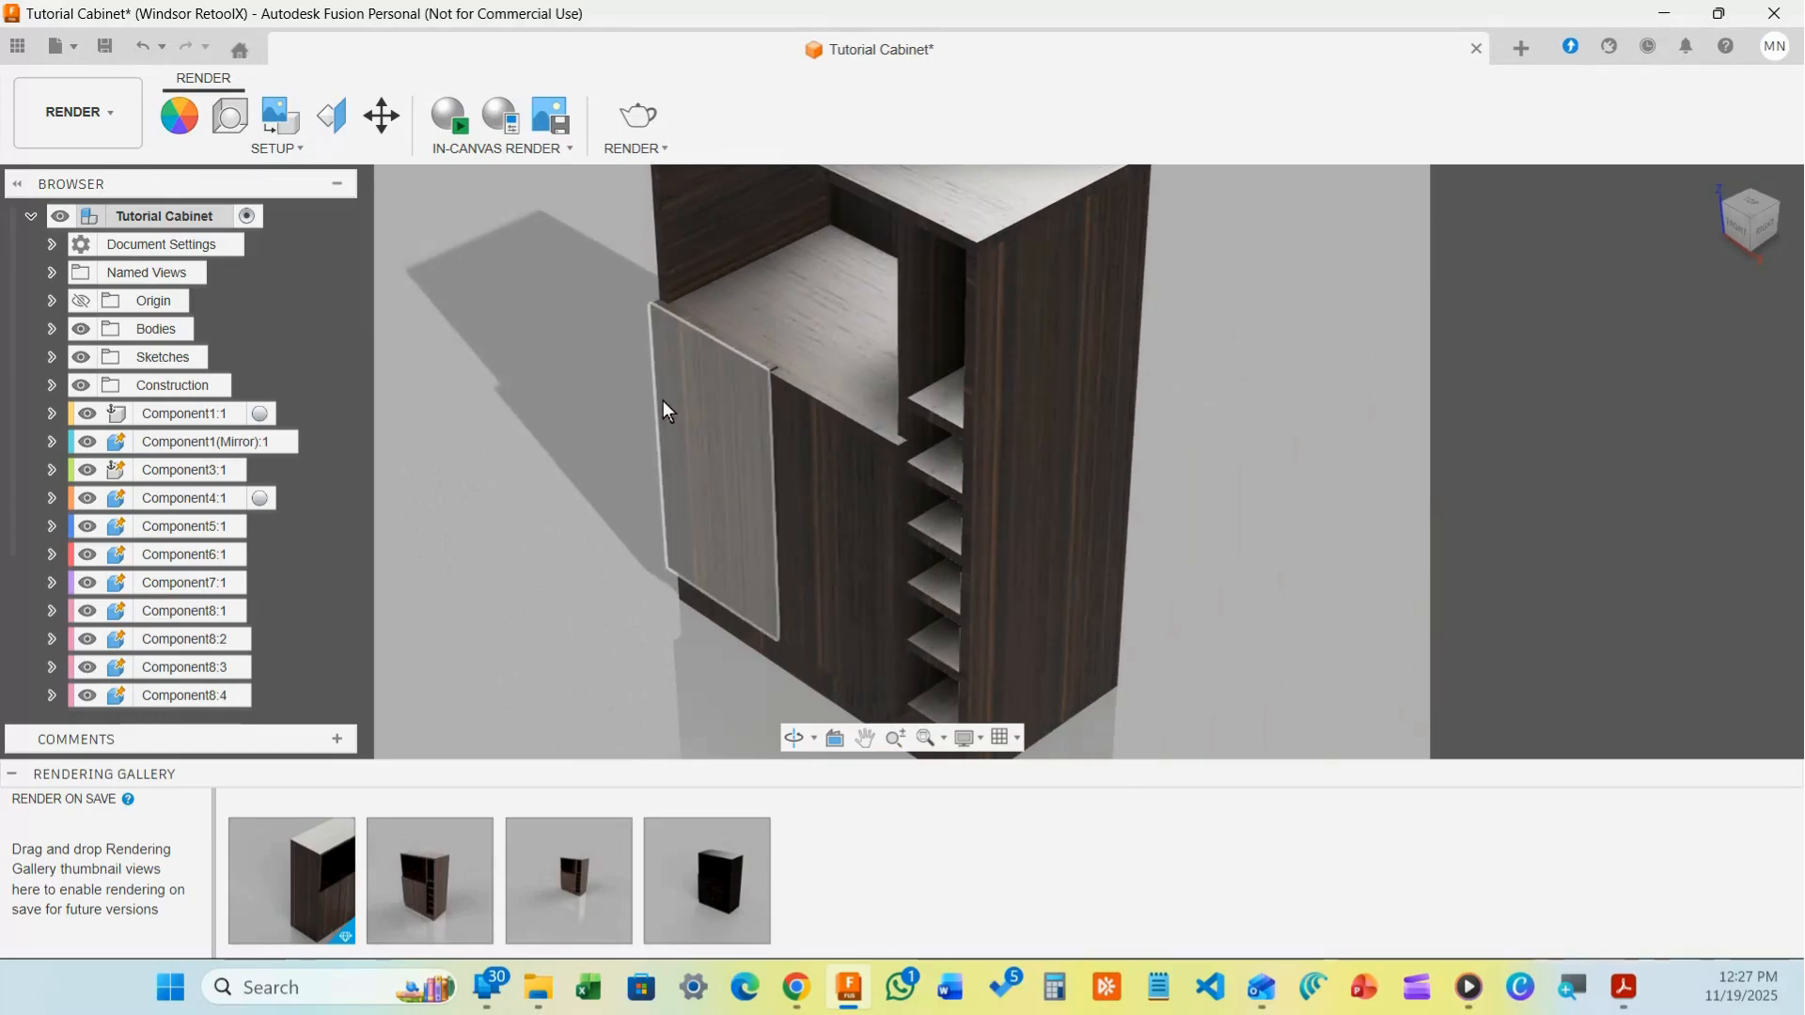
{"action": "left_click", "coordinate": [325, 103]}
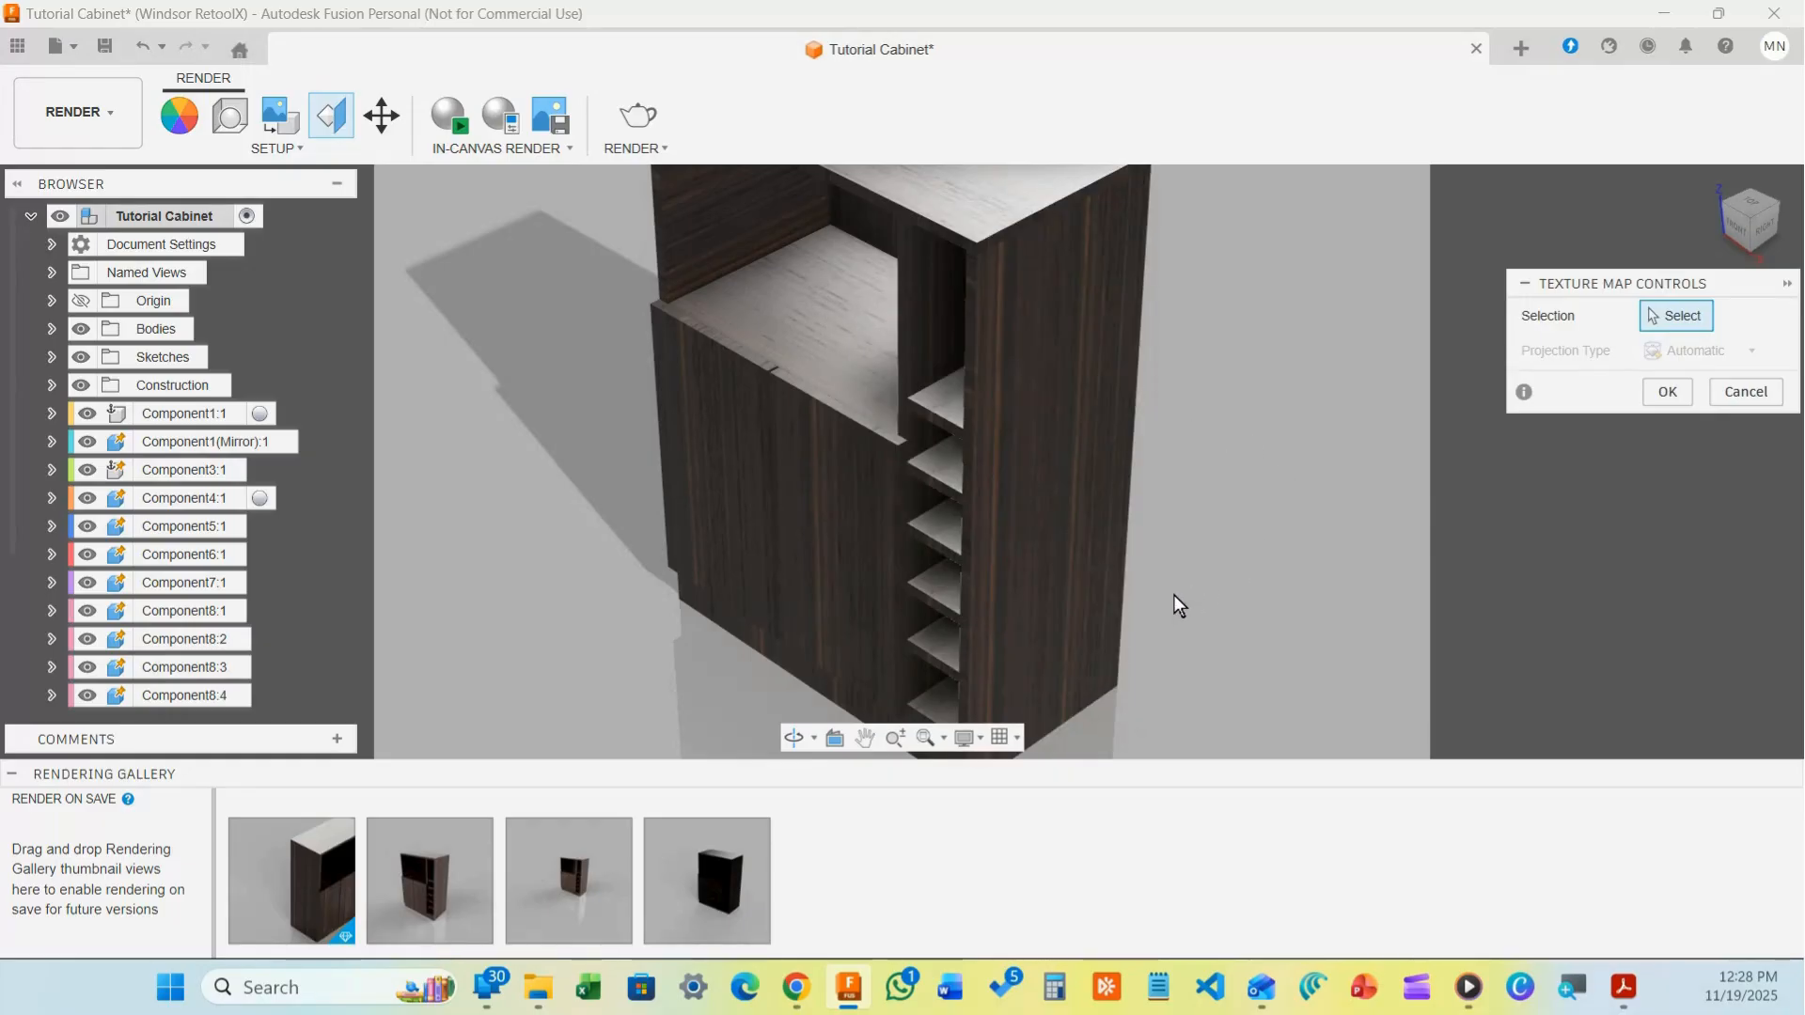
{"action": "scroll", "coordinate": [1173, 594], "scroll_direction": "up", "scroll_amount": 3}
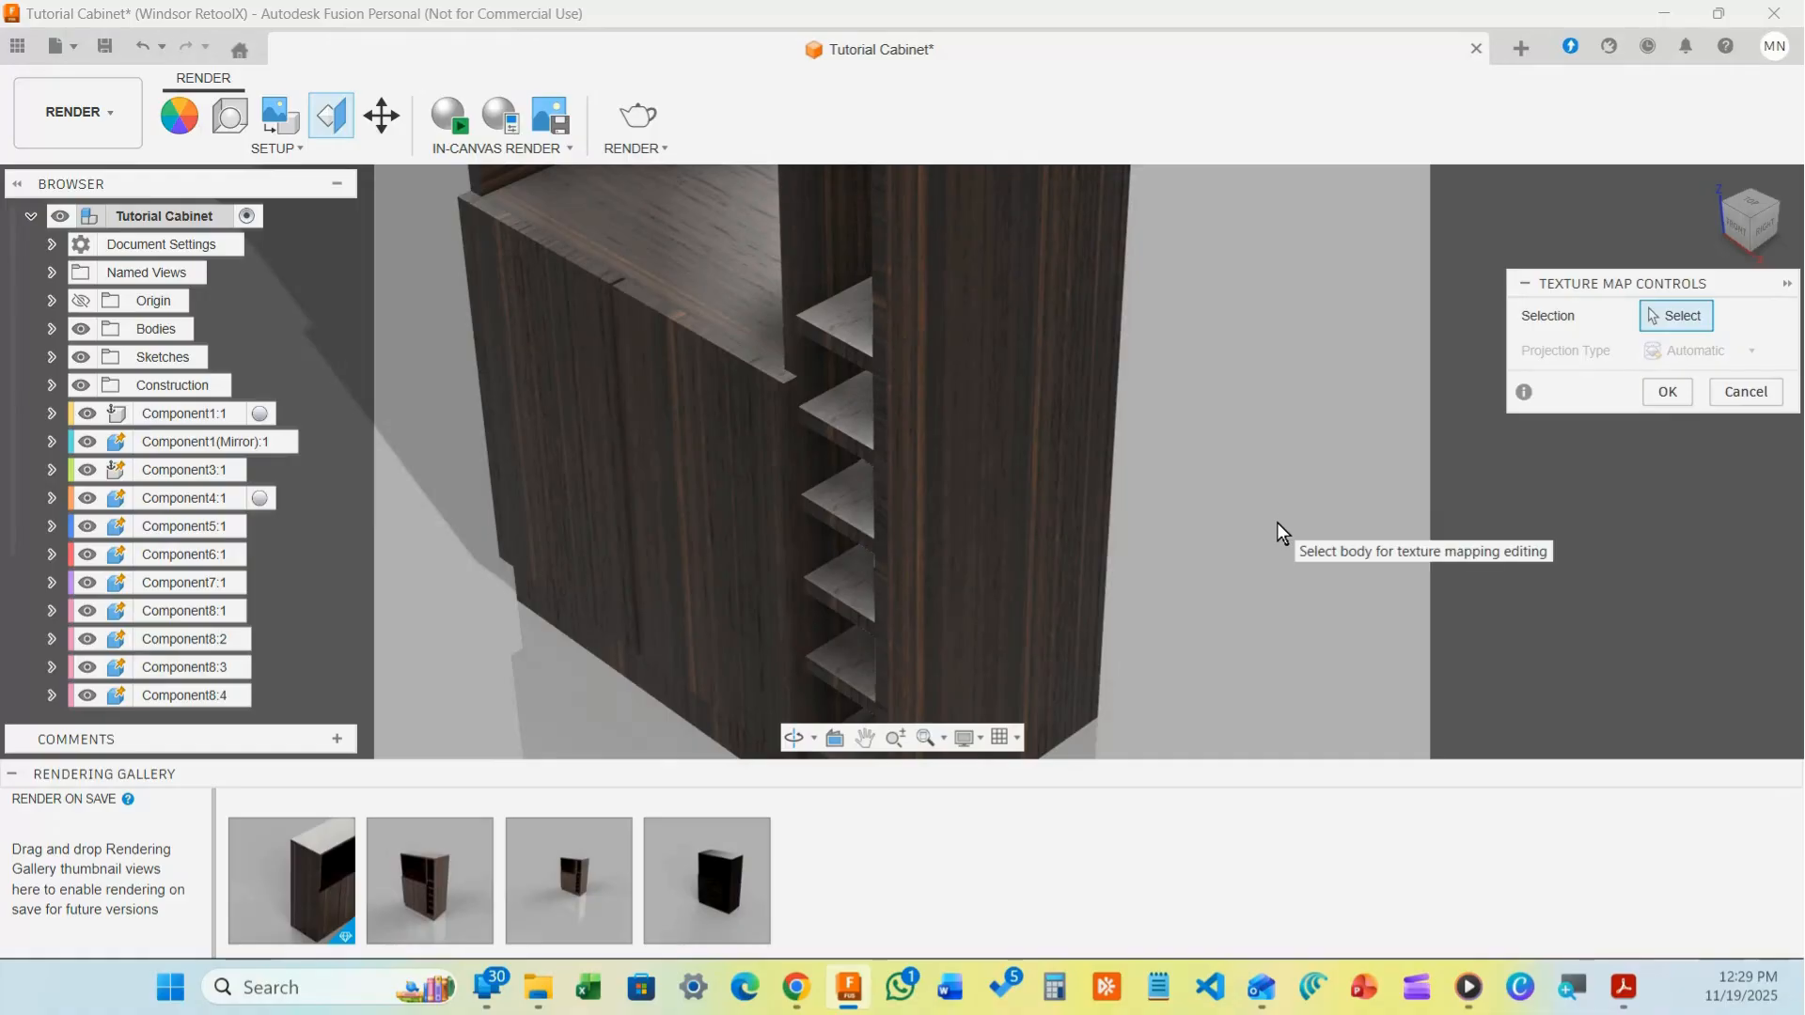
{"action": "scroll", "coordinate": [1277, 522], "scroll_direction": "down", "scroll_amount": 5}
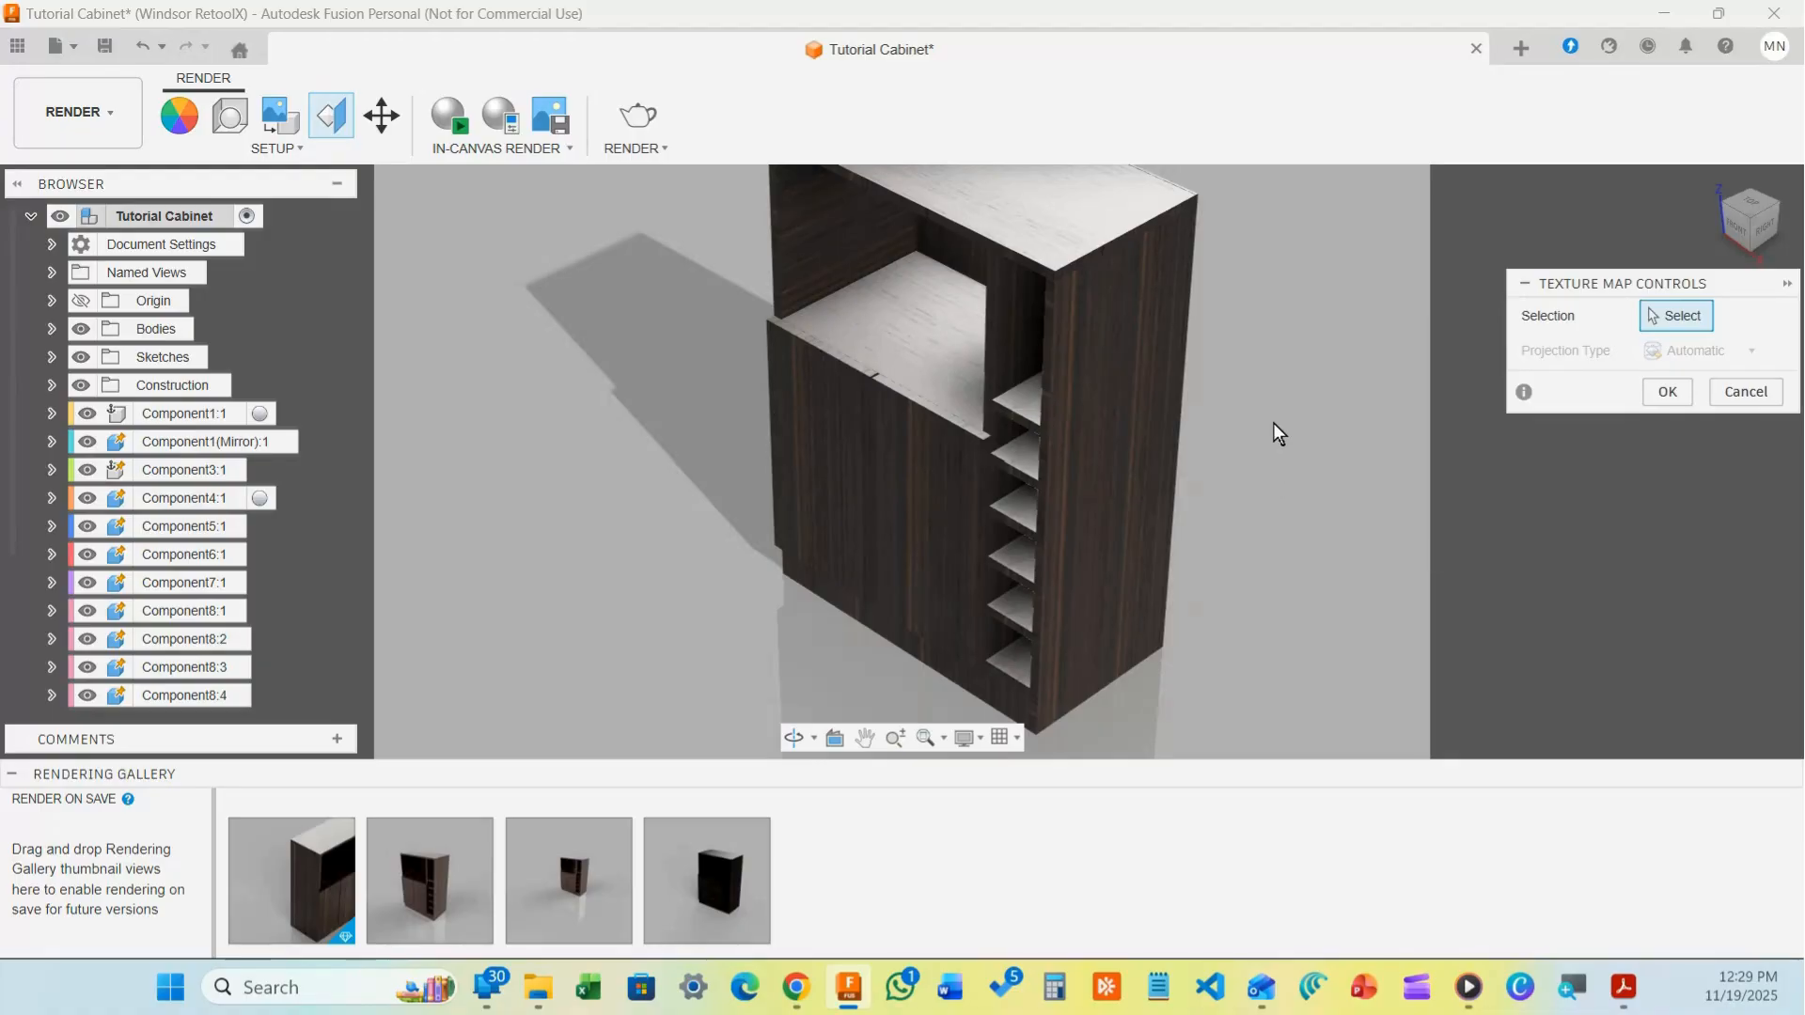
{"action": "scroll", "coordinate": [1273, 404], "scroll_direction": "up", "scroll_amount": 1}
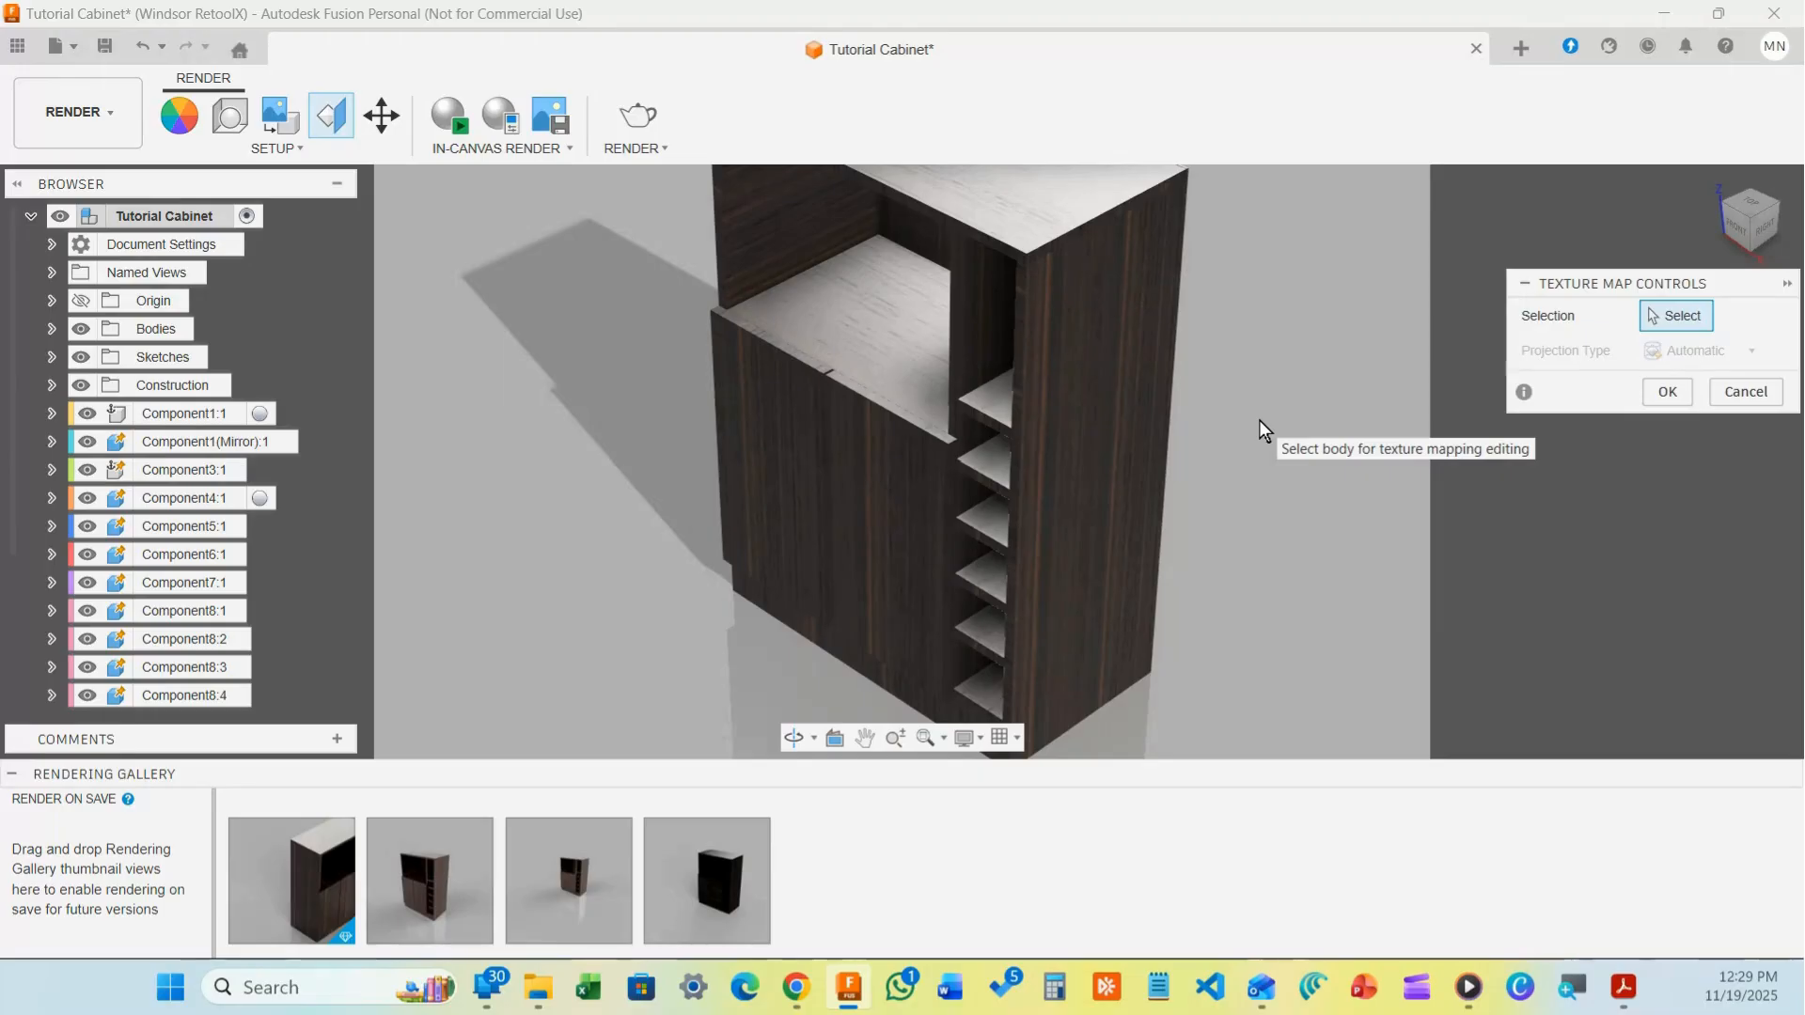
{"action": "scroll", "coordinate": [1260, 419], "scroll_direction": "down", "scroll_amount": 3}
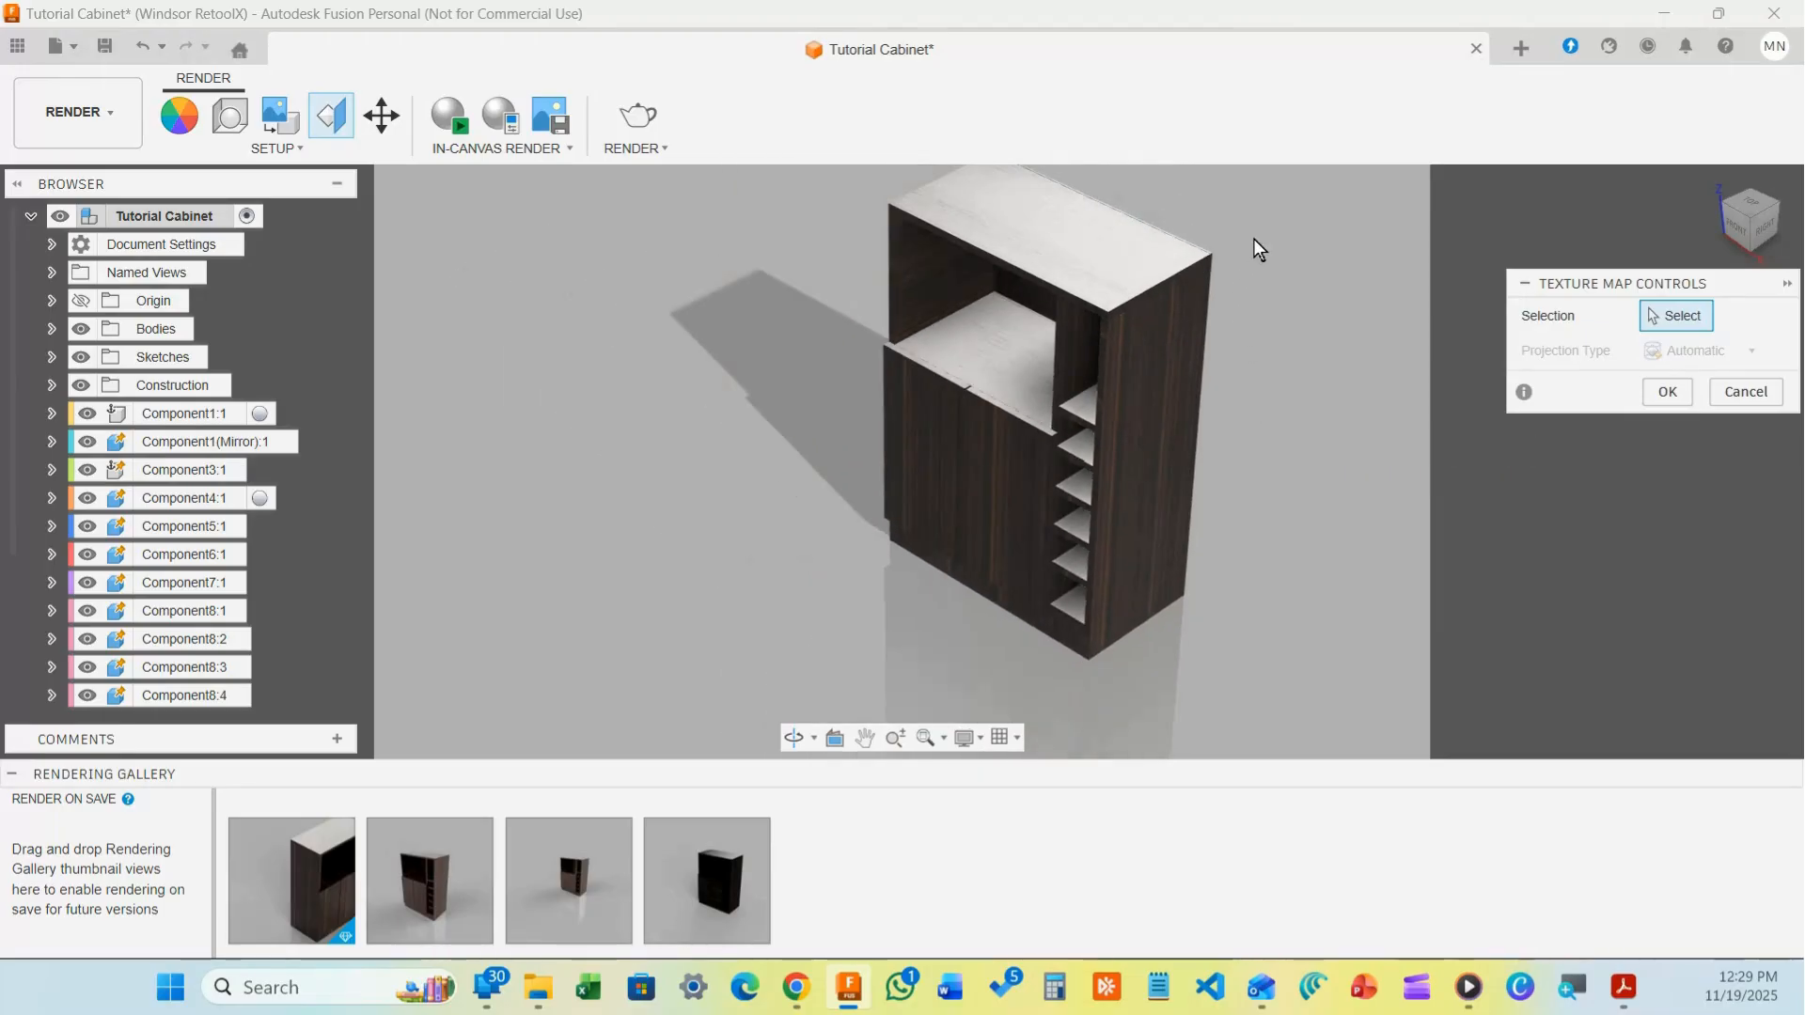
{"action": "scroll", "coordinate": [1260, 202], "scroll_direction": "up", "scroll_amount": 2}
{"action": "scroll", "coordinate": [1261, 213], "scroll_direction": "up", "scroll_amount": 2}
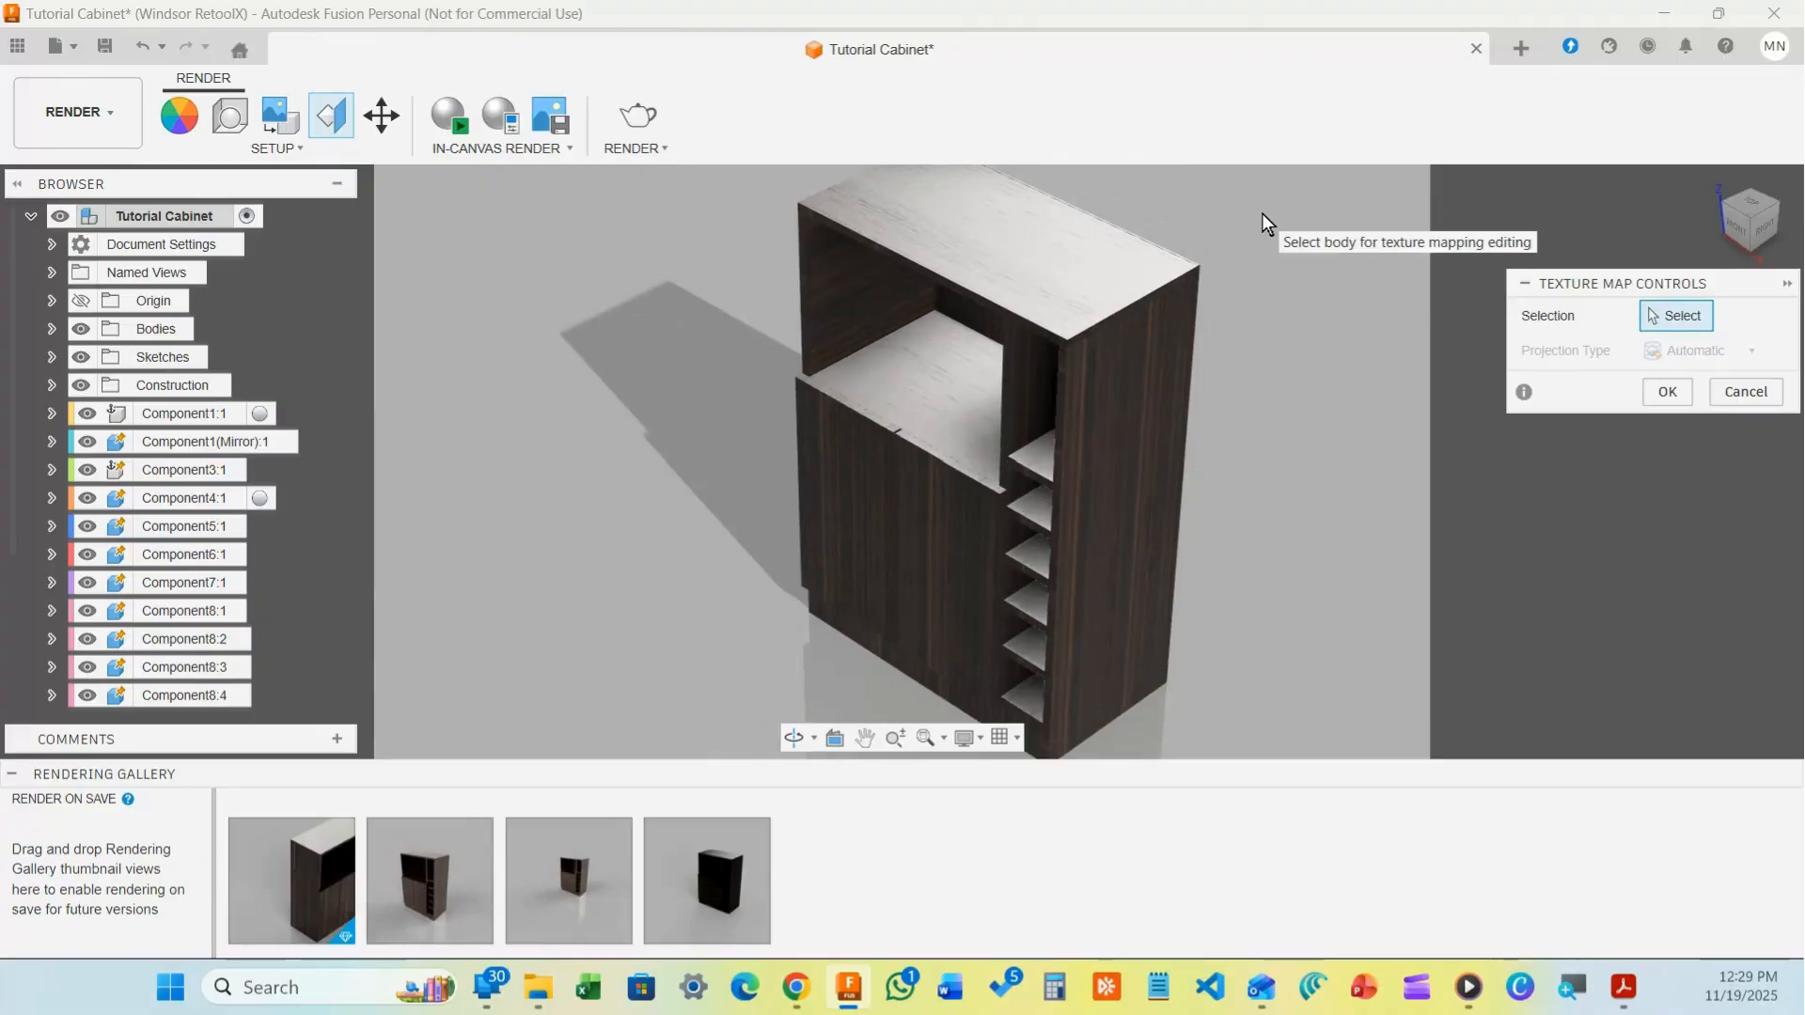
{"action": "scroll", "coordinate": [1262, 214], "scroll_direction": "down", "scroll_amount": 1}
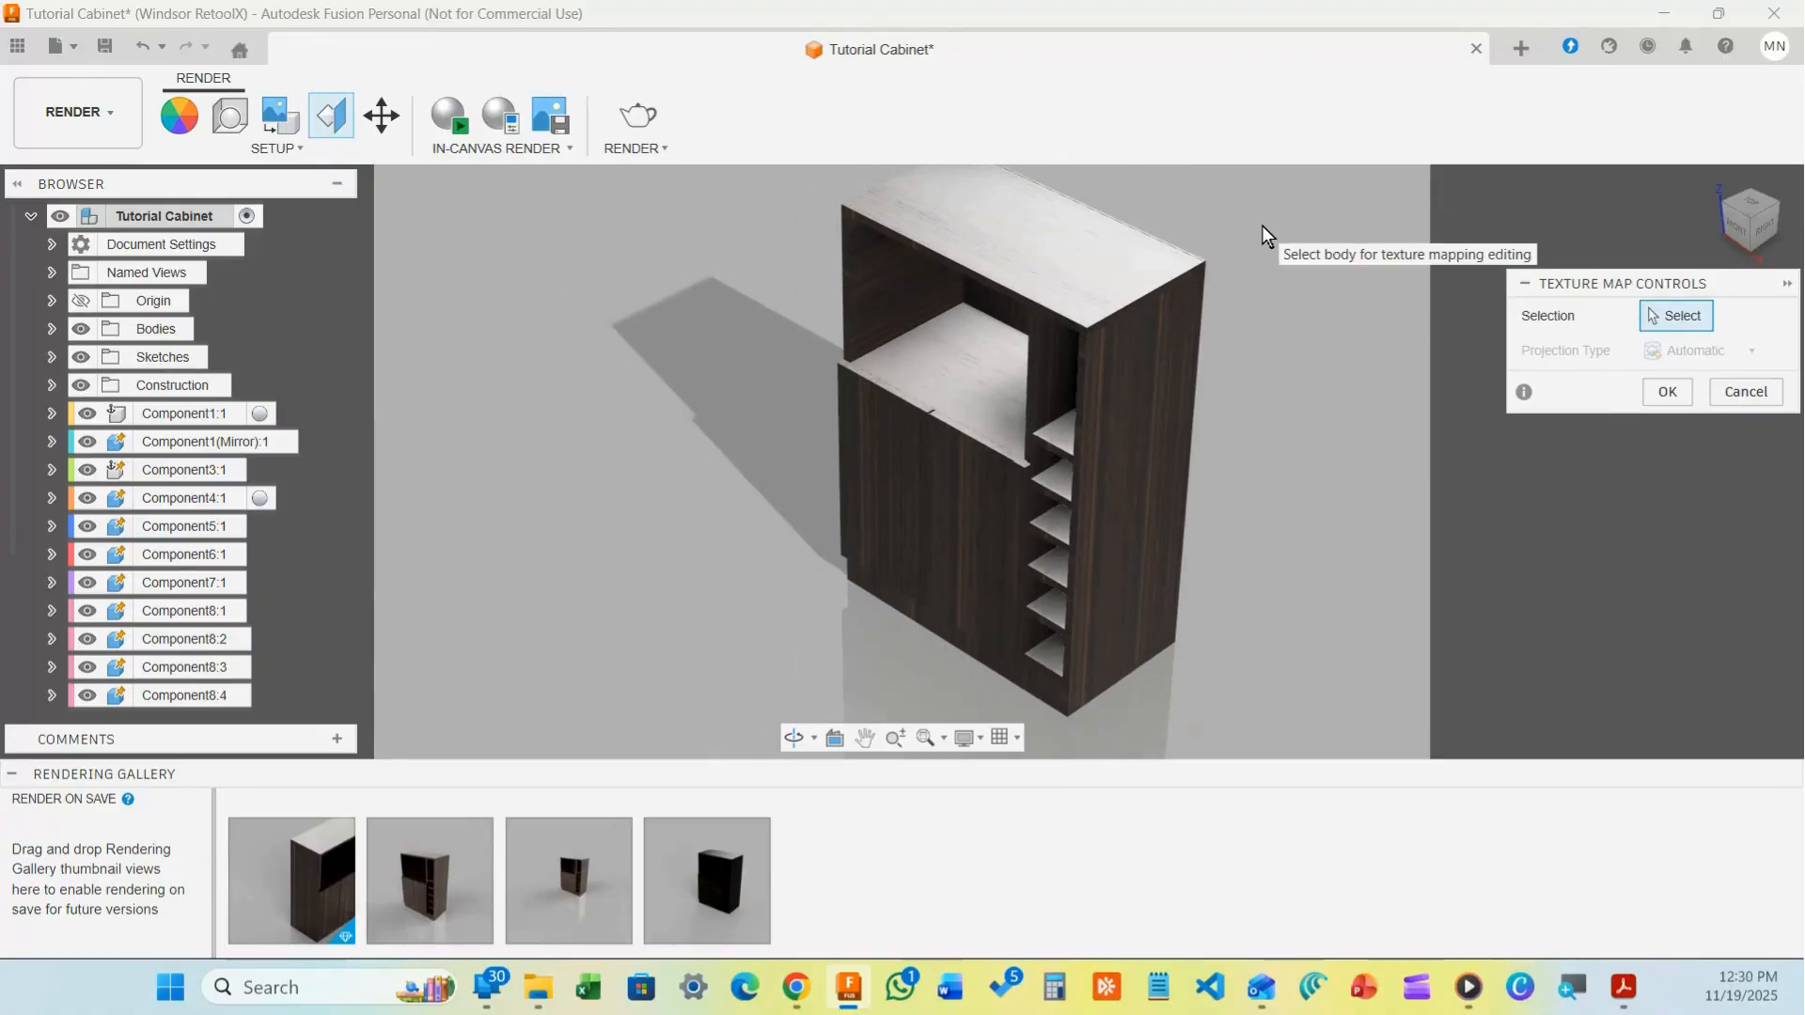
{"action": "scroll", "coordinate": [1261, 225], "scroll_direction": "up", "scroll_amount": 1}
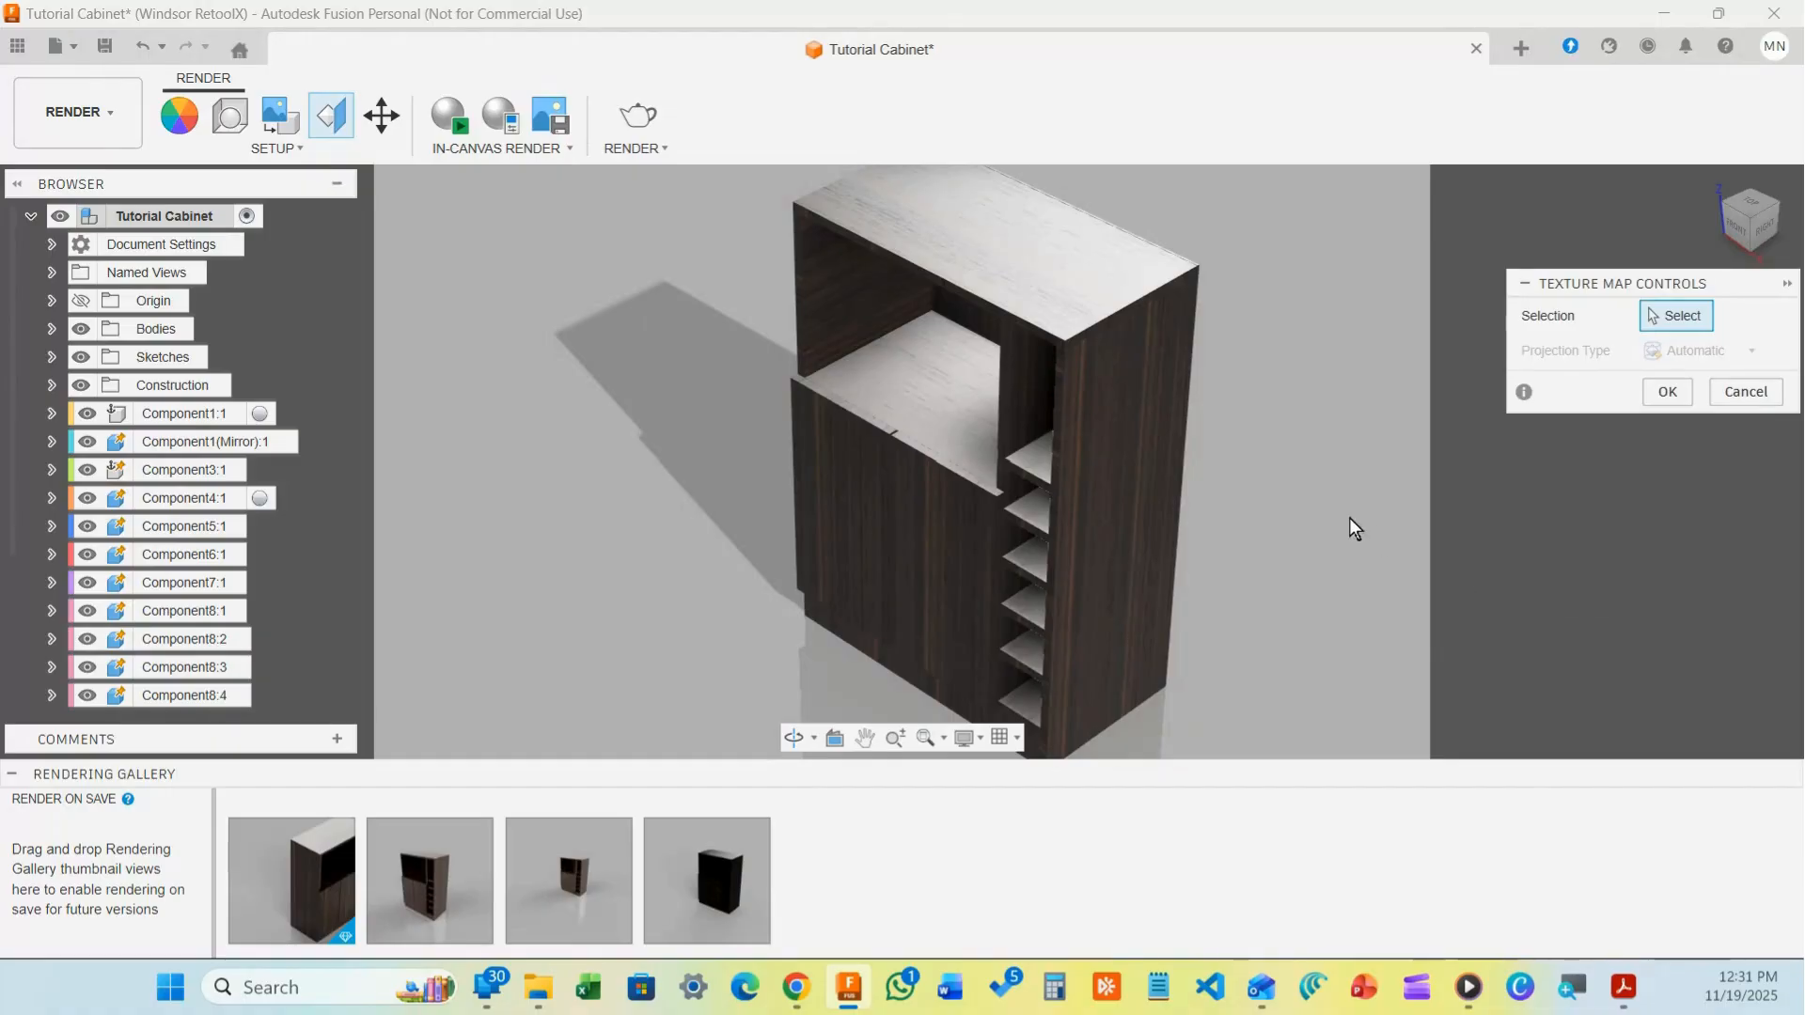
{"action": "scroll", "coordinate": [1198, 498], "scroll_direction": "down", "scroll_amount": 2}
{"action": "scroll", "coordinate": [1246, 437], "scroll_direction": "up", "scroll_amount": 4}
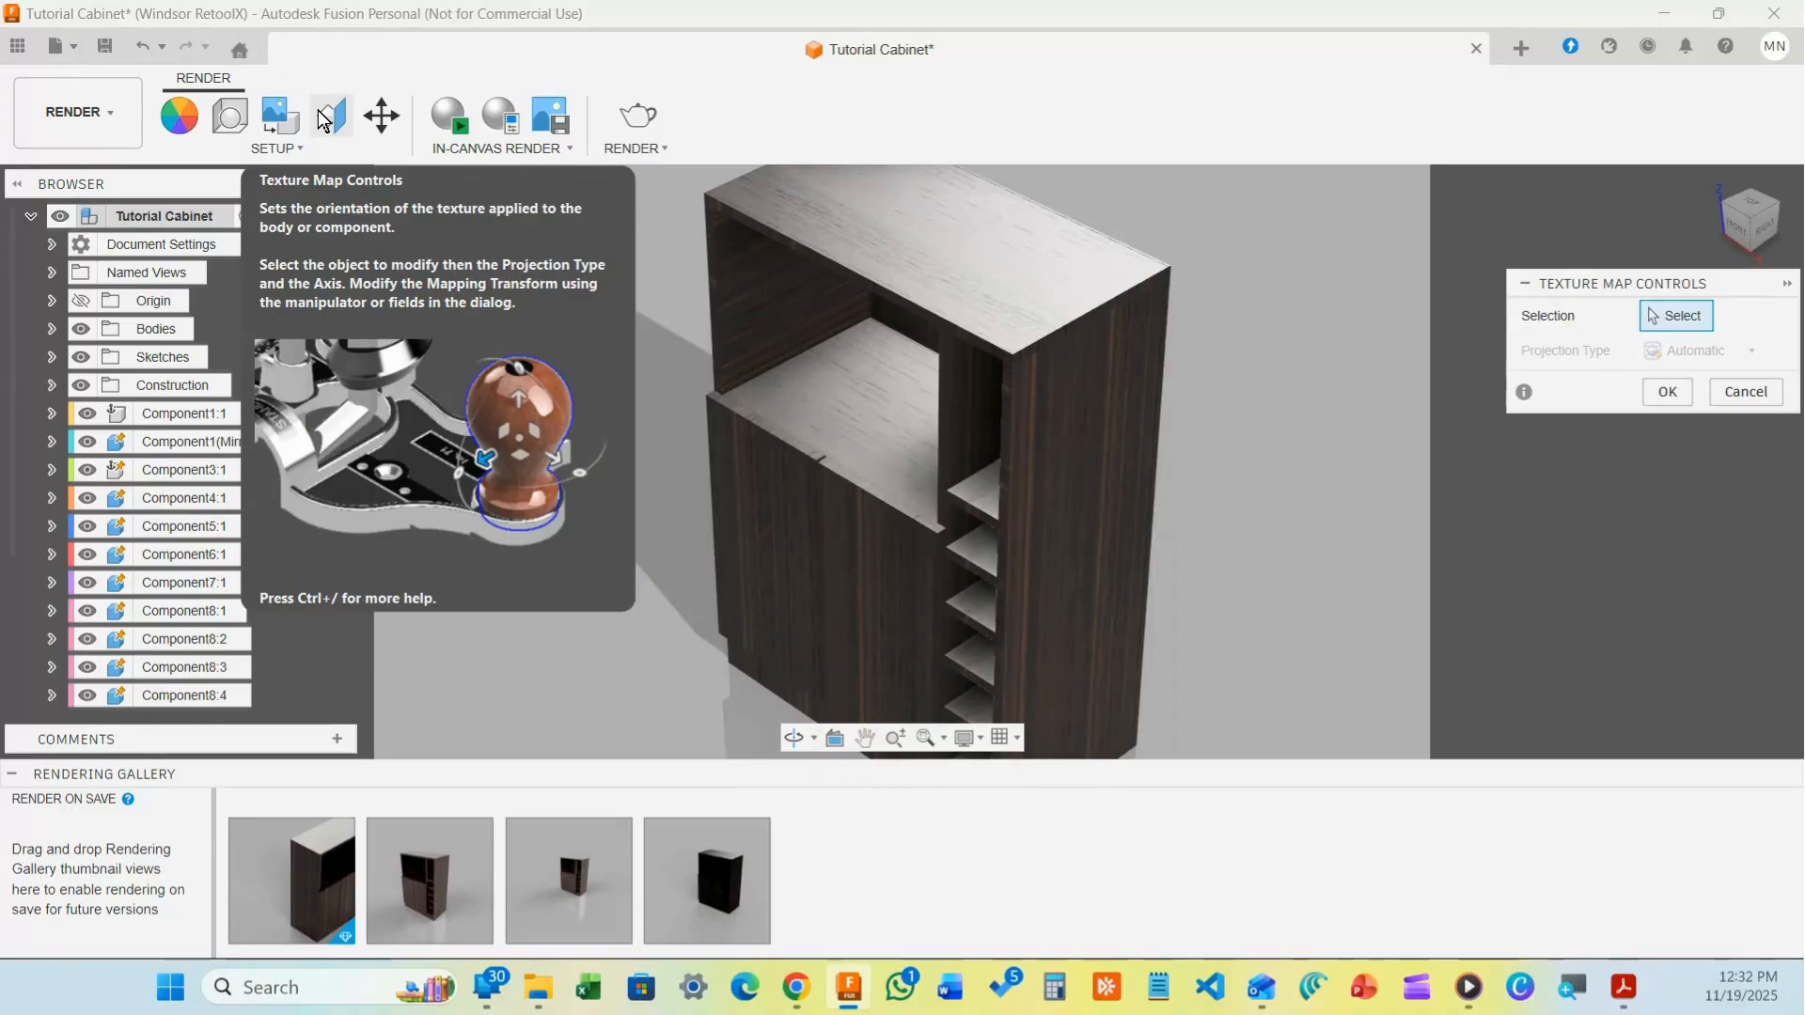
{"action": "scroll", "coordinate": [811, 607], "scroll_direction": "up", "scroll_amount": 5}
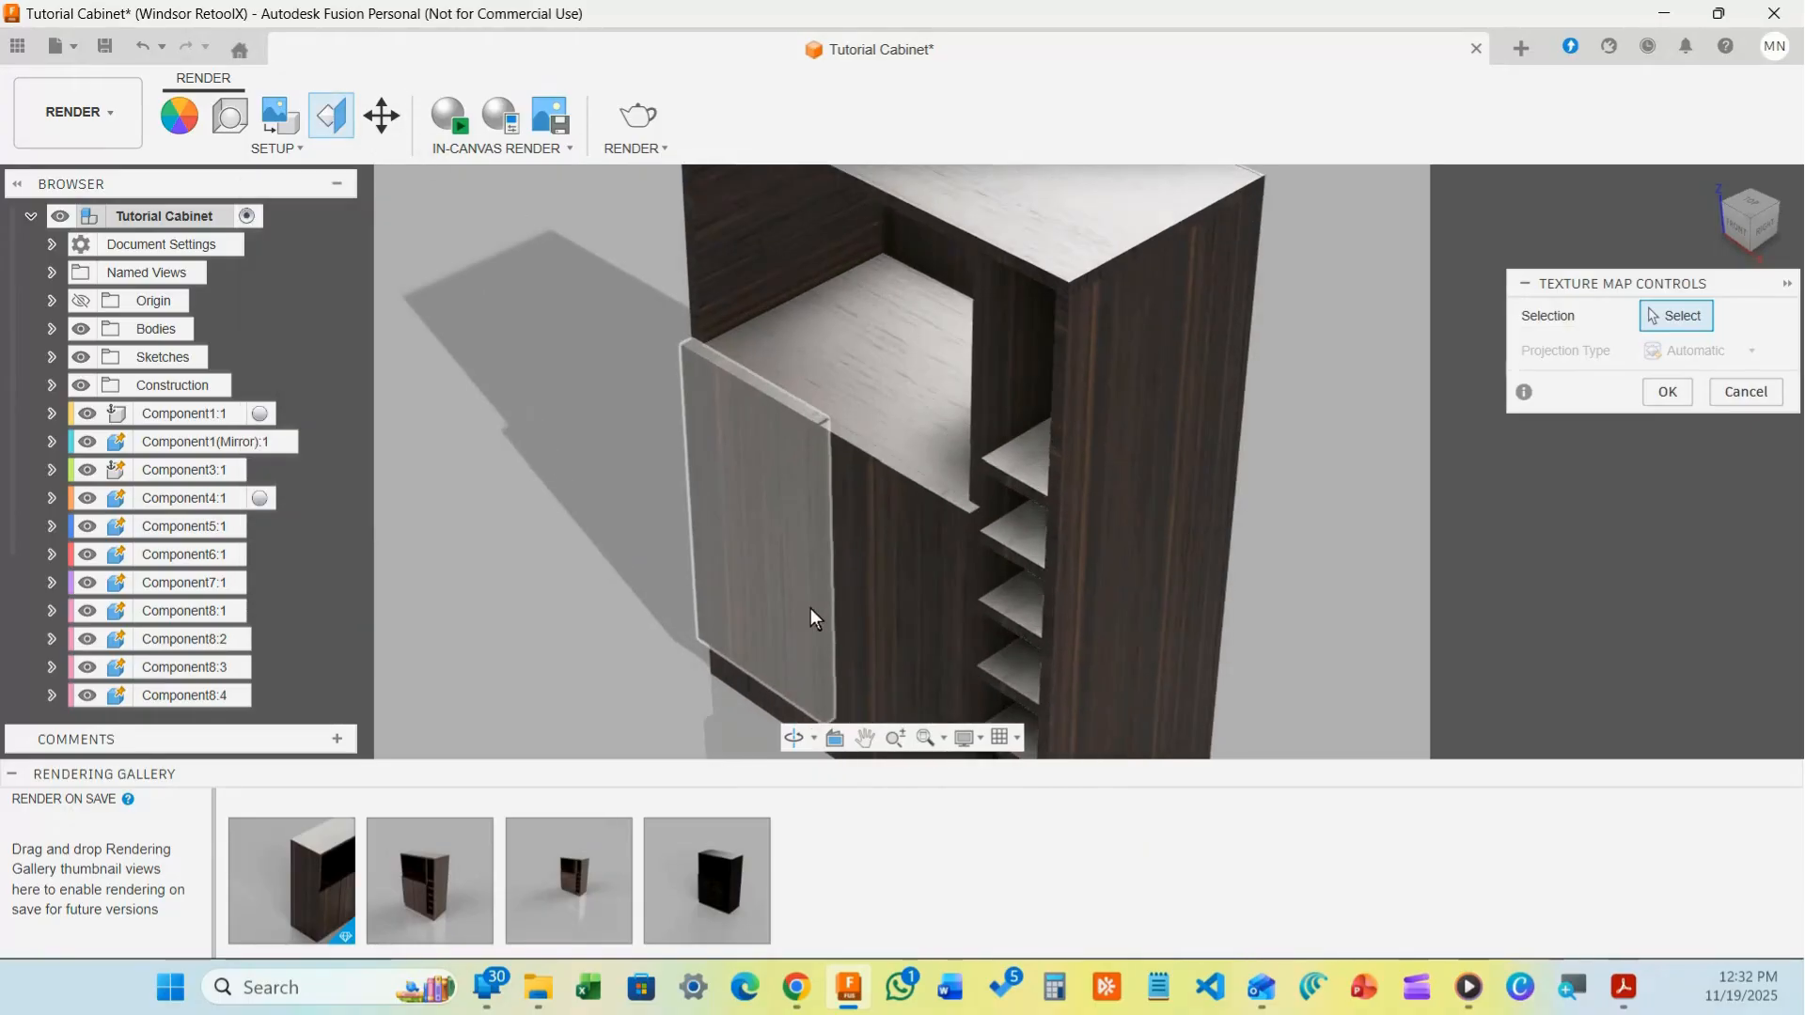
Select the cabinet door and switch its wood texture to Planar projection on a chosen axis
{"action": "left_click", "coordinate": [790, 572]}
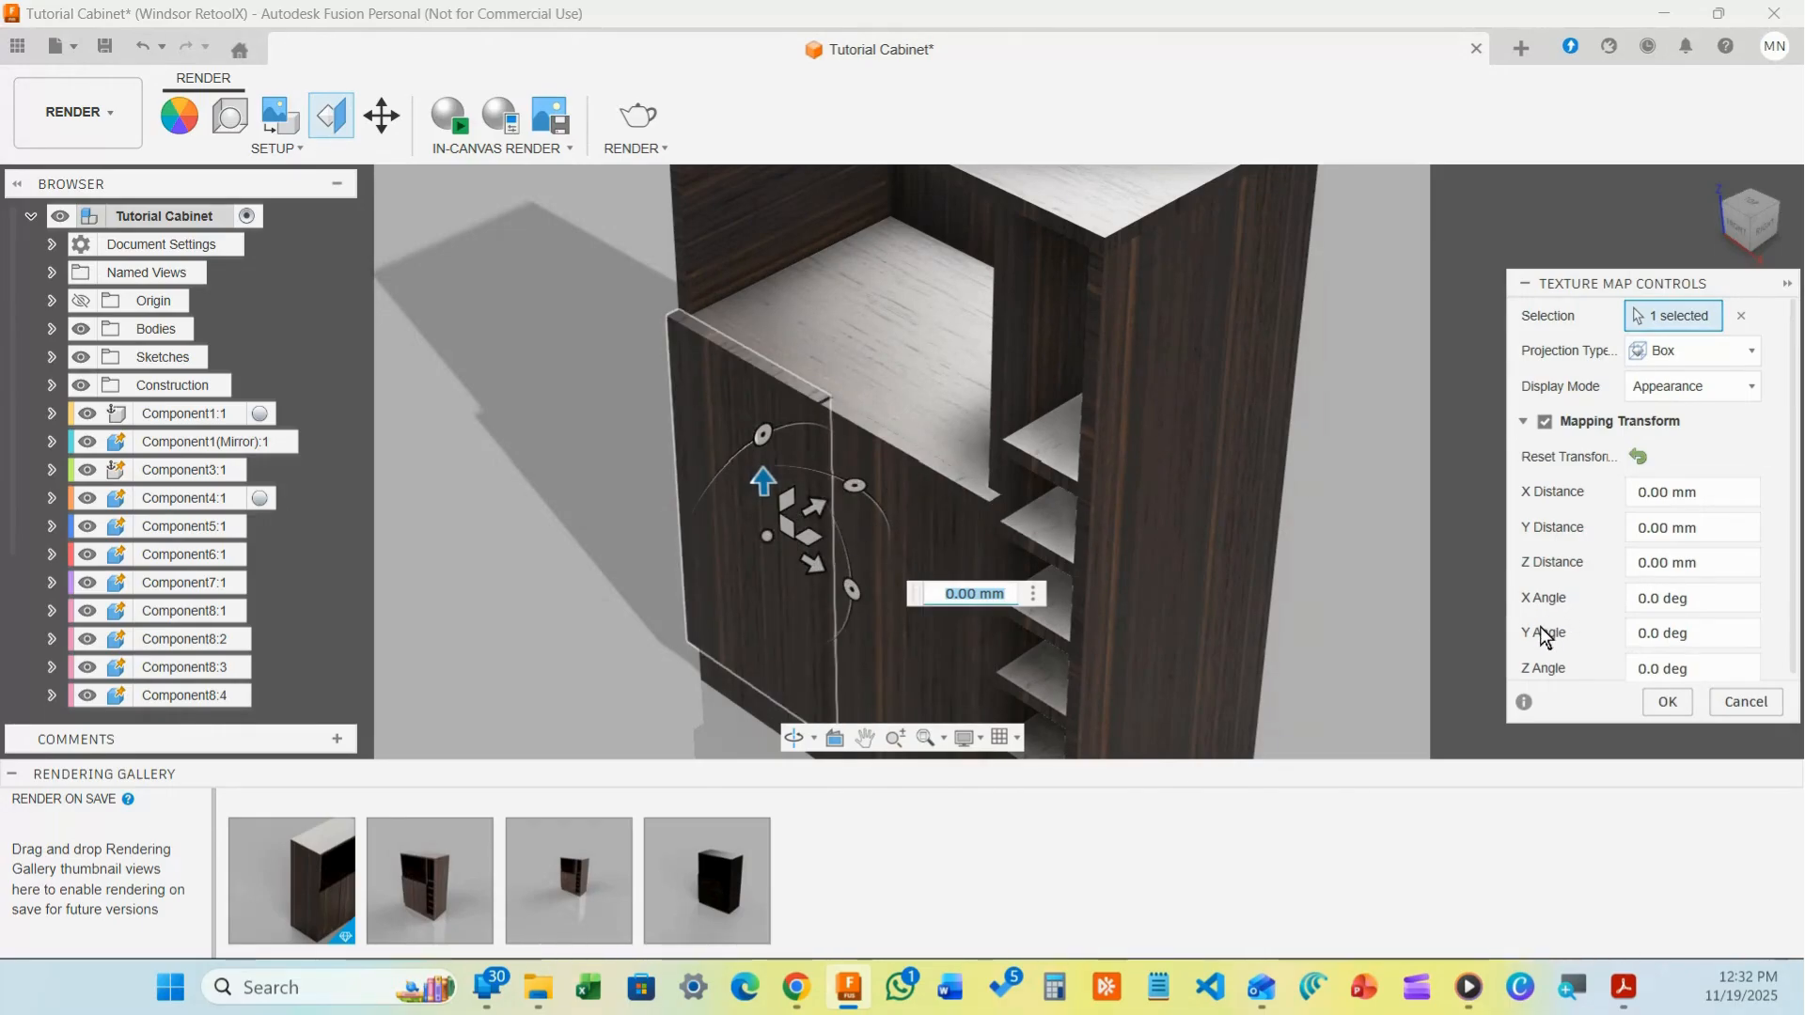
{"action": "left_click", "coordinate": [1703, 354]}
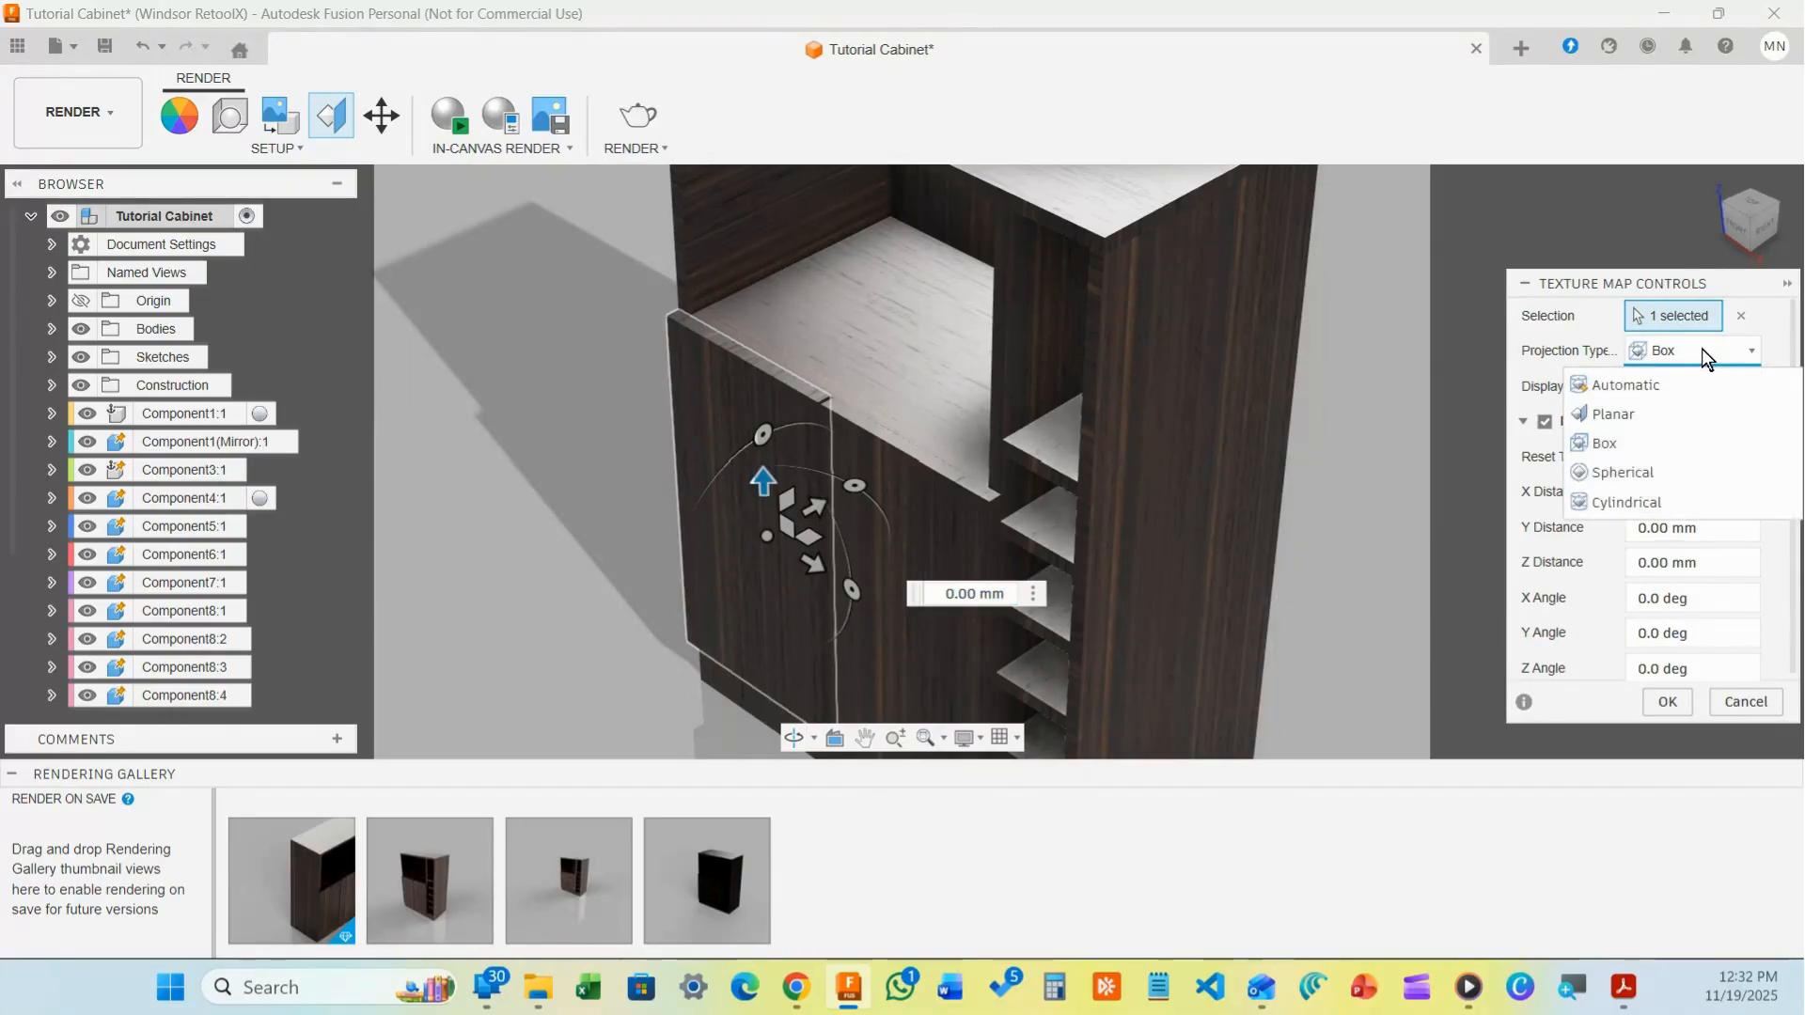
{"action": "left_click", "coordinate": [1655, 413]}
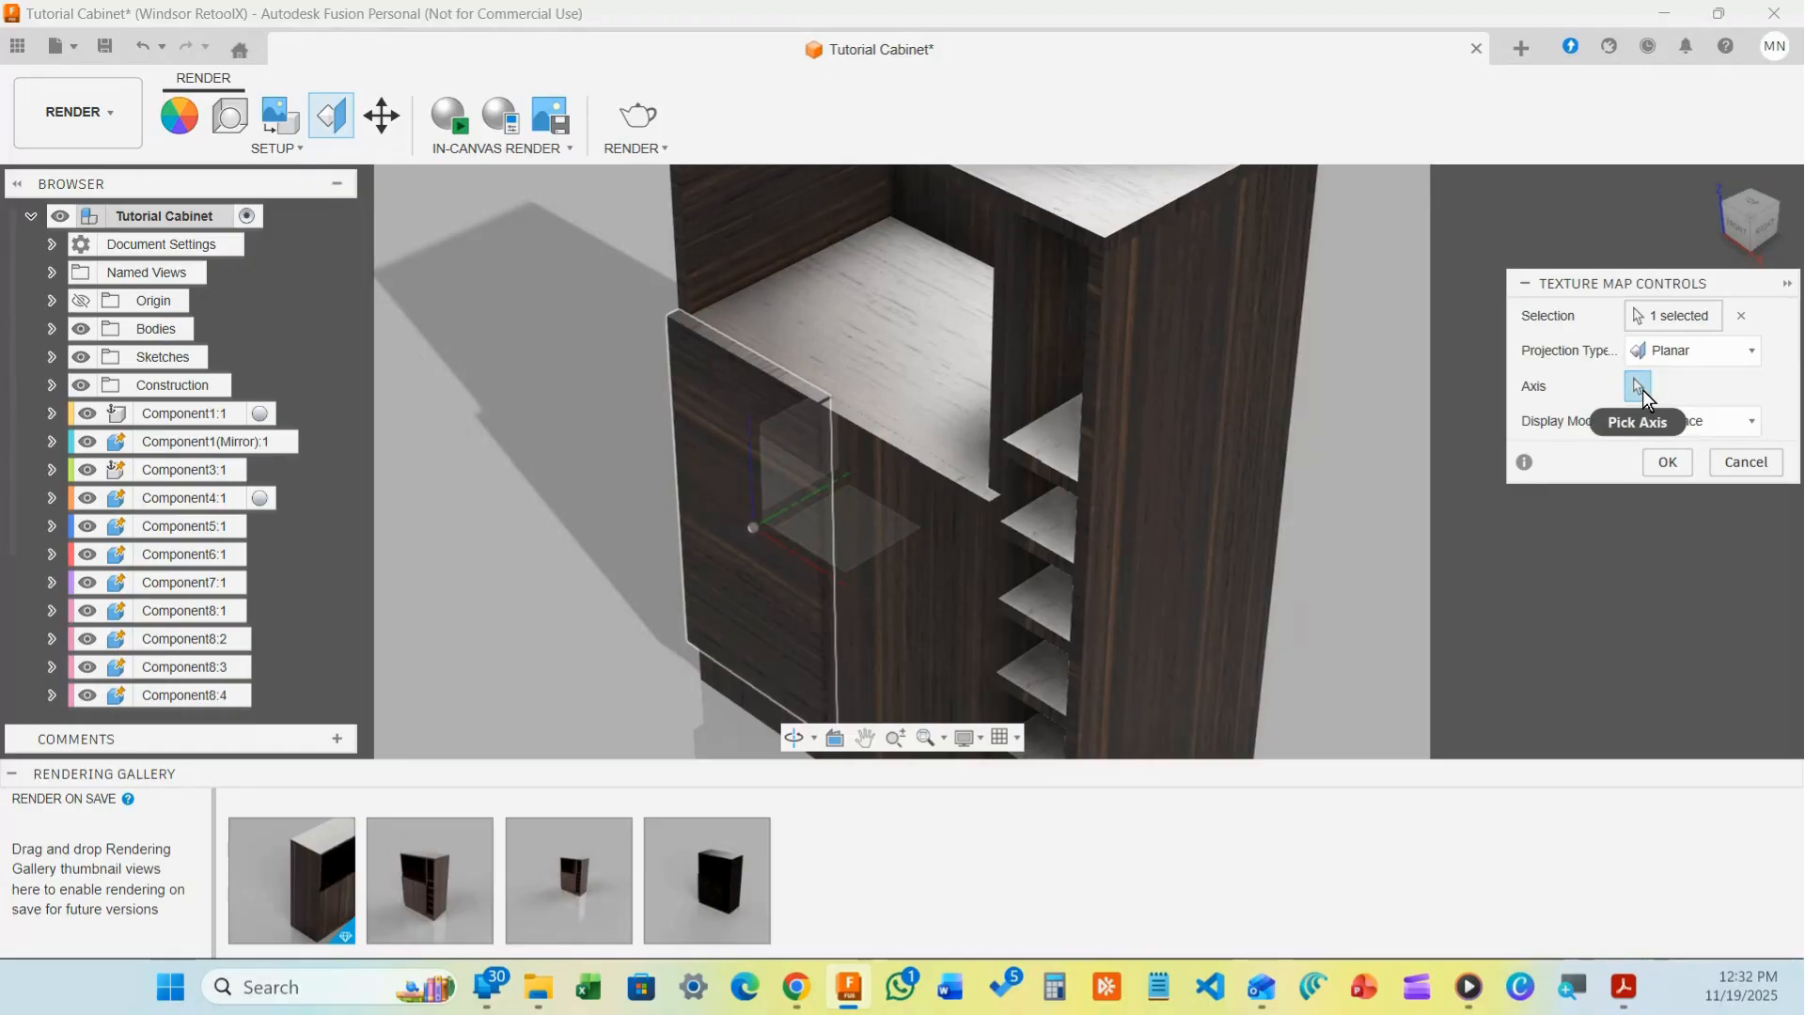
{"action": "left_click", "coordinate": [803, 506]}
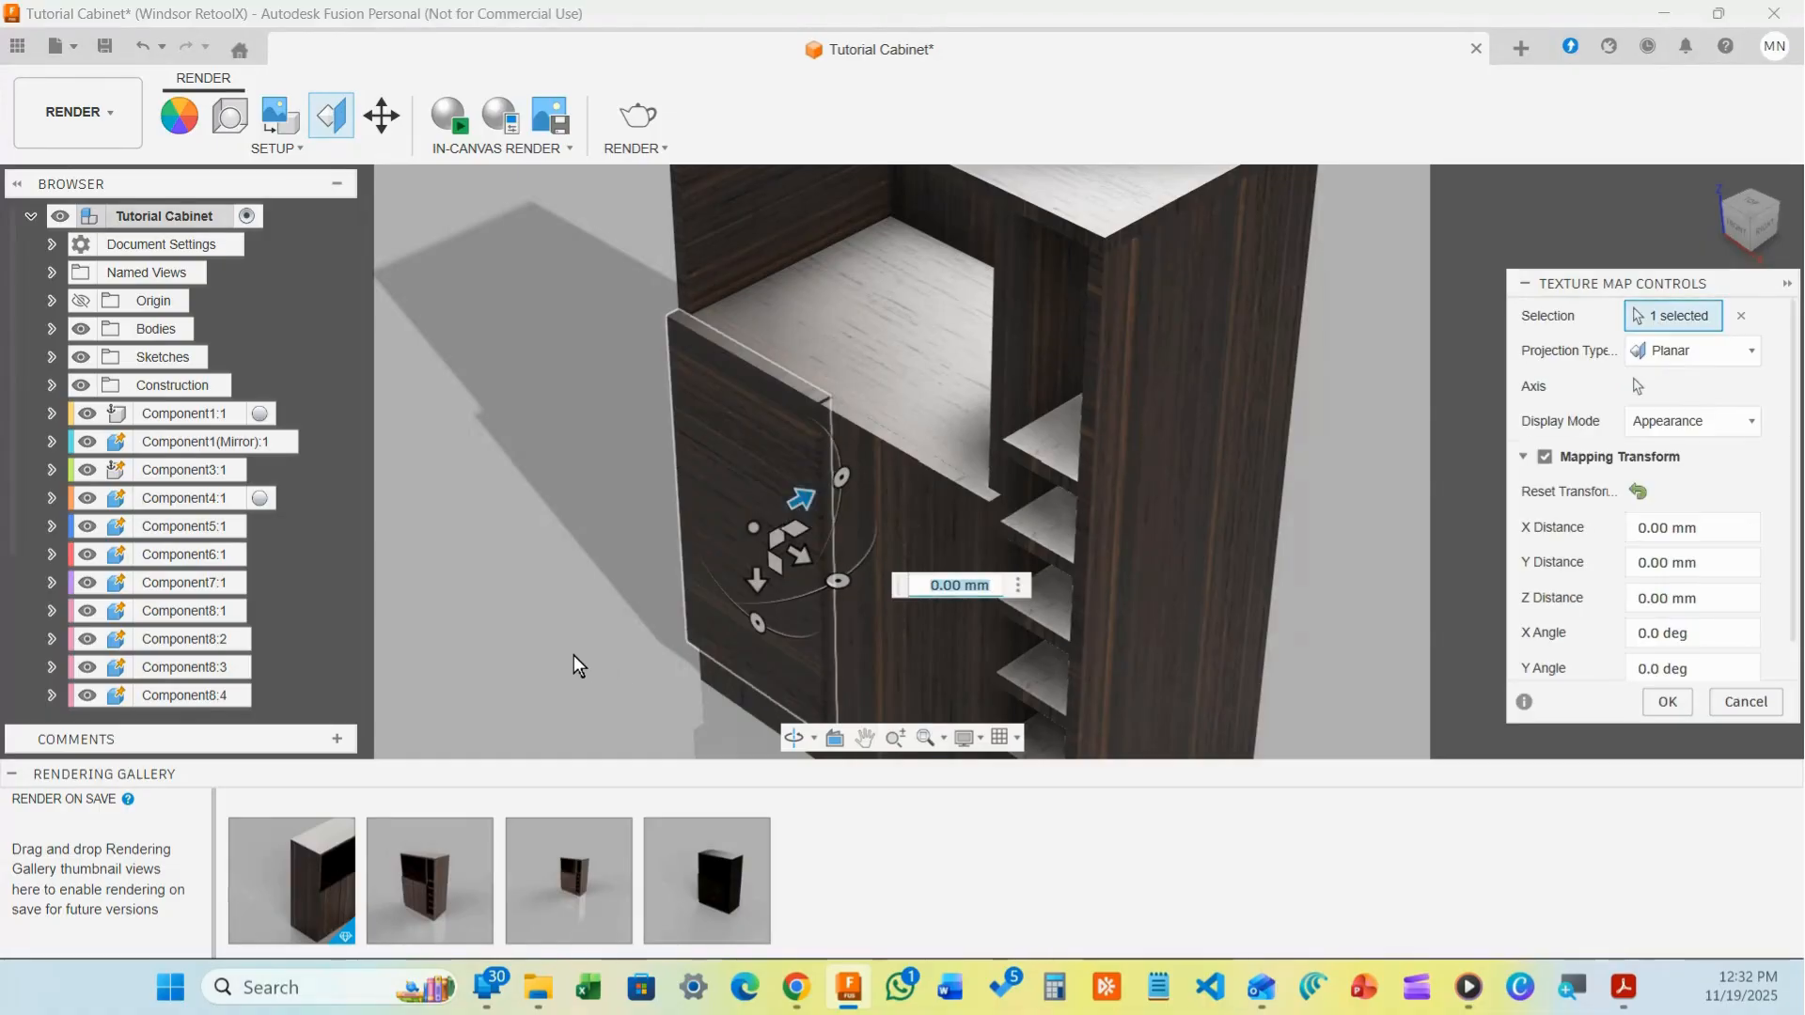
Rotate the door's wood grain to -90° and offset it -10 mm in Z and -180 mm in Y
{"action": "left_click", "coordinate": [763, 626]}
{"action": "left_click_drag", "start_coordinate": [806, 610], "coordinate": [823, 568]}
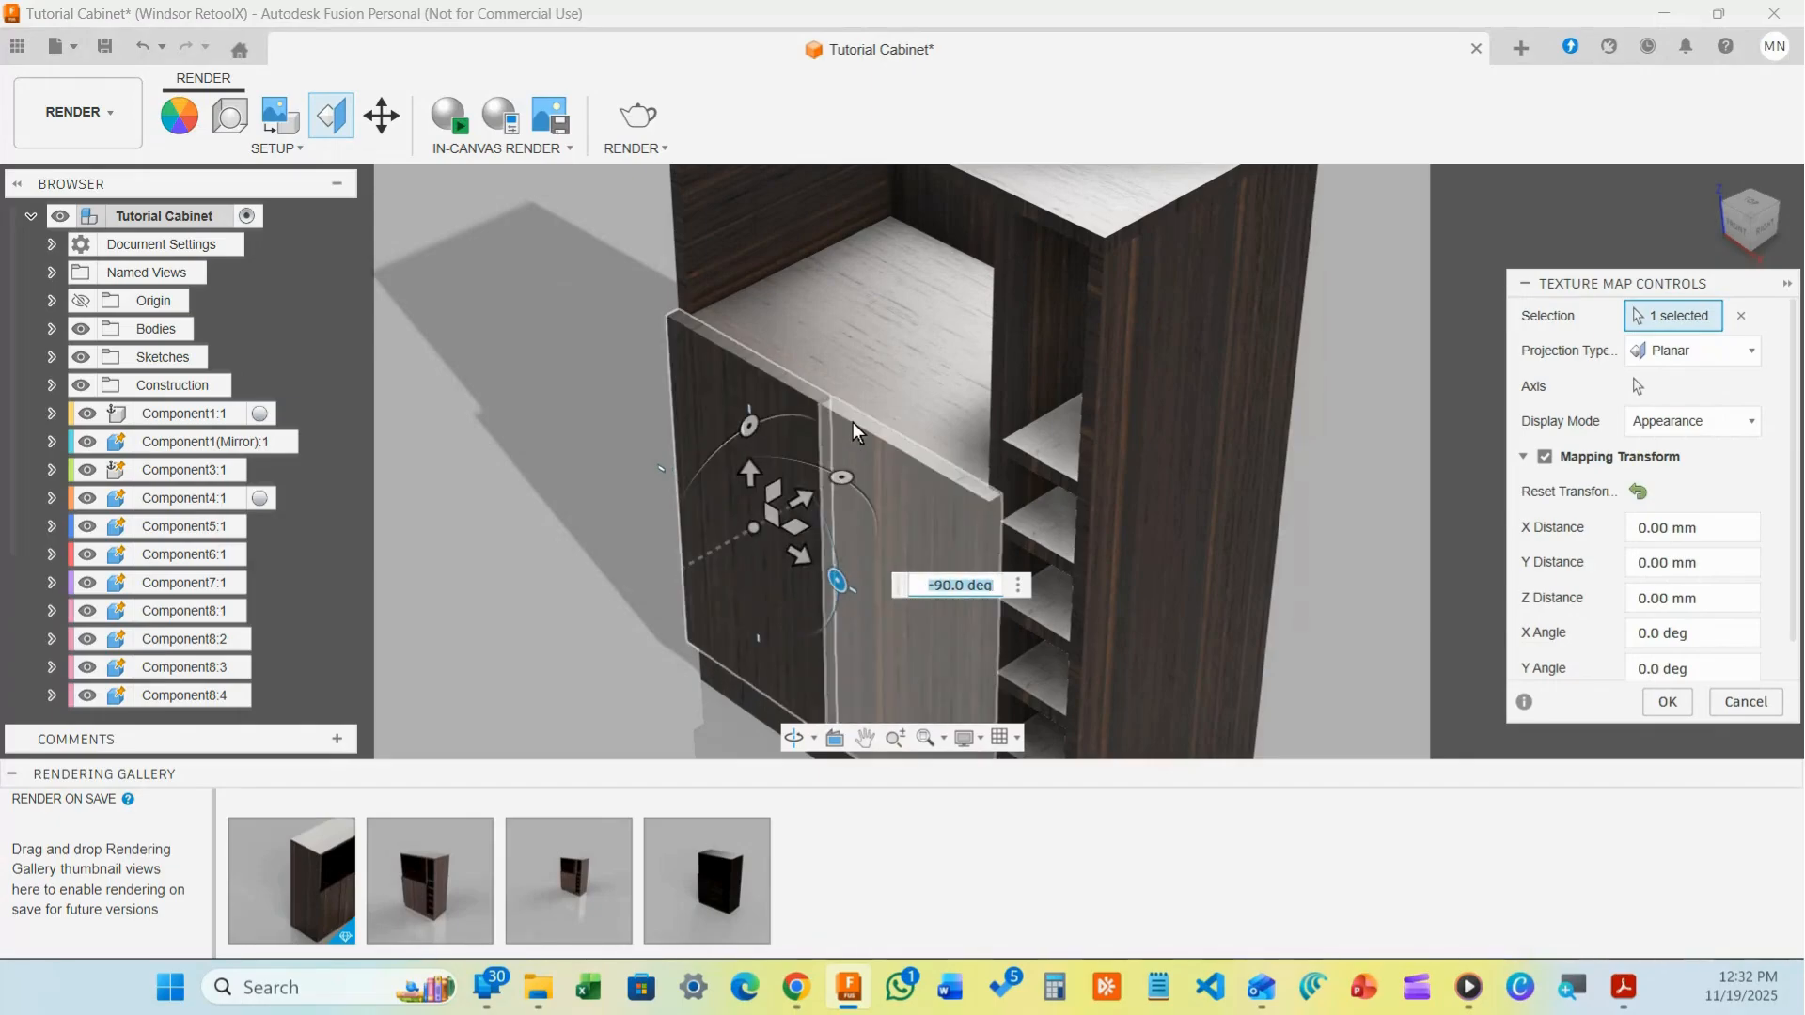
{"action": "scroll", "coordinate": [846, 425], "scroll_direction": "up", "scroll_amount": 5}
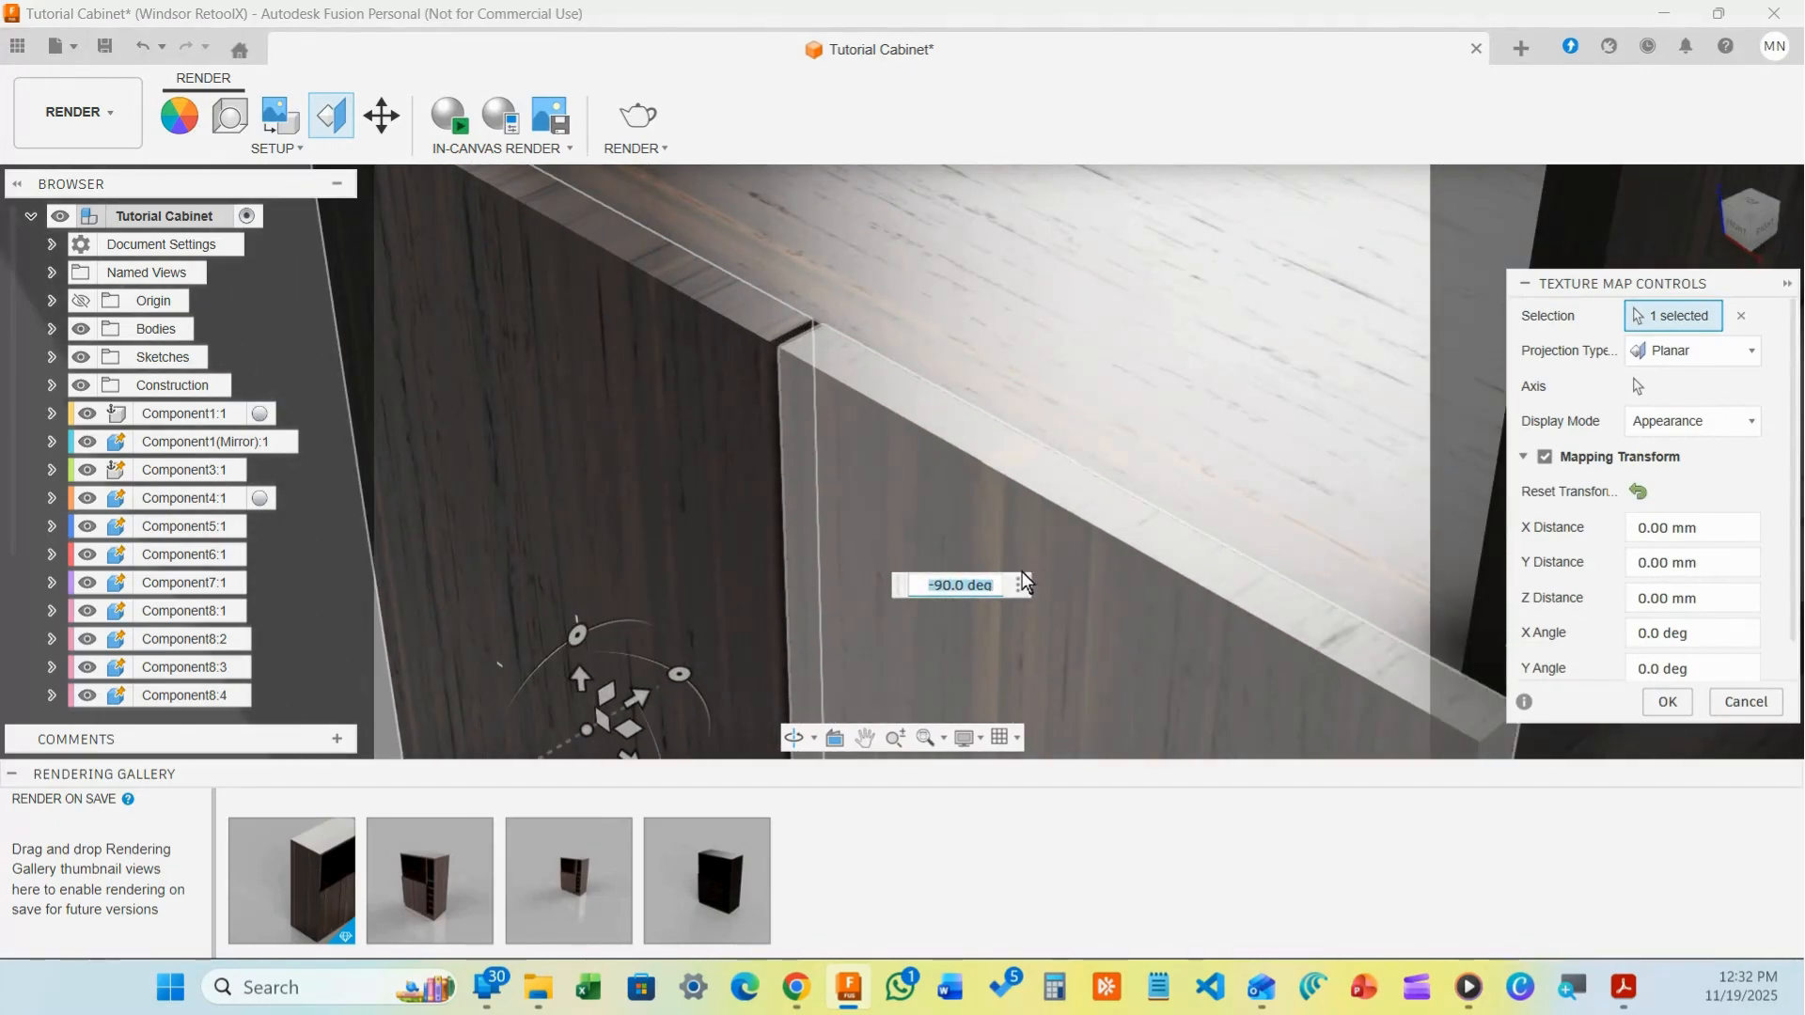
{"action": "scroll", "coordinate": [769, 600], "scroll_direction": "down", "scroll_amount": 5}
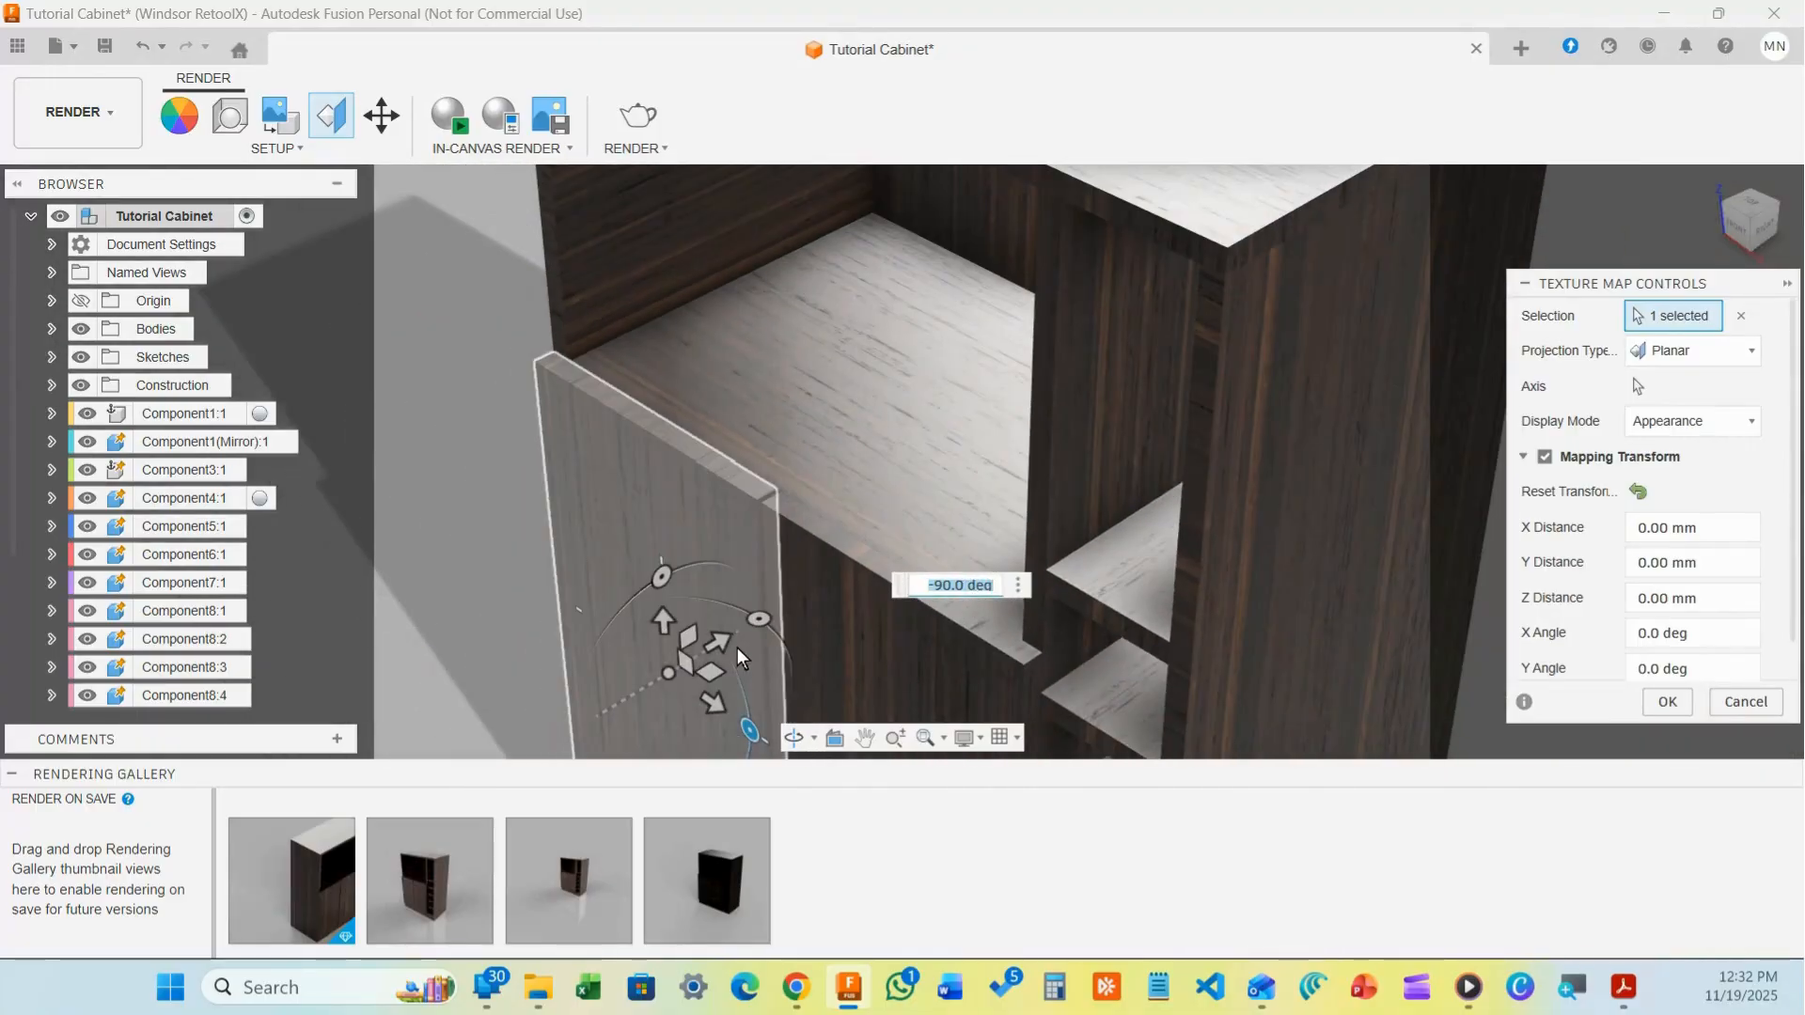
{"action": "left_click_drag", "start_coordinate": [737, 649], "coordinate": [671, 669]}
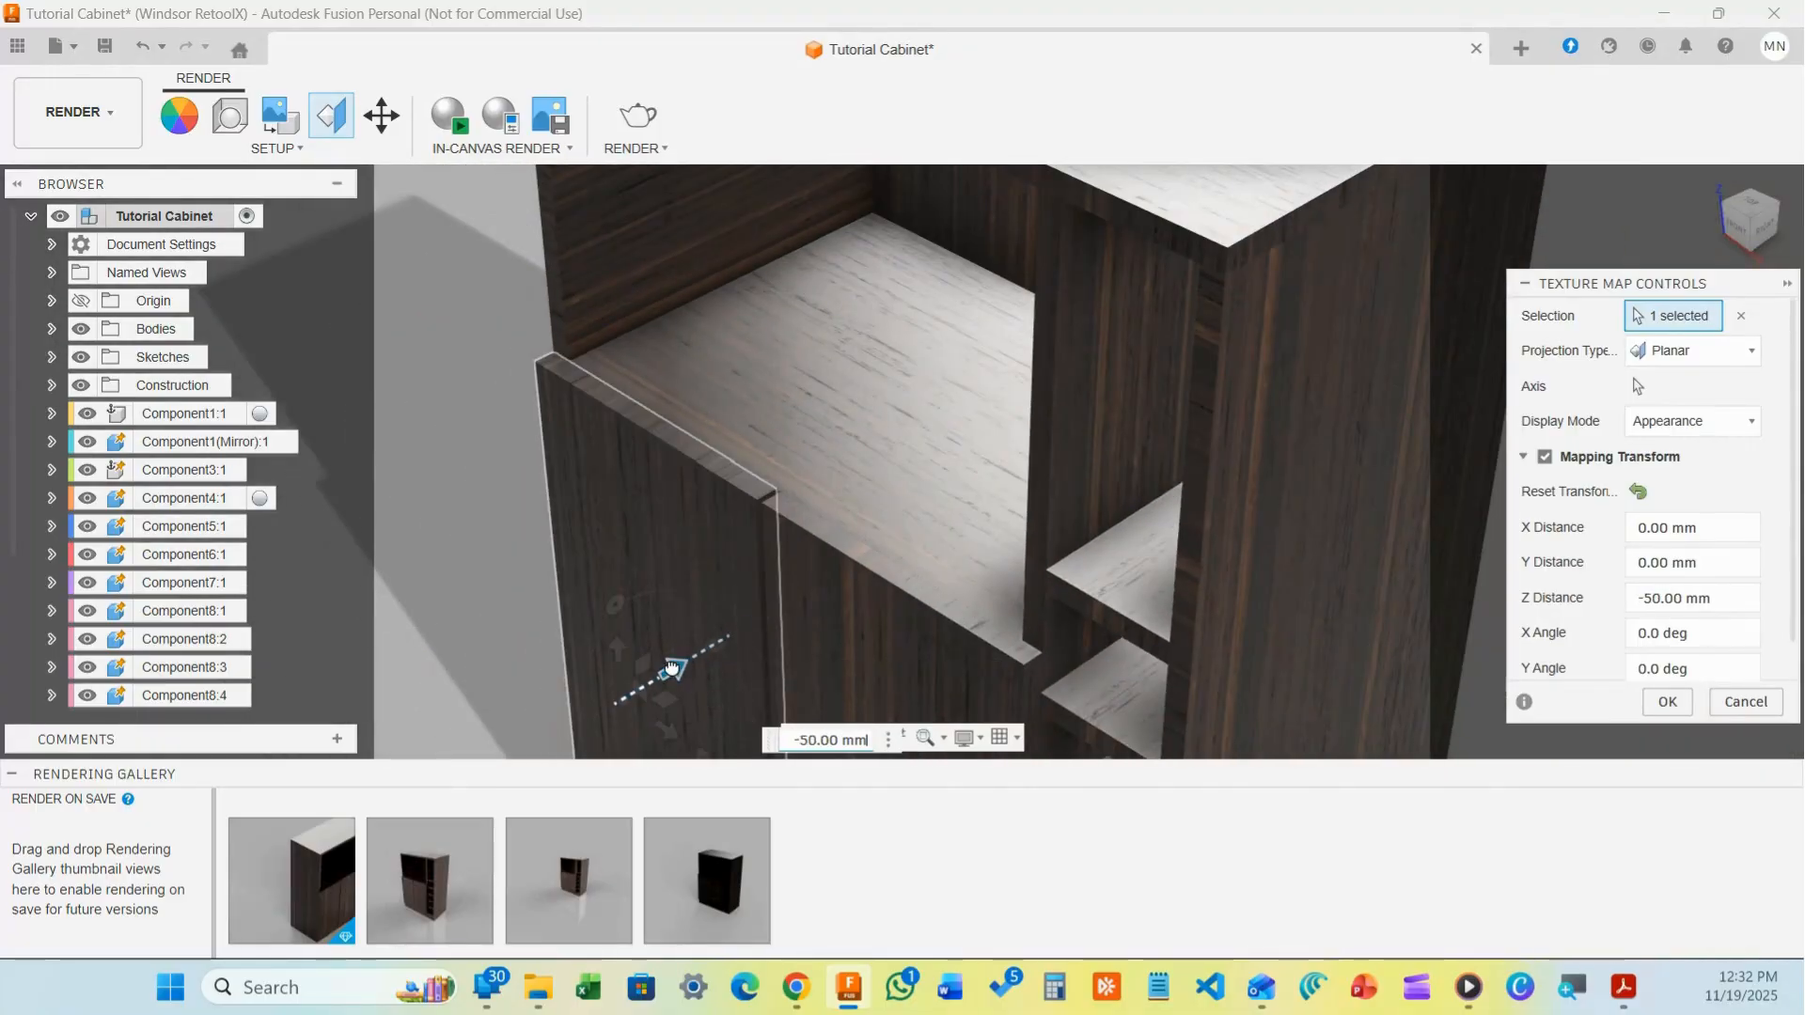
{"action": "scroll", "coordinate": [696, 605], "scroll_direction": "down", "scroll_amount": 2}
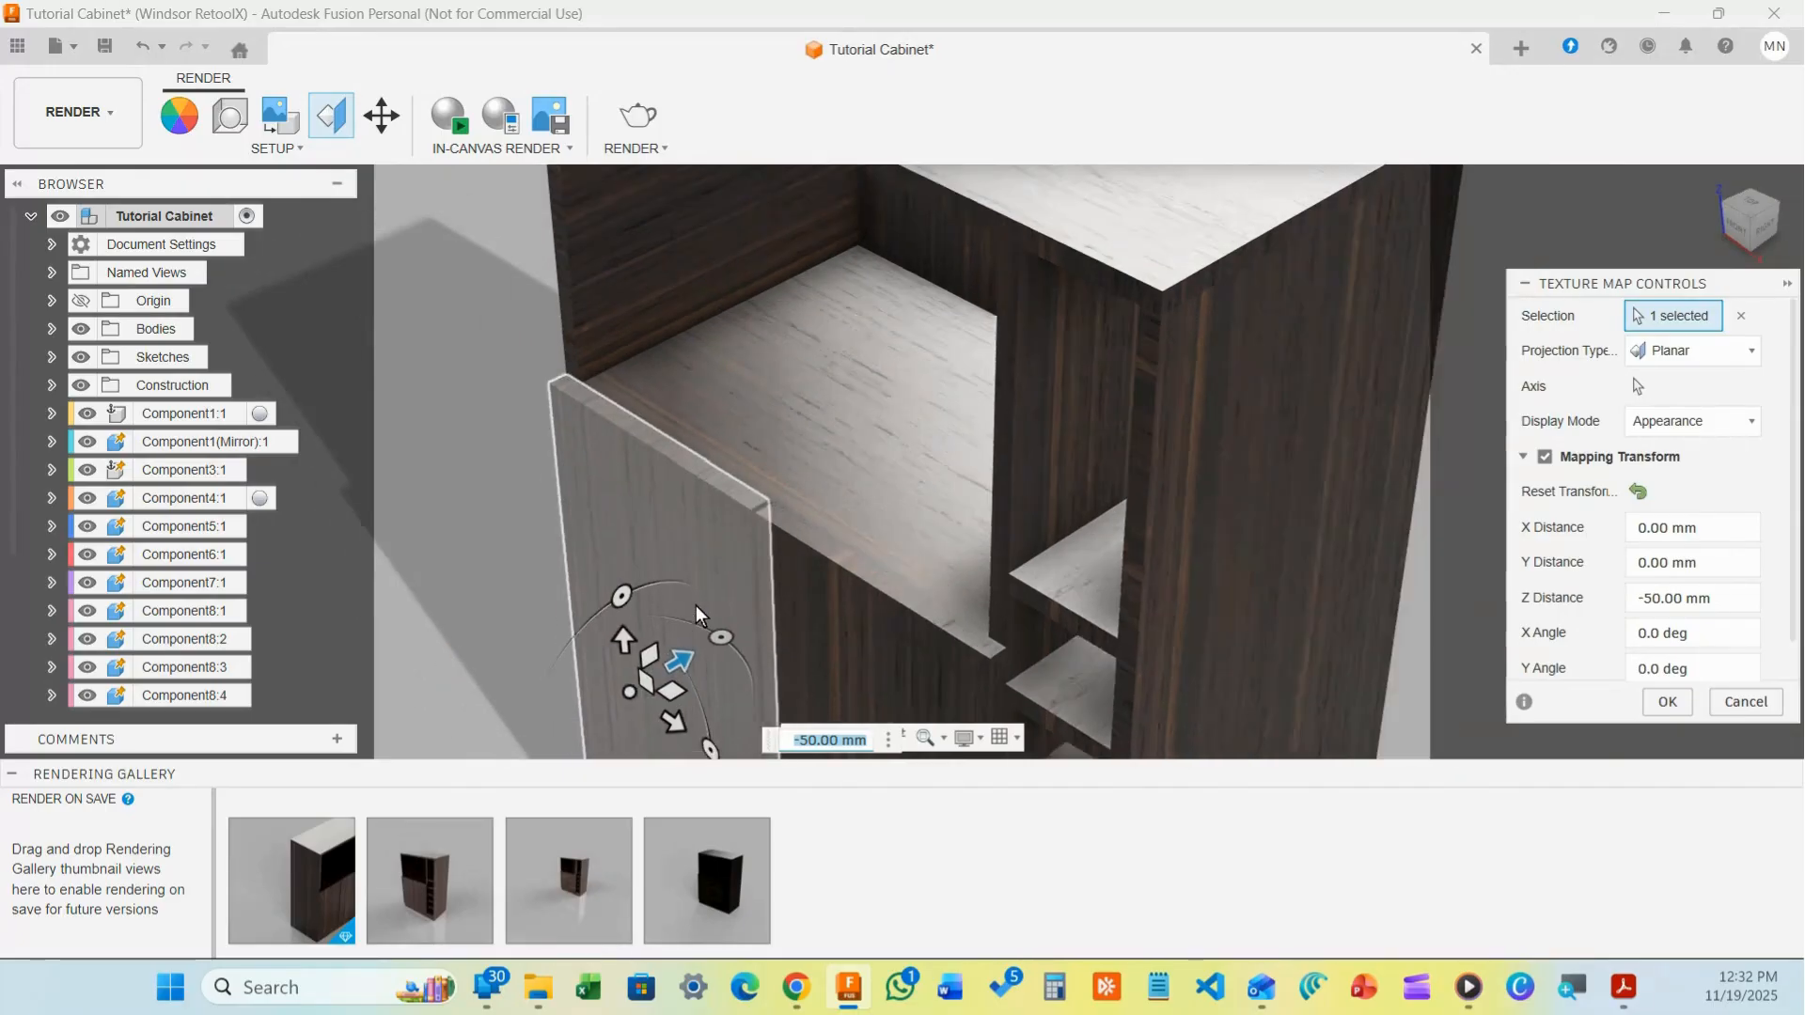
{"action": "scroll", "coordinate": [696, 605], "scroll_direction": "down", "scroll_amount": 2}
{"action": "scroll", "coordinate": [701, 620], "scroll_direction": "up", "scroll_amount": 5}
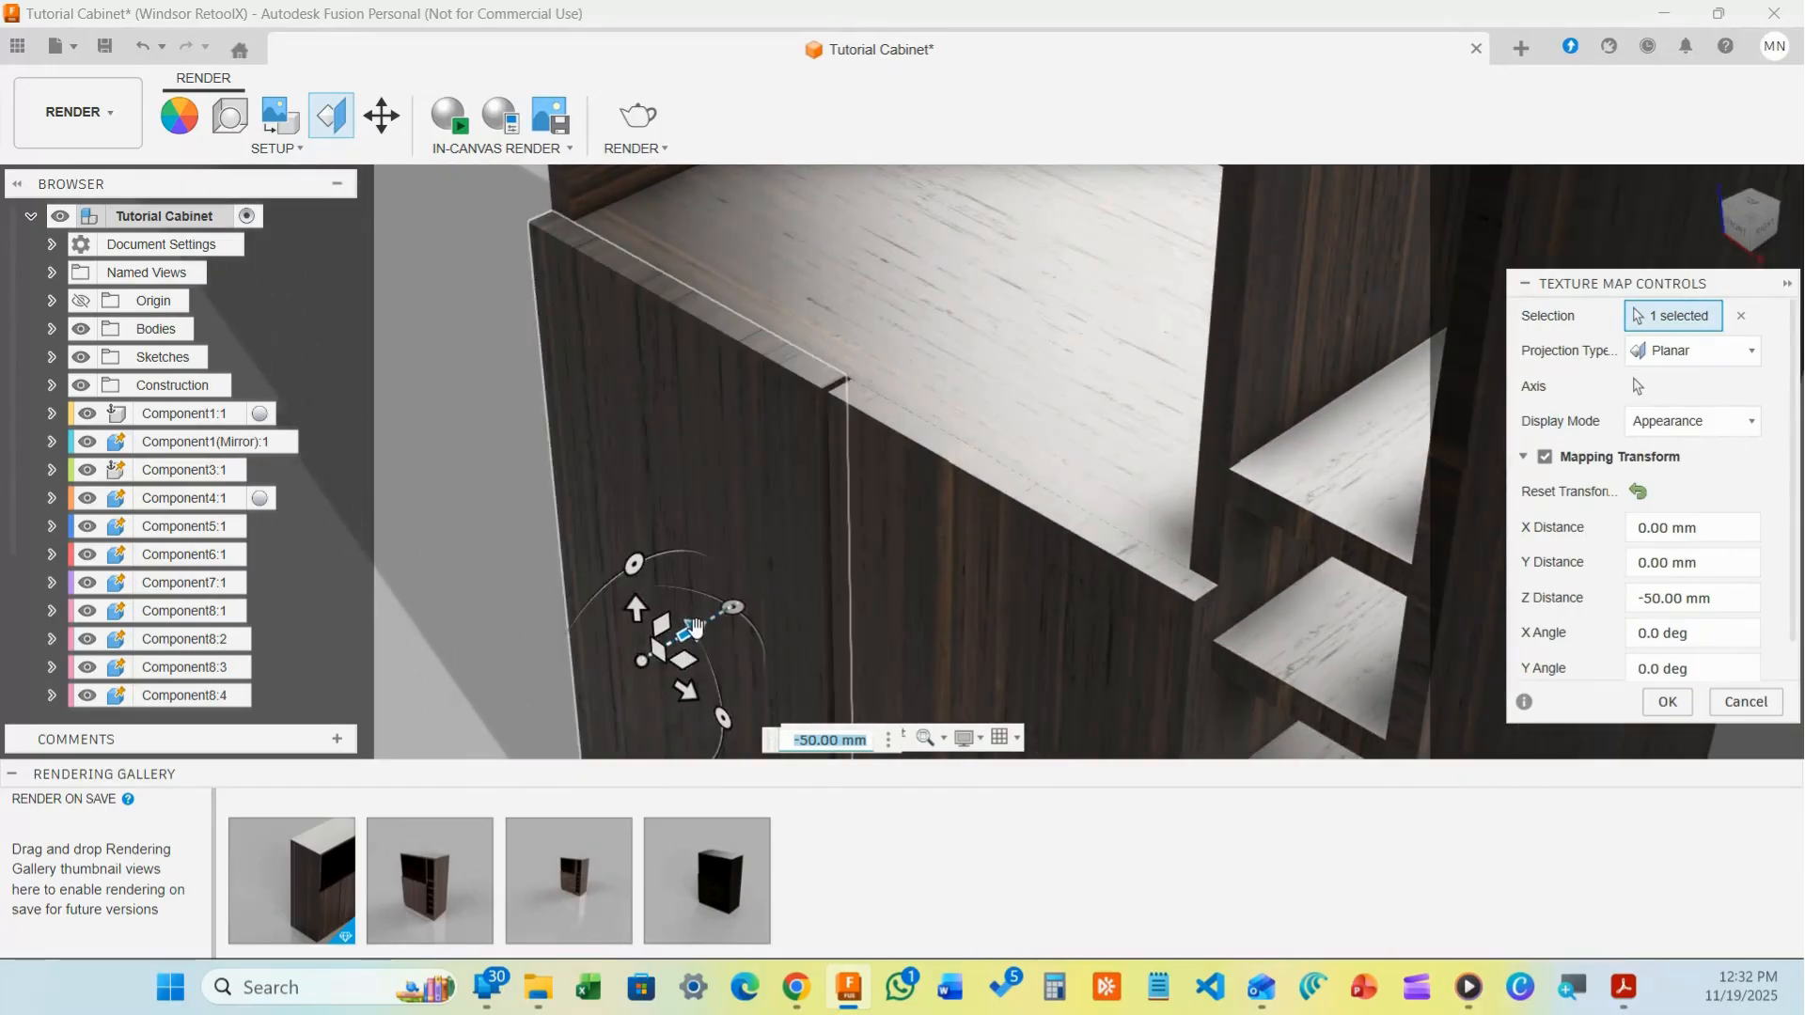
{"action": "left_click_drag", "start_coordinate": [696, 628], "coordinate": [738, 604]}
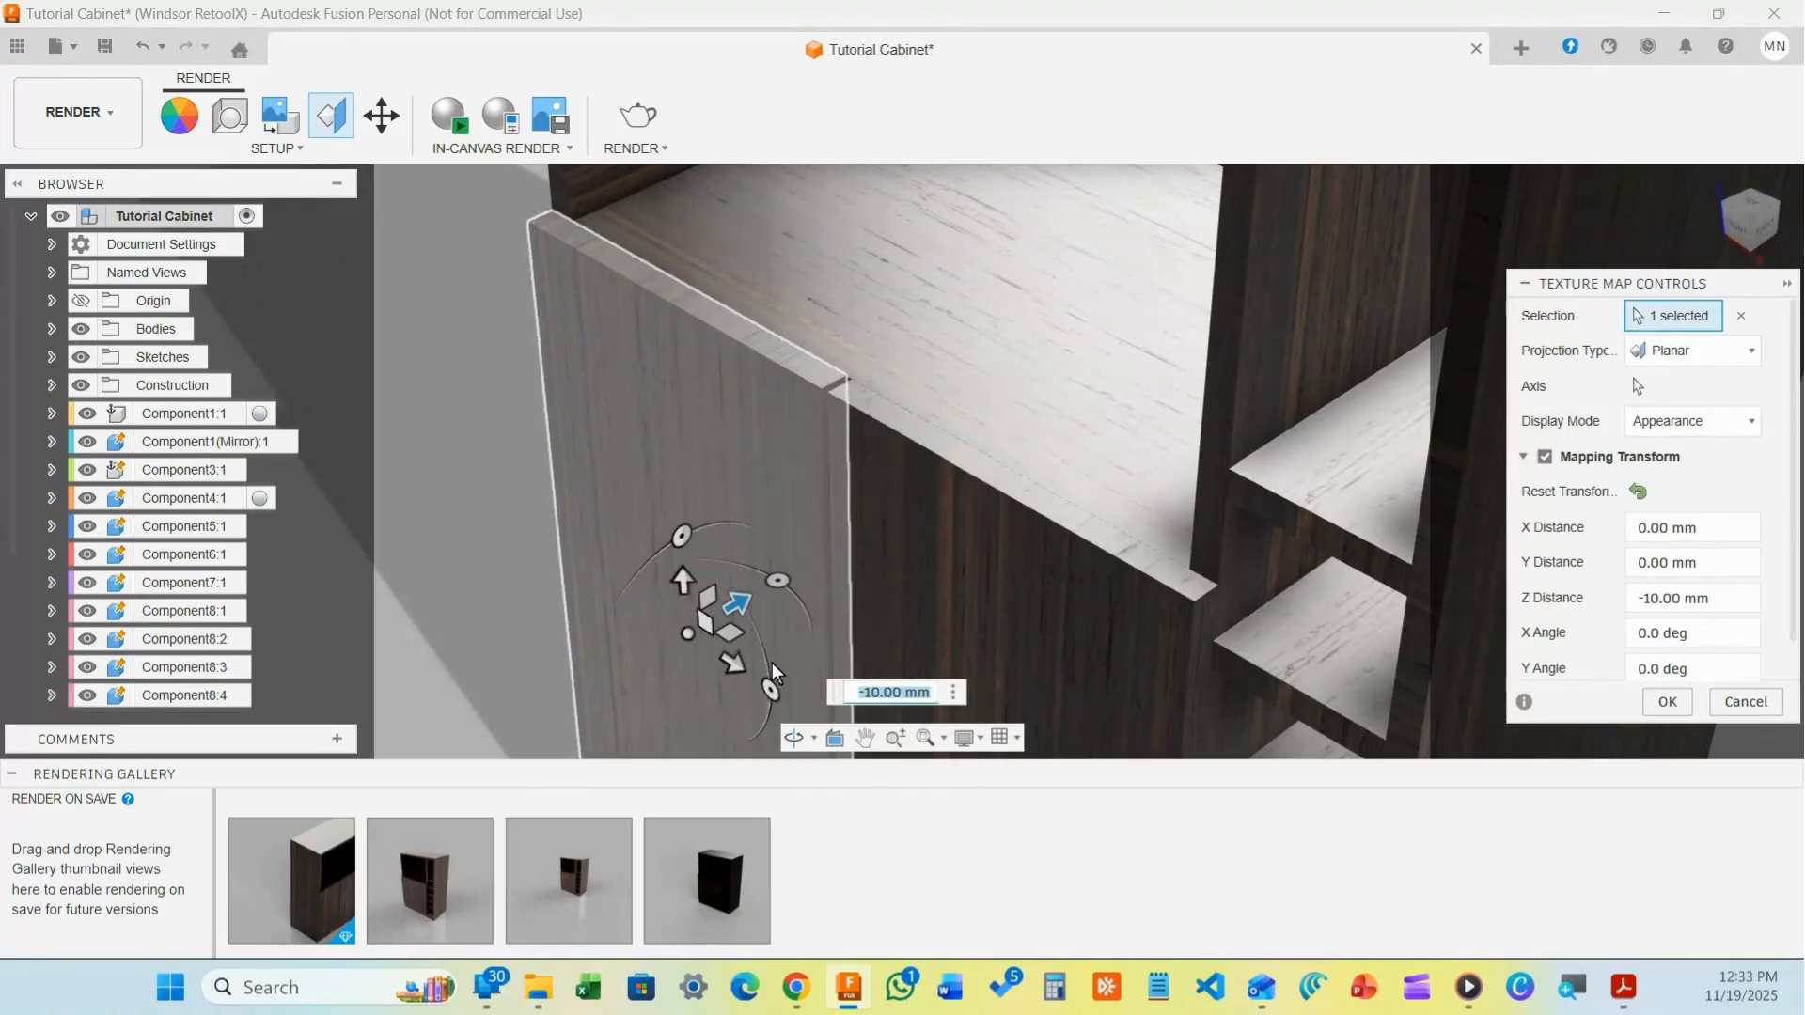
{"action": "left_click_drag", "start_coordinate": [735, 663], "coordinate": [483, 663]}
{"action": "scroll", "coordinate": [569, 540], "scroll_direction": "down", "scroll_amount": 3}
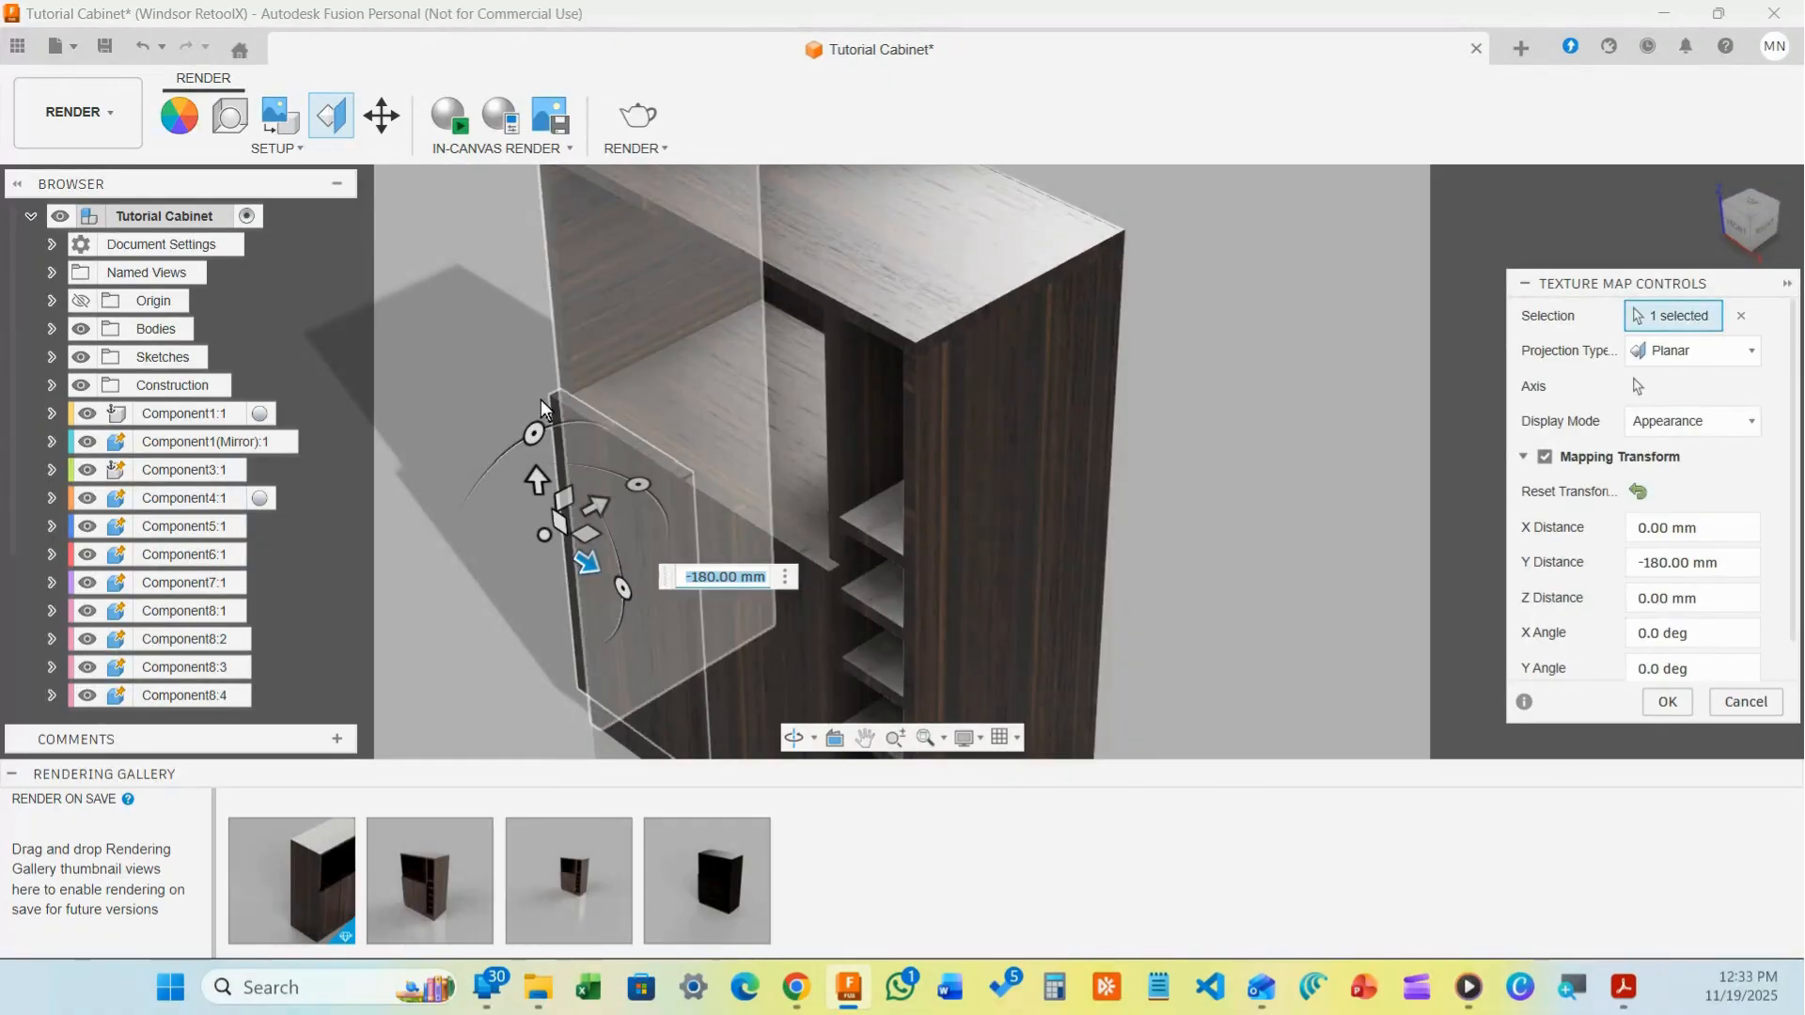
{"action": "left_click", "coordinate": [757, 555]}
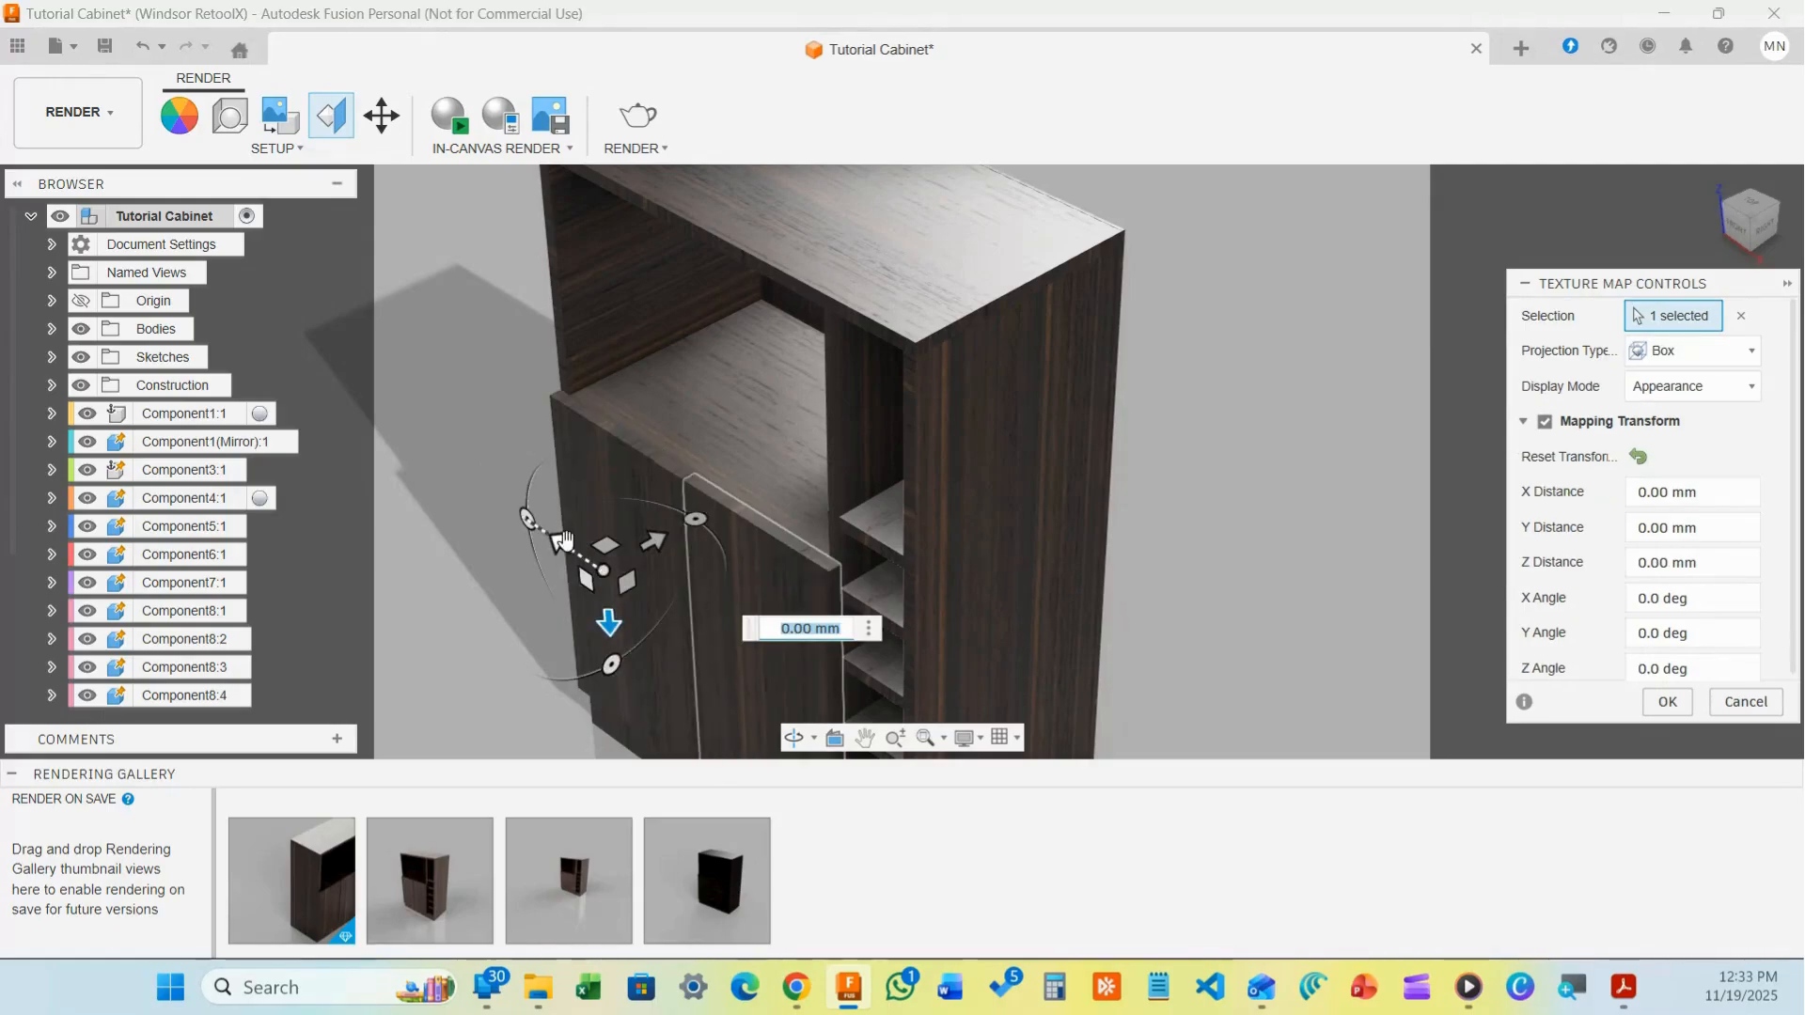
Slide the left door's texture along X, switch it to Cylindrical projection, rotate it slightly, and confirm
{"action": "left_click_drag", "start_coordinate": [561, 544], "coordinate": [604, 575]}
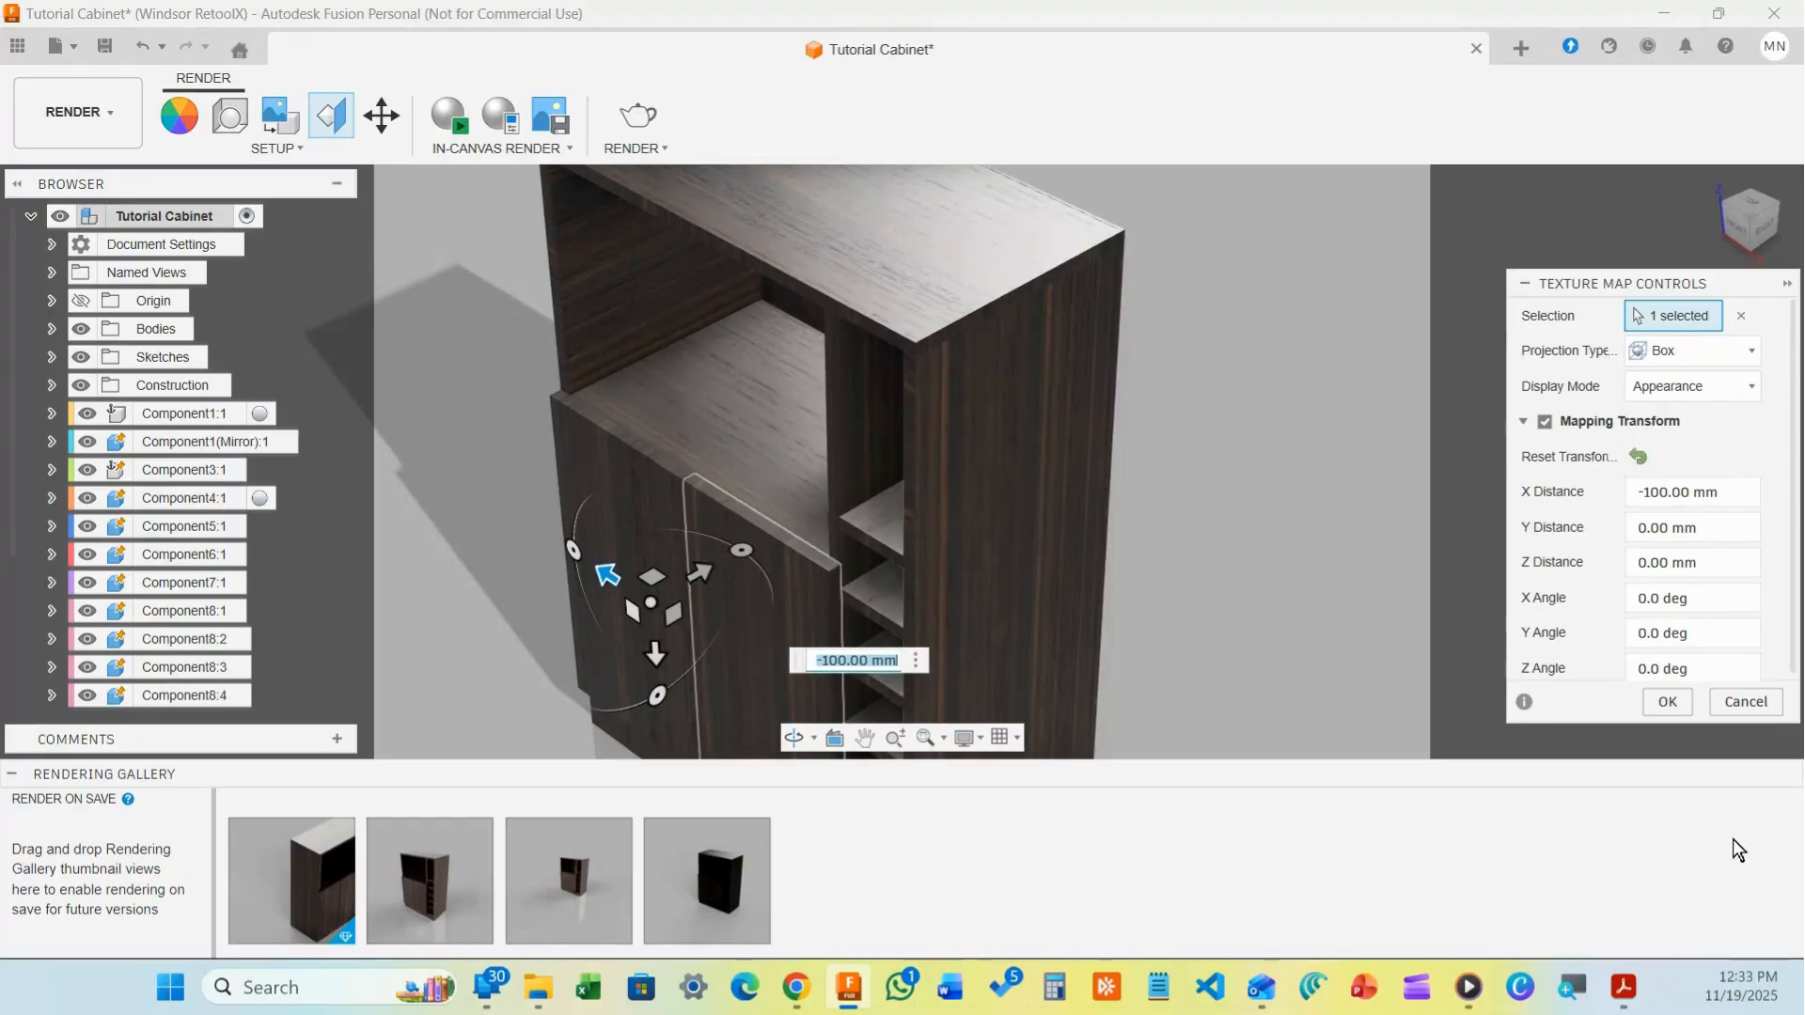
{"action": "left_click", "coordinate": [1697, 348]}
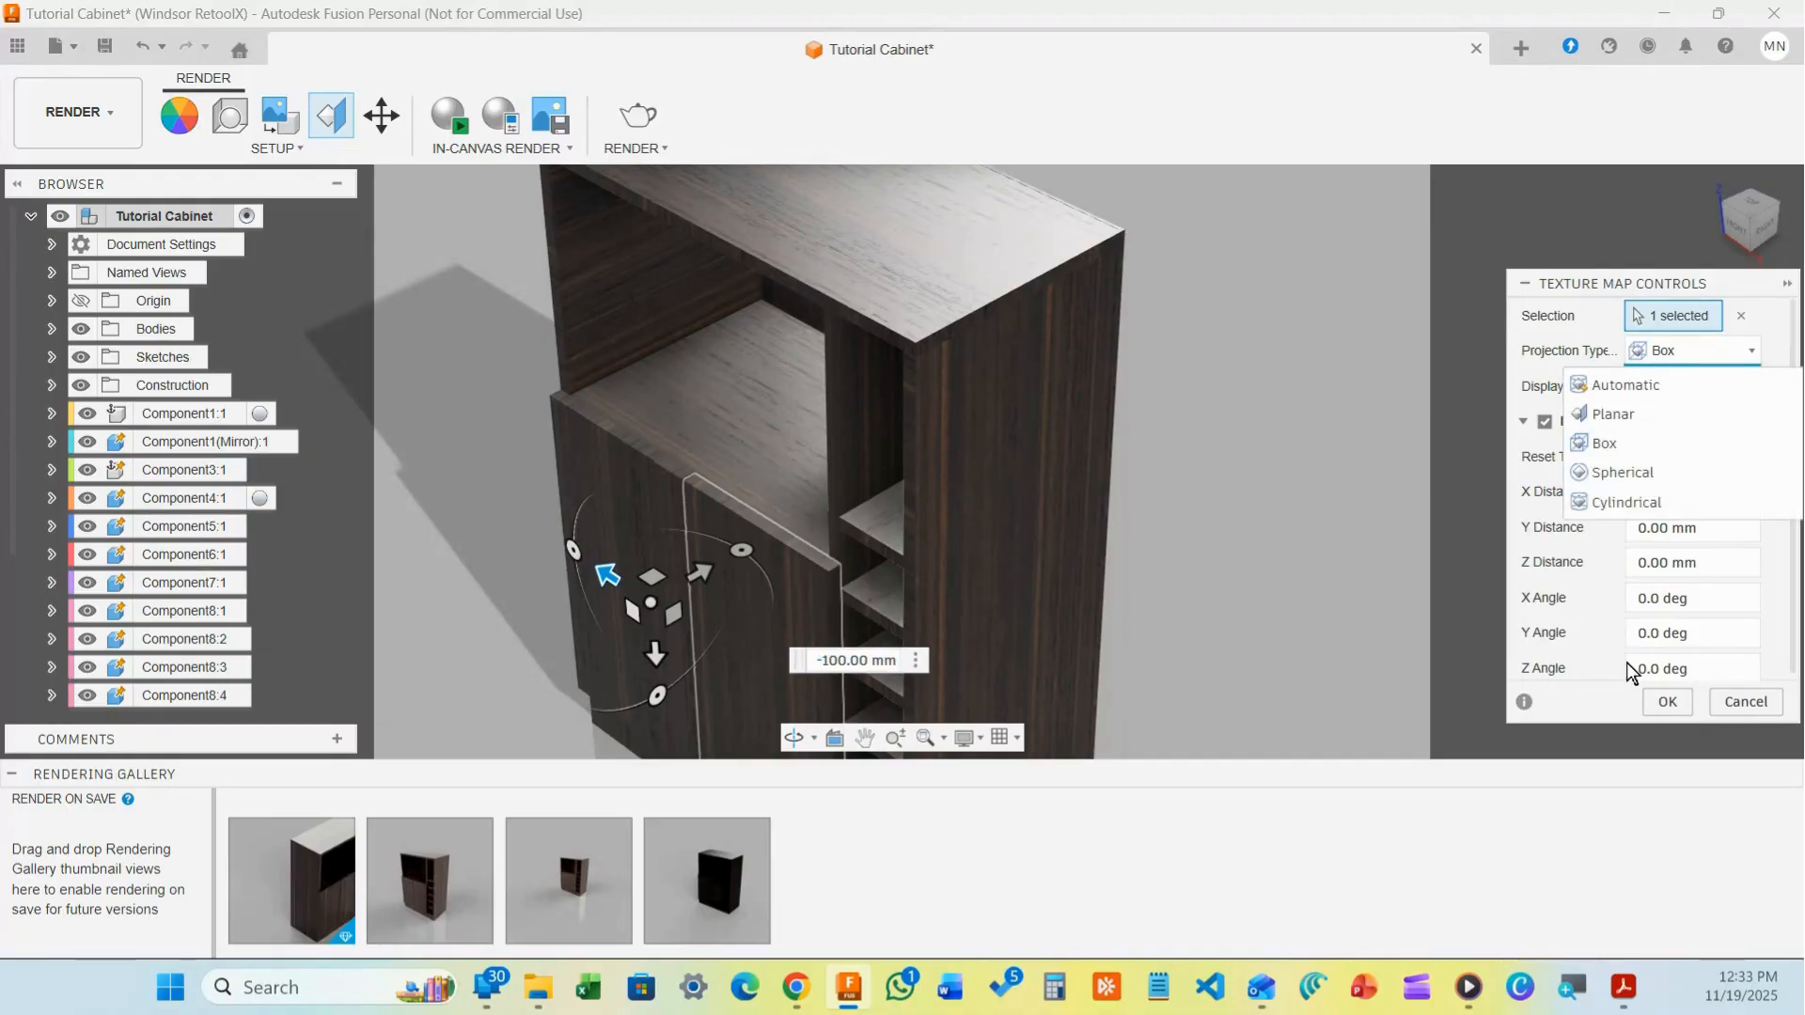
{"action": "left_click", "coordinate": [1645, 501]}
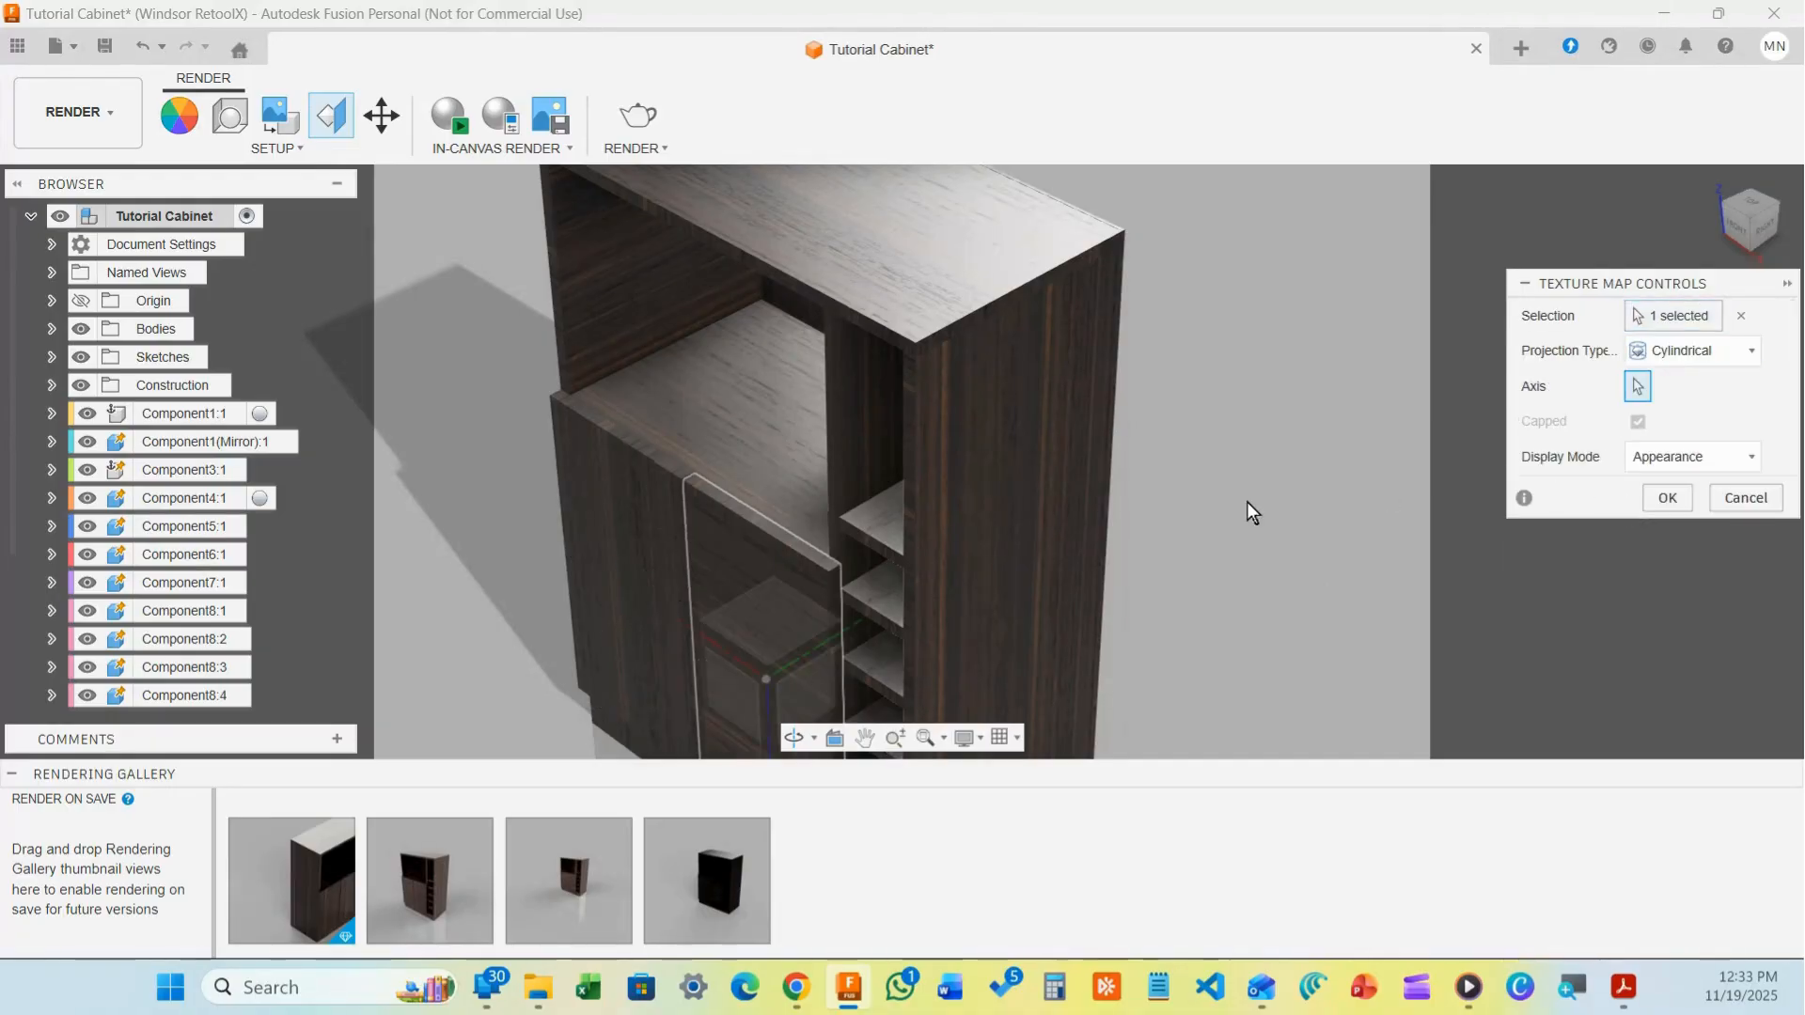
{"action": "left_click", "coordinate": [803, 658]}
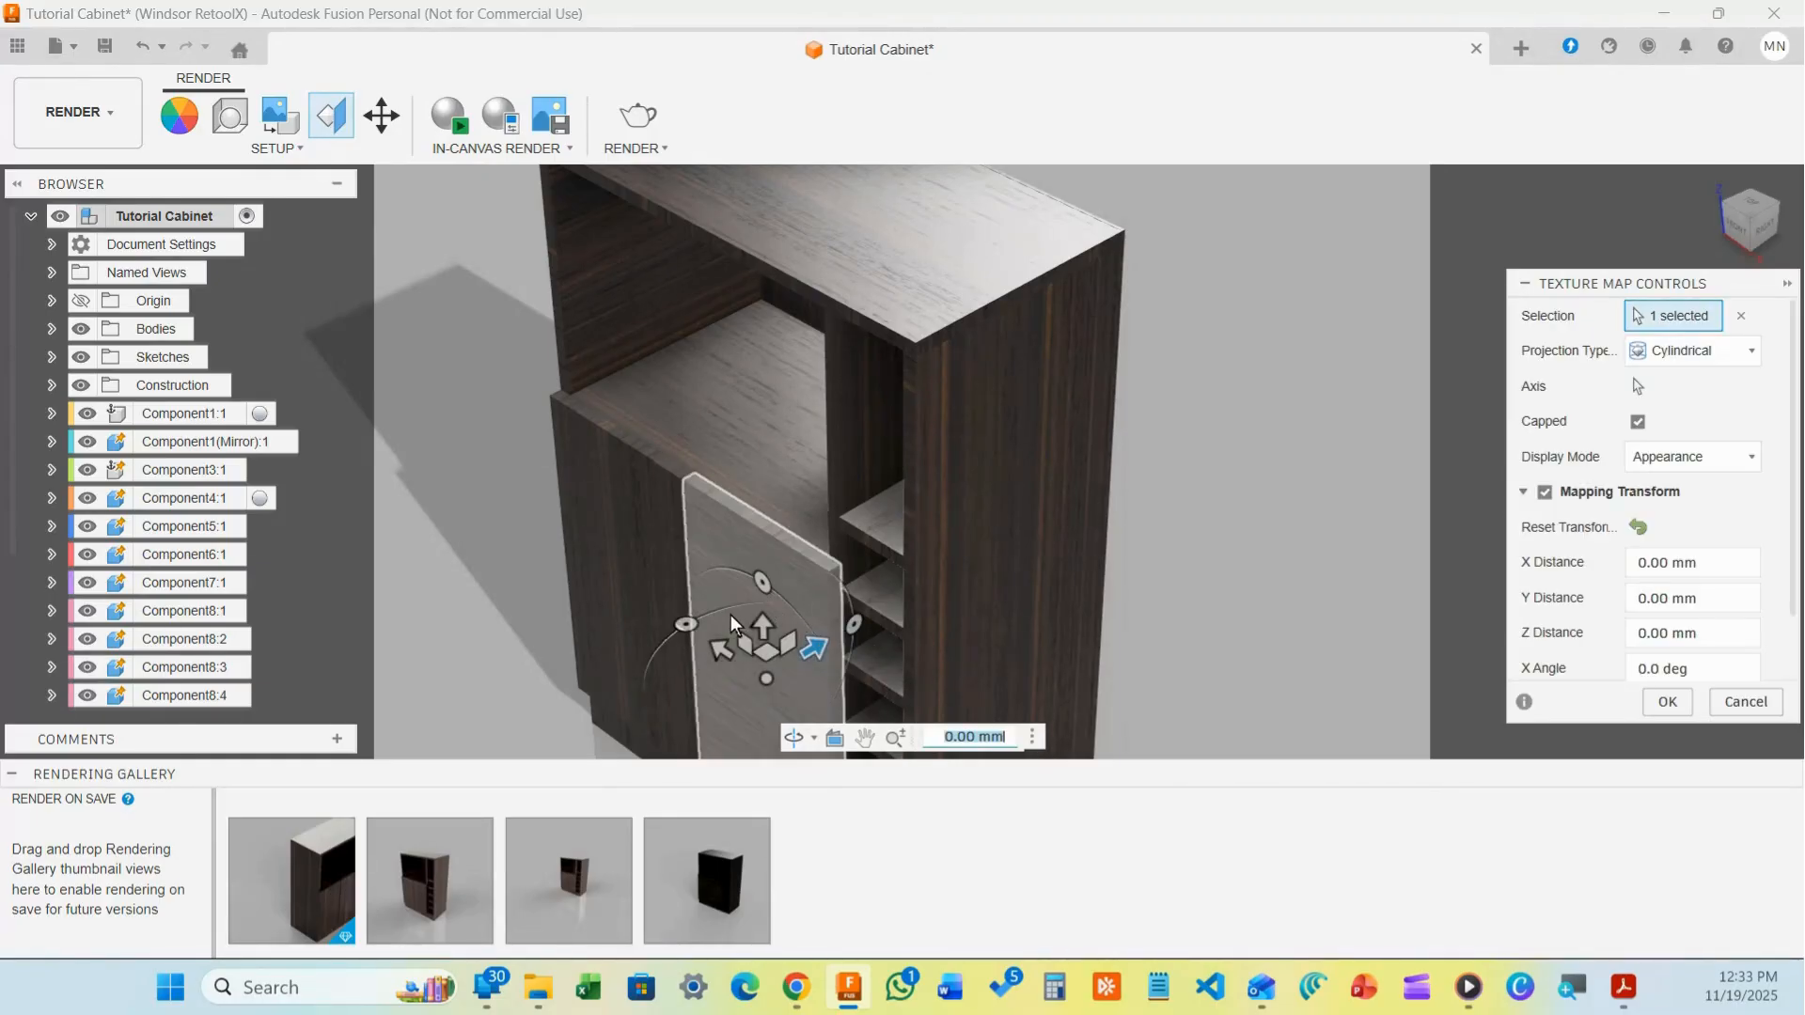
{"action": "mouse_move", "coordinate": [687, 624]}
{"action": "left_mouse_down"}
{"action": "mouse_move", "coordinate": [695, 738]}
{"action": "mouse_move", "coordinate": [658, 673]}
{"action": "mouse_move", "coordinate": [695, 620]}
{"action": "left_mouse_up"}
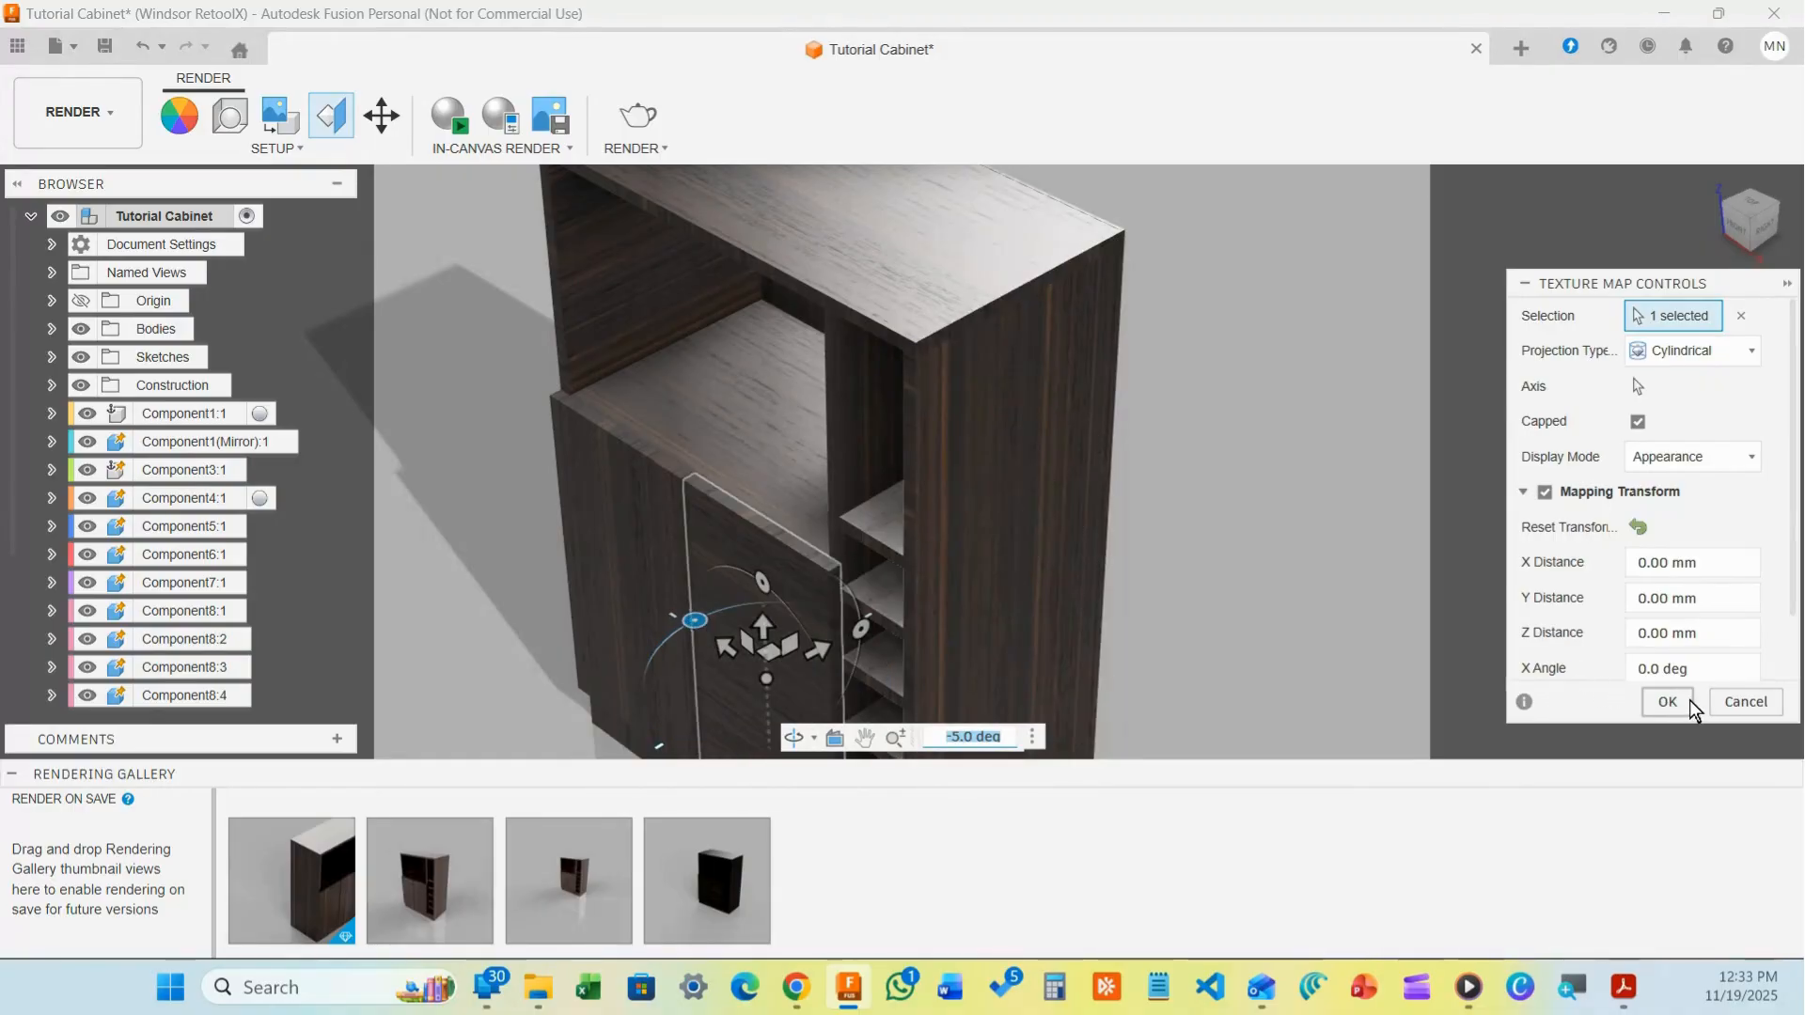
{"action": "left_click", "coordinate": [1729, 700]}
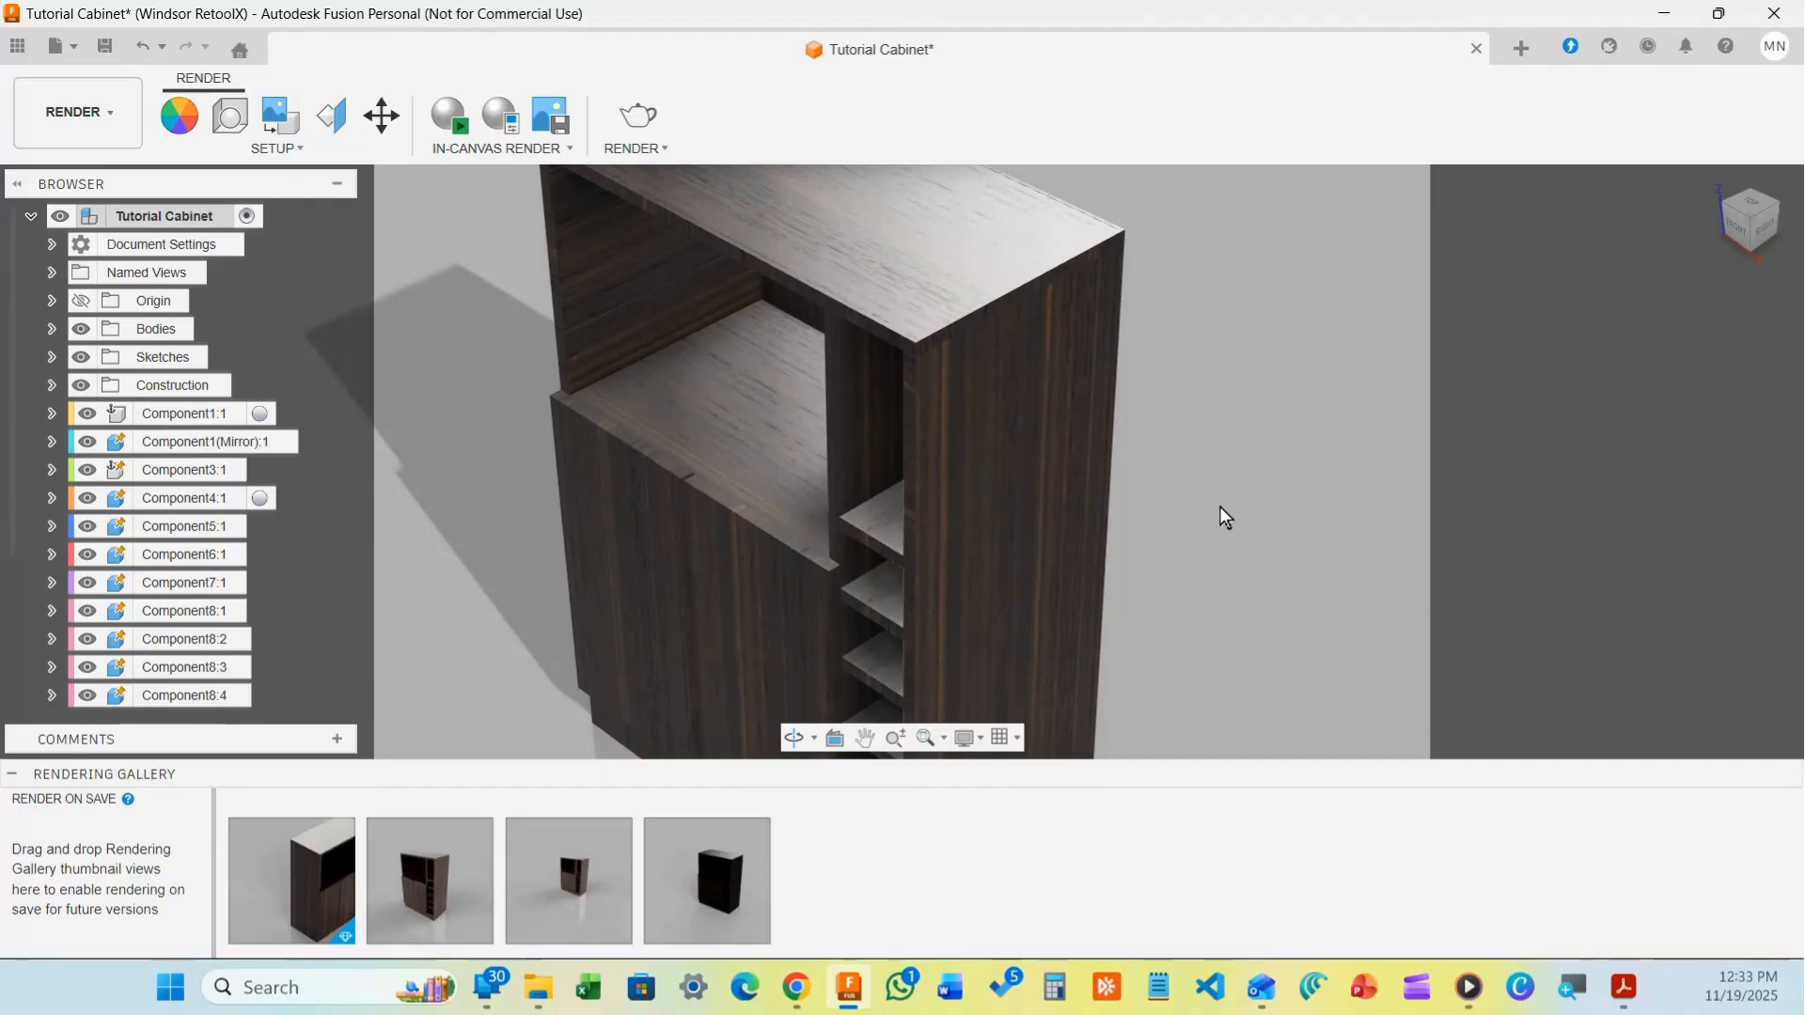
{"action": "scroll", "coordinate": [808, 555], "scroll_direction": "down", "scroll_amount": 5}
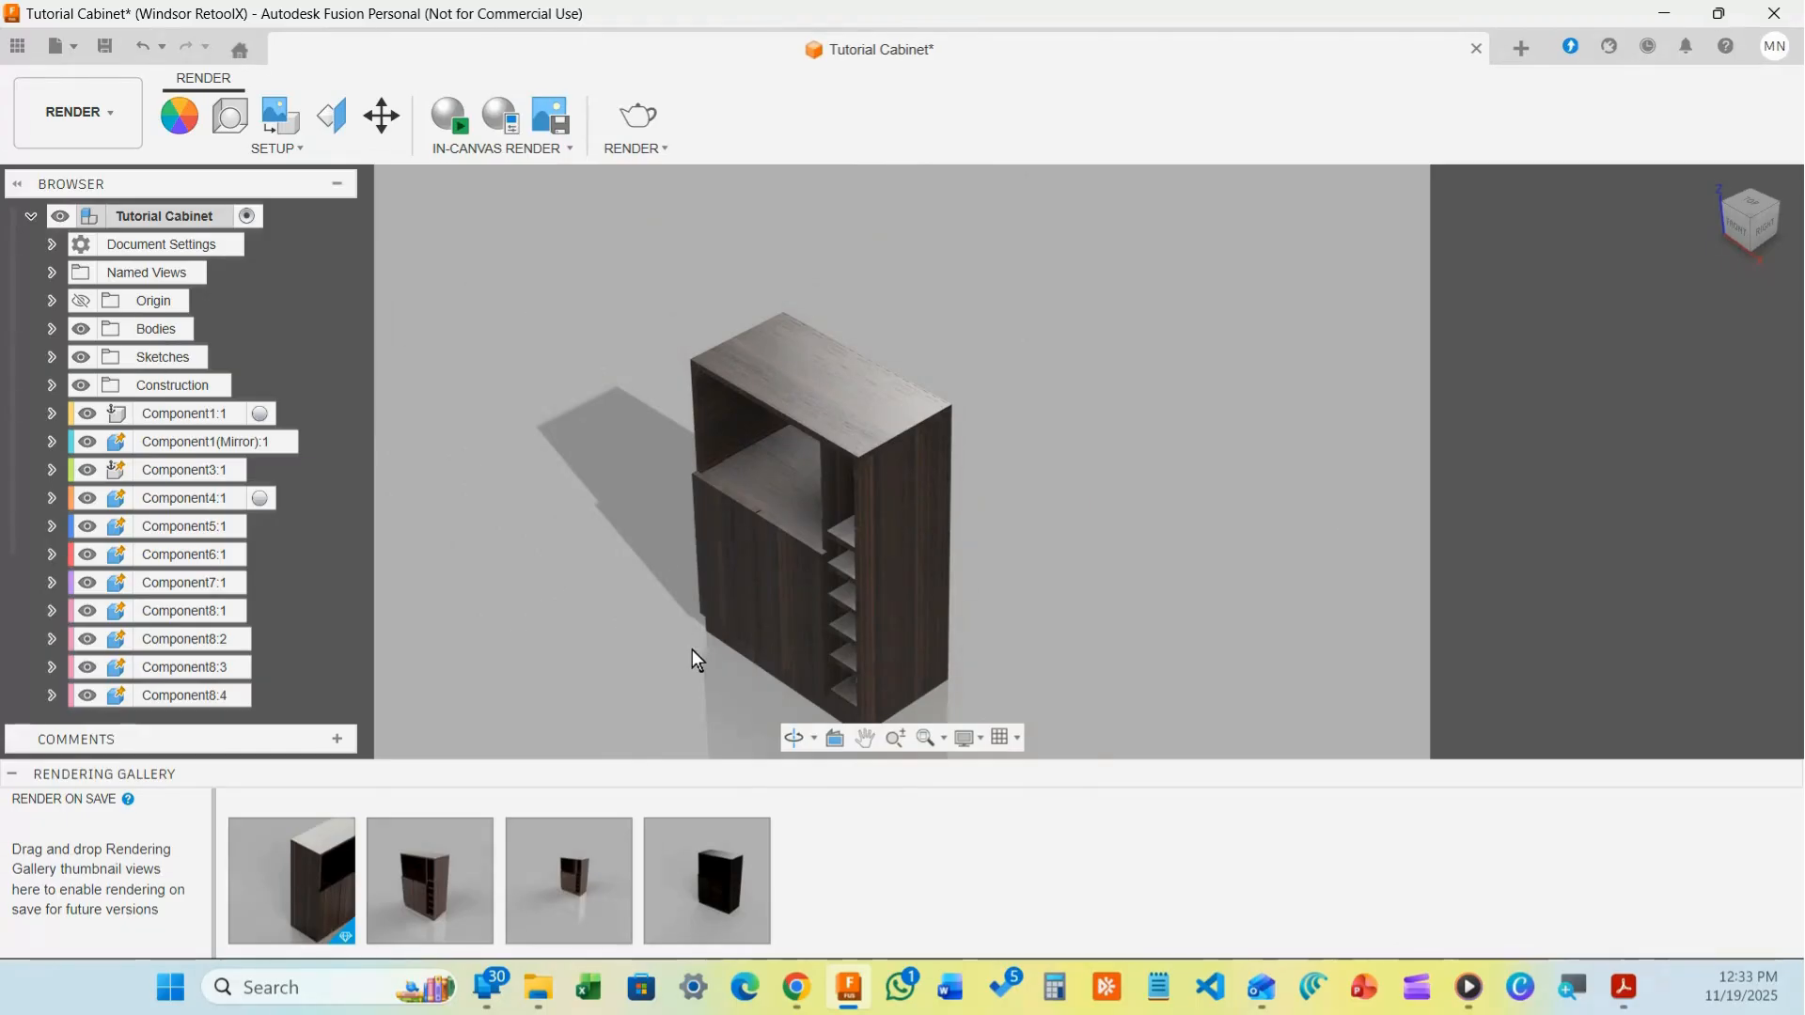
{"action": "scroll", "coordinate": [752, 628], "scroll_direction": "up", "scroll_amount": 3}
{"action": "scroll", "coordinate": [743, 618], "scroll_direction": "up", "scroll_amount": 2}
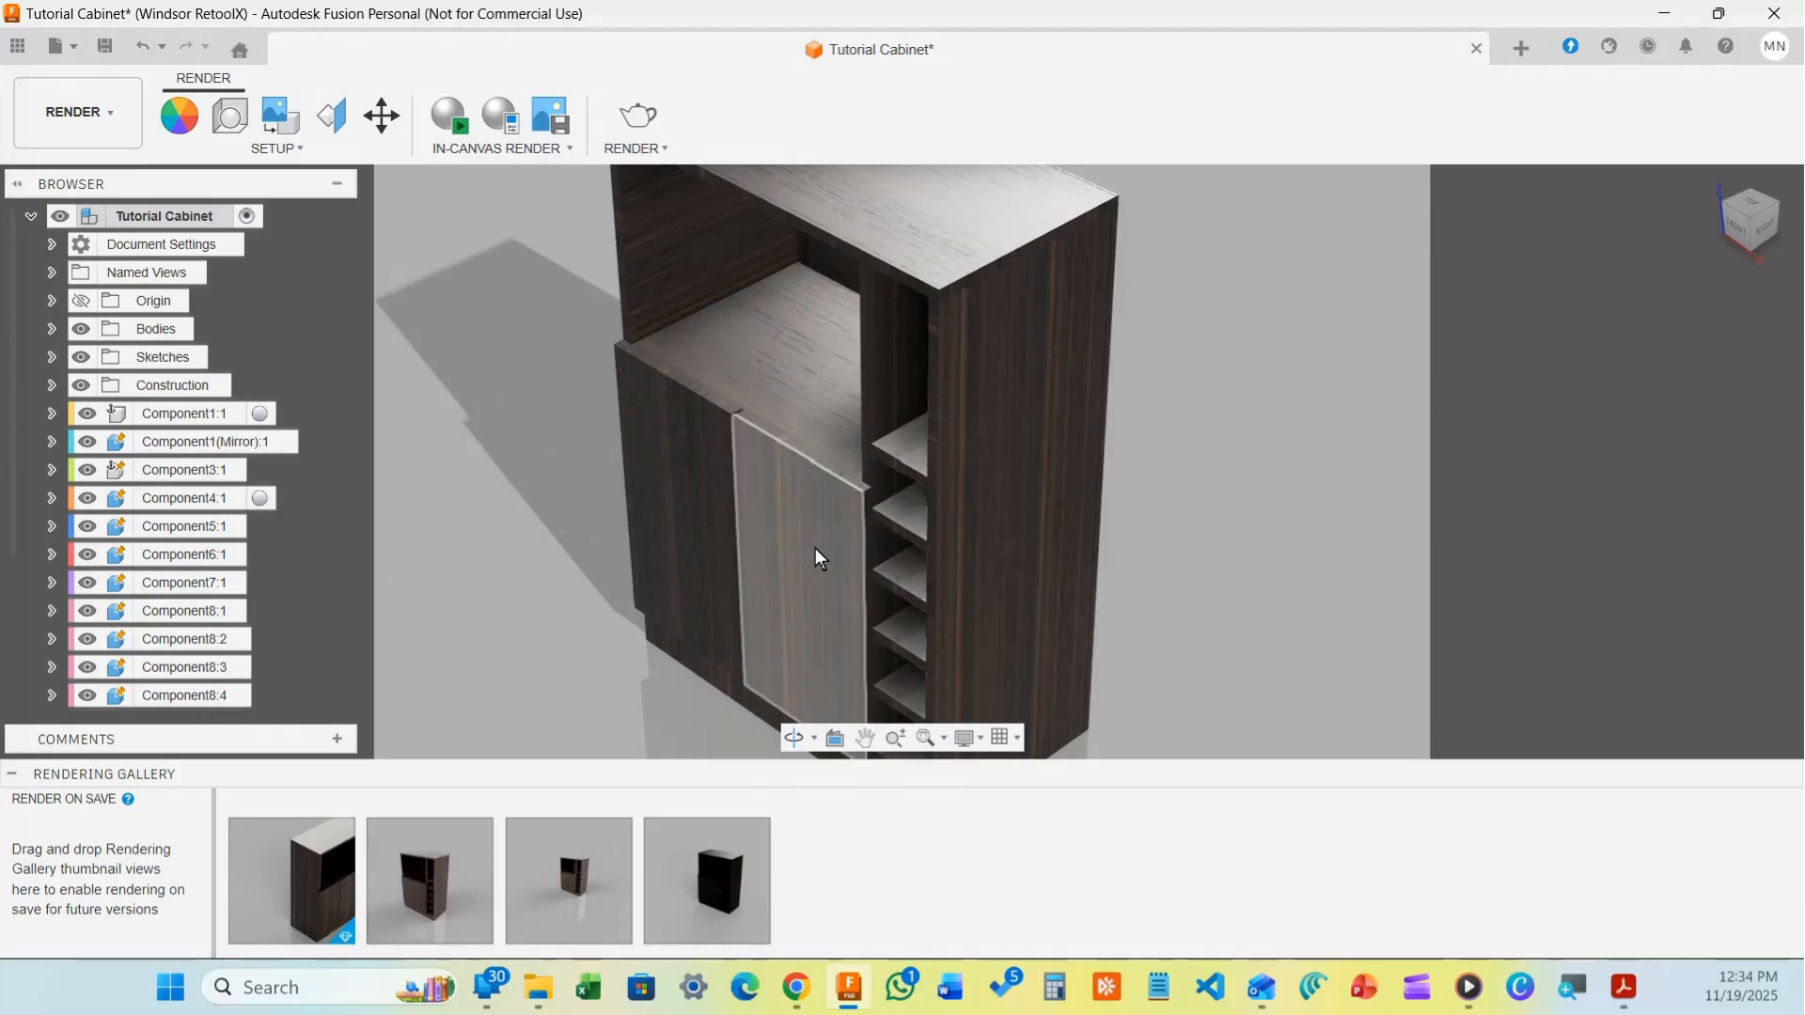
{"action": "left_click_drag", "start_coordinate": [757, 466], "coordinate": [710, 423]}
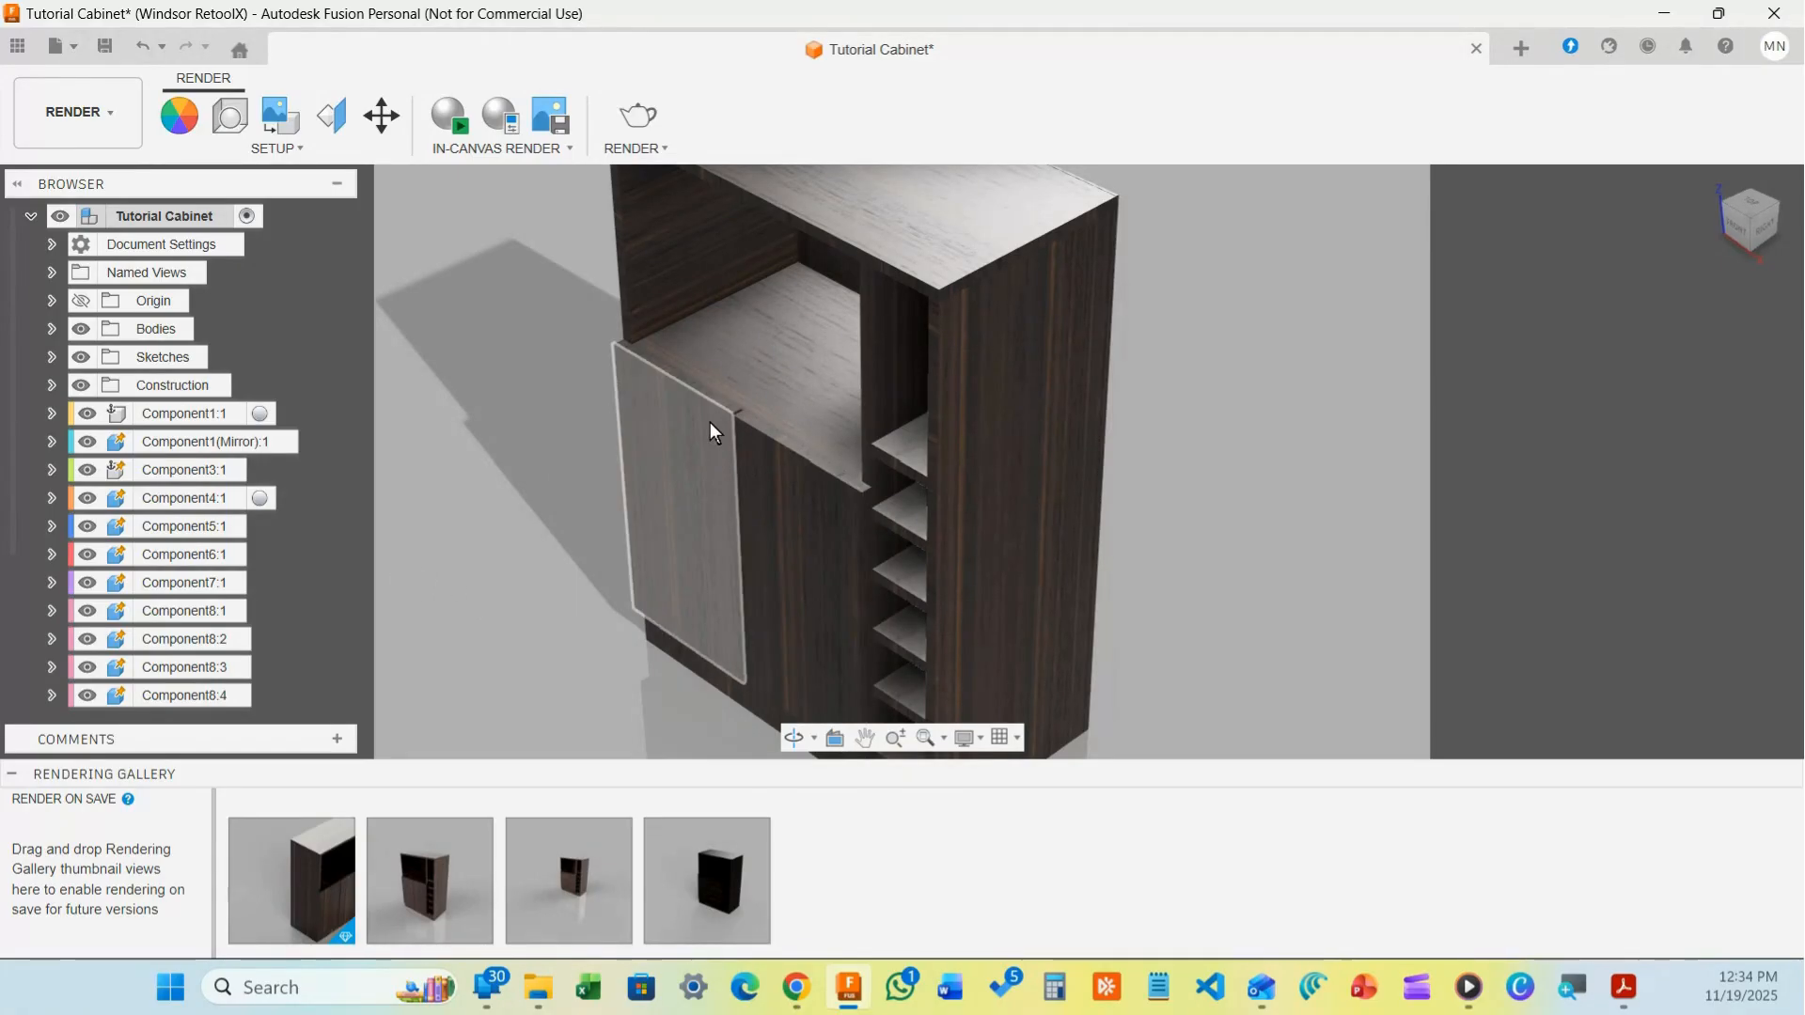
{"action": "left_click_drag", "start_coordinate": [696, 486], "coordinate": [834, 523]}
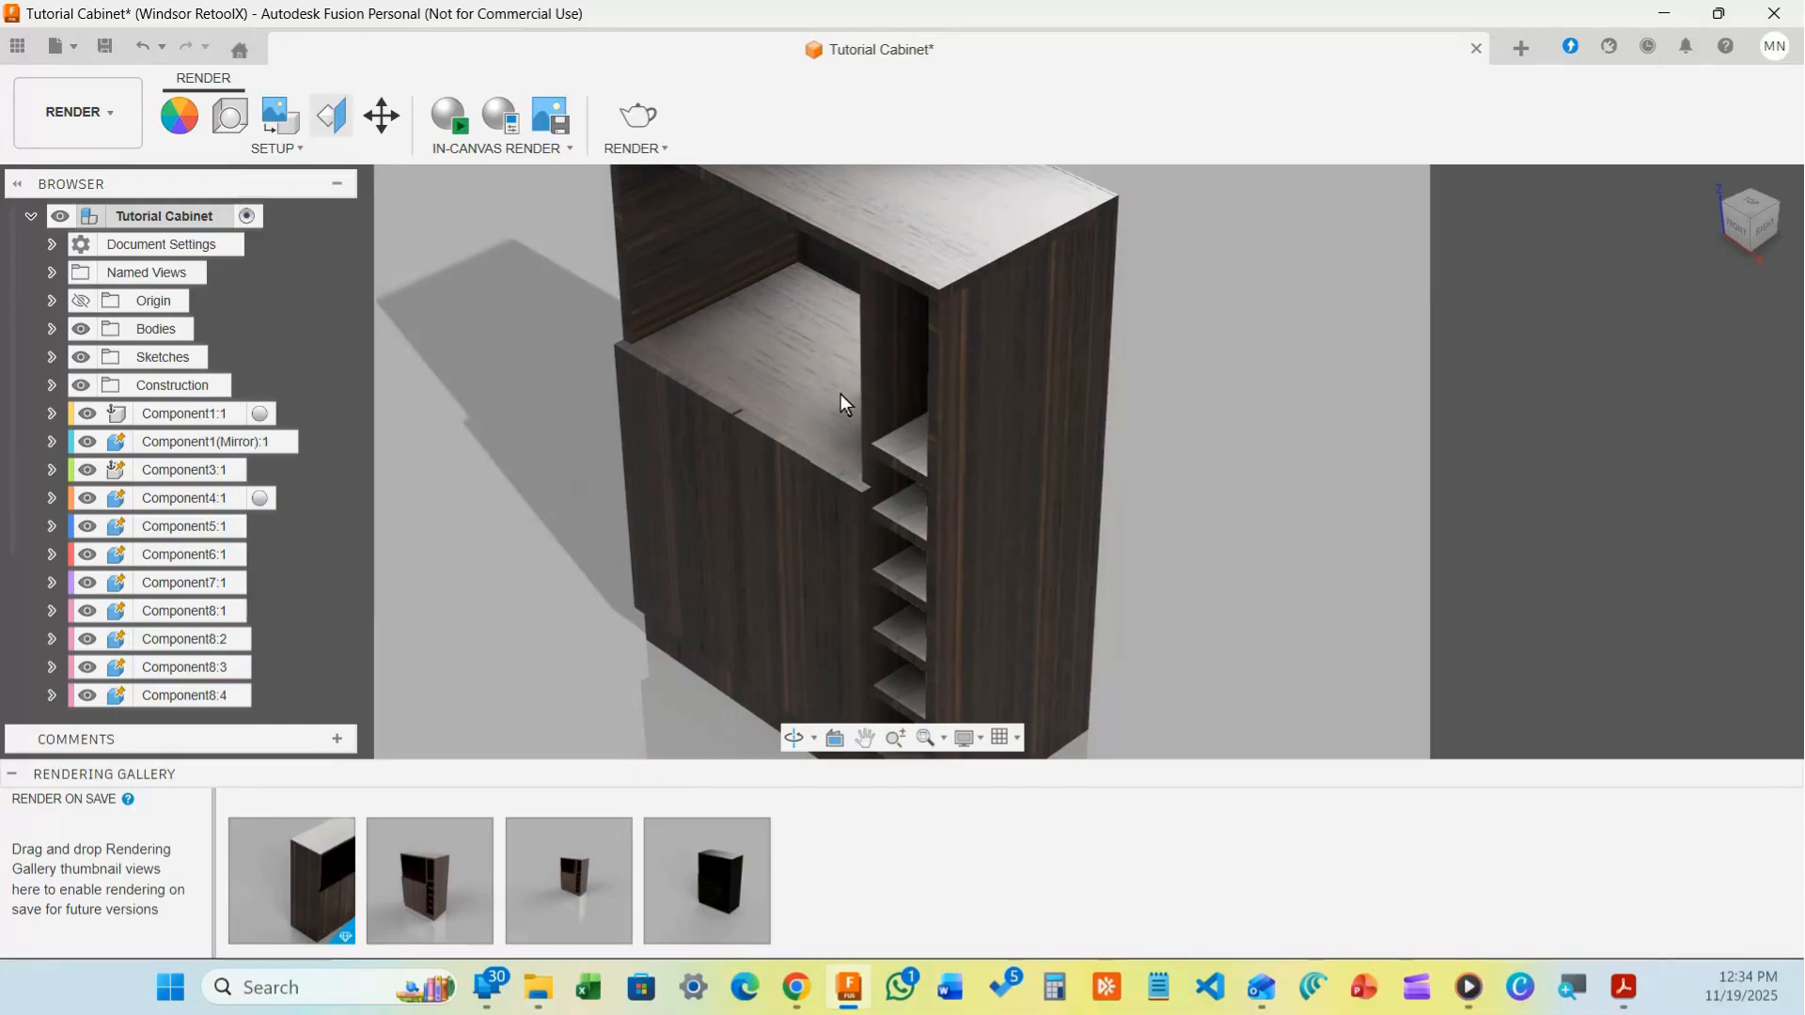
{"action": "scroll", "coordinate": [1237, 560], "scroll_direction": "down", "scroll_amount": 4}
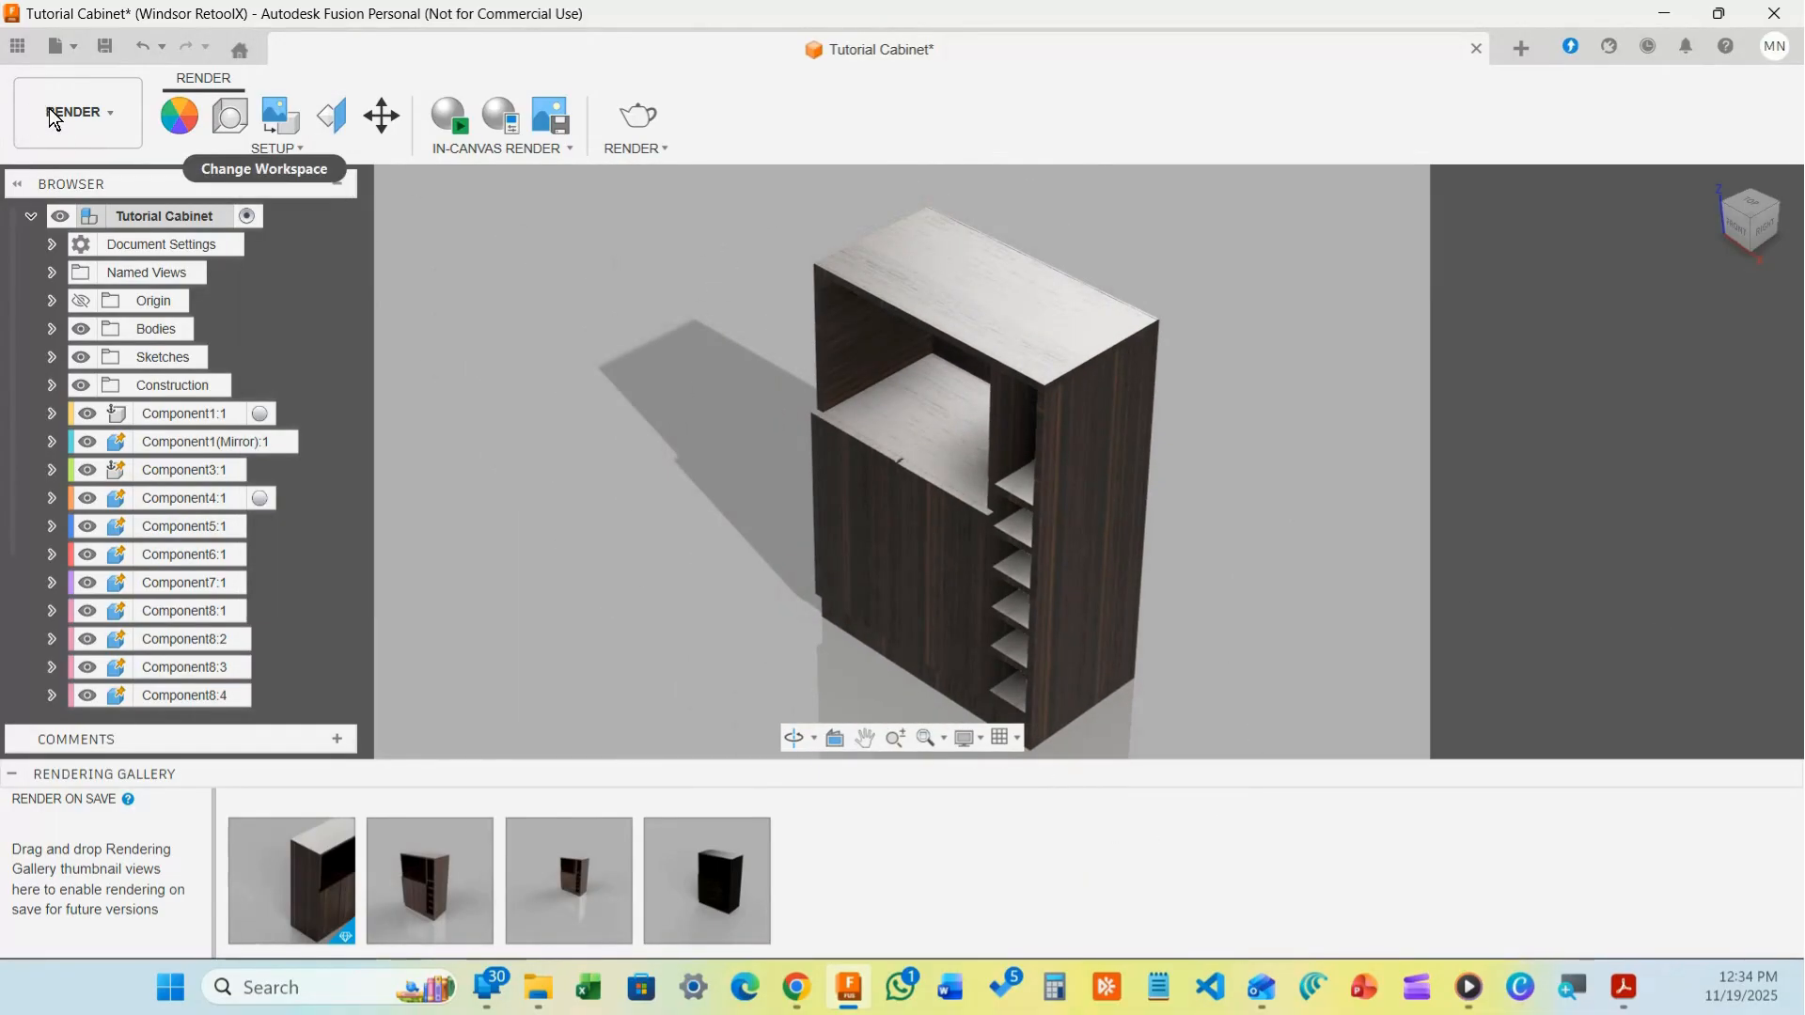
{"action": "mouse_move", "coordinate": [605, 946]}
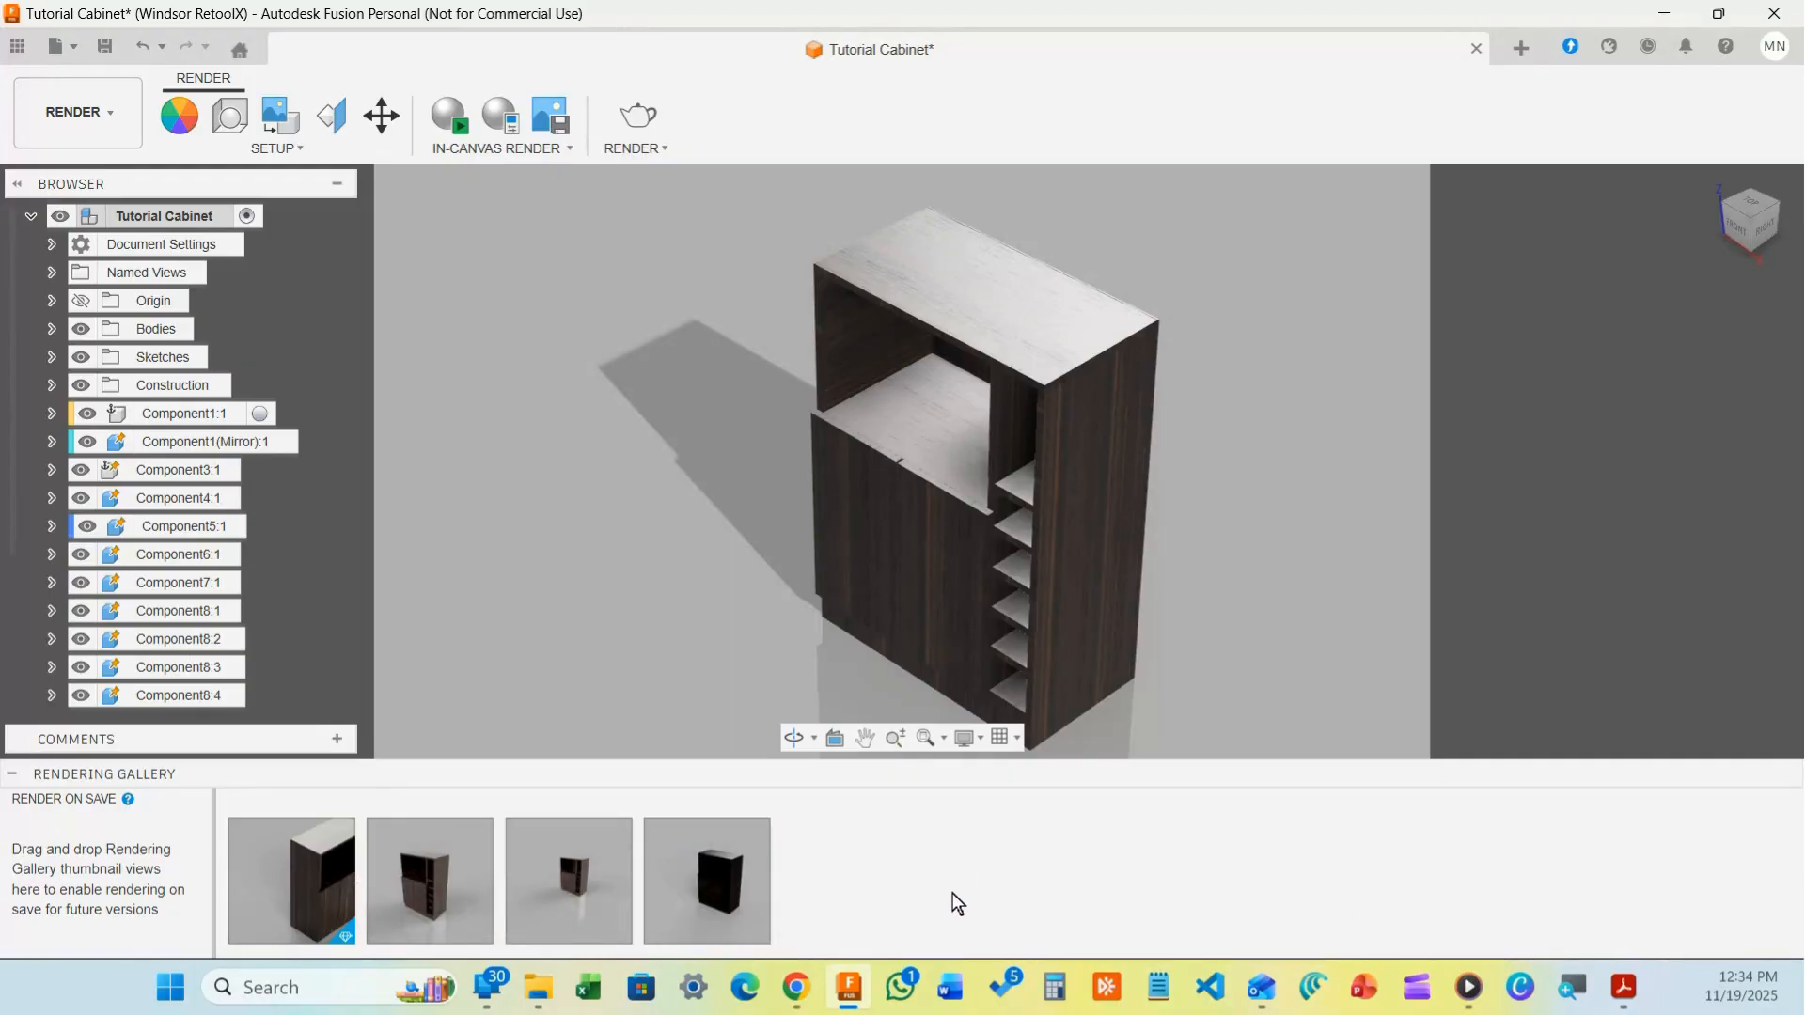
{"action": "mouse_move", "coordinate": [567, 896]}
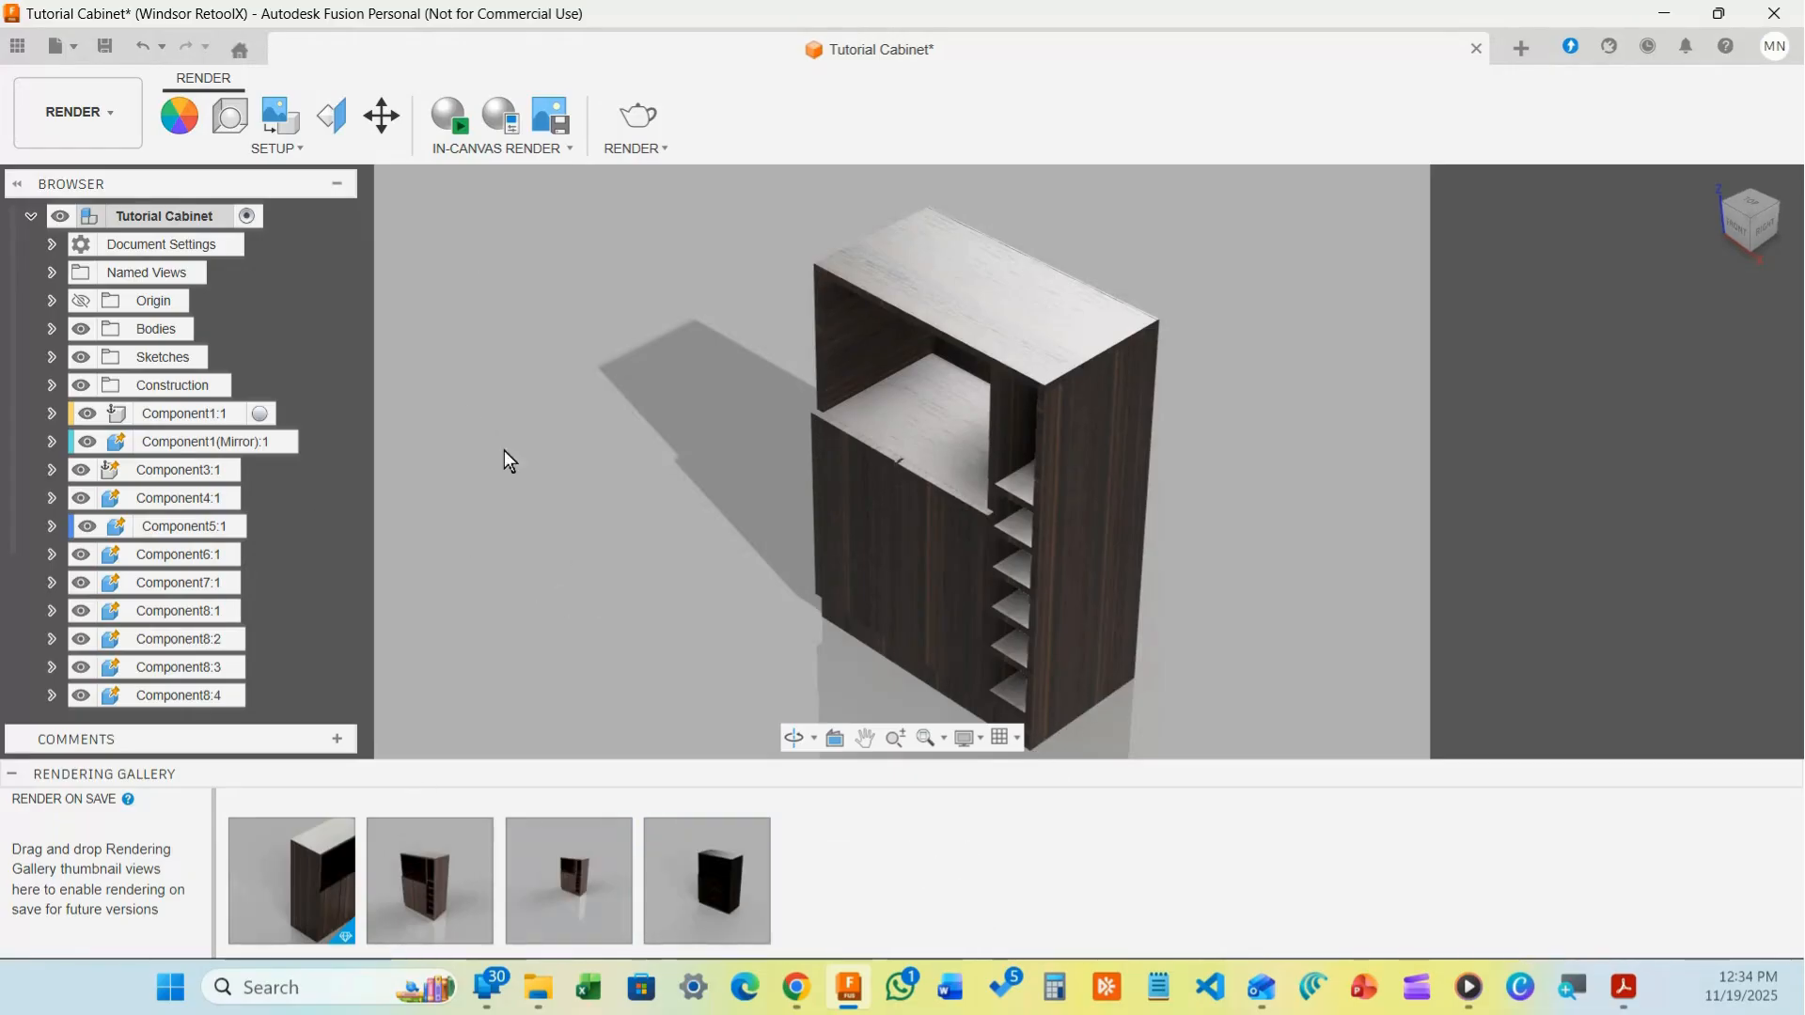
{"action": "mouse_move", "coordinate": [777, 901]}
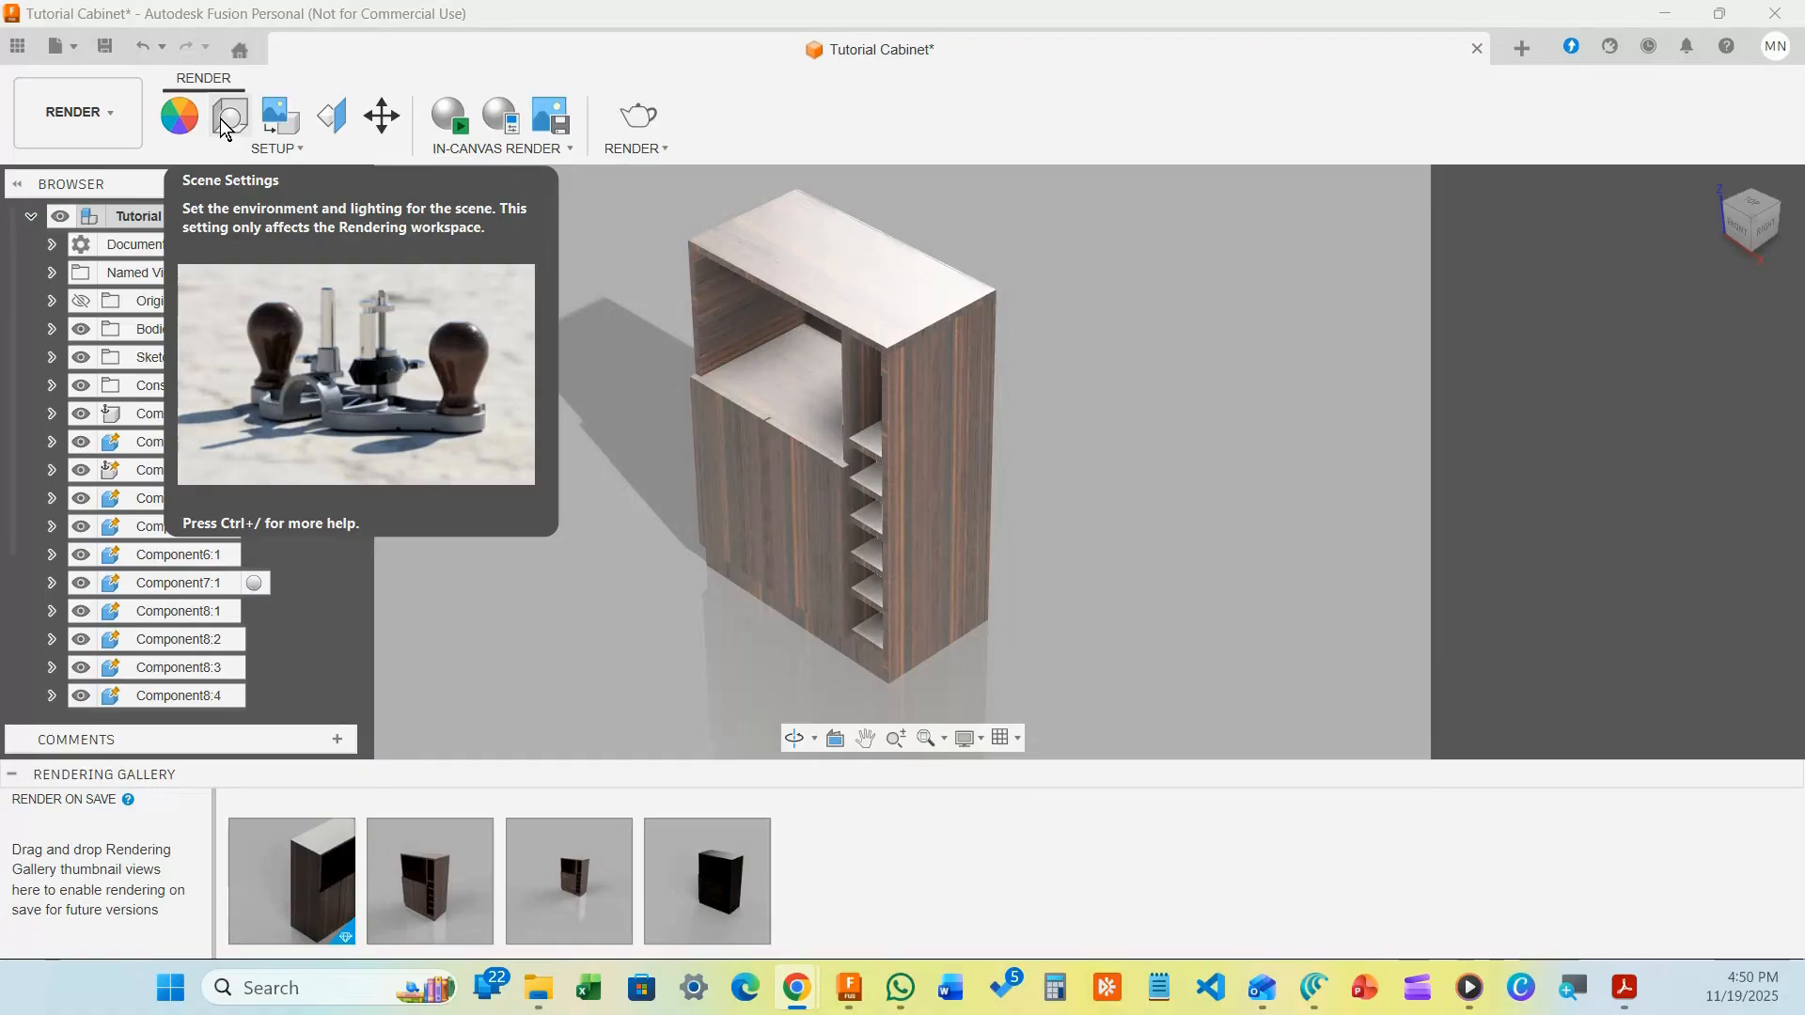
Open Scene Settings, enlarge its panel, and drop environment brightness to 1857.143 lx
{"action": "left_click", "coordinate": [220, 119]}
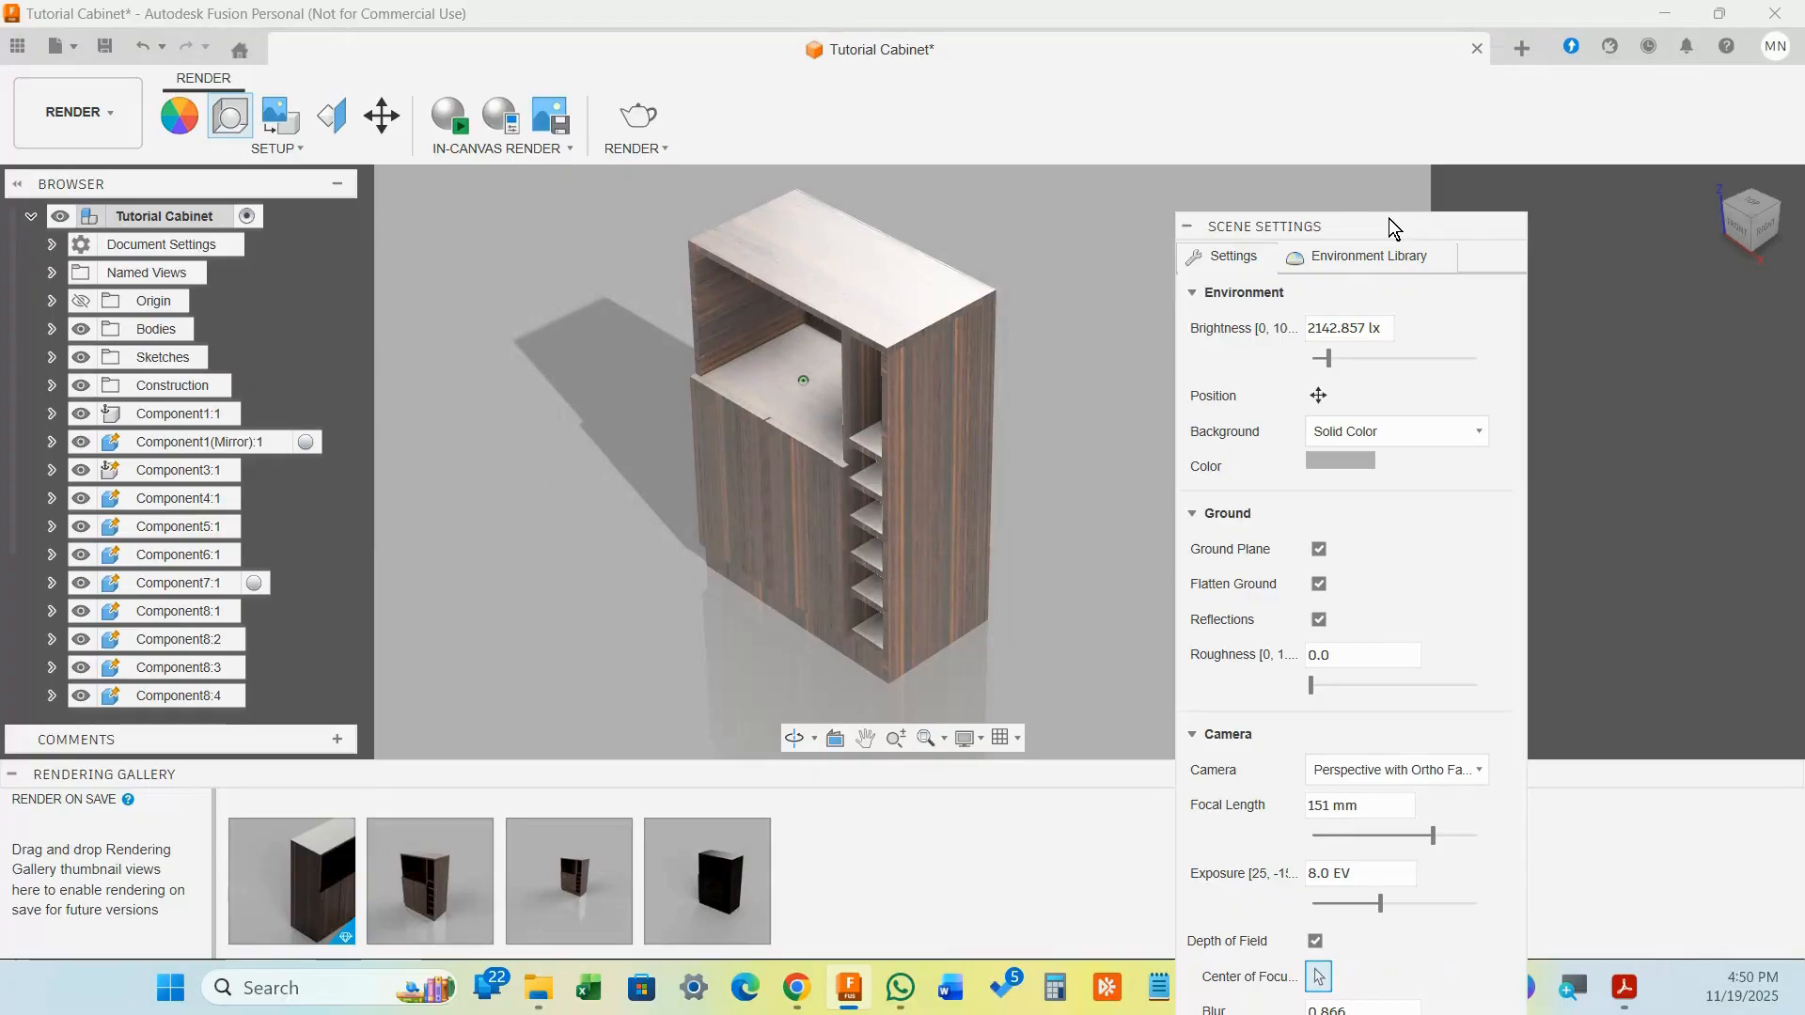
{"action": "left_click_drag", "start_coordinate": [1389, 218], "coordinate": [1445, 122]}
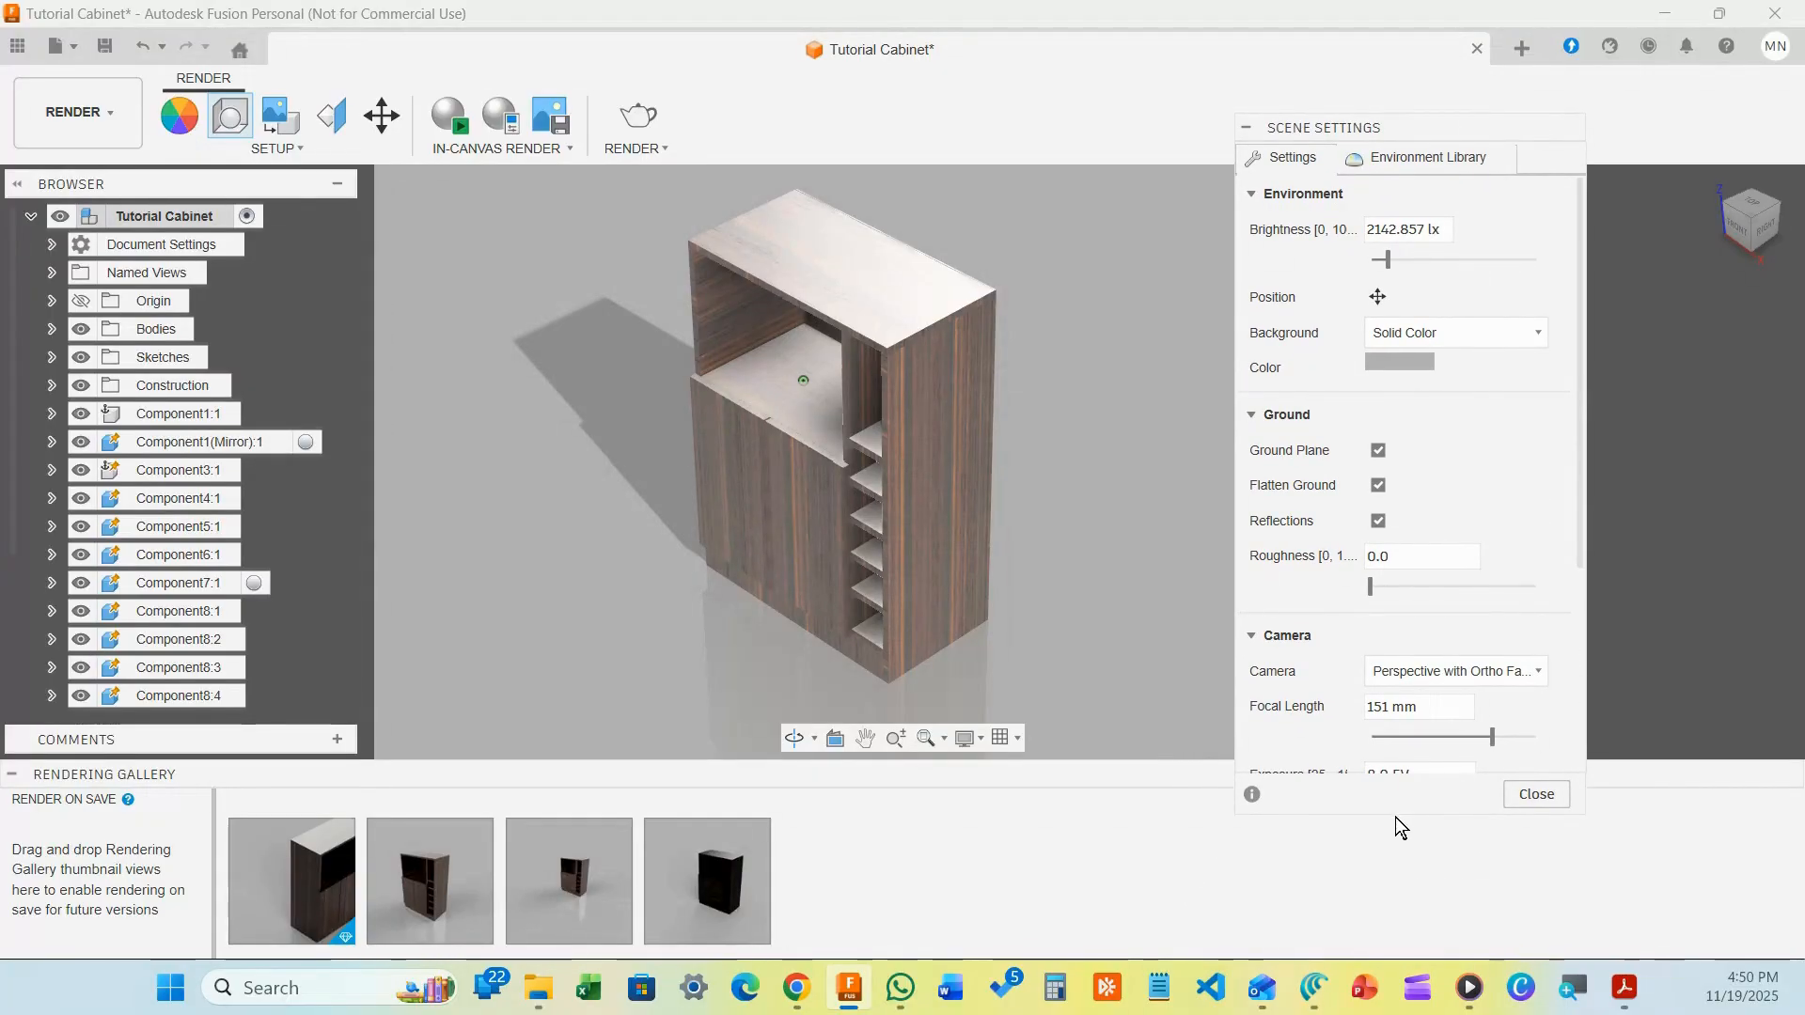
{"action": "left_click_drag", "start_coordinate": [1380, 812], "coordinate": [1328, 926]}
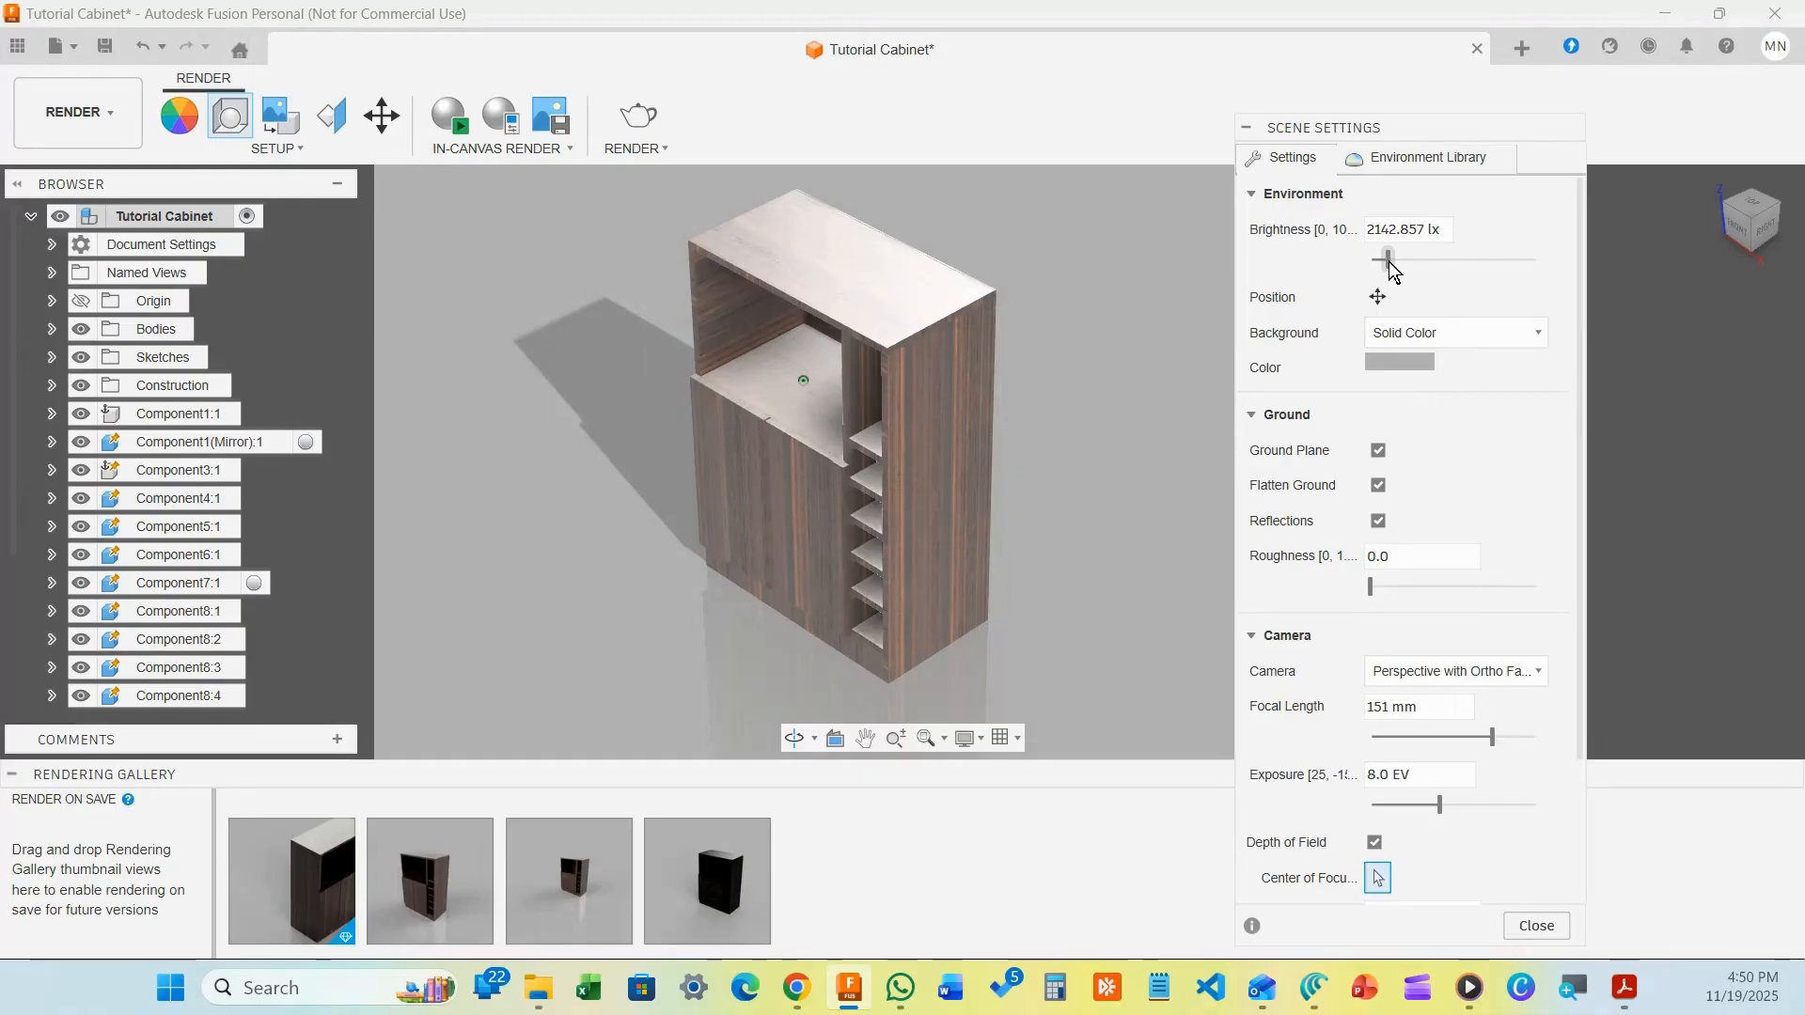
{"action": "mouse_move", "coordinate": [1390, 262]}
{"action": "left_mouse_down"}
{"action": "mouse_move", "coordinate": [1409, 265]}
{"action": "mouse_move", "coordinate": [1385, 256]}
{"action": "left_mouse_up"}
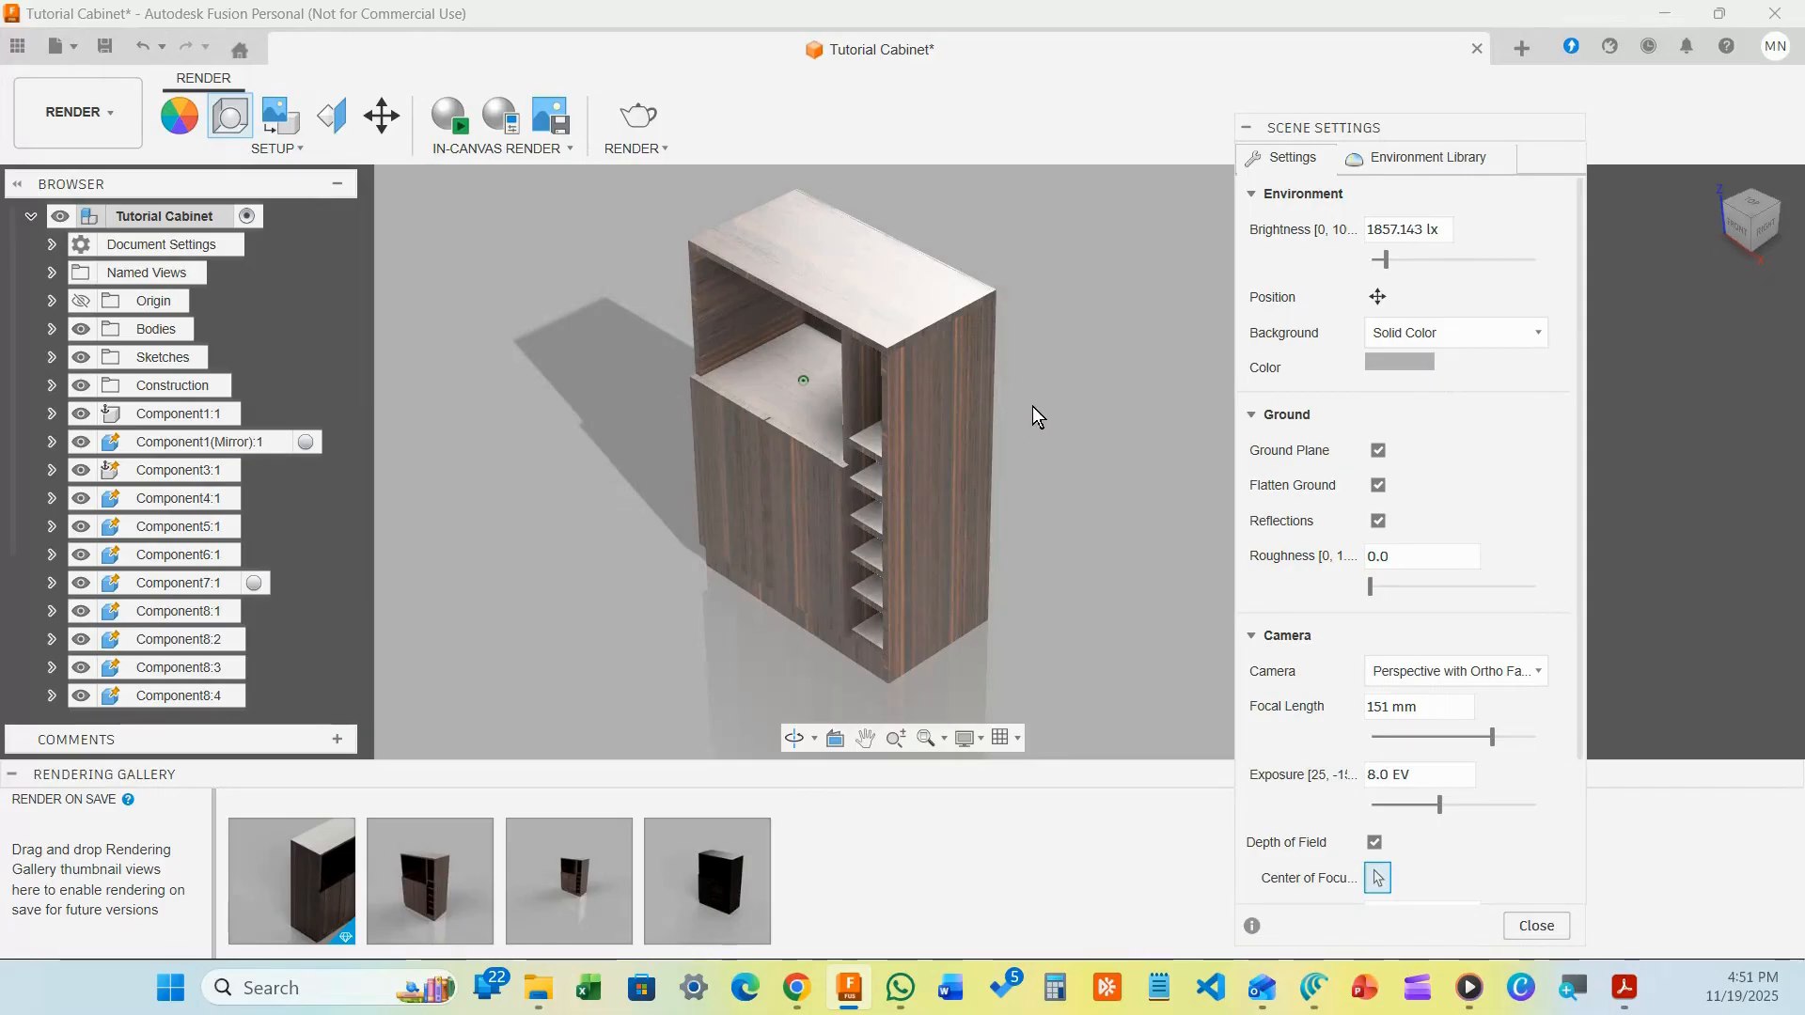
Keep the background as Solid Color and set its colour to RGB 105, 96, 96
{"action": "left_click", "coordinate": [1492, 331]}
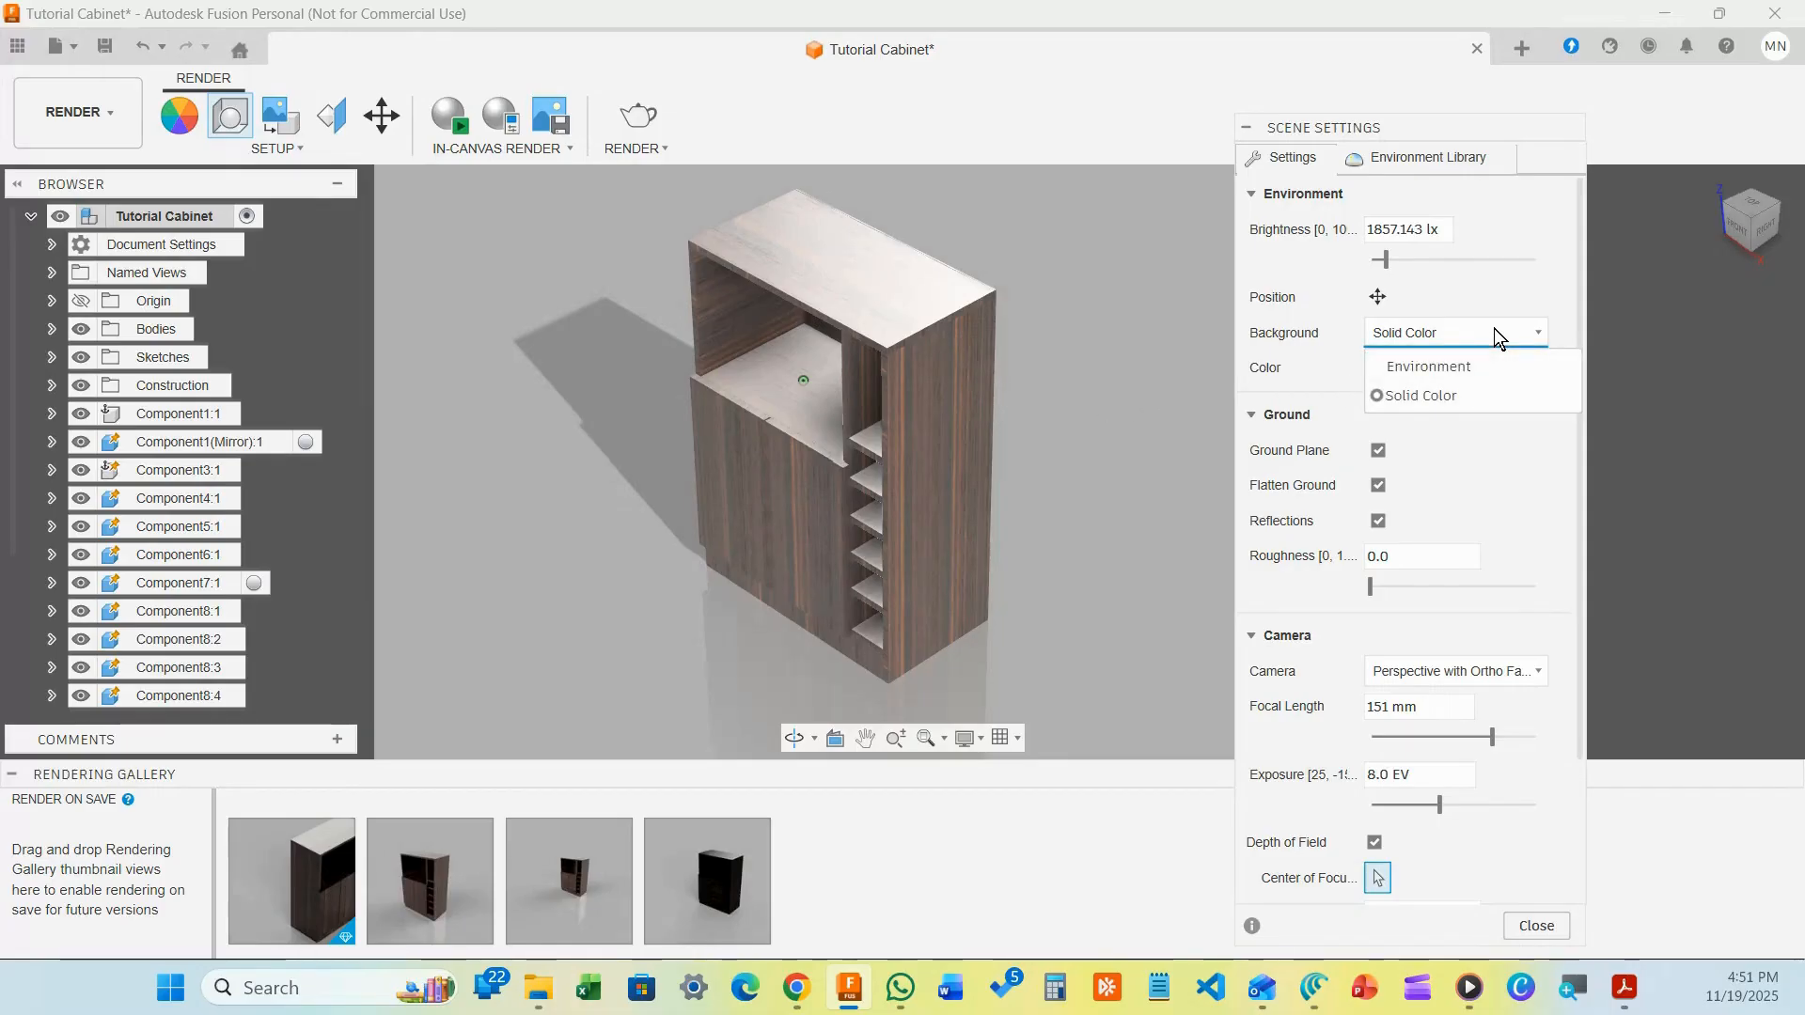
{"action": "left_click", "coordinate": [1465, 368]}
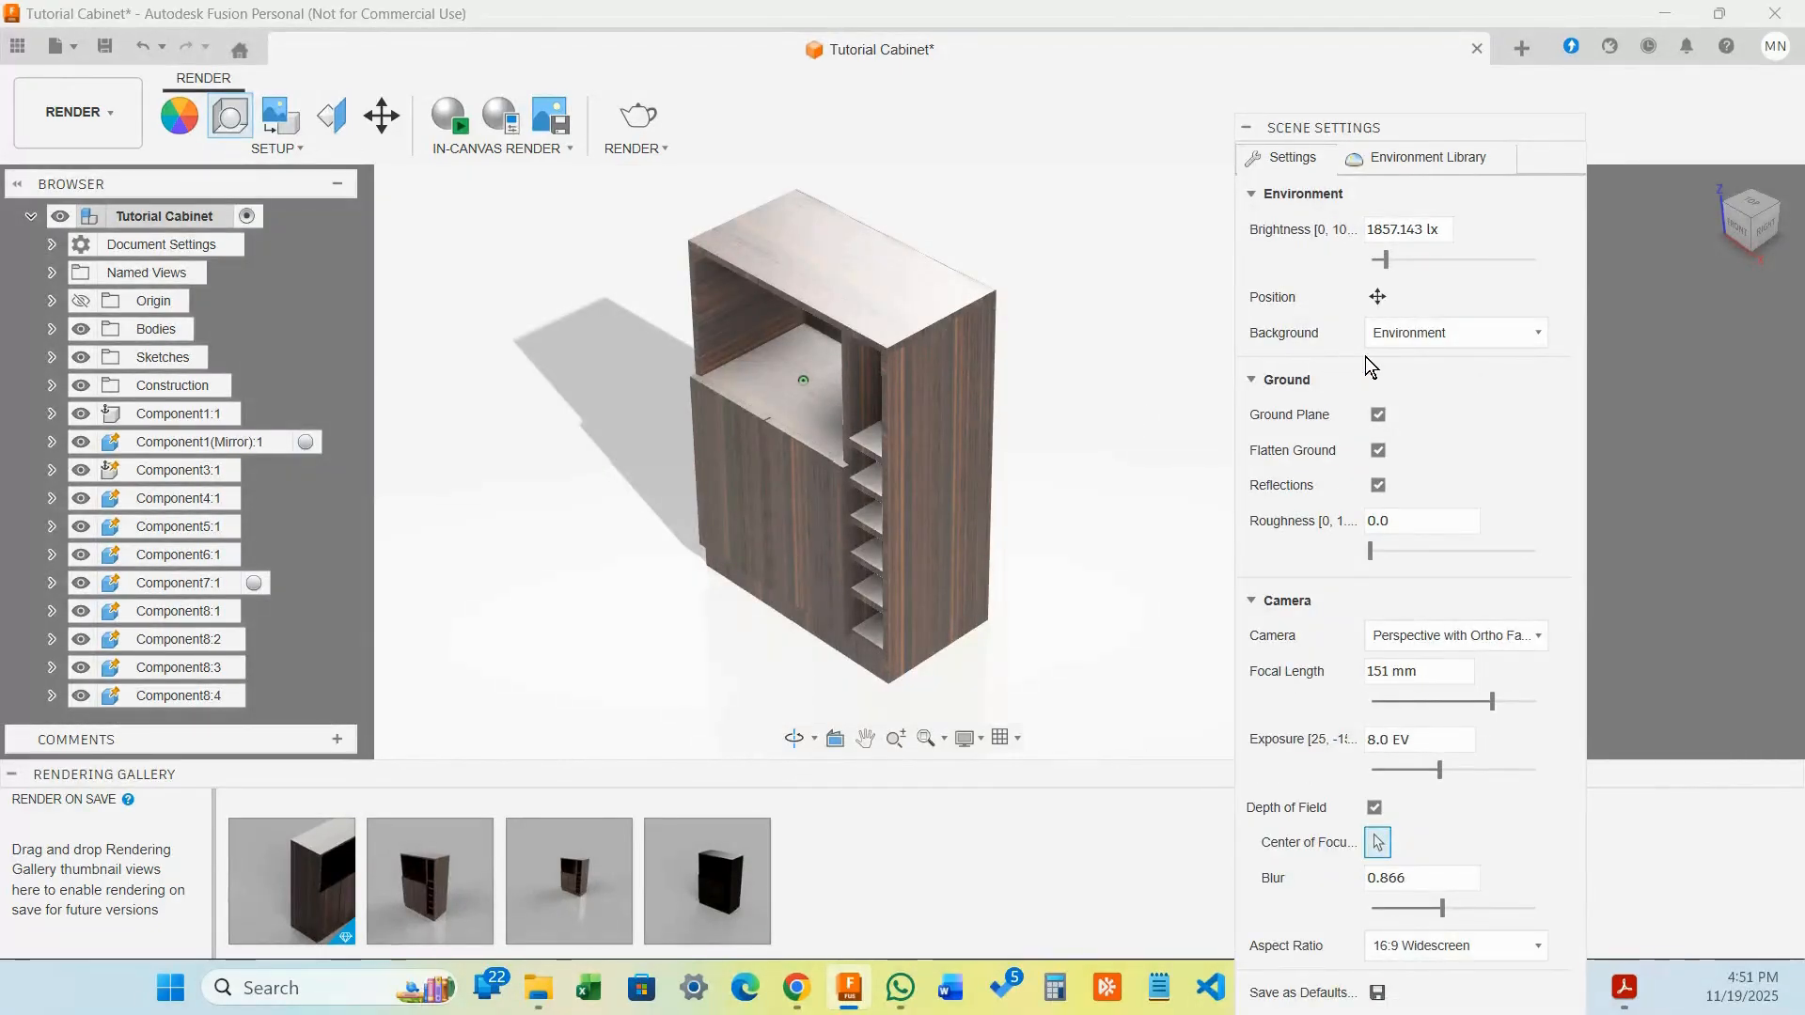
{"action": "left_click", "coordinate": [1488, 331]}
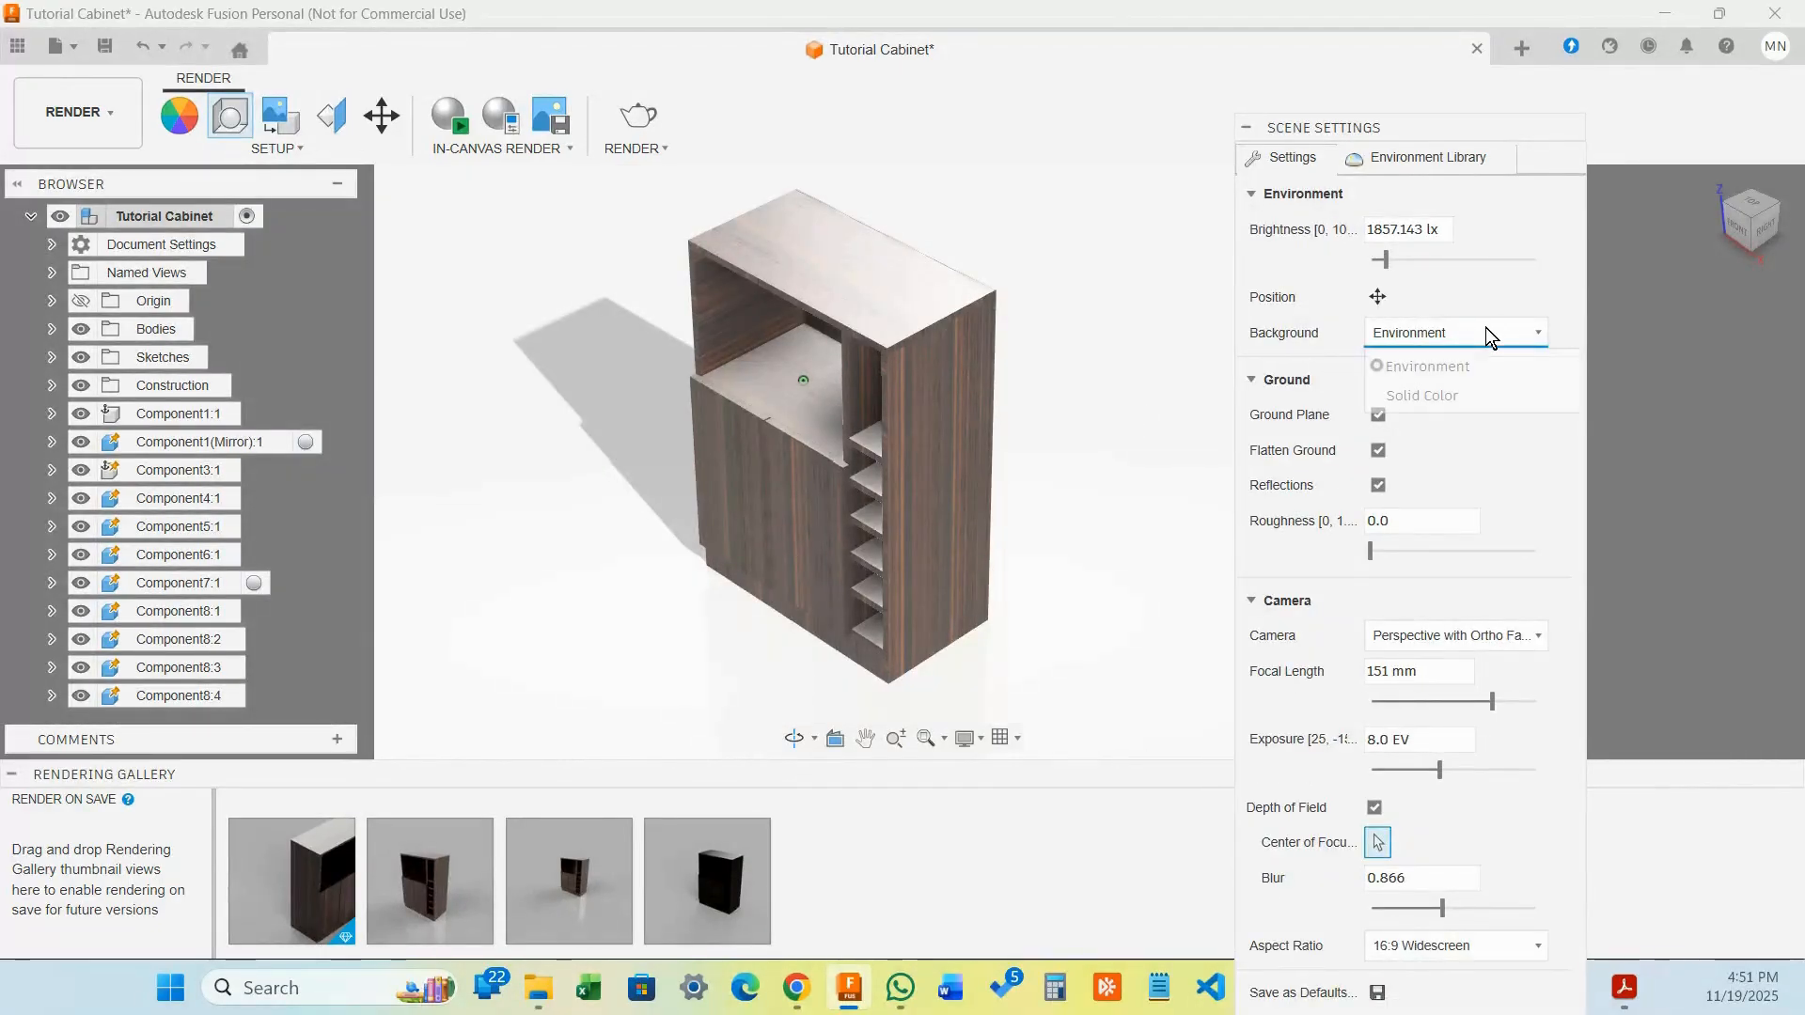
{"action": "left_click", "coordinate": [1443, 388]}
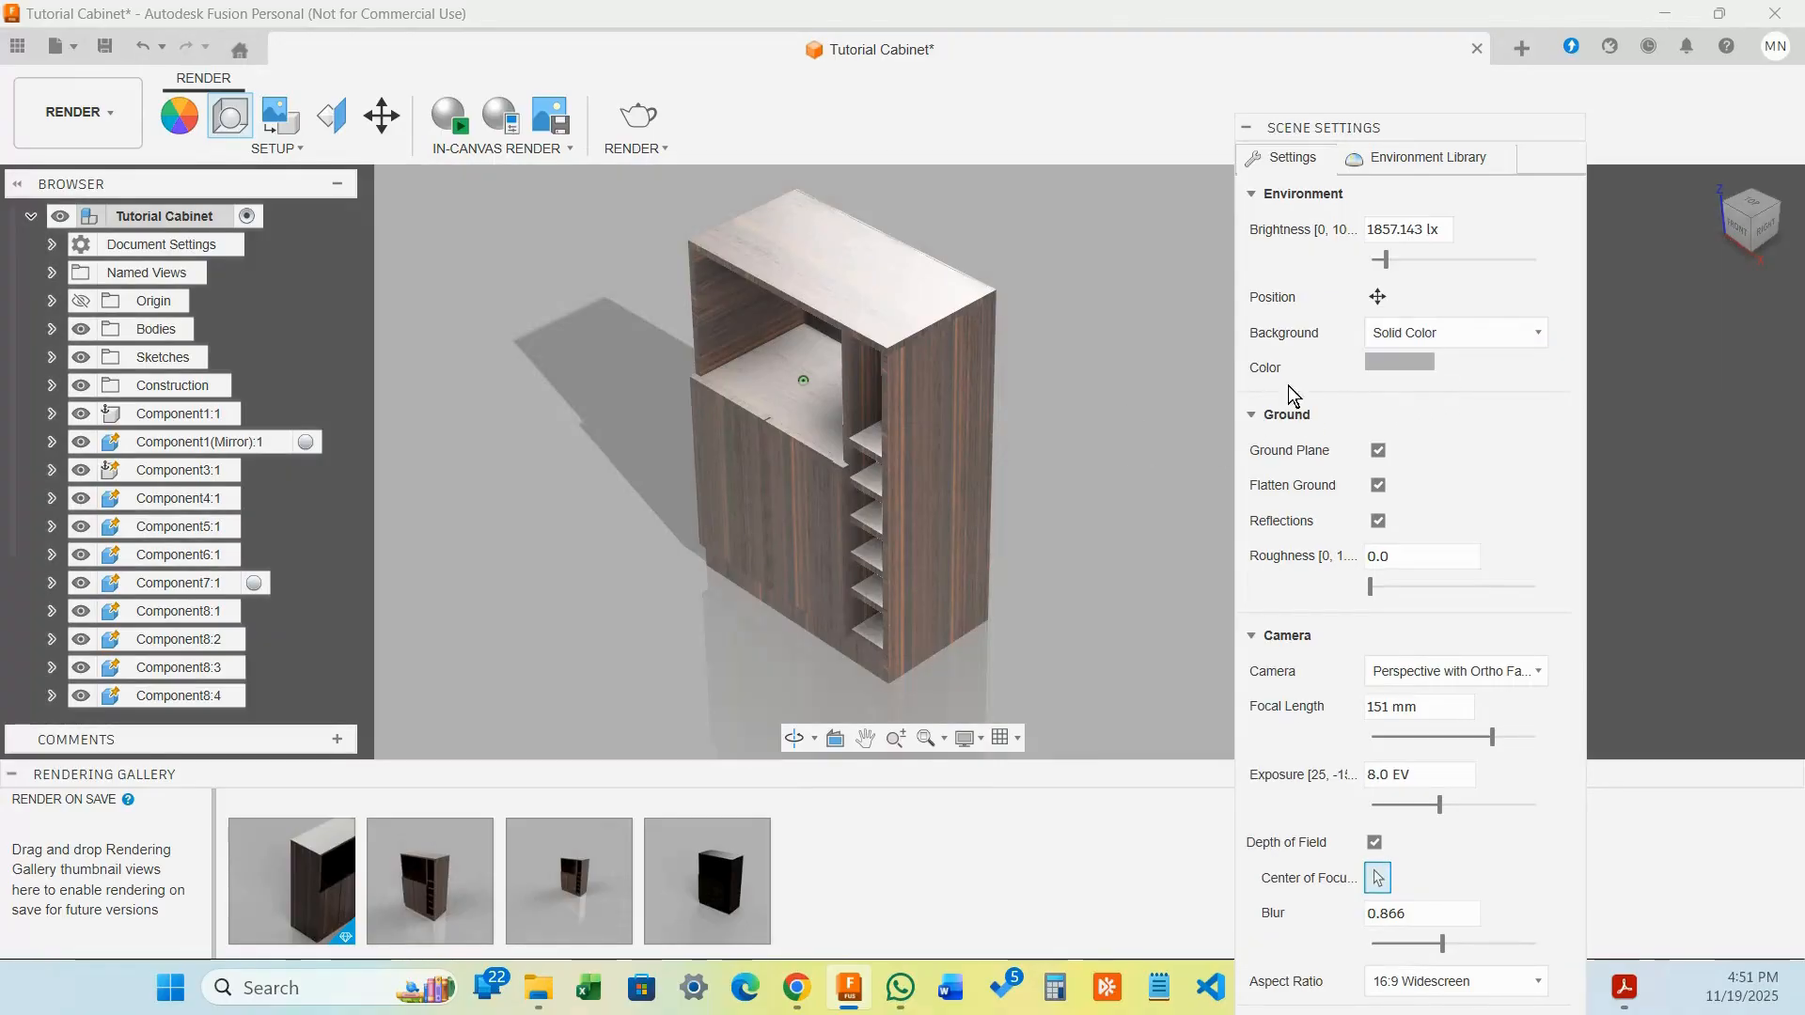
{"action": "left_click", "coordinate": [1411, 360]}
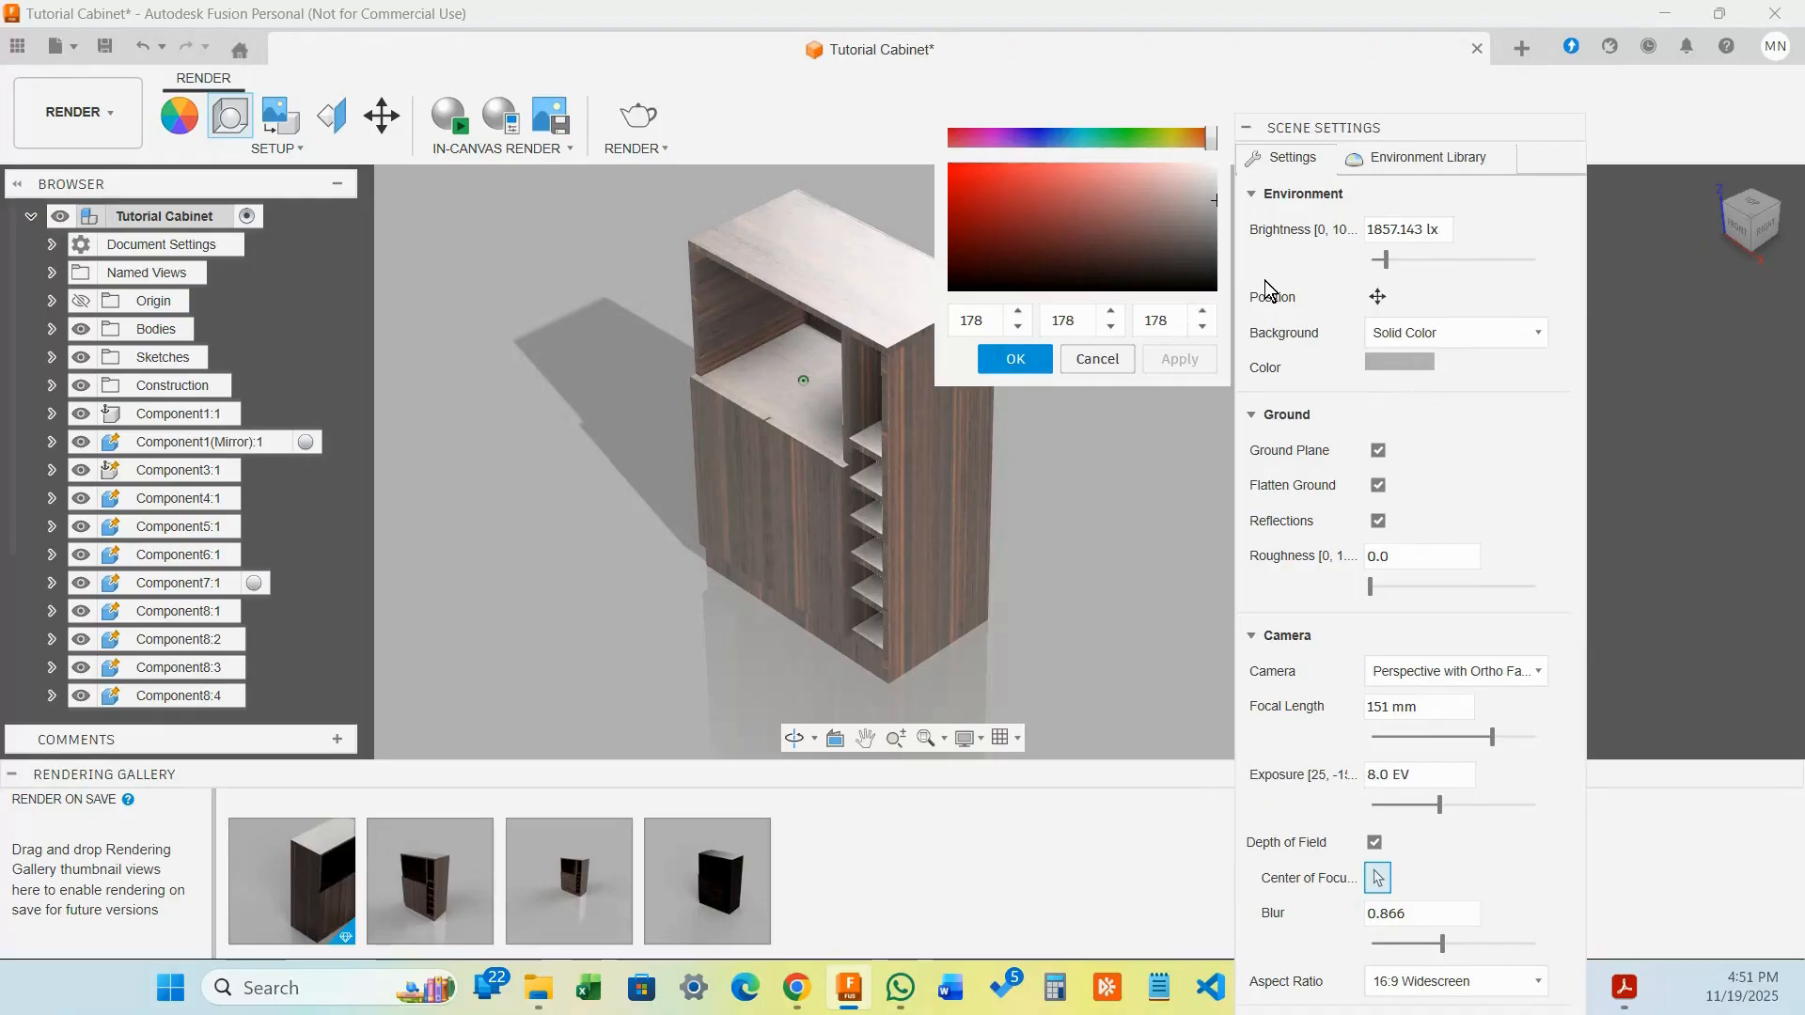
{"action": "left_click_drag", "start_coordinate": [1188, 239], "coordinate": [1190, 268]}
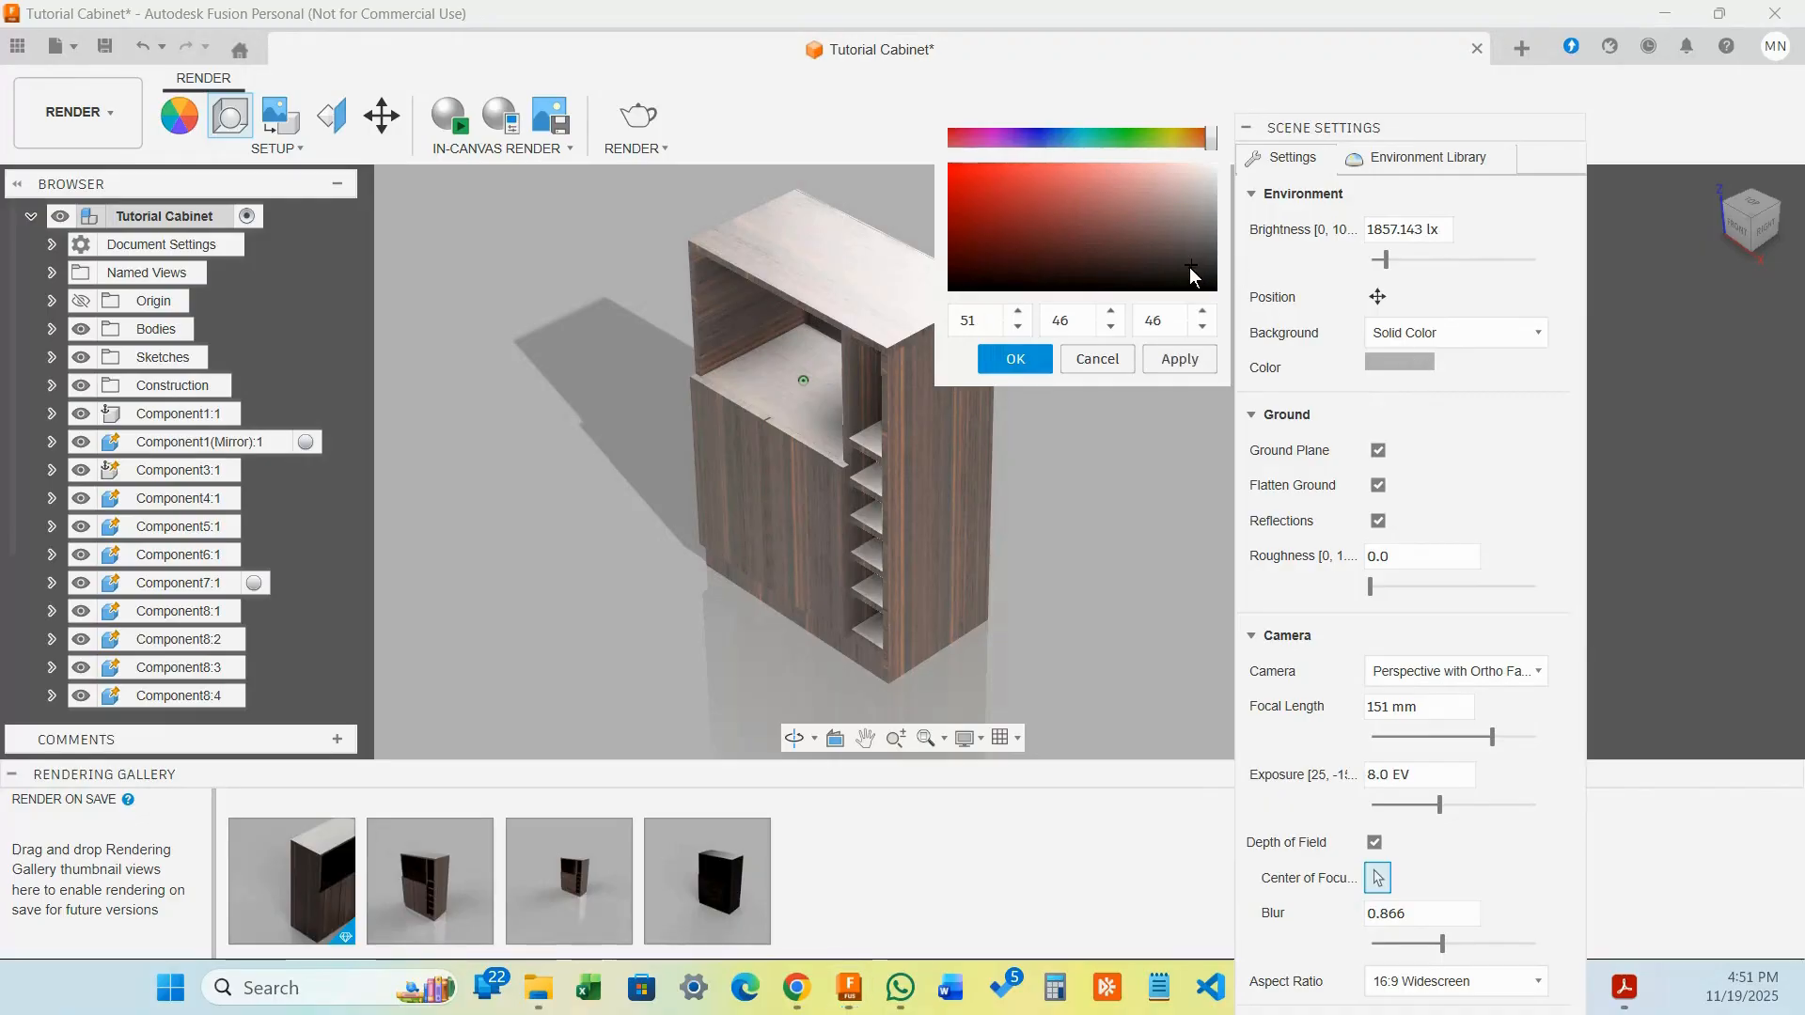
{"action": "left_click", "coordinate": [1041, 359]}
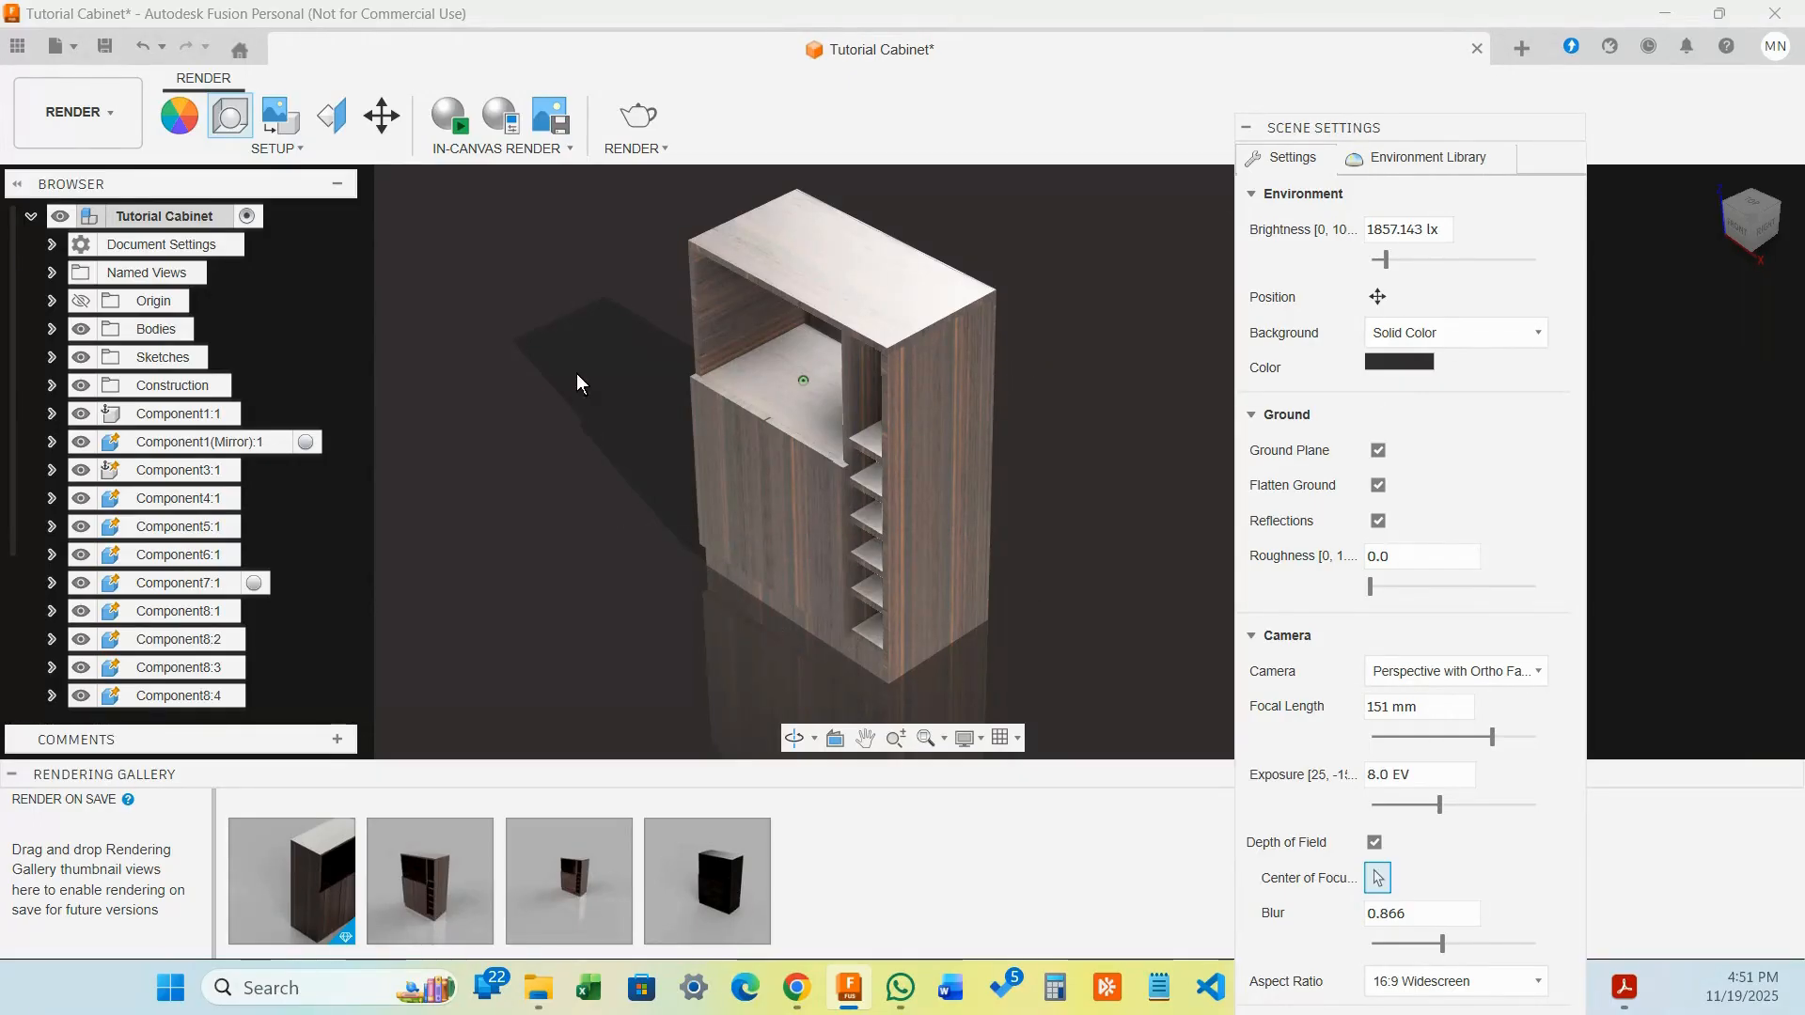
{"action": "left_click", "coordinate": [1405, 360]}
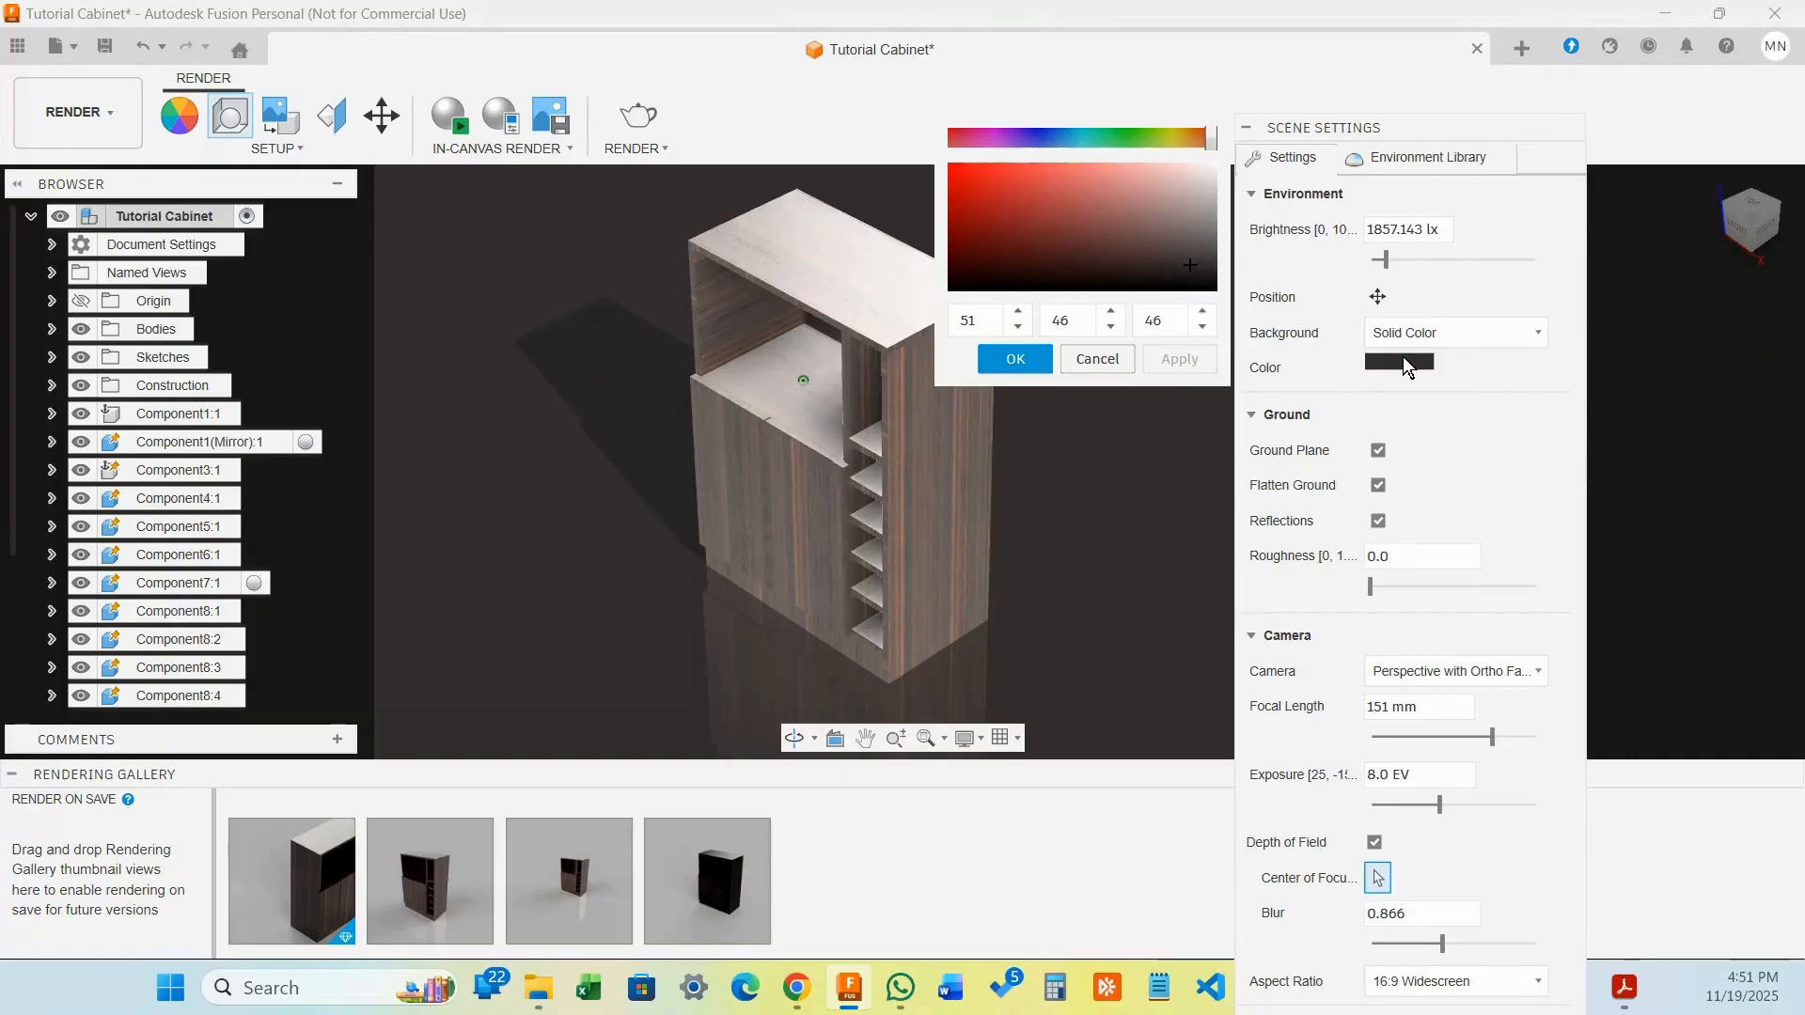
{"action": "left_click", "coordinate": [1194, 240]}
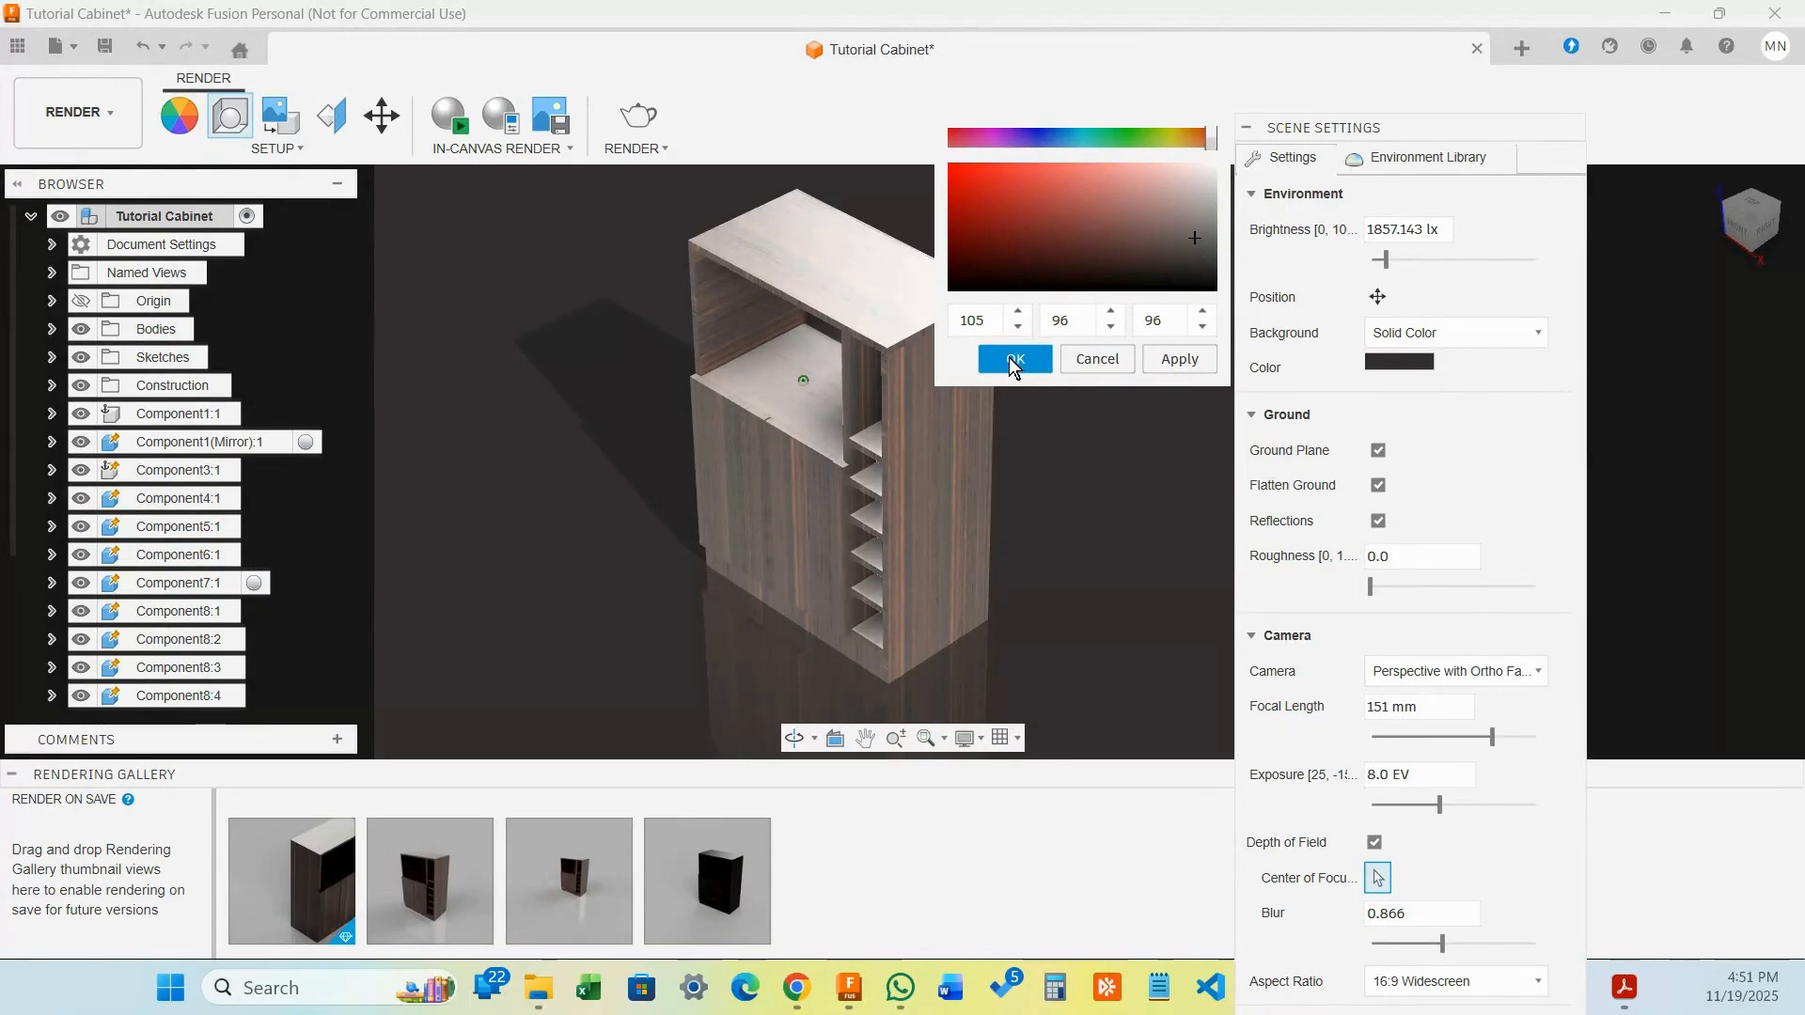
{"action": "left_click", "coordinate": [1007, 357]}
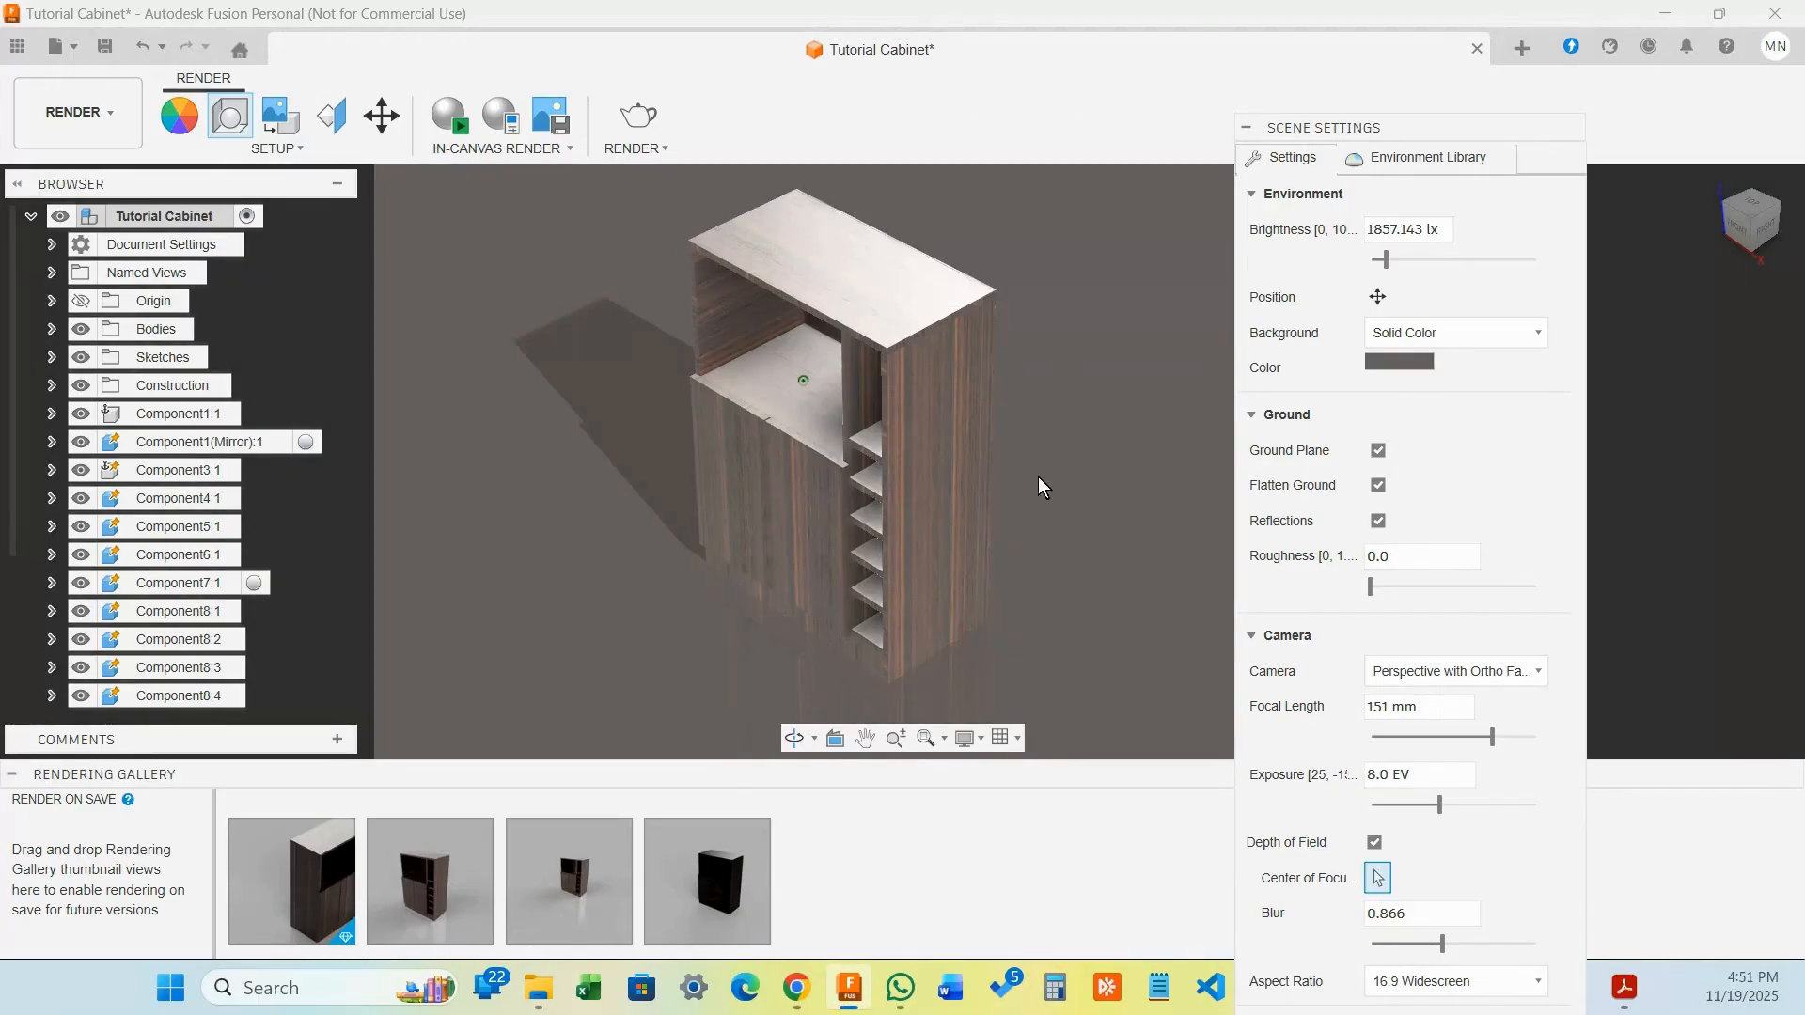
Restore the ground plane with flattened ground and reflections on, reflection roughness 0.1
{"action": "left_click", "coordinate": [1378, 452]}
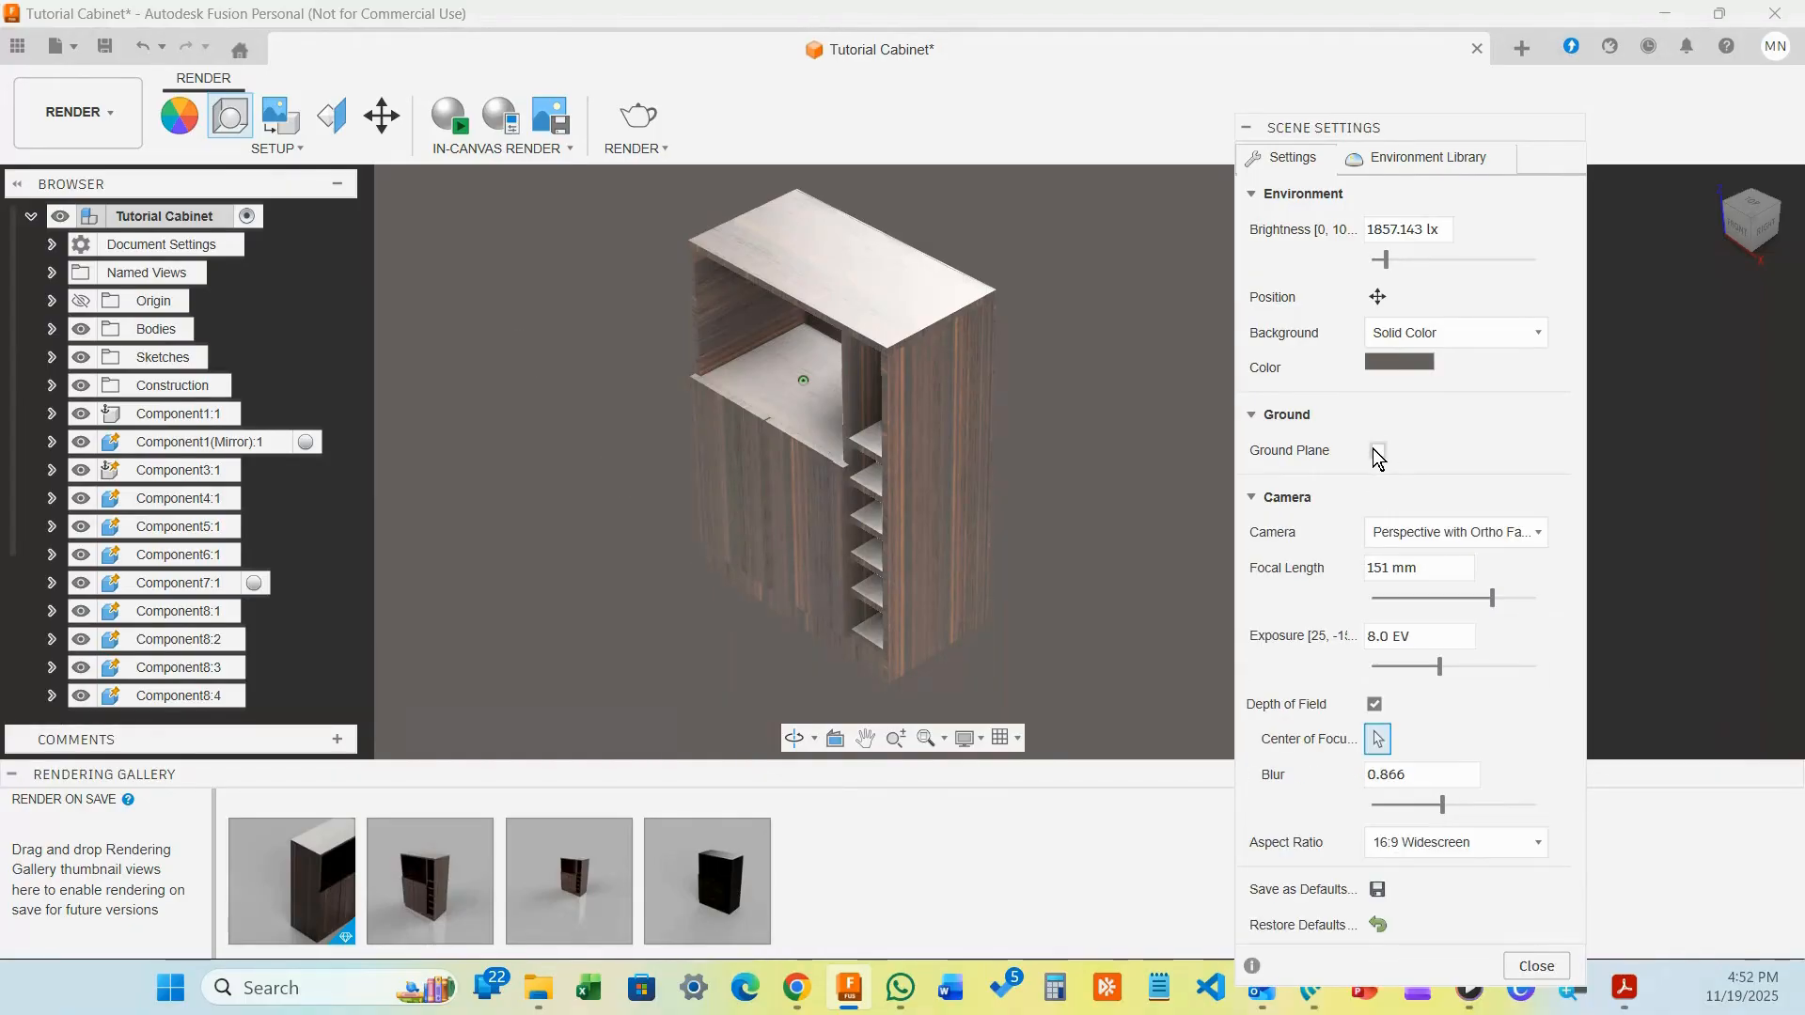
{"action": "left_click", "coordinate": [1375, 451]}
{"action": "left_click", "coordinate": [1377, 451]}
{"action": "left_click", "coordinate": [1376, 451]}
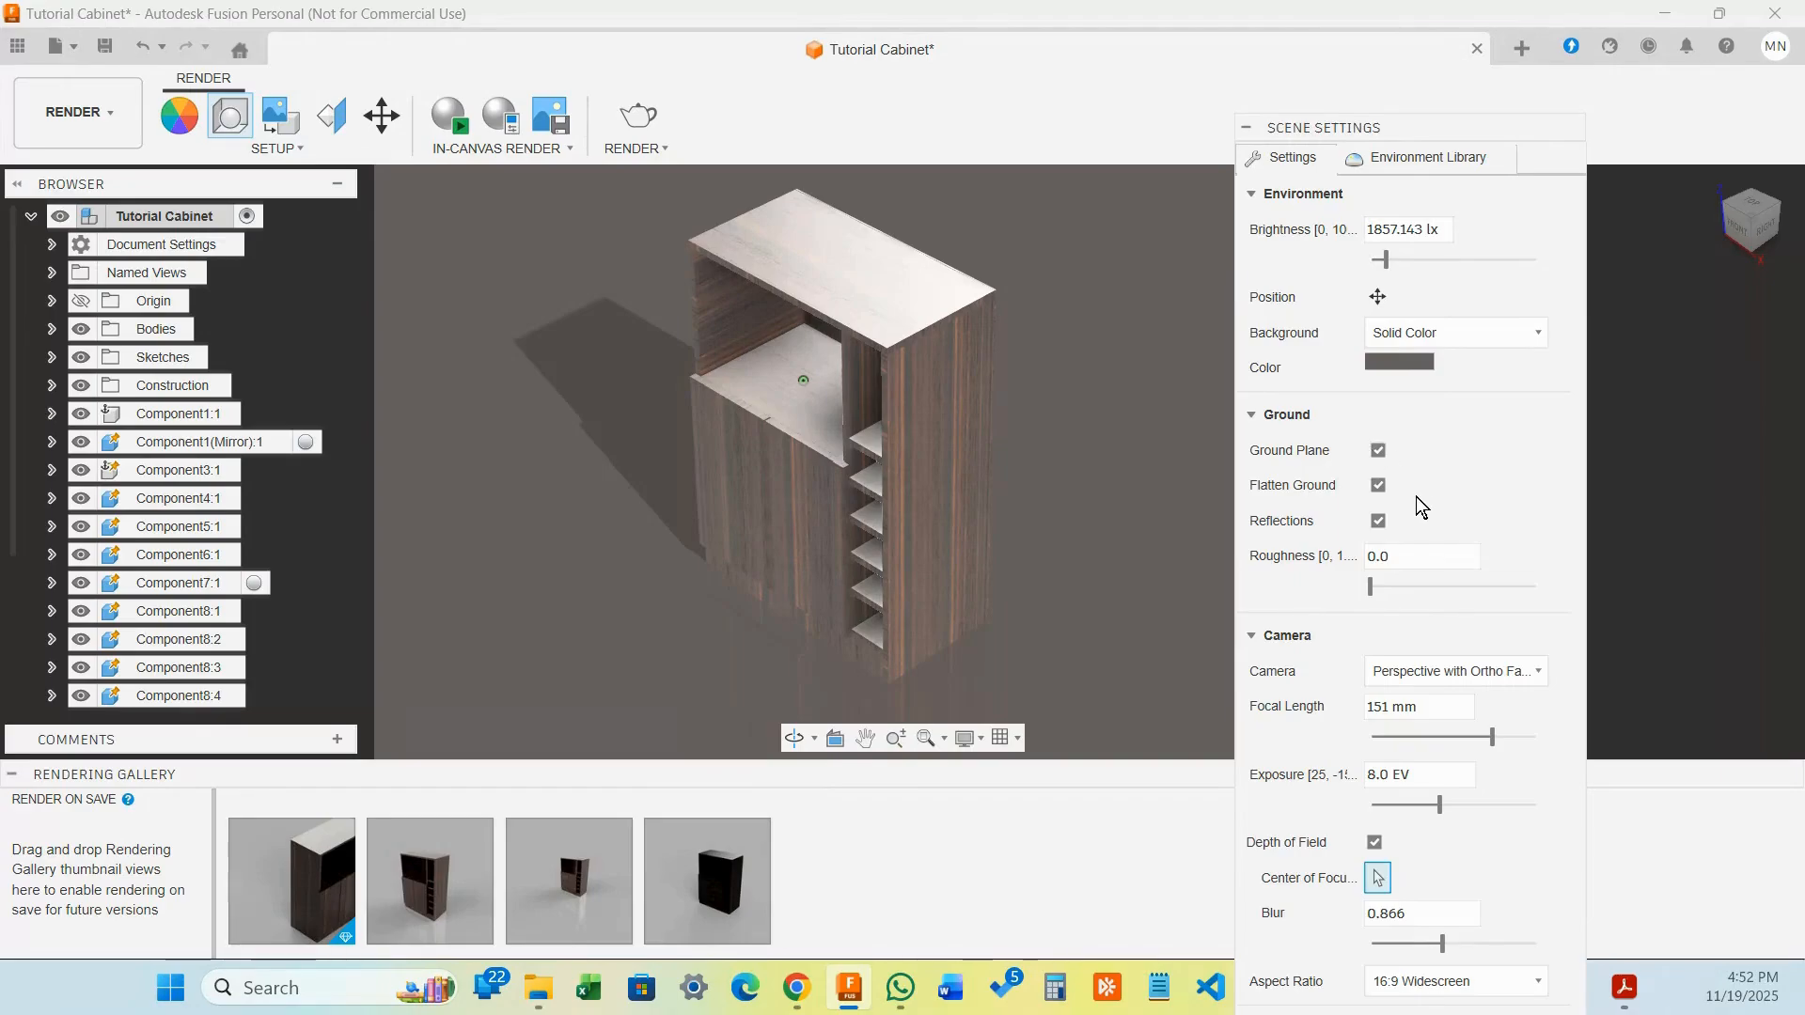
{"action": "left_click", "coordinate": [1376, 485]}
{"action": "left_click", "coordinate": [1377, 522]}
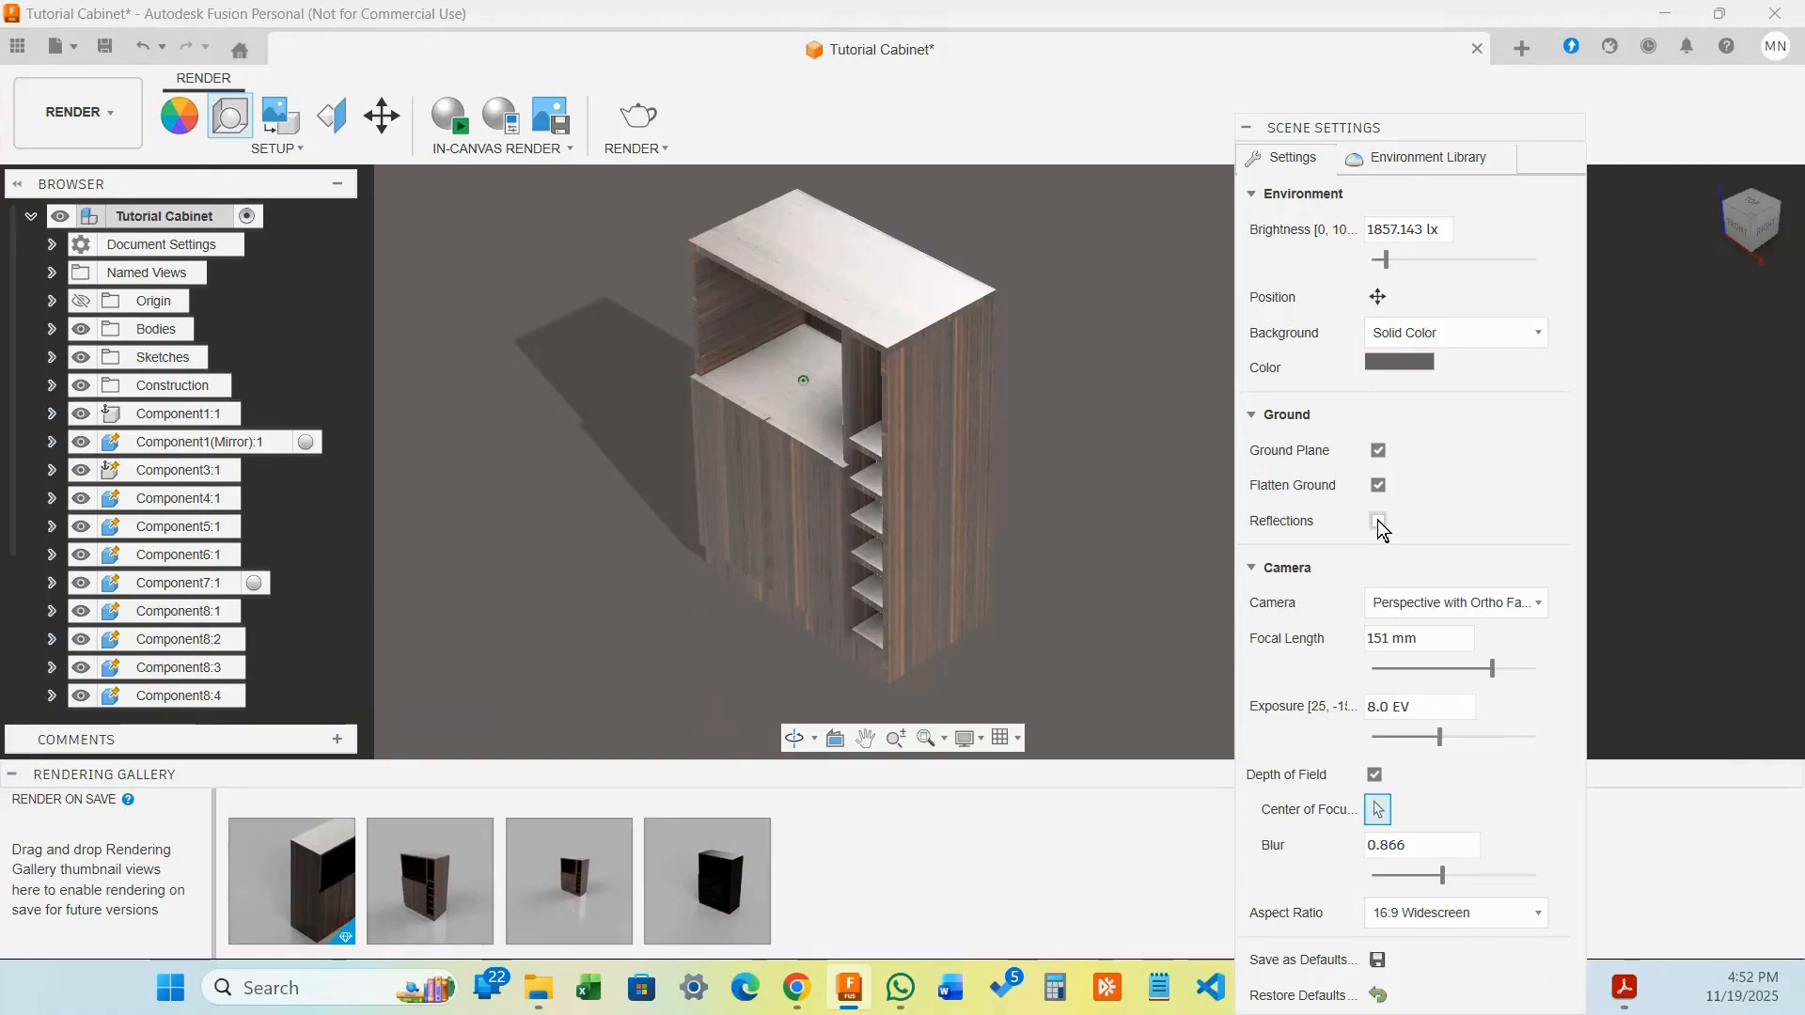
{"action": "left_click", "coordinate": [1378, 521]}
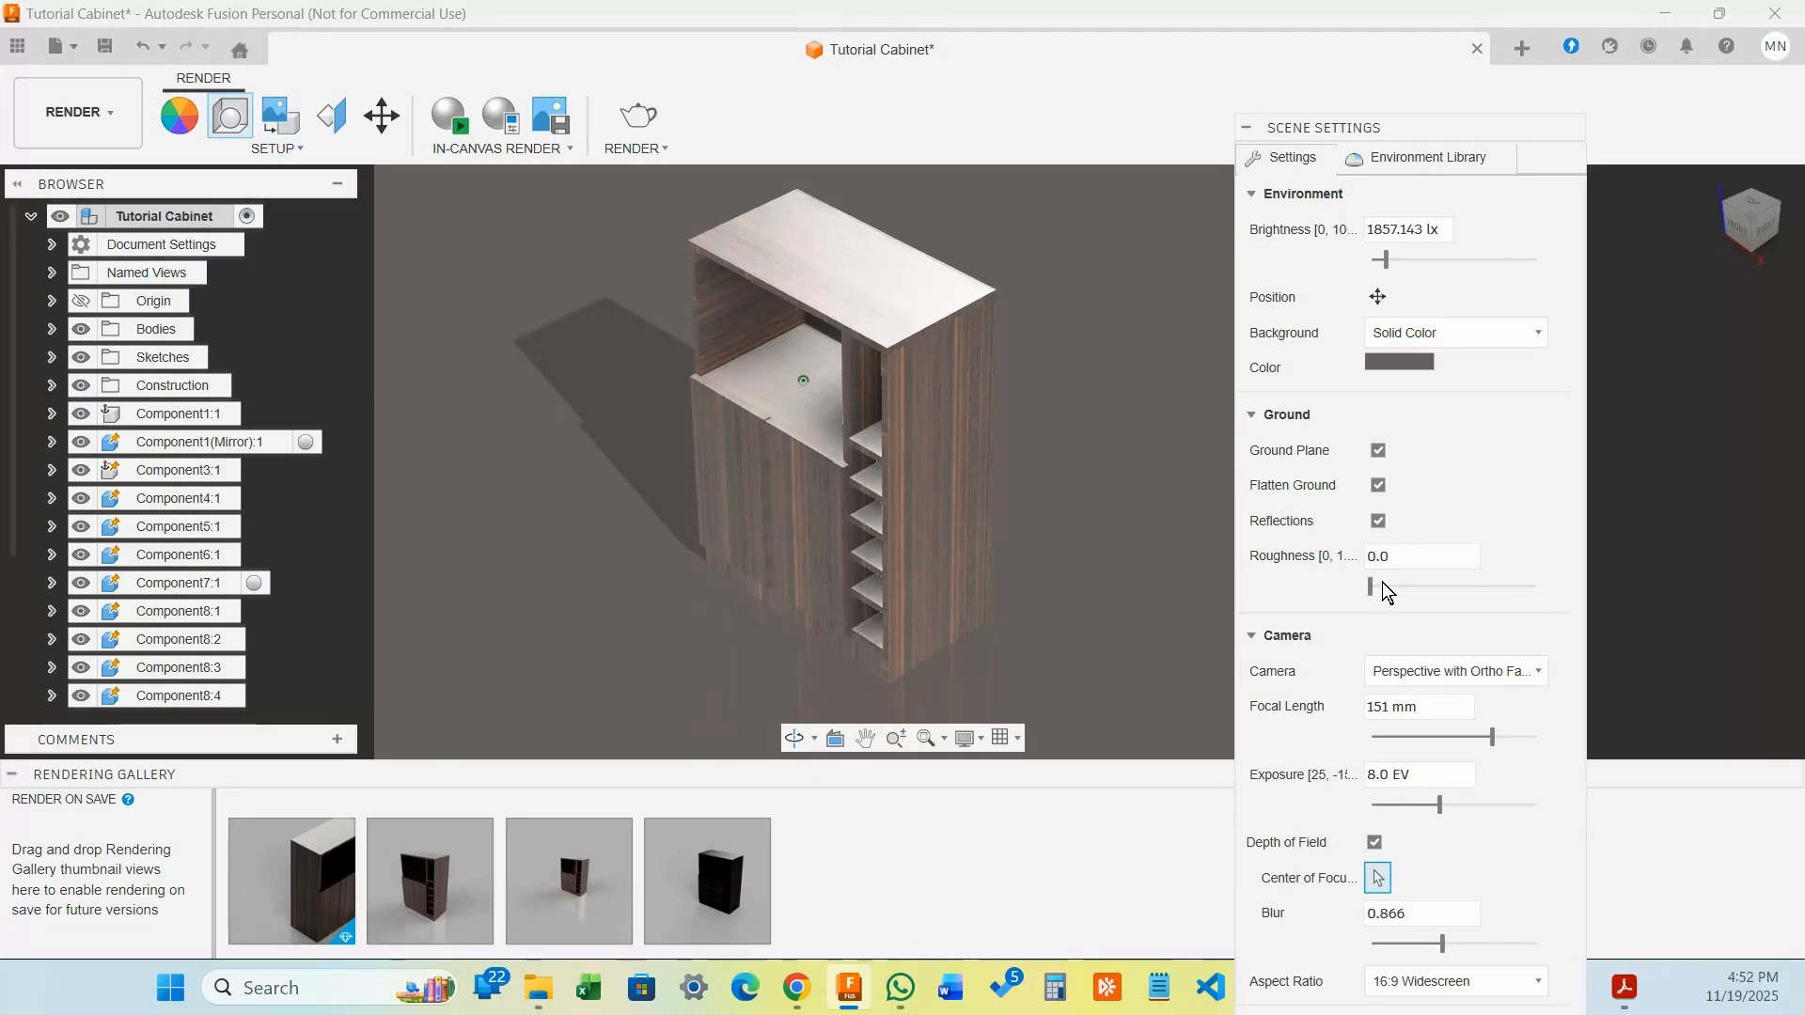
{"action": "left_click_drag", "start_coordinate": [1368, 584], "coordinate": [1397, 587]}
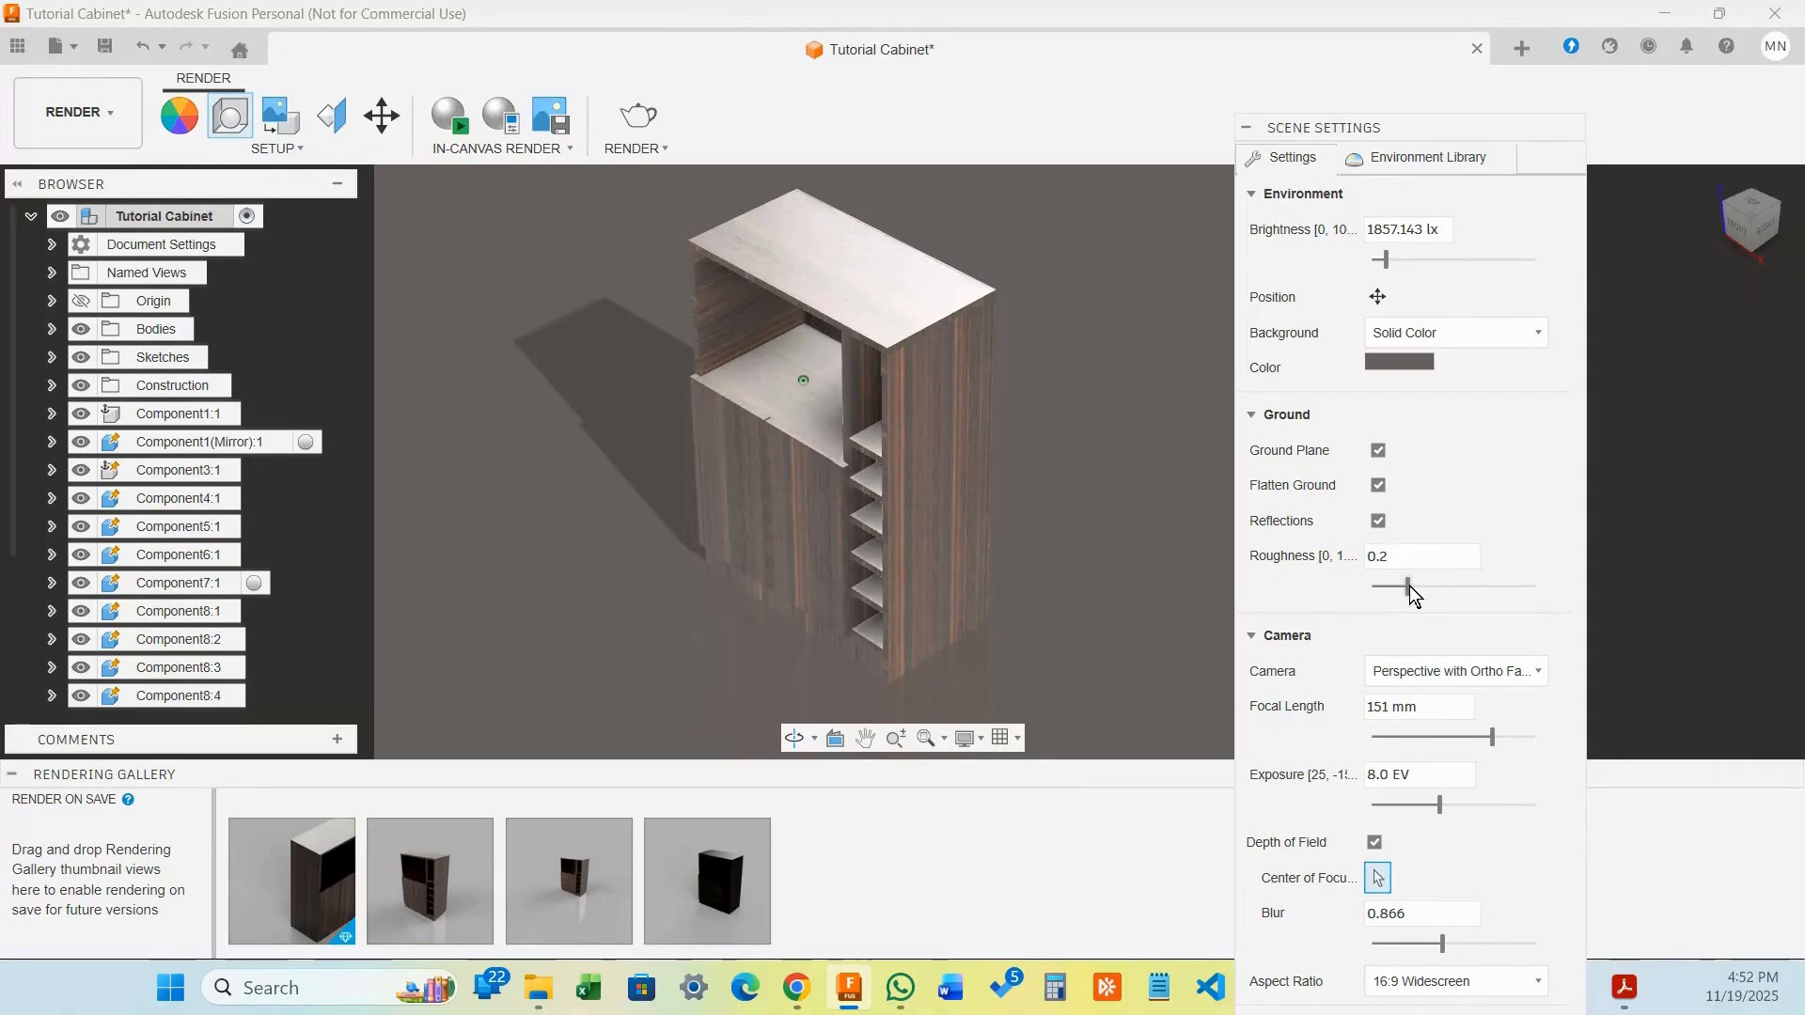
{"action": "left_click_drag", "start_coordinate": [1408, 584], "coordinate": [1390, 587]}
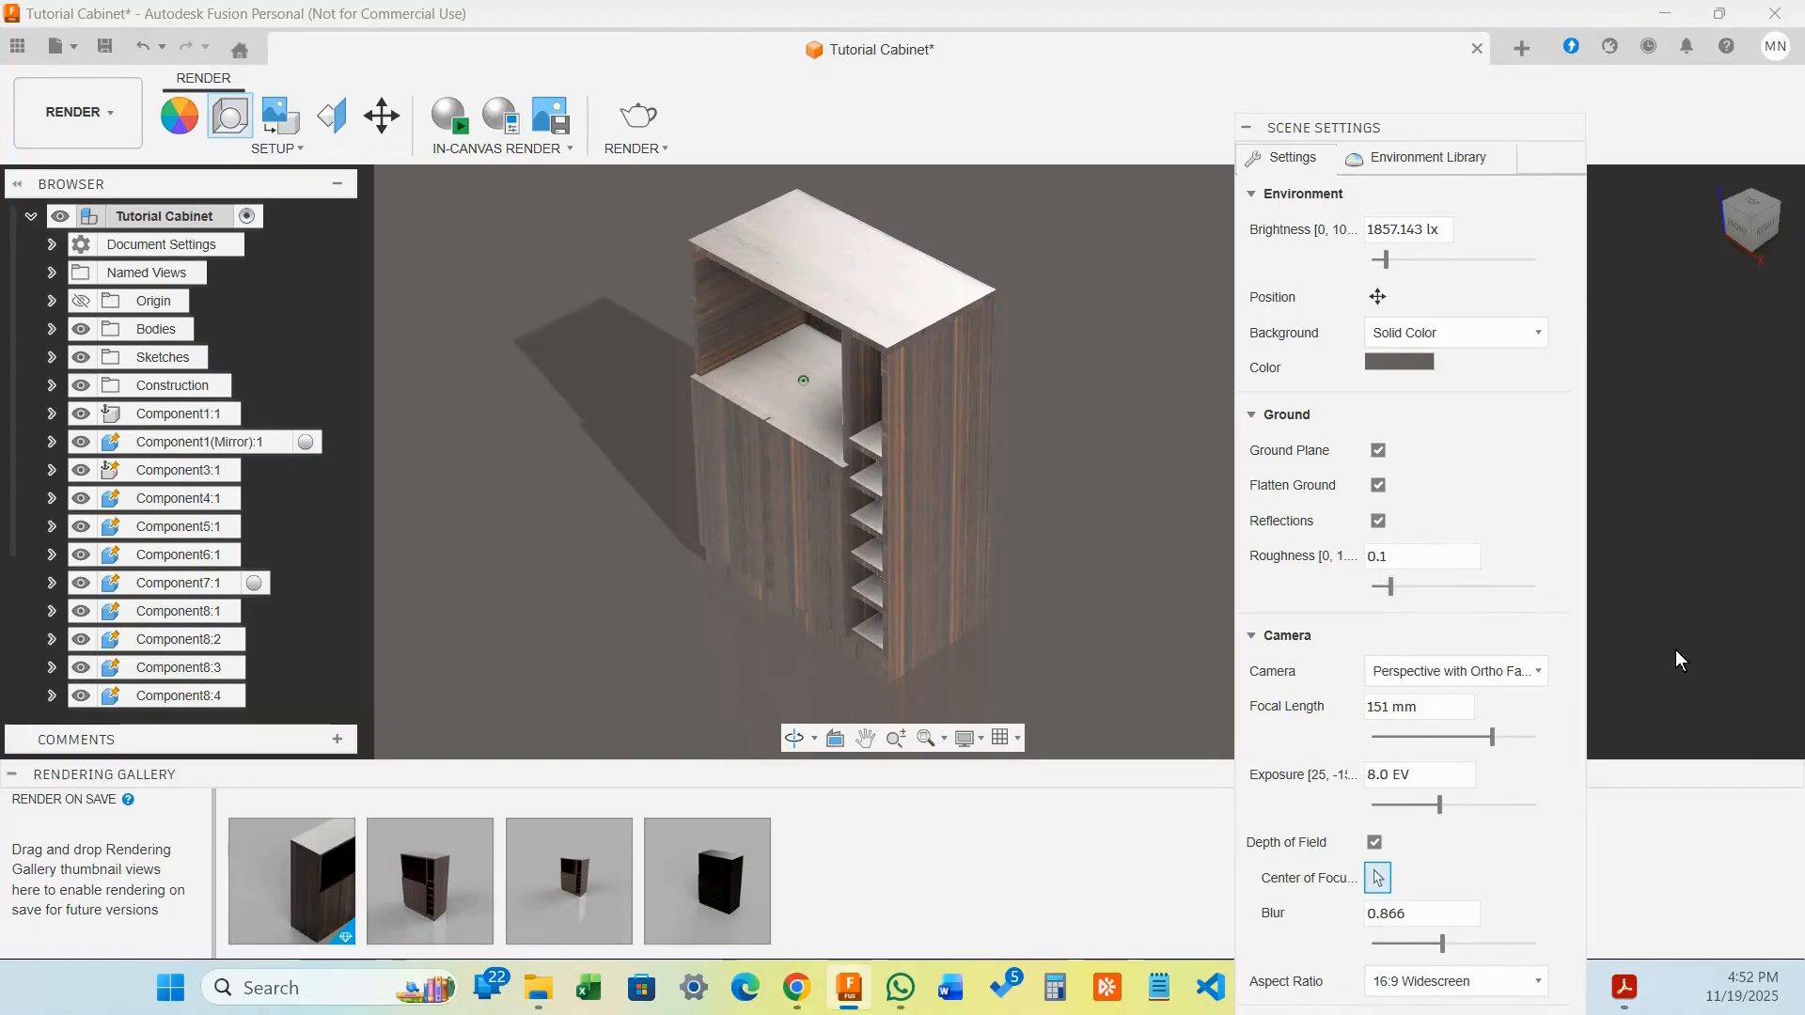
Try Orthographic, then set the render camera to plain Perspective projection
{"action": "left_click", "coordinate": [1455, 674]}
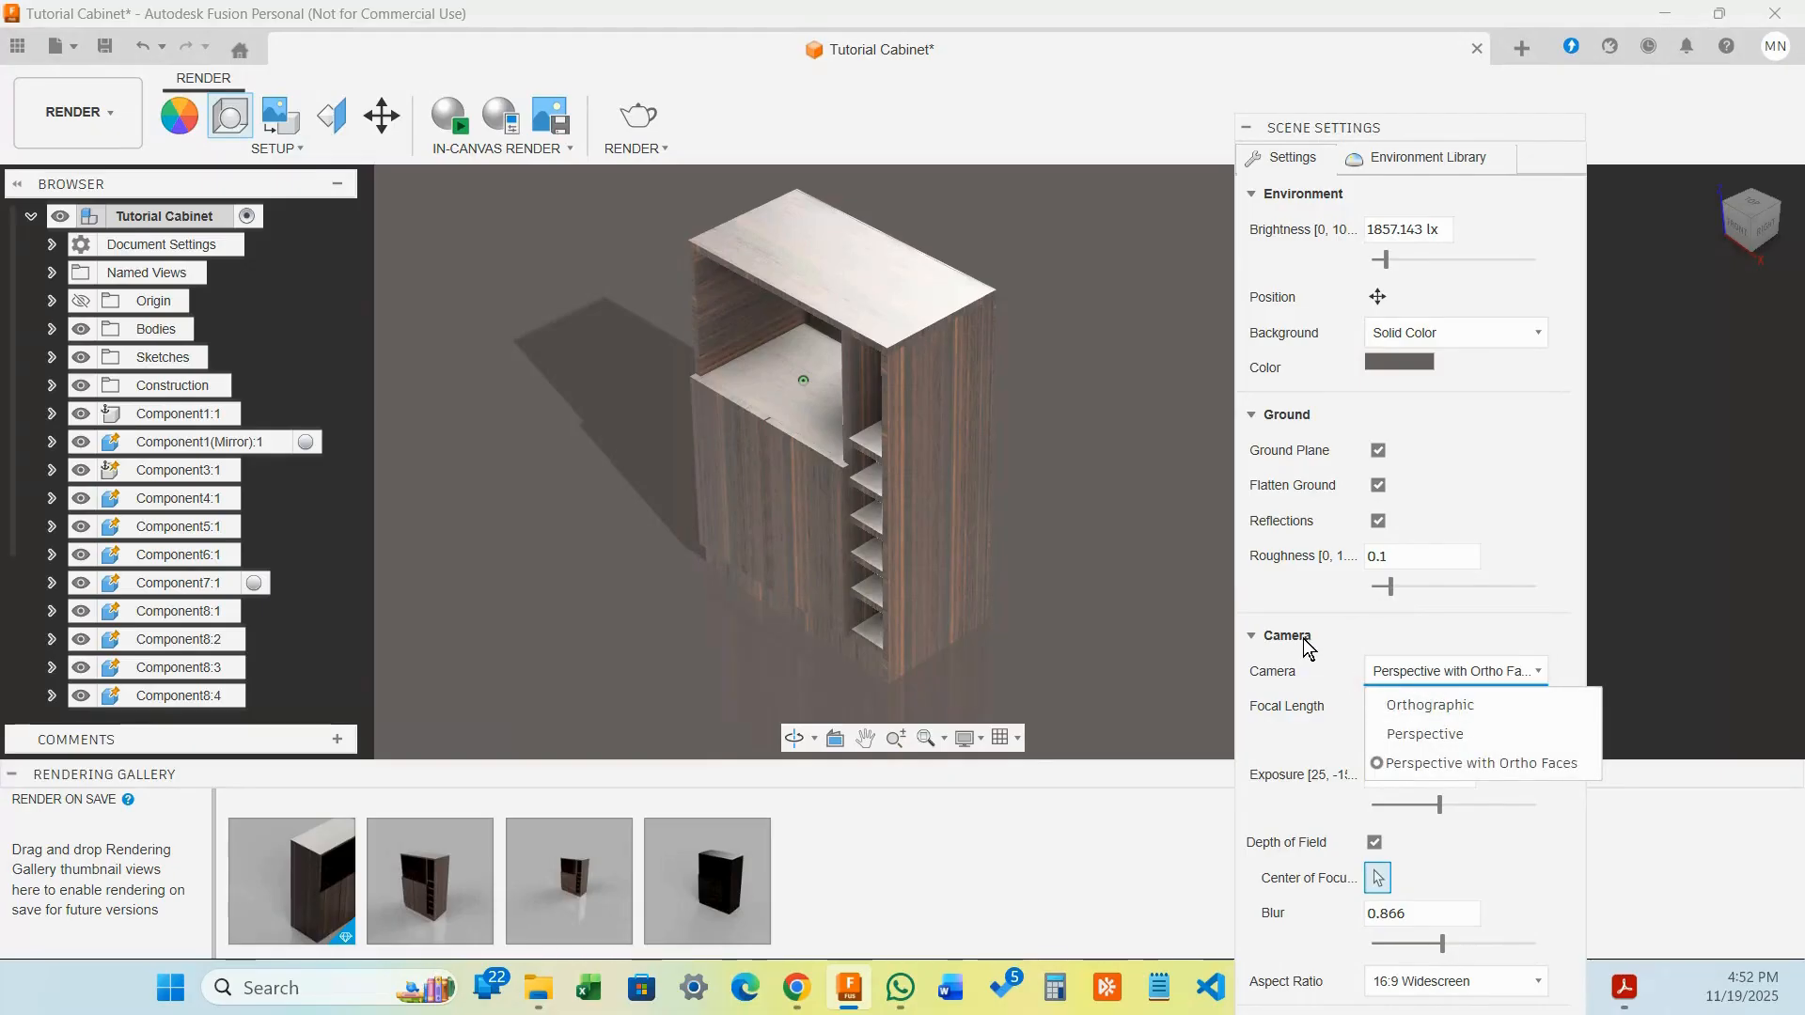
{"action": "left_click", "coordinate": [1407, 707]}
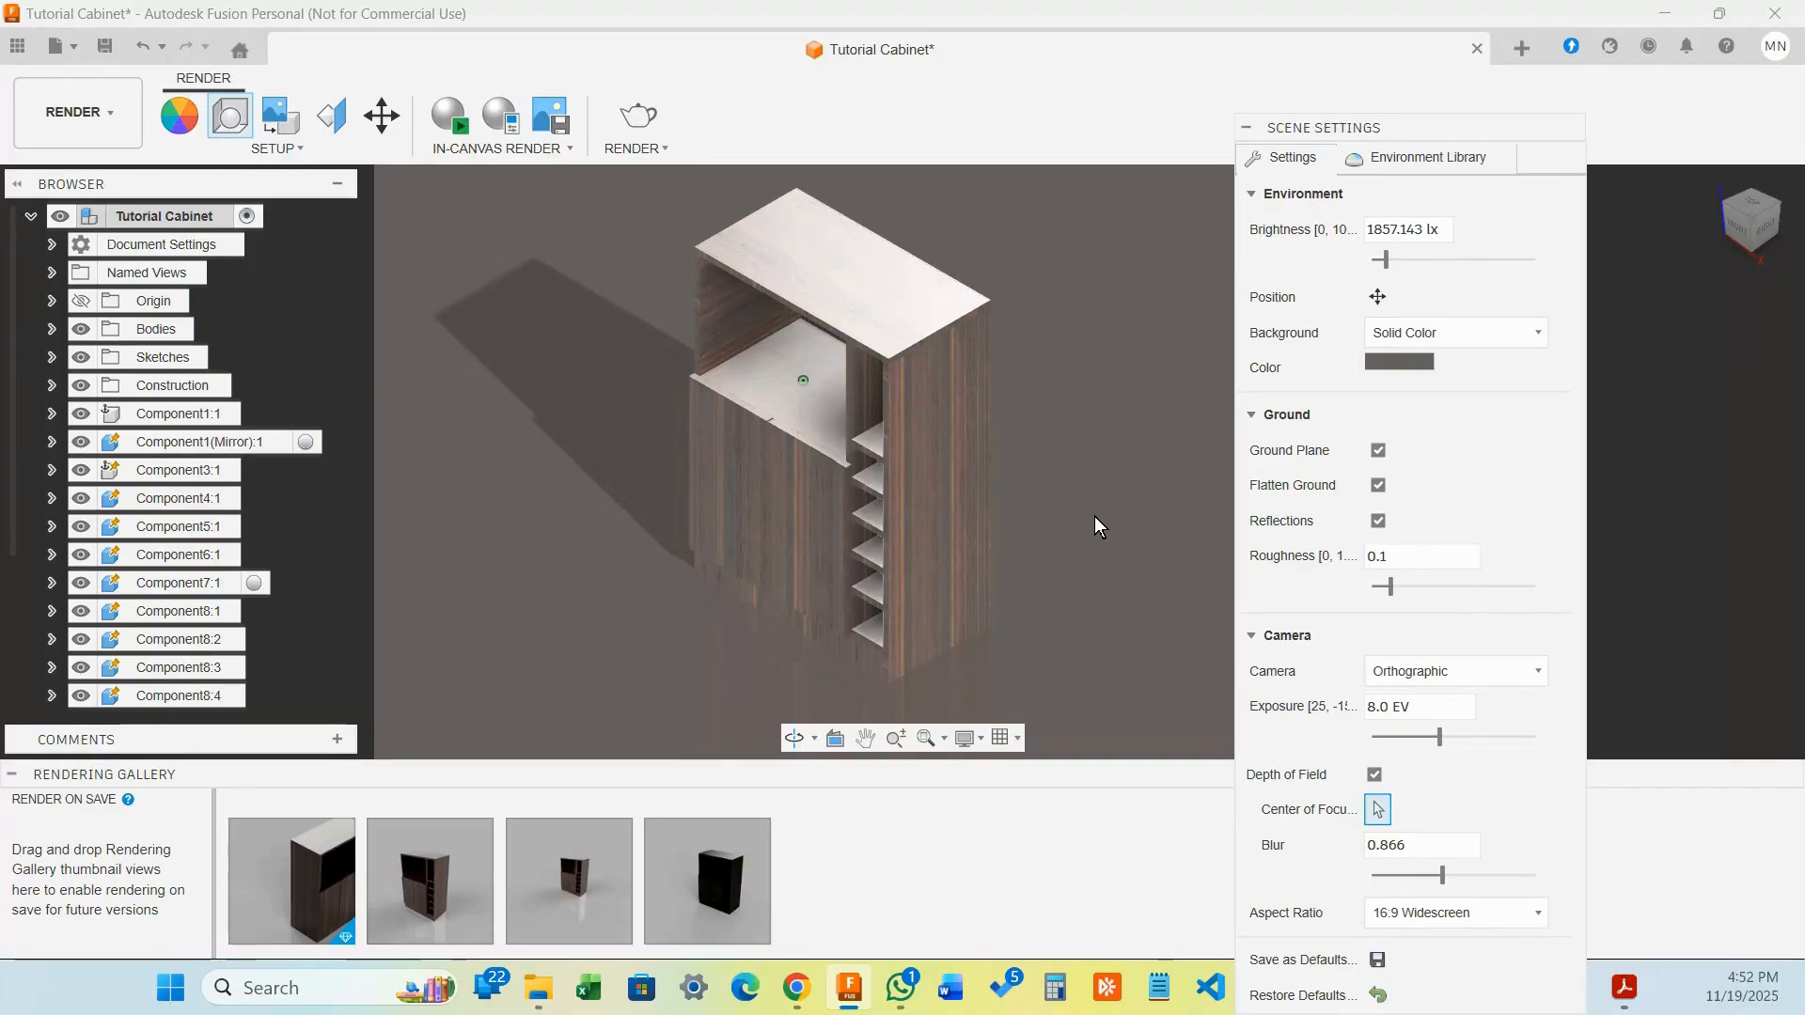
{"action": "left_click", "coordinate": [1517, 668]}
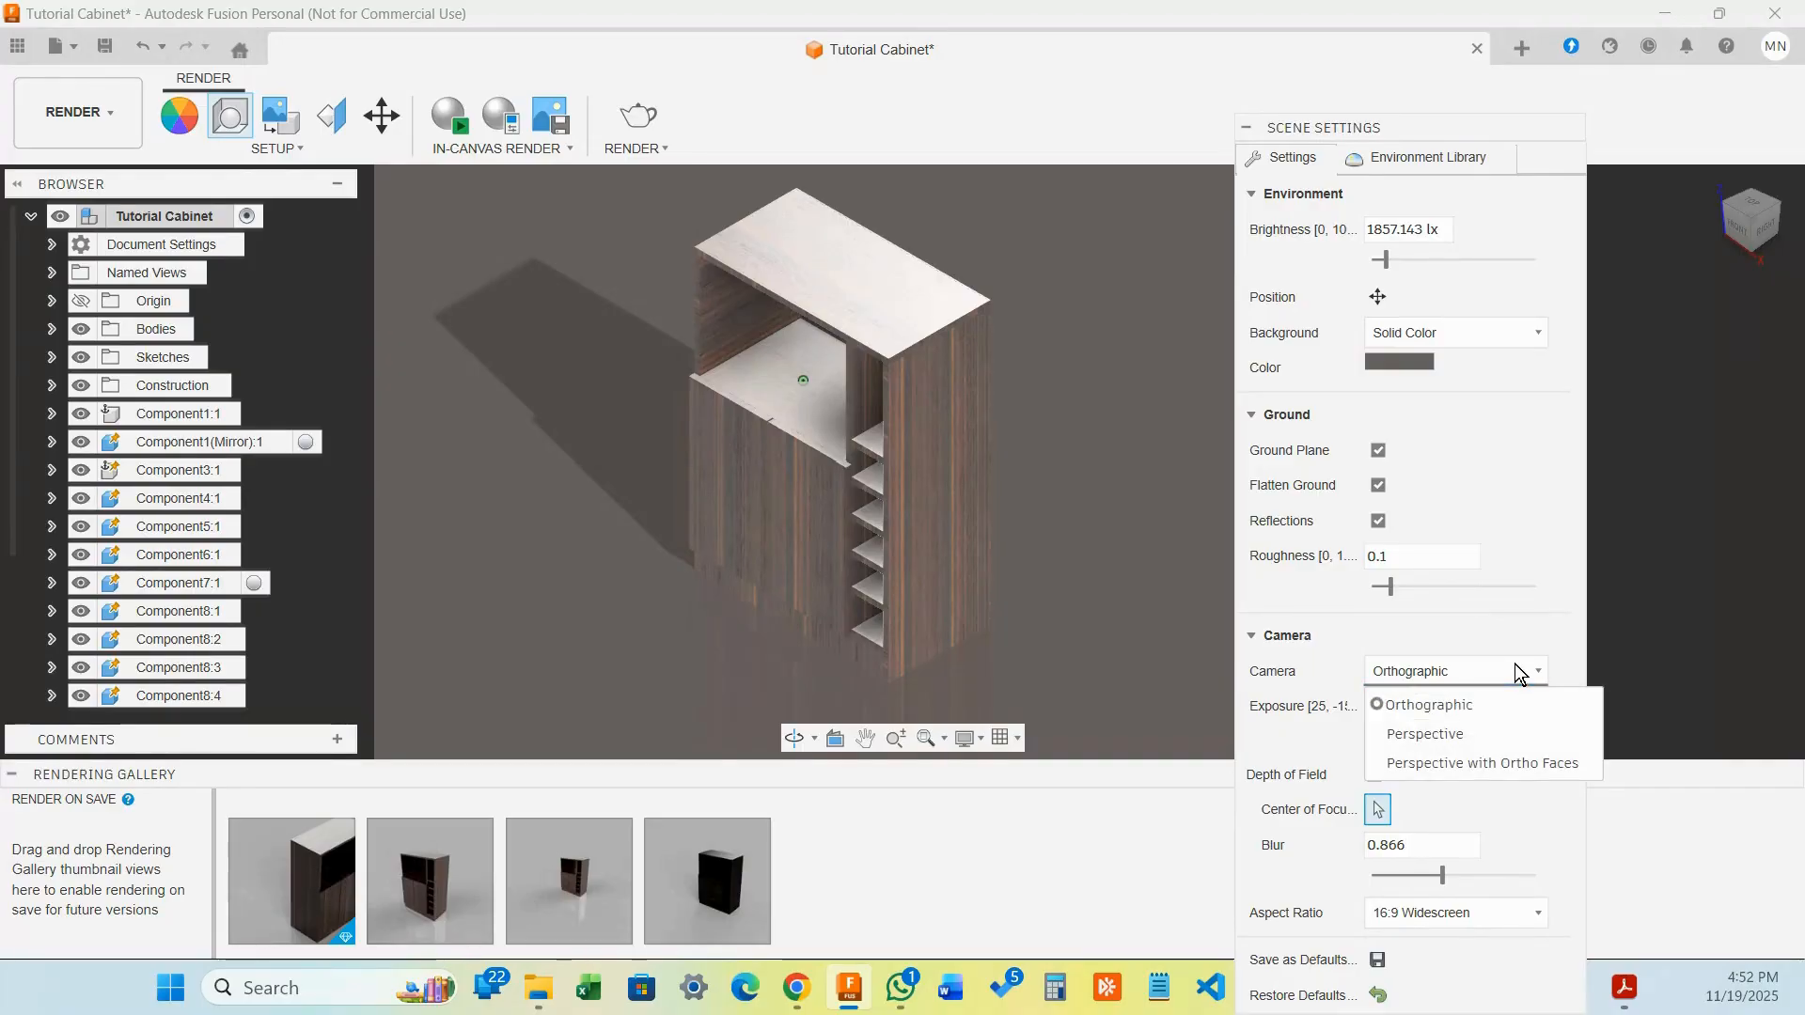
{"action": "left_click", "coordinate": [1431, 734]}
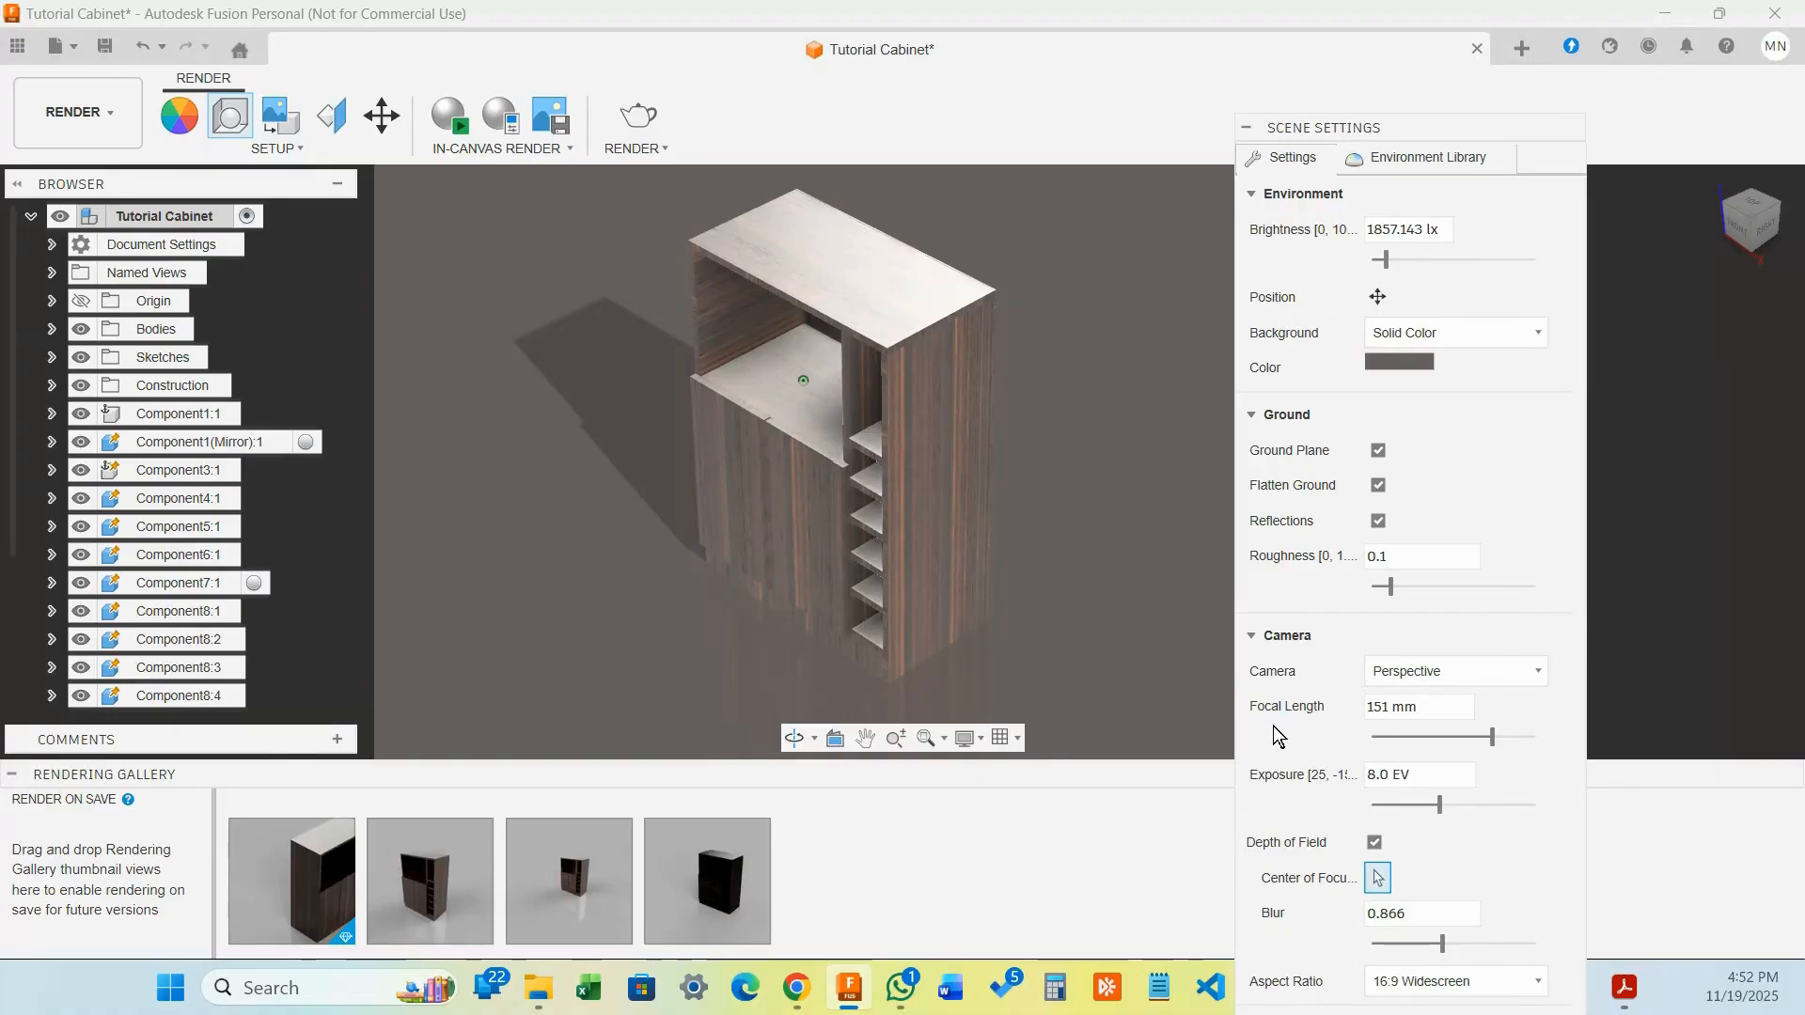
Change the camera focal length from 151 mm to 114 mm and exposure to 8.3 EV
{"action": "left_click_drag", "start_coordinate": [1492, 735], "coordinate": [1413, 737]}
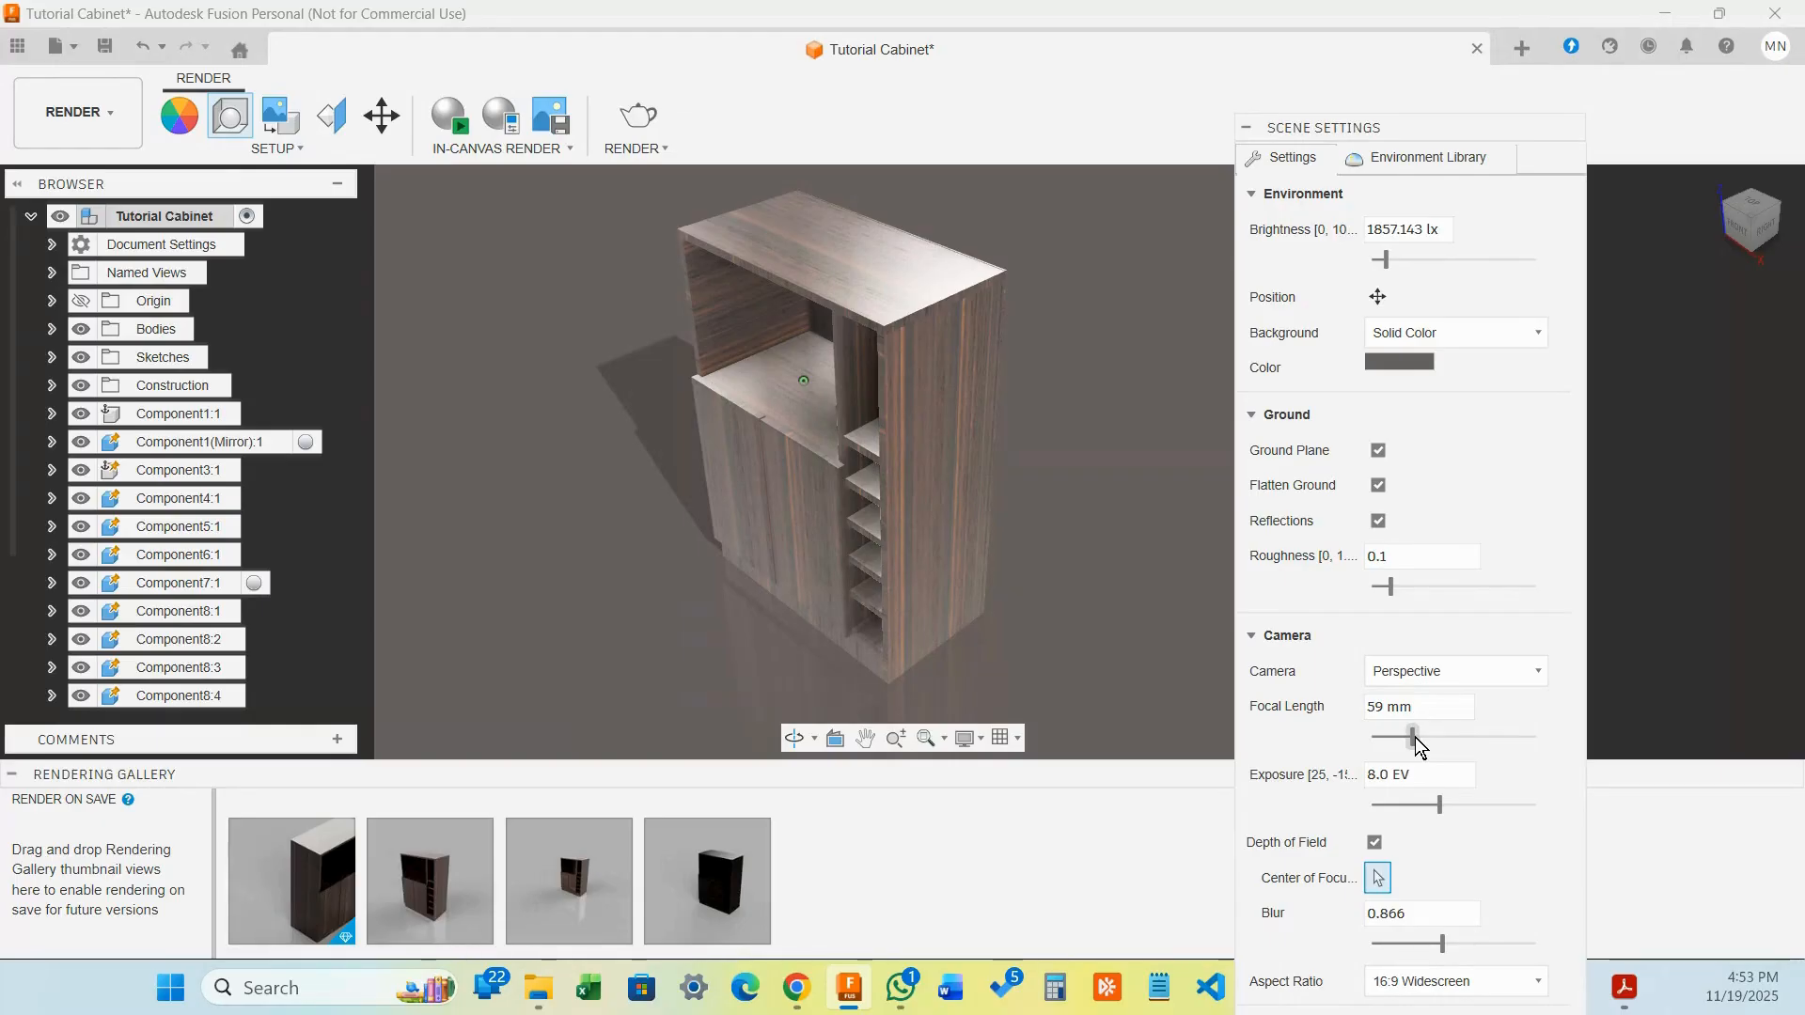
{"action": "left_click_drag", "start_coordinate": [1414, 737], "coordinate": [1463, 731]}
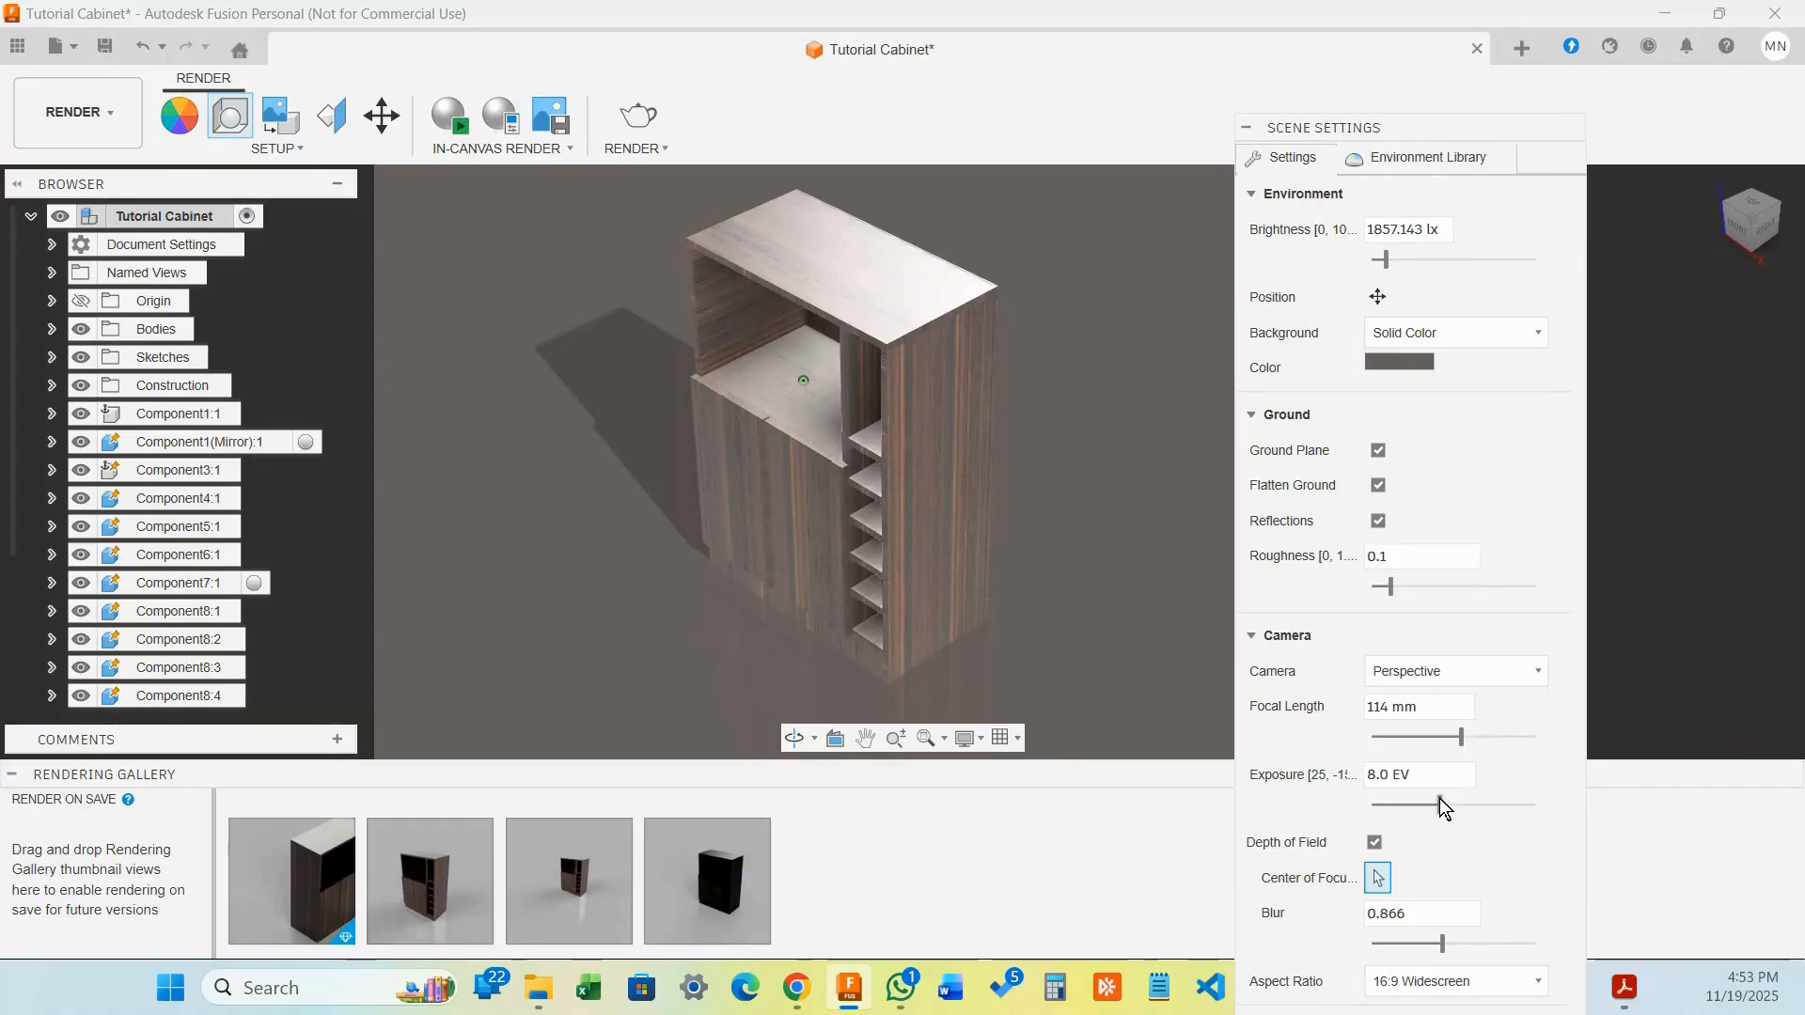
{"action": "left_click_drag", "start_coordinate": [1440, 798], "coordinate": [1442, 795]}
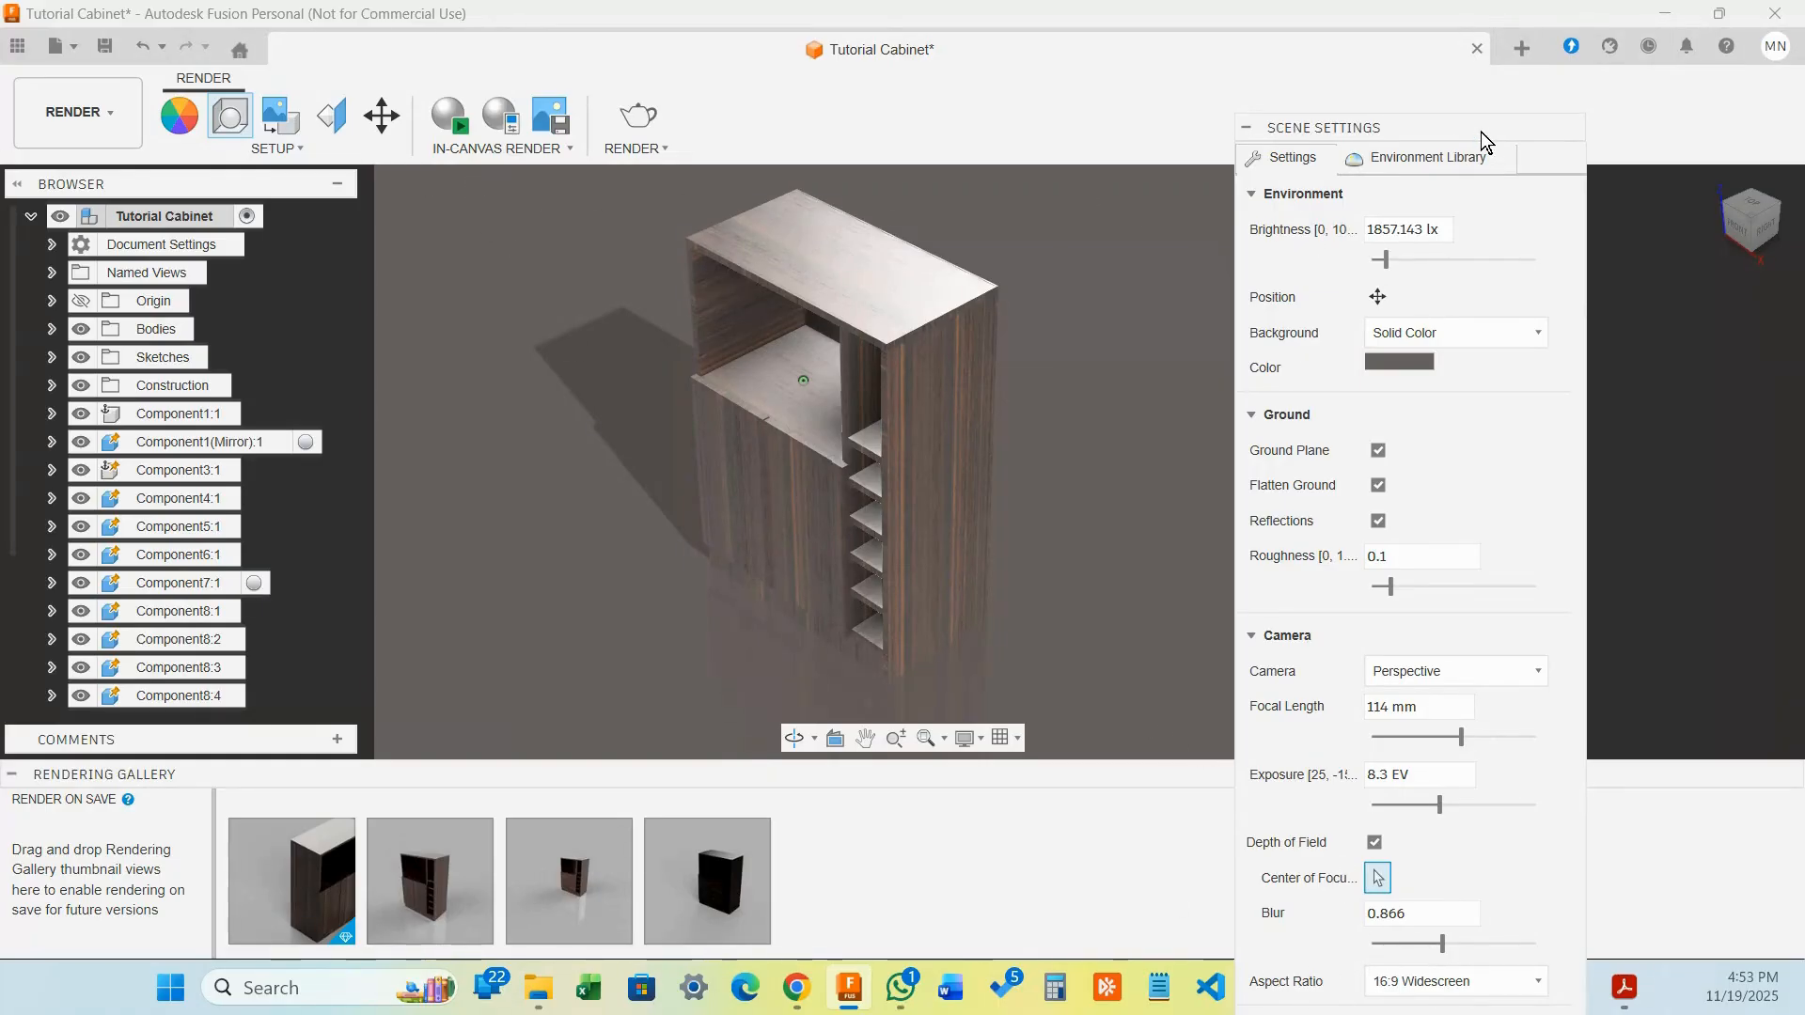
{"action": "left_click_drag", "start_coordinate": [1481, 126], "coordinate": [1672, 243]}
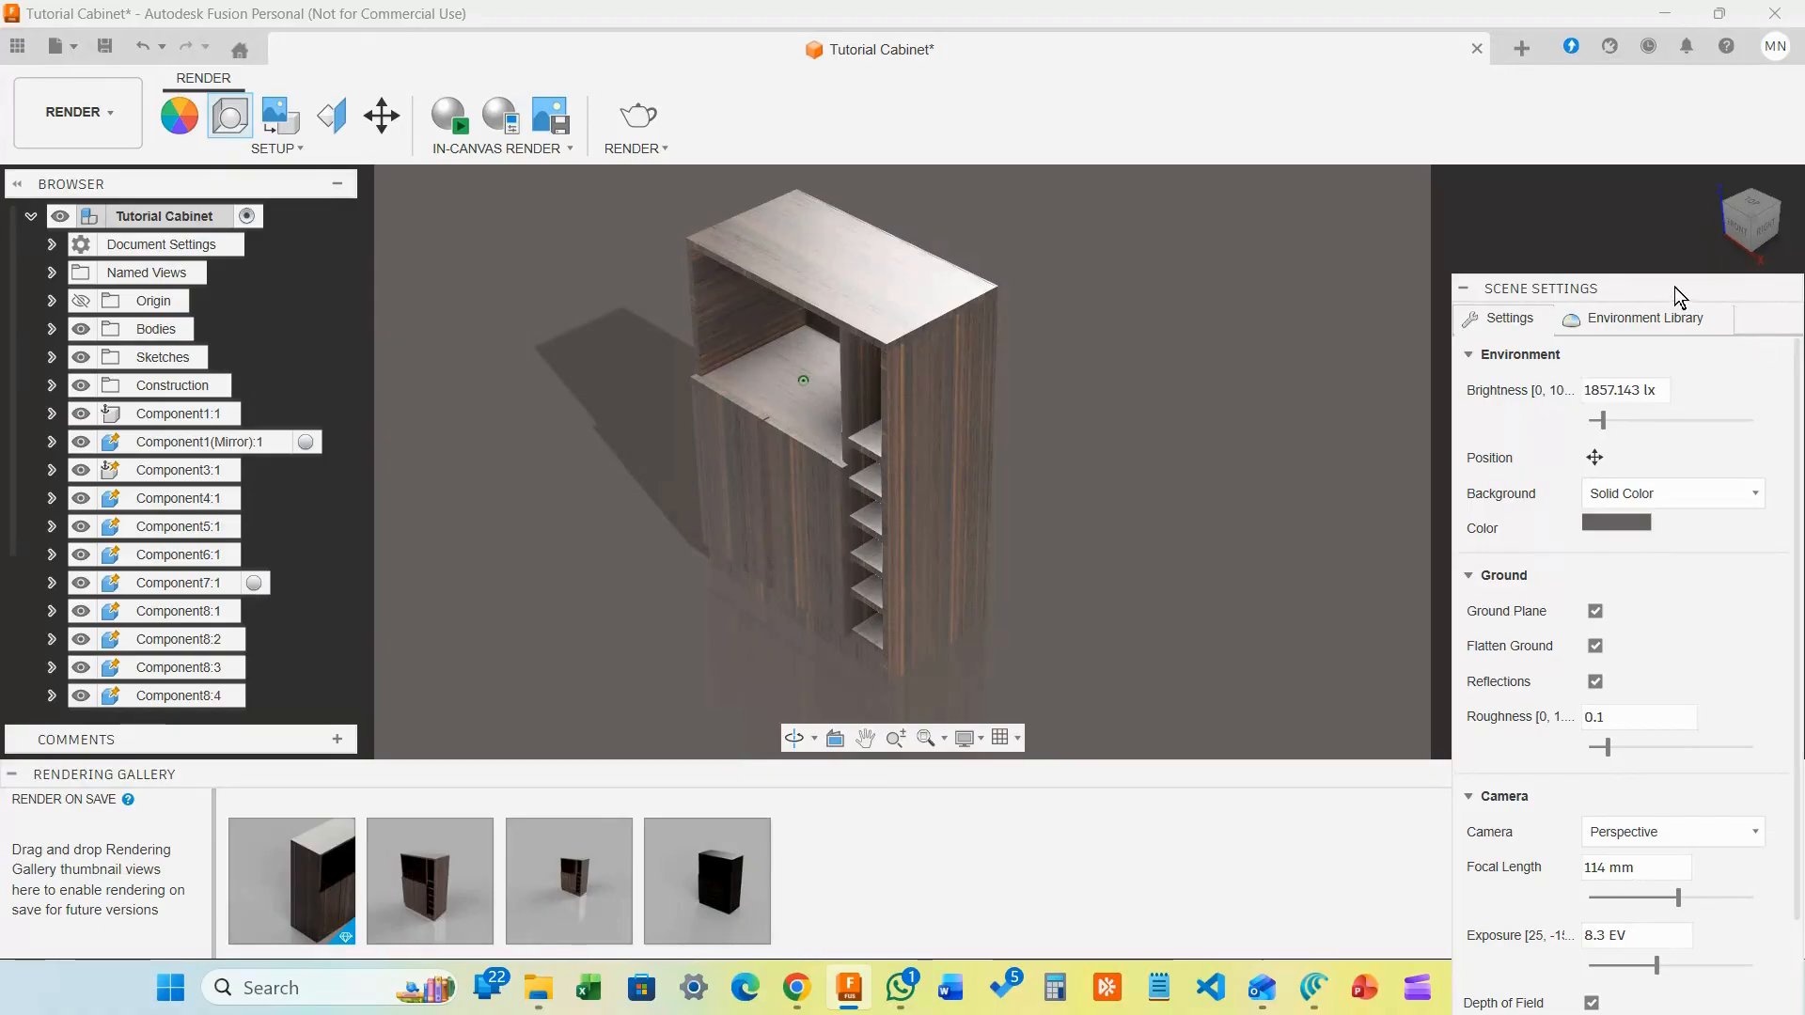
After trying 1:1 Square and 16:9 Widescreen, set a Custom Aspect Ratio with width 800
{"action": "left_click_drag", "start_coordinate": [1673, 286], "coordinate": [1664, 93]}
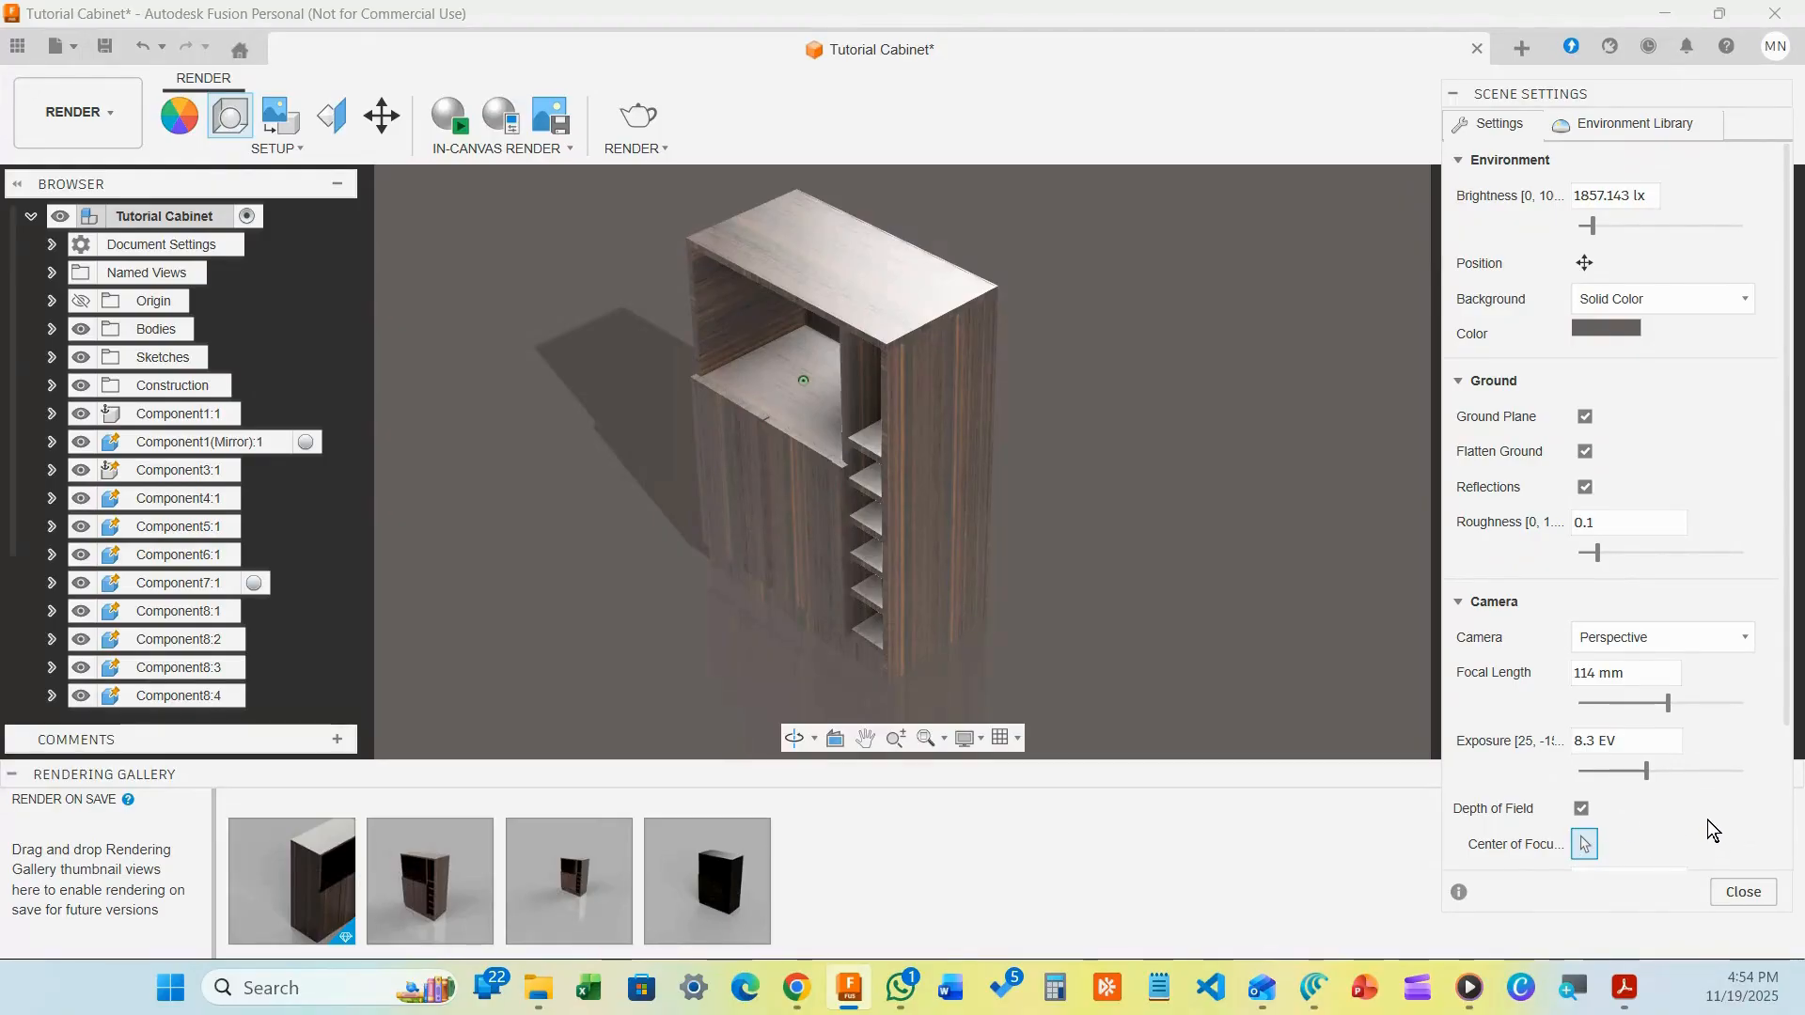
{"action": "scroll", "coordinate": [1707, 824], "scroll_direction": "down", "scroll_amount": 4}
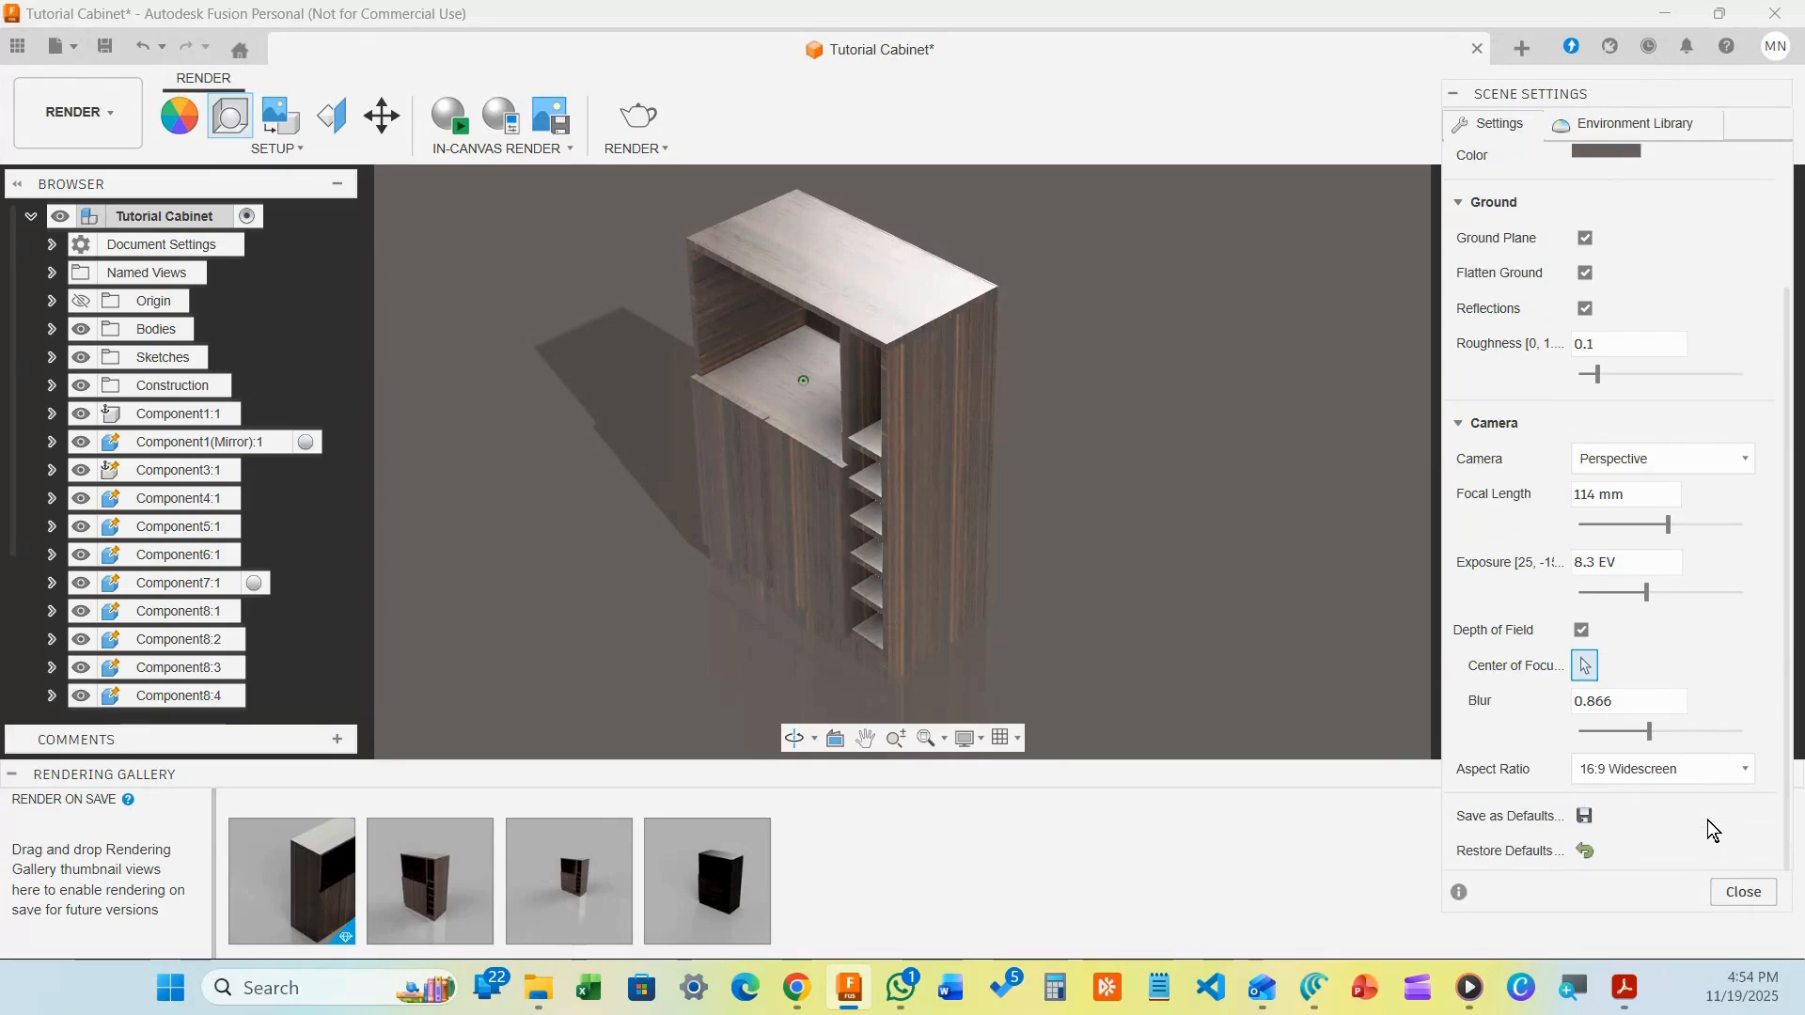
{"action": "left_click", "coordinate": [1709, 768]}
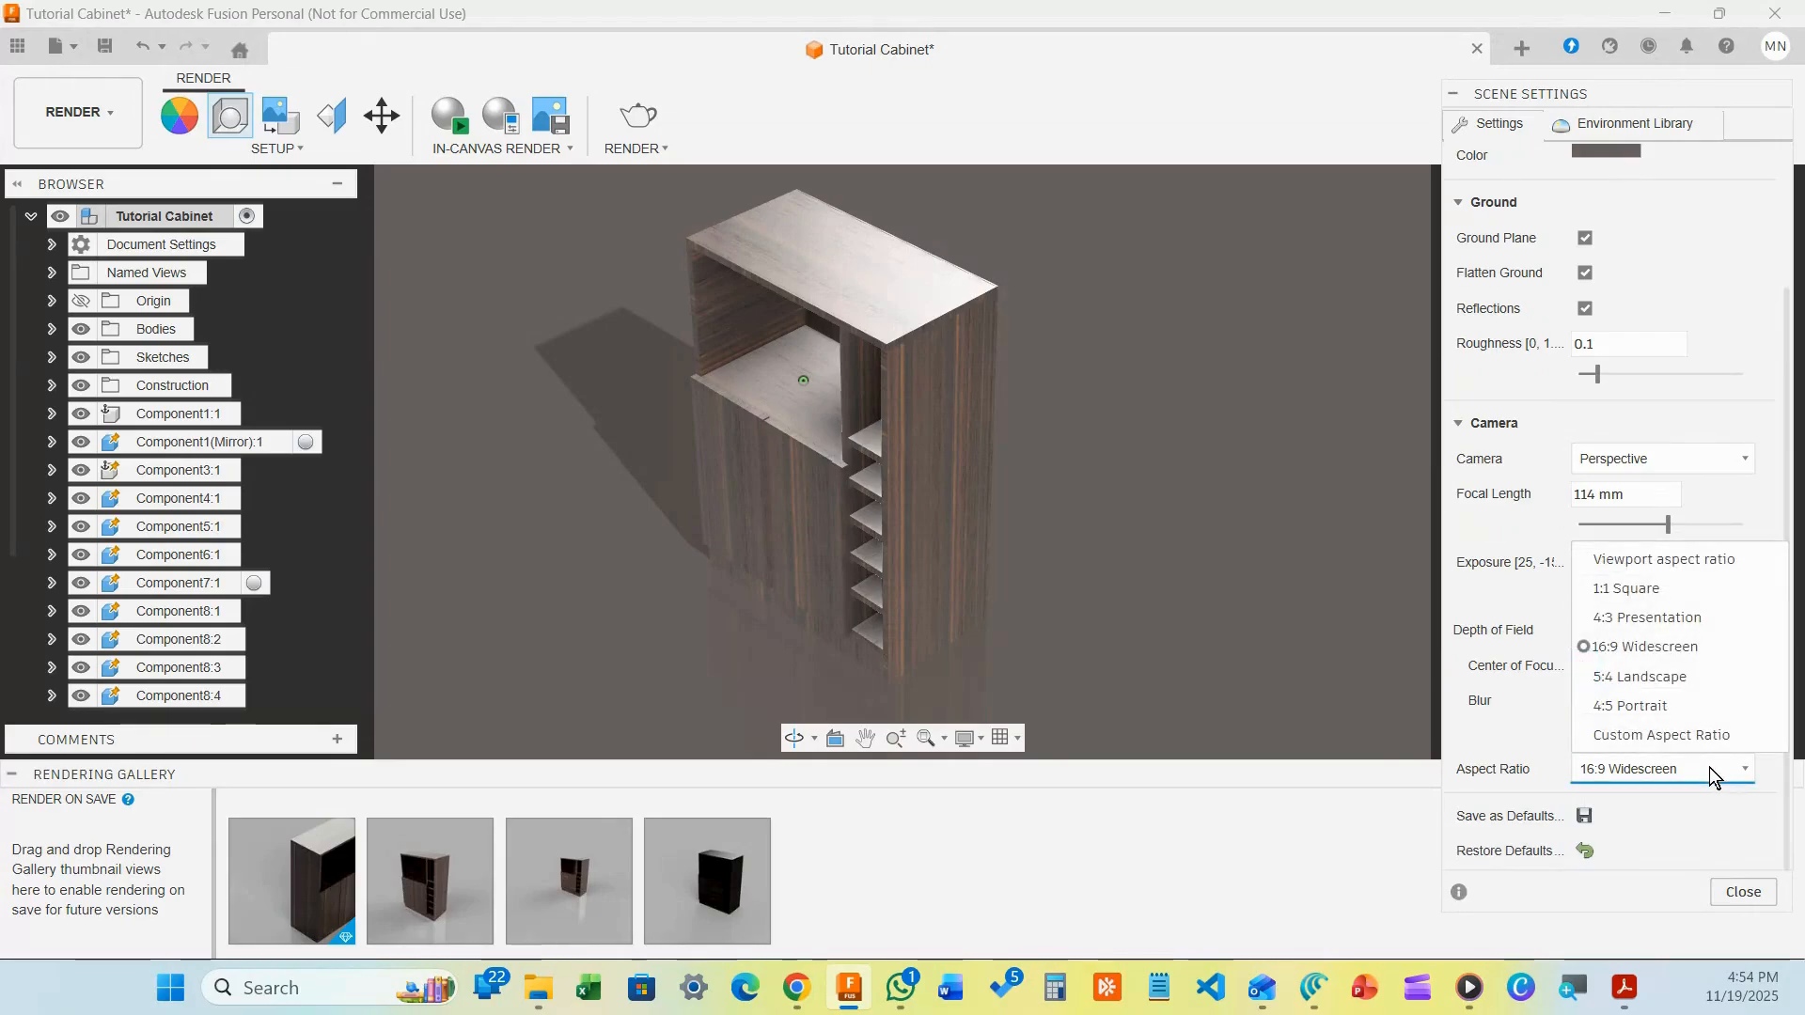
{"action": "left_click", "coordinate": [1643, 589]}
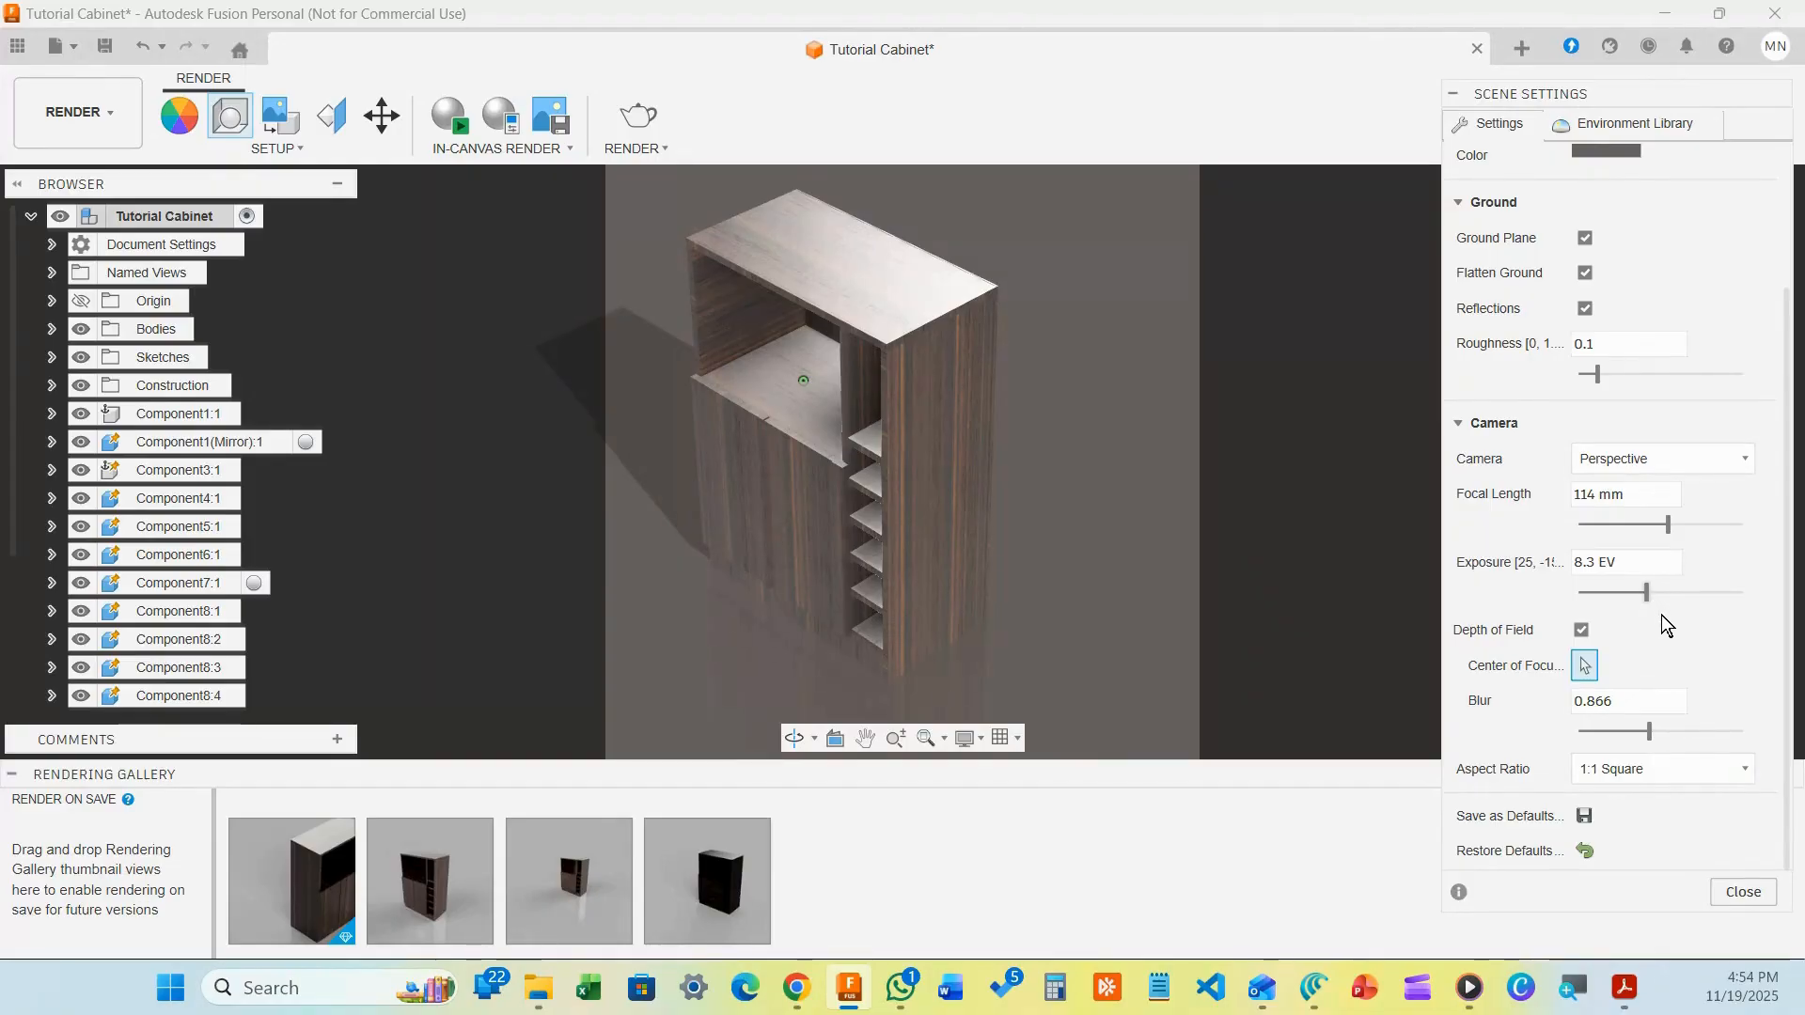
{"action": "left_click", "coordinate": [1651, 771]}
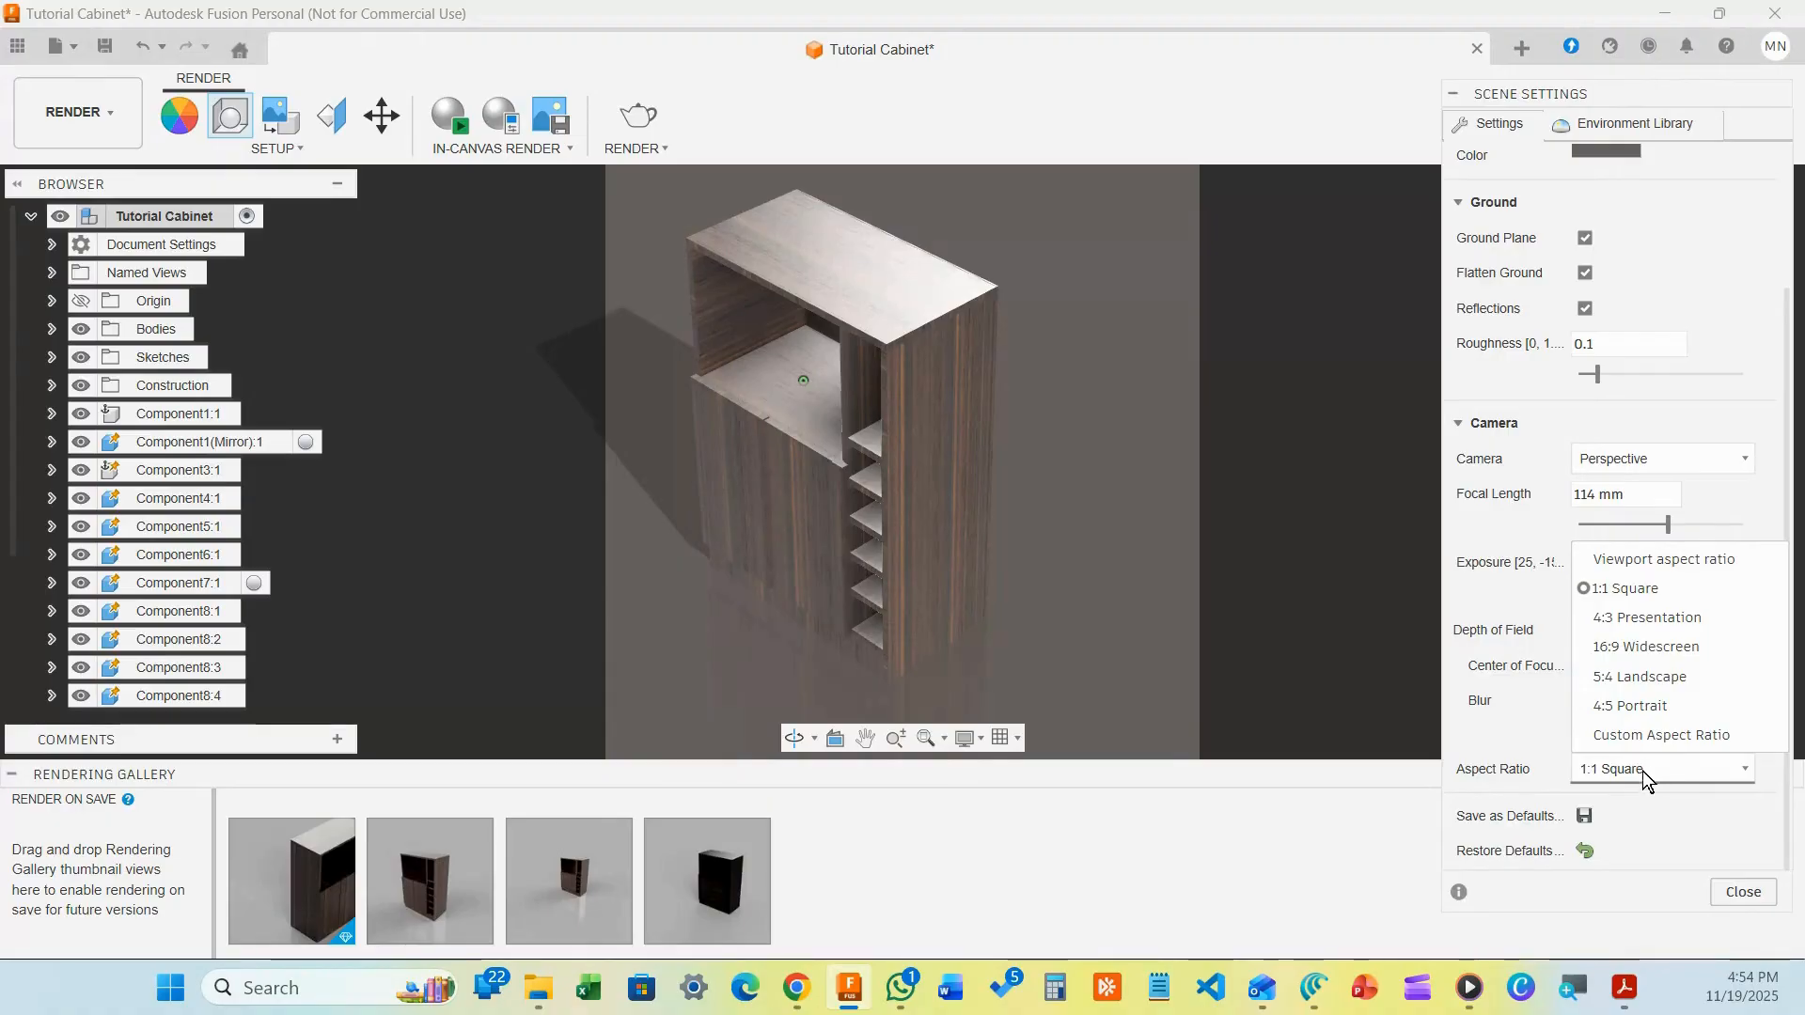
{"action": "left_click", "coordinate": [1658, 649]}
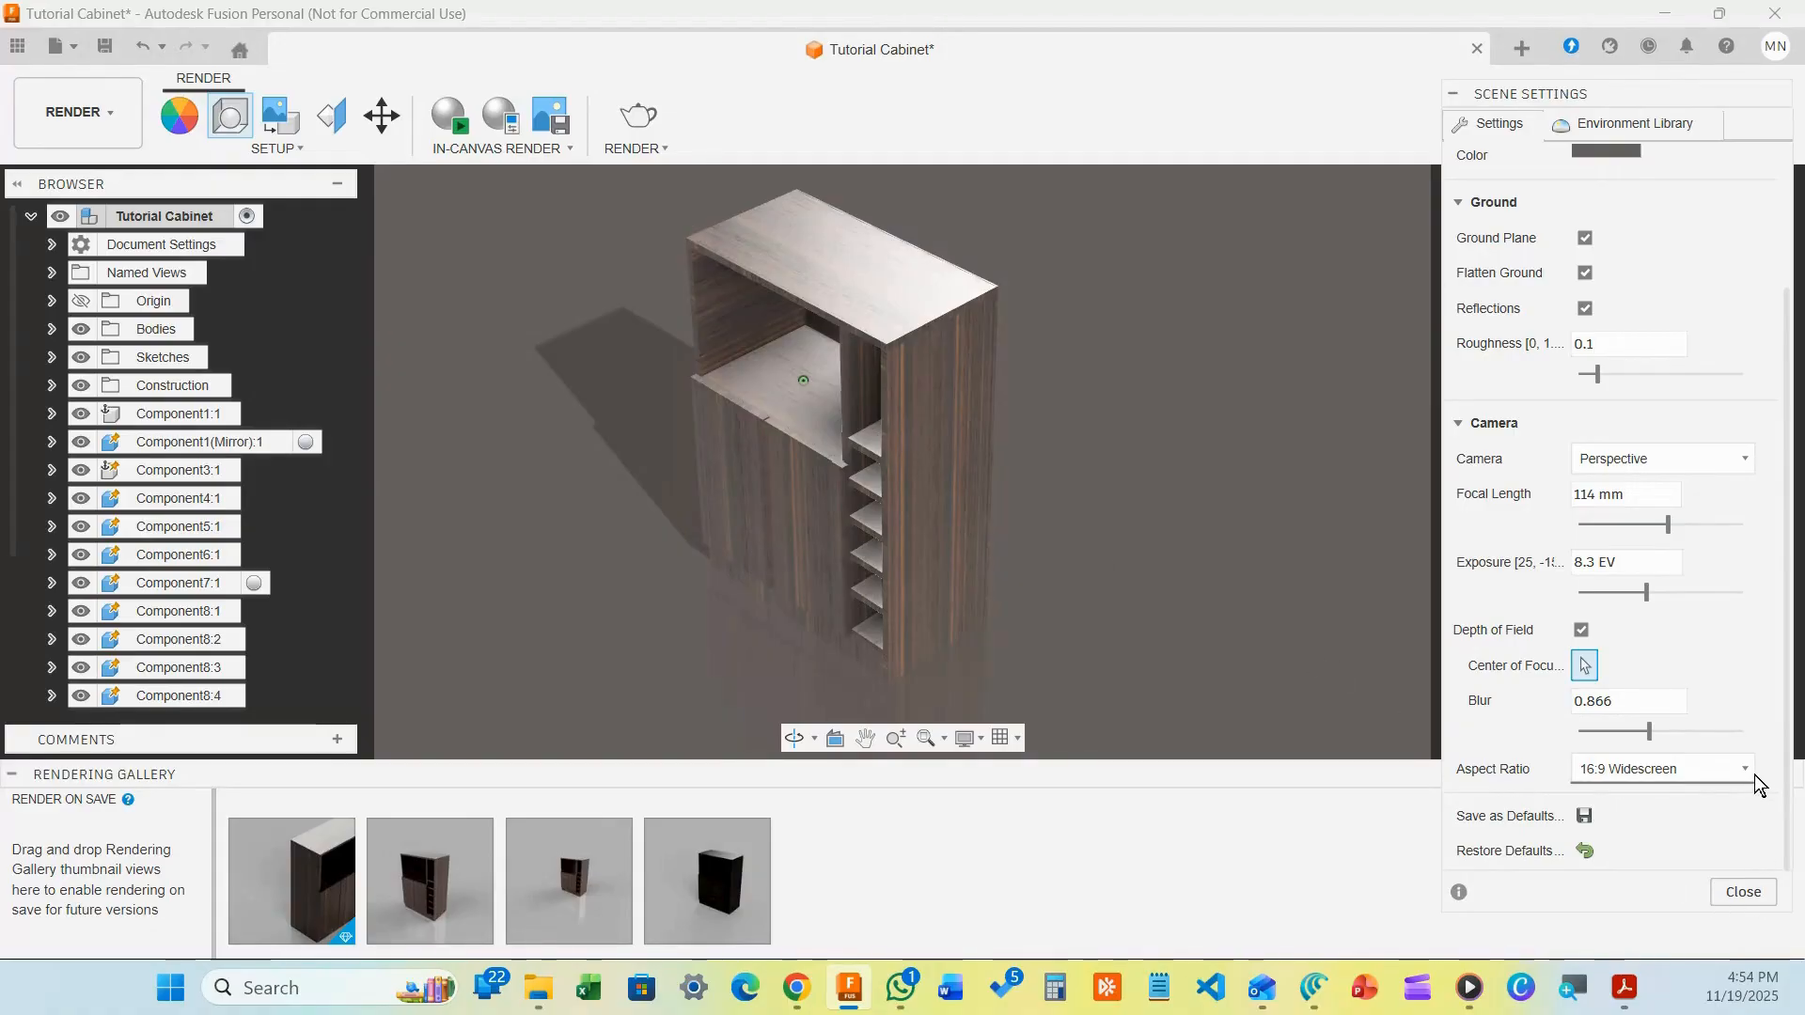
{"action": "left_click", "coordinate": [1671, 769]}
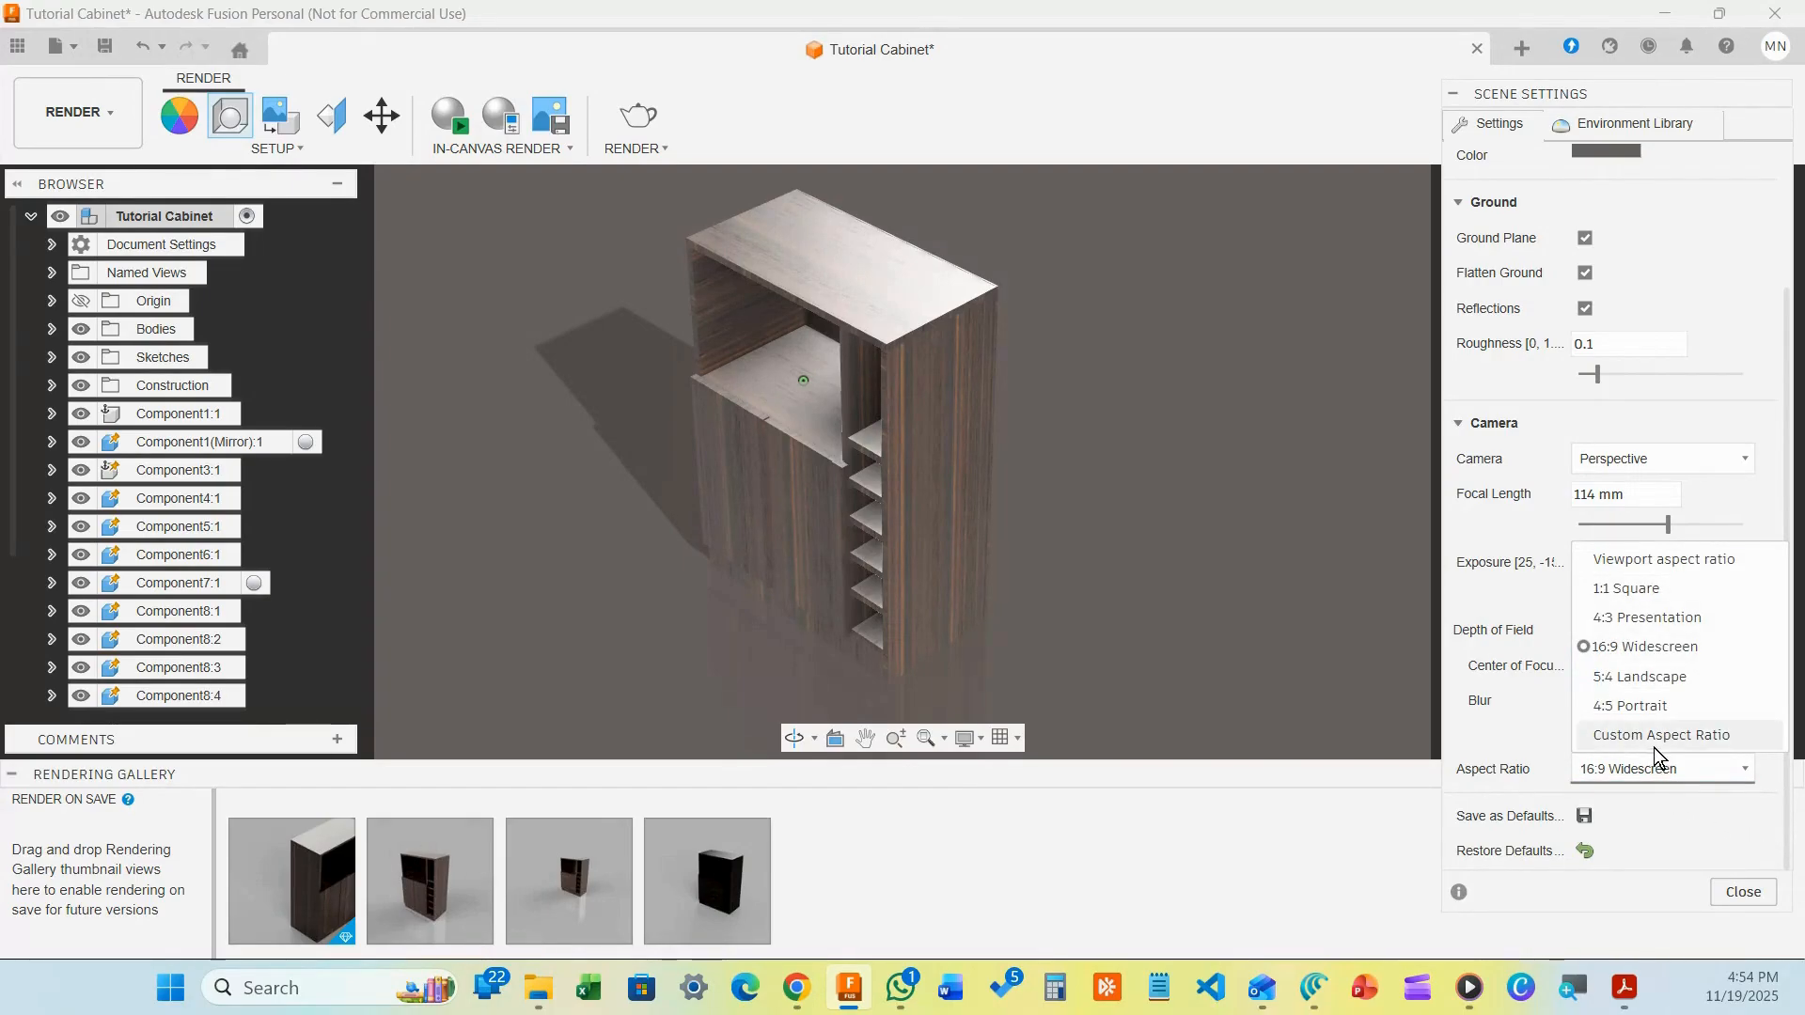
{"action": "left_click", "coordinate": [1658, 739]}
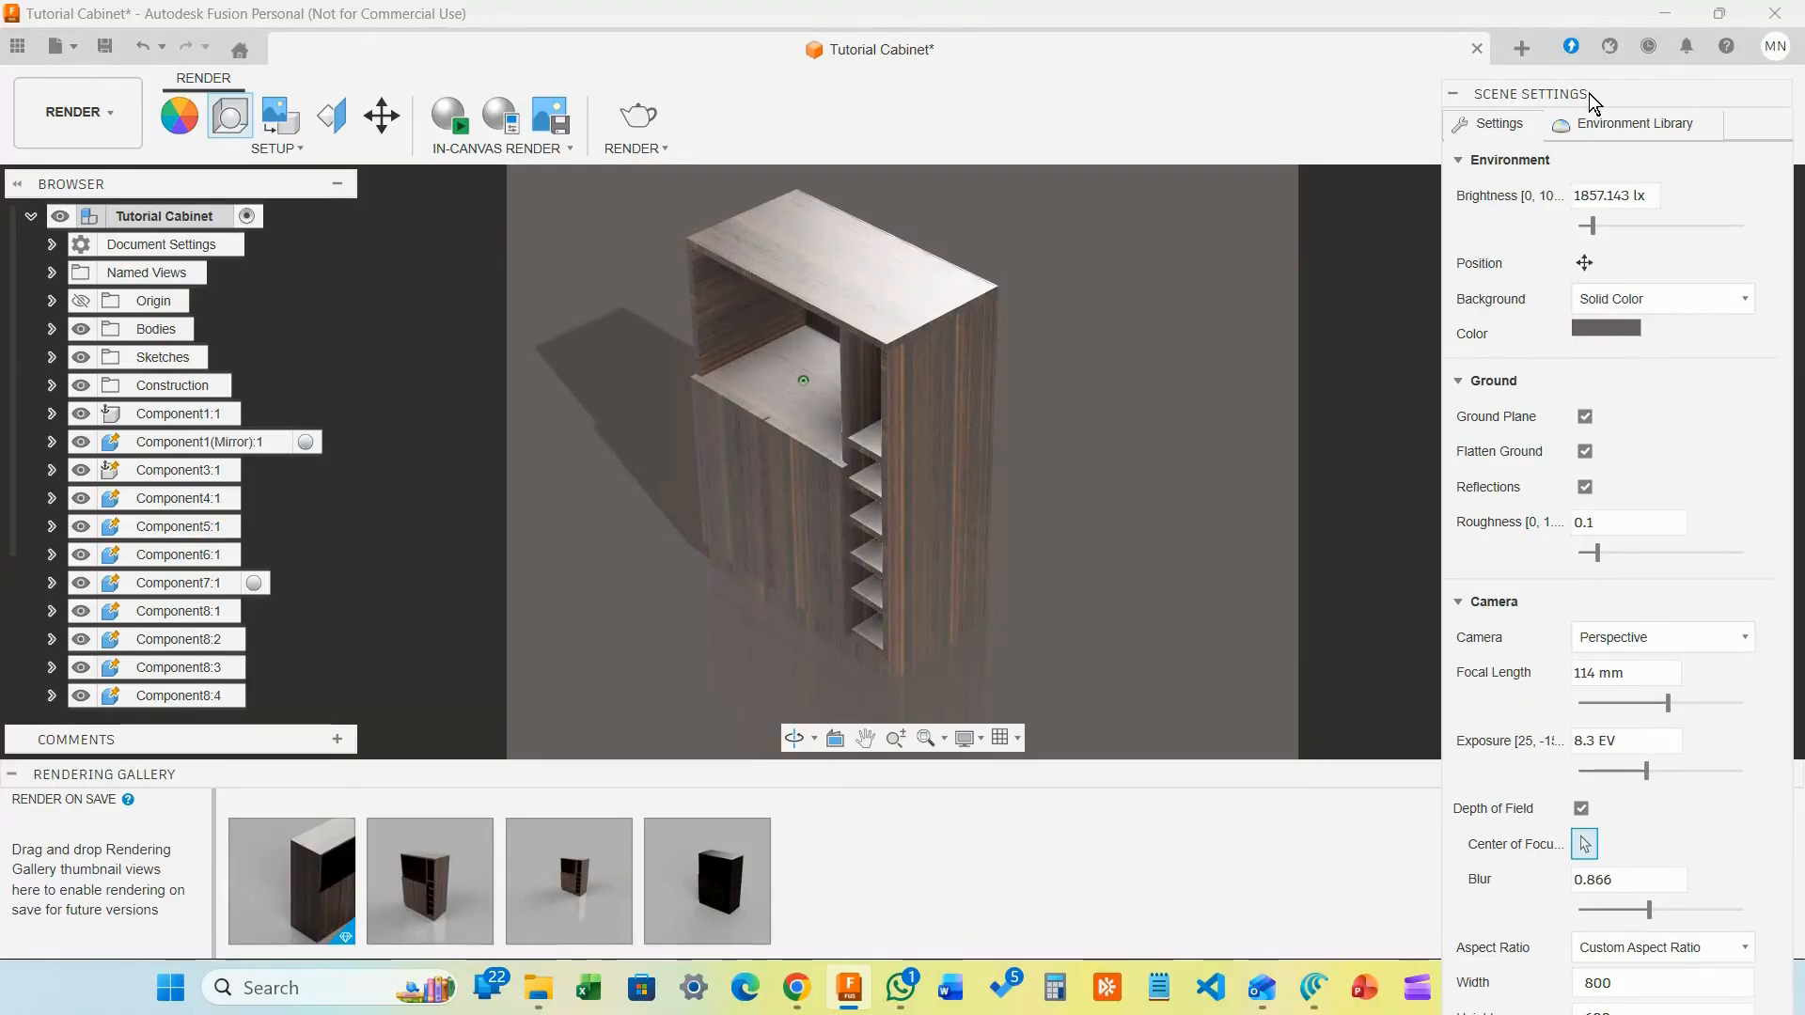
Replace the custom 800 × 600 size with the 16:9 Widescreen aspect ratio
{"action": "left_click_drag", "start_coordinate": [1588, 93], "coordinate": [1563, 11]}
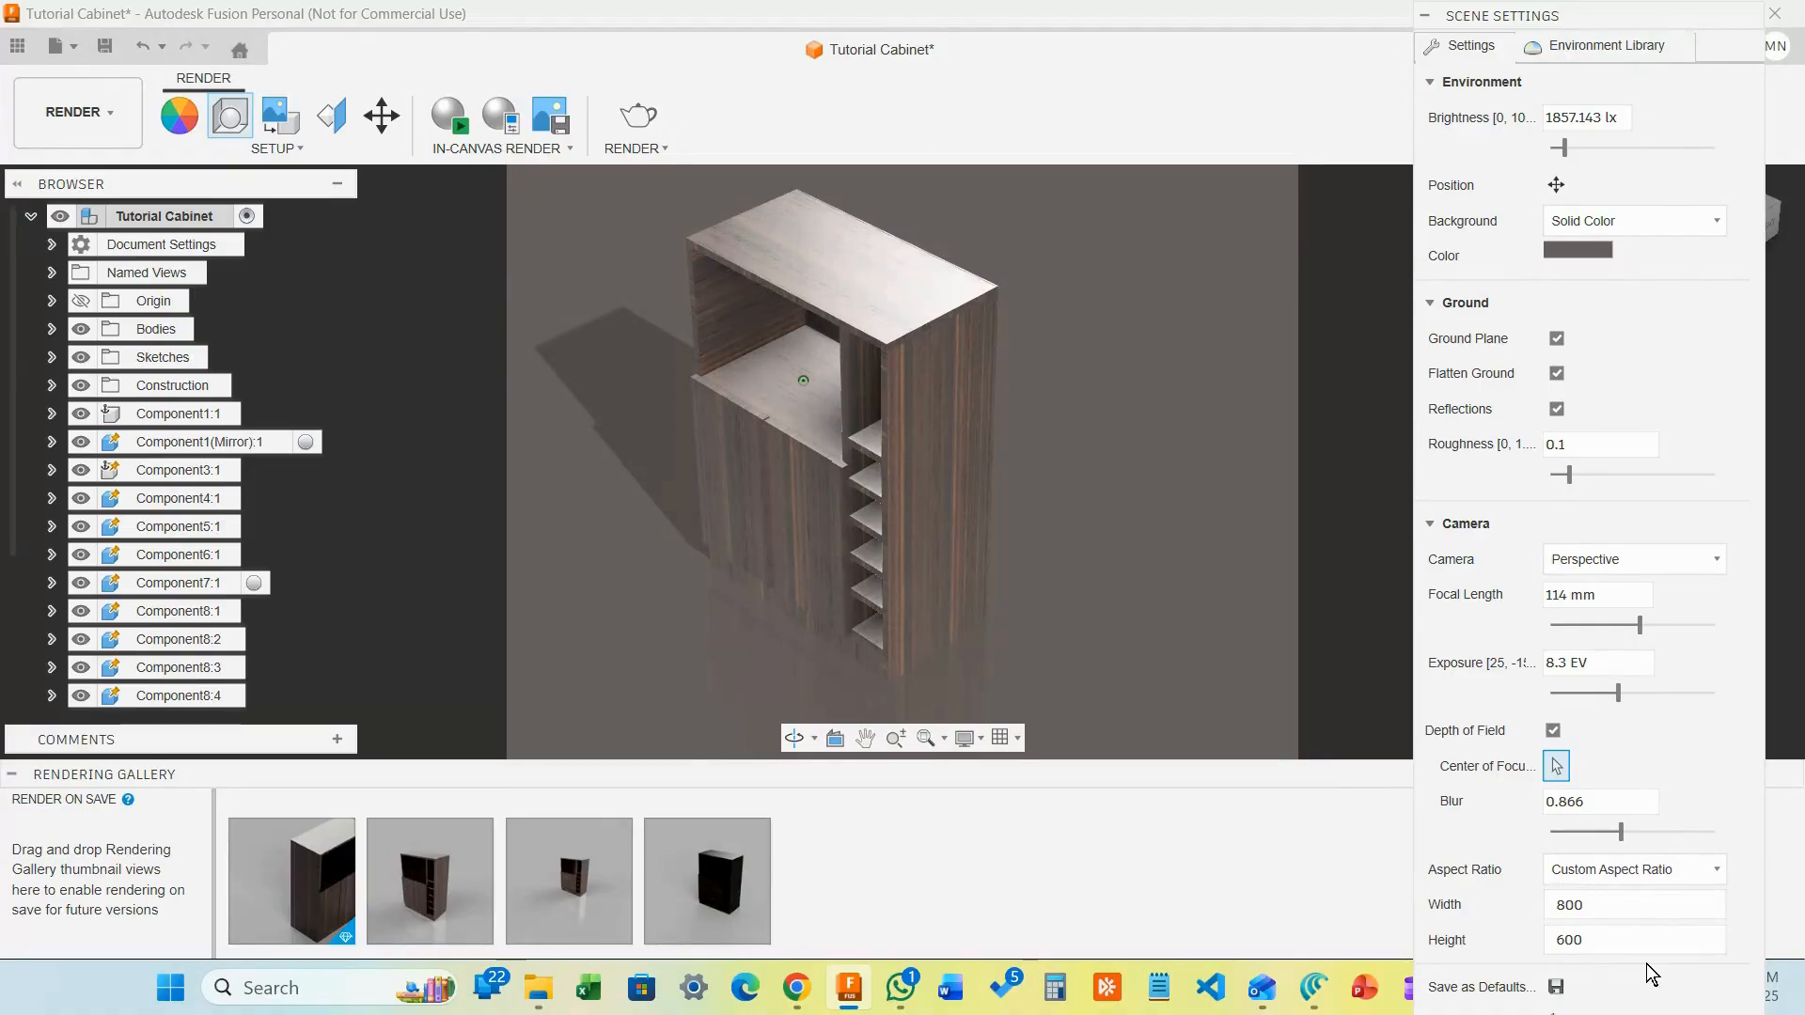
{"action": "left_click", "coordinate": [1695, 873]}
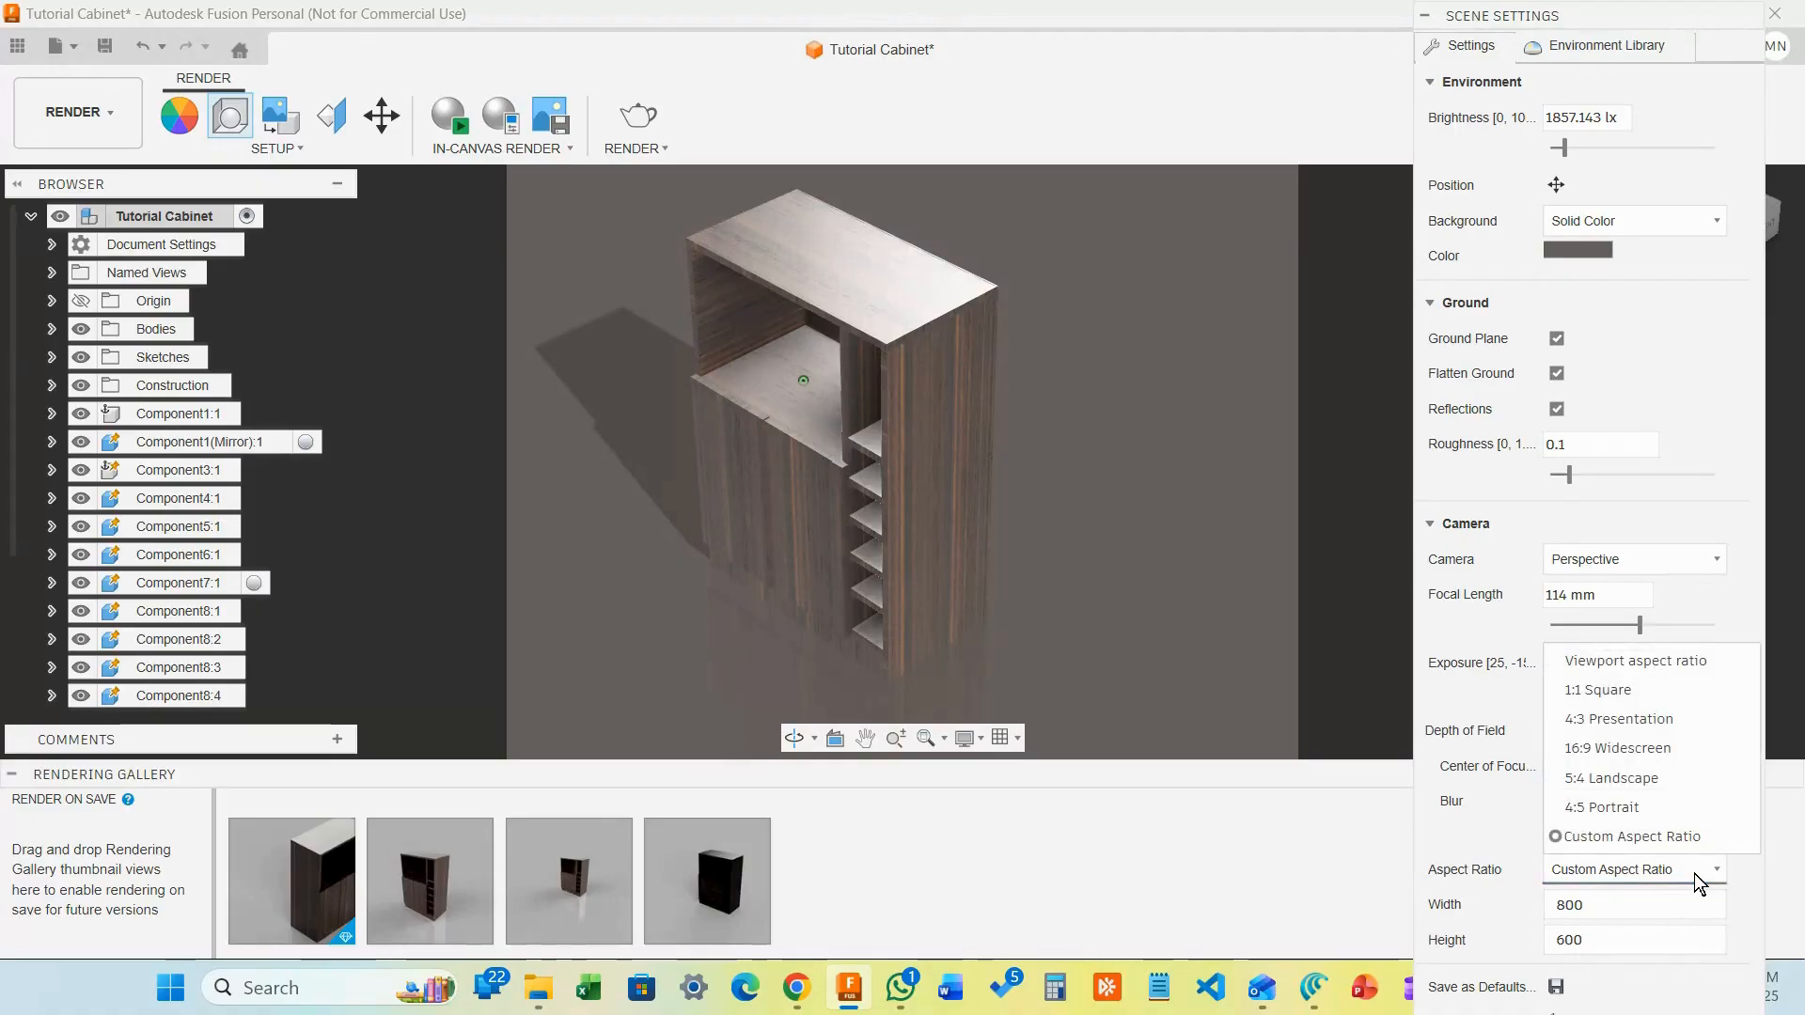
{"action": "left_click", "coordinate": [1648, 747]}
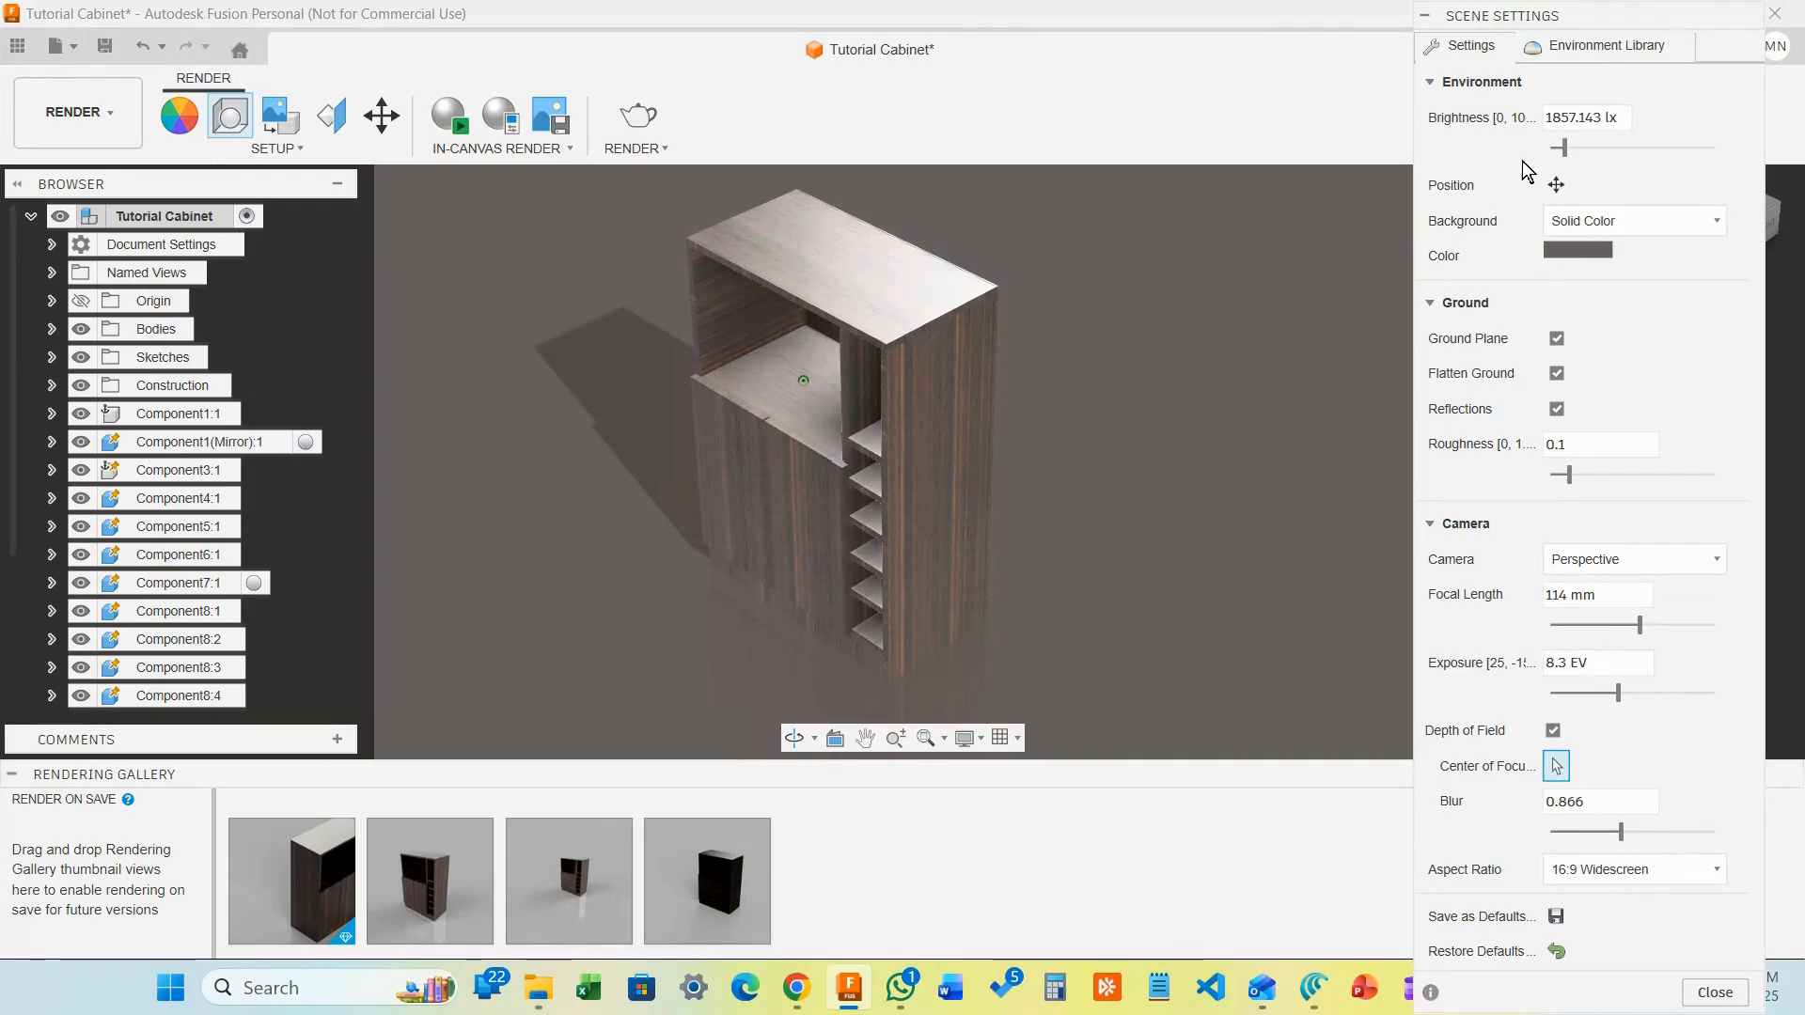
Try the Grid Light, Warm Light and Soft Light environments on the scene
{"action": "left_click", "coordinate": [1578, 47]}
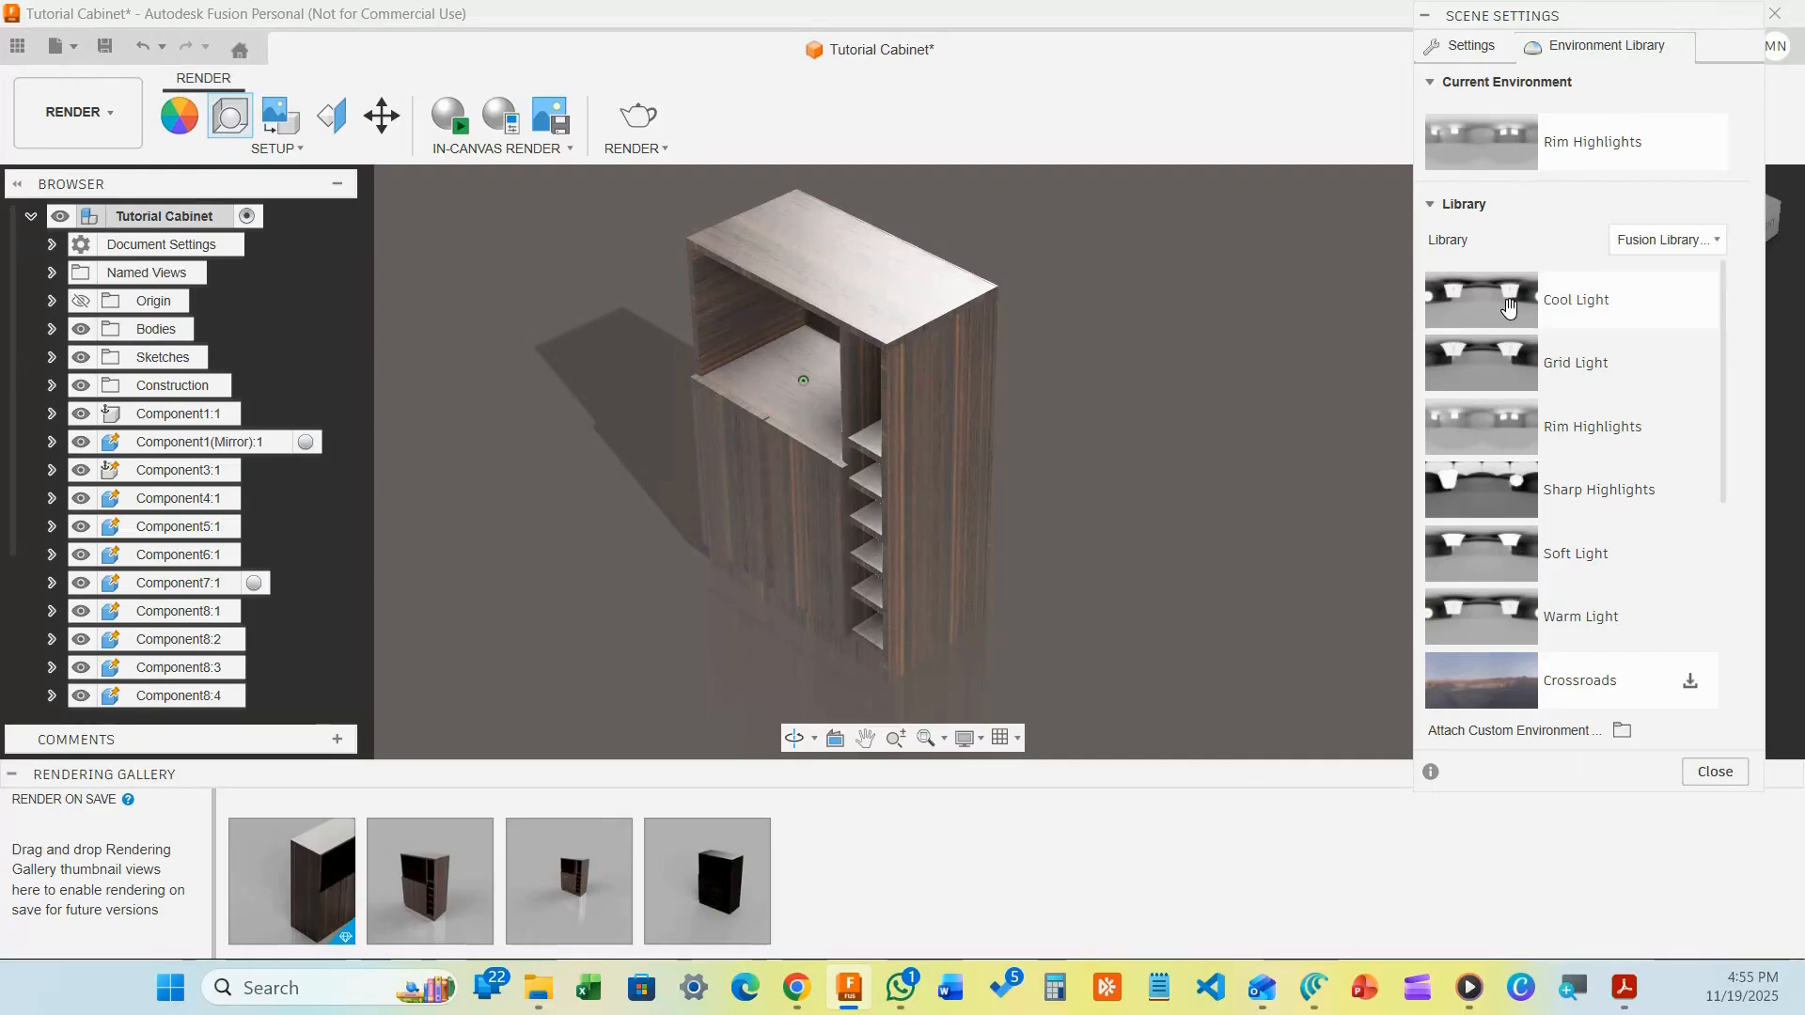
{"action": "right_click", "coordinate": [1506, 381]}
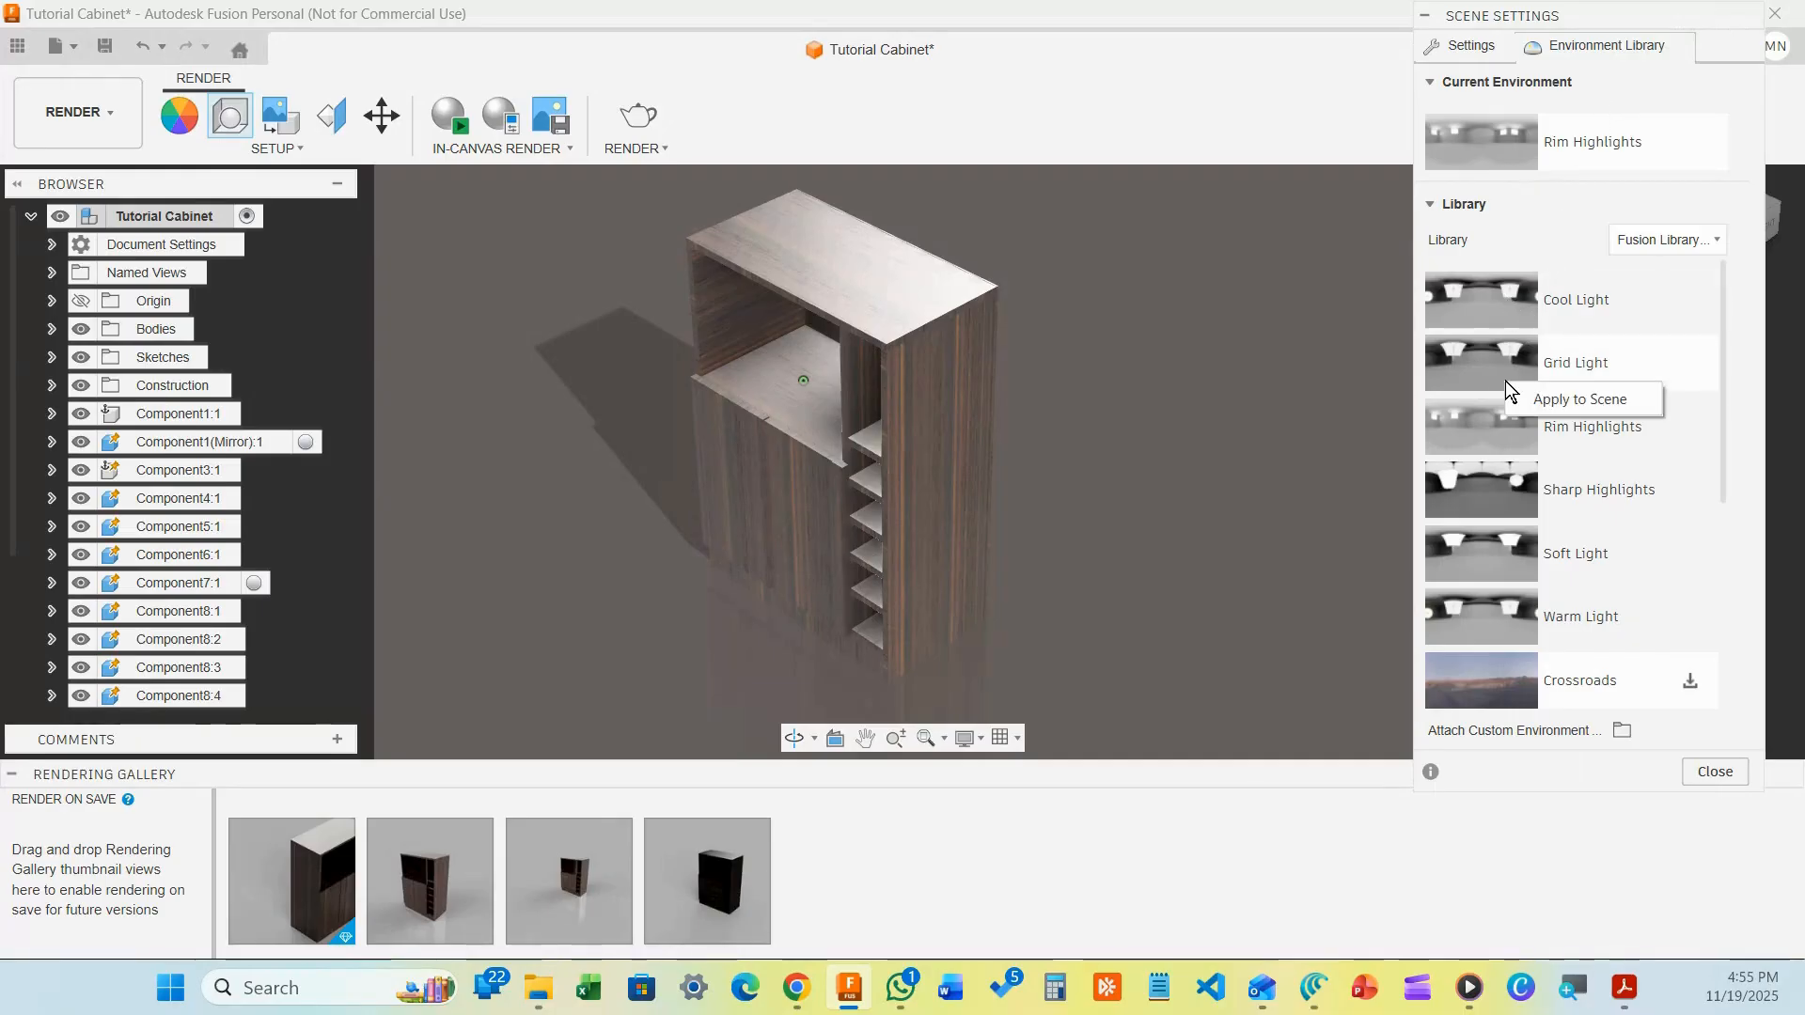
{"action": "left_click", "coordinate": [1612, 399]}
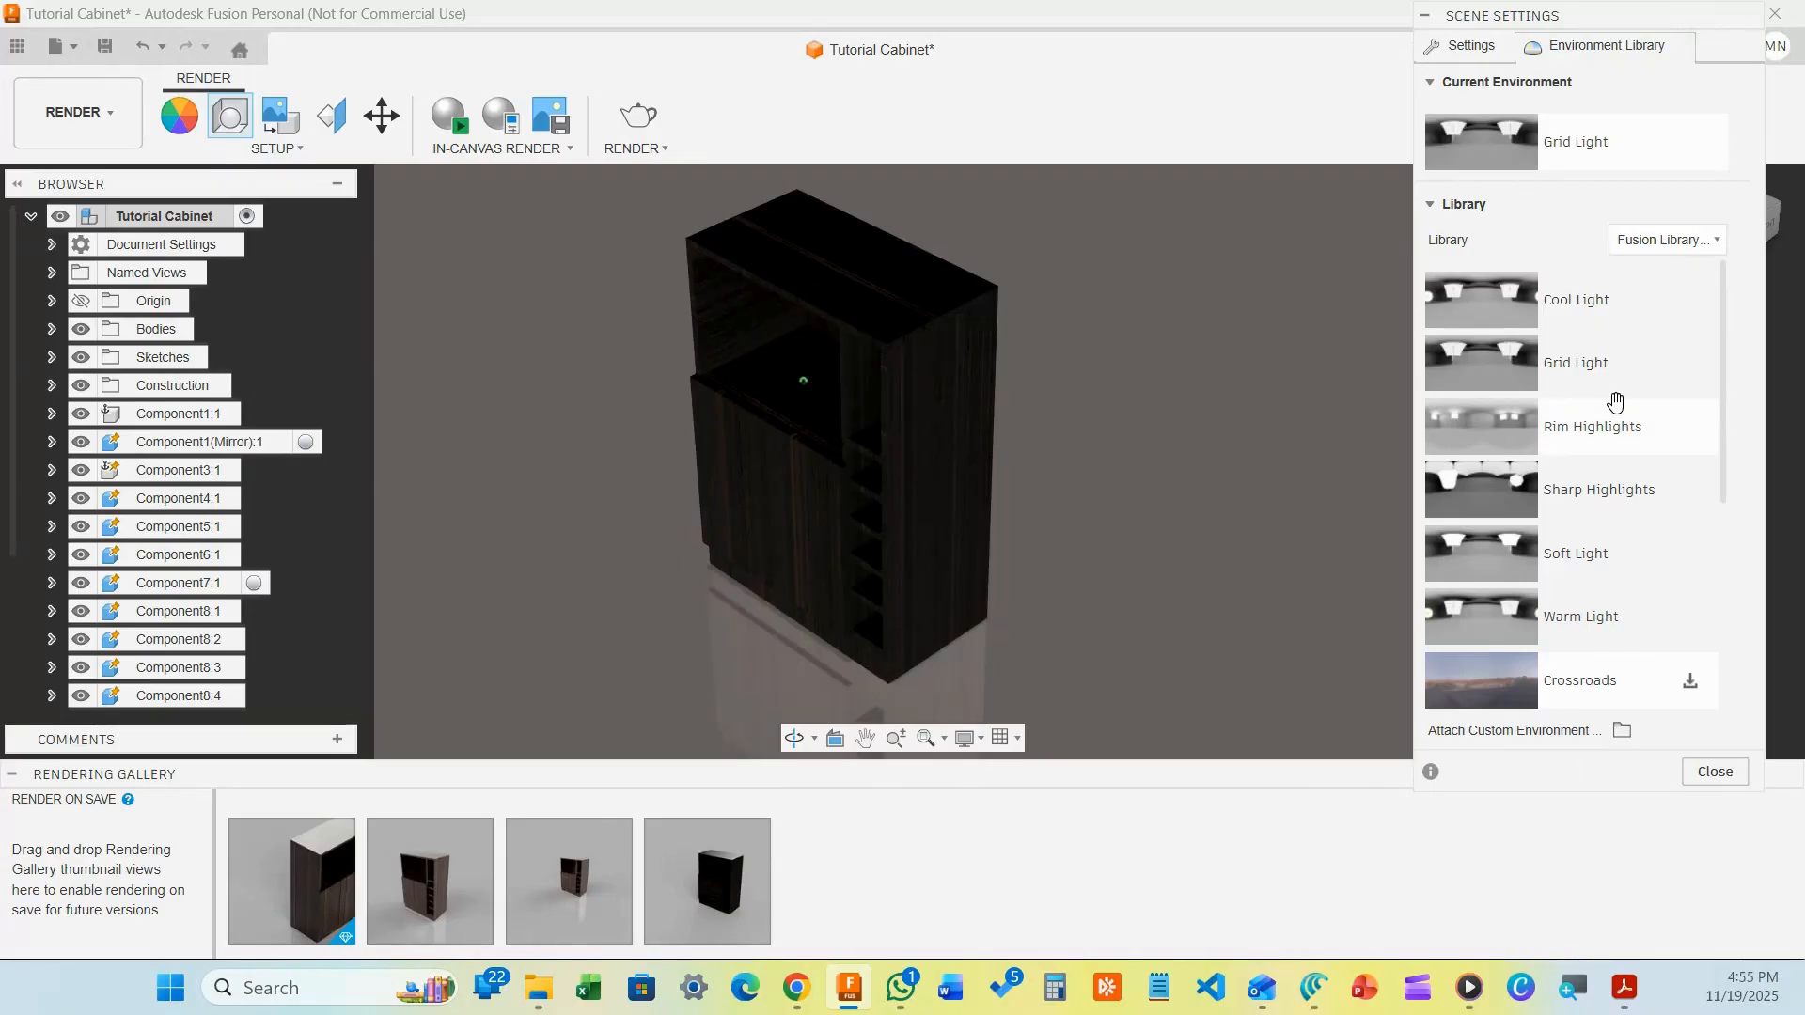
{"action": "right_click", "coordinate": [1463, 618]}
{"action": "left_click", "coordinate": [1498, 637]}
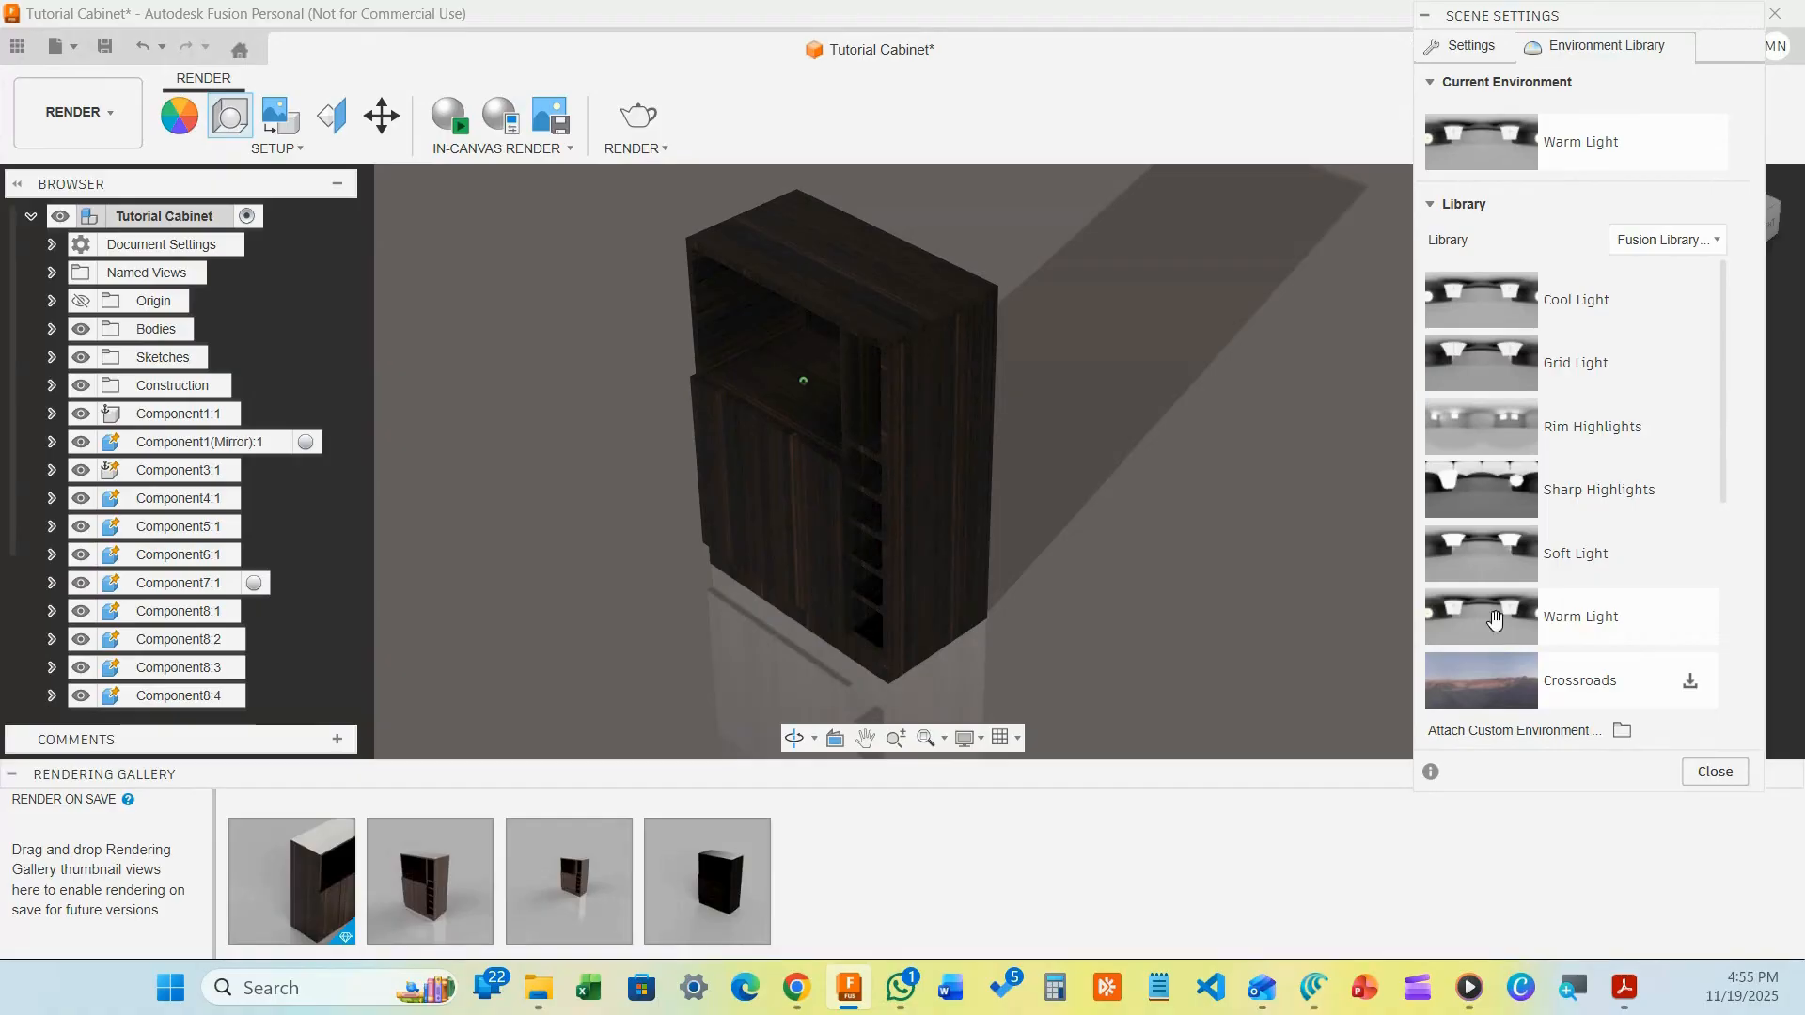
{"action": "right_click", "coordinate": [1492, 560]}
{"action": "left_click", "coordinate": [1508, 575]}
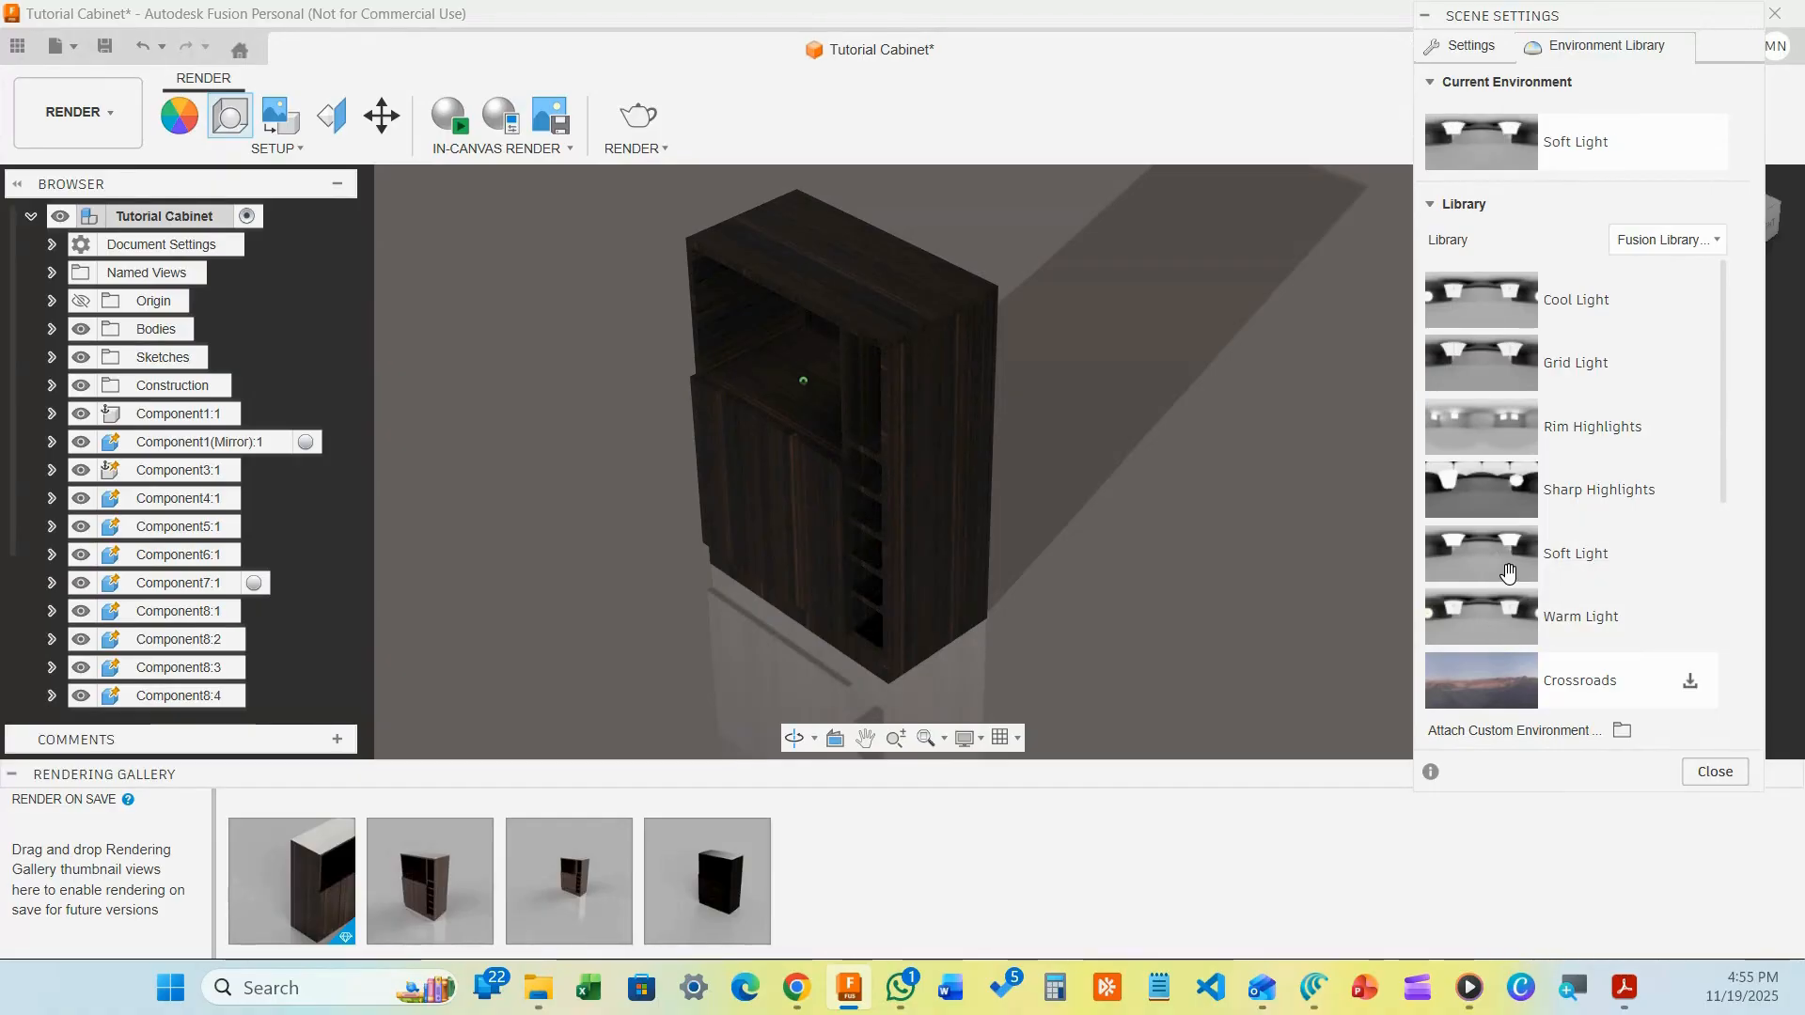
Apply Sharp Highlights, then Rim Highlights, and close Scene Settings
{"action": "right_click", "coordinate": [1489, 499]}
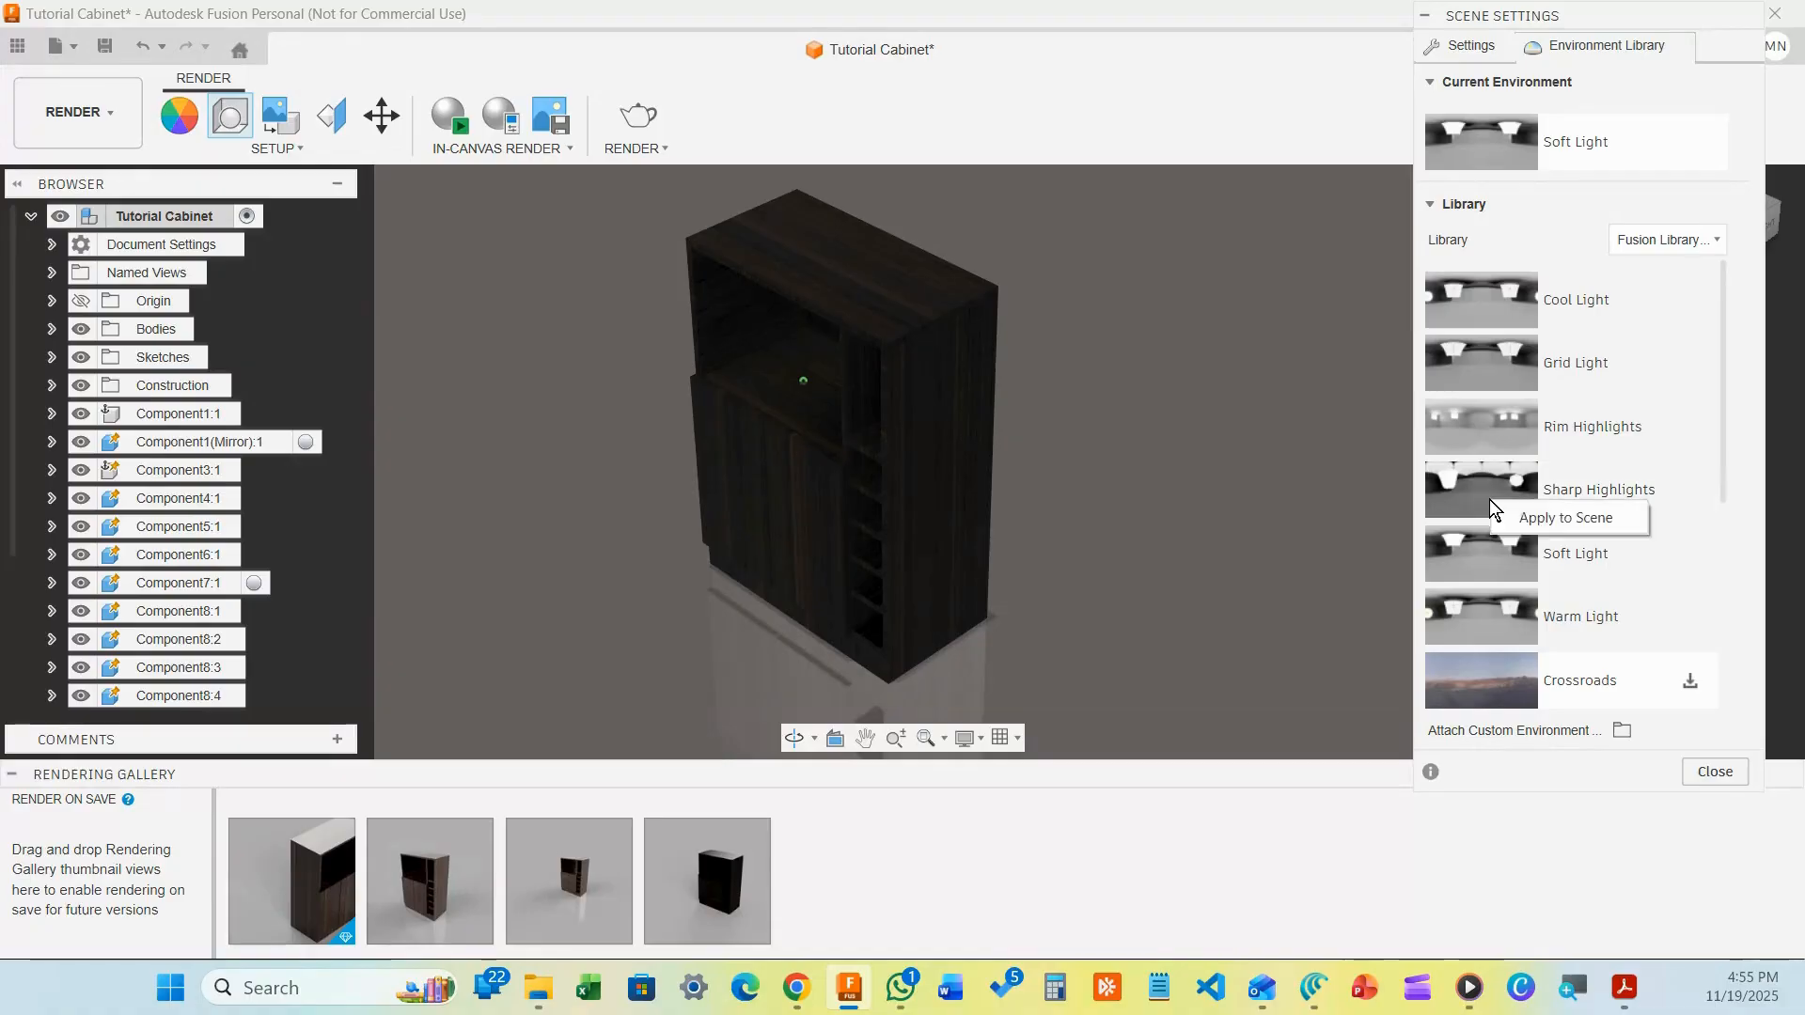
{"action": "left_click", "coordinate": [1529, 527]}
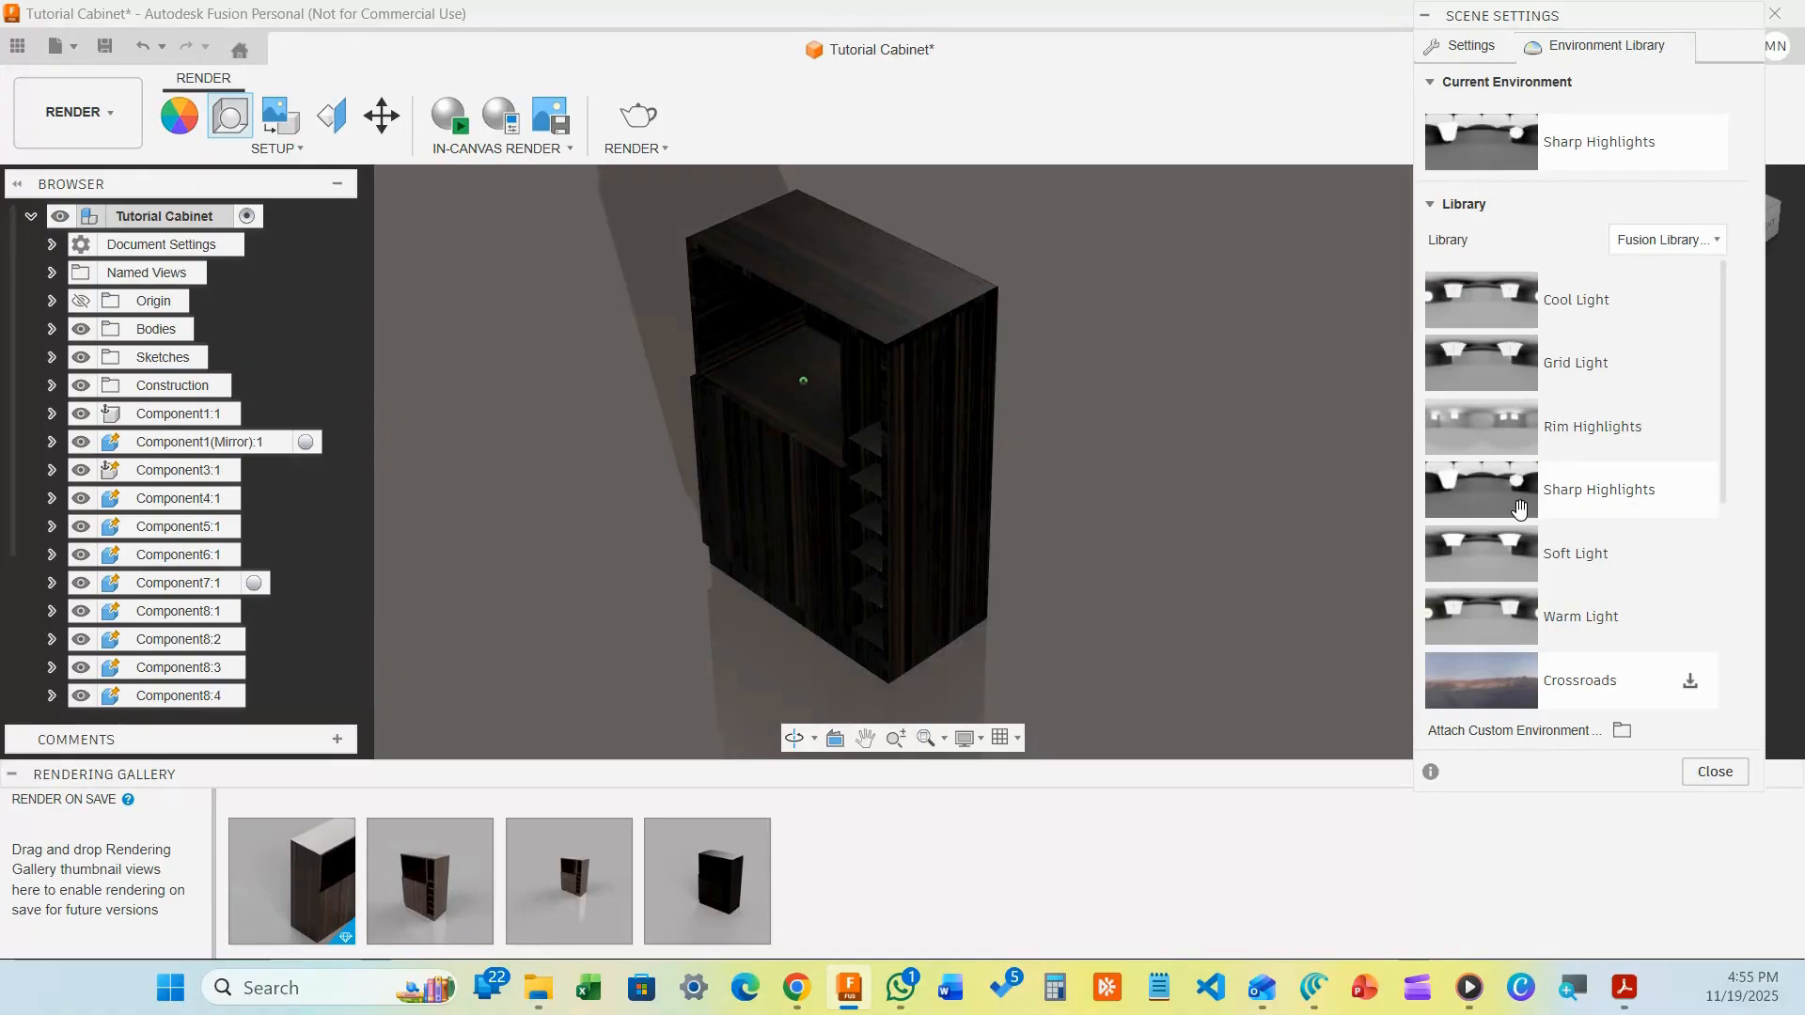
{"action": "right_click", "coordinate": [1489, 437]}
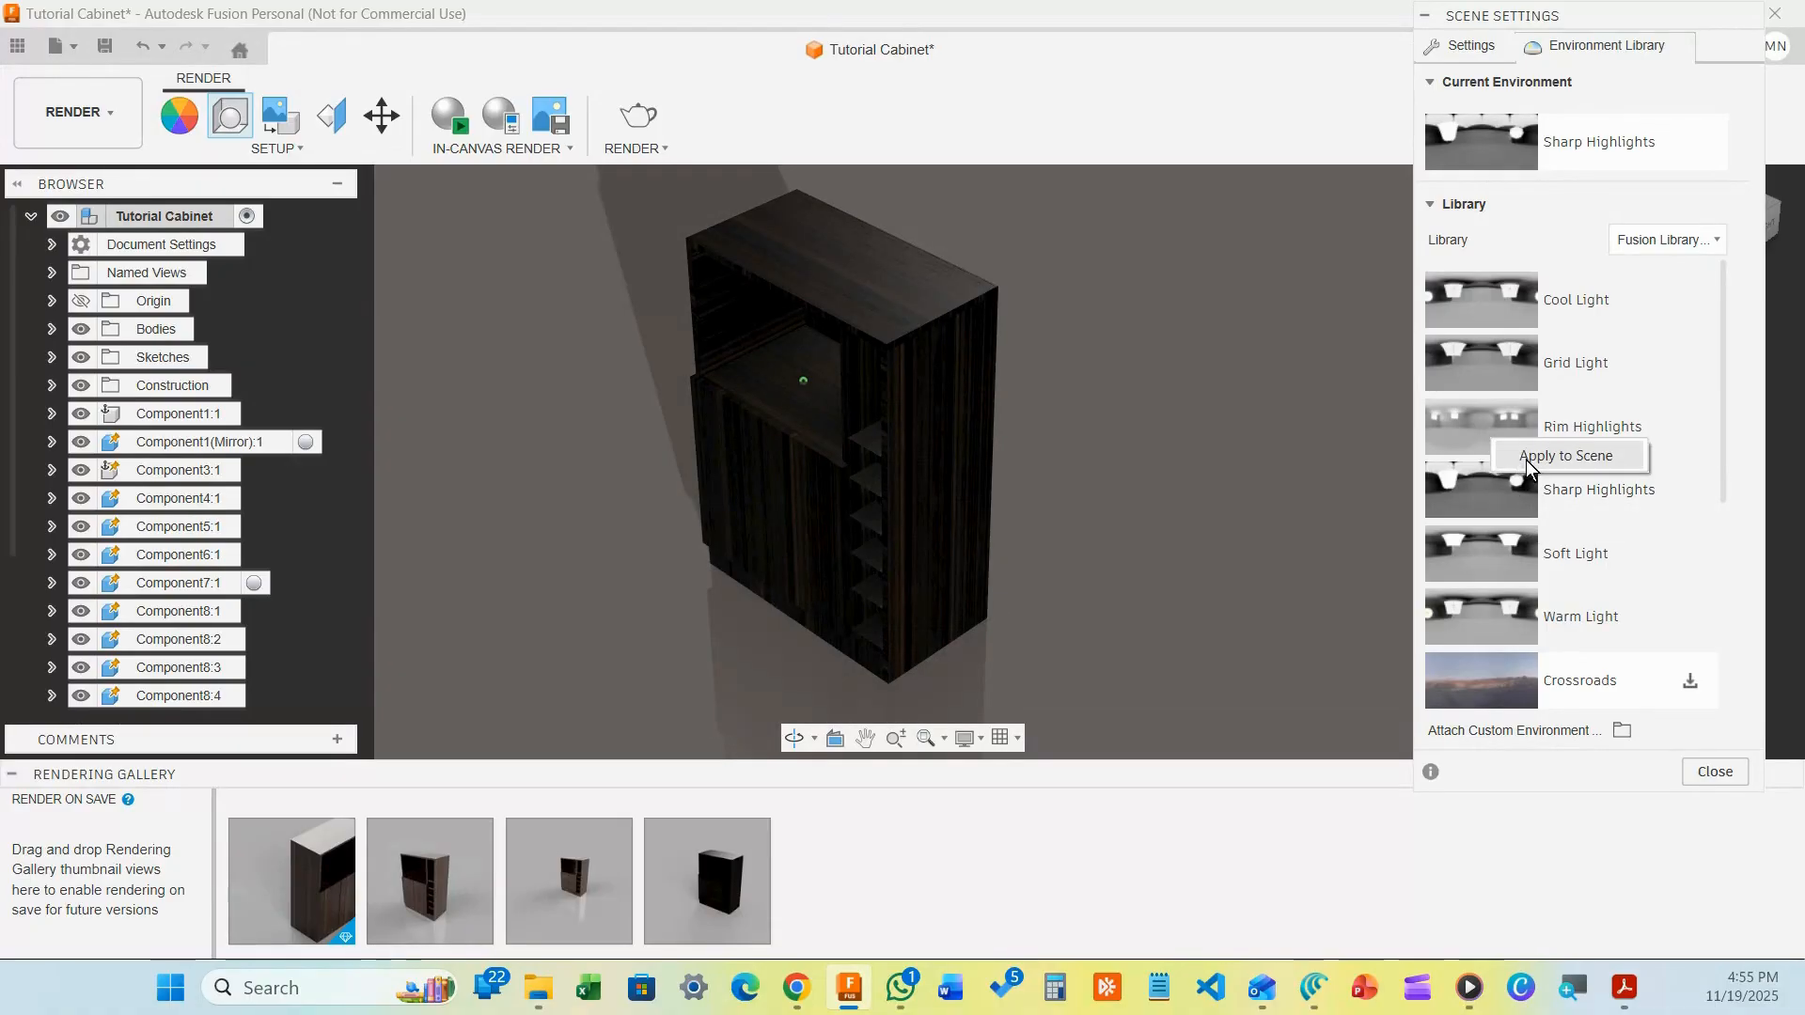
{"action": "left_click", "coordinate": [1523, 459]}
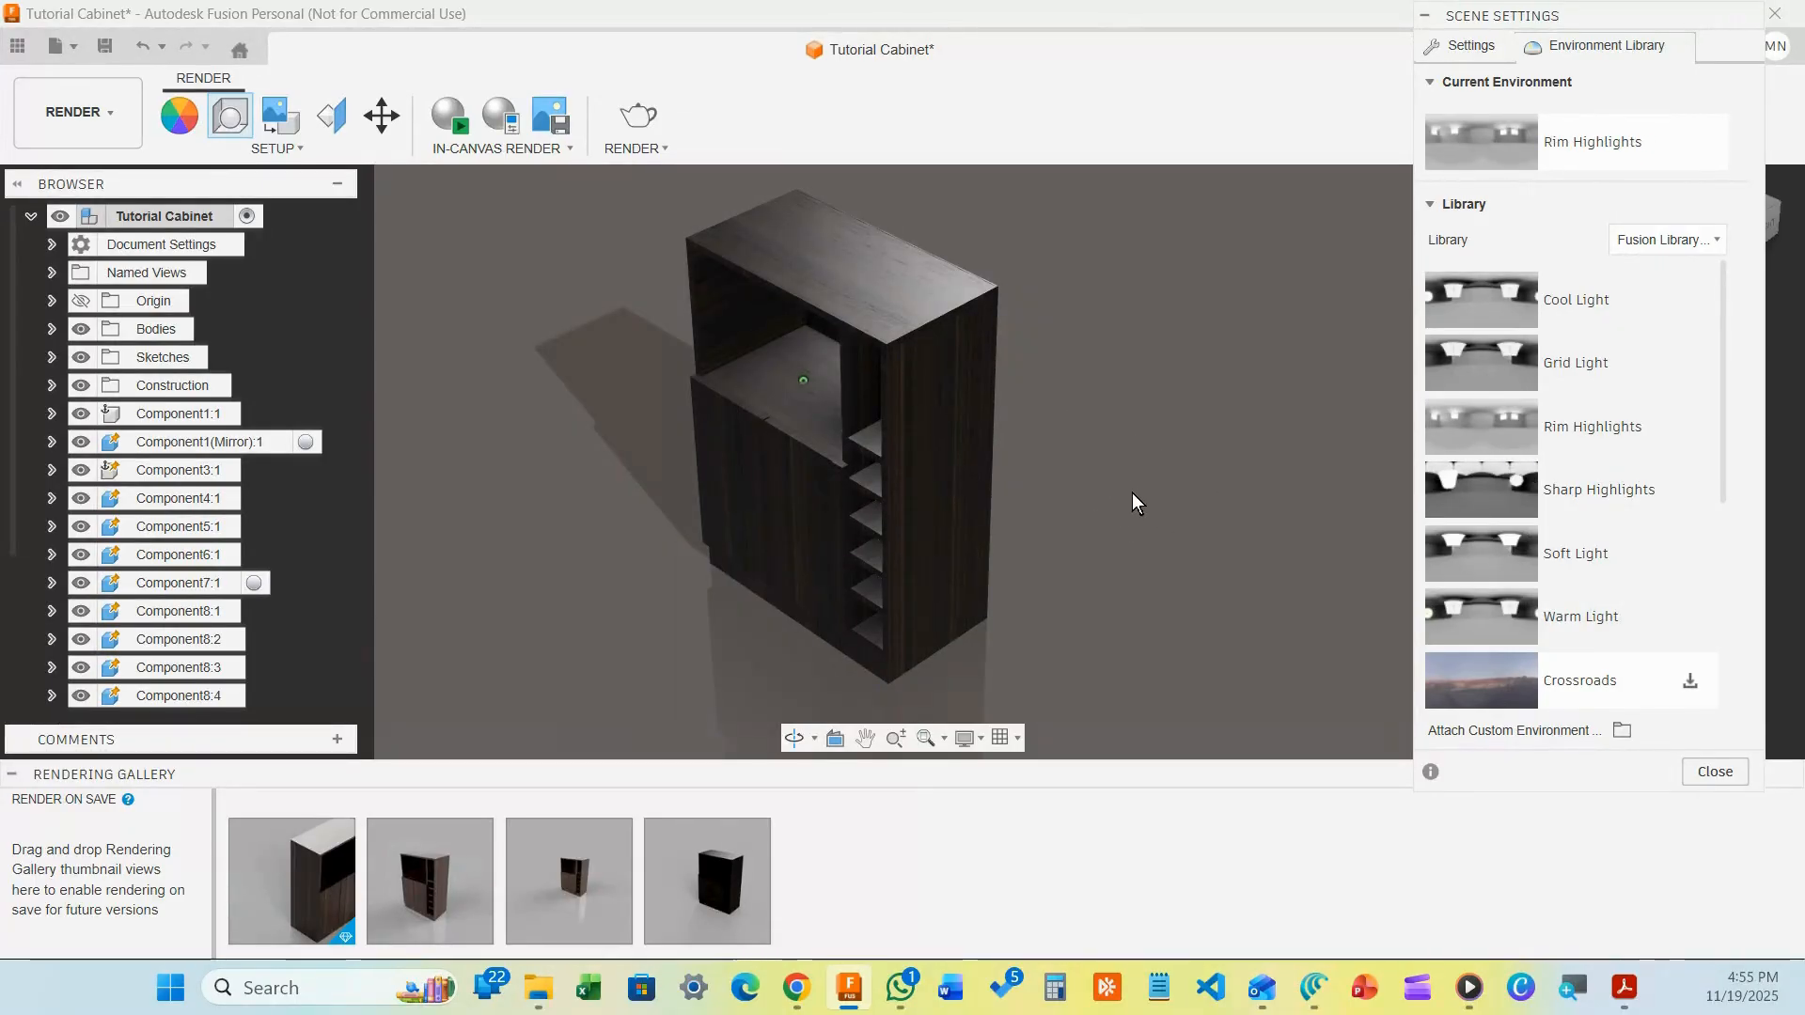
{"action": "left_click", "coordinate": [1716, 770]}
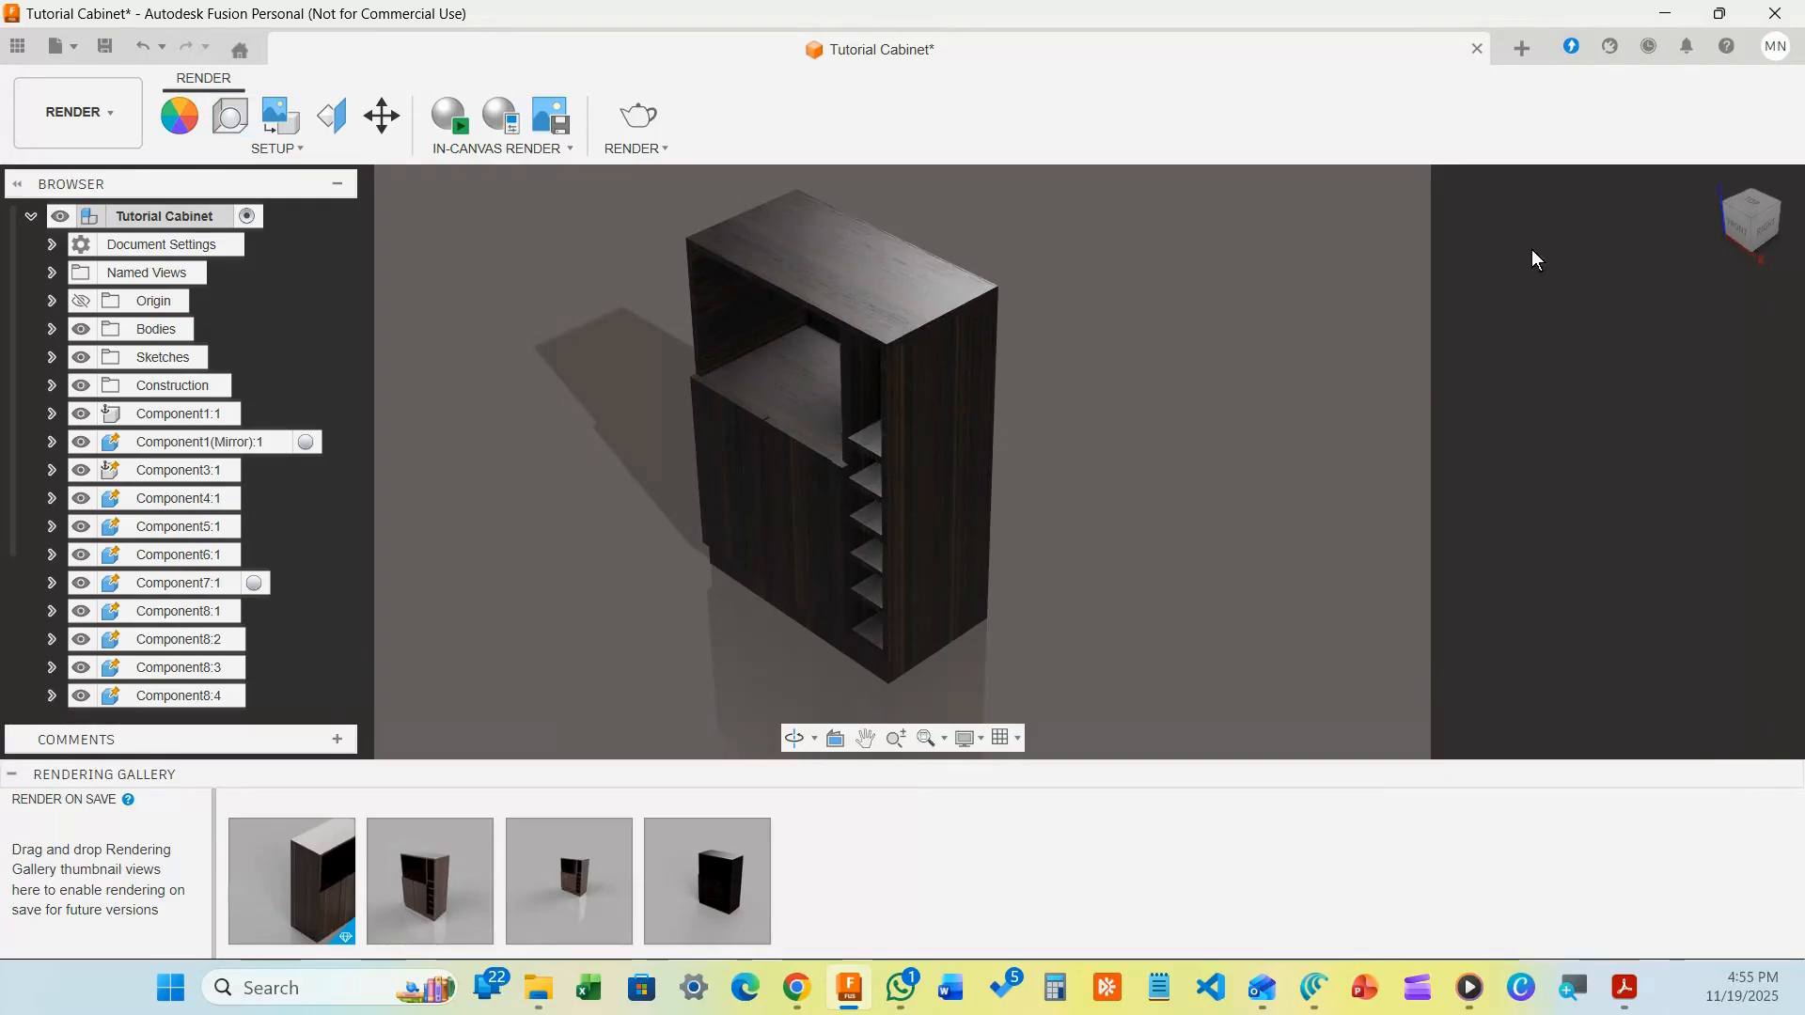
{"action": "left_click", "coordinate": [382, 119]}
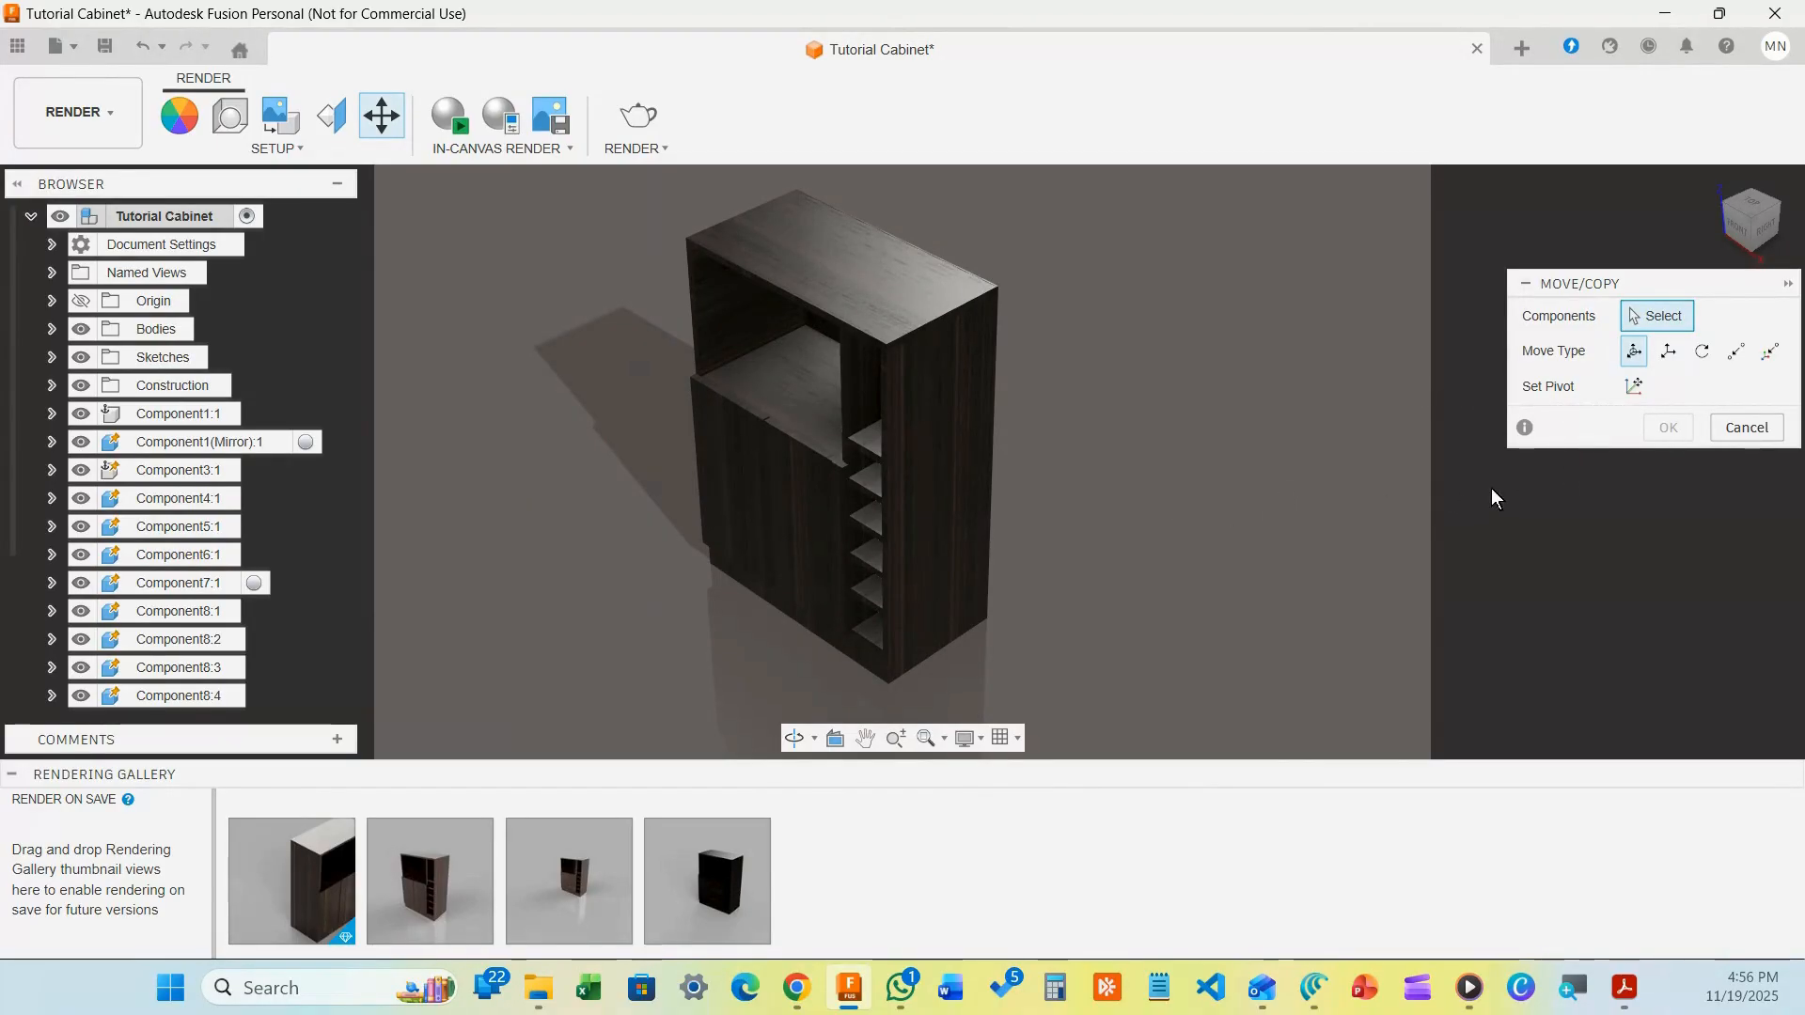
{"action": "left_click", "coordinate": [1525, 427]}
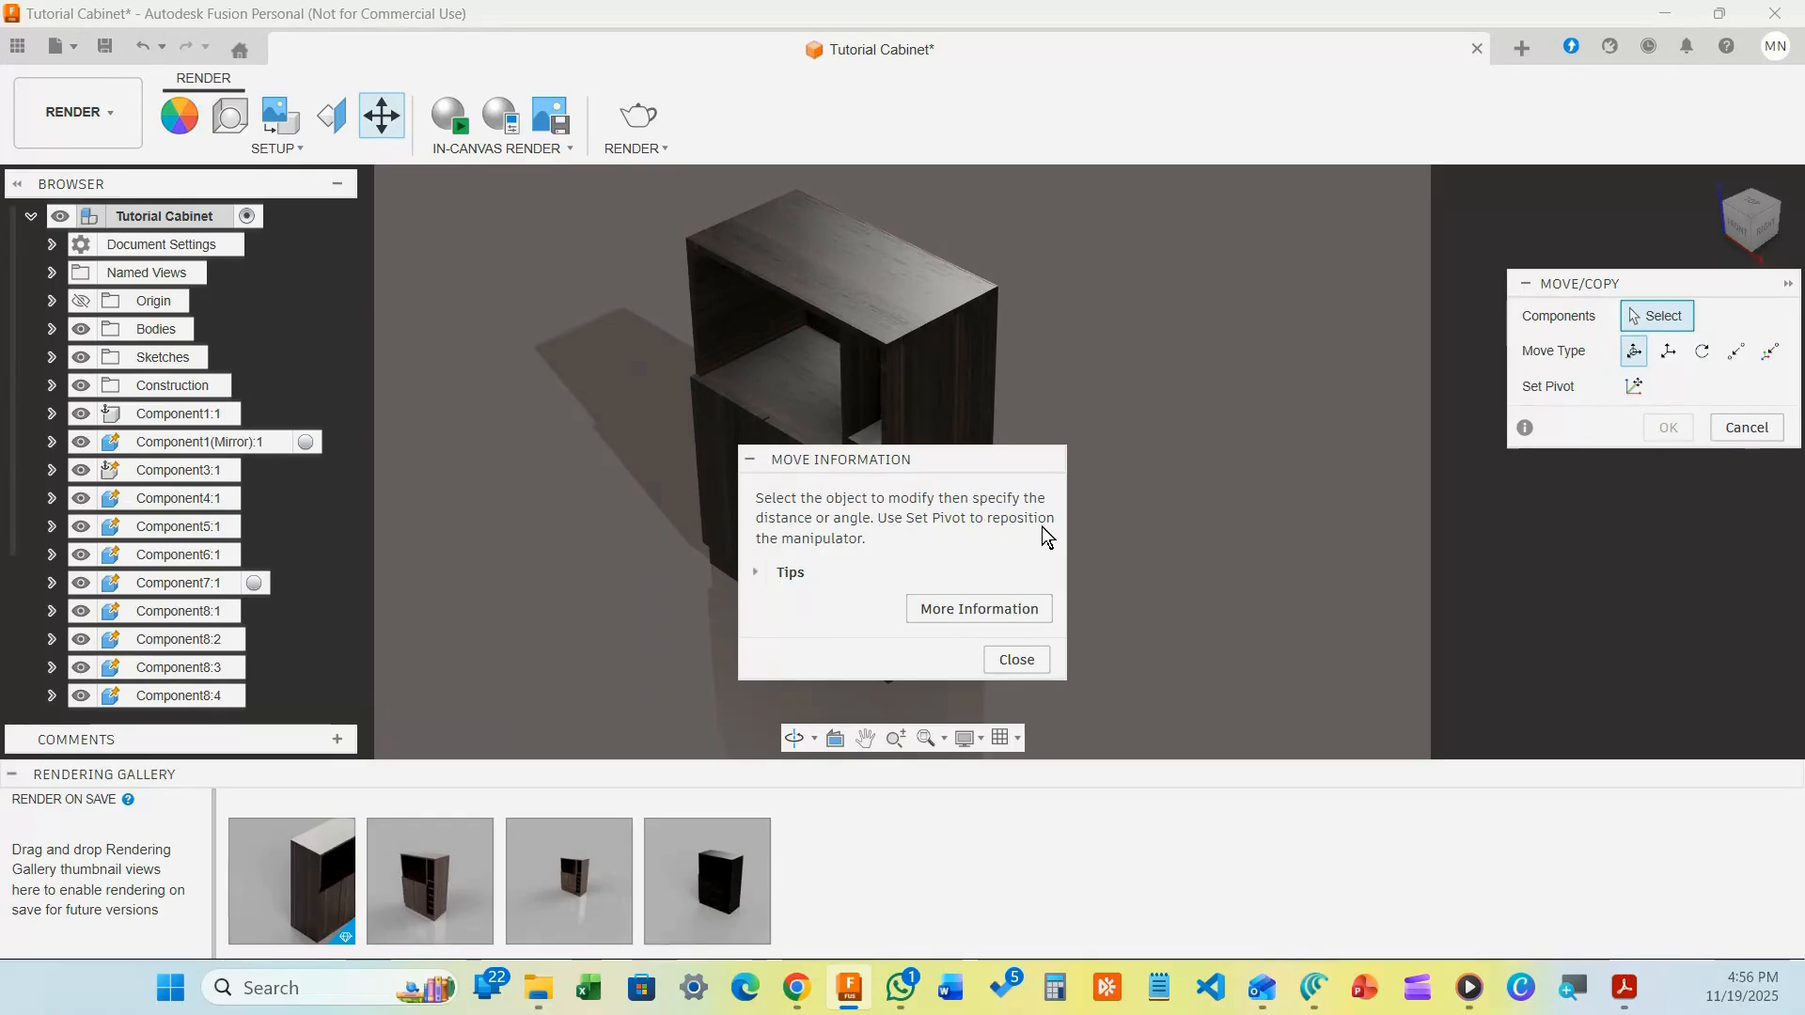
{"action": "left_click", "coordinate": [1000, 657]}
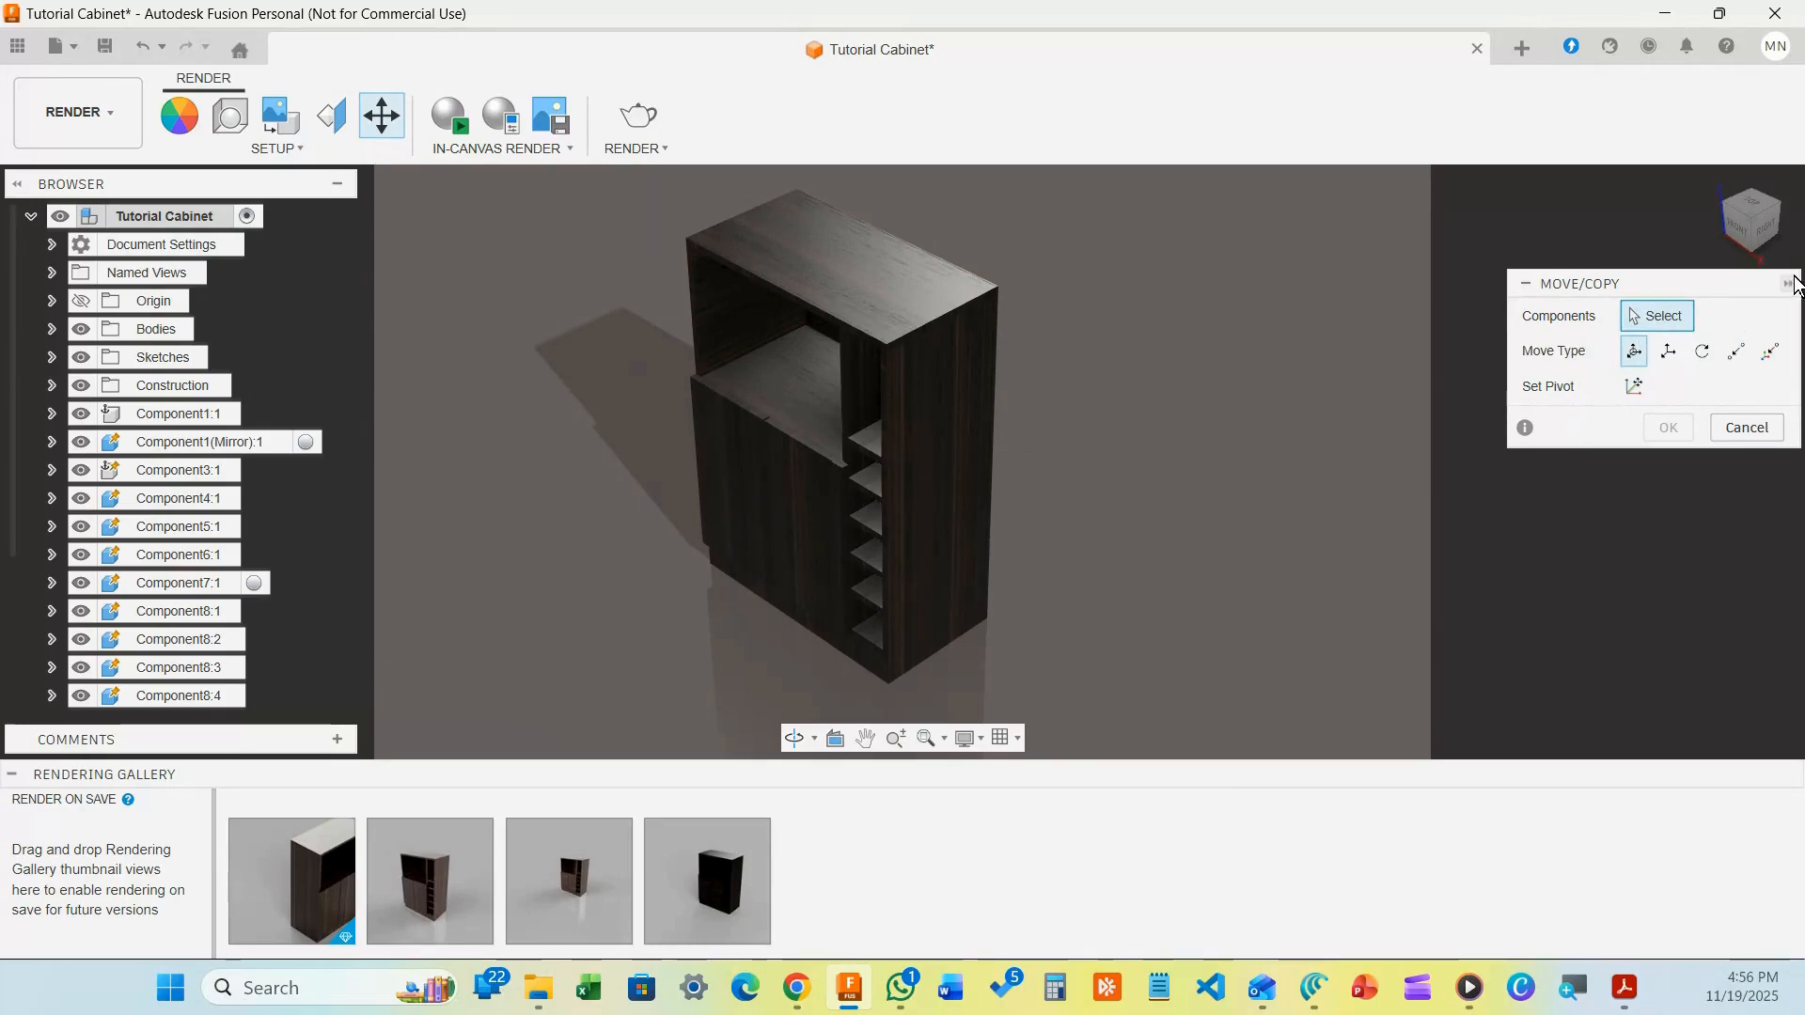
{"action": "left_click", "coordinate": [1745, 432]}
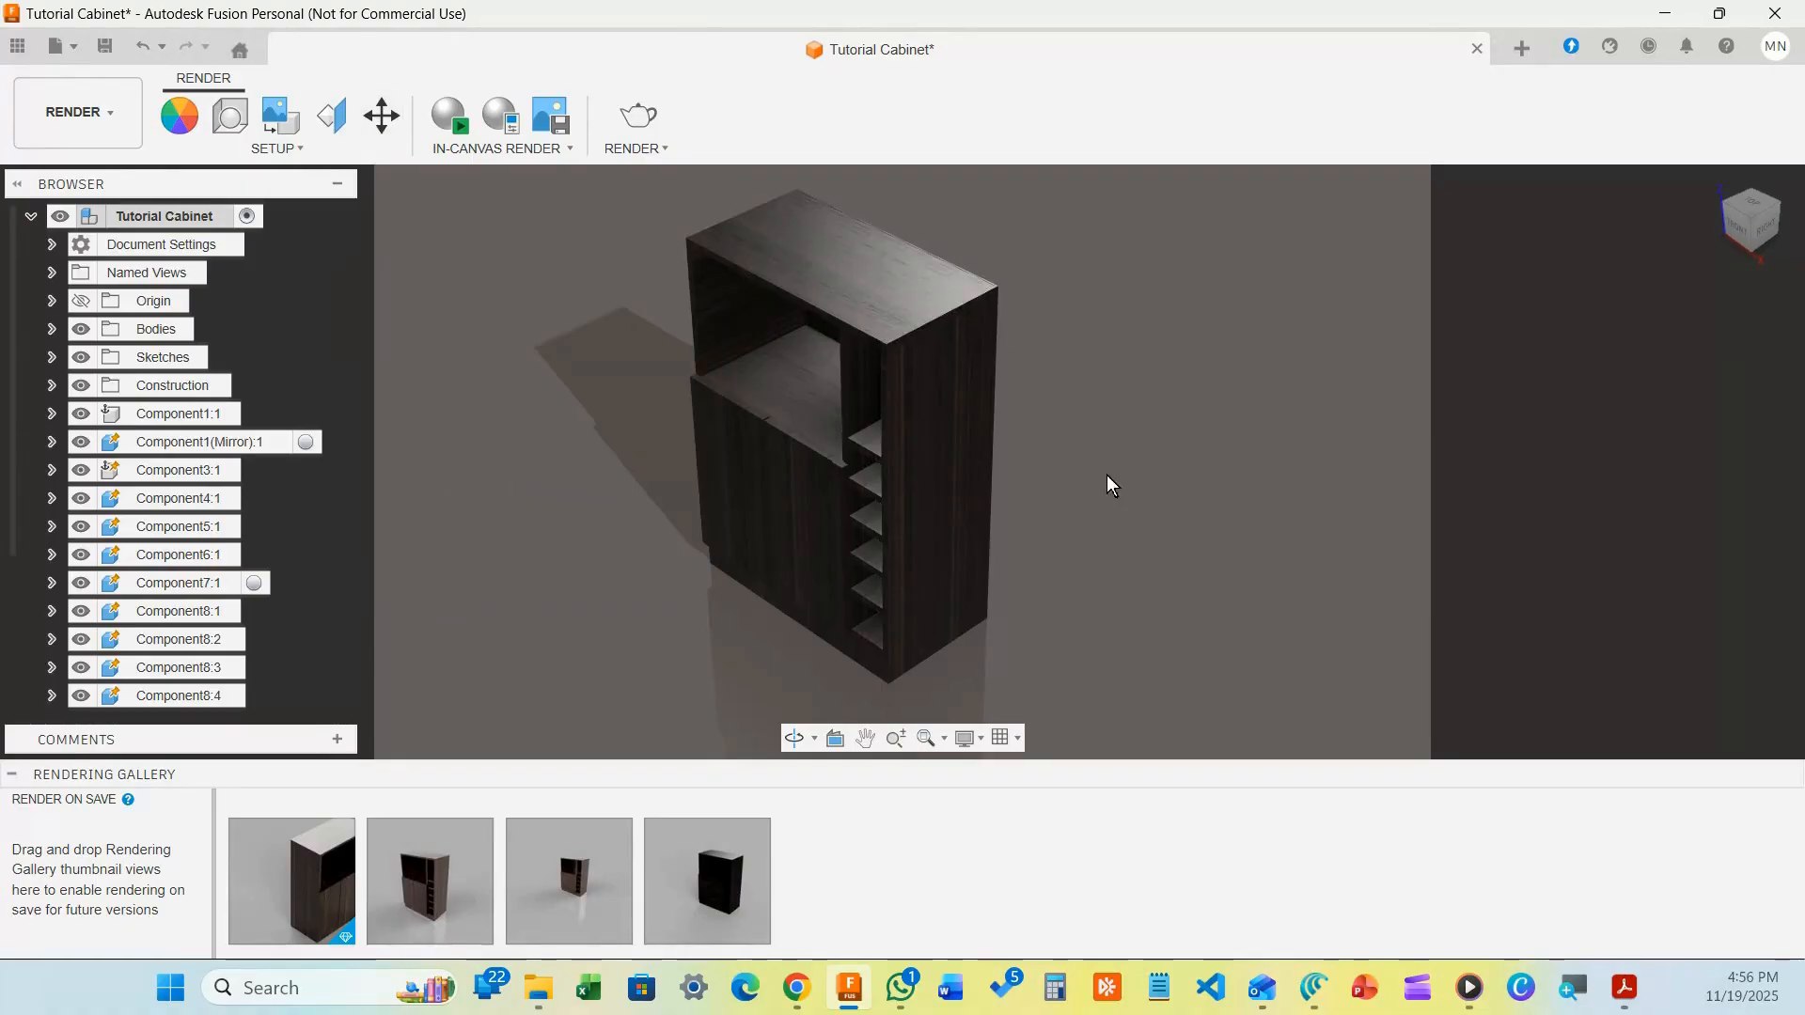
Pan and orbit the cabinet, reset to Home, then settle on a high frontal three-quarter view
{"action": "middle_click_drag", "start_coordinate": [1094, 528], "coordinate": [1121, 493]}
{"action": "middle_click_drag", "start_coordinate": [1085, 499], "coordinate": [1382, 536], "text": "shift"}
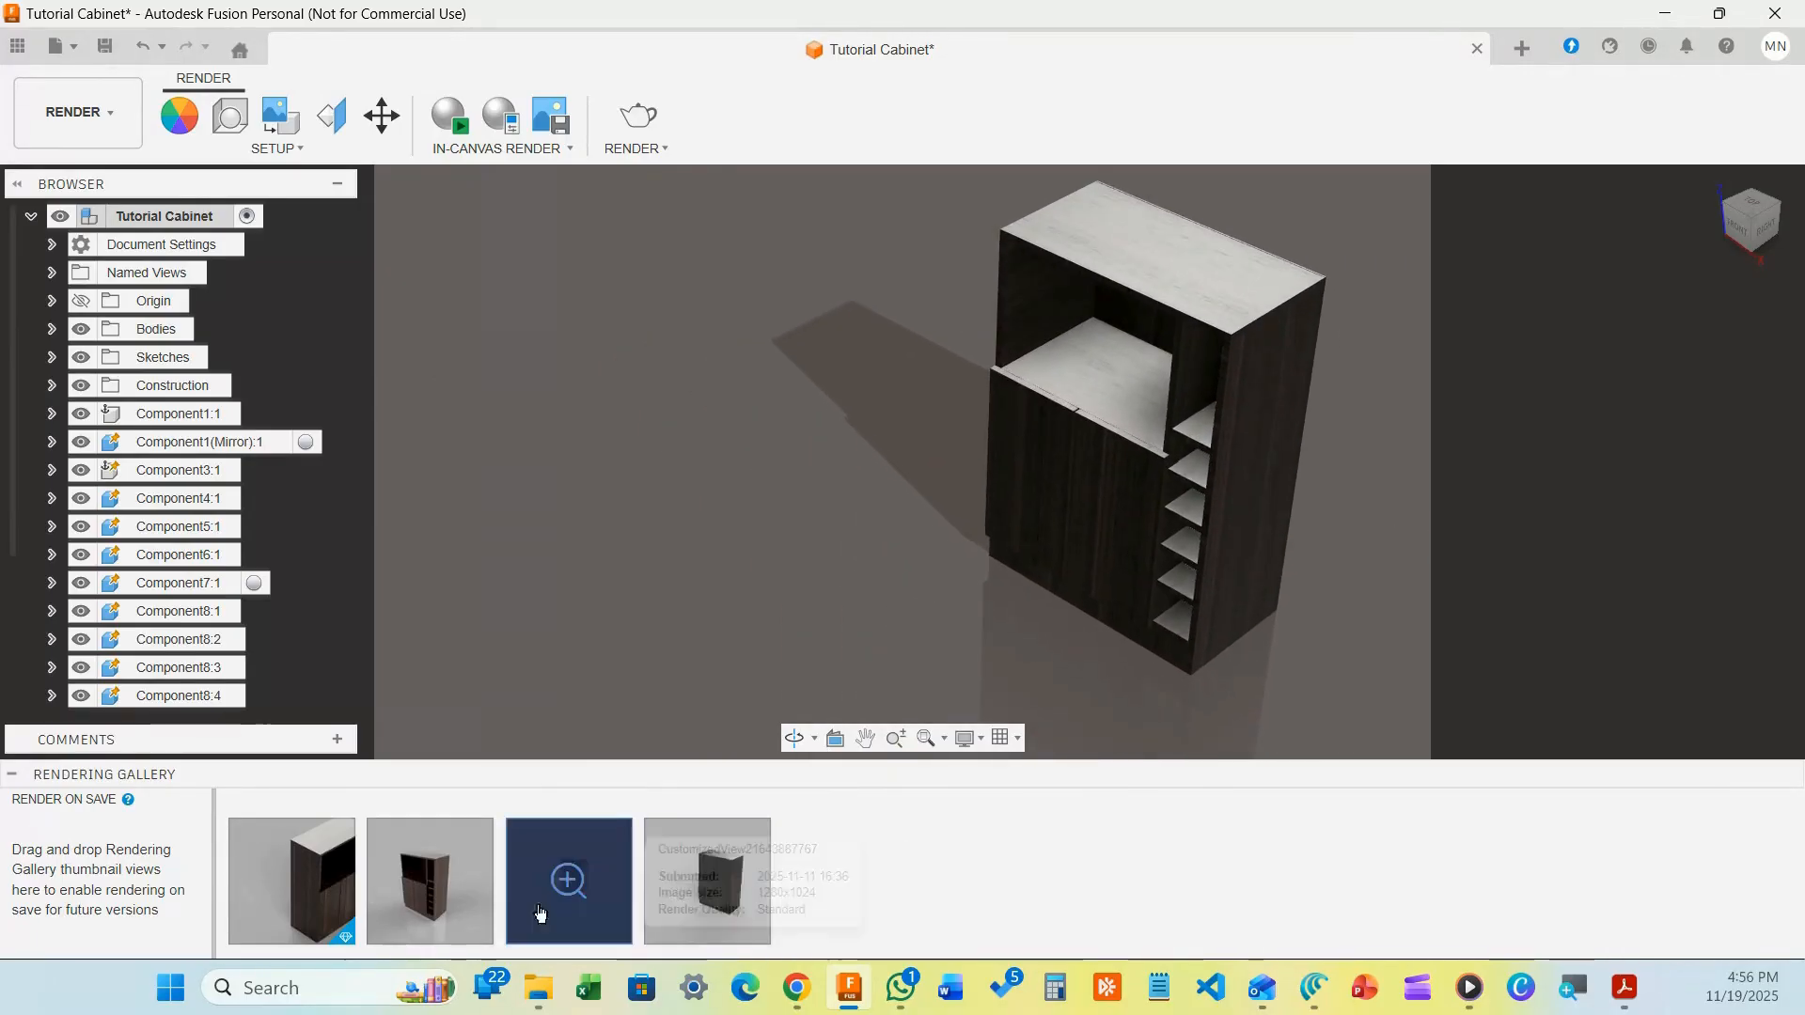
{"action": "mouse_move", "coordinate": [291, 884]}
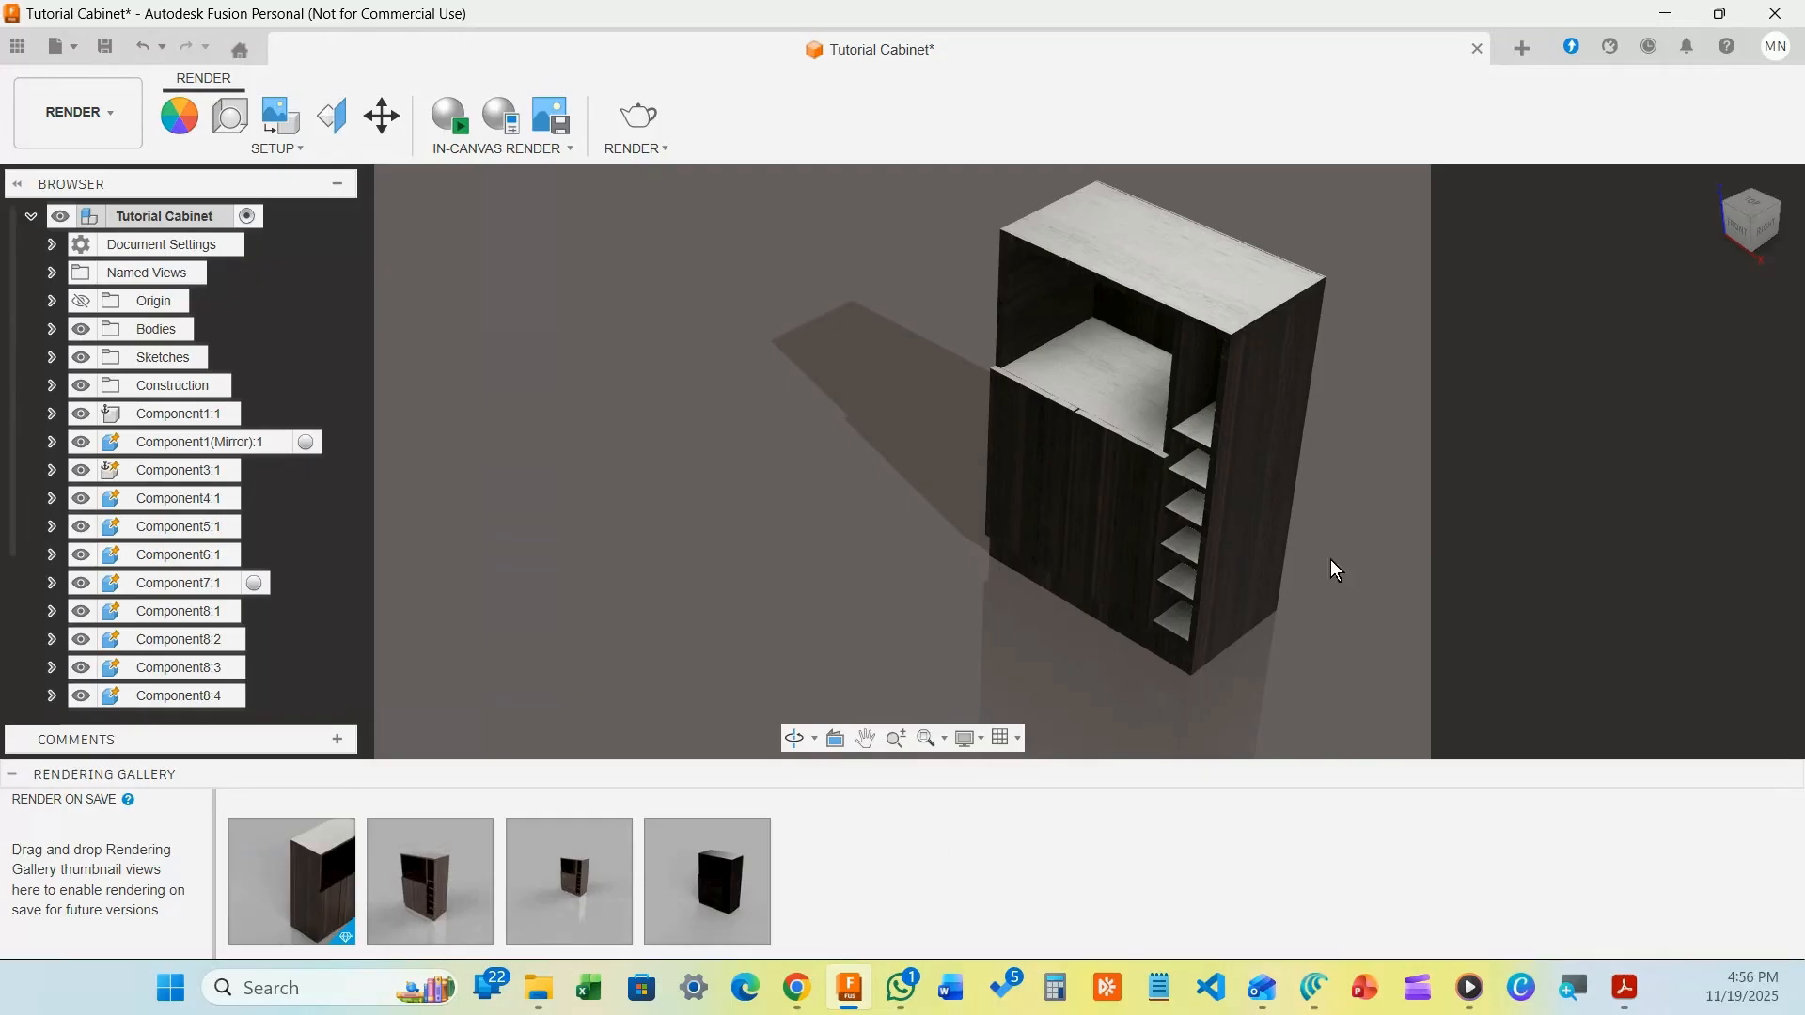
{"action": "middle_click_drag", "start_coordinate": [1354, 544], "coordinate": [1289, 560], "text": "shift"}
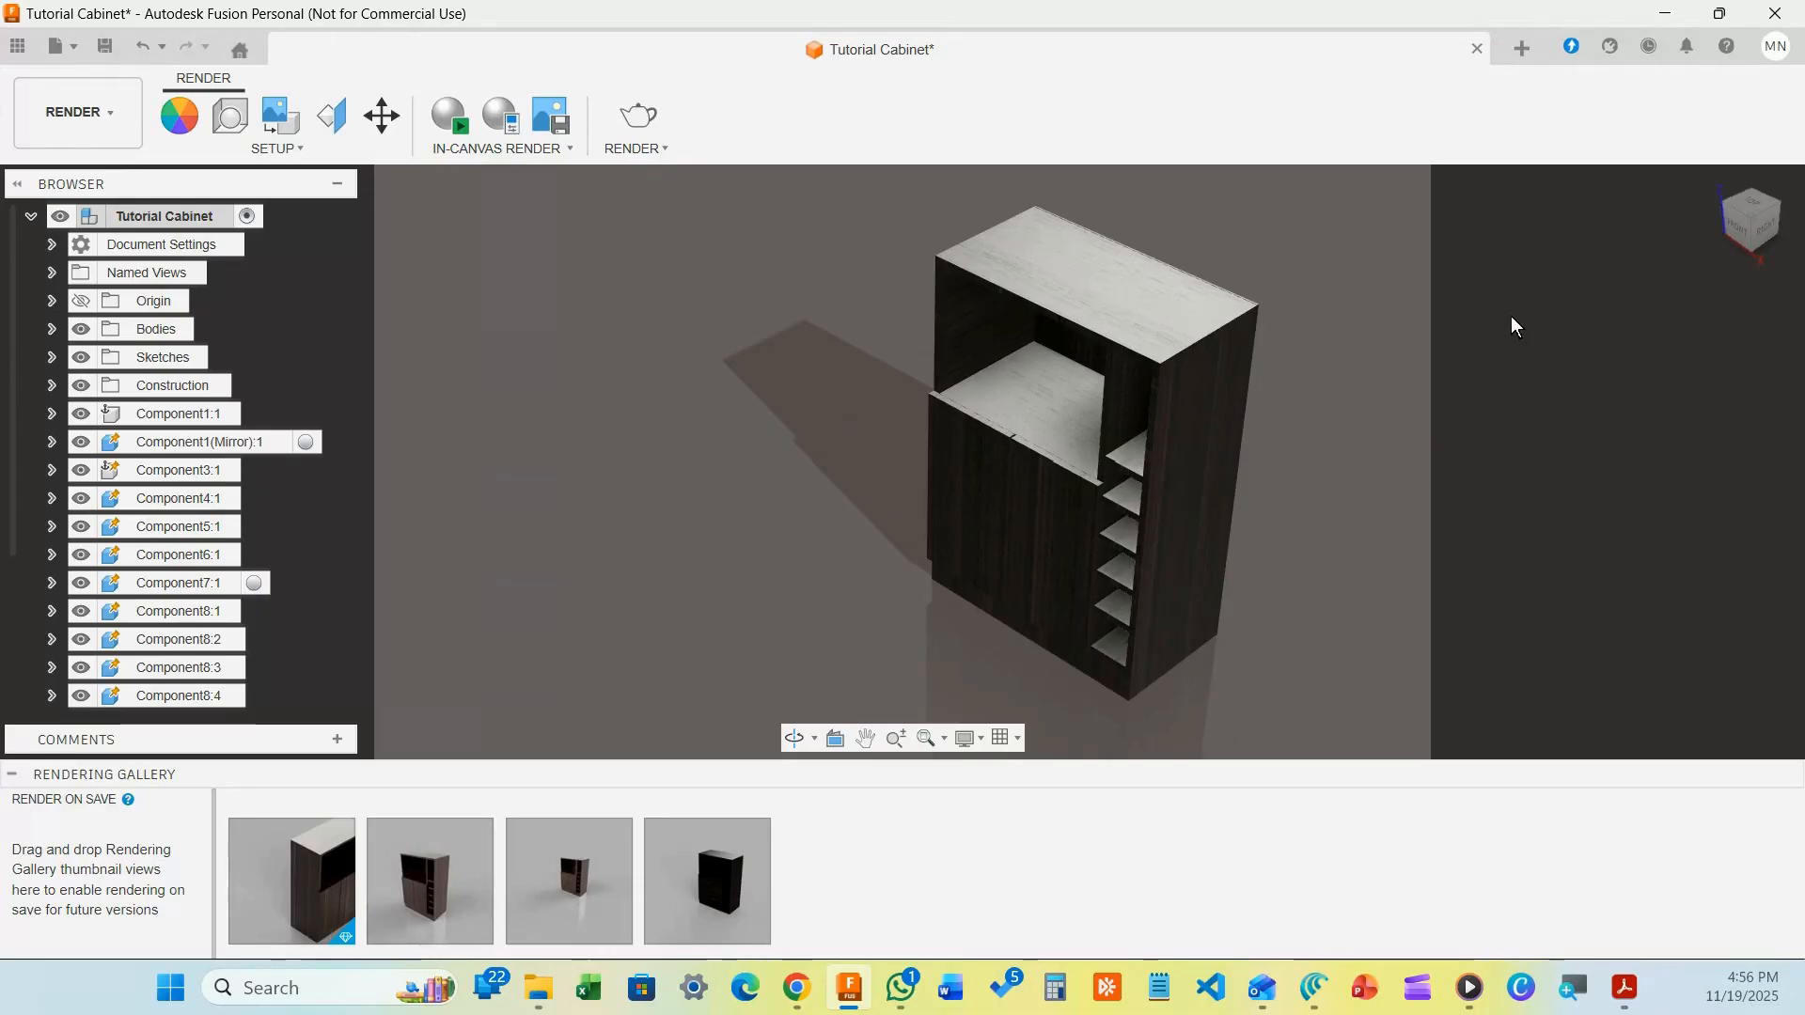
{"action": "left_click", "coordinate": [1713, 180]}
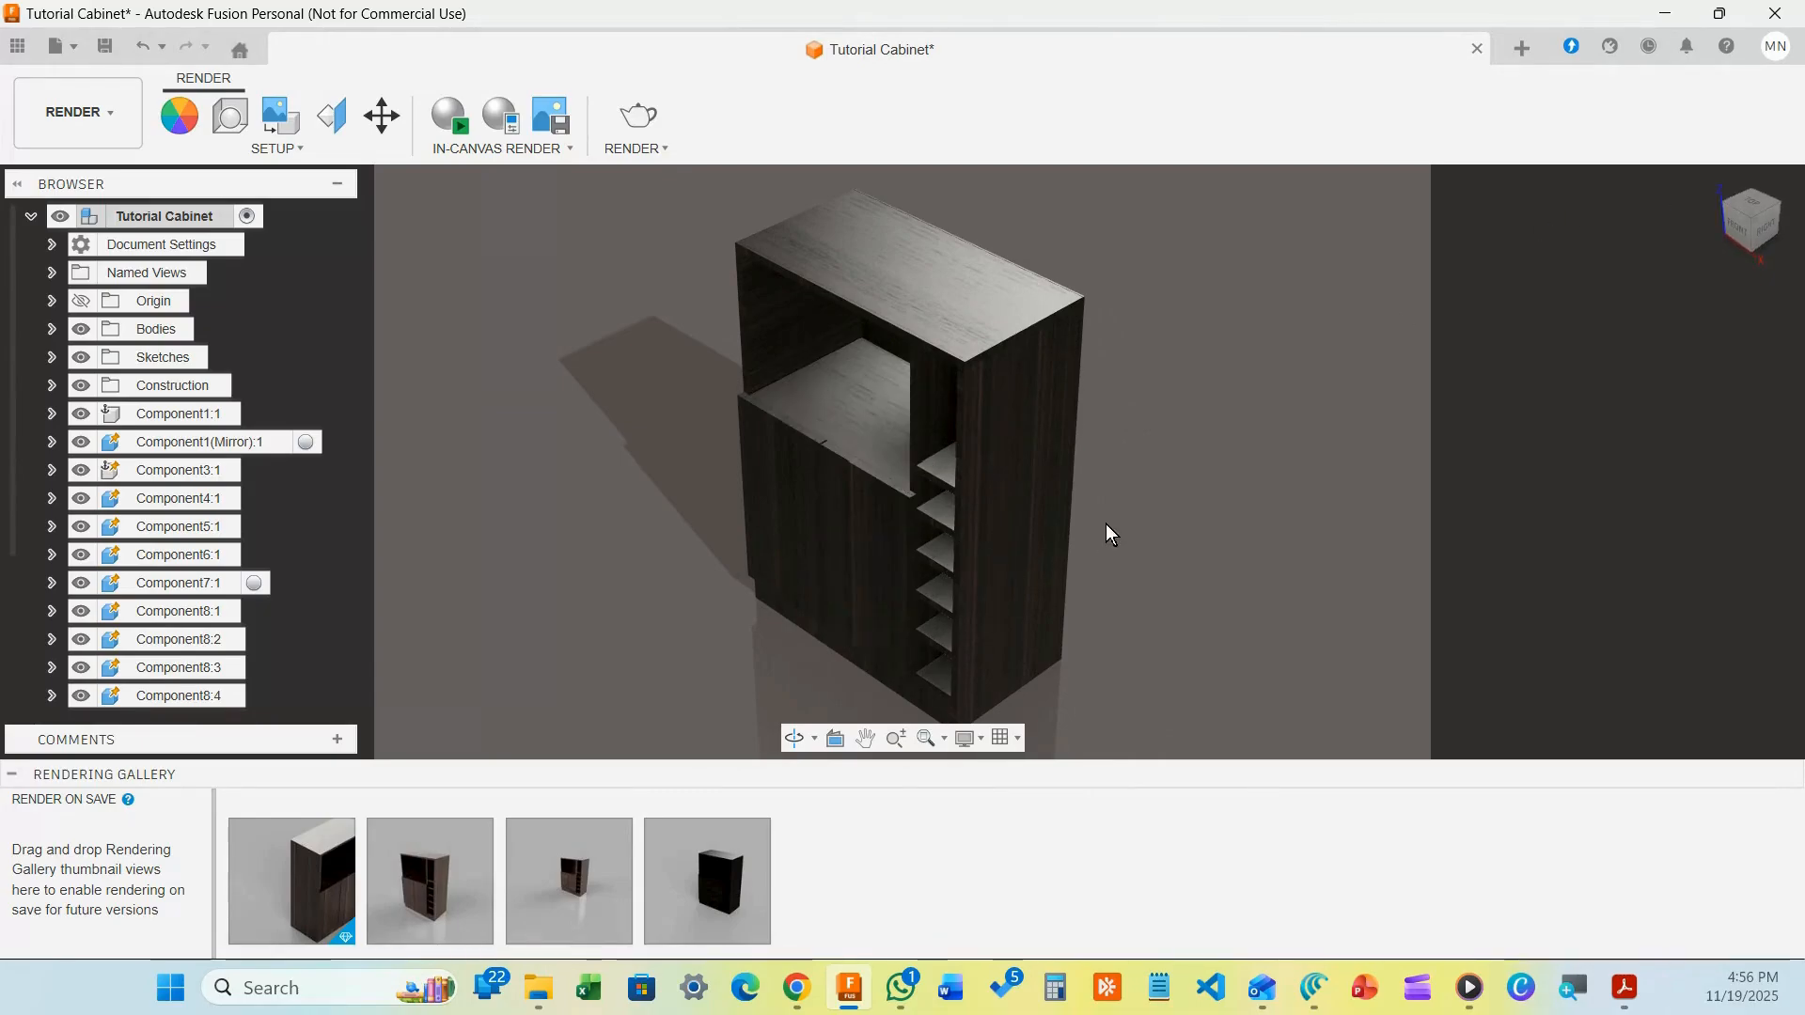
{"action": "middle_click_drag", "start_coordinate": [1108, 540], "coordinate": [1047, 476], "text": "shift"}
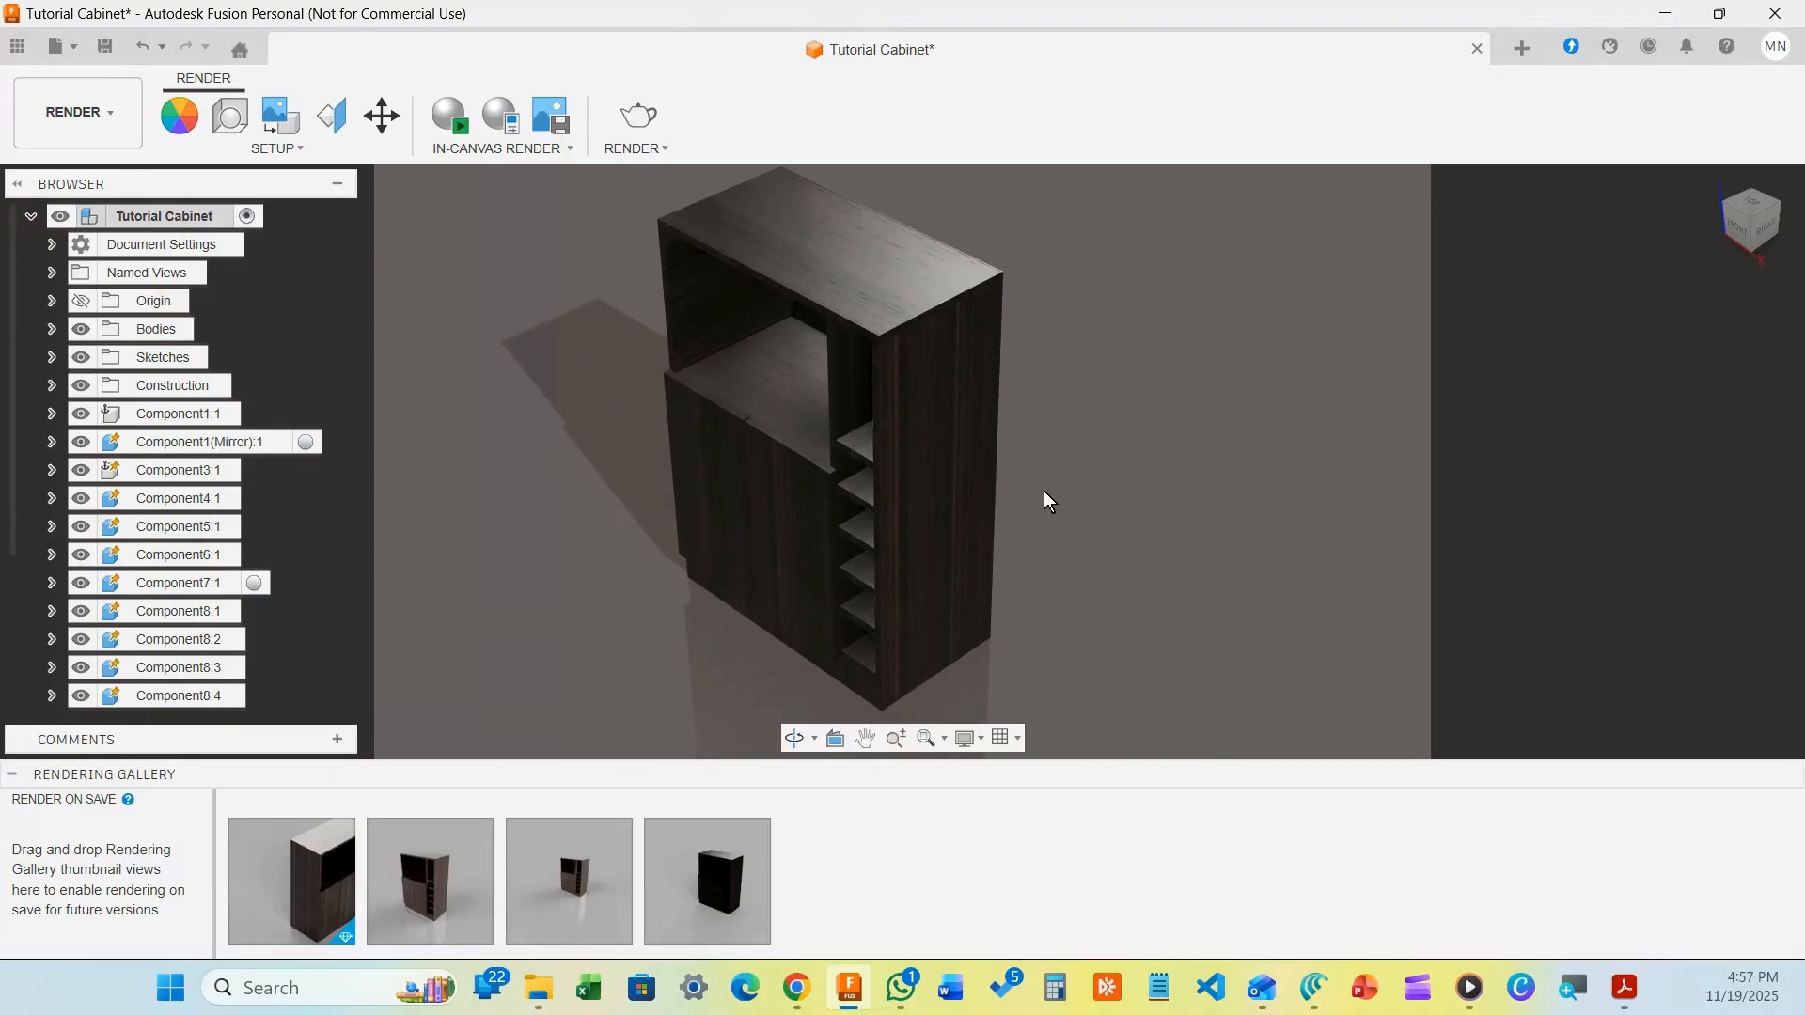
{"action": "middle_click_drag", "start_coordinate": [1049, 501], "coordinate": [1260, 495], "text": "shift"}
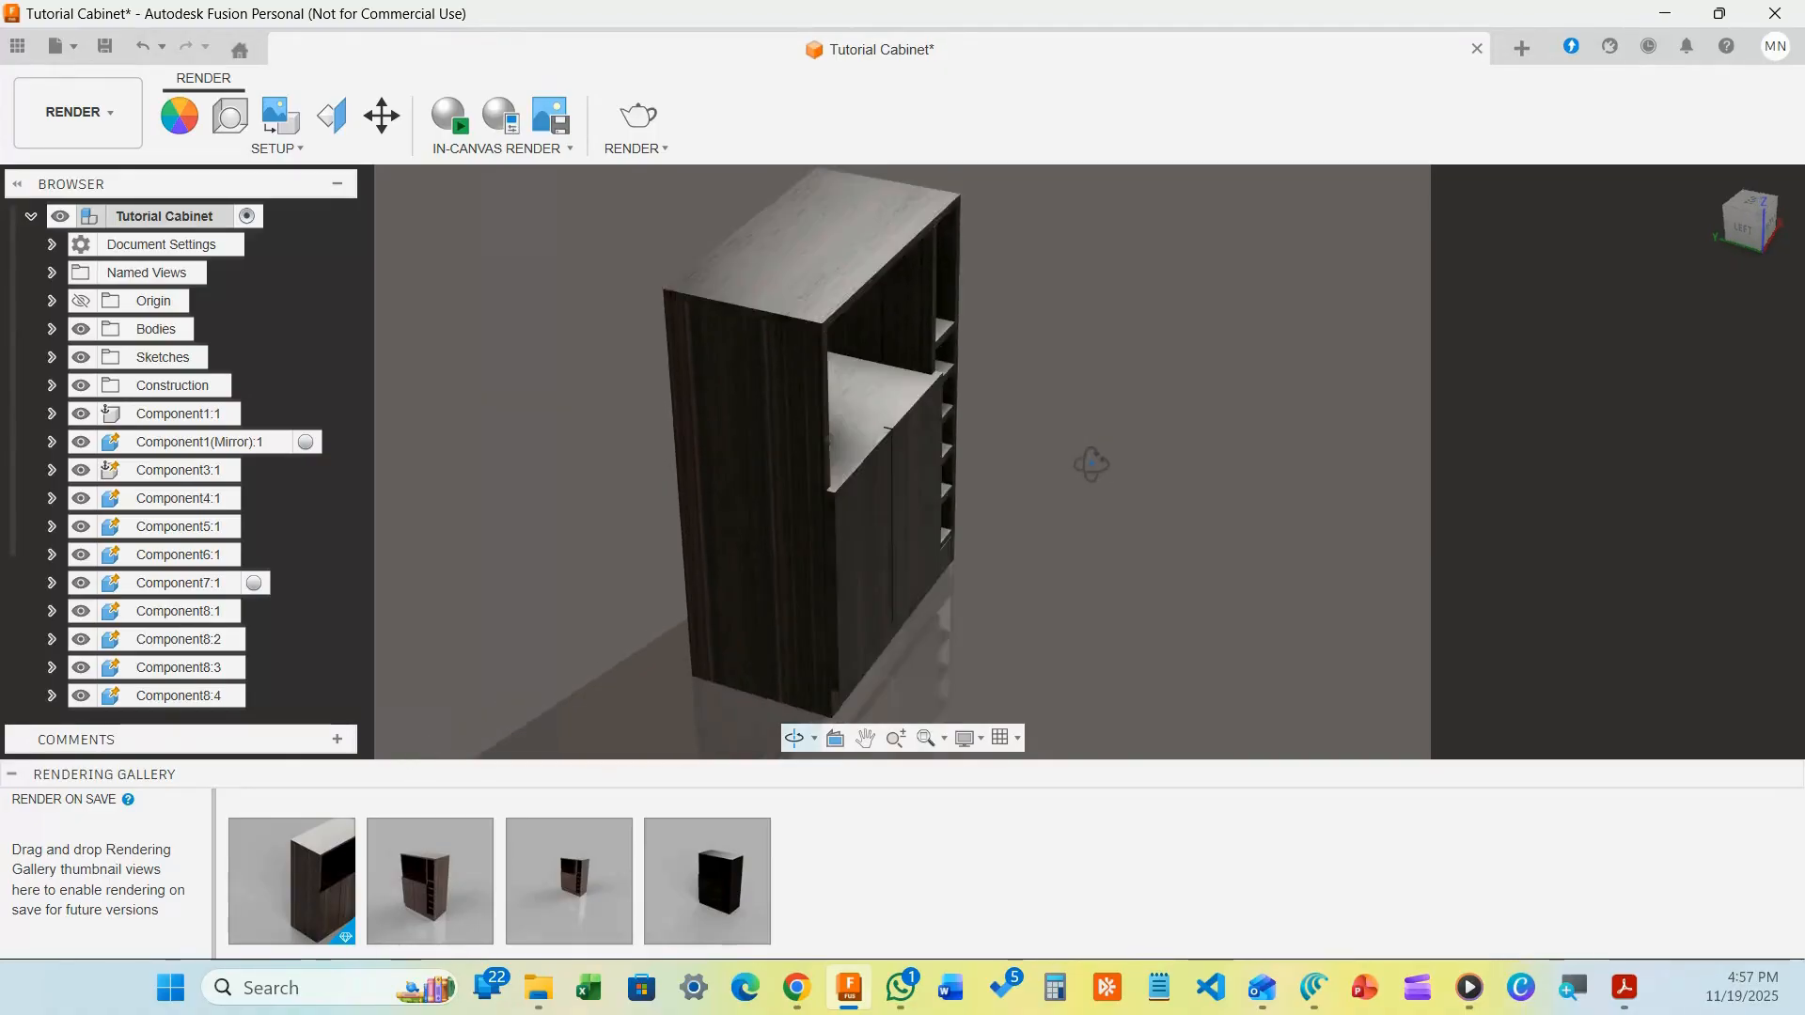
{"action": "mouse_move", "coordinate": [1091, 464]}
{"action": "middle_mouse_down", "text": "shift"}
{"action": "mouse_move", "coordinate": [1124, 431]}
{"action": "mouse_move", "coordinate": [1063, 391]}
{"action": "mouse_move", "coordinate": [1052, 458]}
{"action": "mouse_move", "coordinate": [1080, 403]}
{"action": "mouse_move", "coordinate": [1075, 455]}
{"action": "mouse_move", "coordinate": [1144, 442]}
{"action": "mouse_move", "coordinate": [1062, 396]}
{"action": "mouse_move", "coordinate": [1056, 432]}
{"action": "mouse_move", "coordinate": [1068, 447]}
{"action": "mouse_move", "coordinate": [1080, 427]}
{"action": "mouse_move", "coordinate": [1112, 464]}
{"action": "mouse_move", "coordinate": [1092, 443]}
{"action": "middle_mouse_up", "text": "shift"}
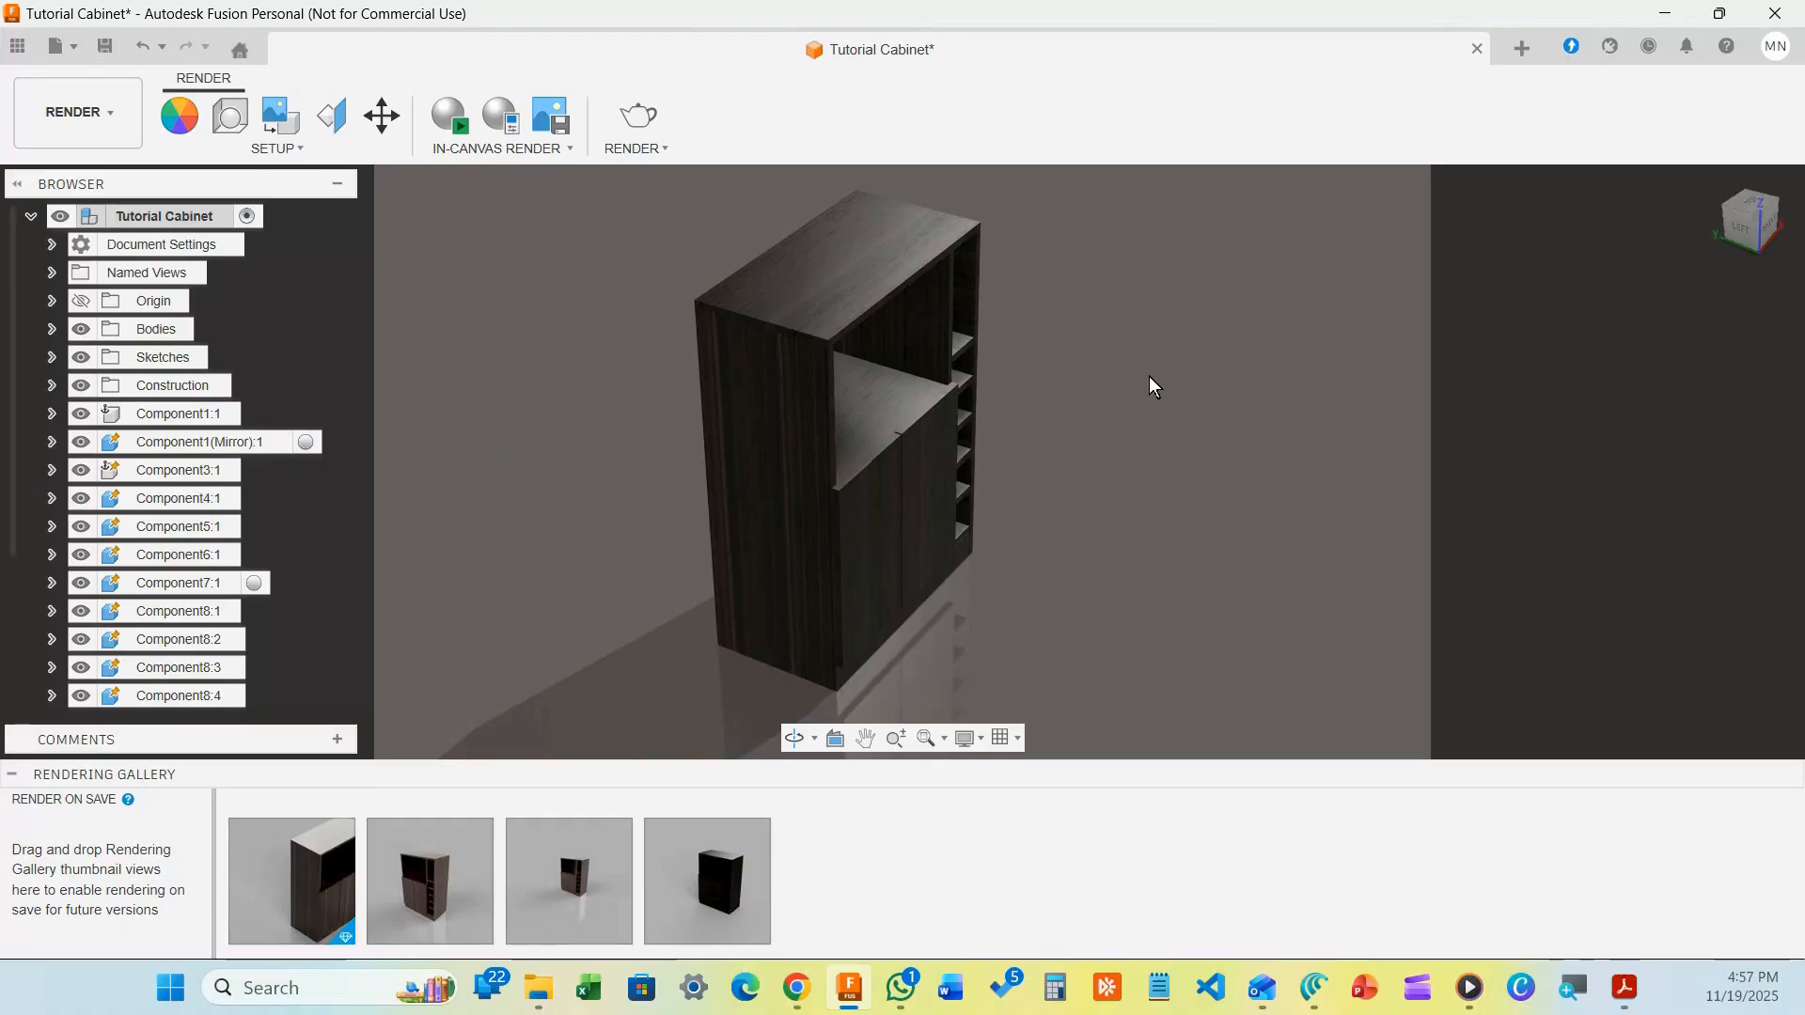
{"action": "middle_click_drag", "start_coordinate": [1149, 376], "coordinate": [1250, 432], "text": "shift"}
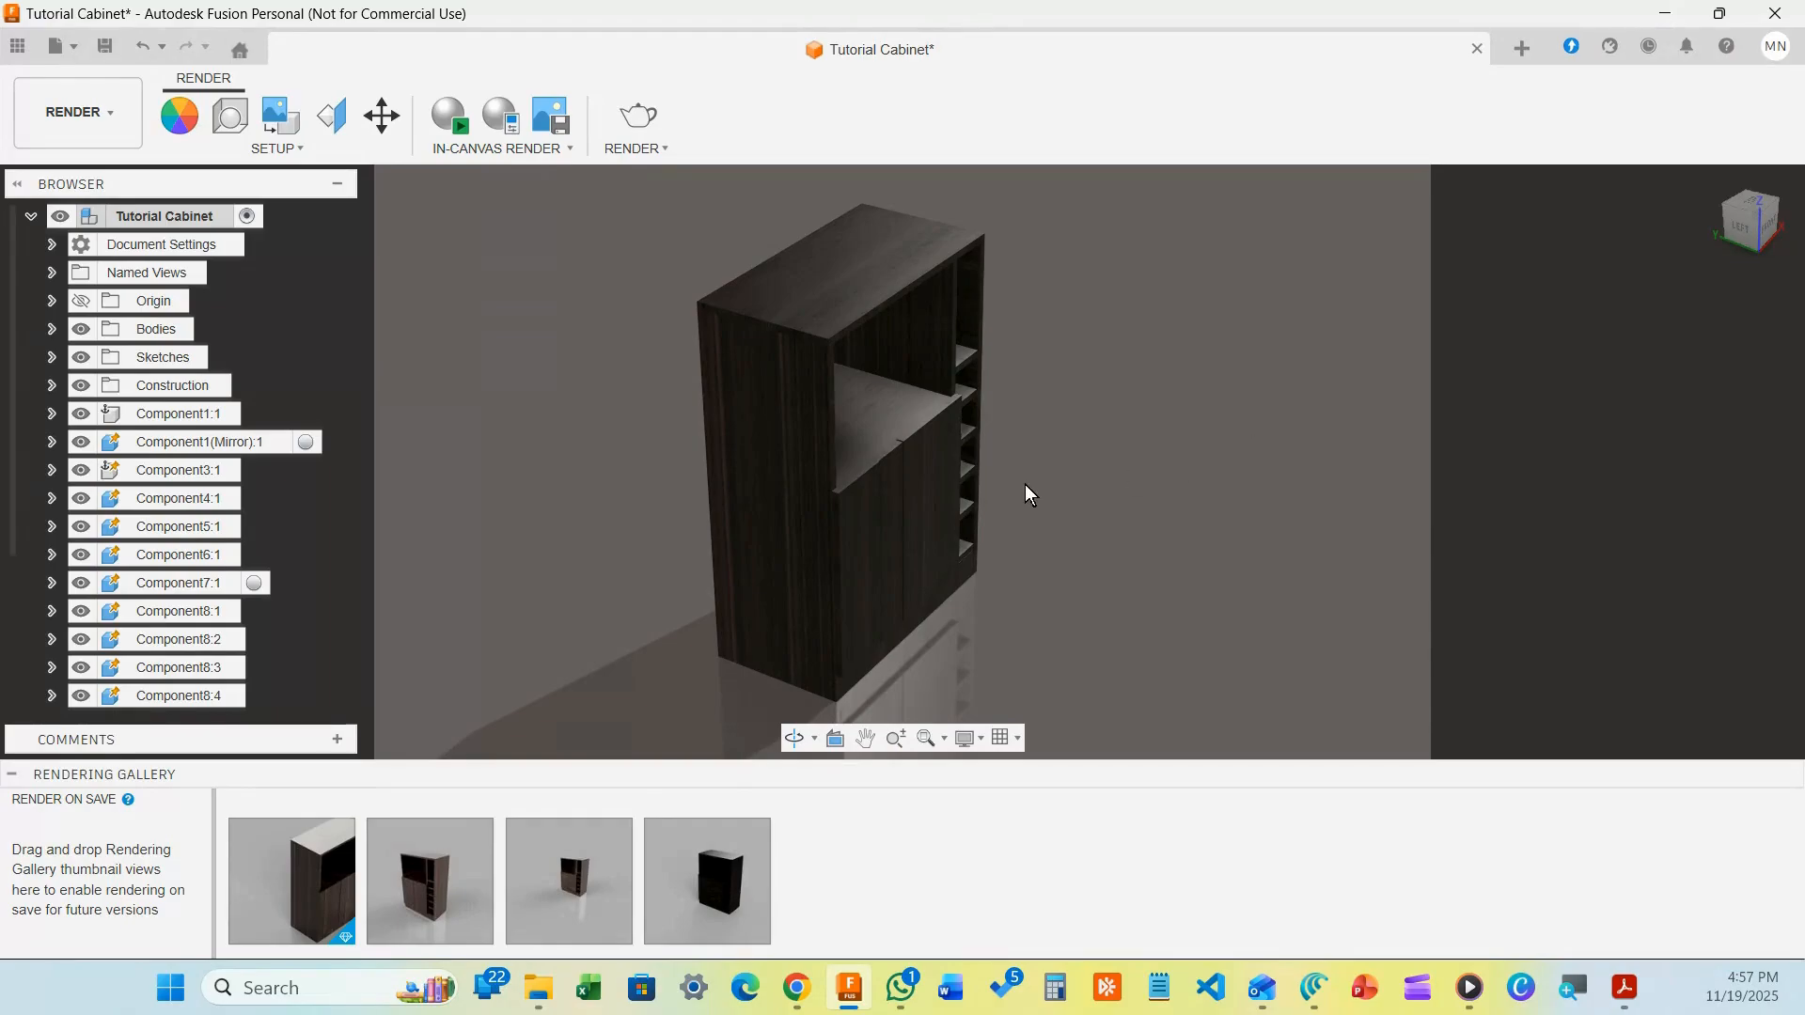
{"action": "mouse_move", "coordinate": [1031, 483]}
{"action": "middle_mouse_down", "text": "shift"}
{"action": "mouse_move", "coordinate": [1060, 434]}
{"action": "mouse_move", "coordinate": [1018, 435]}
{"action": "mouse_move", "coordinate": [1031, 475]}
{"action": "middle_mouse_up", "text": "shift"}
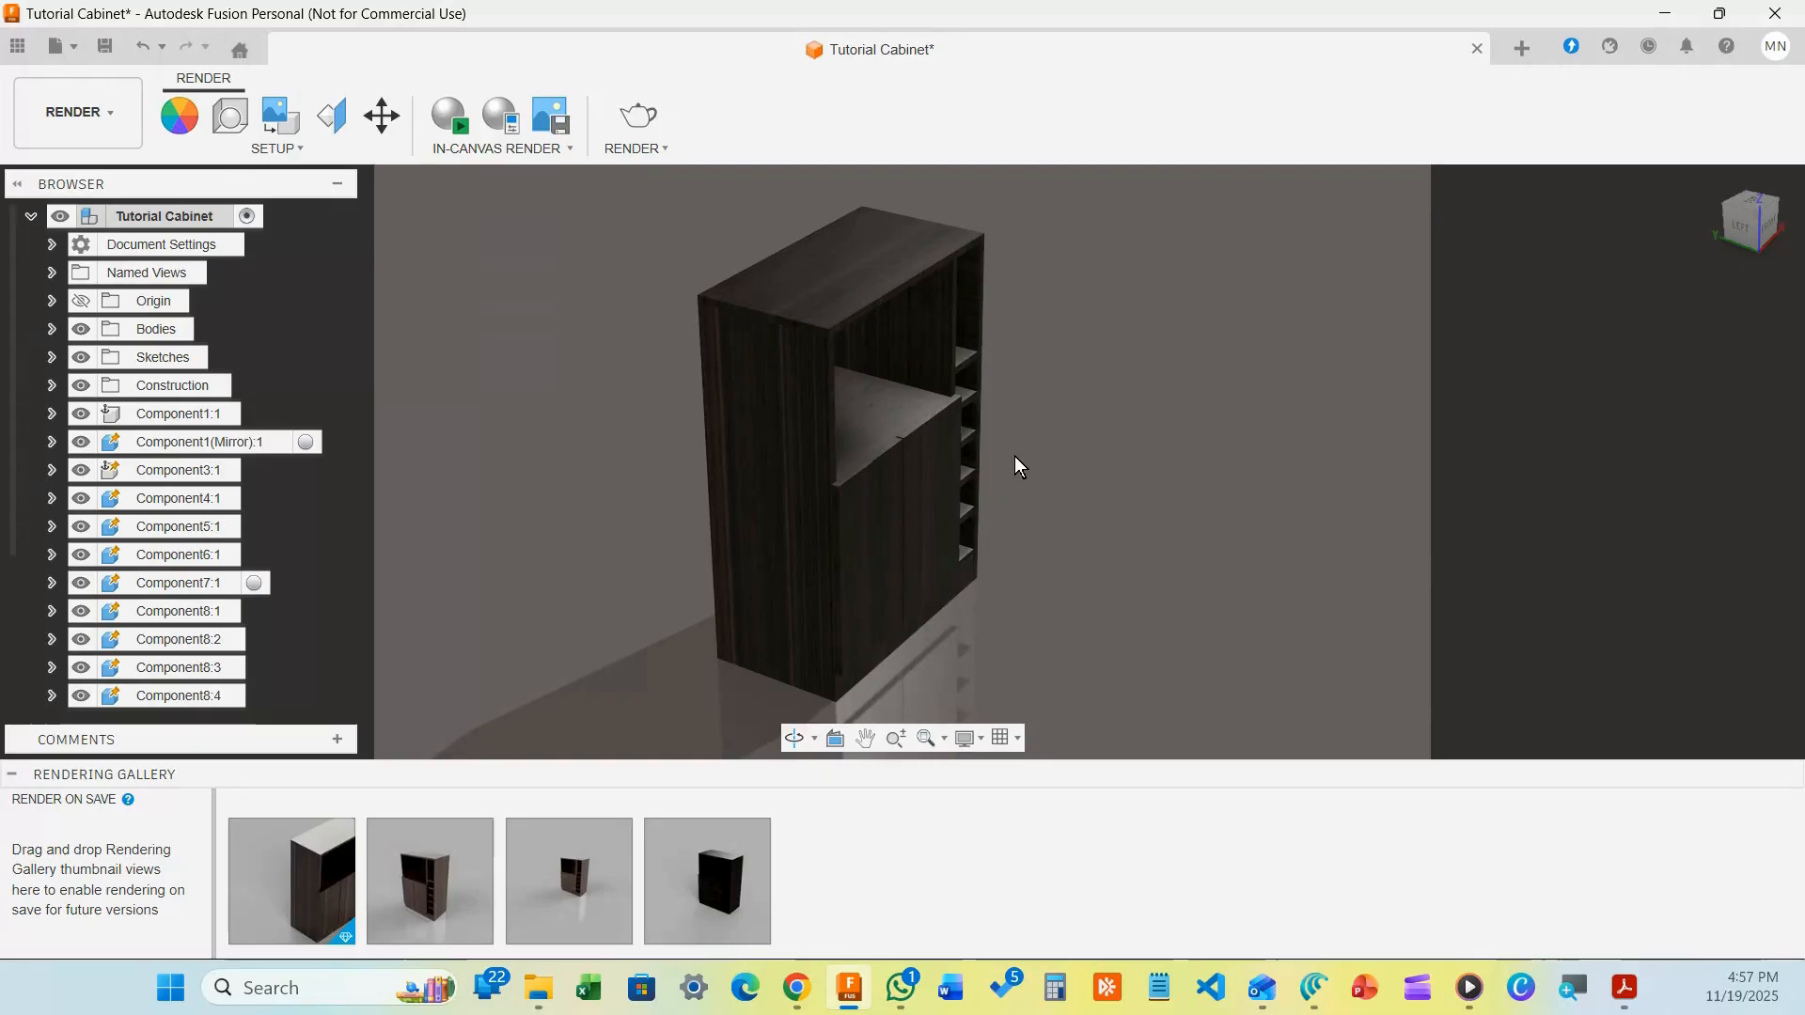
{"action": "middle_click_drag", "start_coordinate": [1031, 455], "coordinate": [1073, 442], "text": "shift"}
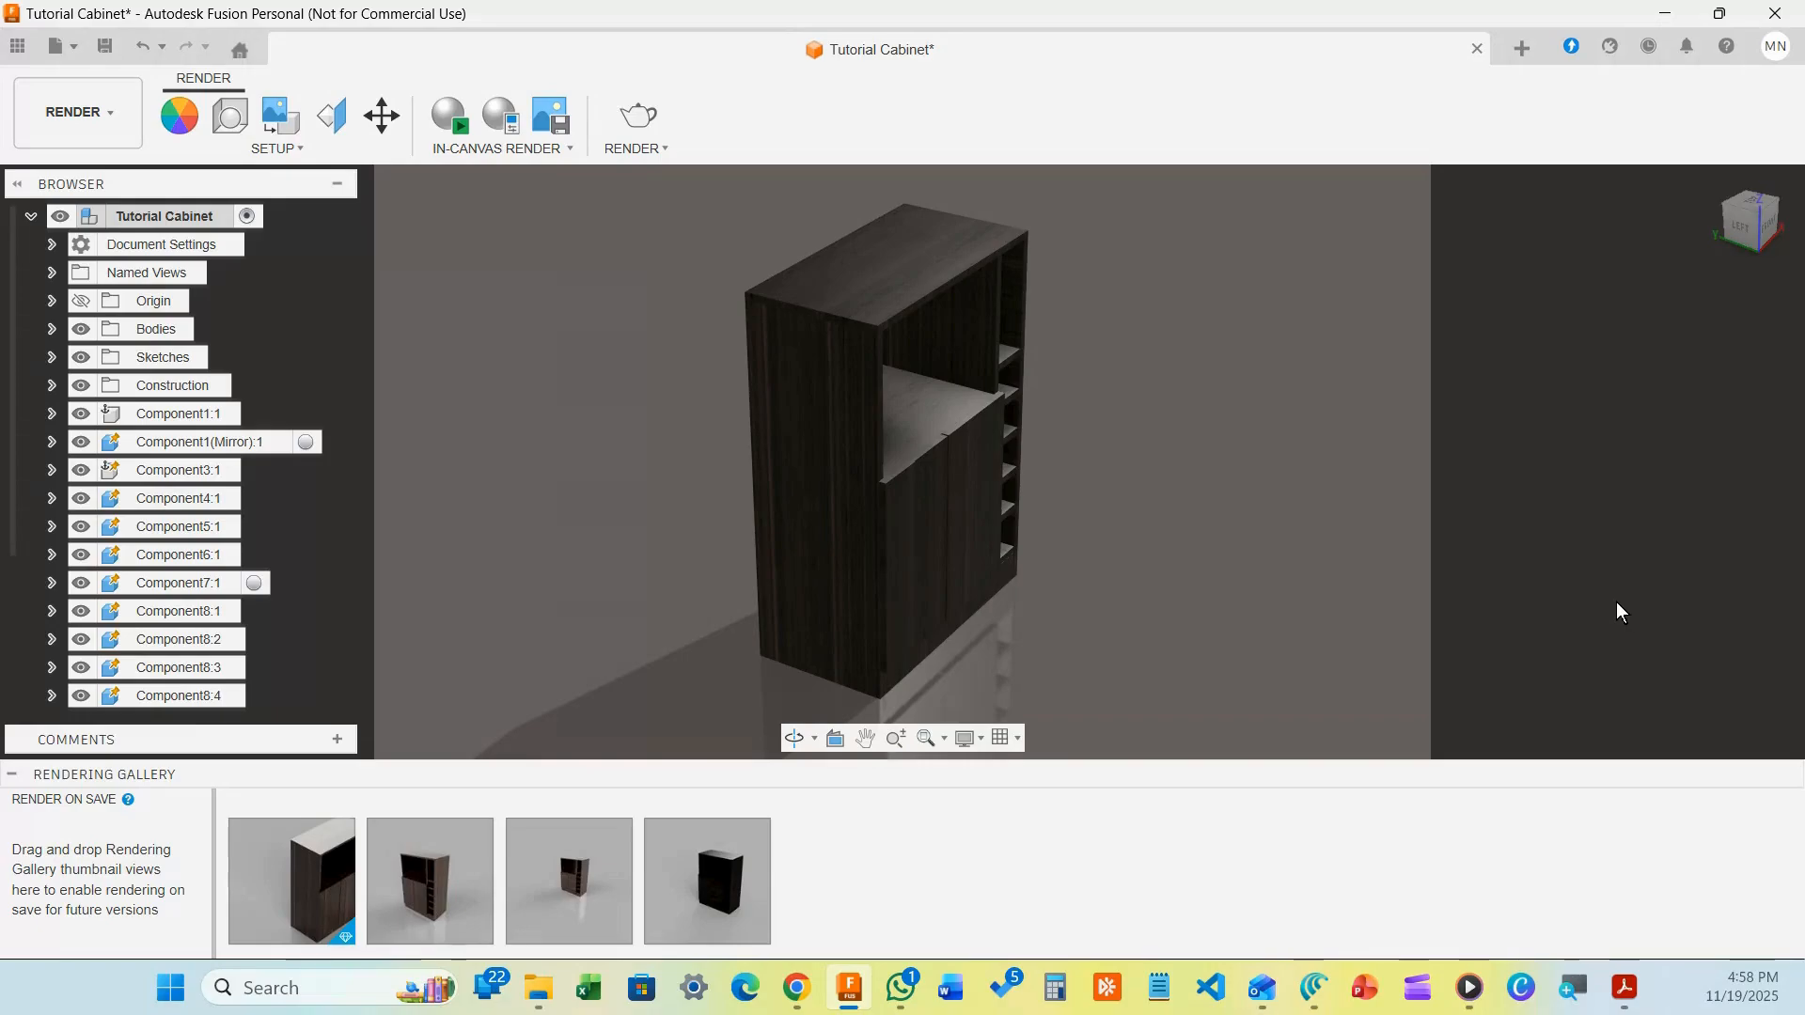
Start a live in-canvas render of the cabinet and pause it at 31 seconds
{"action": "left_click", "coordinate": [438, 107]}
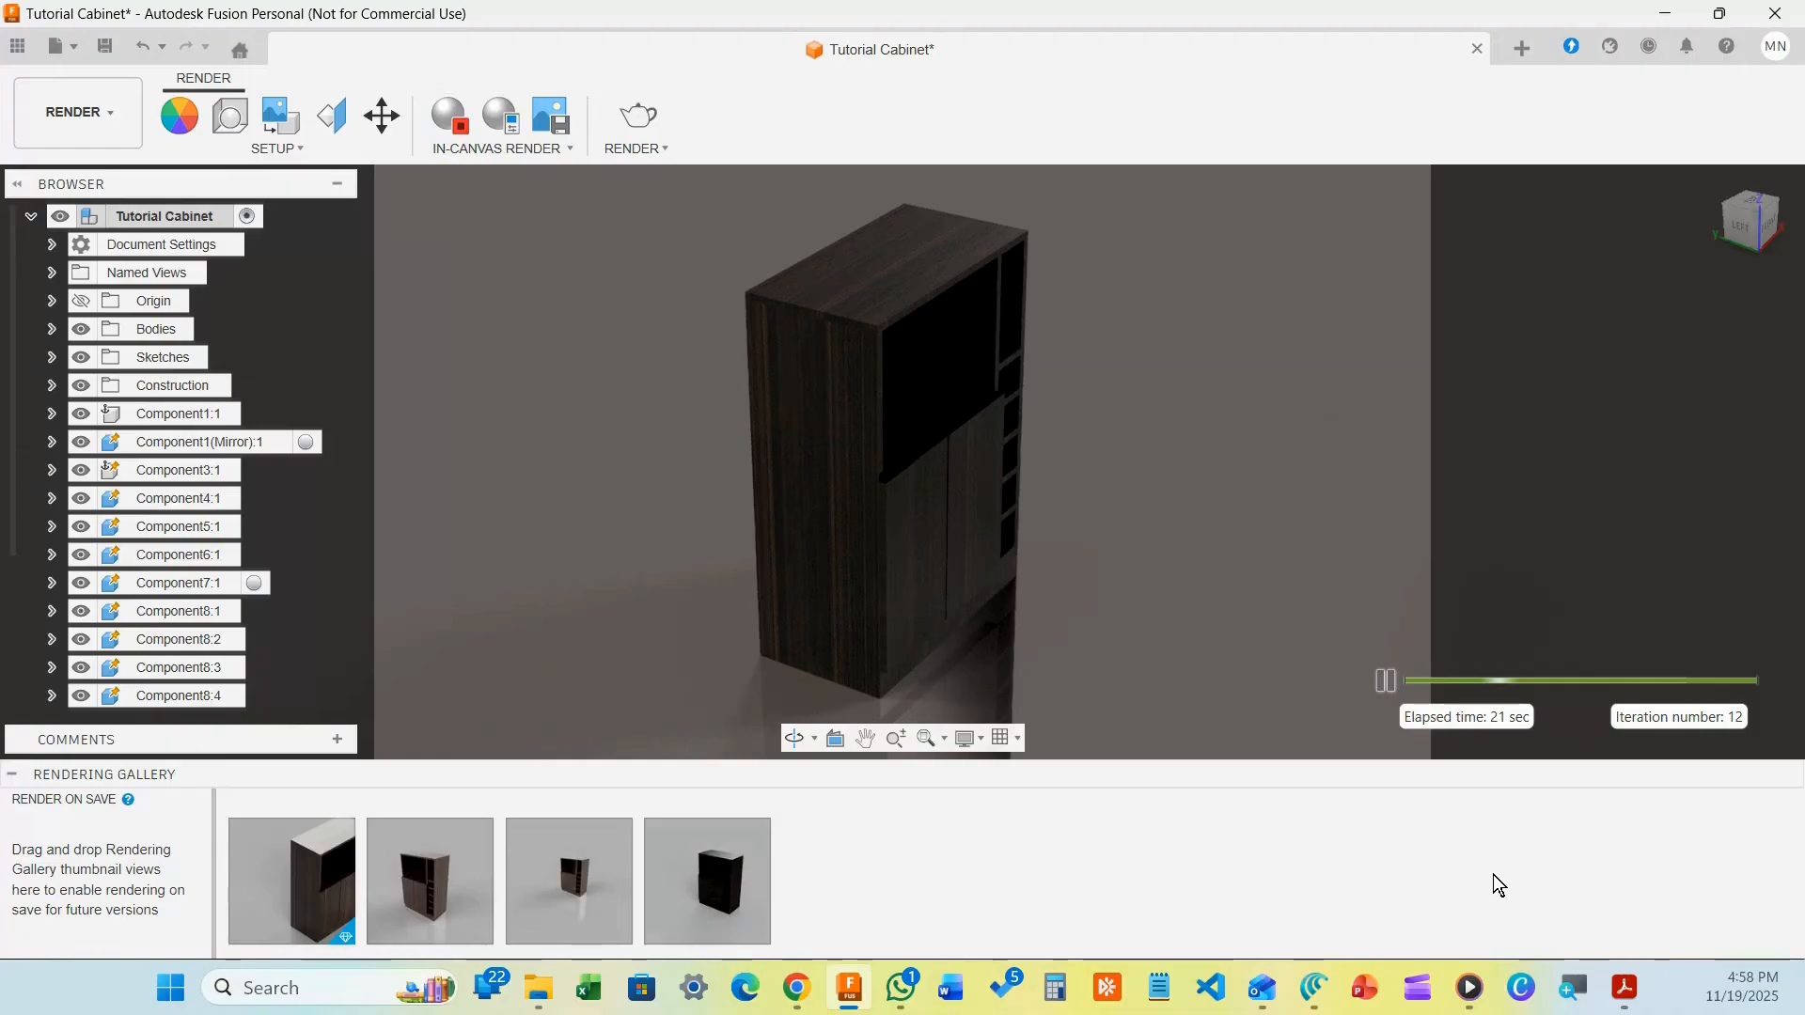
{"action": "left_click", "coordinate": [1384, 686]}
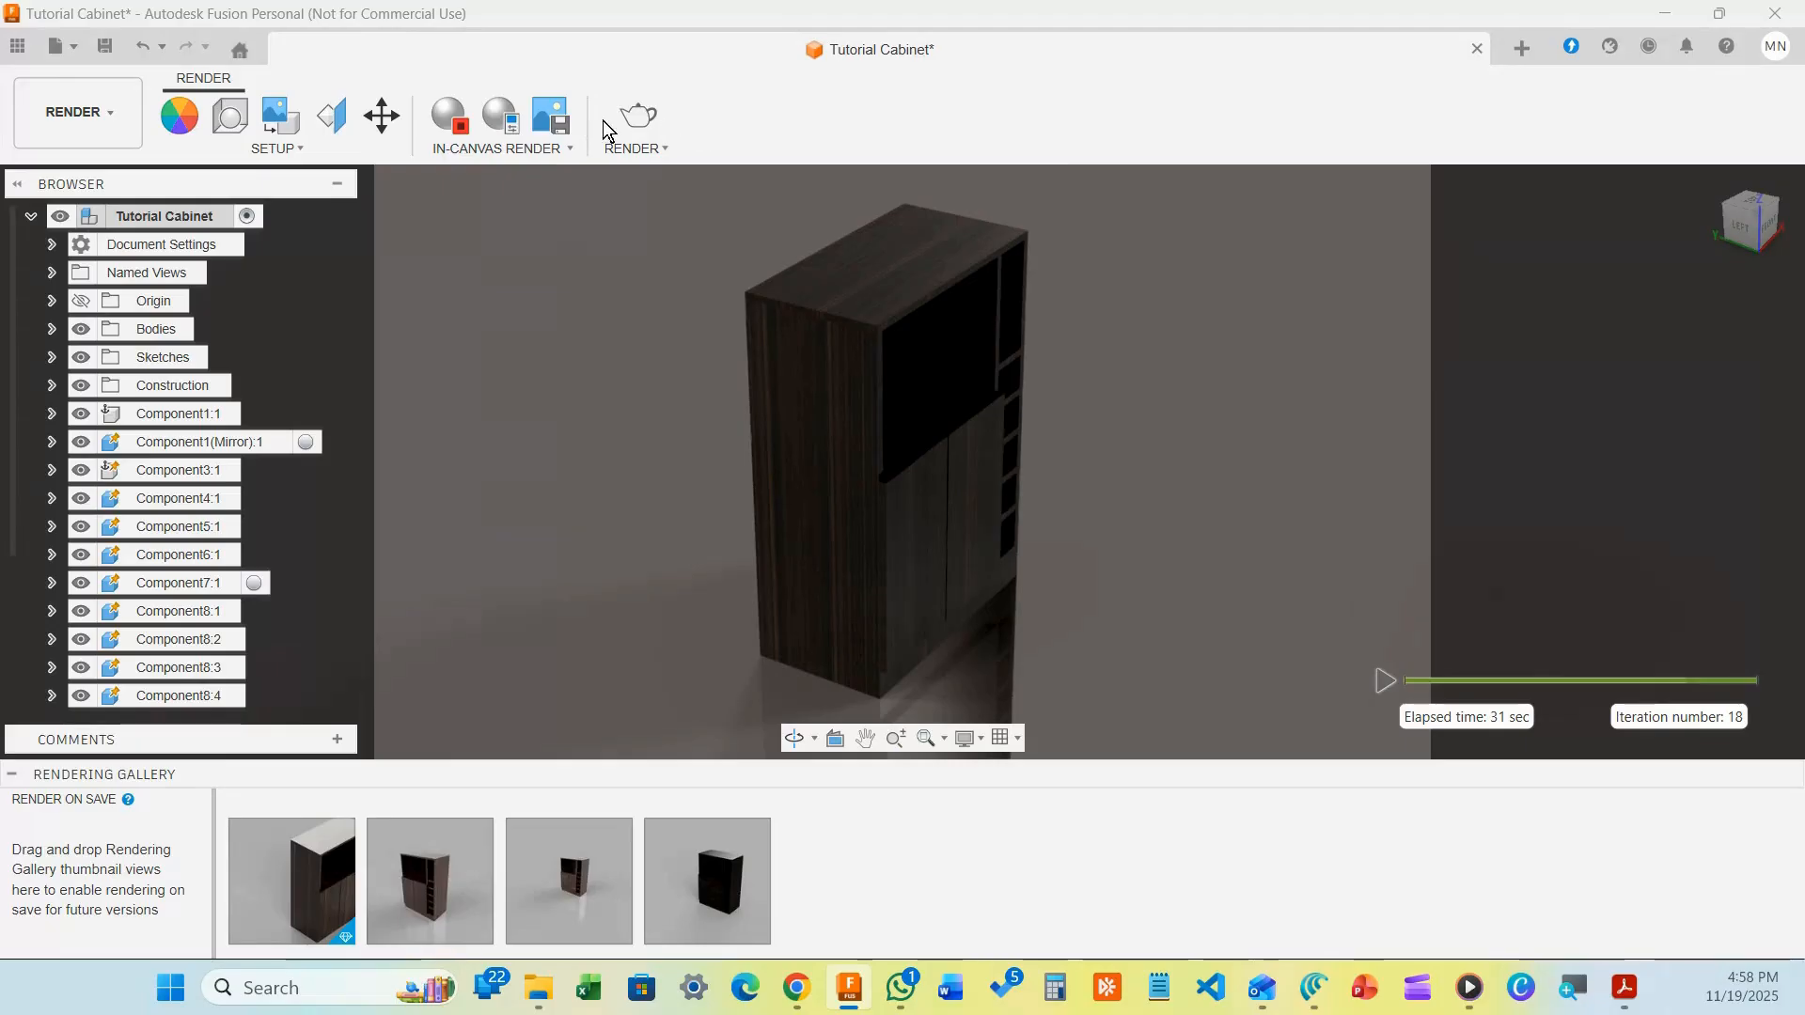
Switch in-canvas render settings from Fast to Advanced with Lock View checked, and apply
{"action": "left_click", "coordinate": [495, 121]}
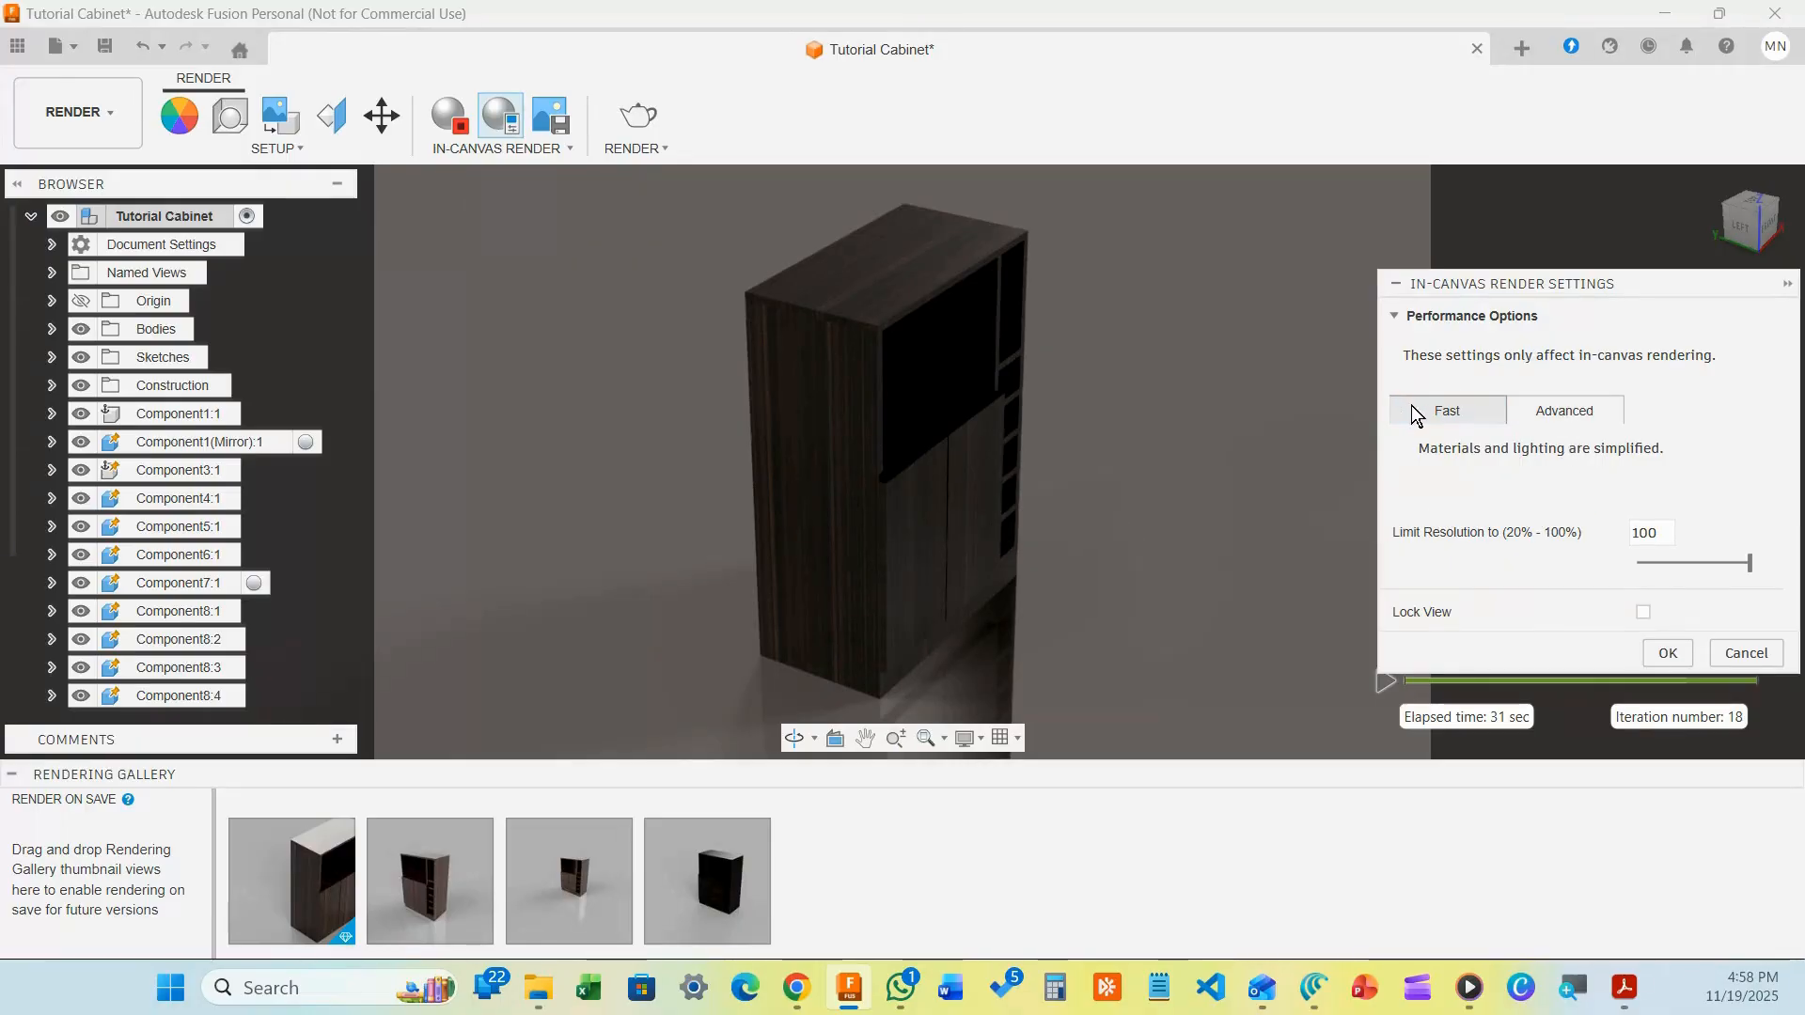
{"action": "left_click", "coordinate": [1445, 410]}
{"action": "left_click", "coordinate": [1552, 413]}
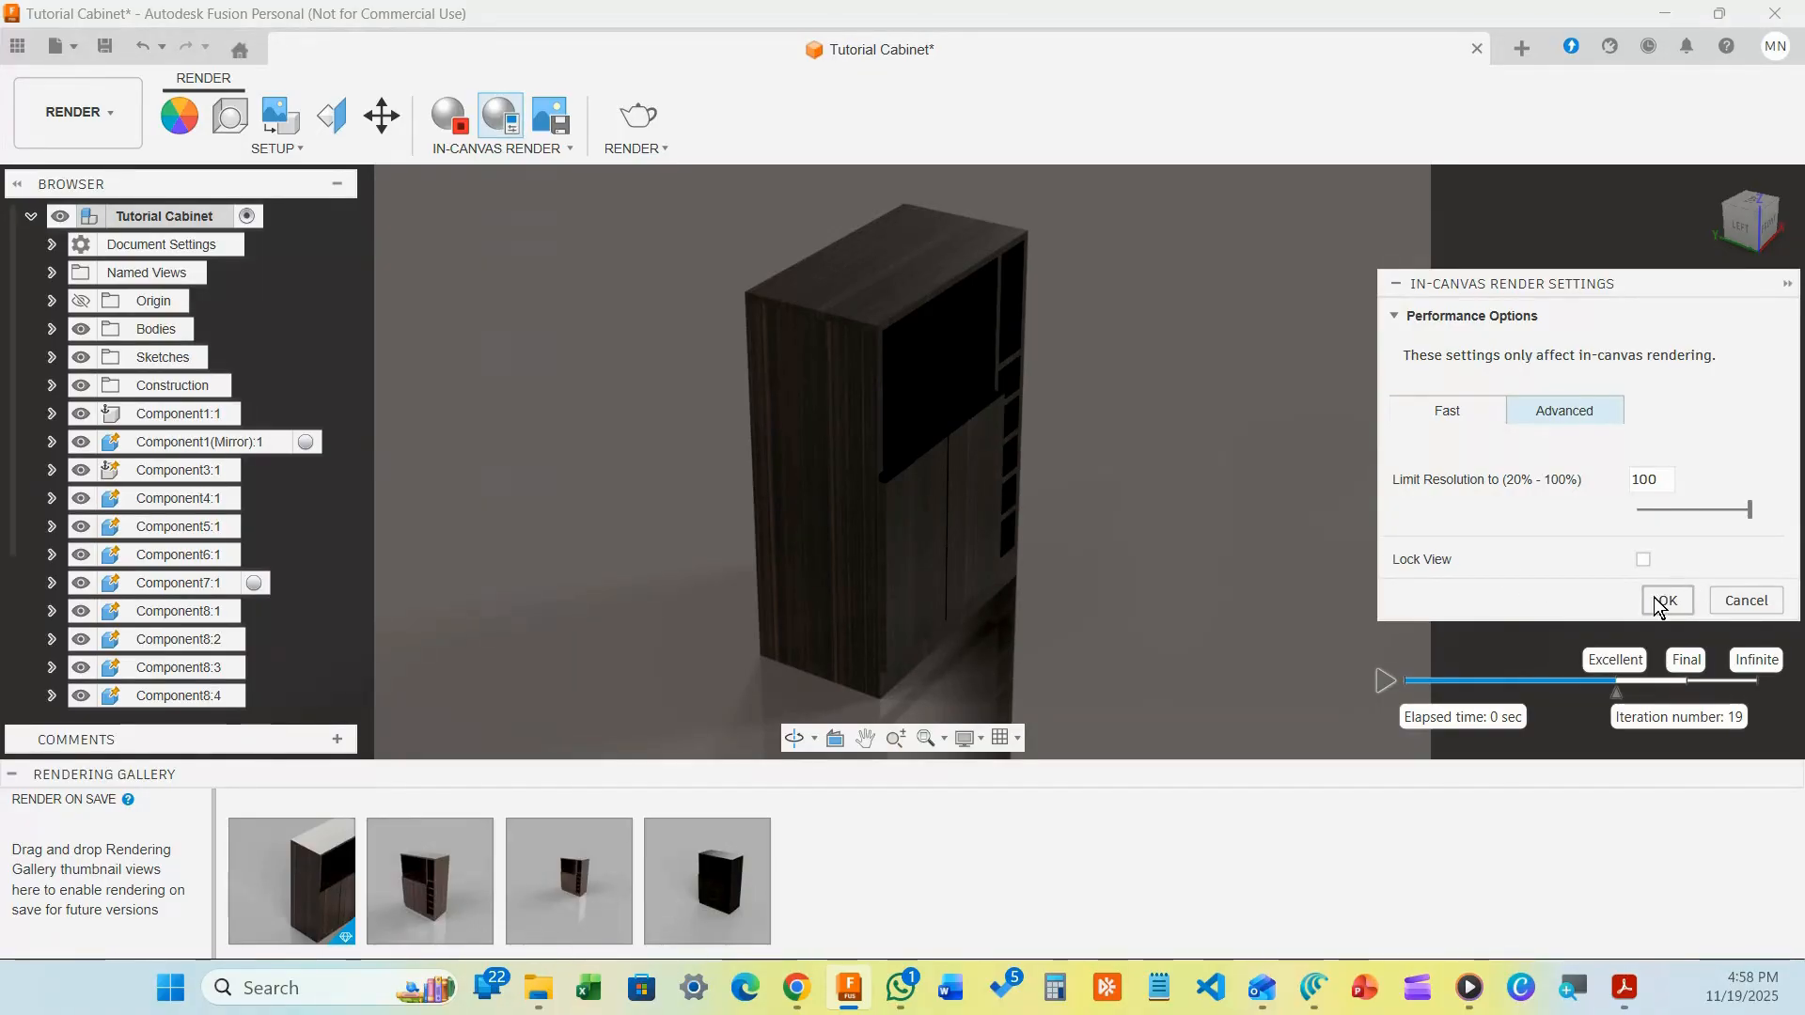
{"action": "left_click", "coordinate": [1643, 560]}
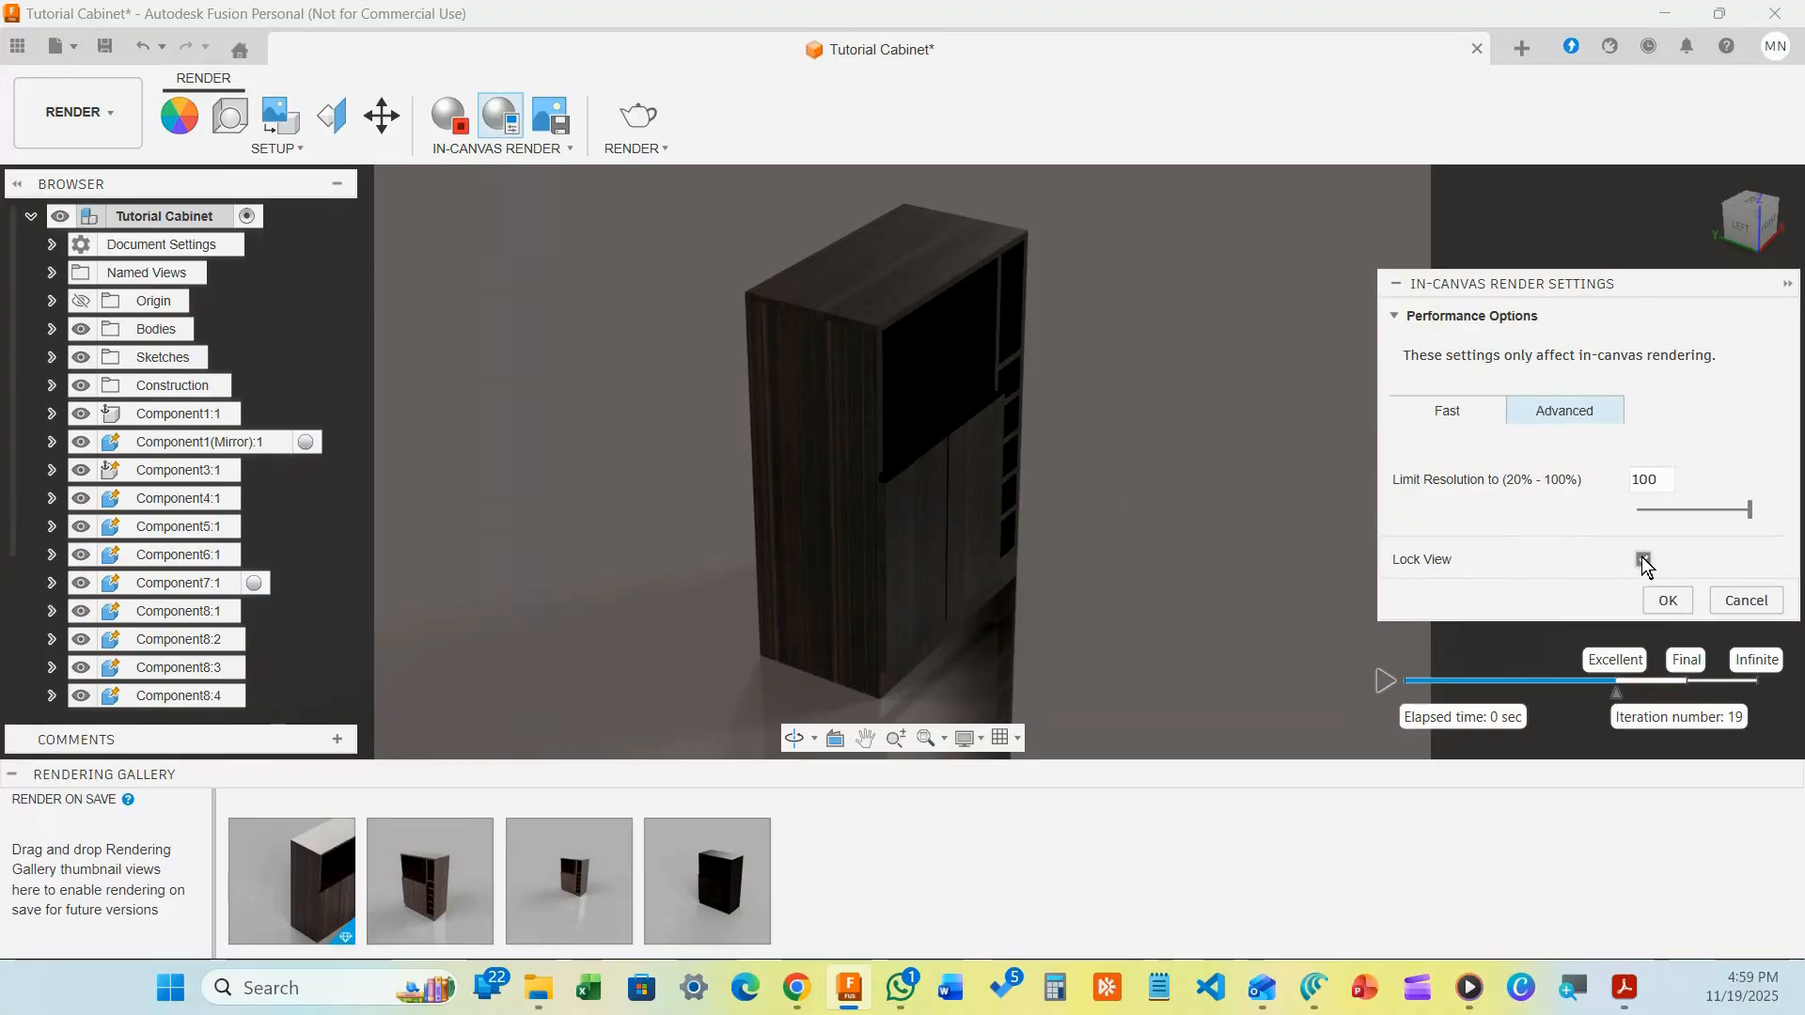
{"action": "left_click", "coordinate": [1666, 600]}
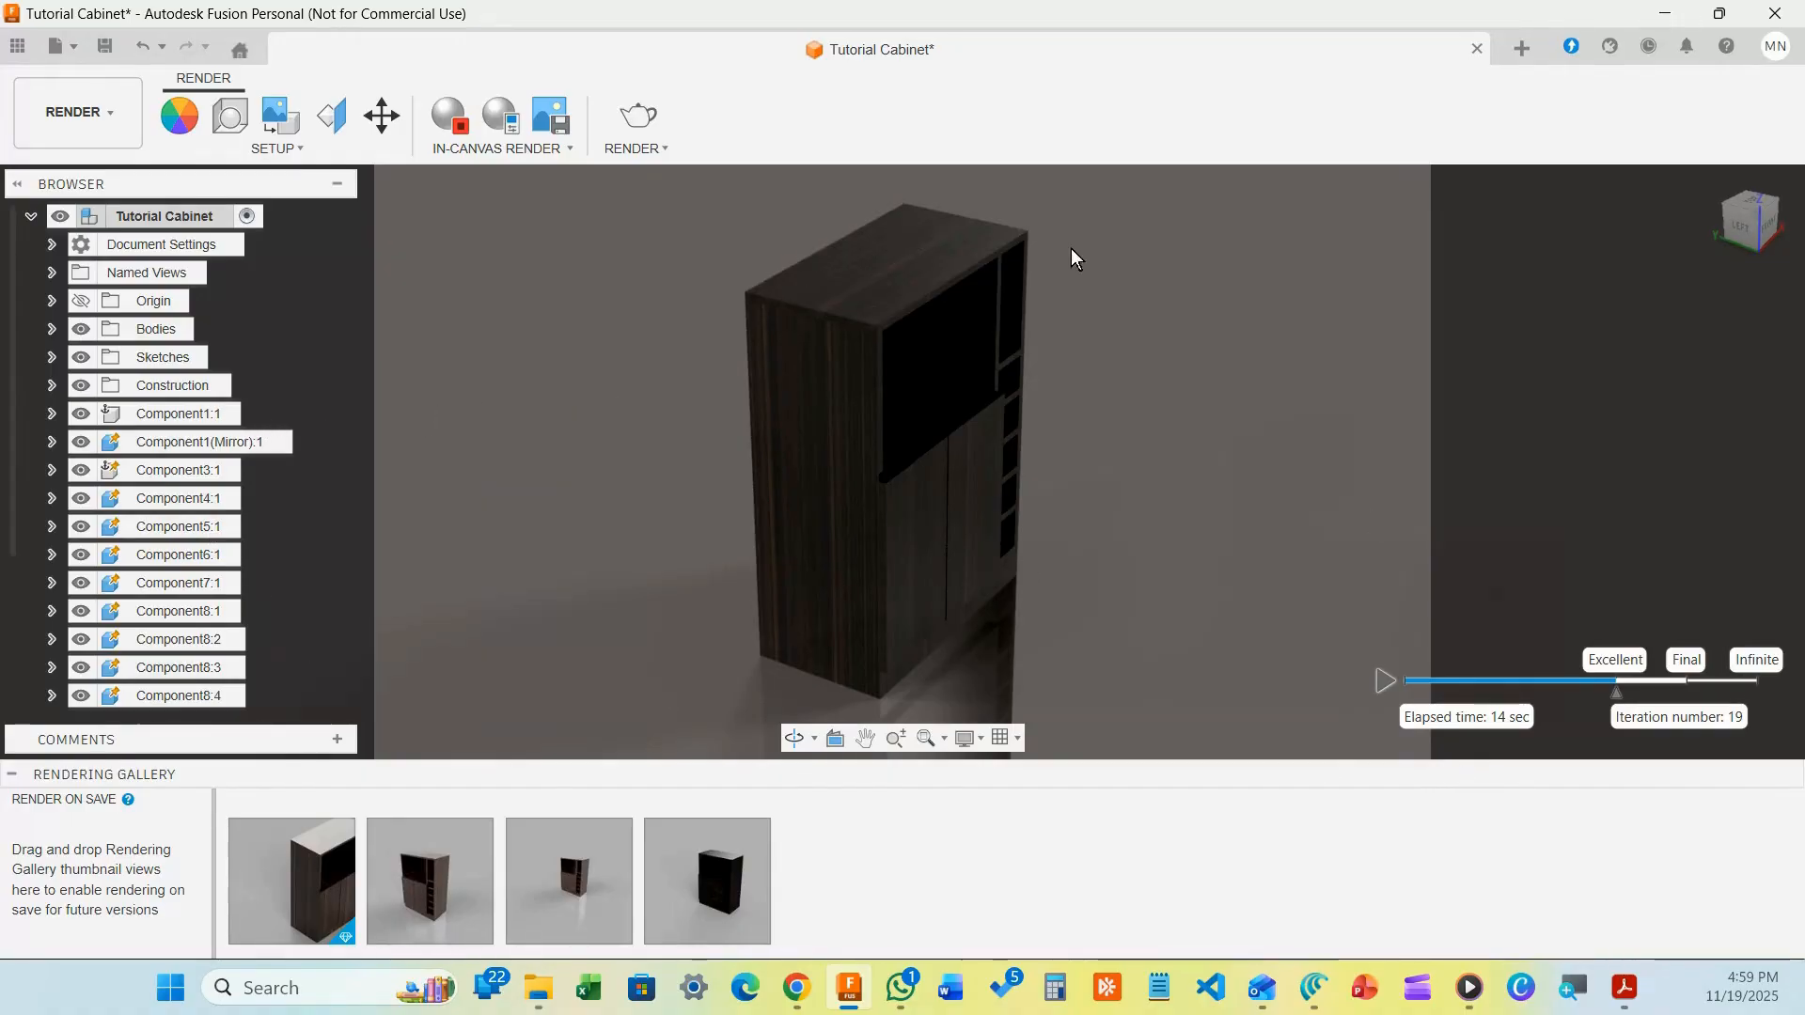
Capture an image of the rendered view, accepting its resolution, and choose a local save folder
{"action": "left_click", "coordinate": [553, 121]}
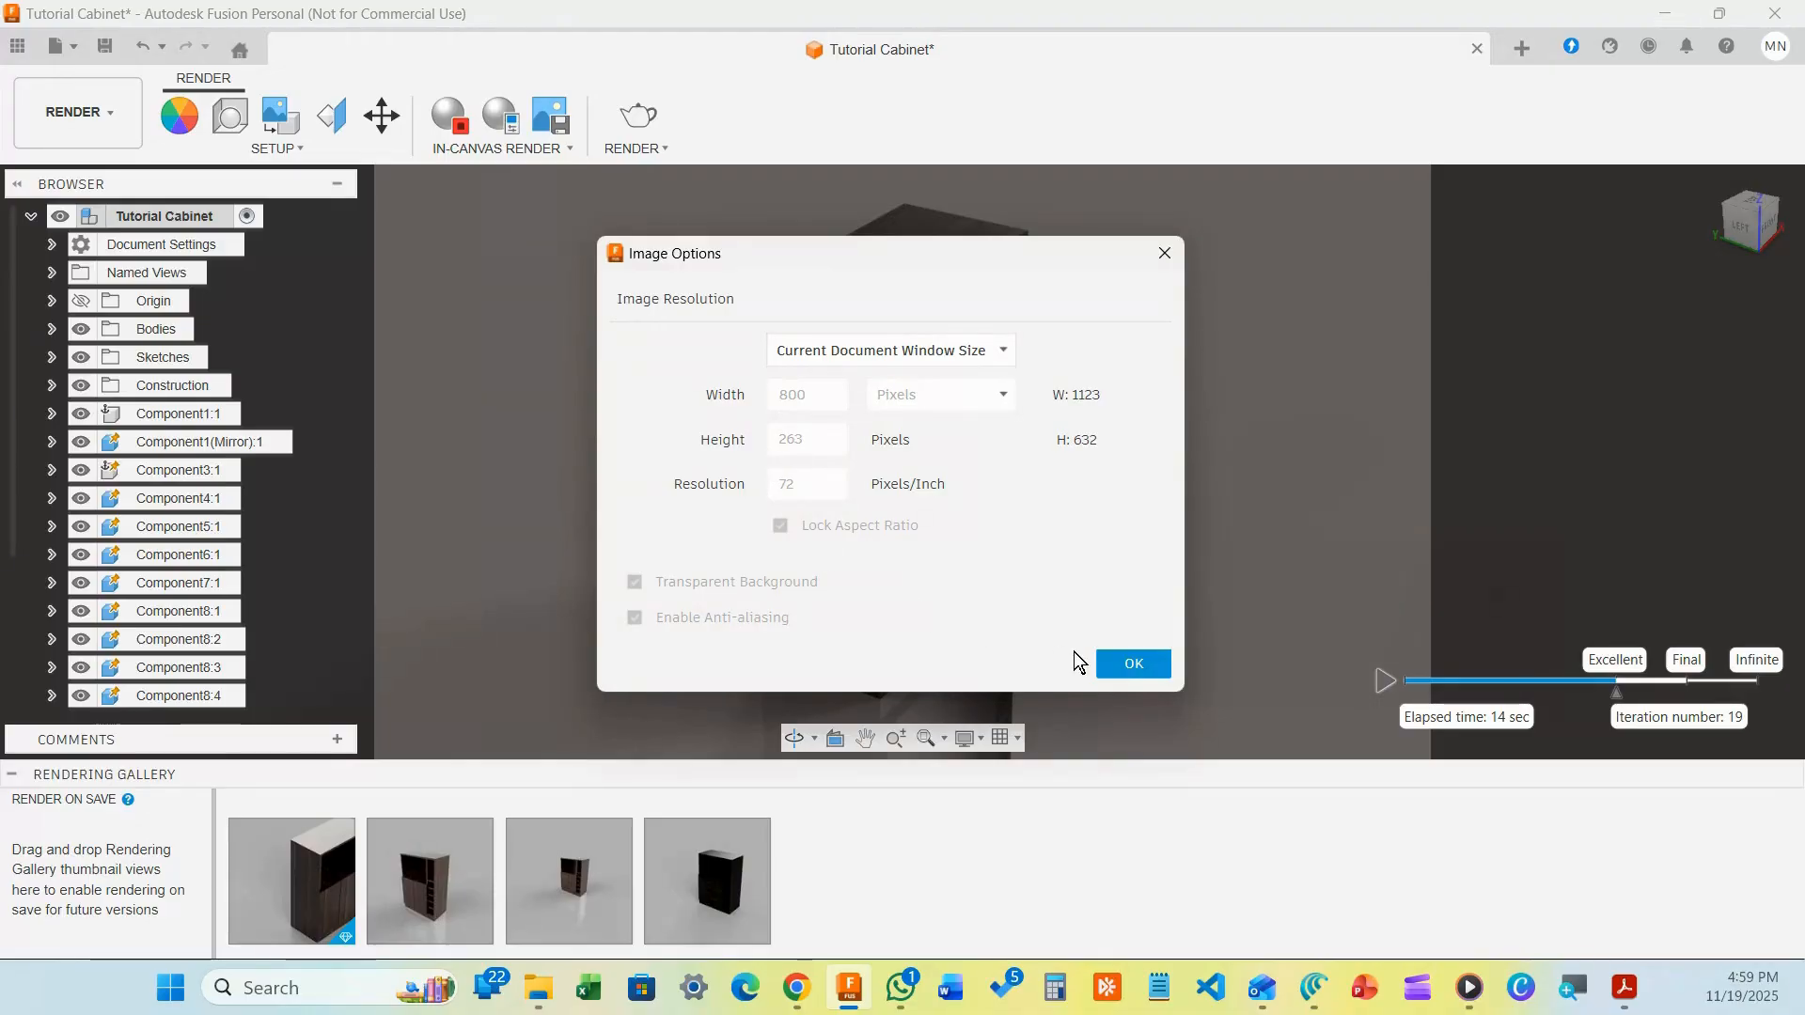
{"action": "left_click", "coordinate": [1134, 662]}
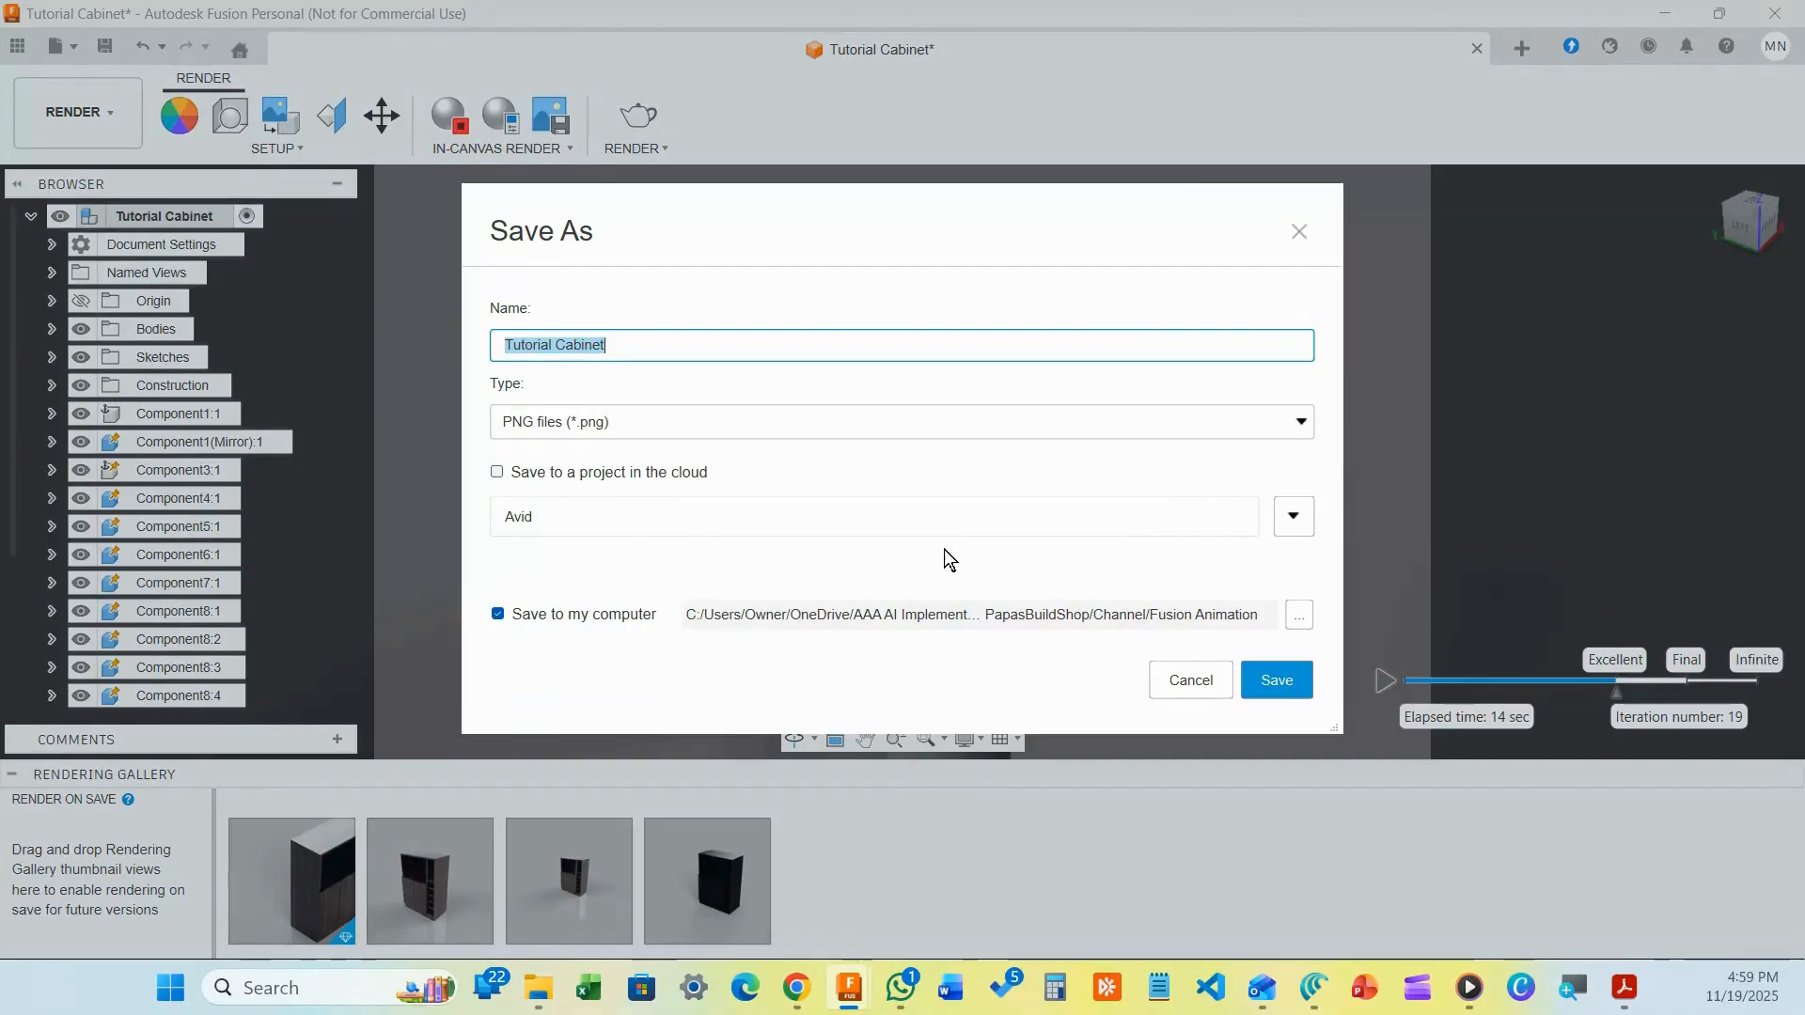
{"action": "left_click", "coordinate": [1305, 514]}
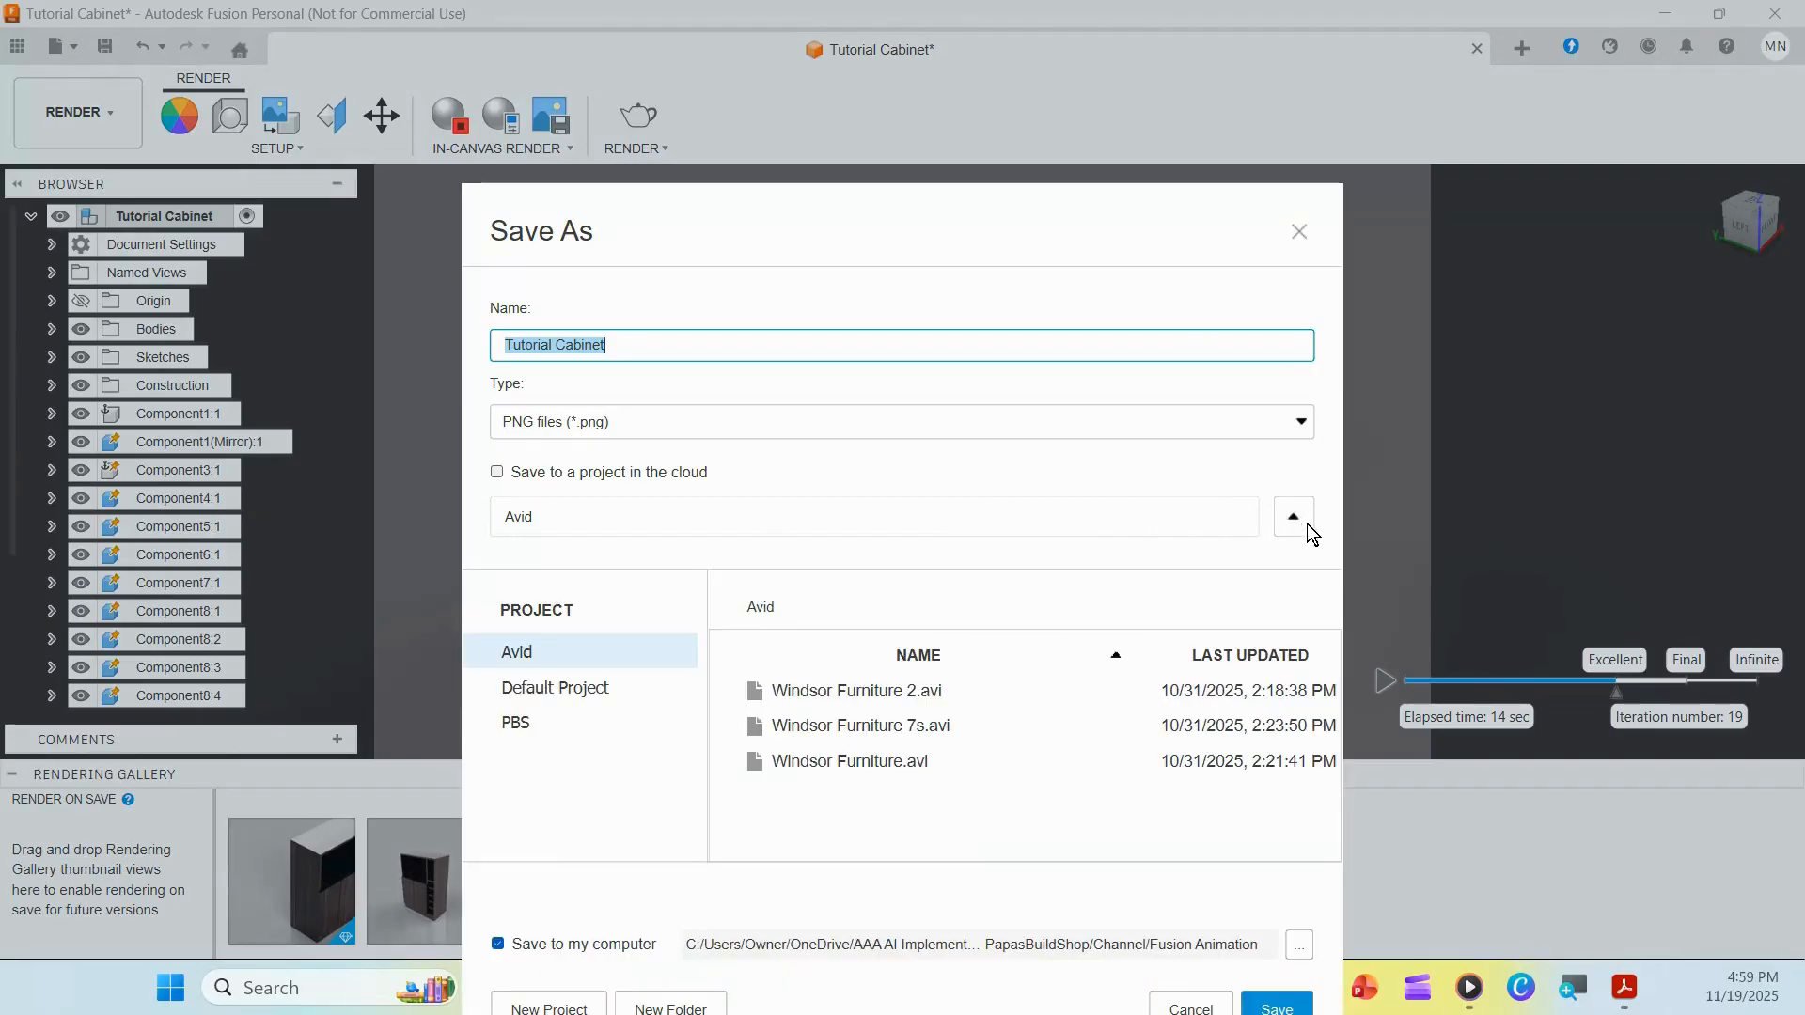
{"action": "left_click", "coordinate": [503, 471]}
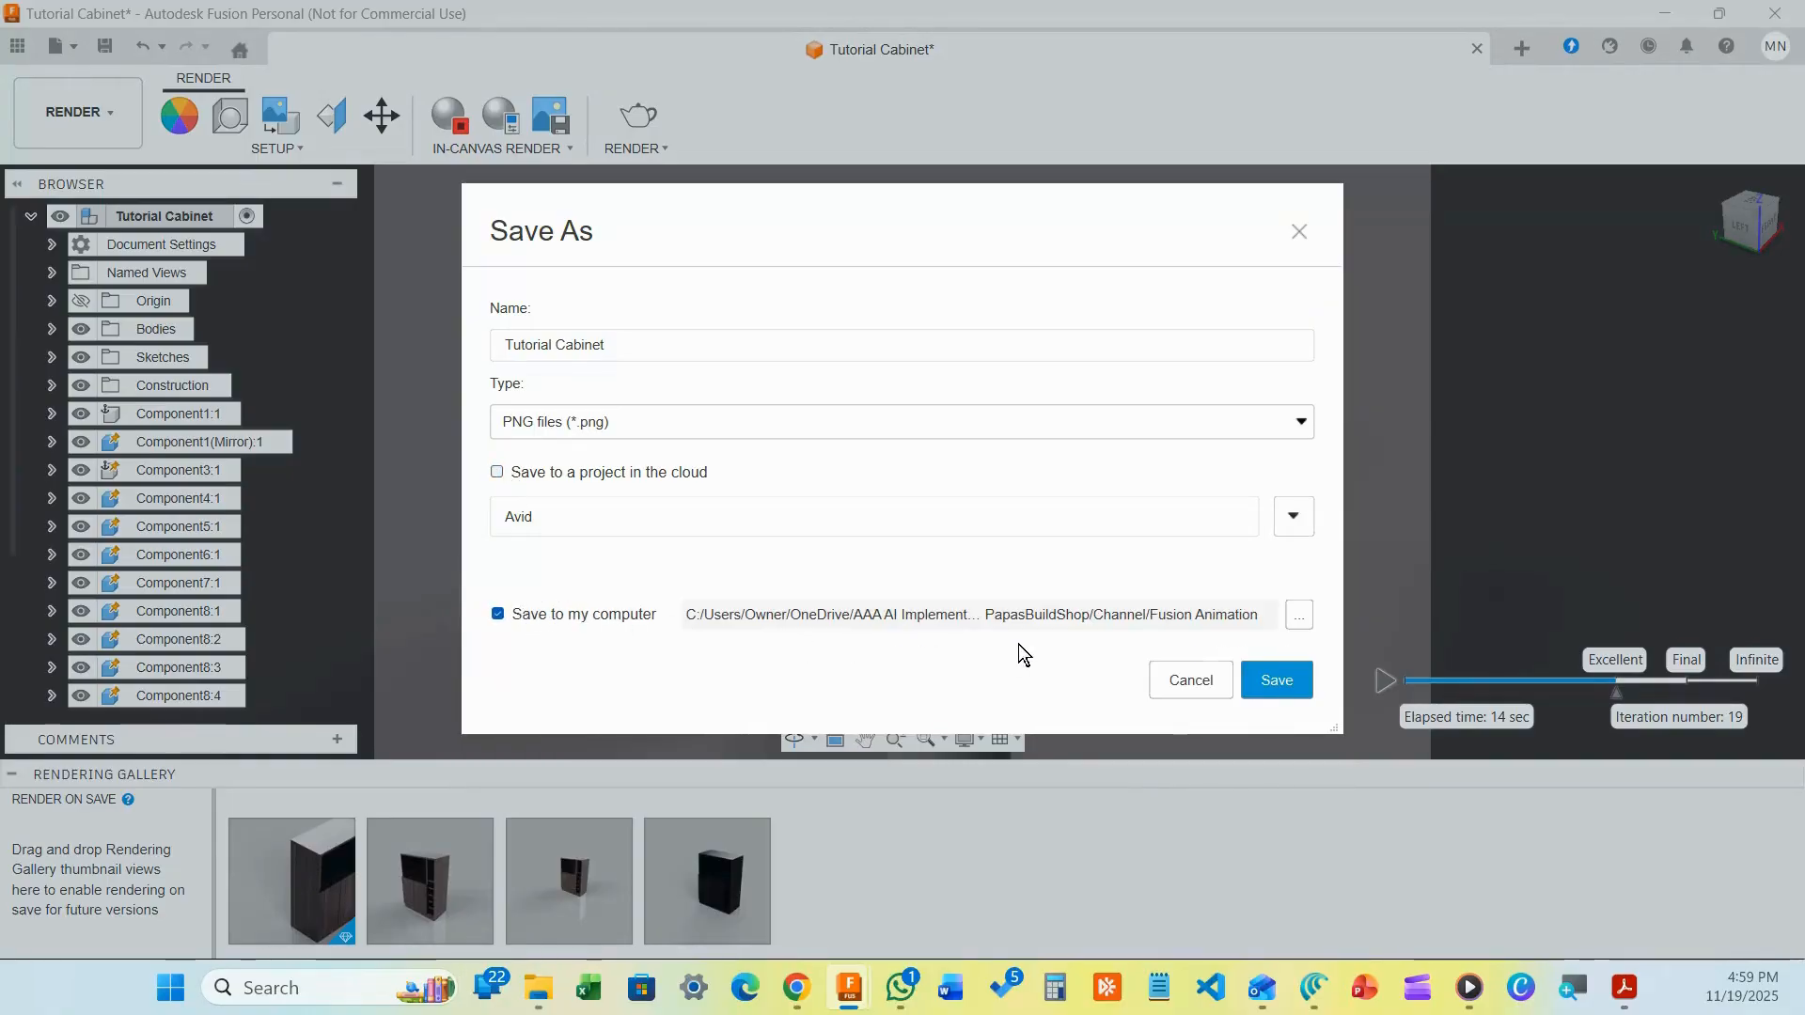
{"action": "left_click", "coordinate": [1305, 623]}
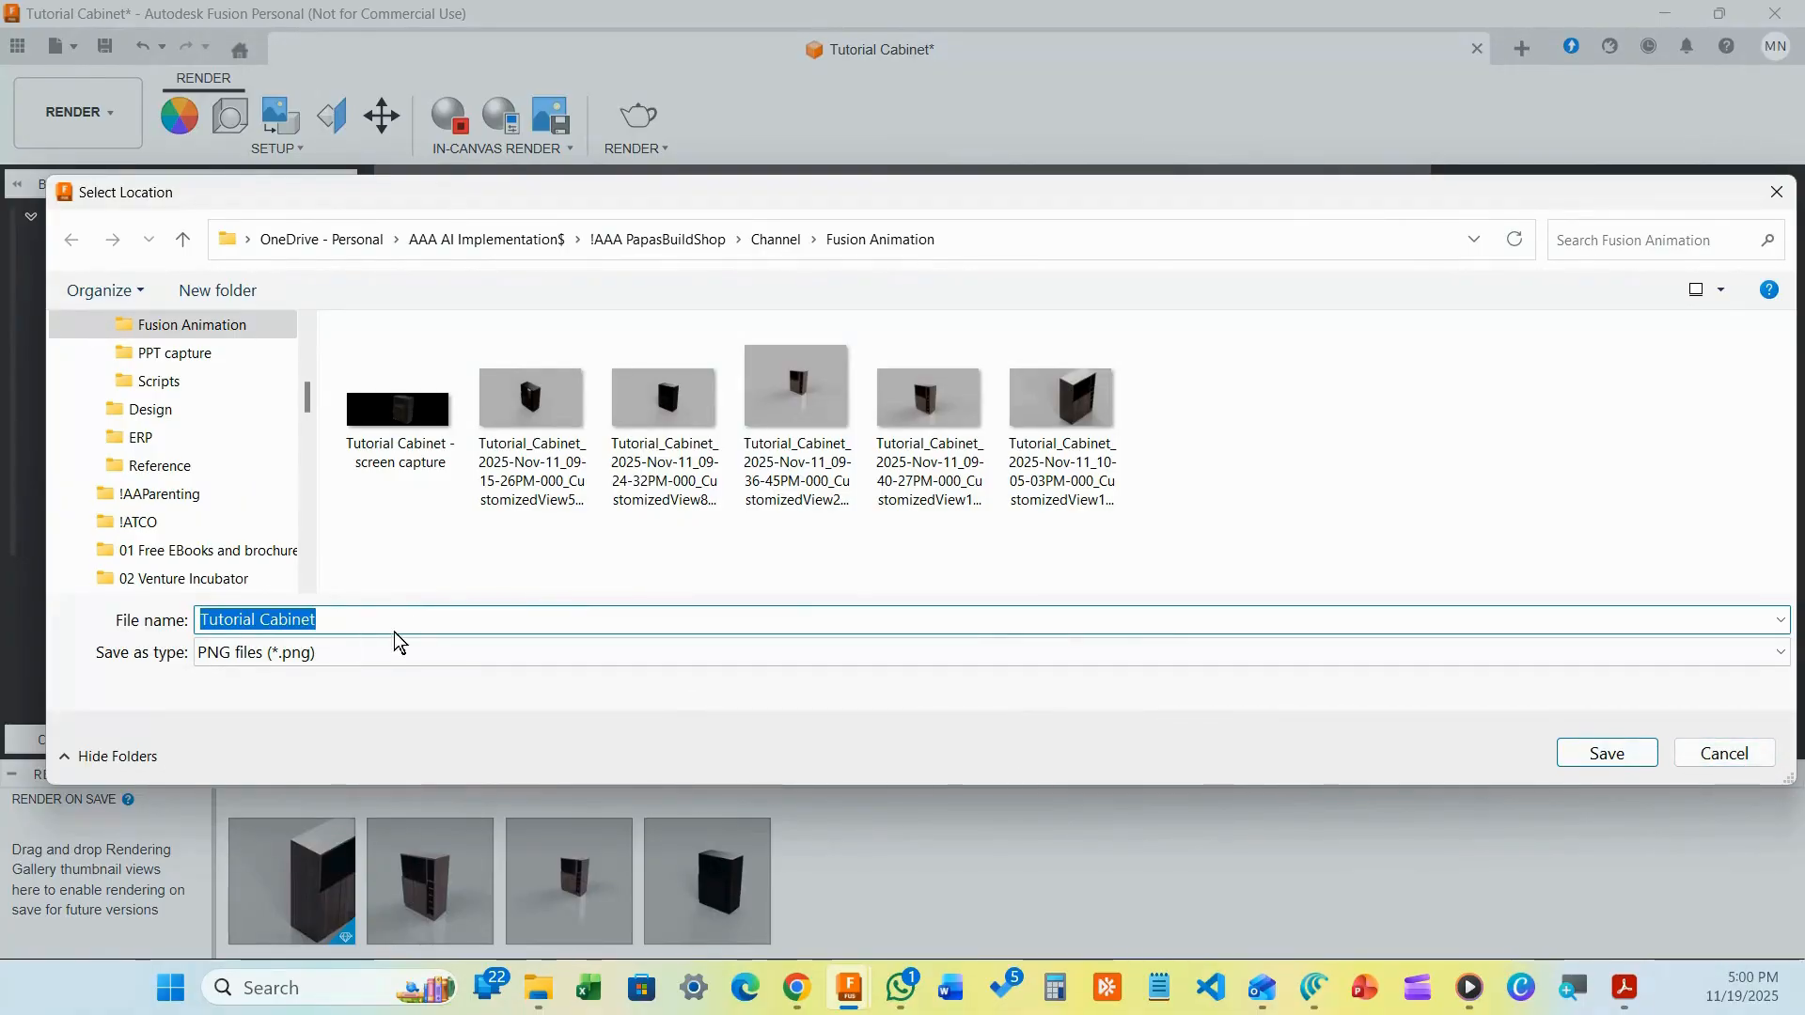
Save the image as PNG 'Tutorial Cabinet 11-19-25 1' in the Fusion Animation folder
{"action": "left_click", "coordinate": [374, 618]}
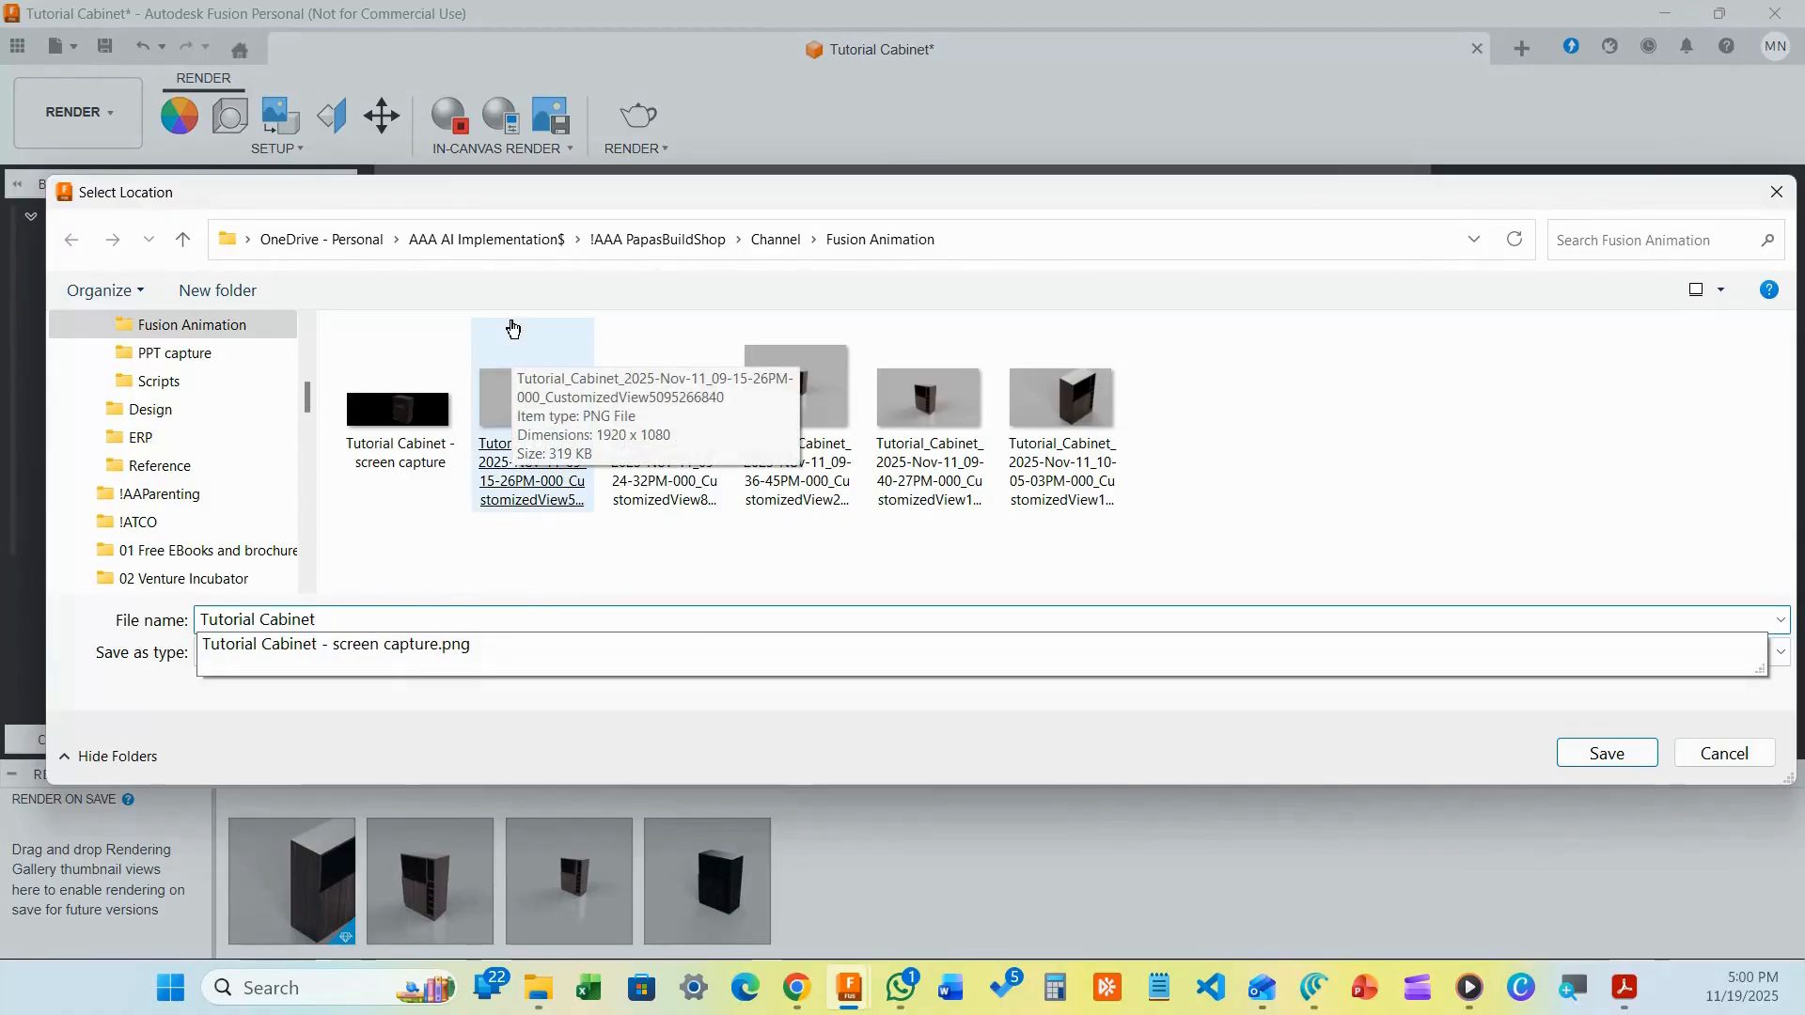
{"action": "type", "text": "11"}
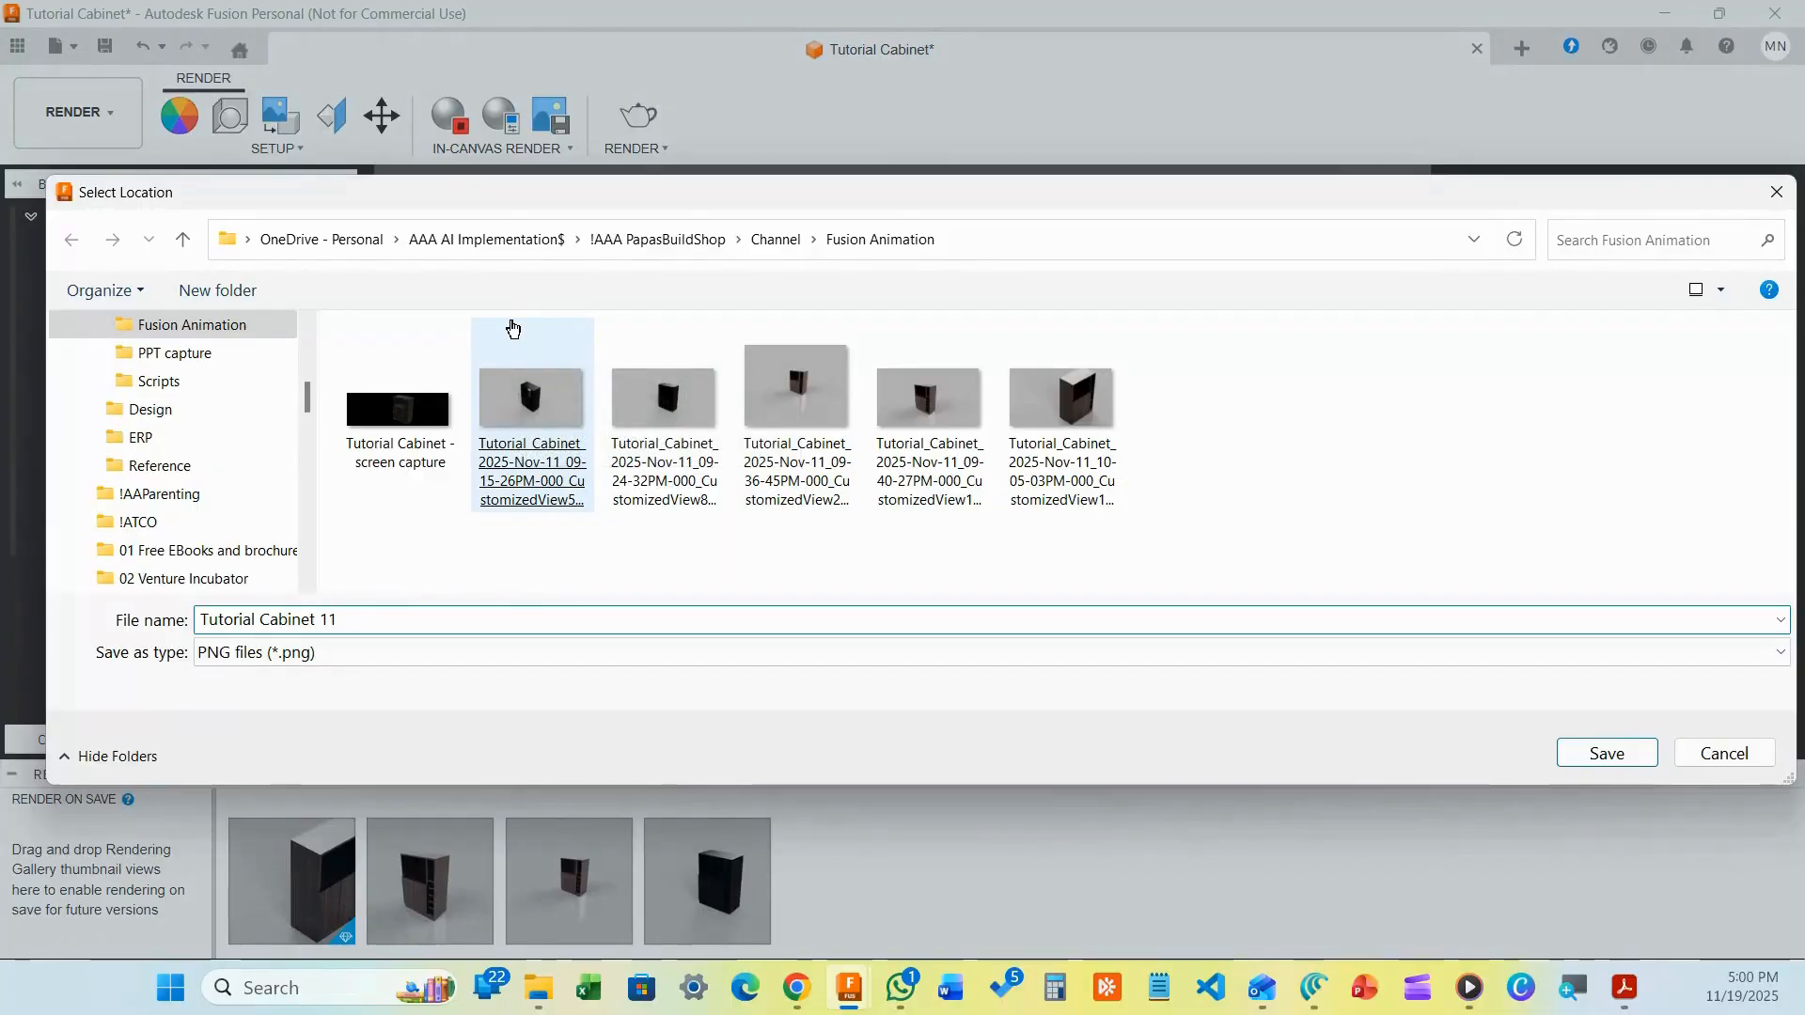
{"action": "type", "text": "-19-"}
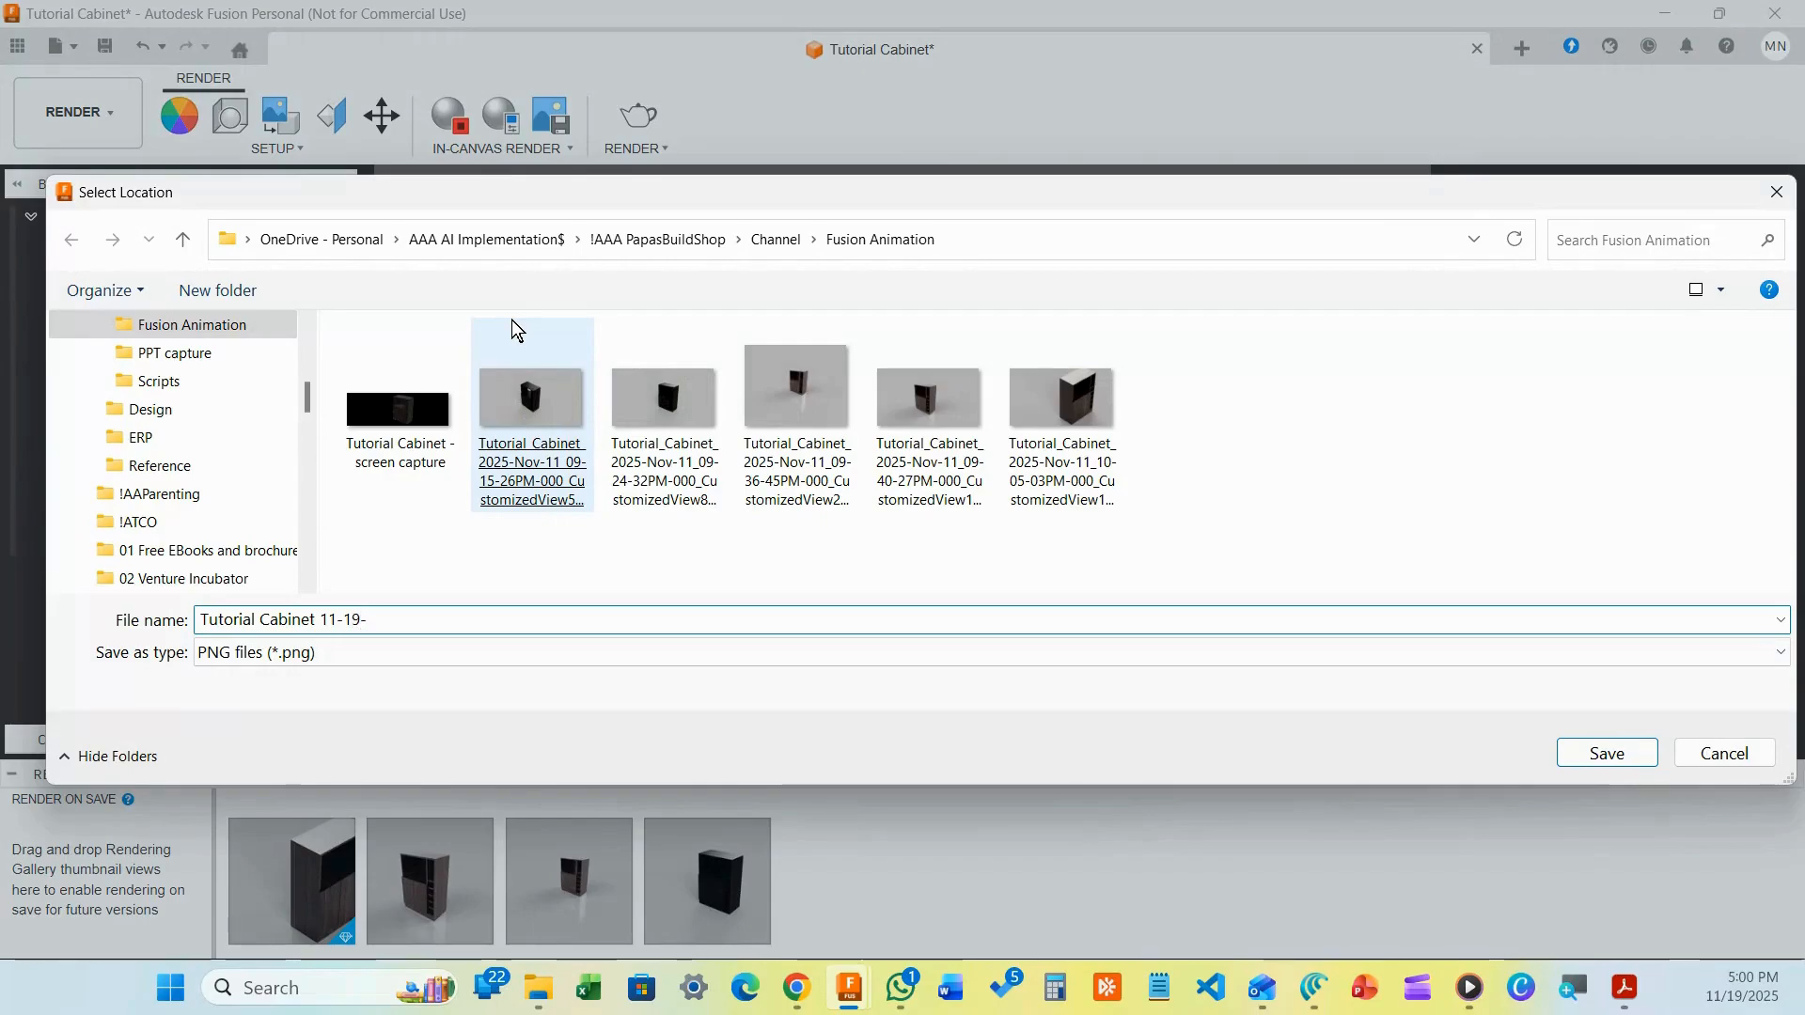
{"action": "type", "text": "25 1"}
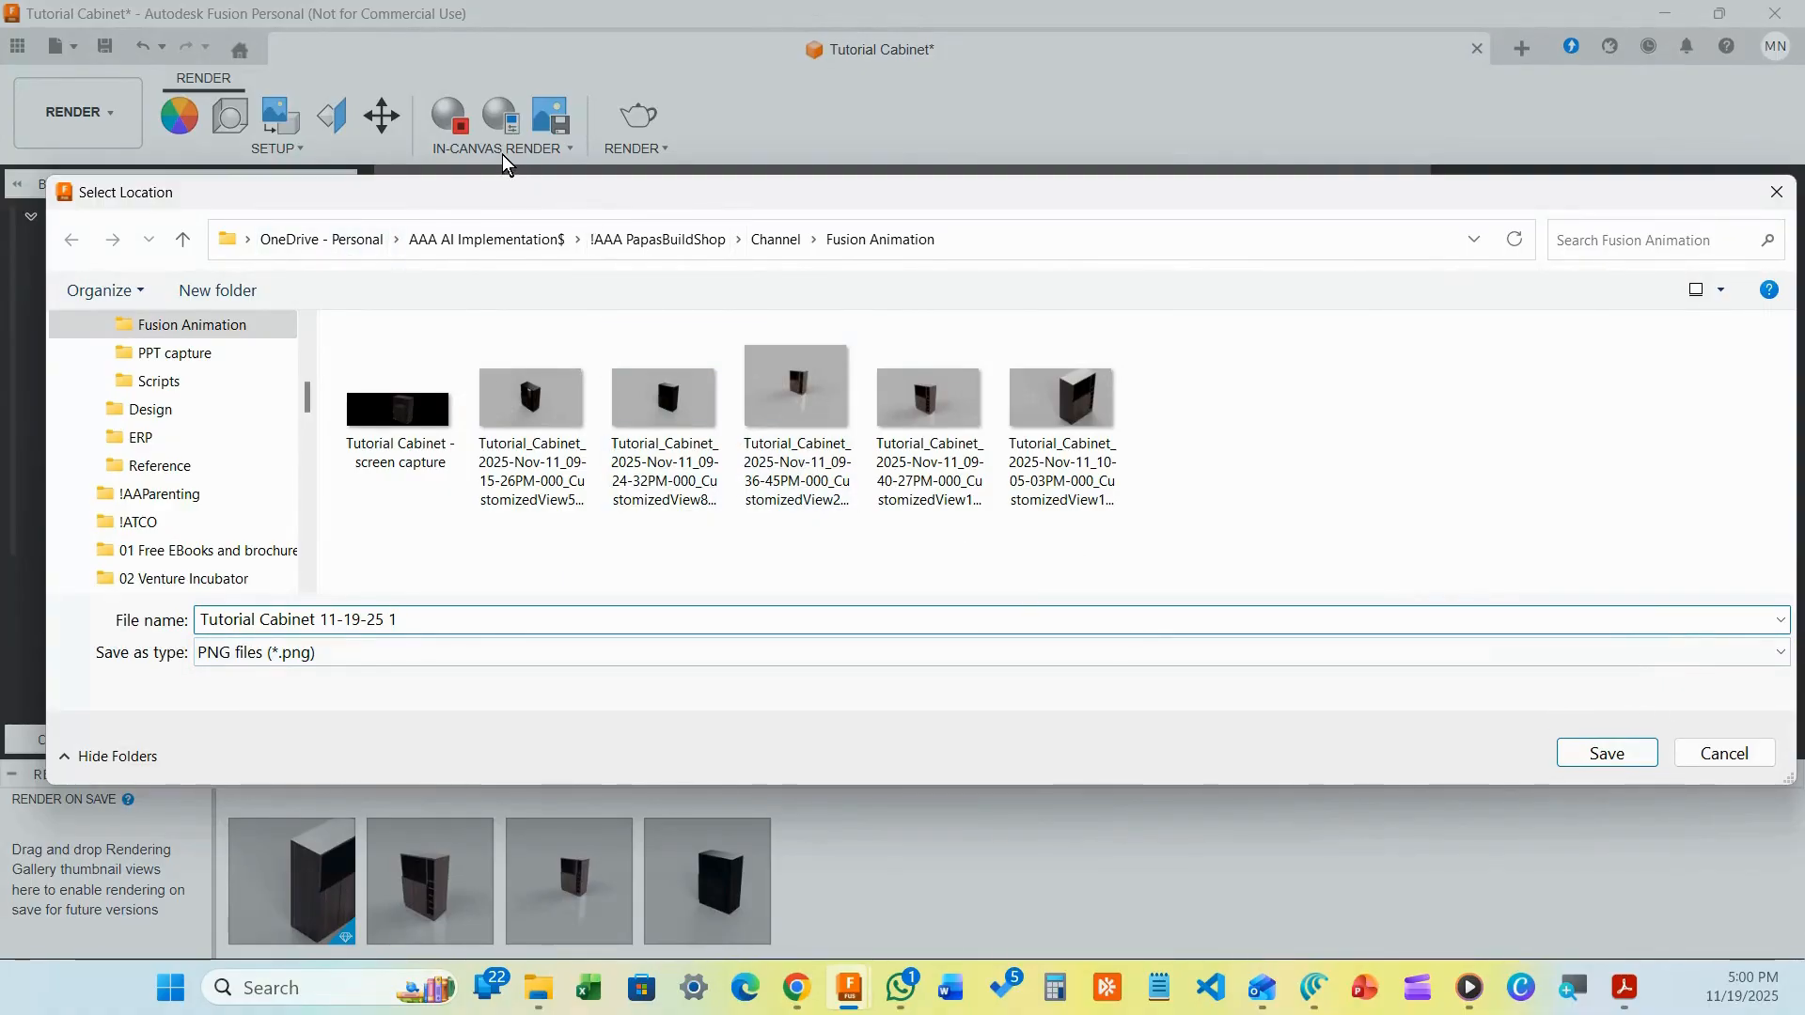
{"action": "left_click", "coordinate": [1589, 752]}
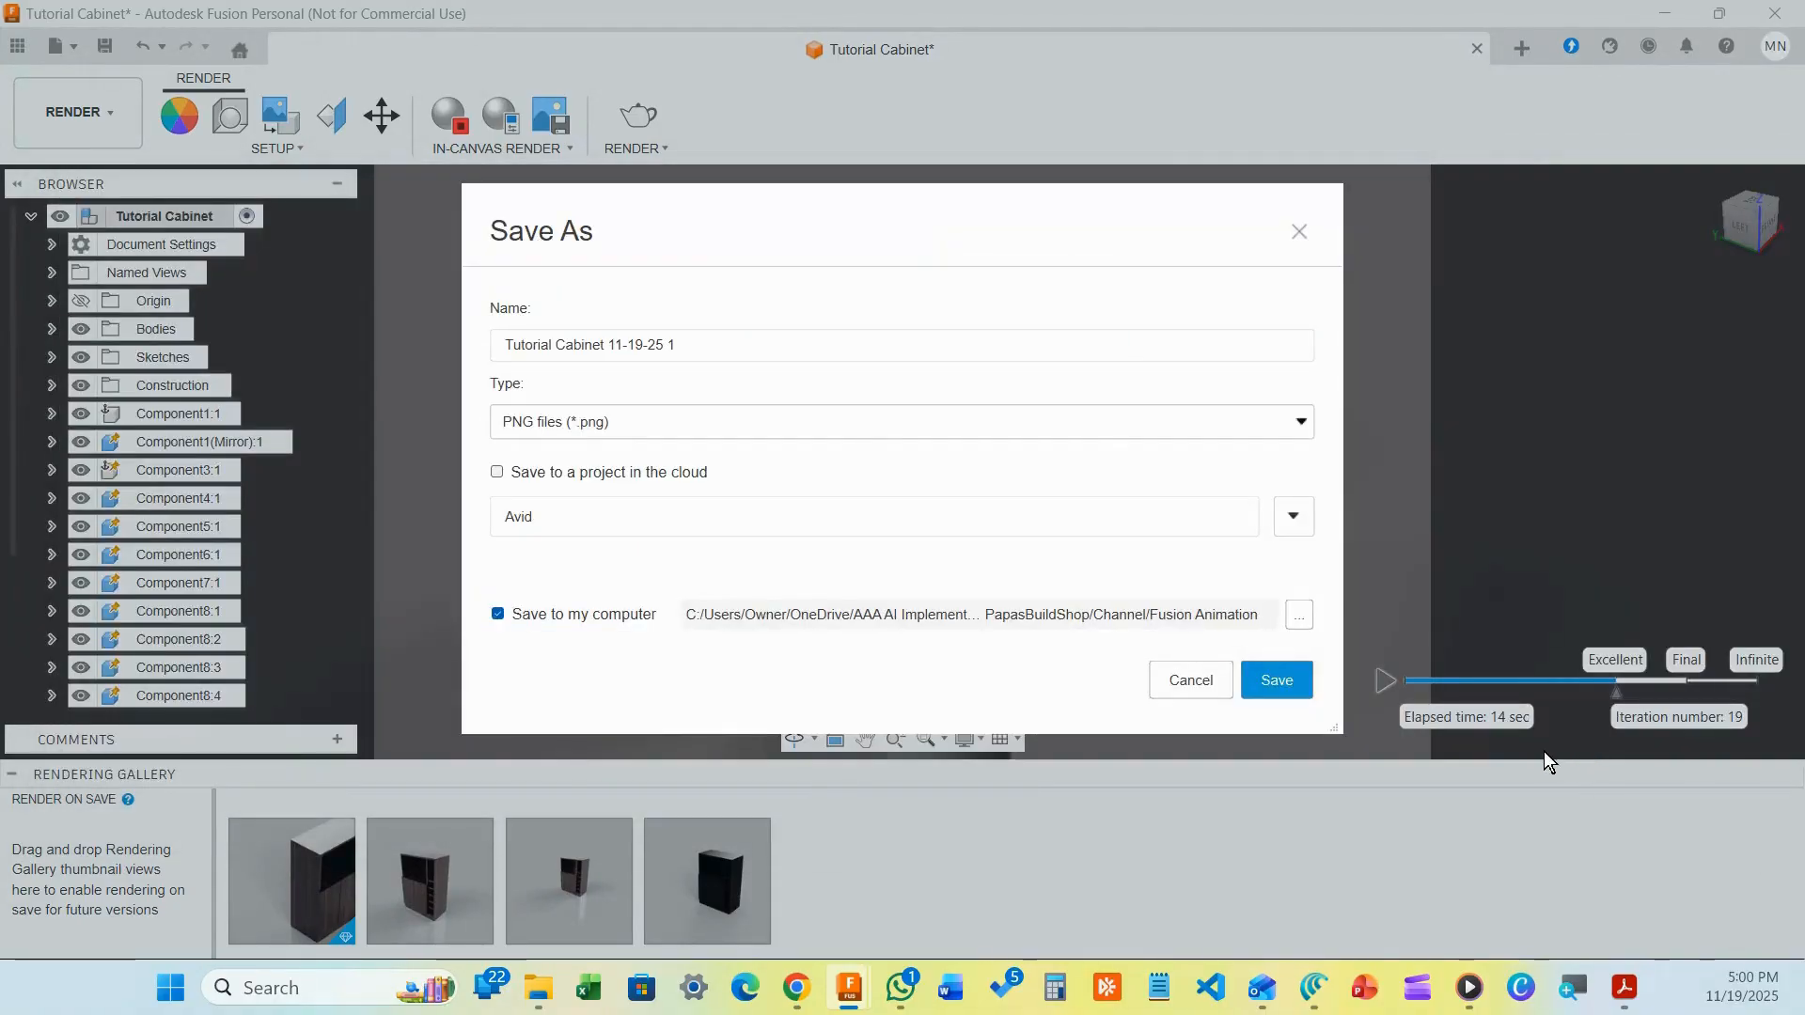
{"action": "left_click", "coordinate": [1273, 678]}
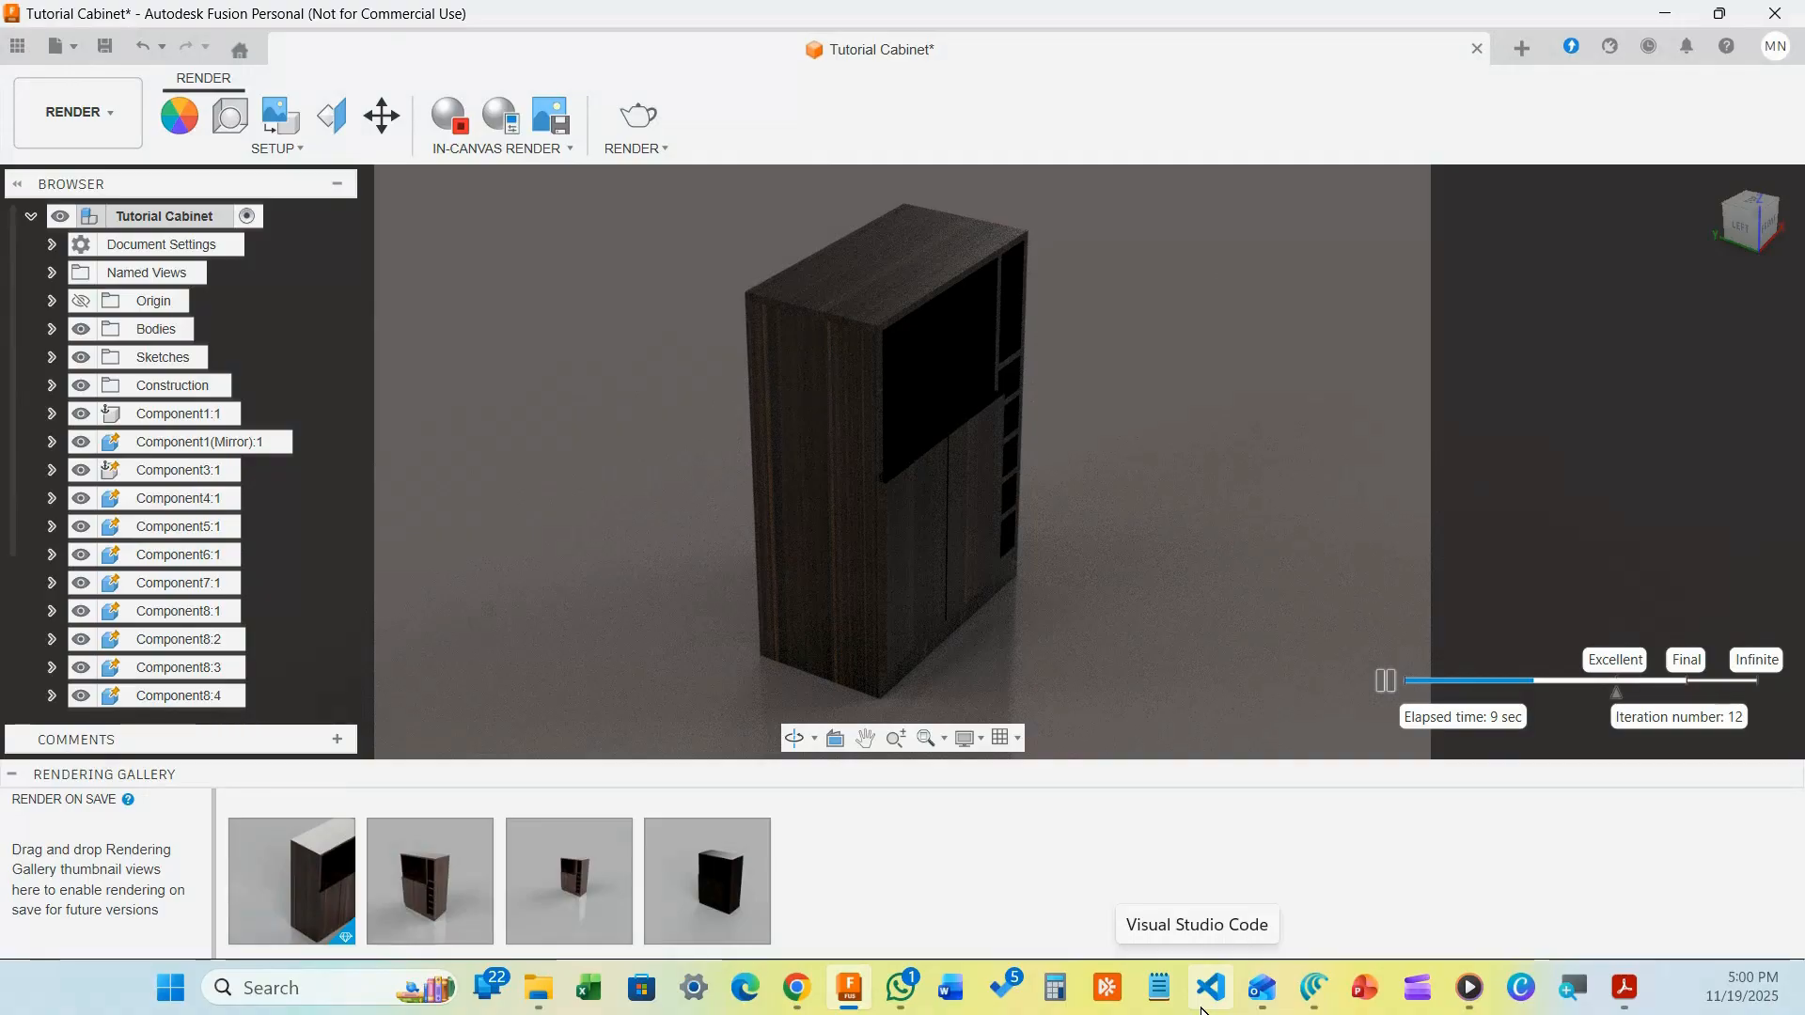
Bring the Fusion Animation File Explorer window forward from the taskbar and drag it over Fusion
{"action": "mouse_move", "coordinate": [841, 1009]}
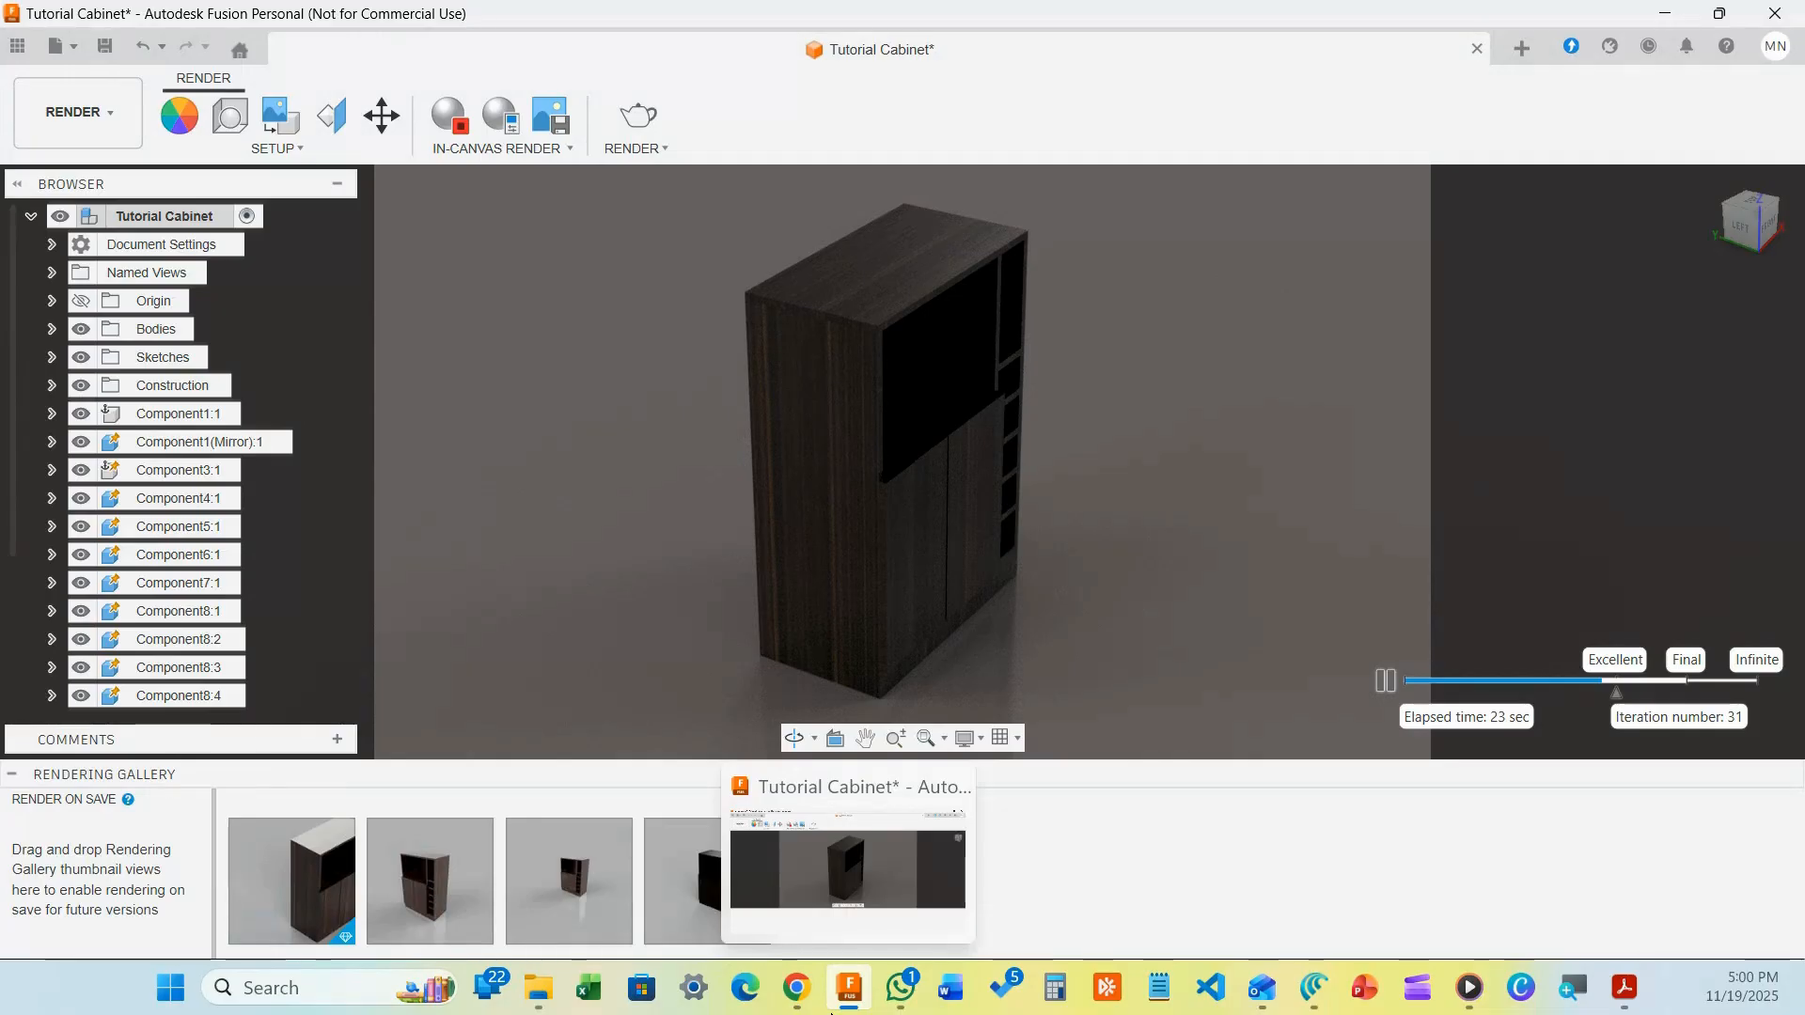
{"action": "mouse_move", "coordinate": [538, 987]}
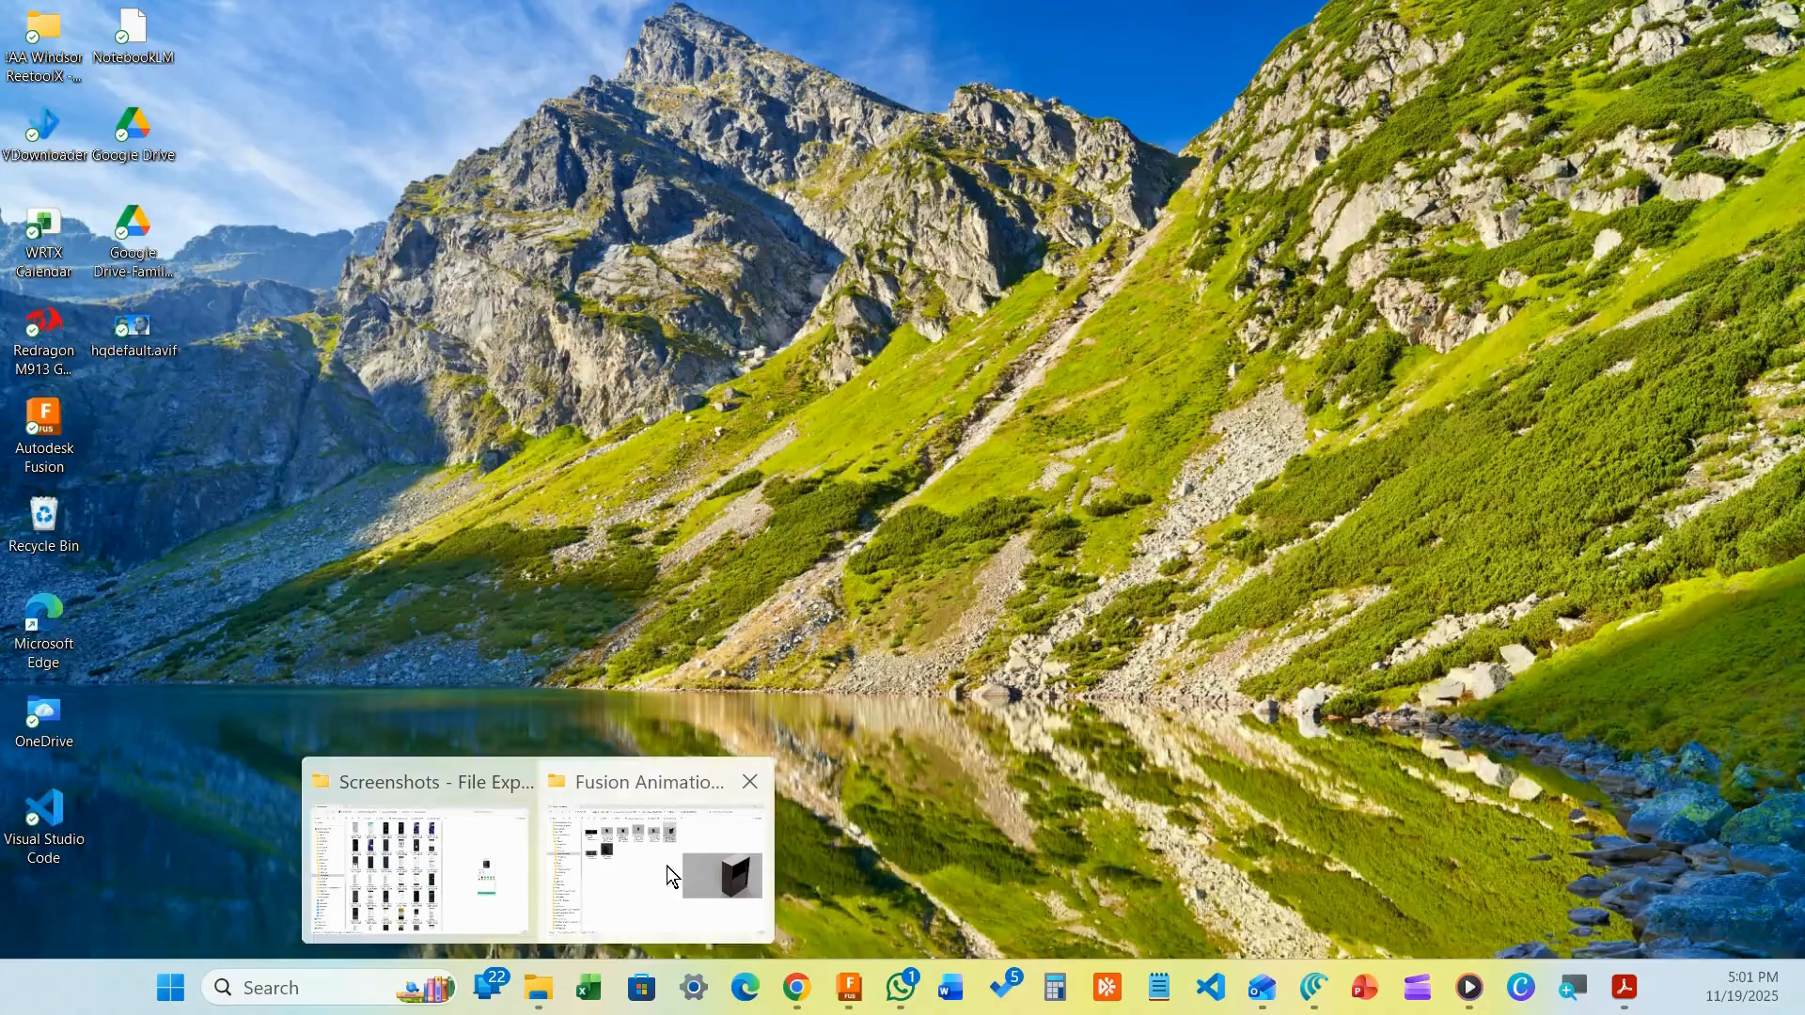
{"action": "left_click", "coordinate": [667, 866]}
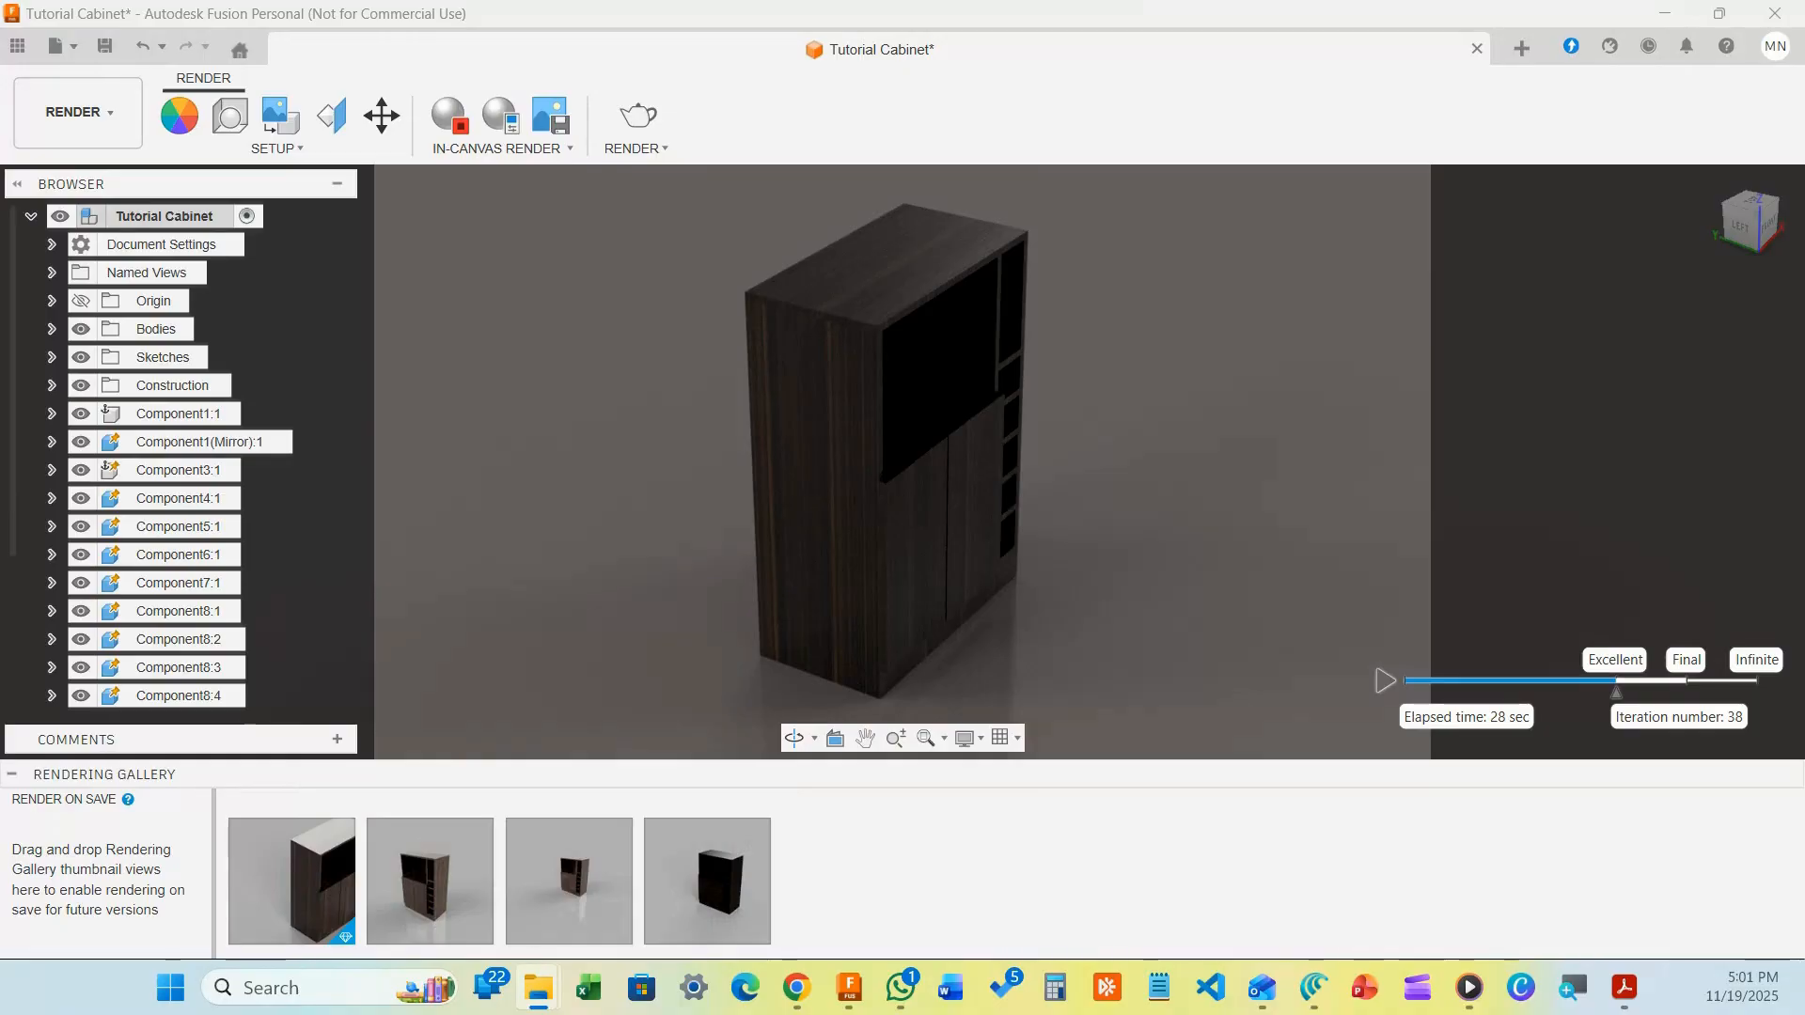
{"action": "left_click_drag", "start_coordinate": [0, 299], "coordinate": [891, 100]}
{"action": "left_click_drag", "start_coordinate": [1068, 97], "coordinate": [889, 94]}
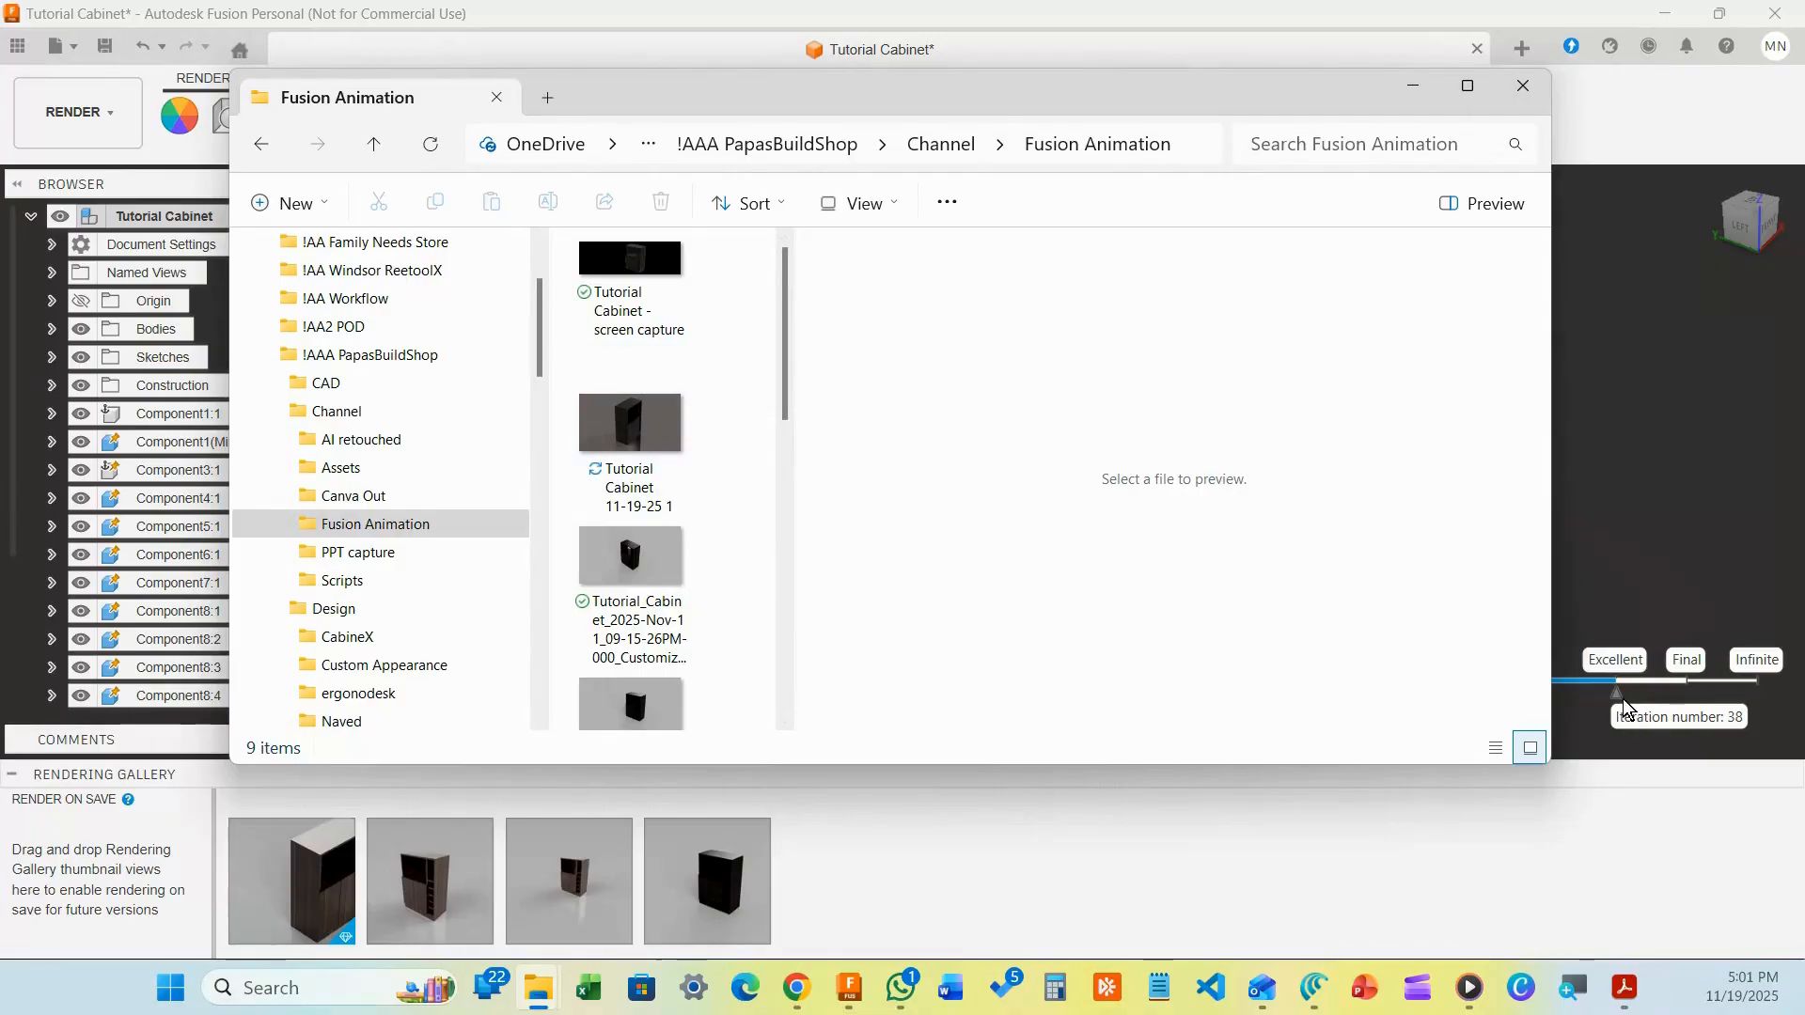
Preview Tutorial Cabinet 11-19-25 1 in File Explorer, then minimize the folder window
{"action": "left_click", "coordinate": [651, 441]}
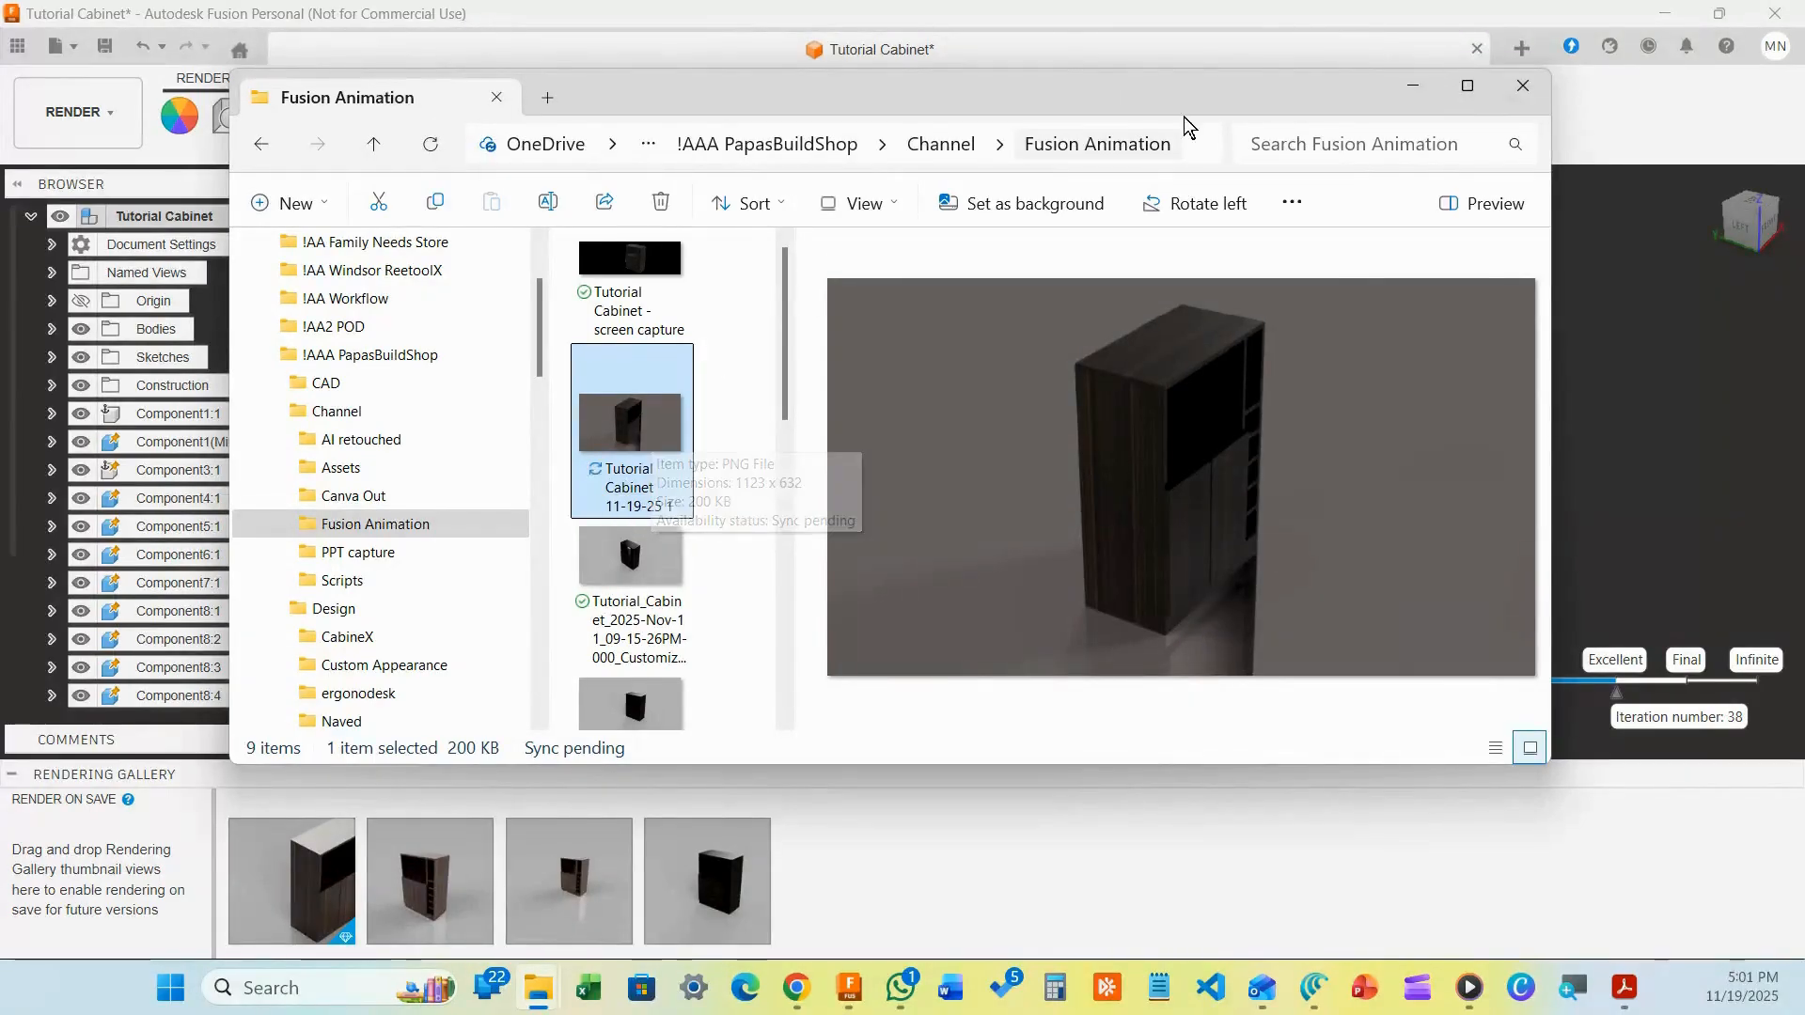
{"action": "left_click", "coordinate": [1403, 85]}
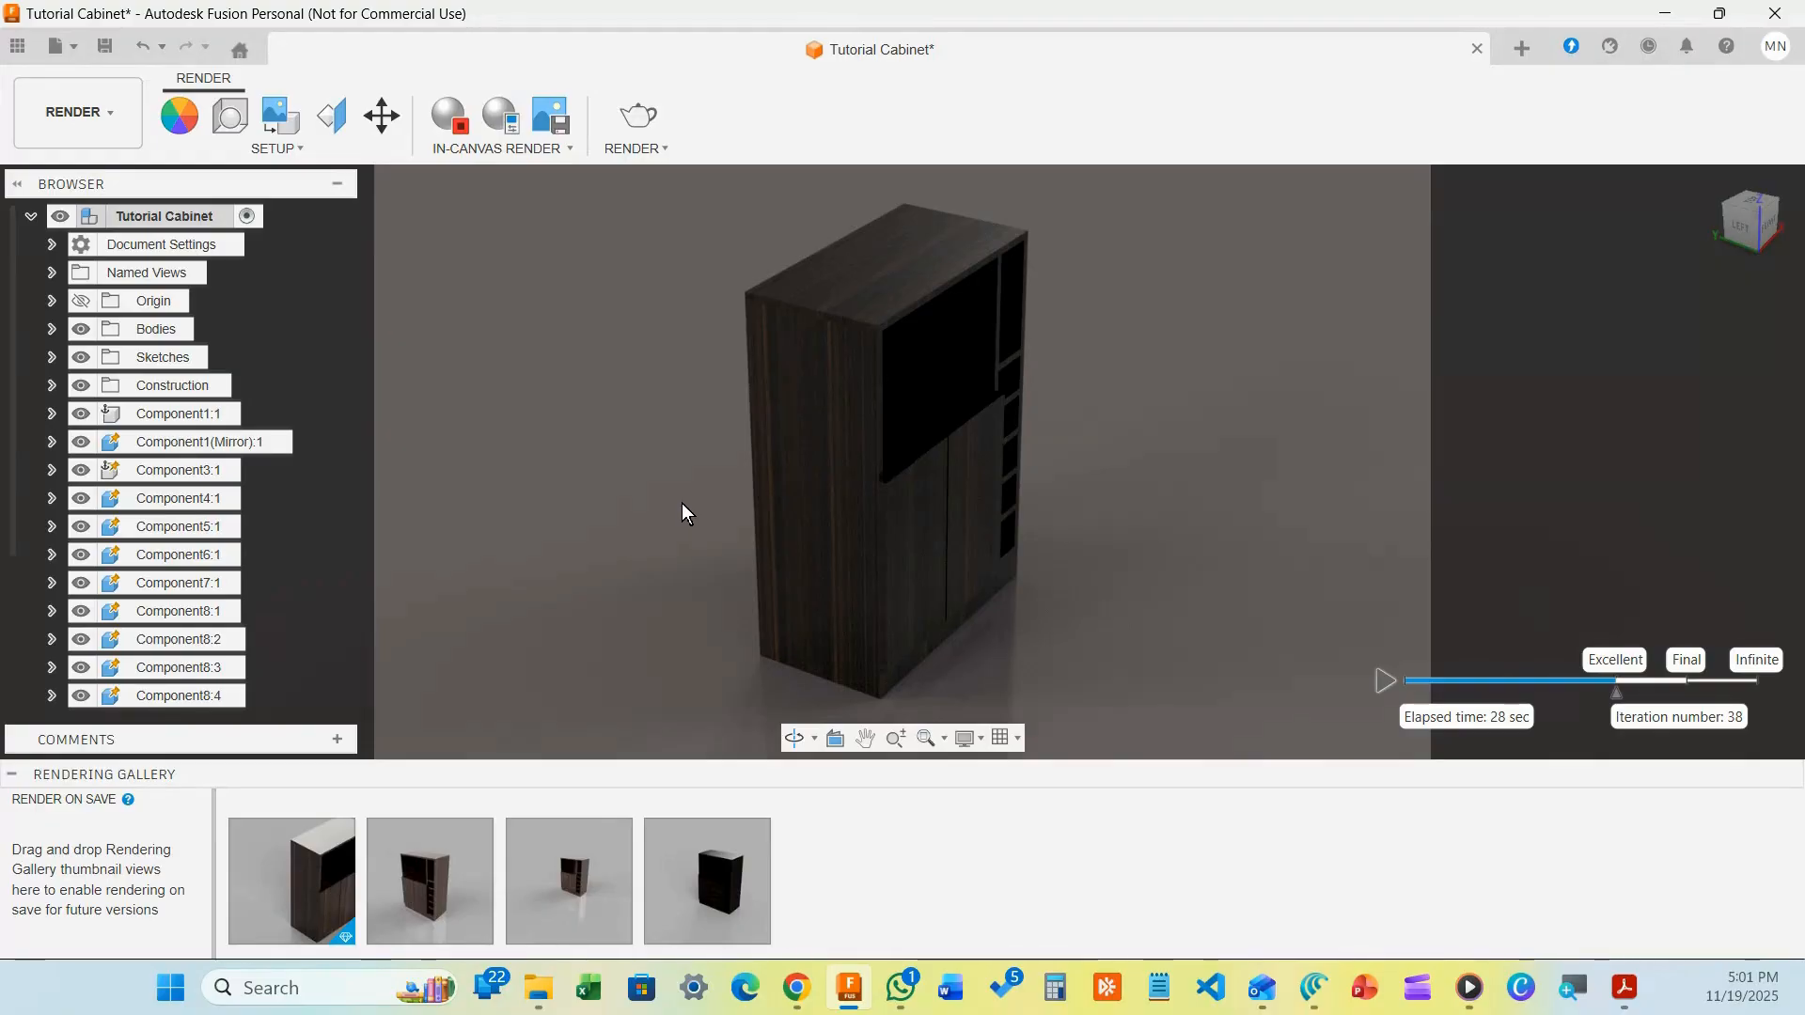
Orbit to the cabinet's front and side, stop the in-canvas render, then orbit to its left side
{"action": "middle_click_drag", "start_coordinate": [681, 504], "coordinate": [923, 478], "text": "shift"}
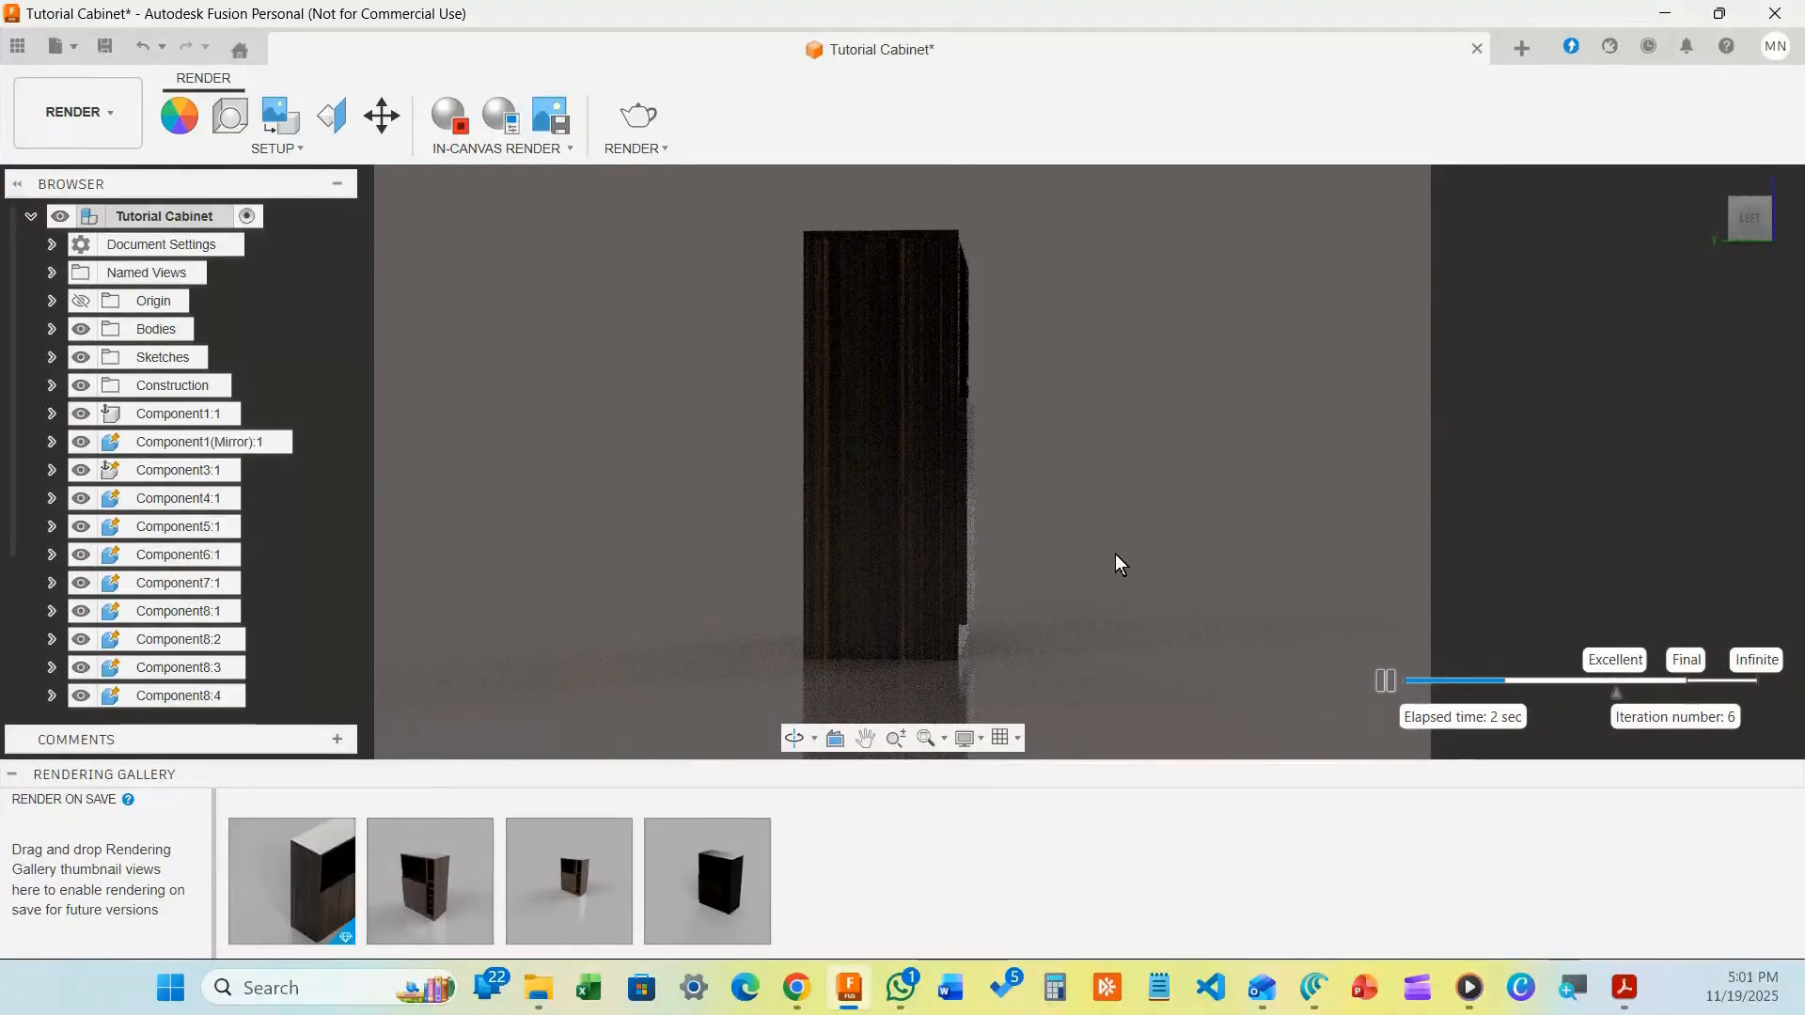
{"action": "middle_click_drag", "start_coordinate": [1115, 555], "coordinate": [1026, 582], "text": "shift"}
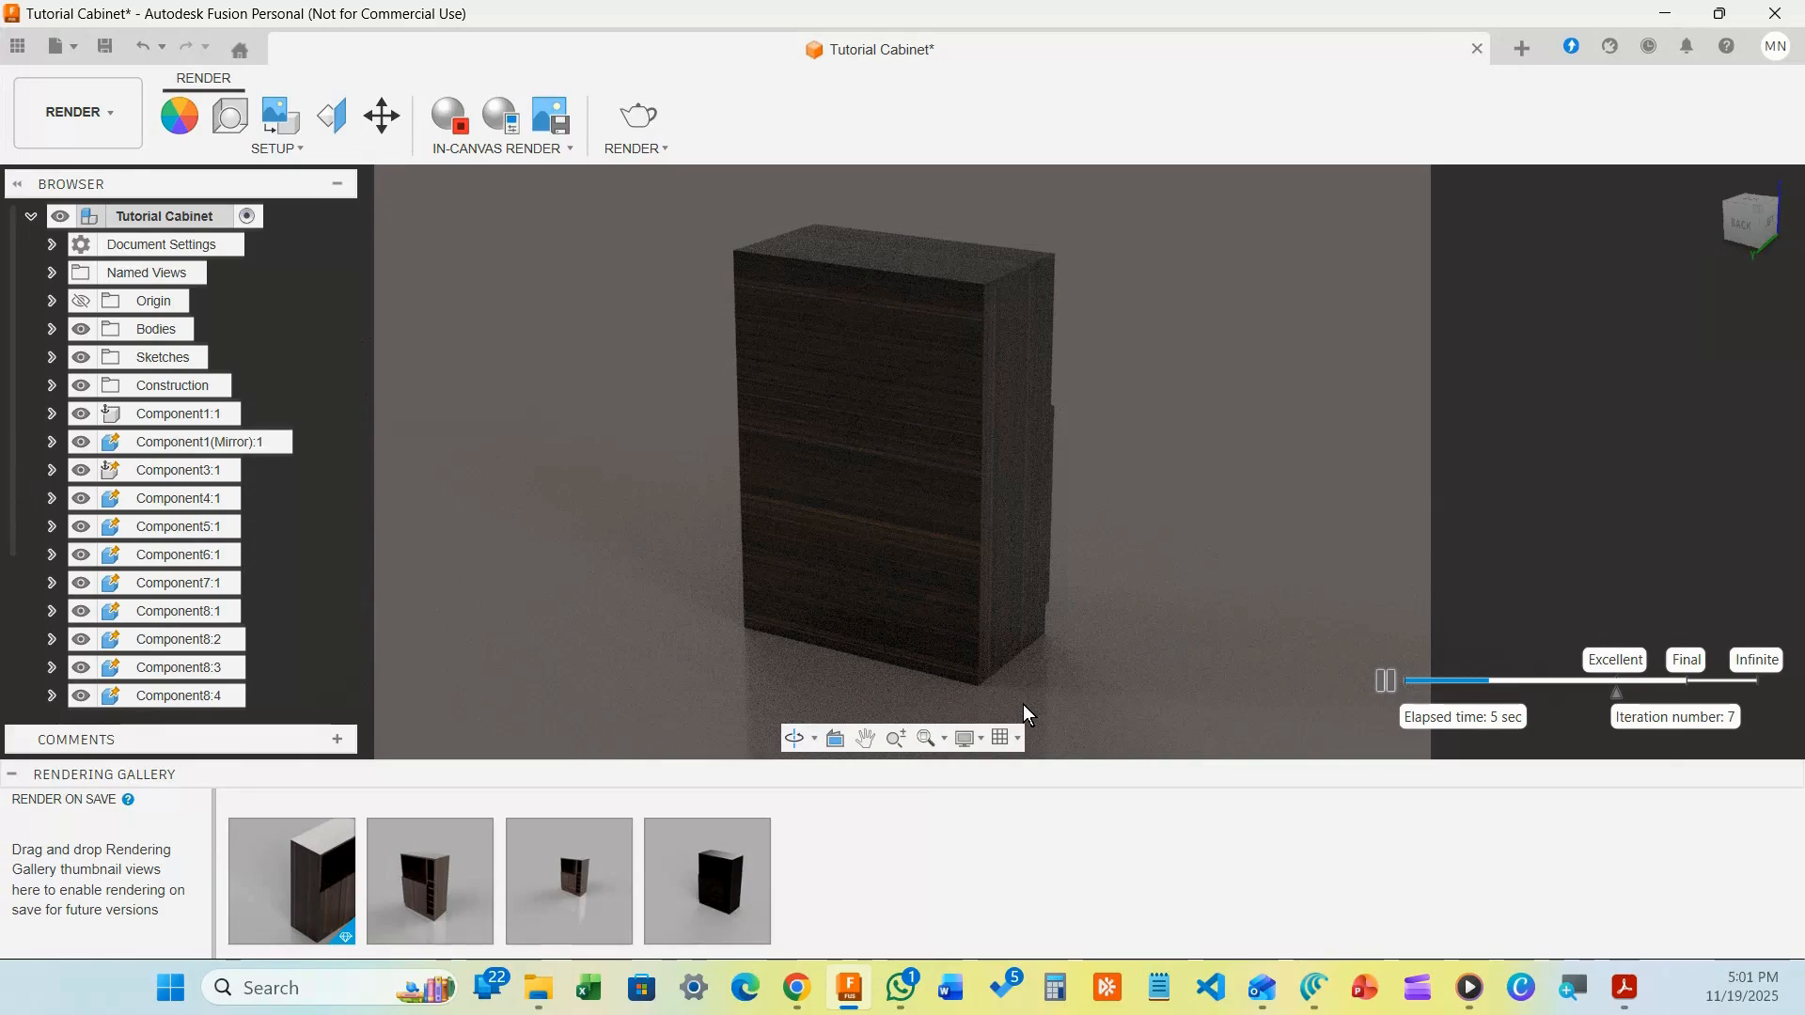
{"action": "left_click", "coordinate": [451, 118]}
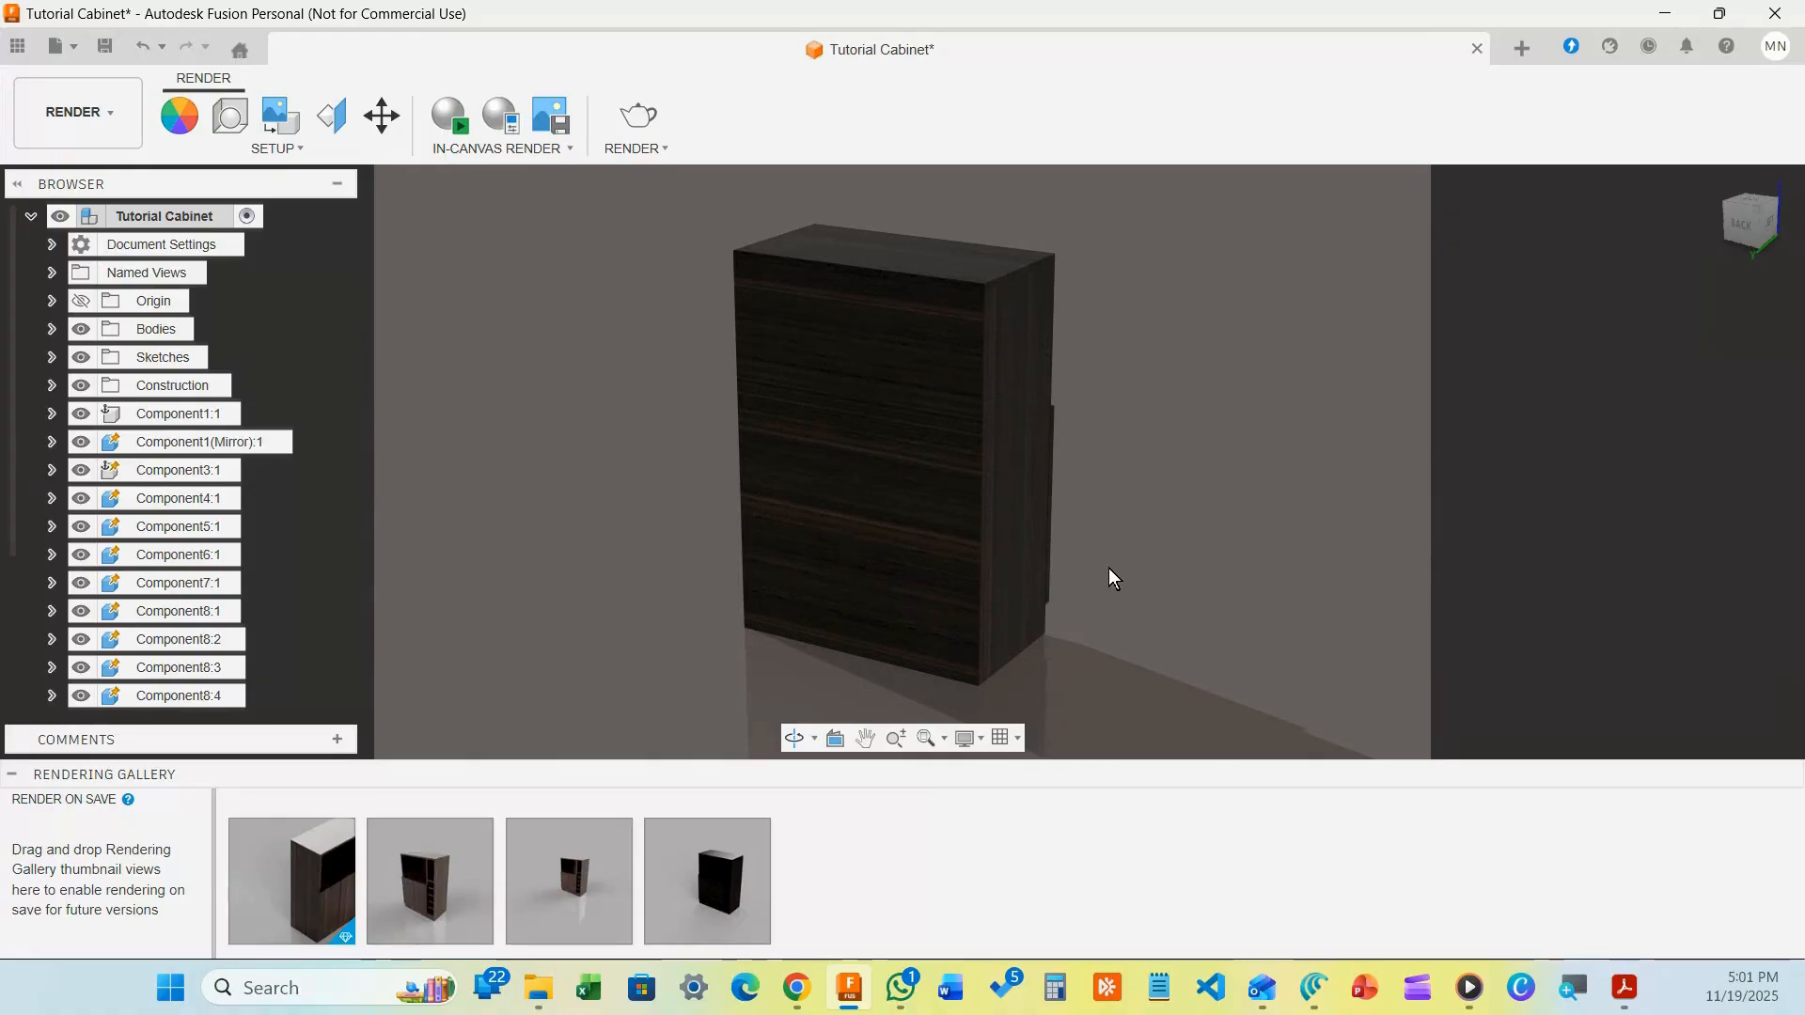
{"action": "middle_click_drag", "start_coordinate": [1072, 517], "coordinate": [839, 520], "text": "shift"}
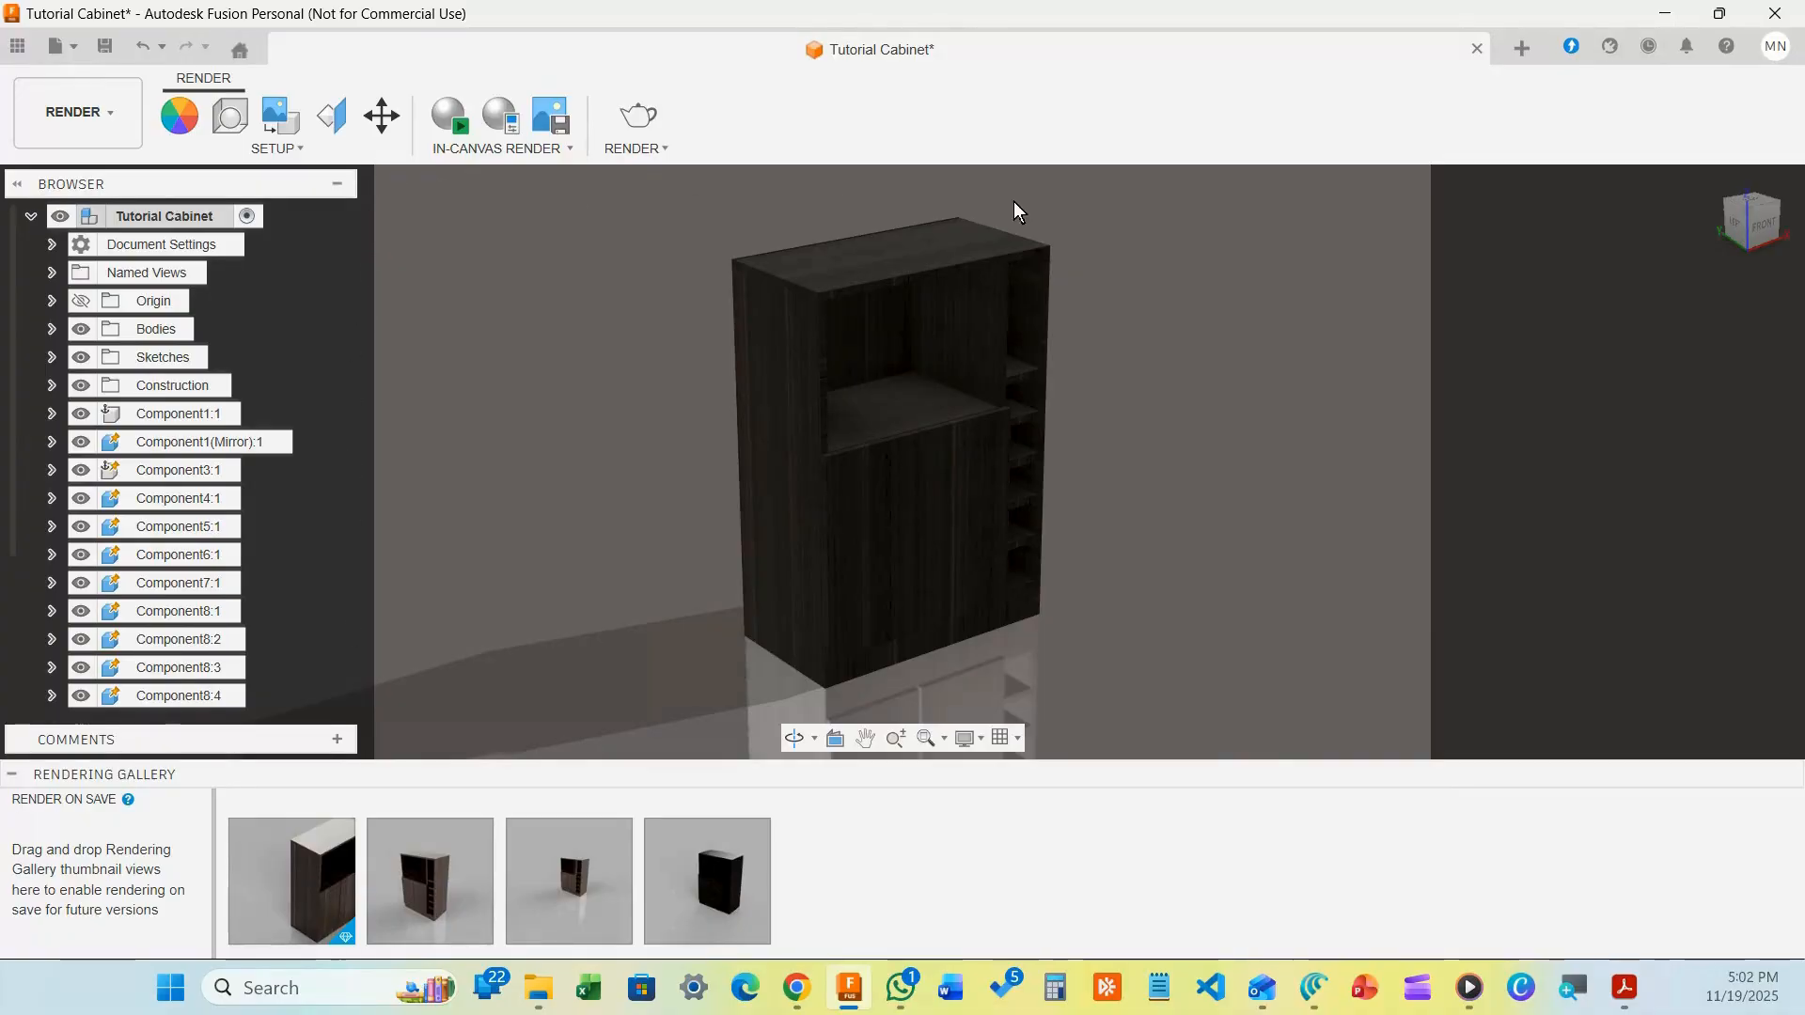
Open the final Render settings dialog and move it clear of the cabinet
{"action": "left_click", "coordinate": [636, 148]}
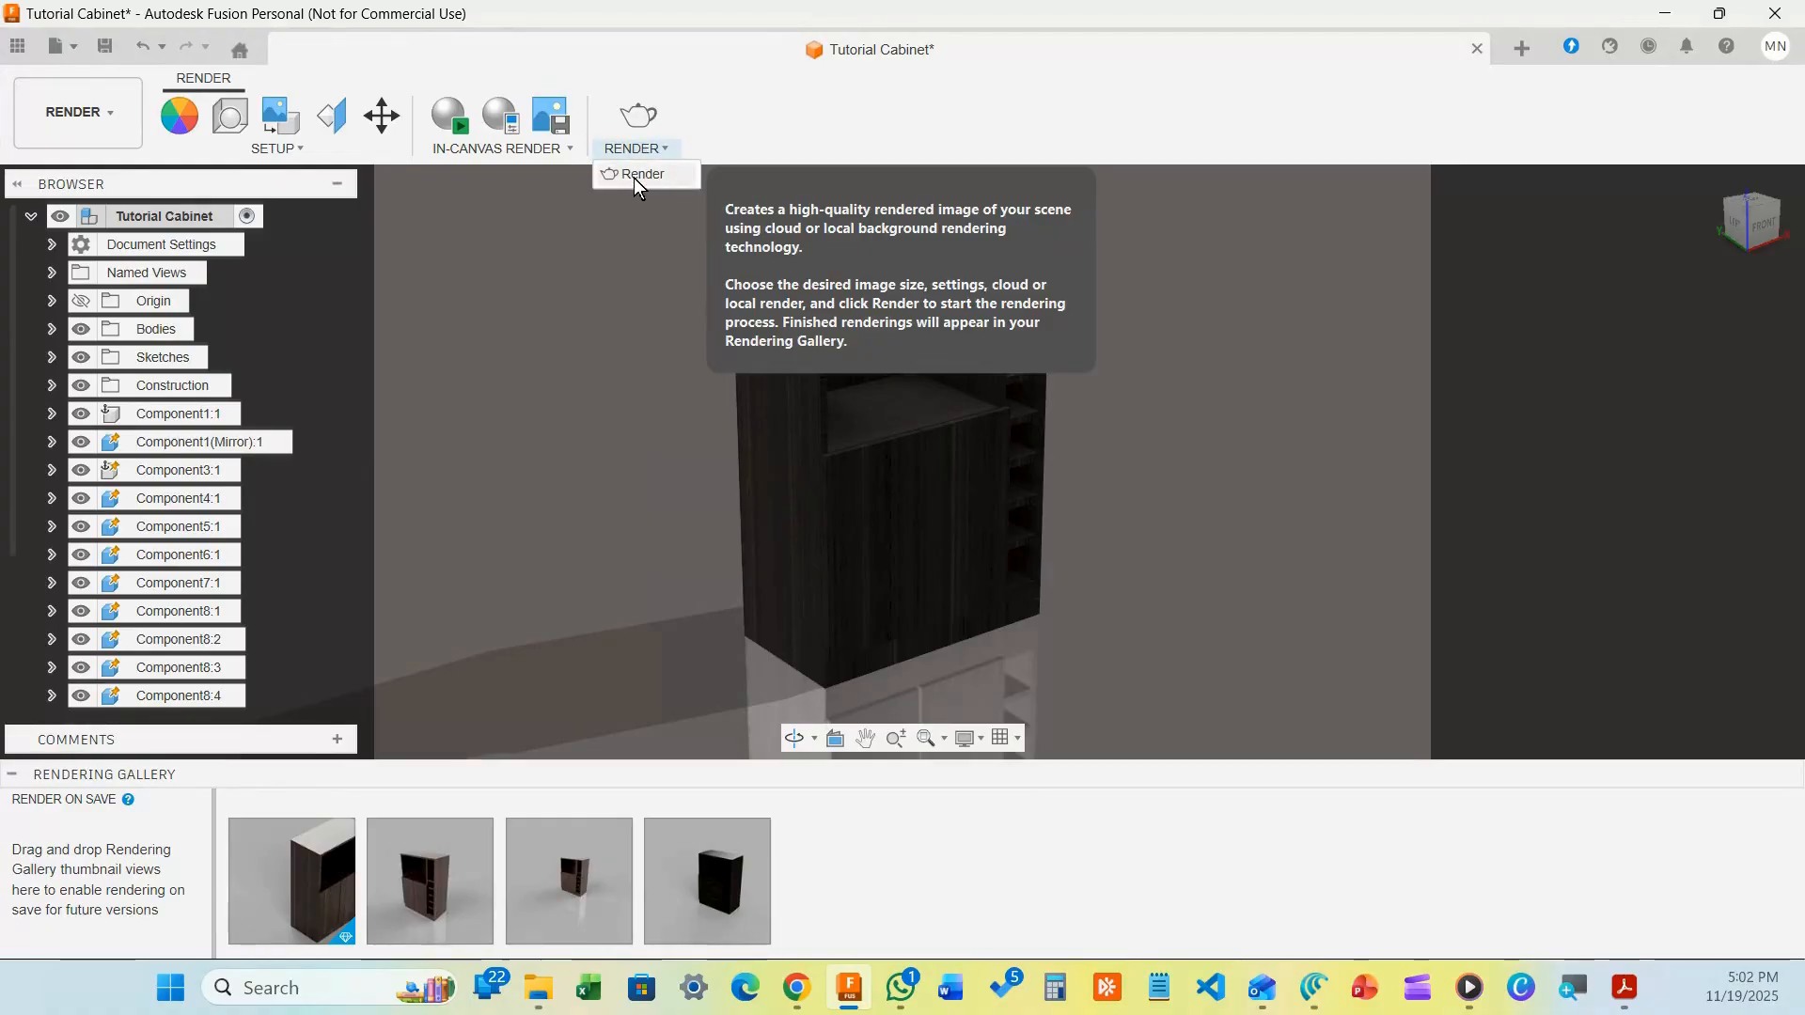
{"action": "left_click", "coordinate": [636, 175]}
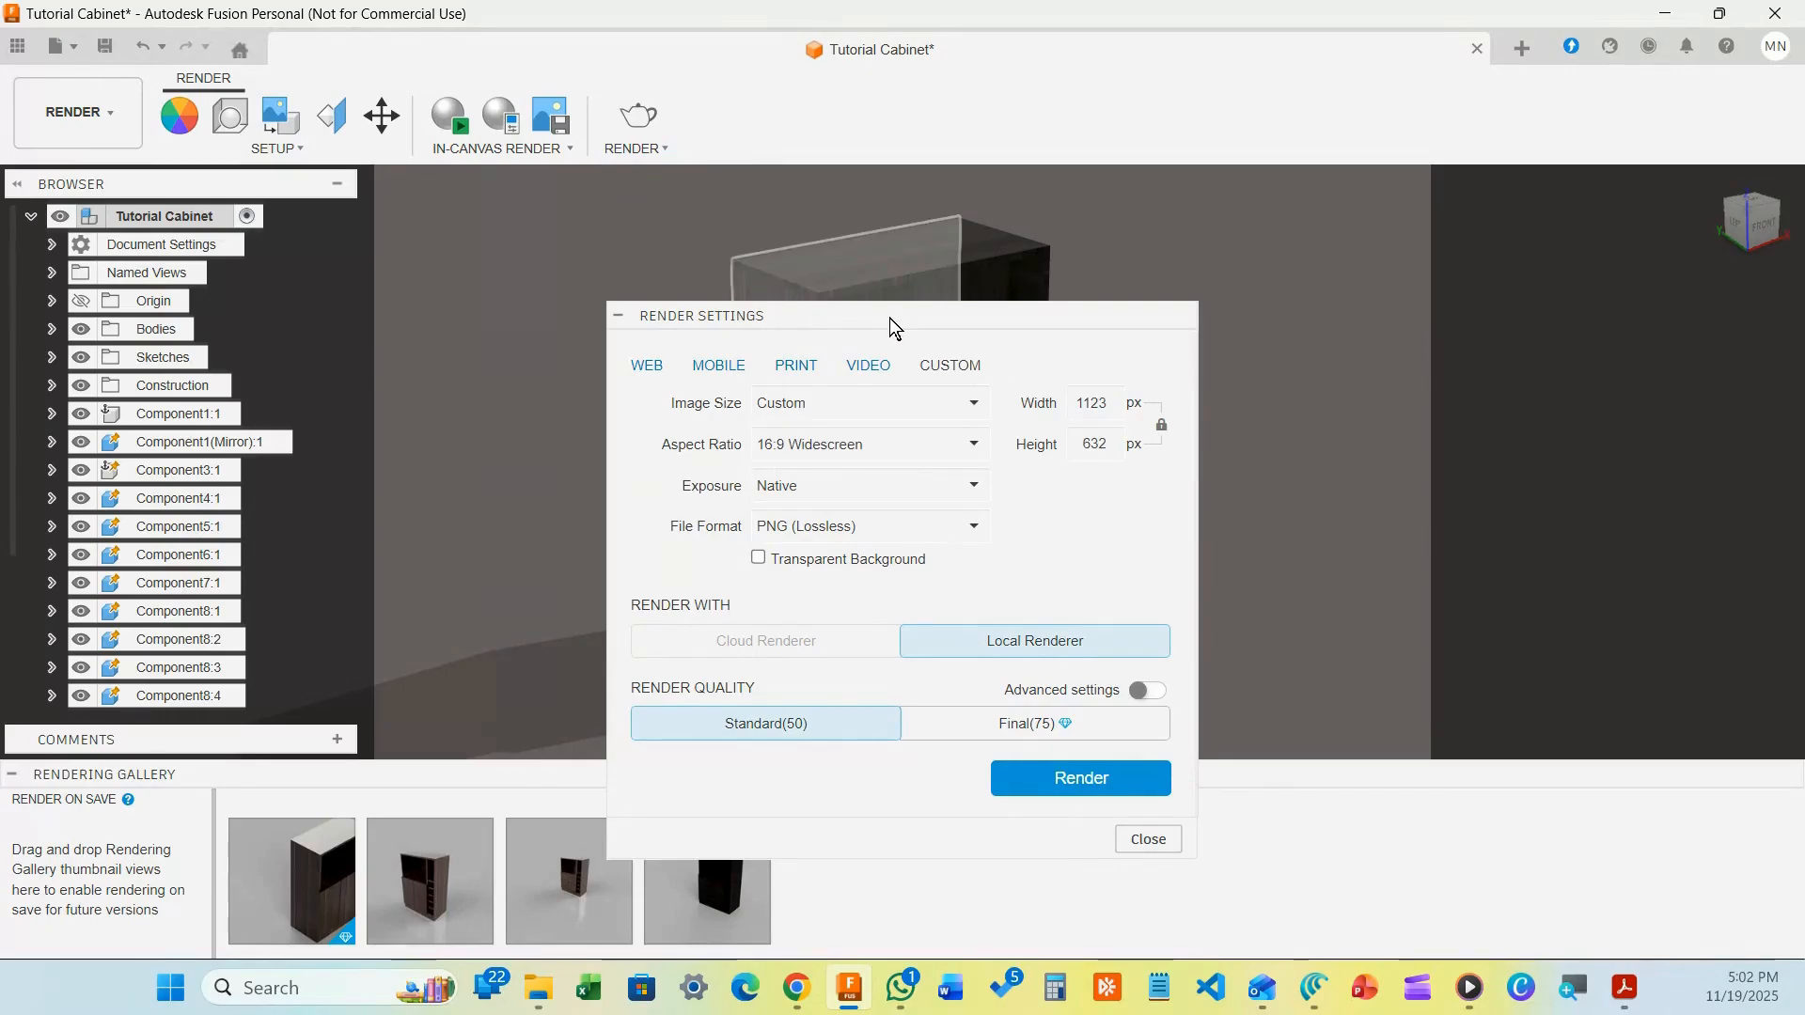
{"action": "left_click_drag", "start_coordinate": [902, 312], "coordinate": [1273, 137]}
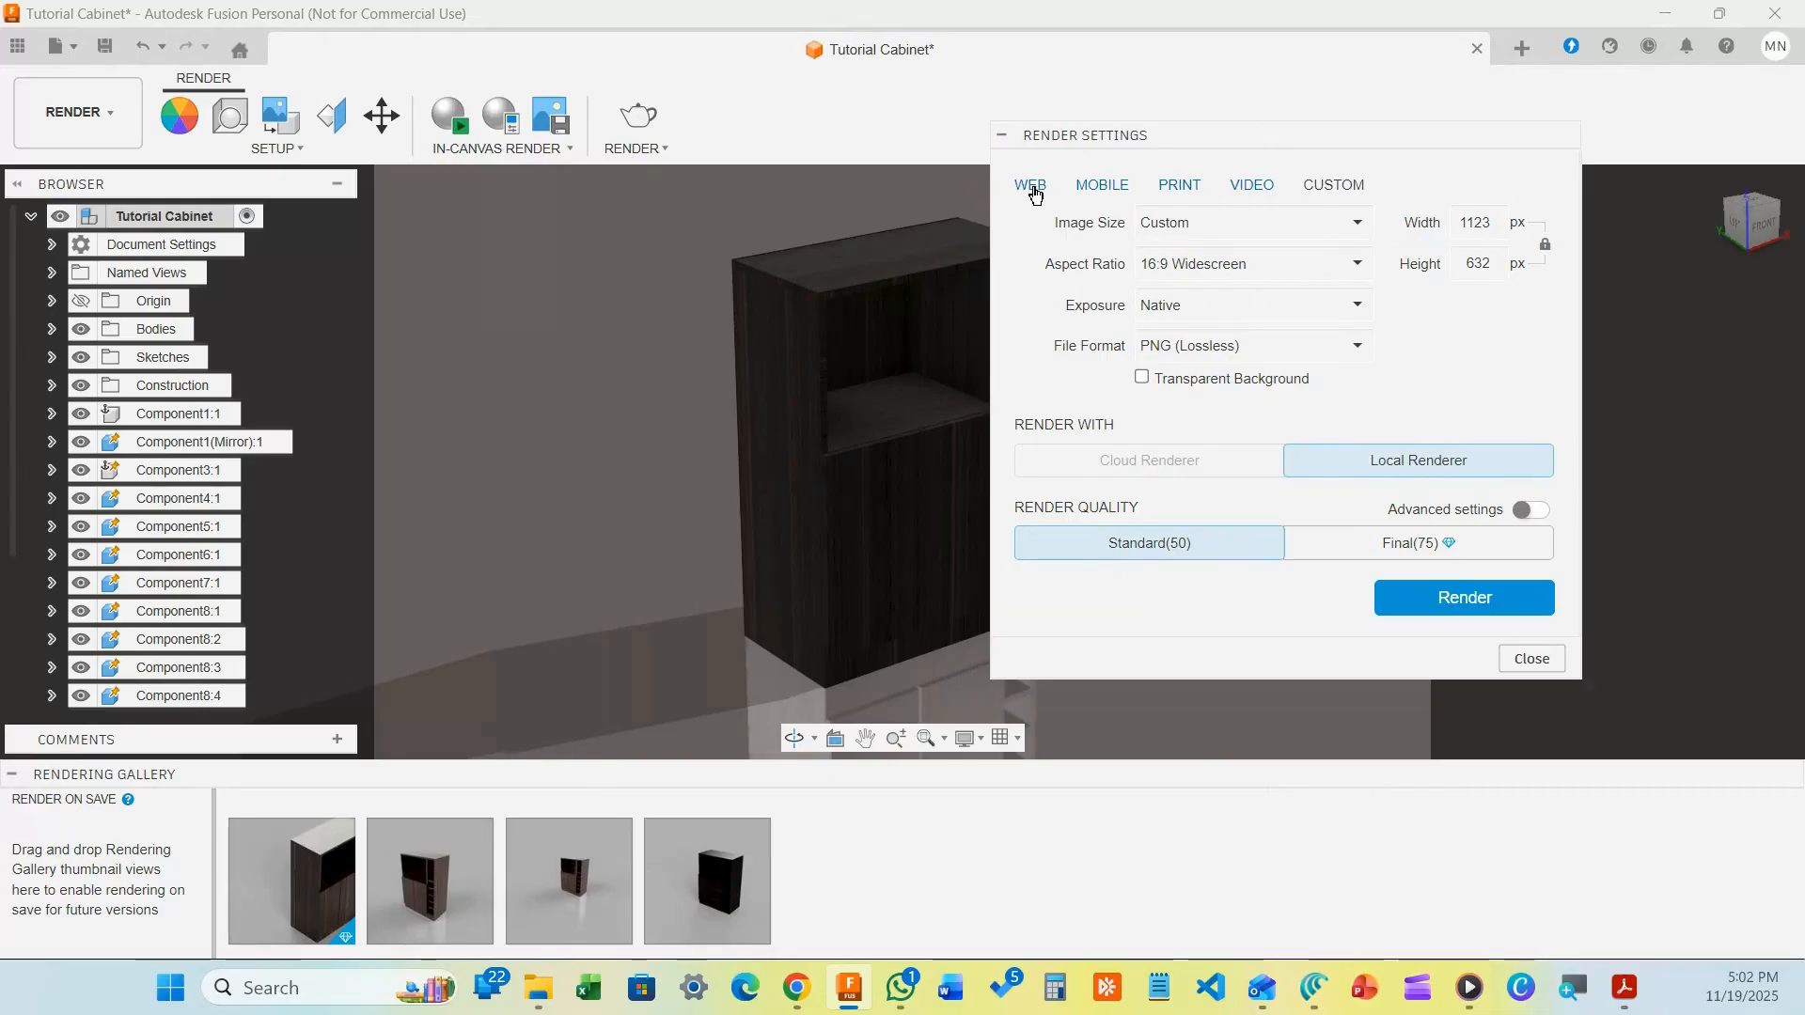
Keep the custom 1123 × 632 size at 16:9 Widescreen and enable Transparent Background
{"action": "left_click", "coordinate": [1238, 187]}
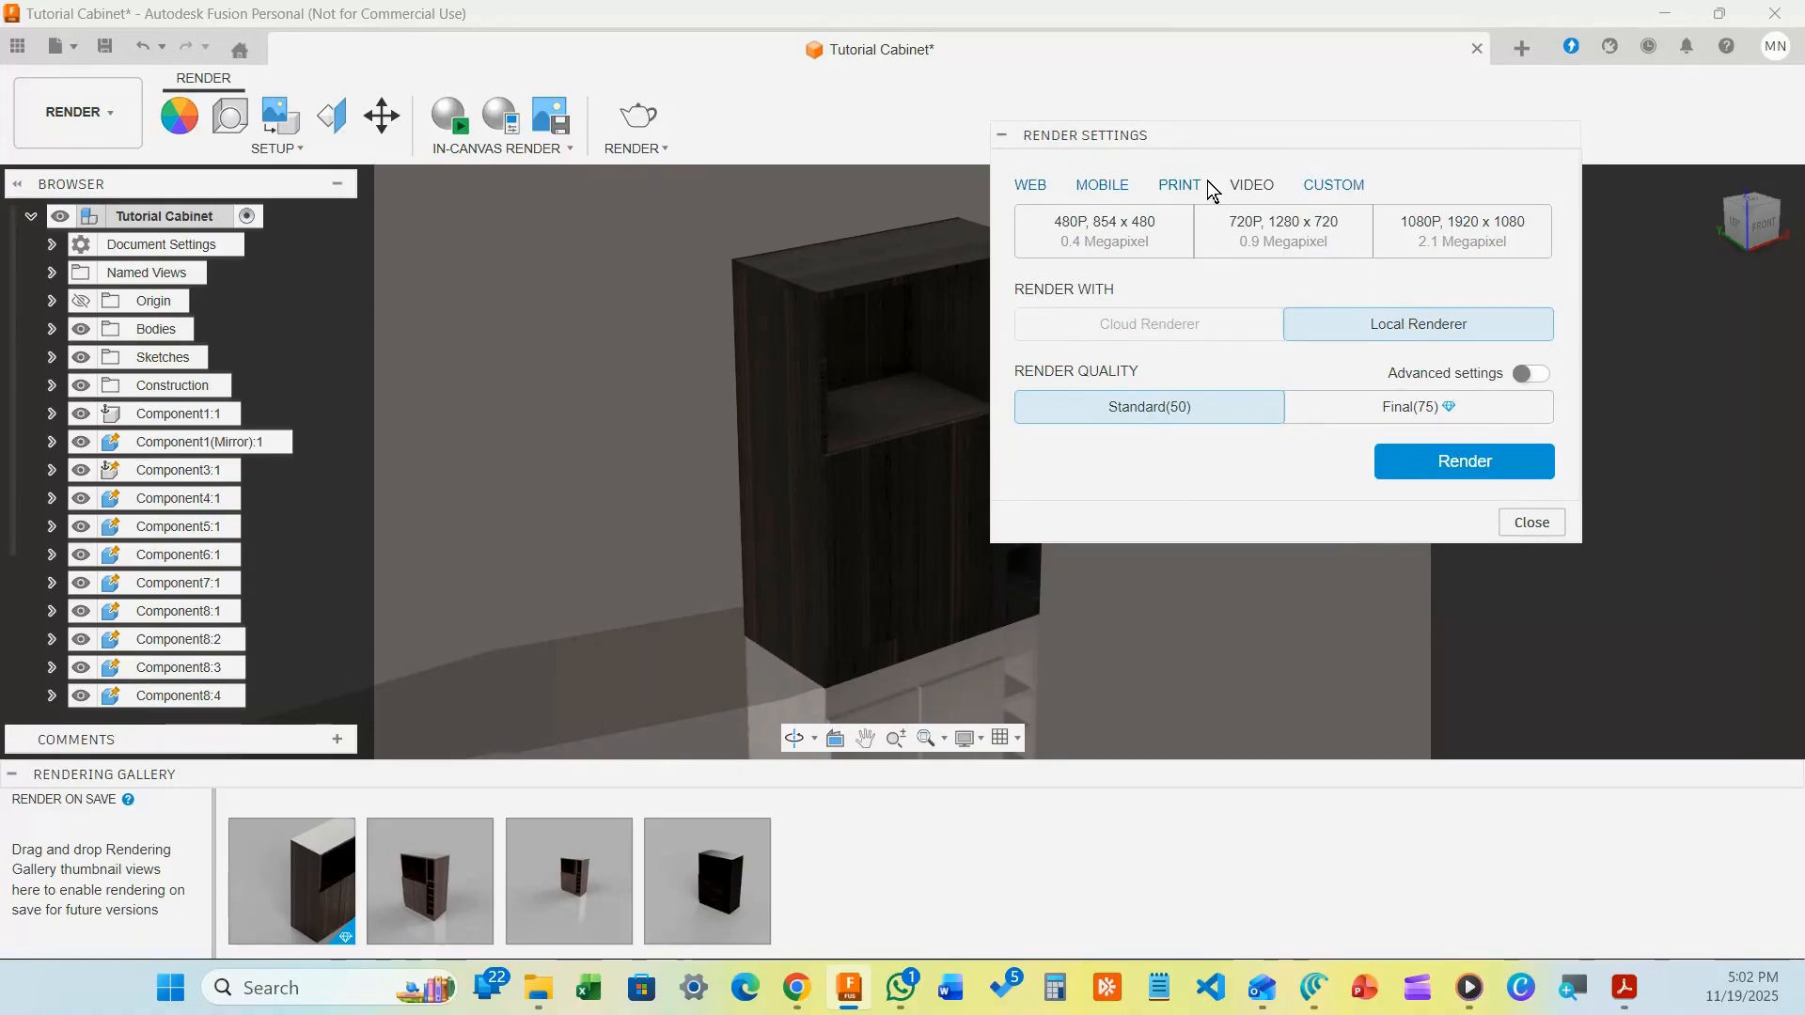
{"action": "left_click", "coordinate": [1307, 191]}
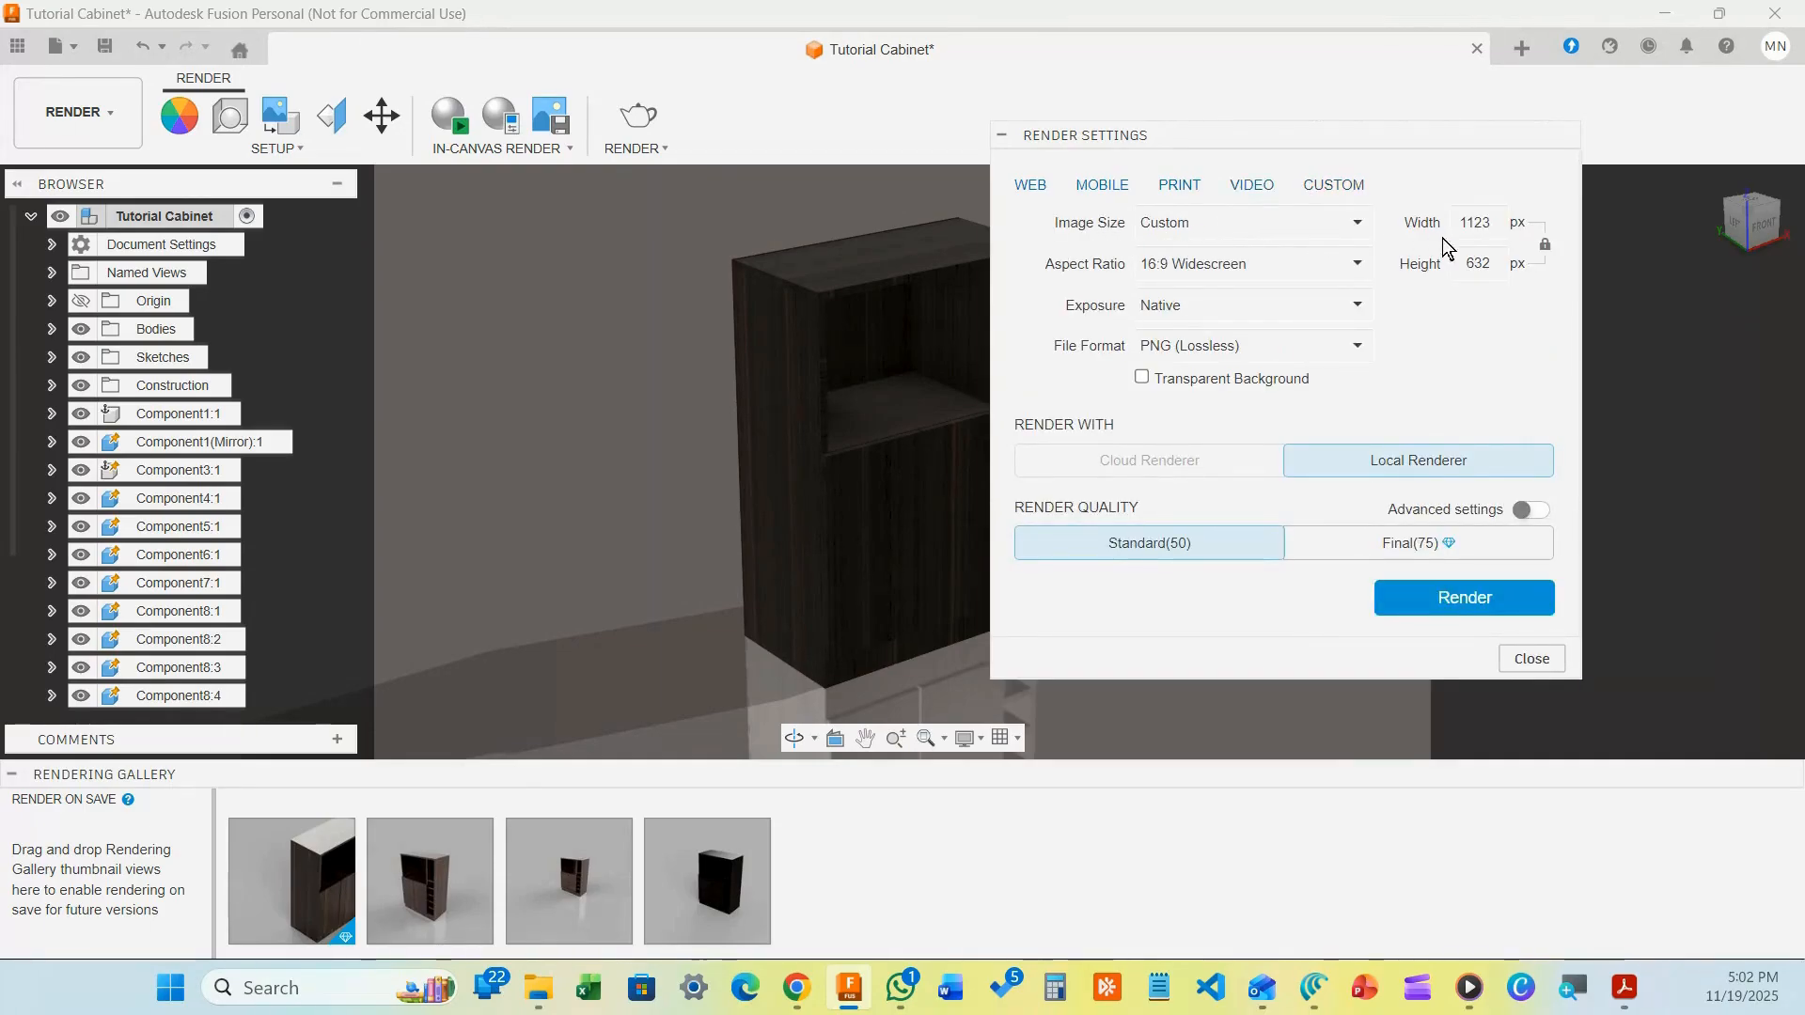
{"action": "left_click", "coordinate": [1239, 263]}
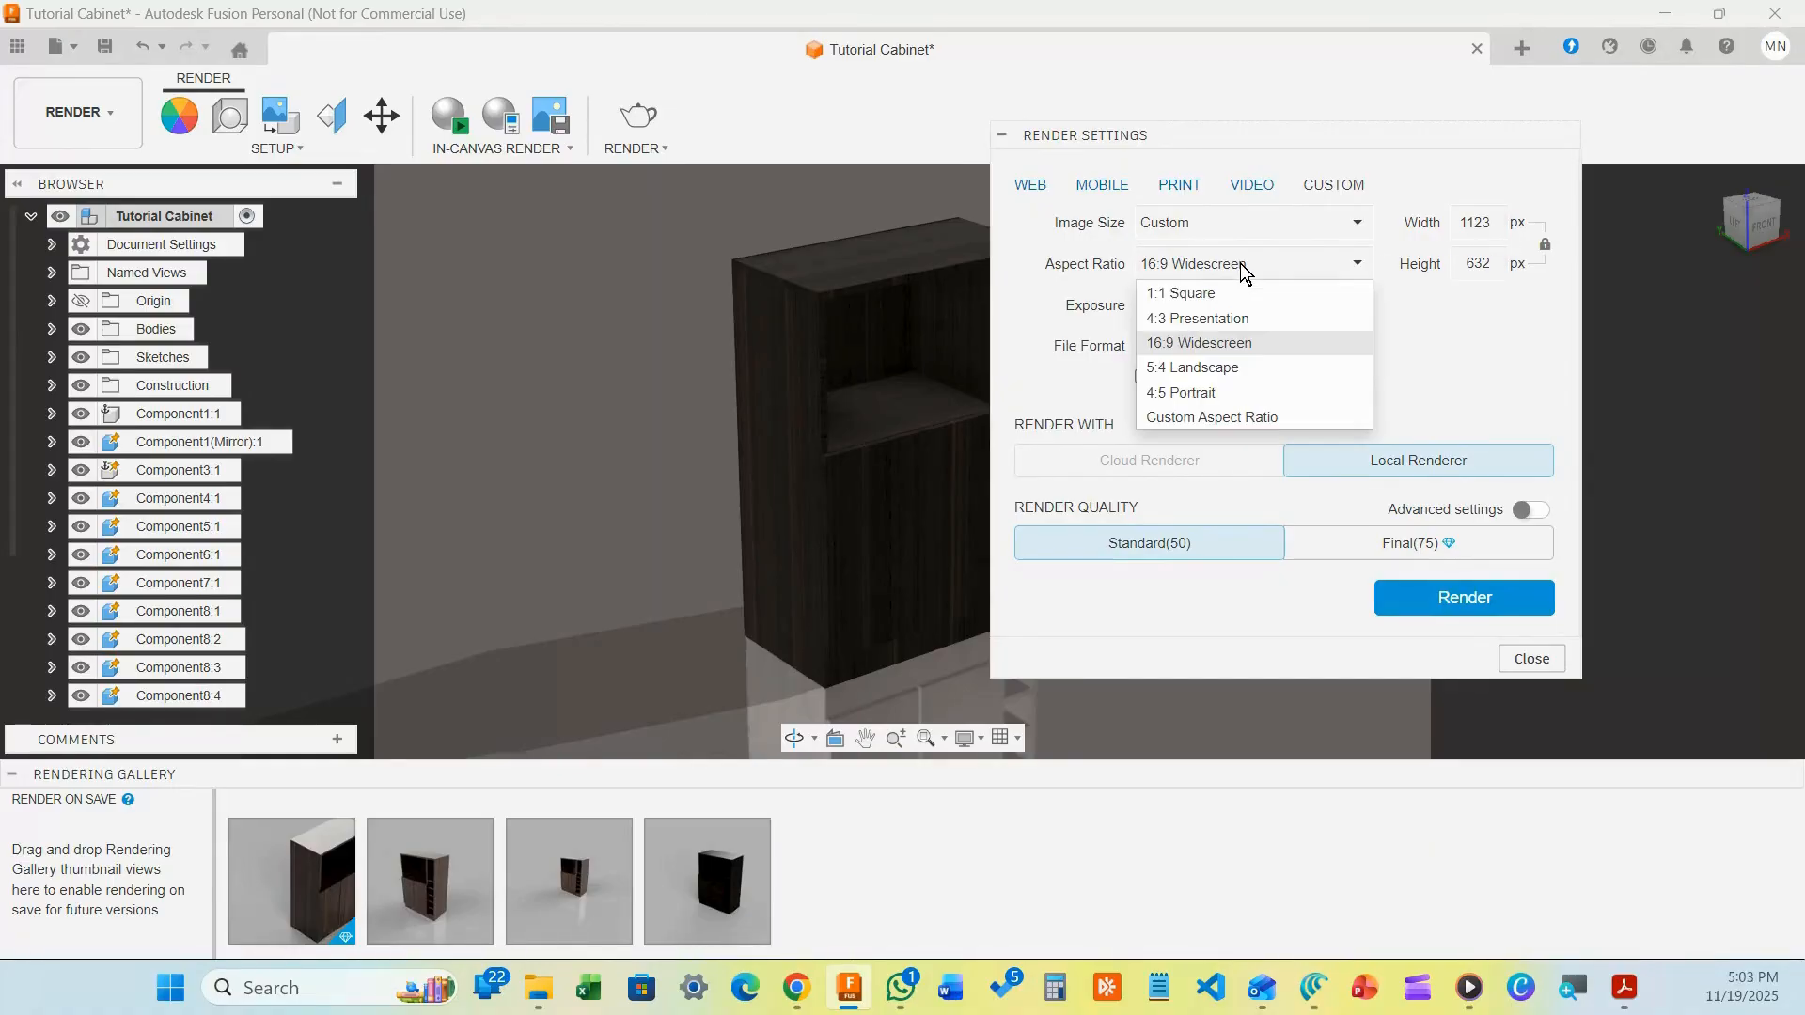
{"action": "left_click", "coordinate": [1239, 263]}
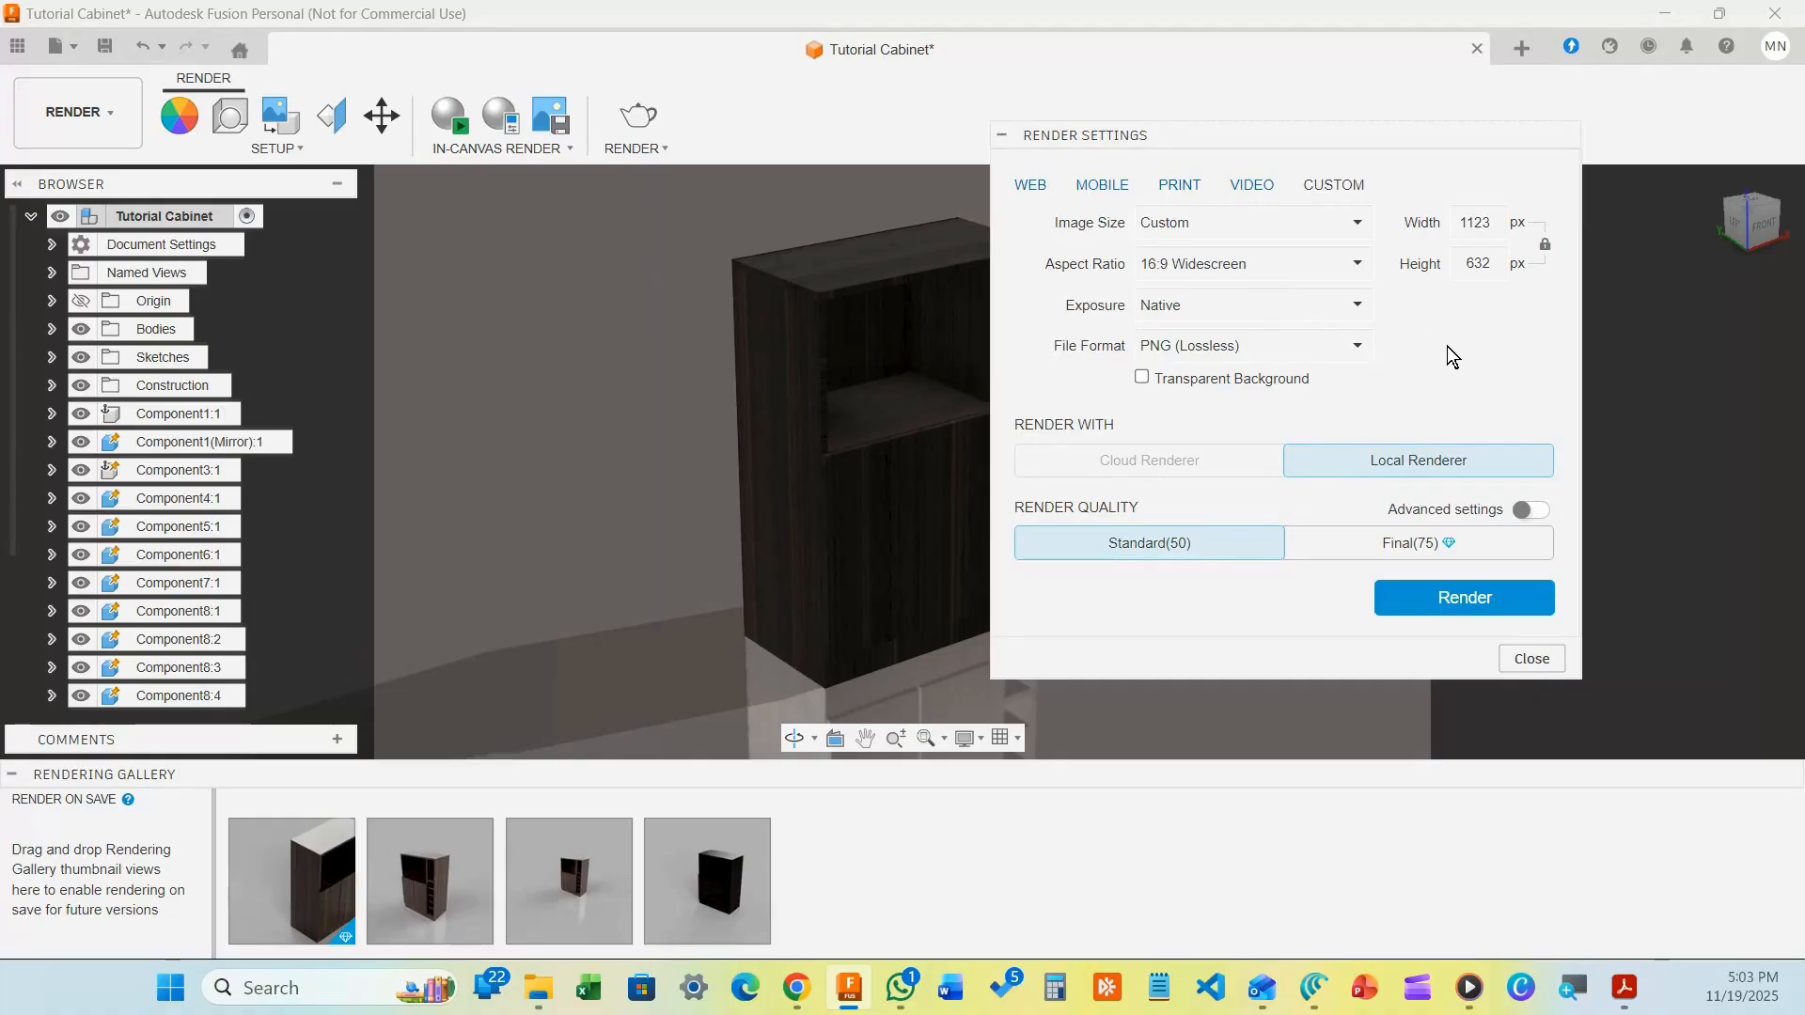
{"action": "left_click", "coordinate": [1142, 378]}
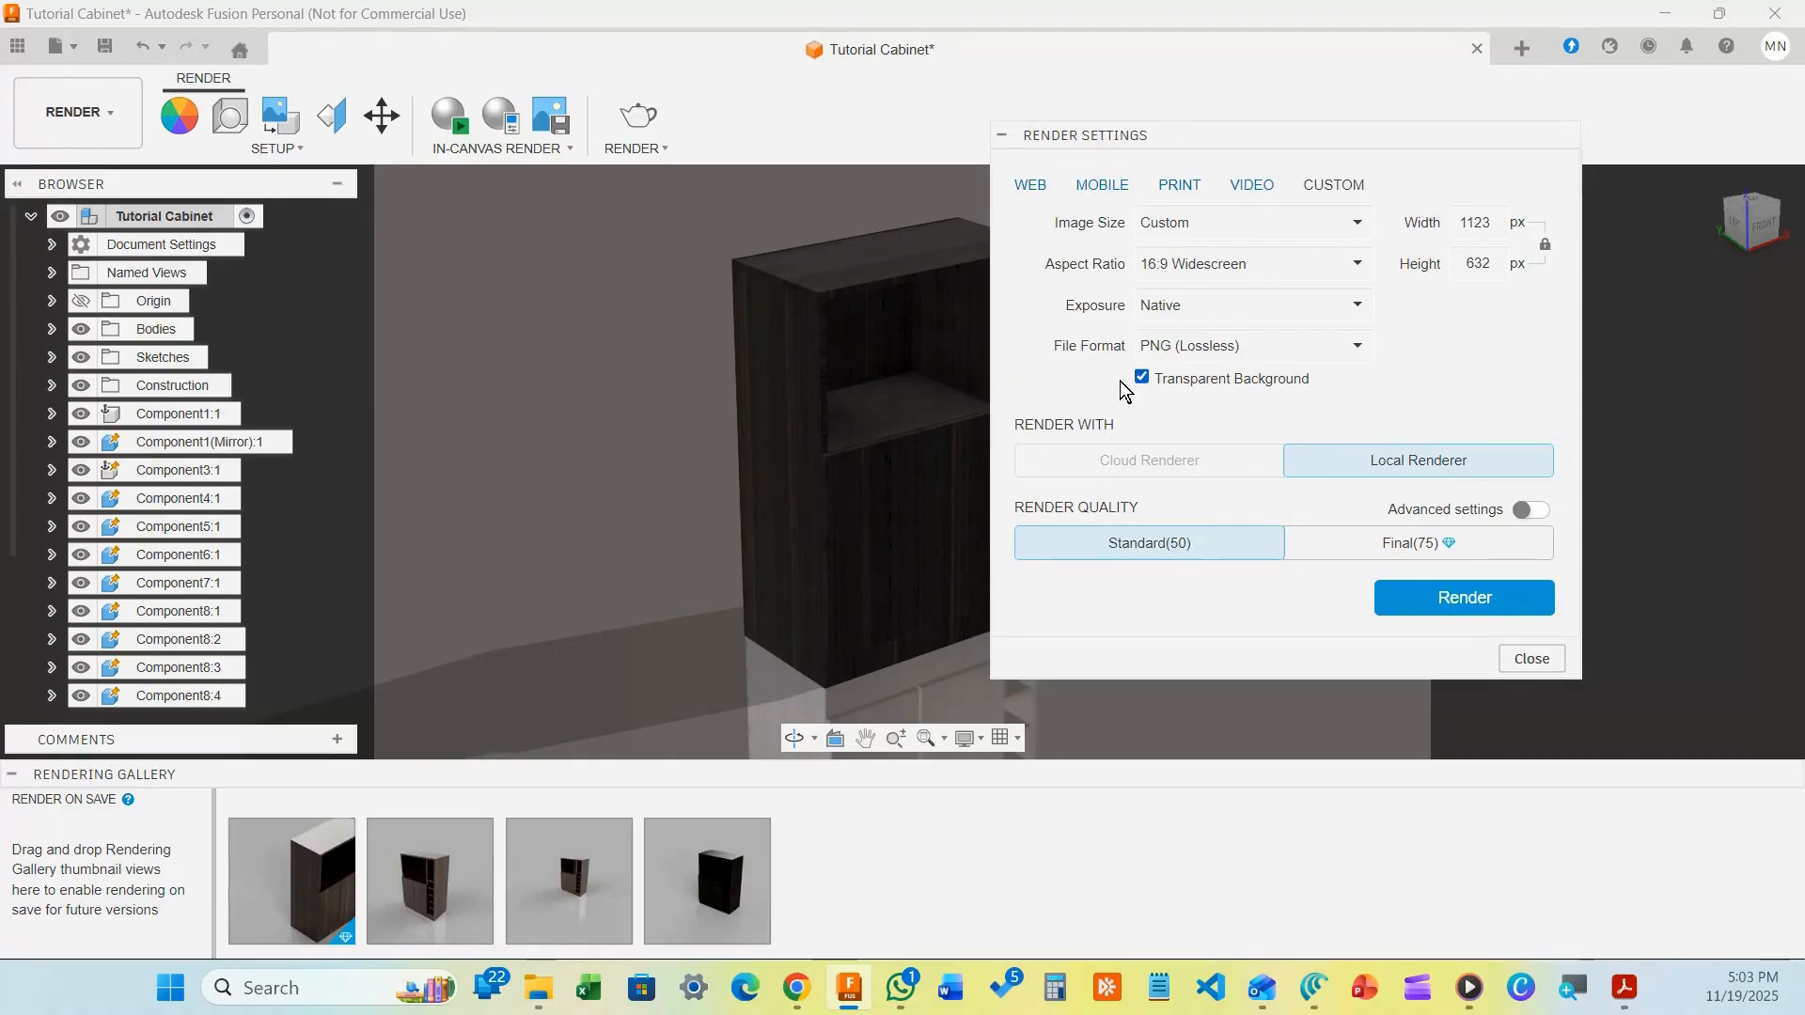
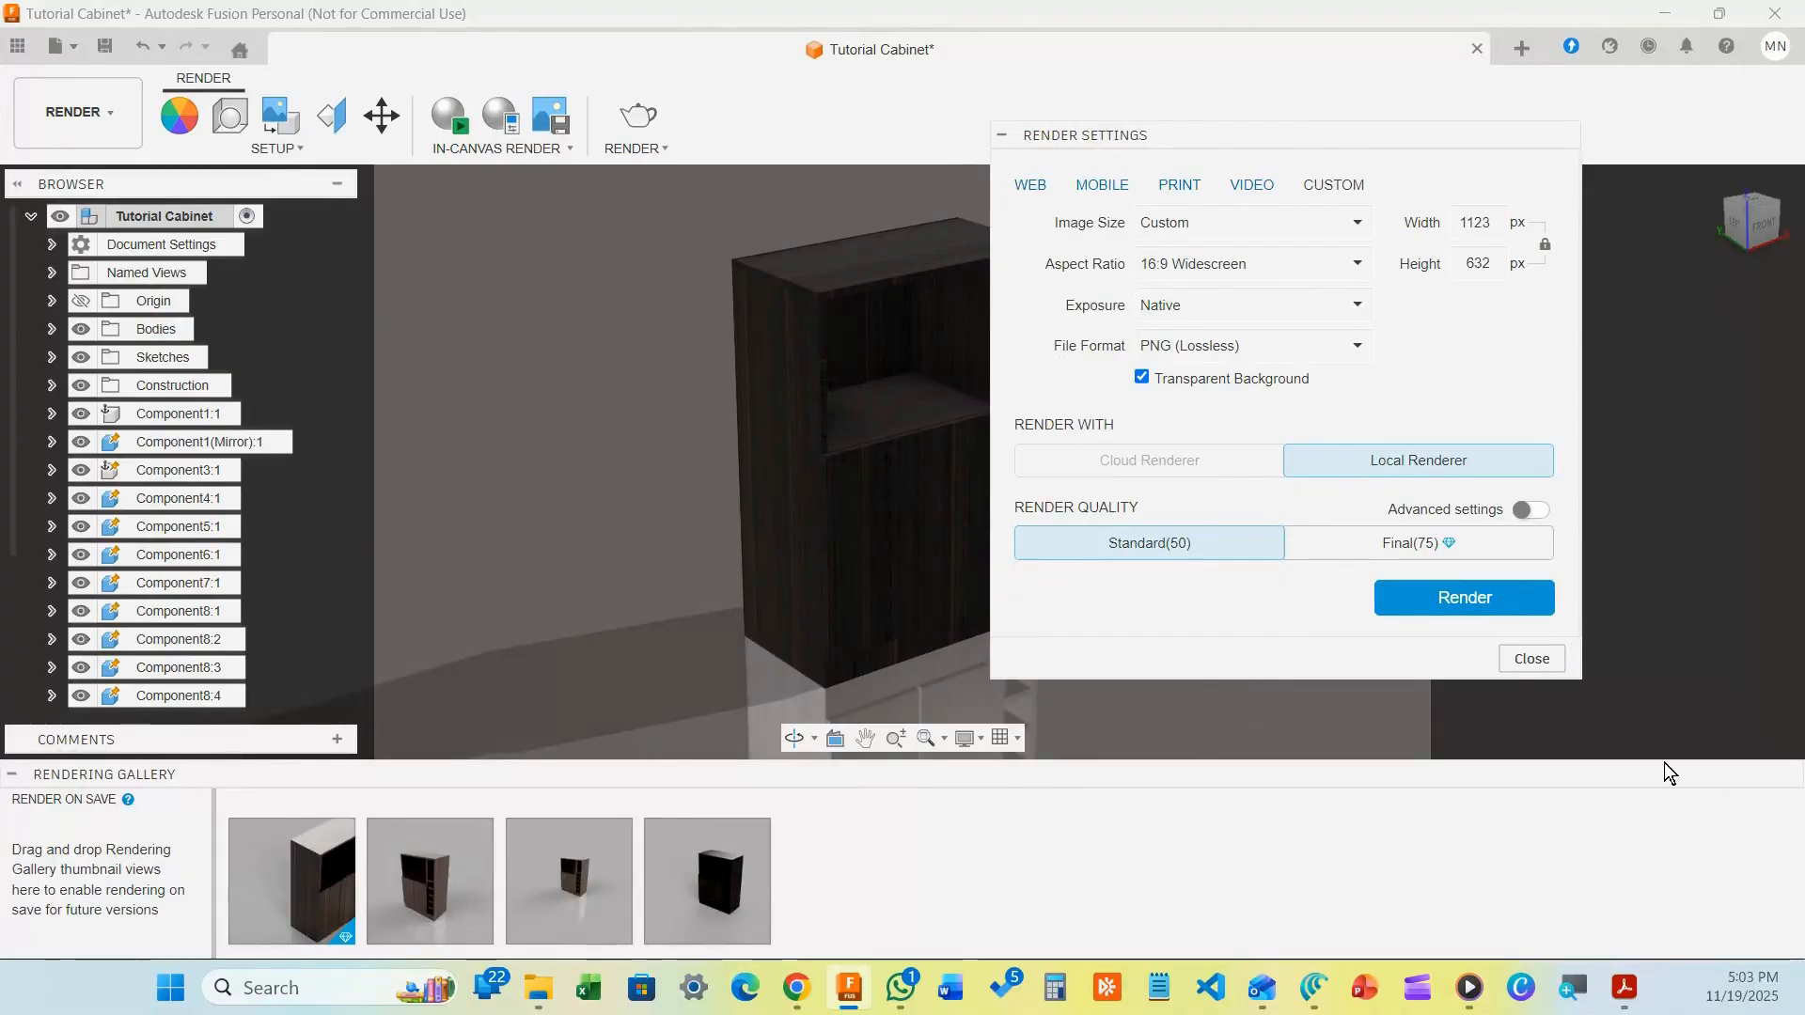
Turn off Transparent Background and render the cabinet locally into the gallery
{"action": "left_click", "coordinate": [1143, 378]}
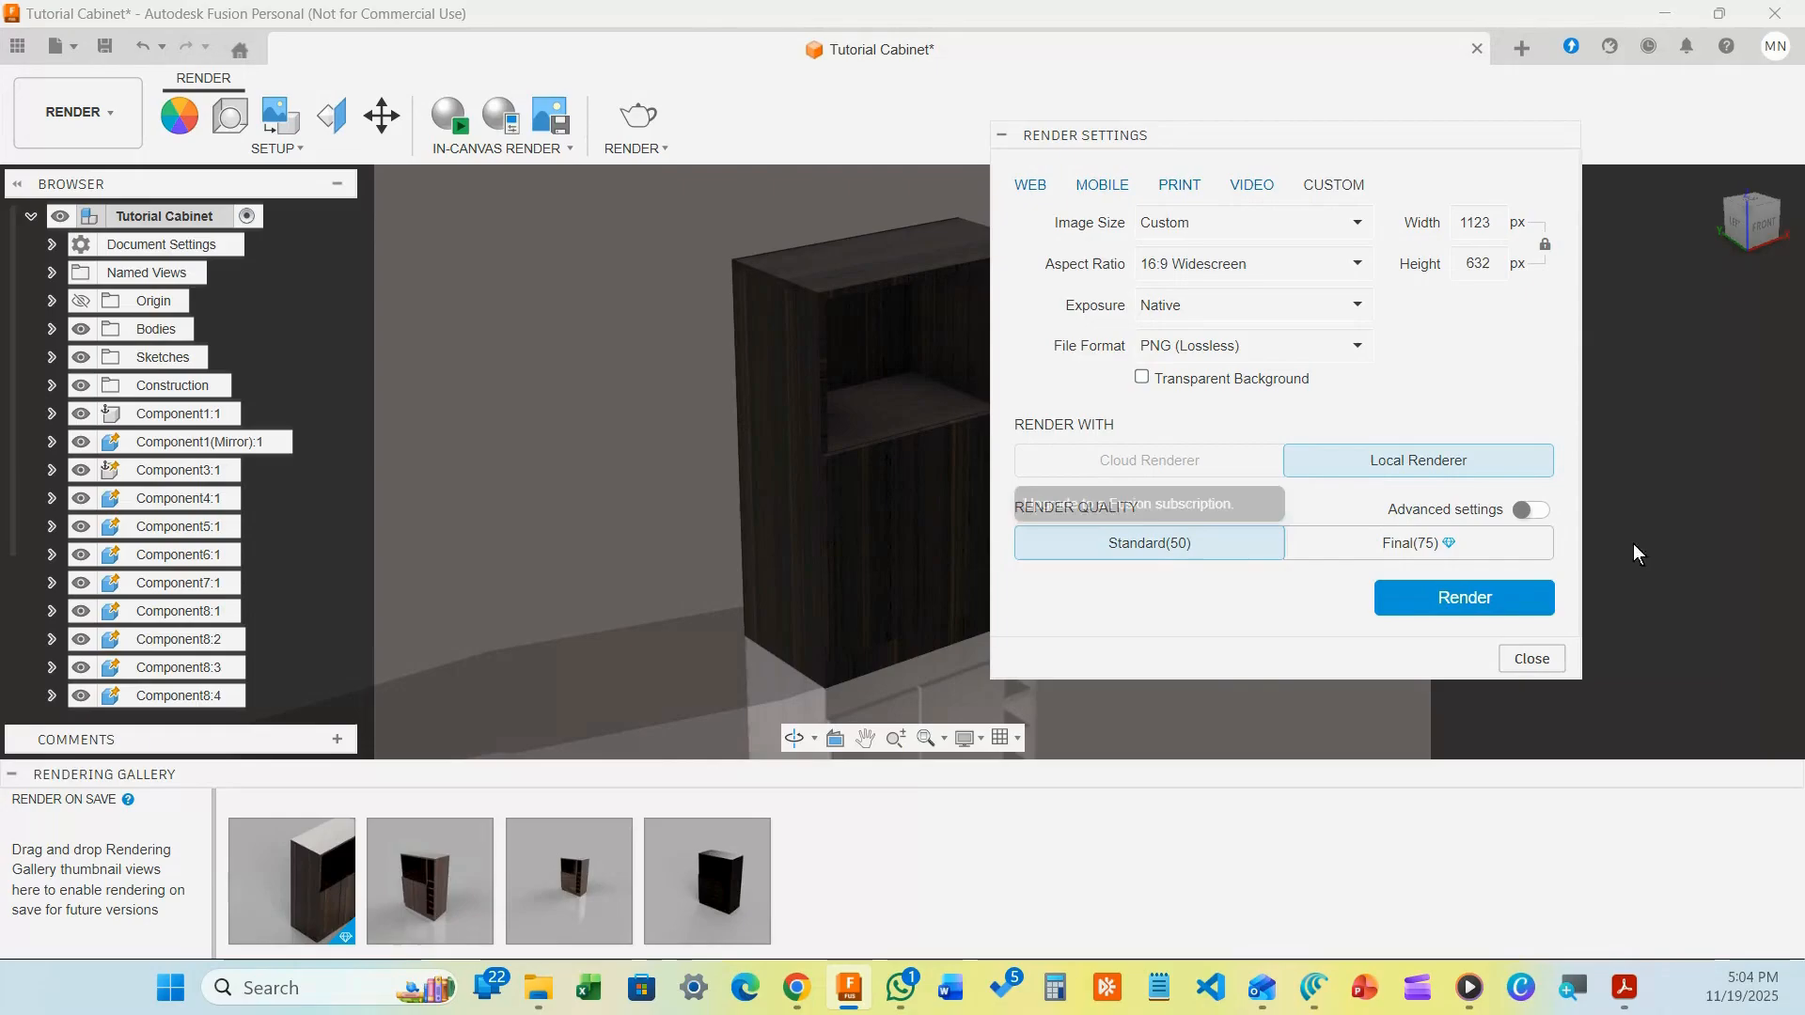
{"action": "left_click", "coordinate": [1451, 602]}
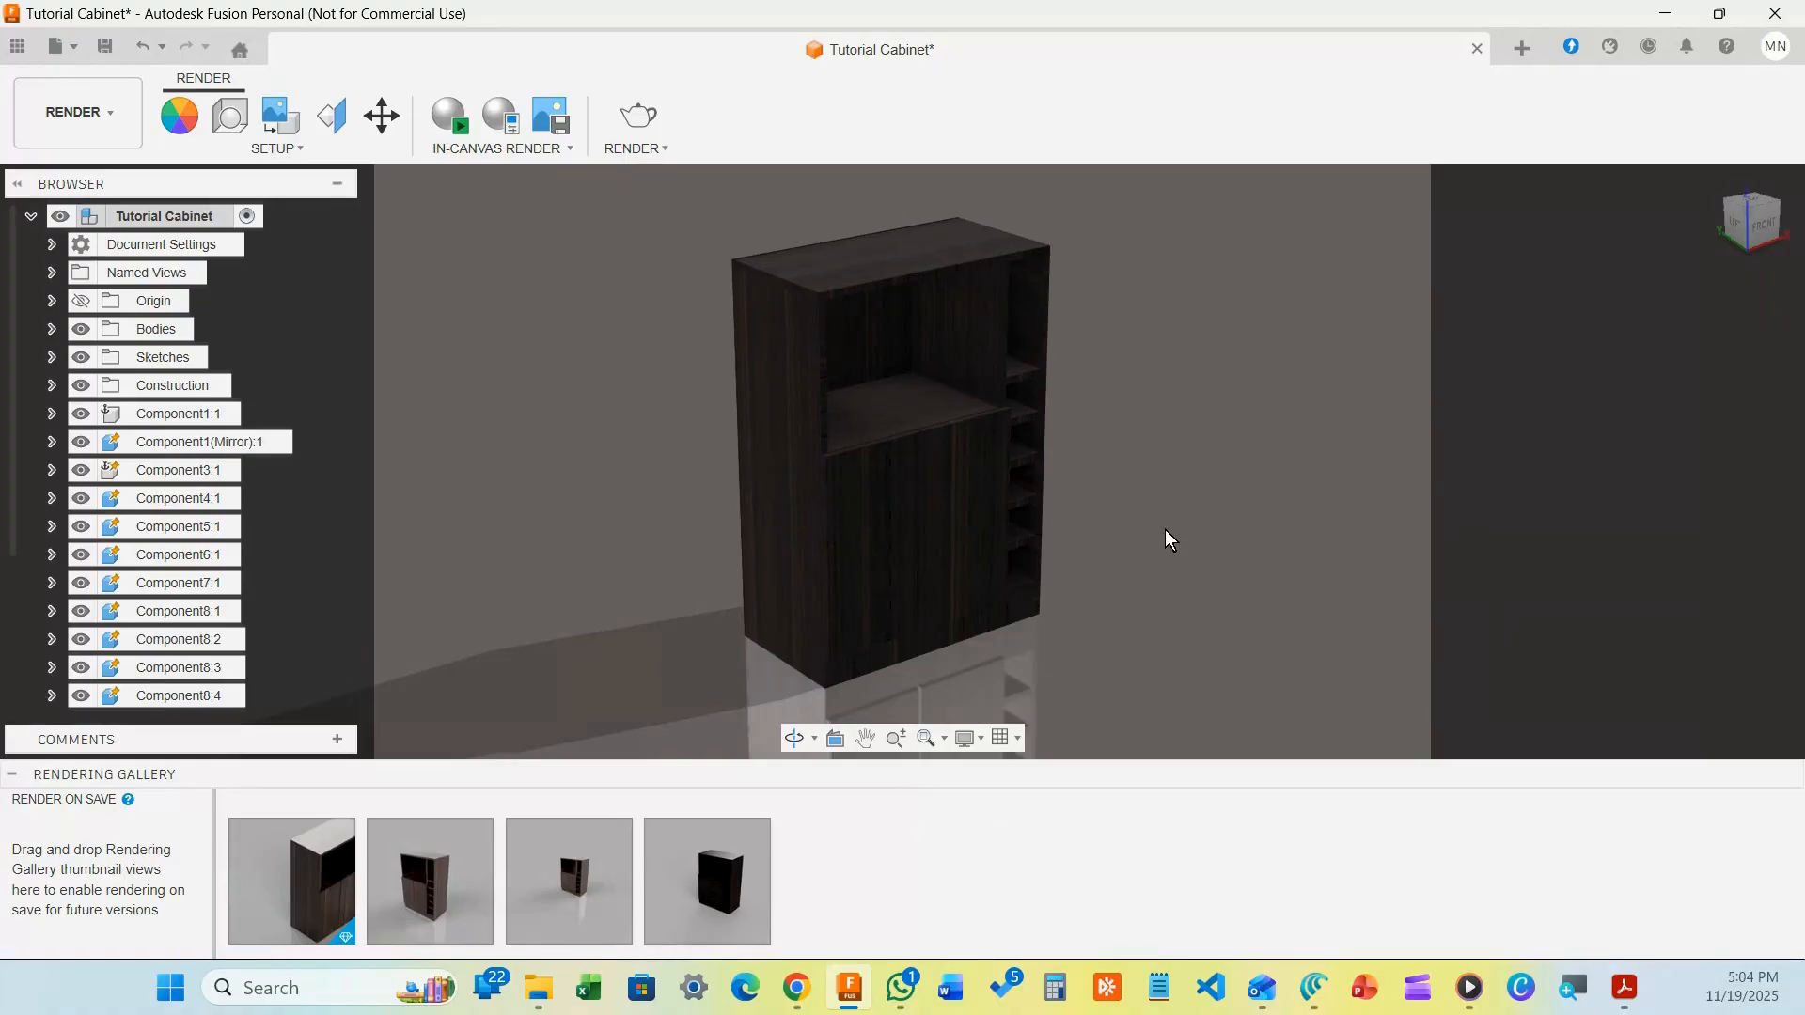
{"action": "mouse_move", "coordinate": [311, 917]}
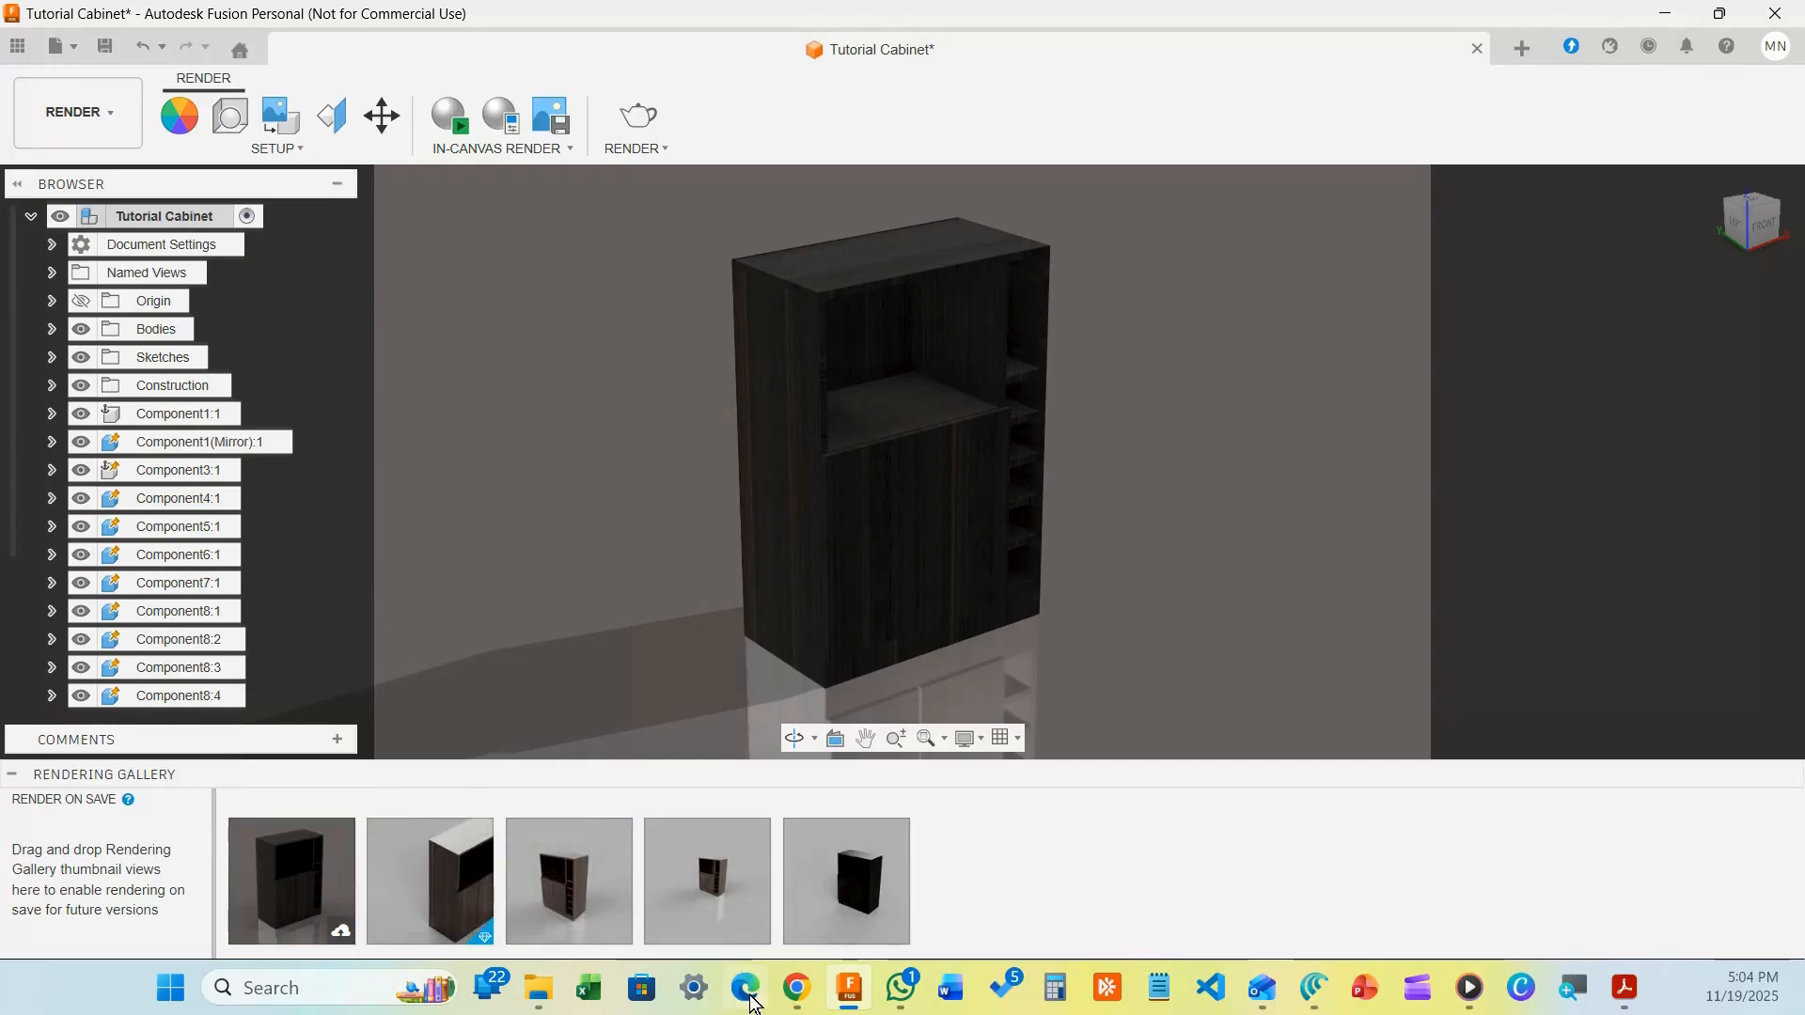
{"action": "mouse_move", "coordinate": [551, 996]}
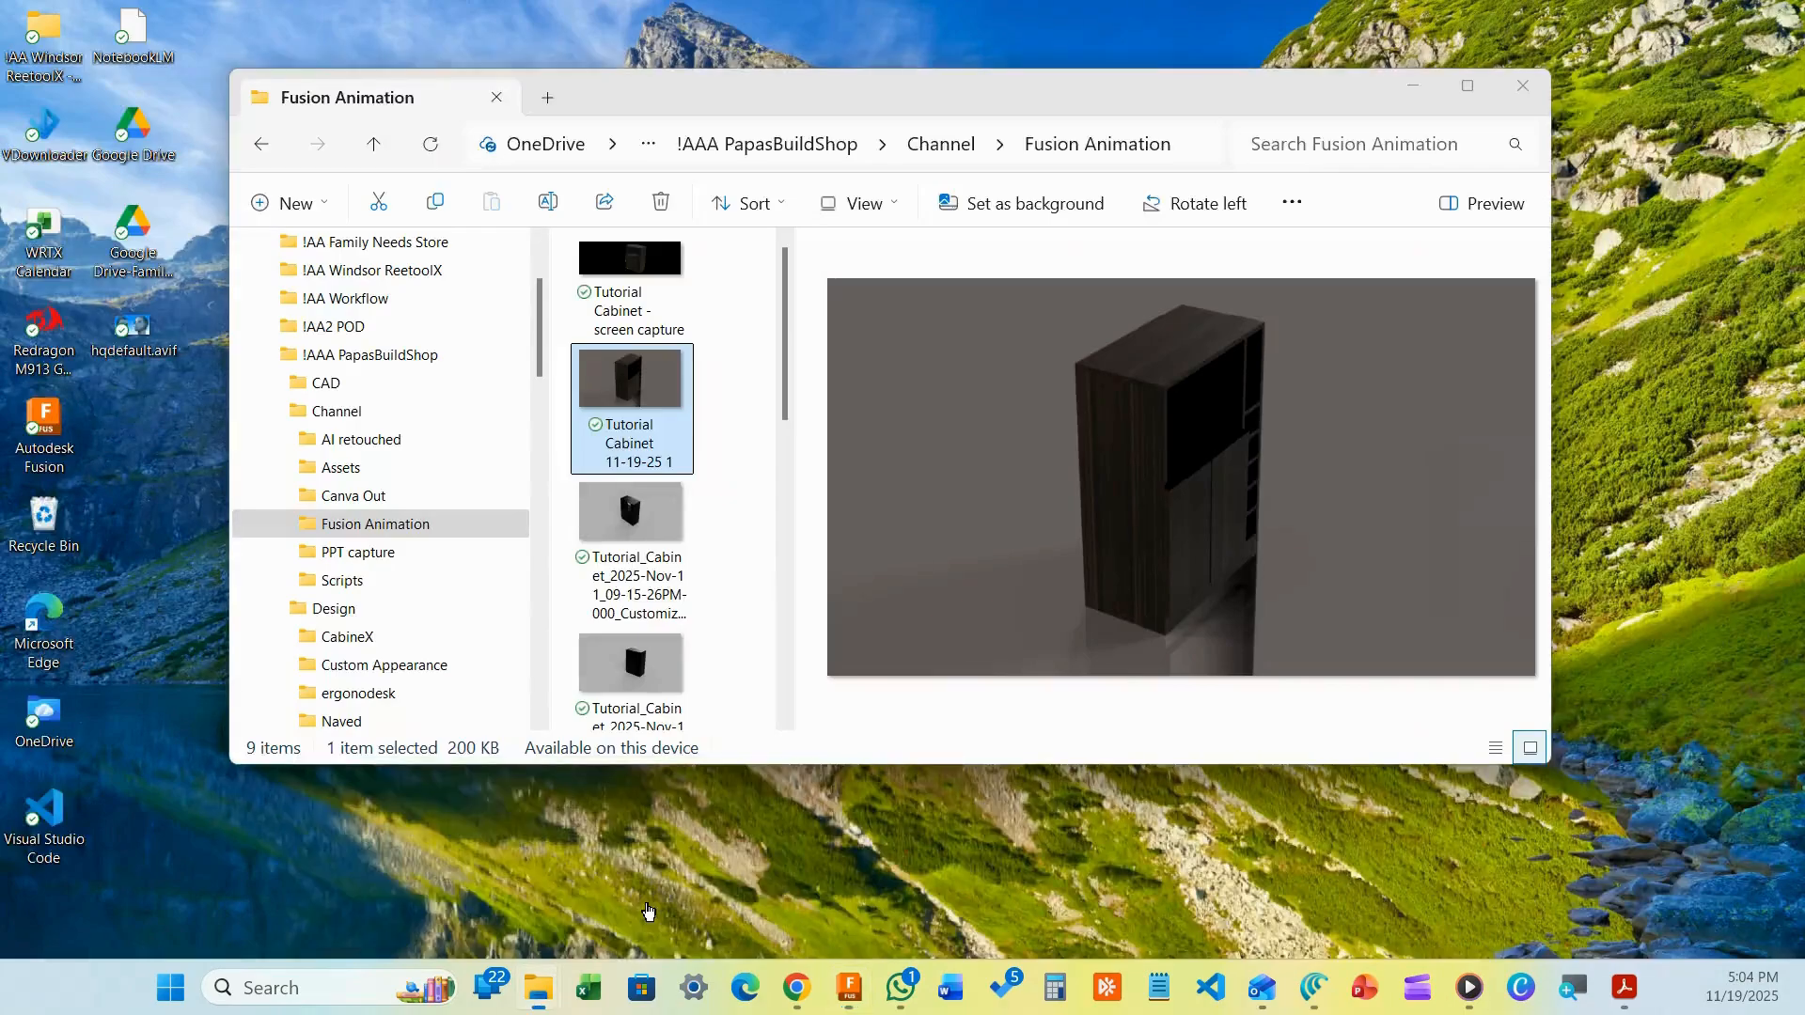
{"action": "left_click", "coordinate": [619, 919]}
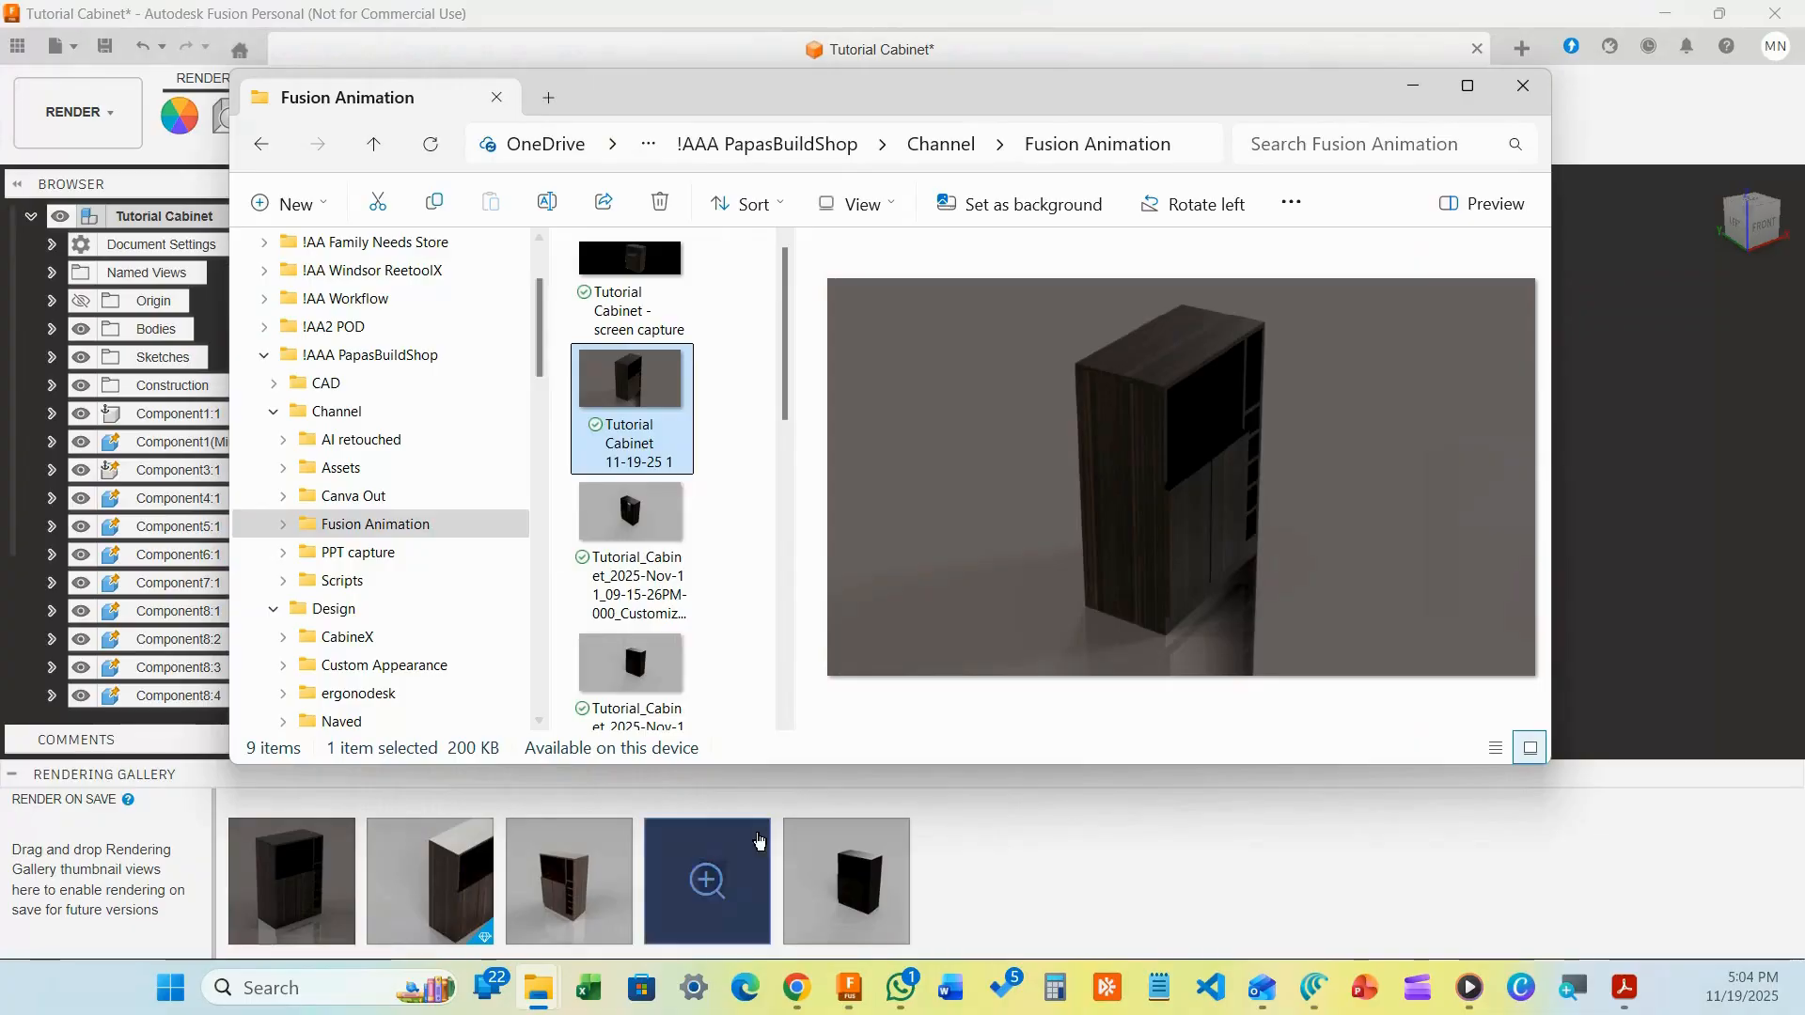
{"action": "left_click", "coordinate": [1412, 94]}
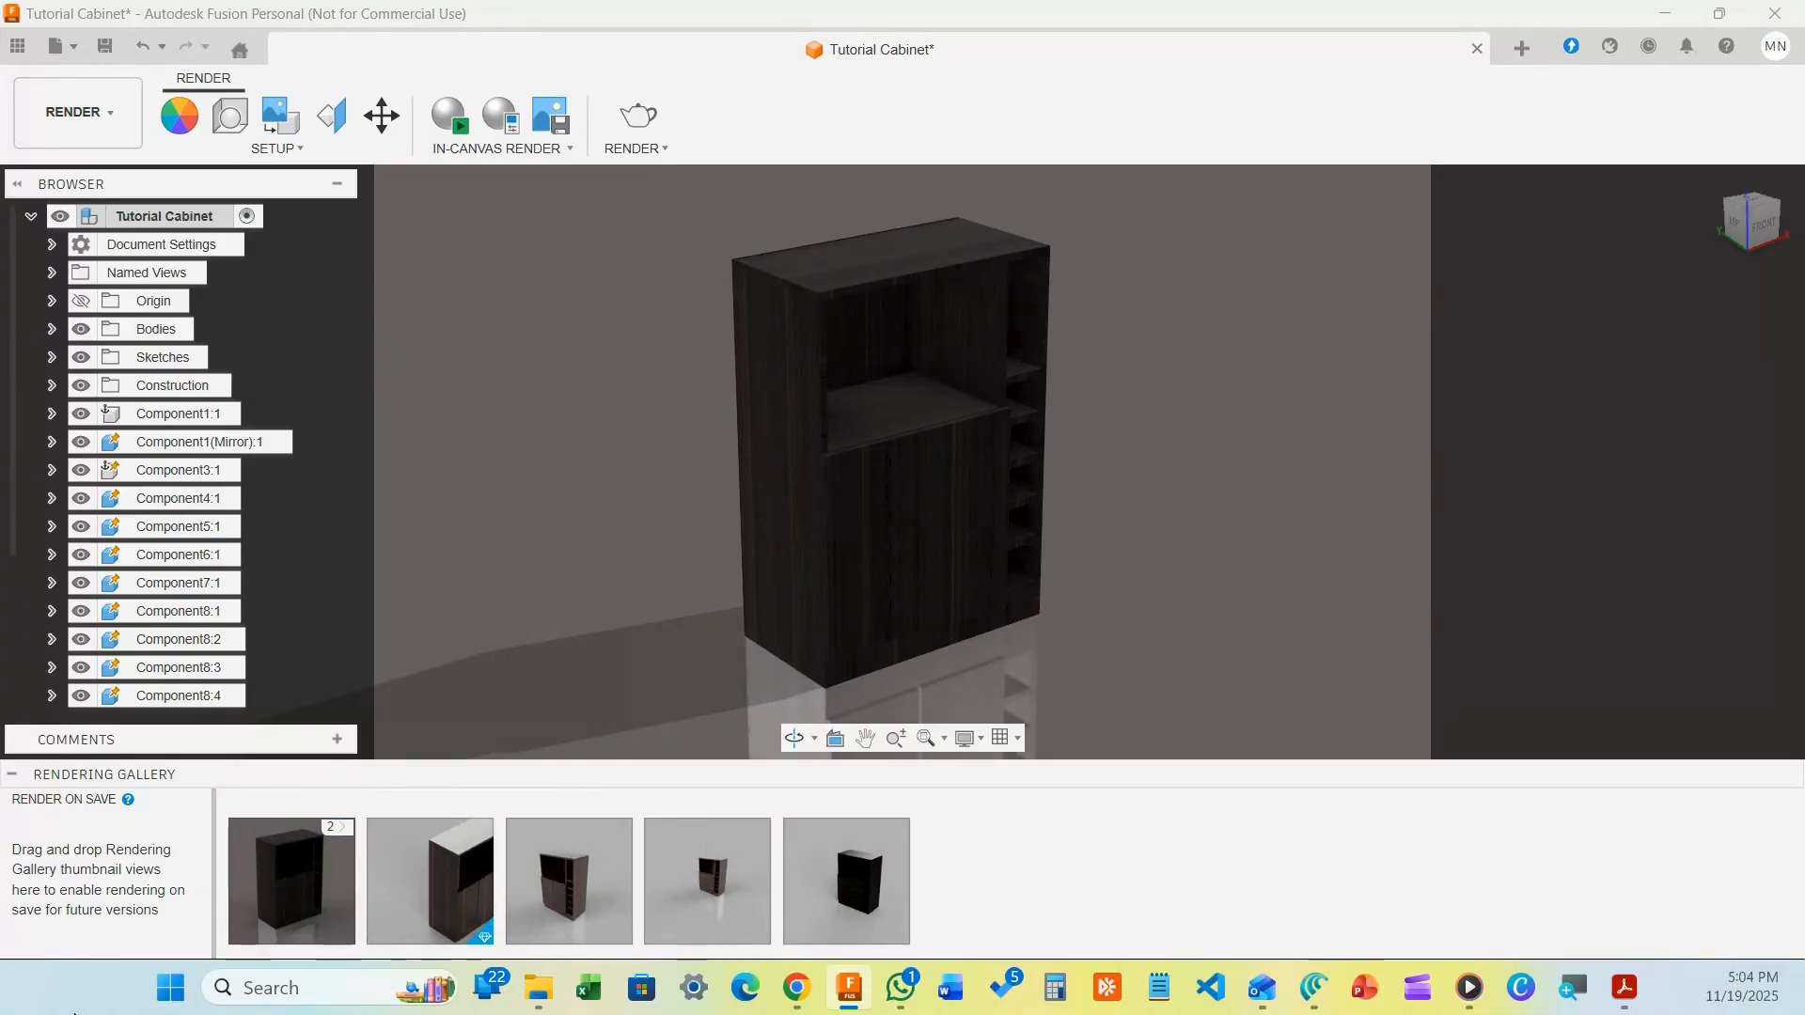
Open a render in the large viewer, page forward through all five, then back to the first
{"action": "left_click", "coordinate": [424, 873]}
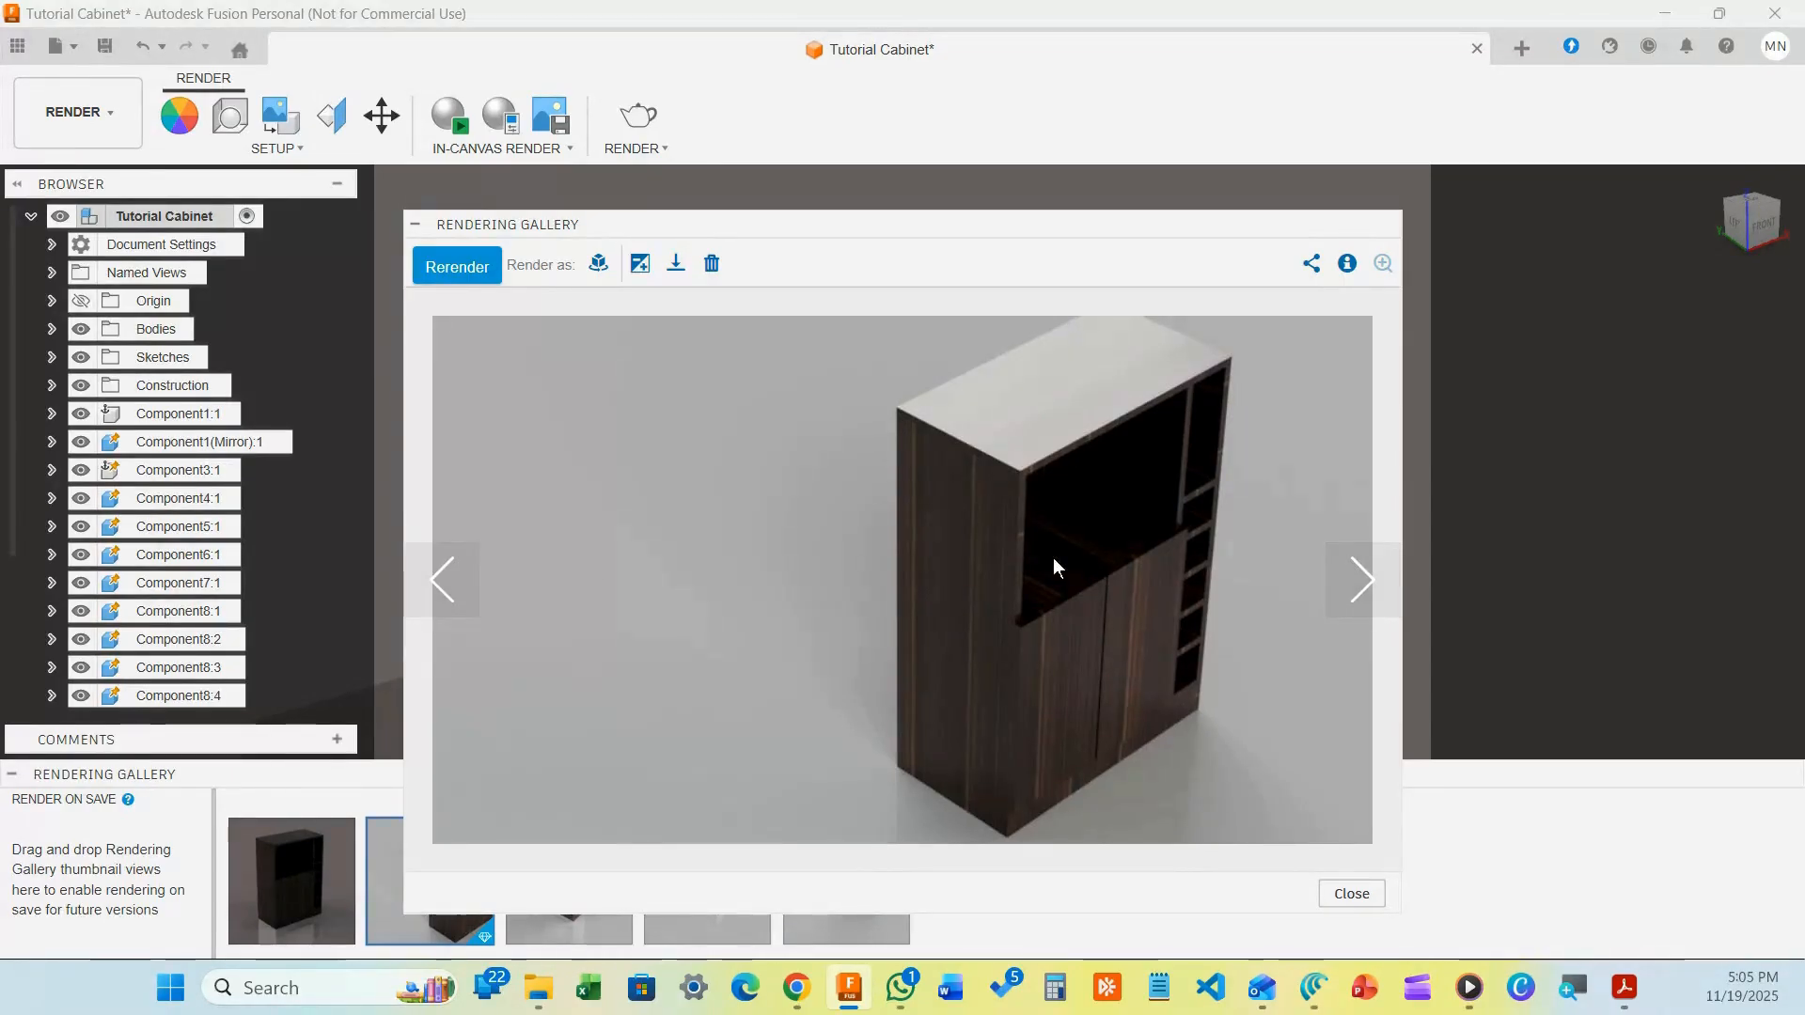
{"action": "left_click", "coordinate": [1370, 582]}
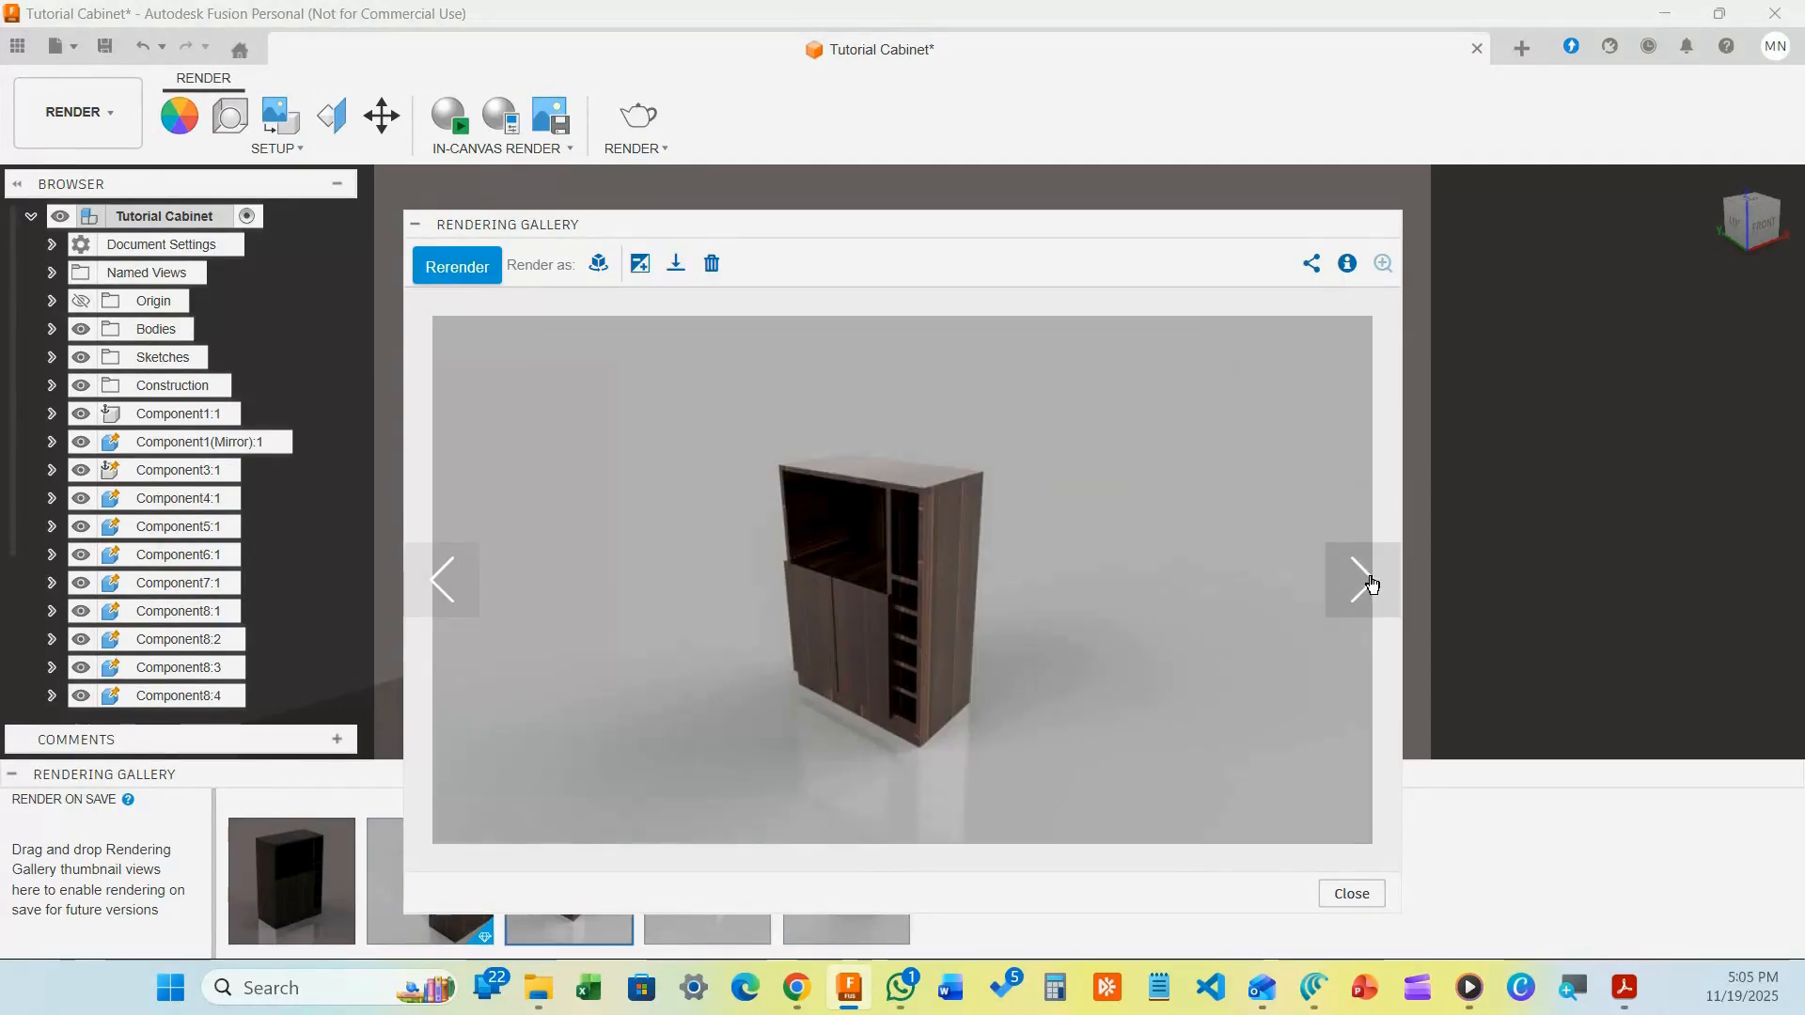
{"action": "left_click", "coordinate": [1342, 584]}
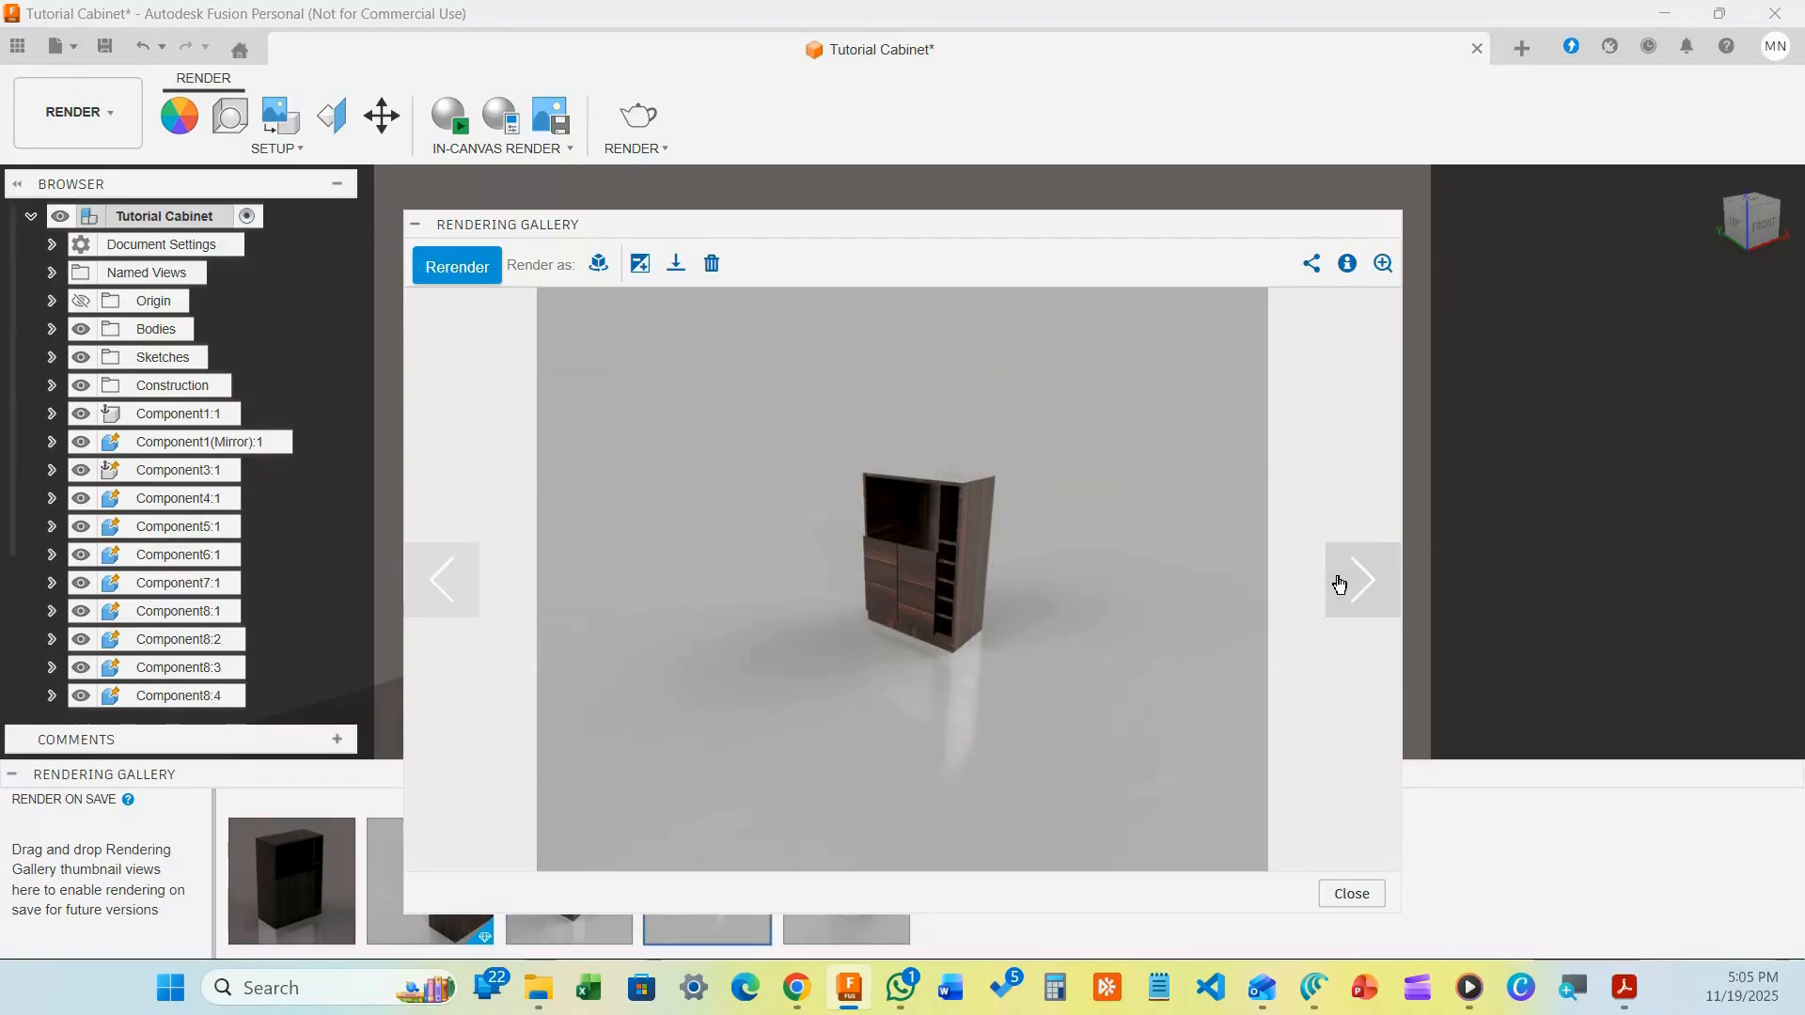
{"action": "left_click", "coordinate": [1338, 582]}
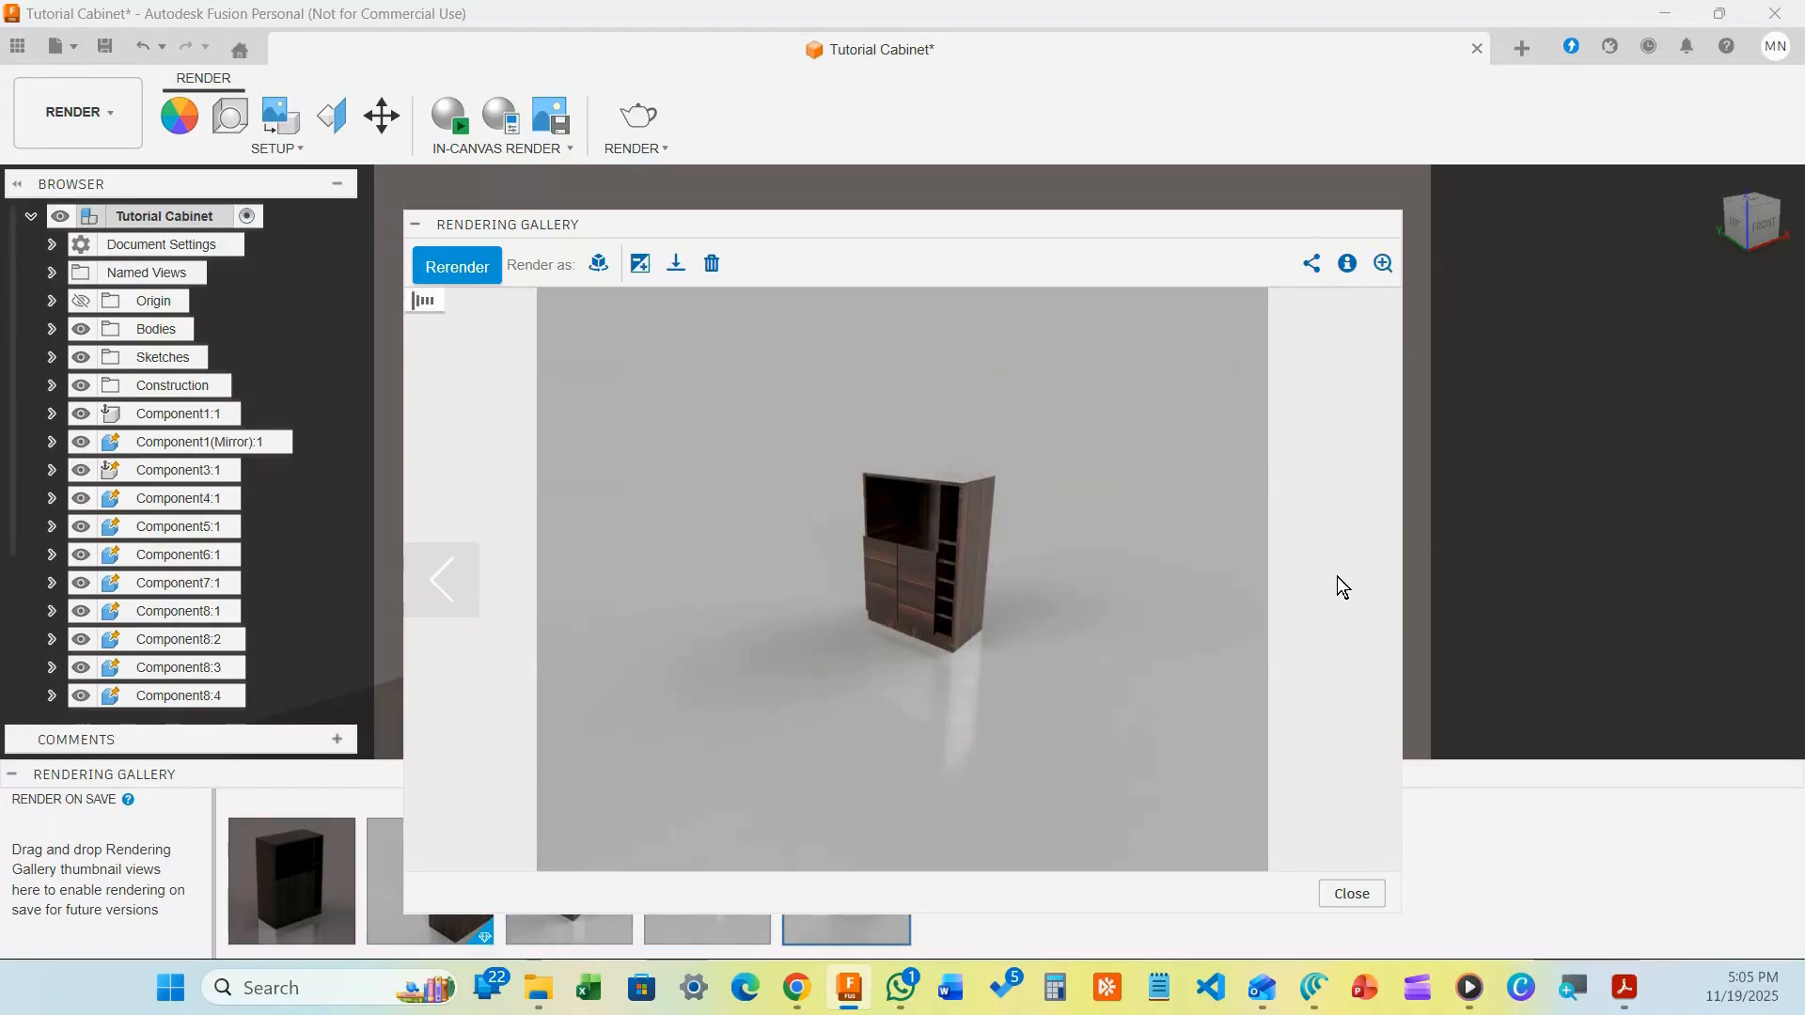
{"action": "left_click", "coordinate": [469, 571]}
{"action": "left_click", "coordinate": [455, 569]}
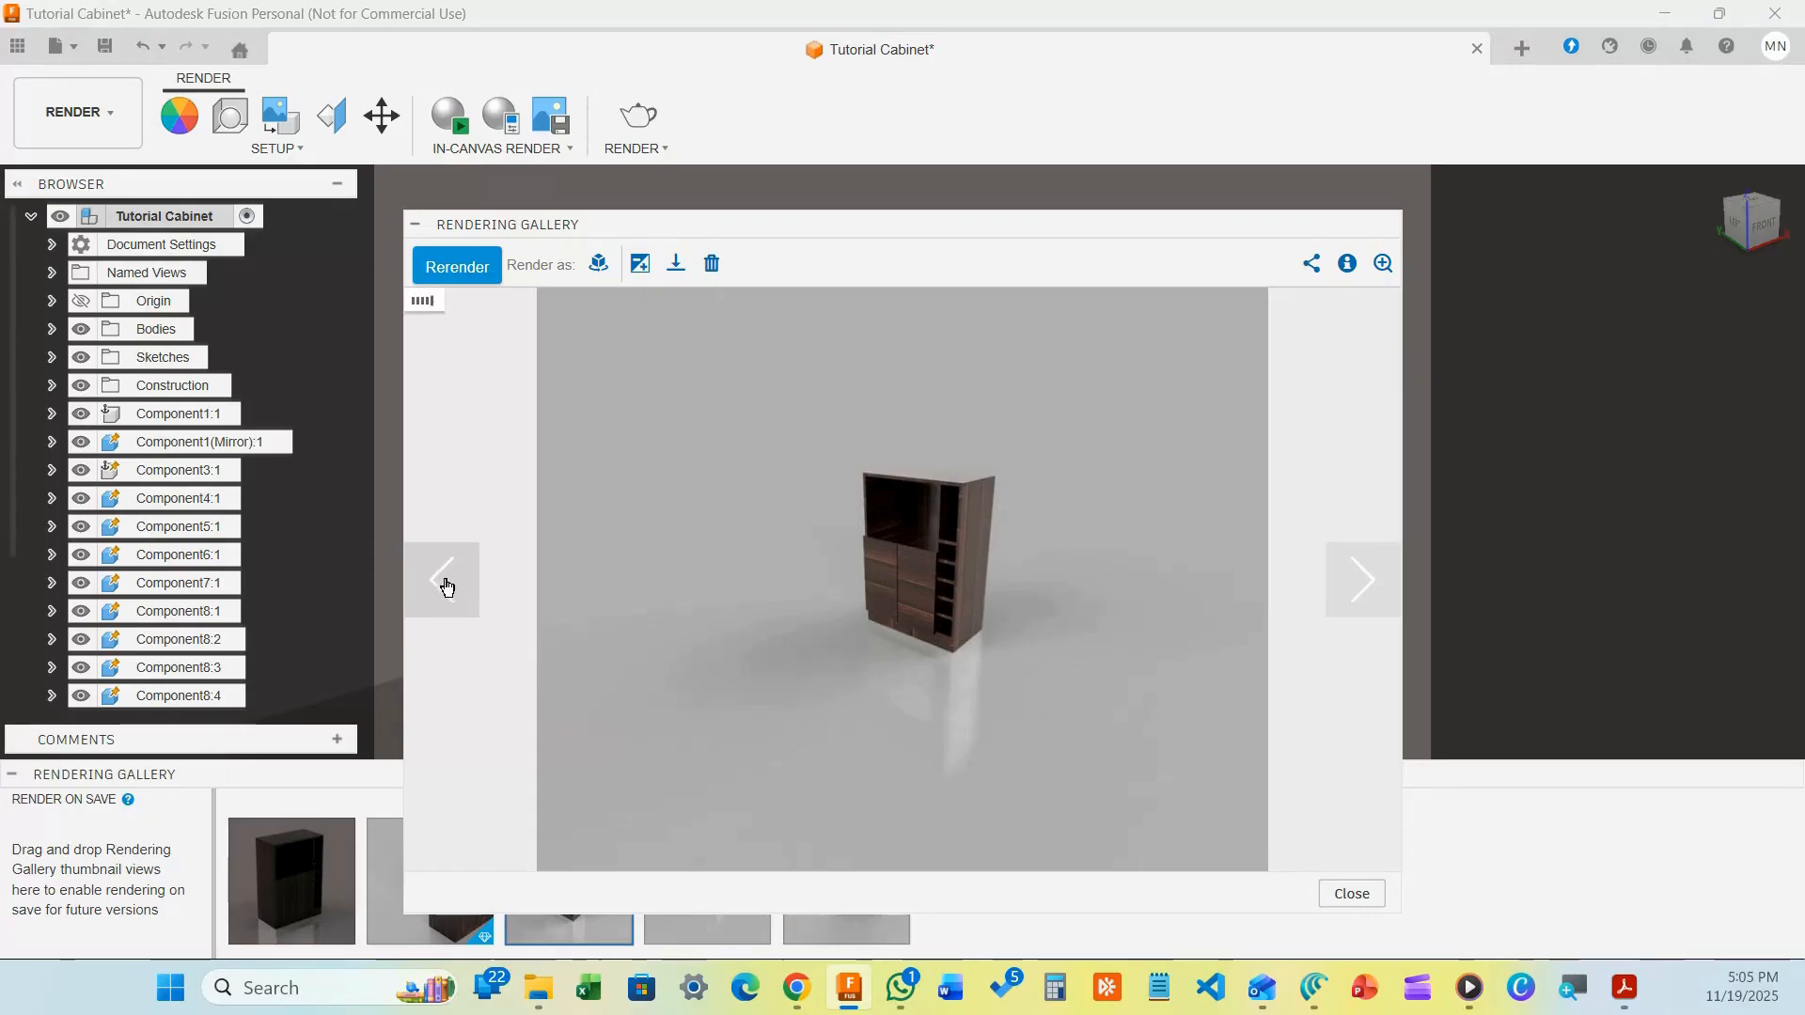
{"action": "left_click", "coordinate": [446, 585]}
{"action": "left_click", "coordinate": [442, 590]}
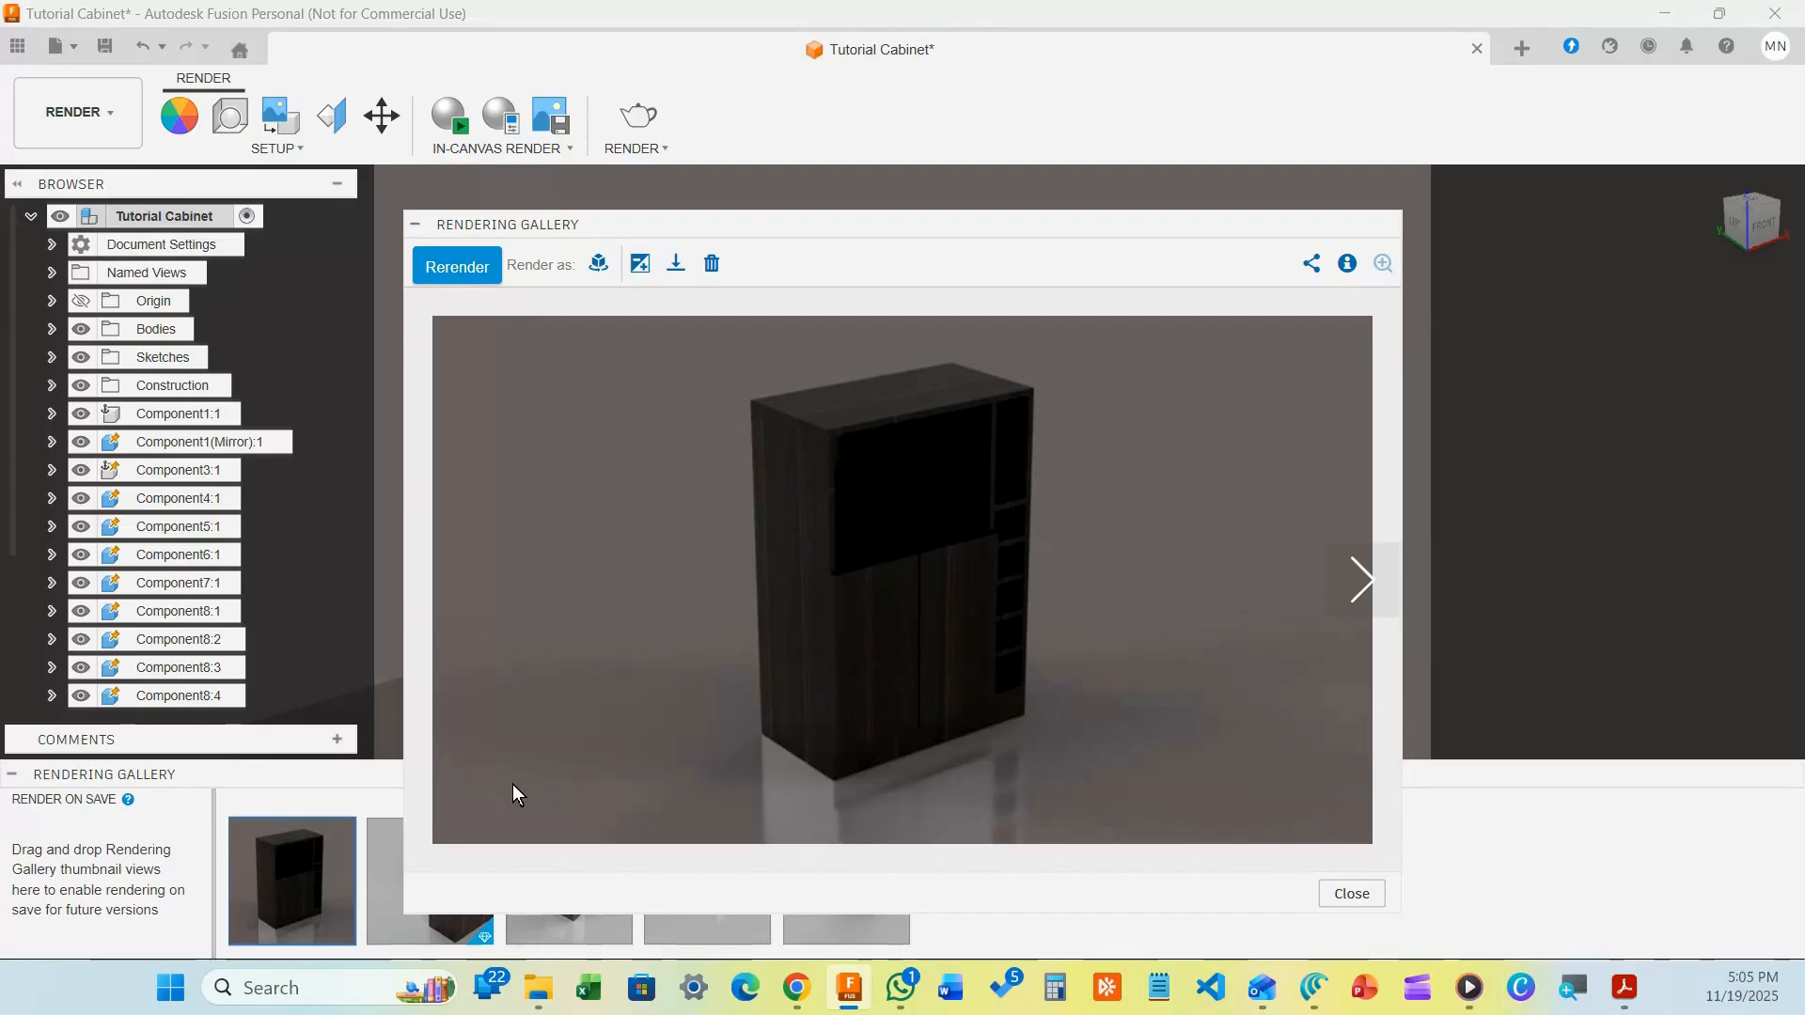
Export the newest render as PNG 'Tutorial Cabinet 11-19-25 2' into the Fusion Animation folder
{"action": "left_click", "coordinate": [676, 263]}
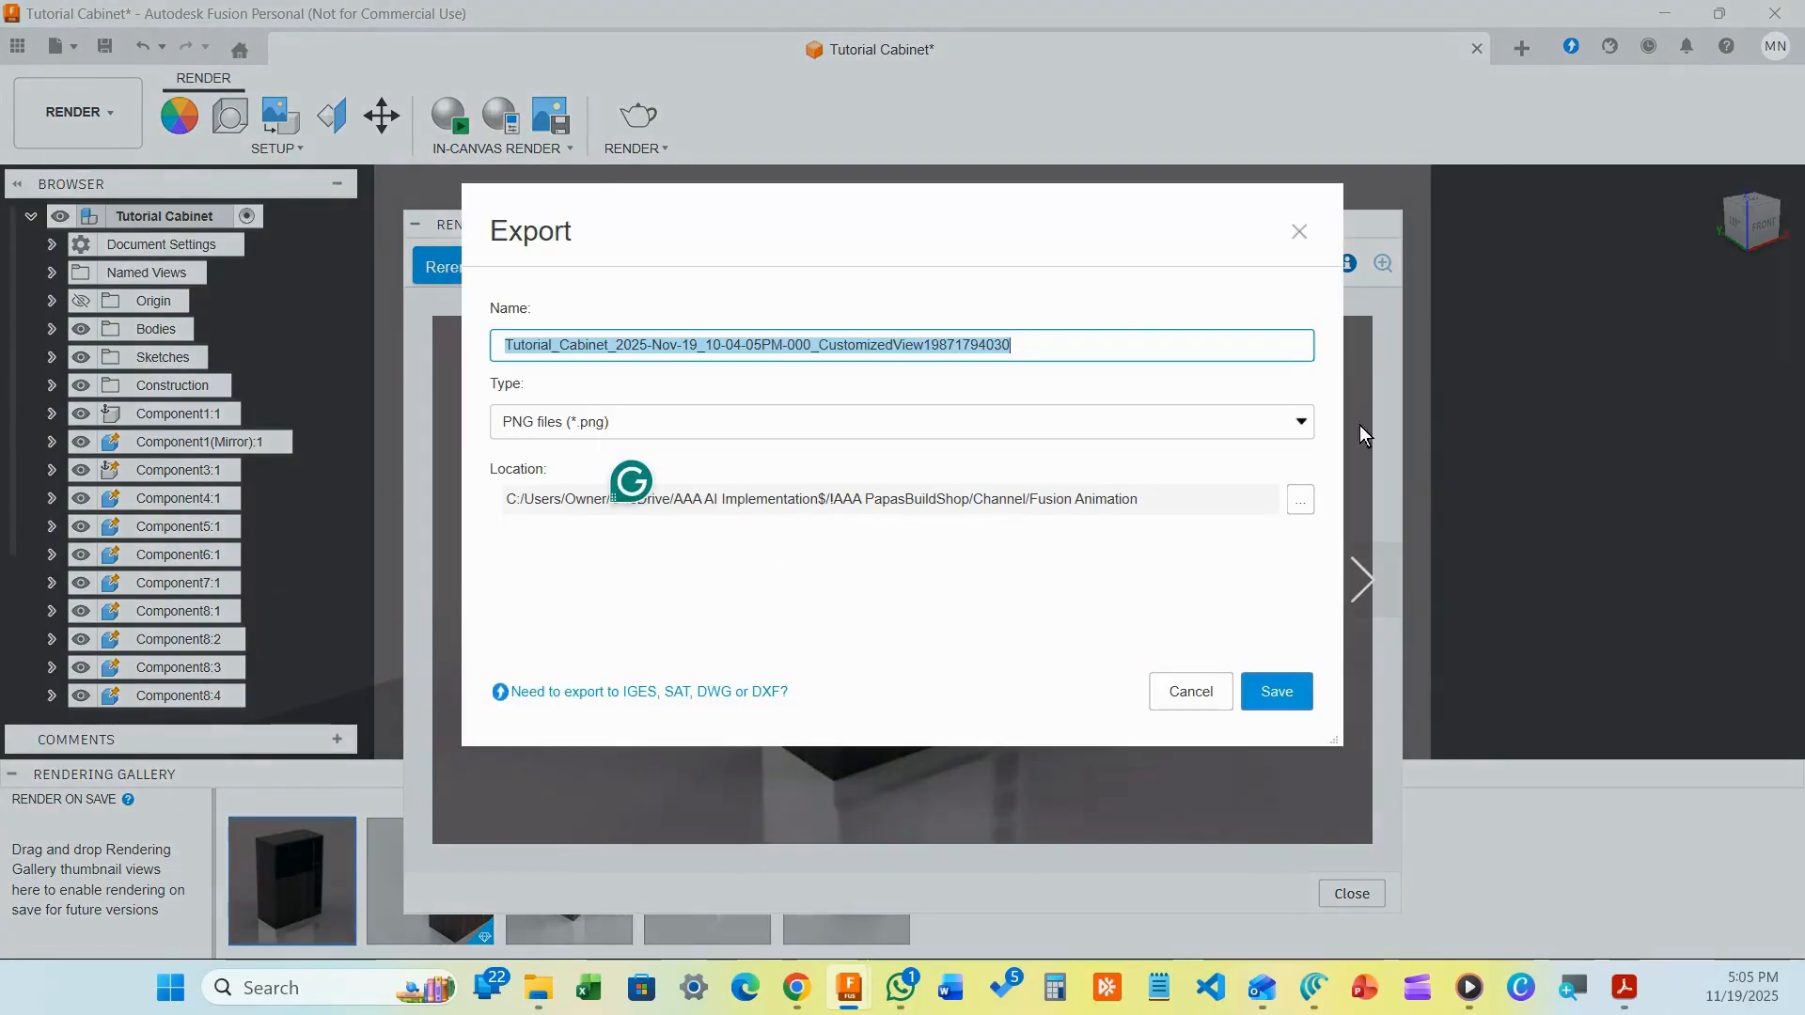
{"action": "left_click", "coordinate": [1300, 499]}
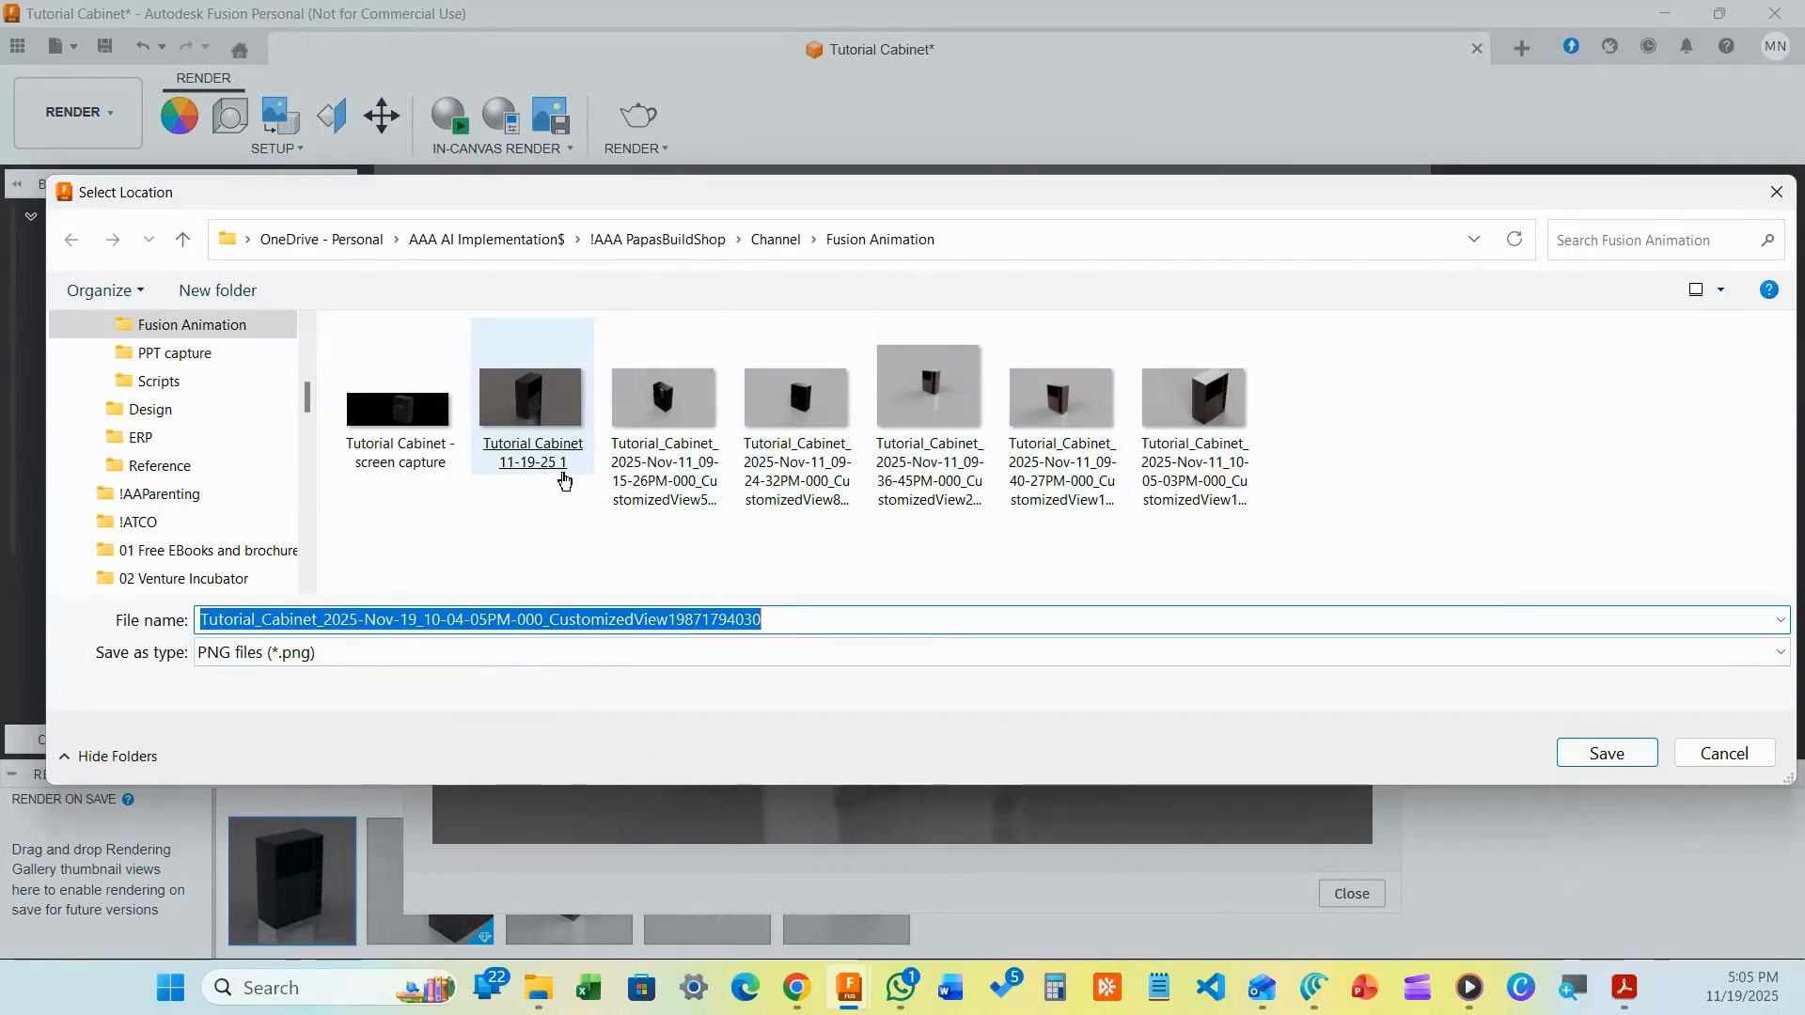
{"action": "left_click", "coordinate": [532, 512]}
{"action": "left_click", "coordinate": [541, 443]}
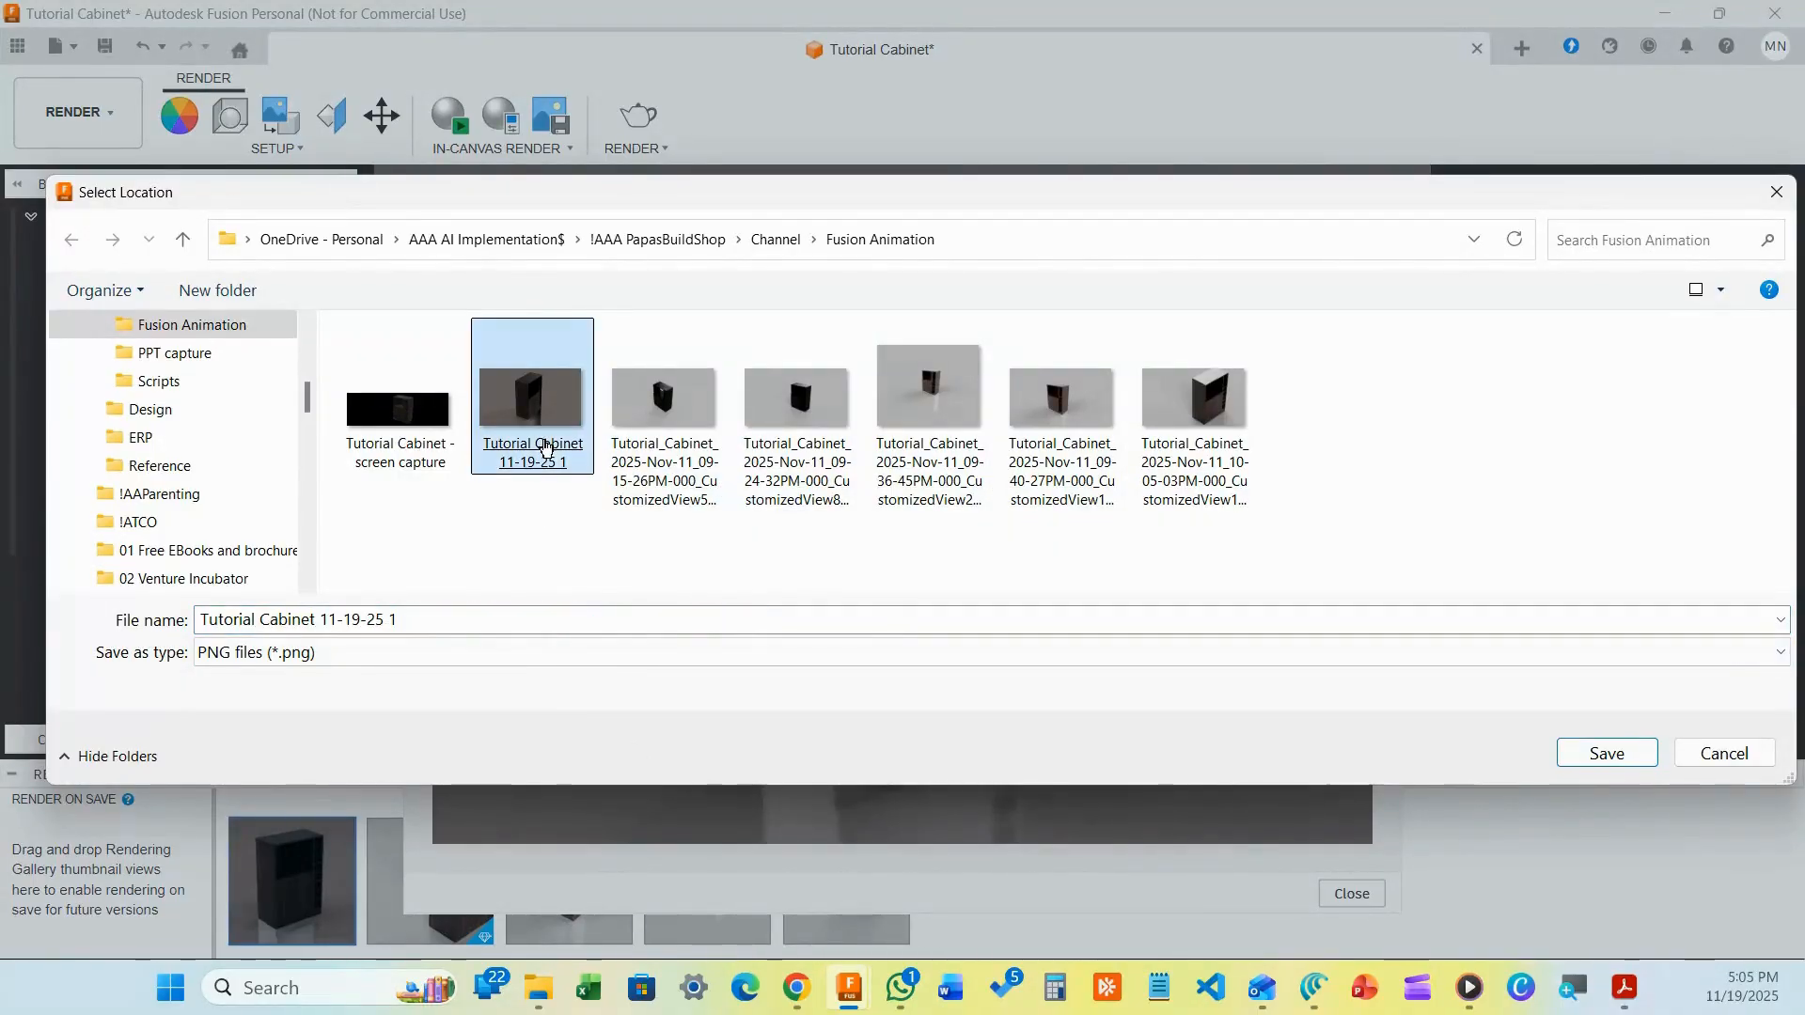
{"action": "left_click", "coordinate": [454, 626]}
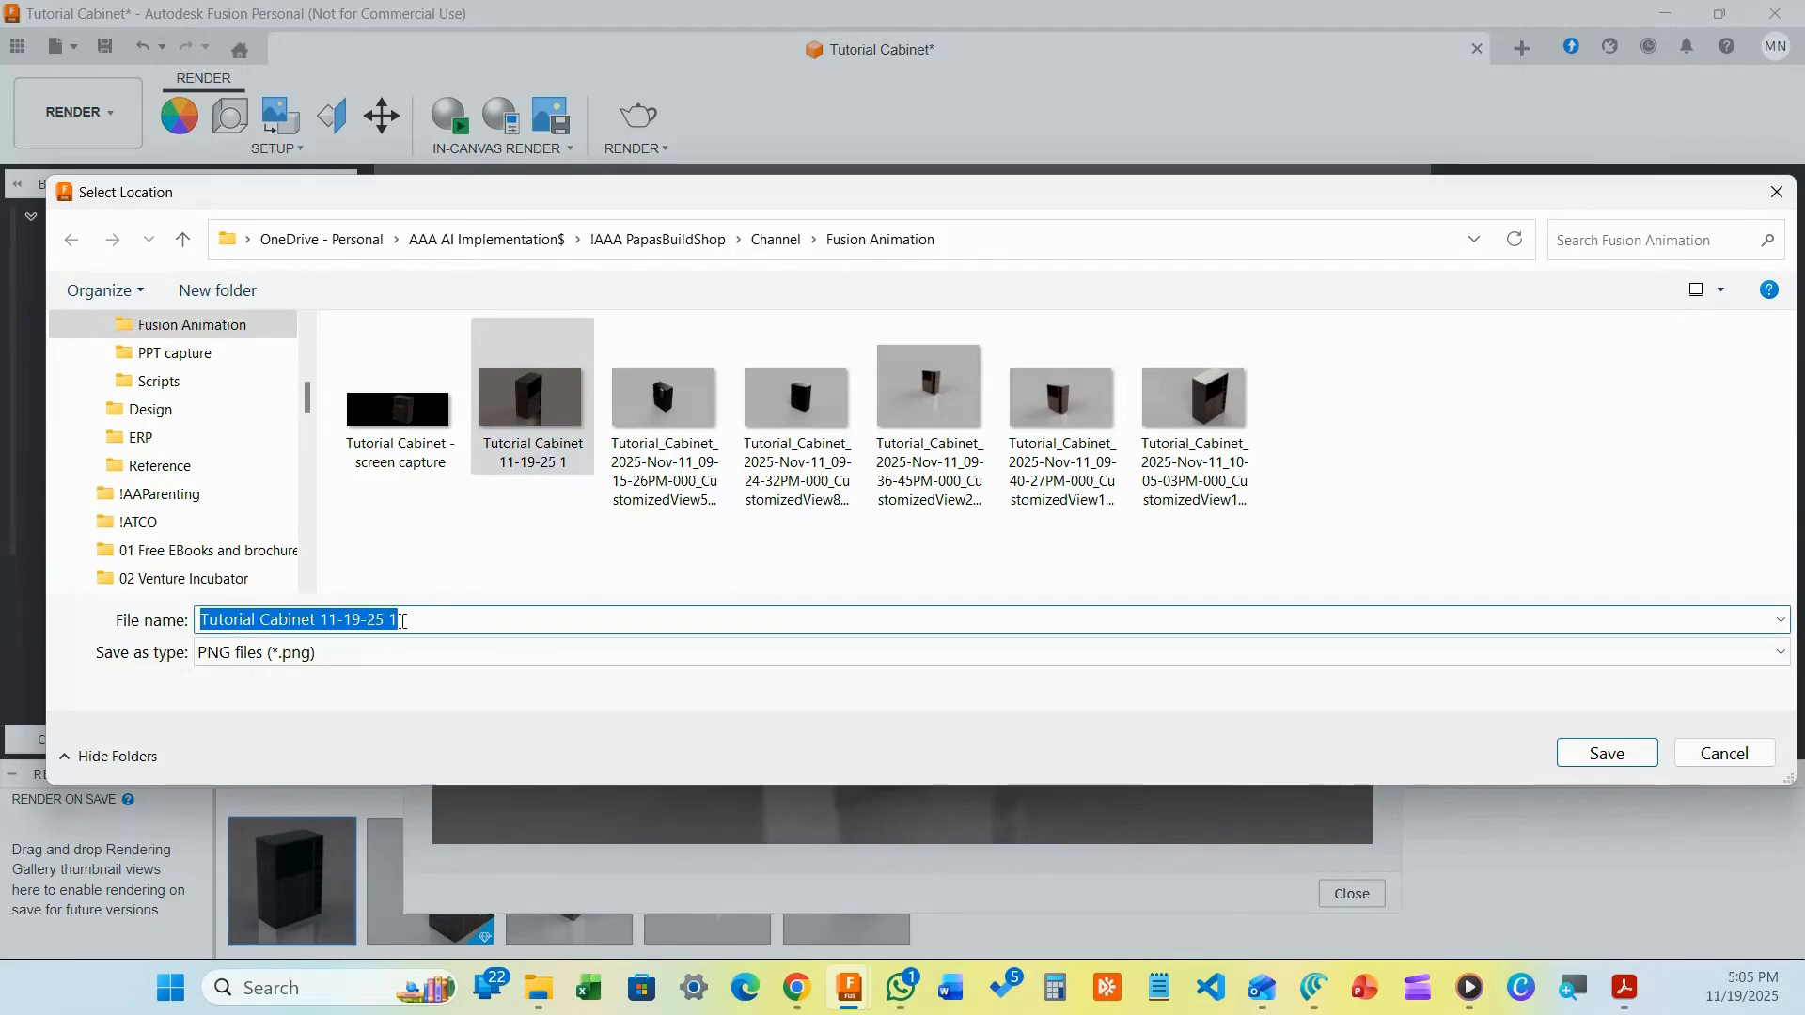
{"action": "left_click", "coordinate": [399, 612]}
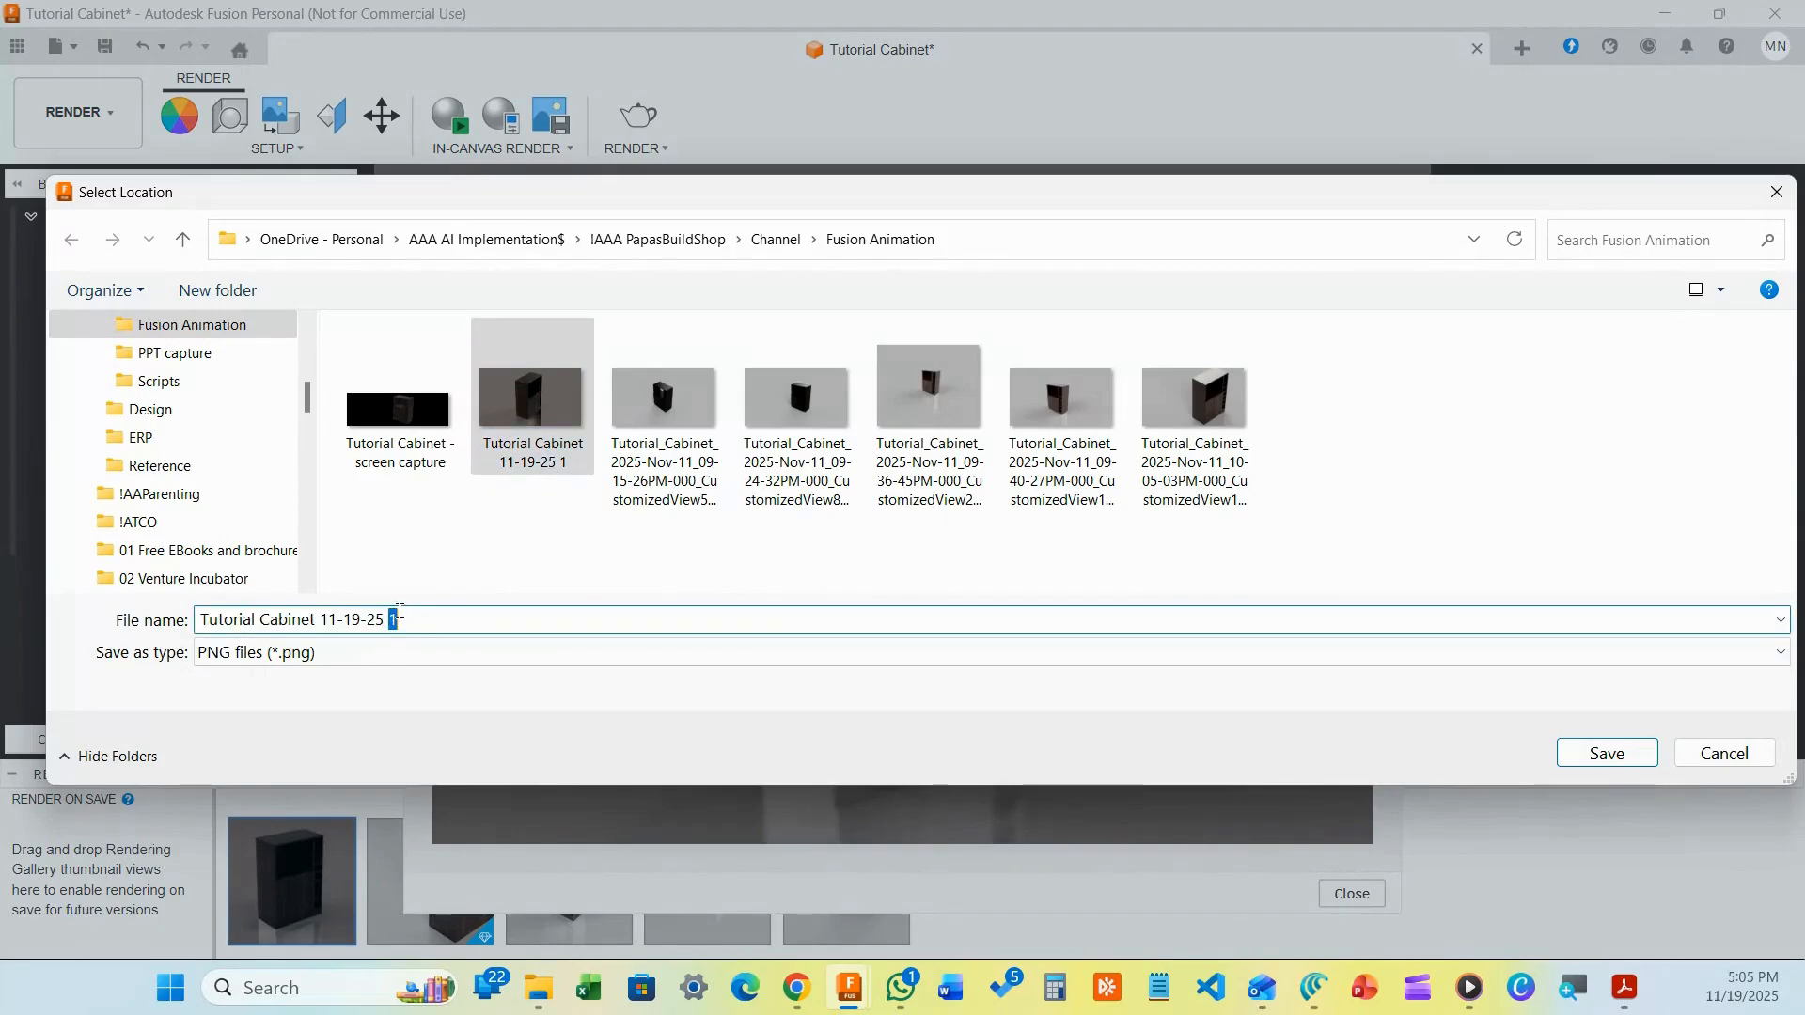
{"action": "type", "text": "2"}
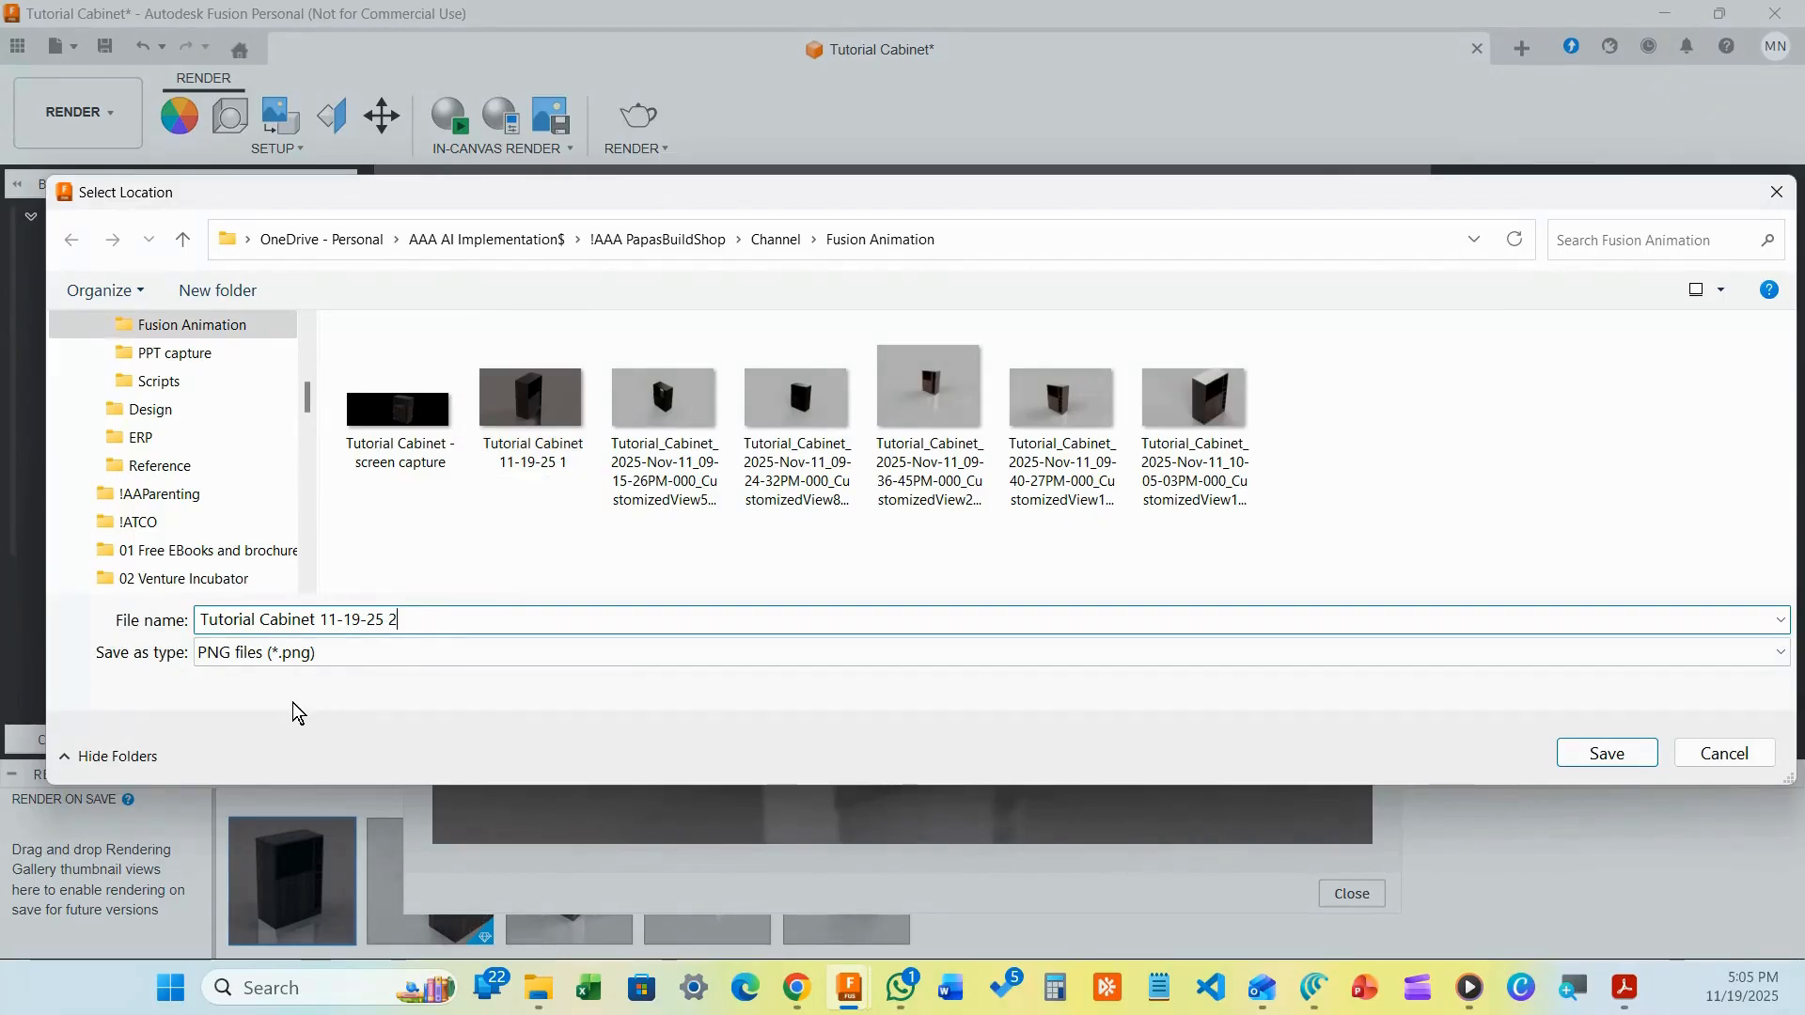
{"action": "left_click", "coordinate": [1583, 756]}
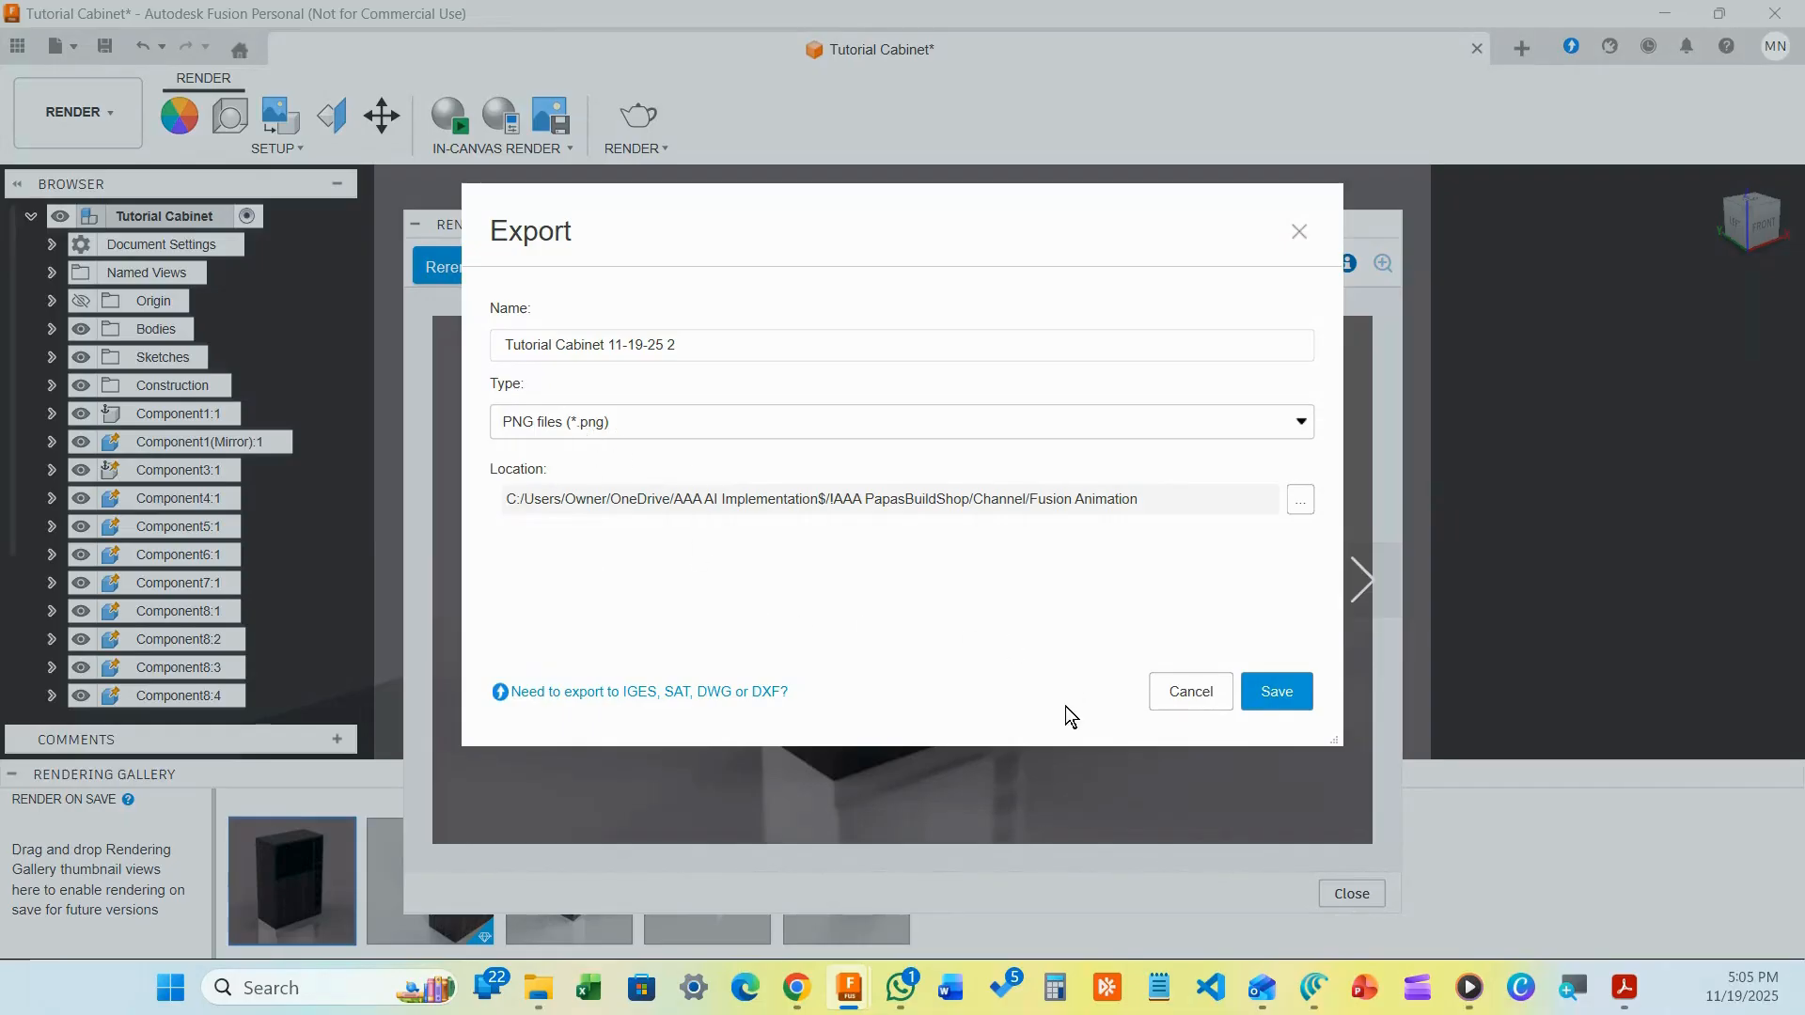
{"action": "left_click", "coordinate": [1271, 691]}
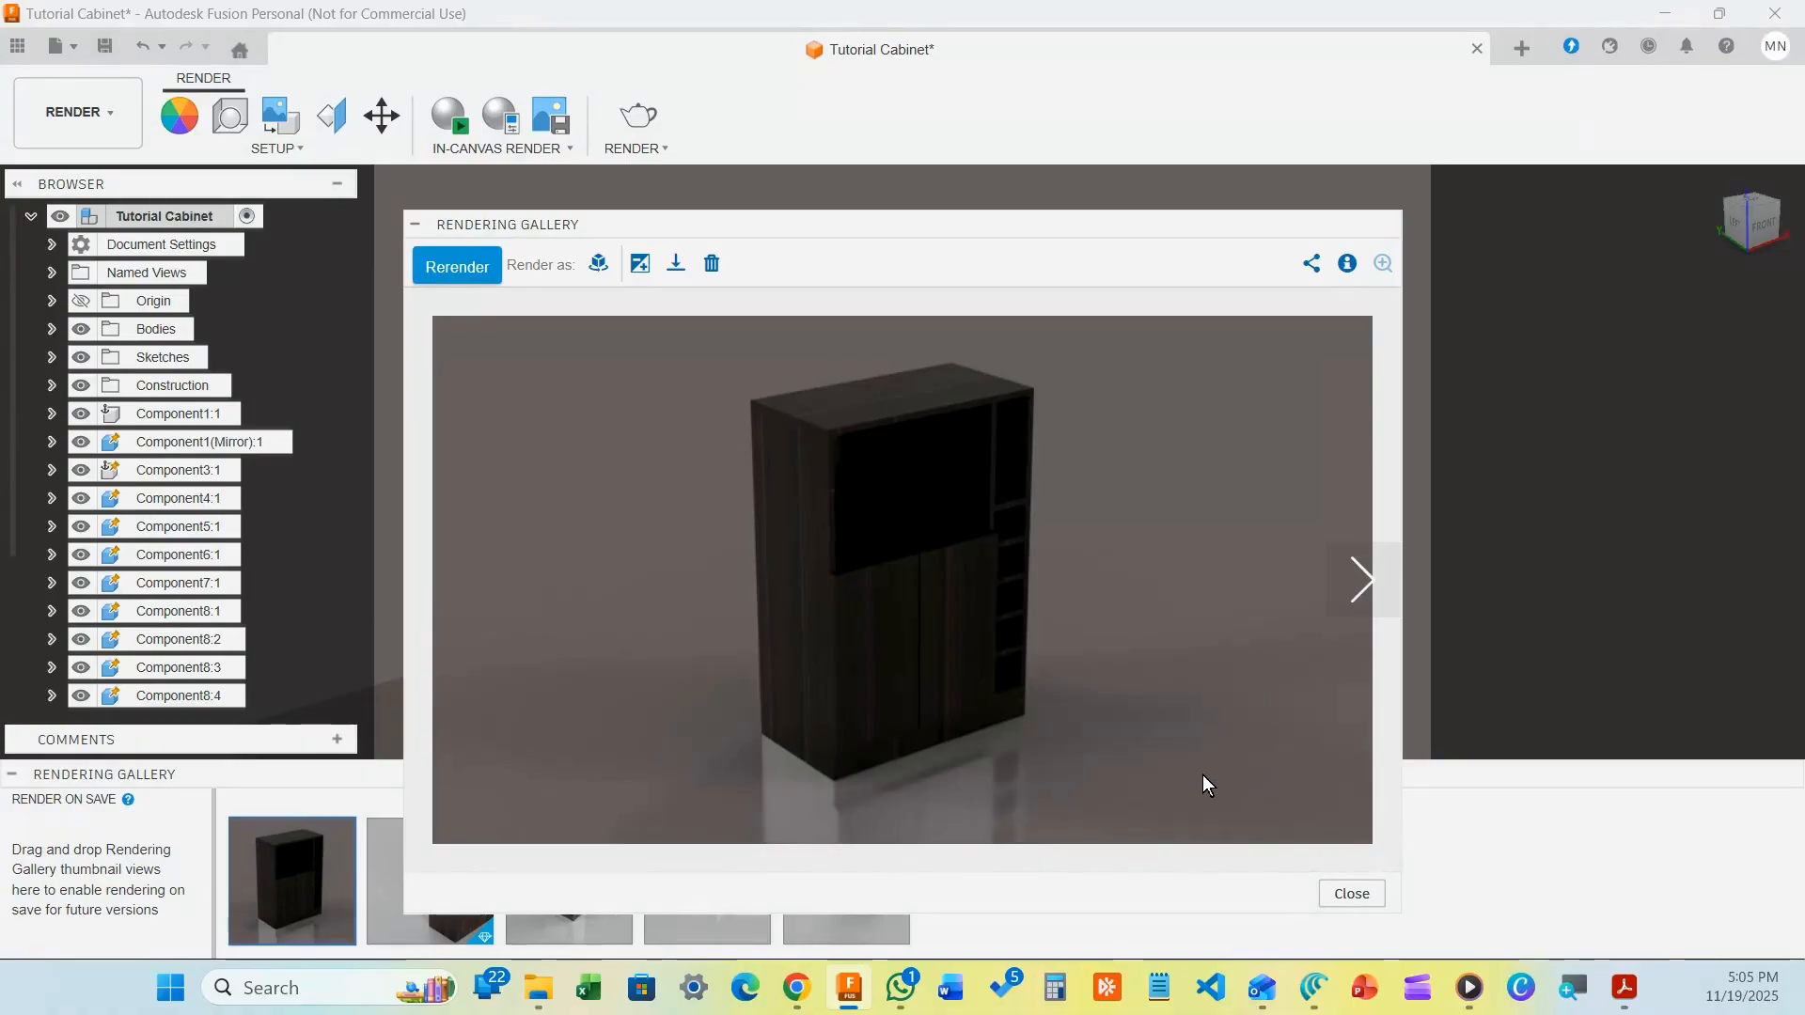
{"action": "mouse_move", "coordinate": [537, 1002]}
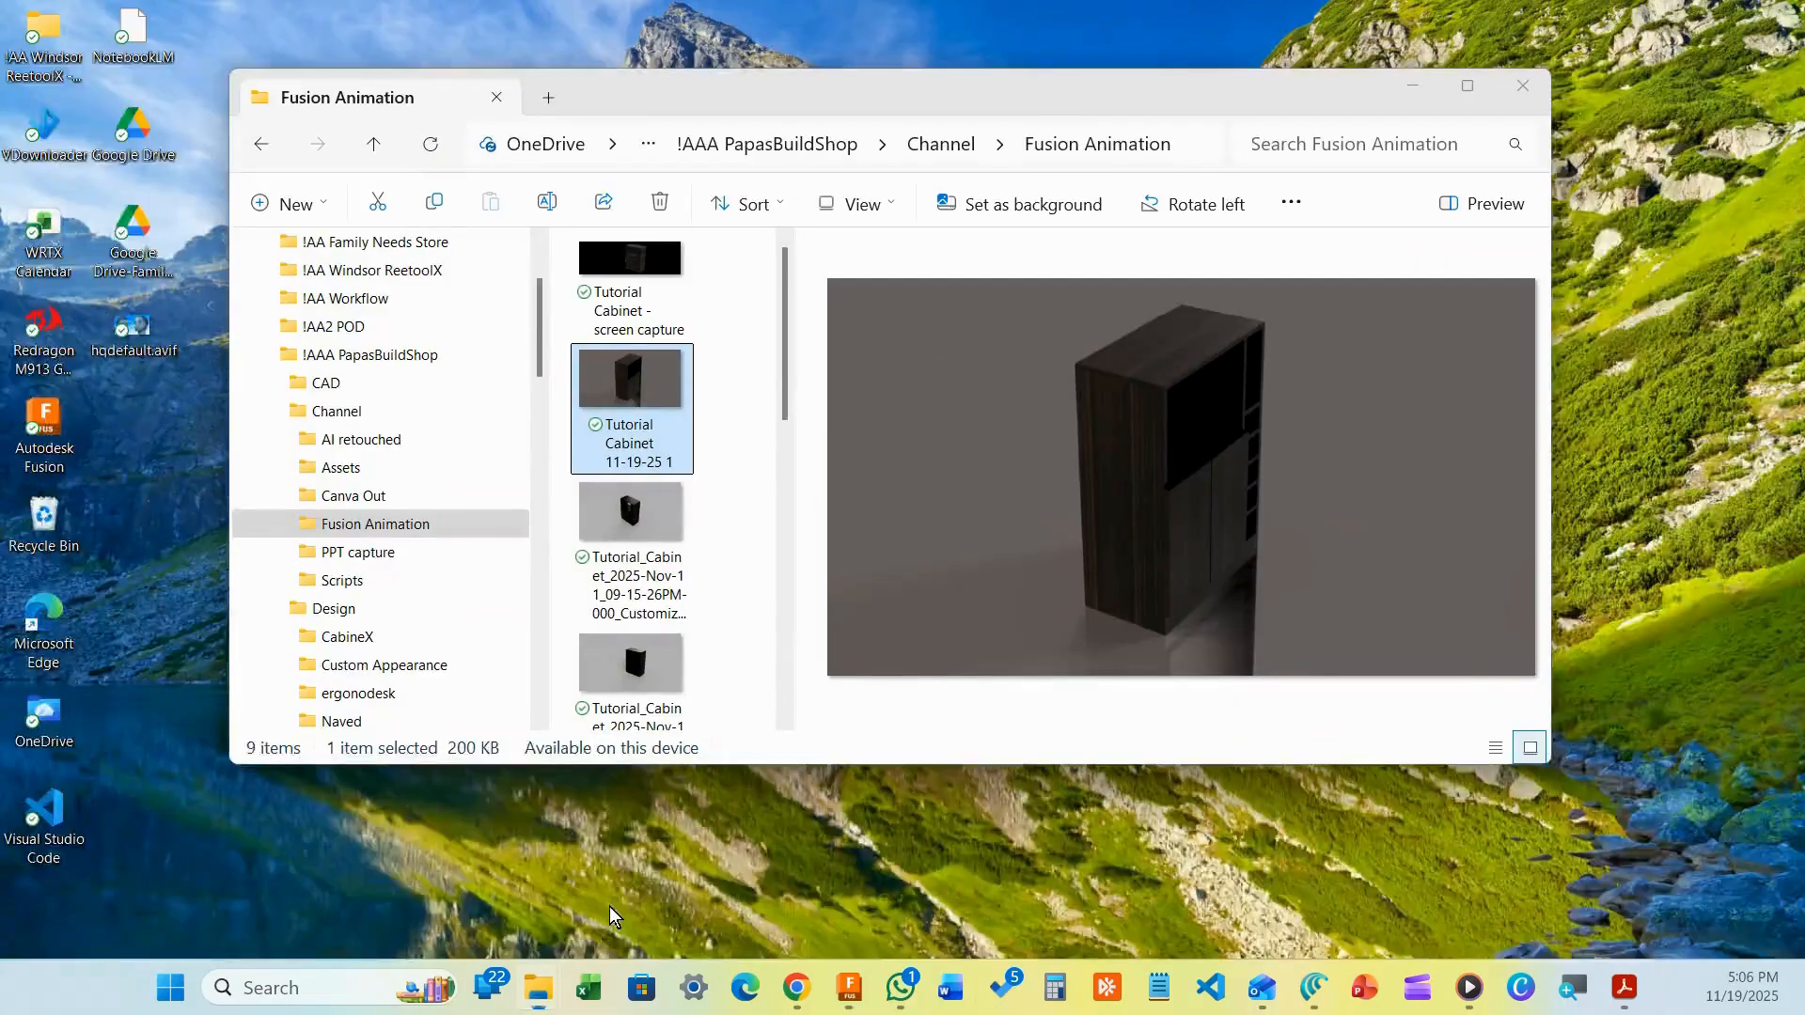
{"action": "left_click", "coordinate": [611, 907]}
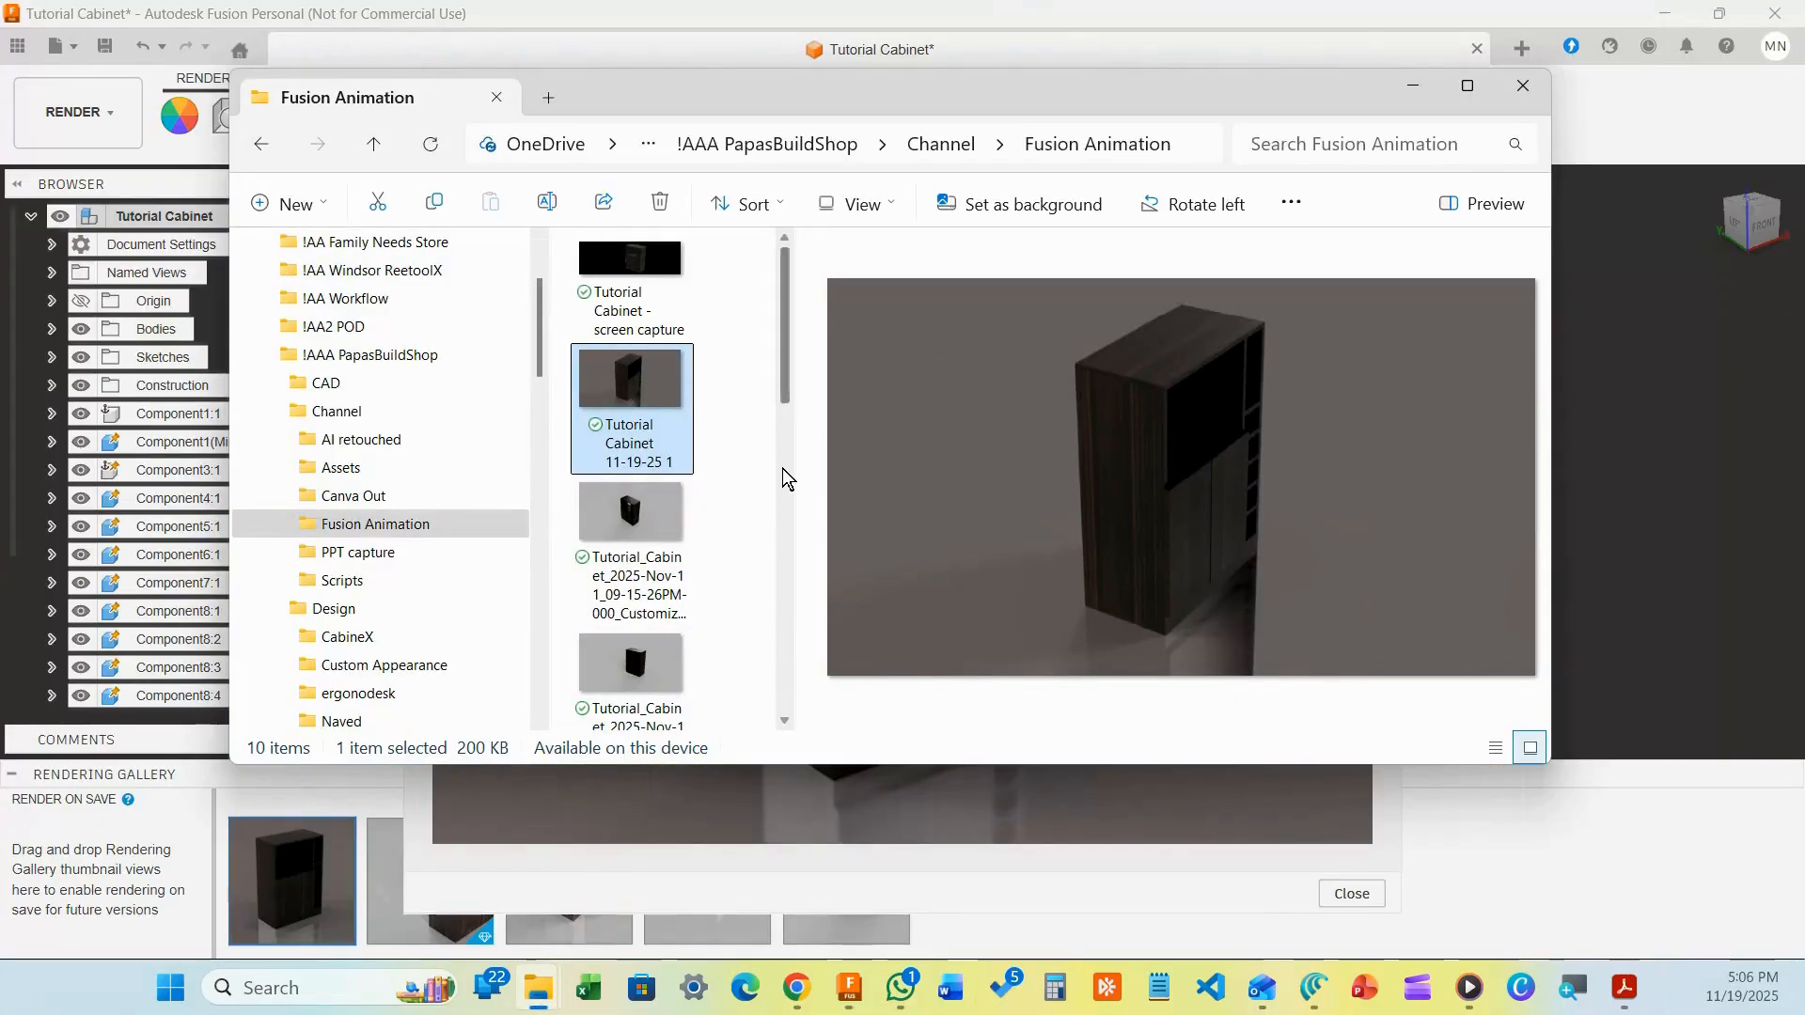
{"action": "scroll", "coordinate": [762, 489], "scroll_direction": "down", "scroll_amount": 6}
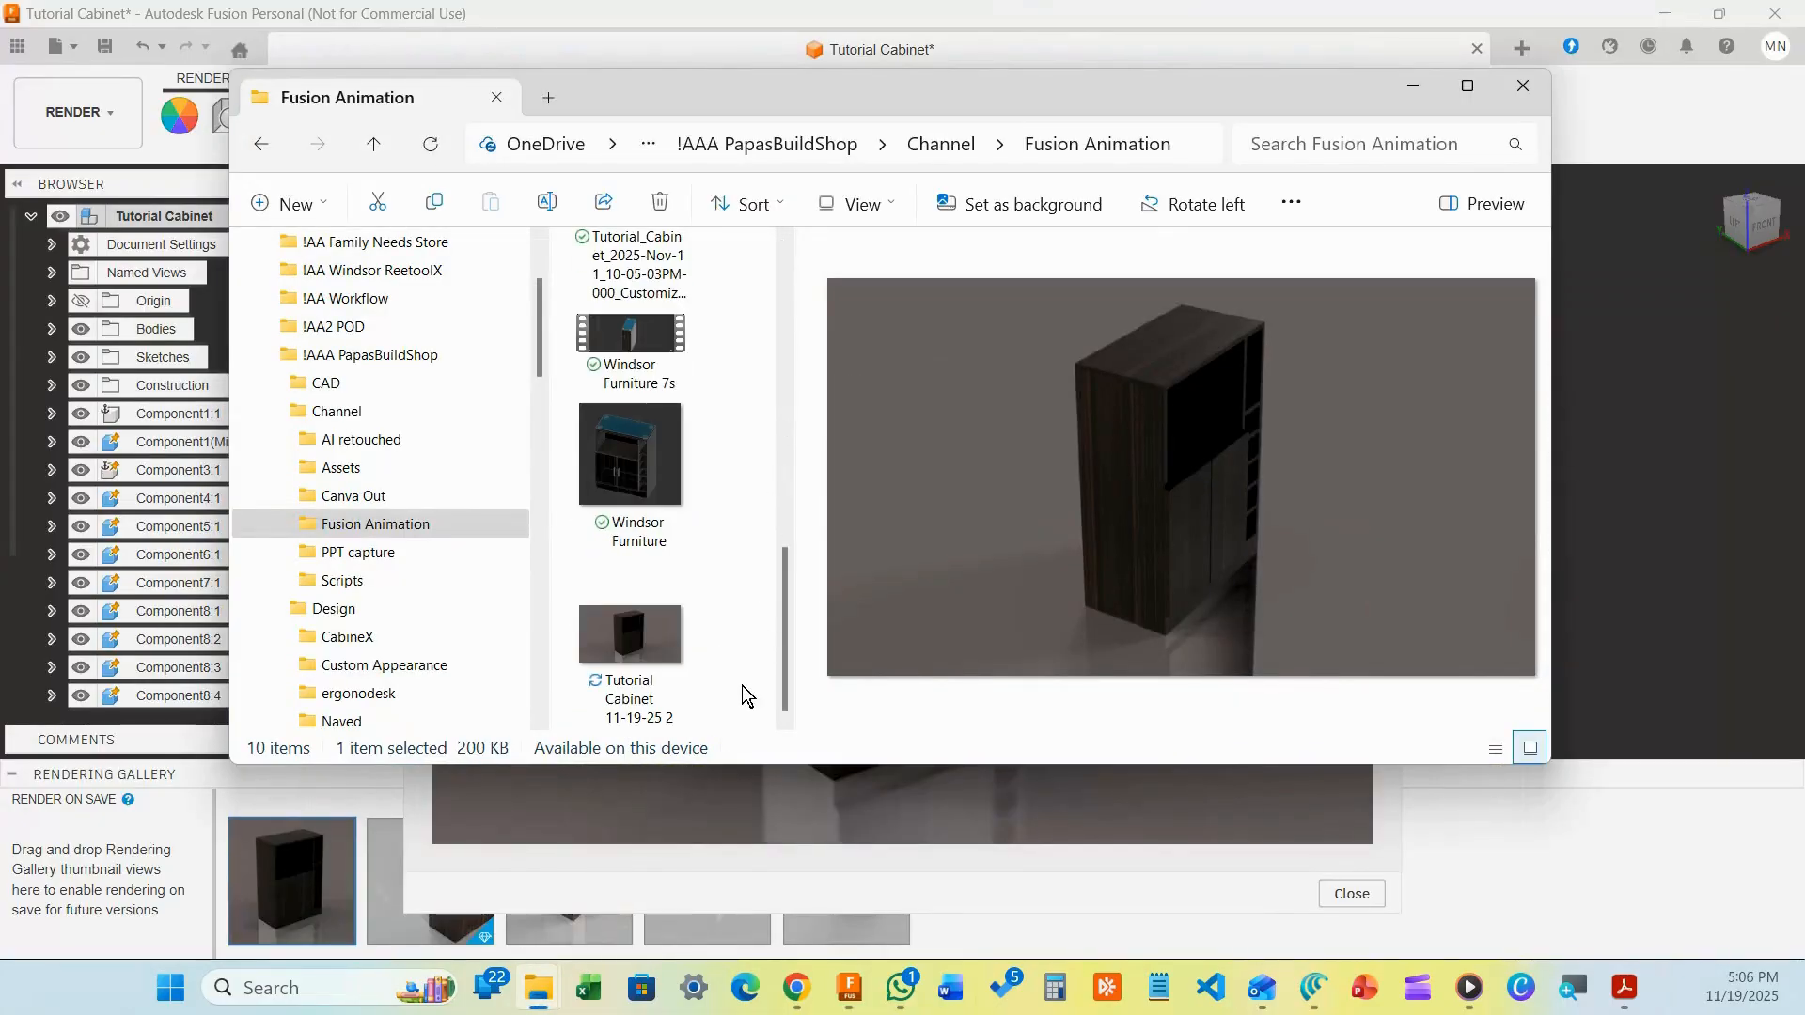
{"action": "left_click", "coordinate": [677, 697]}
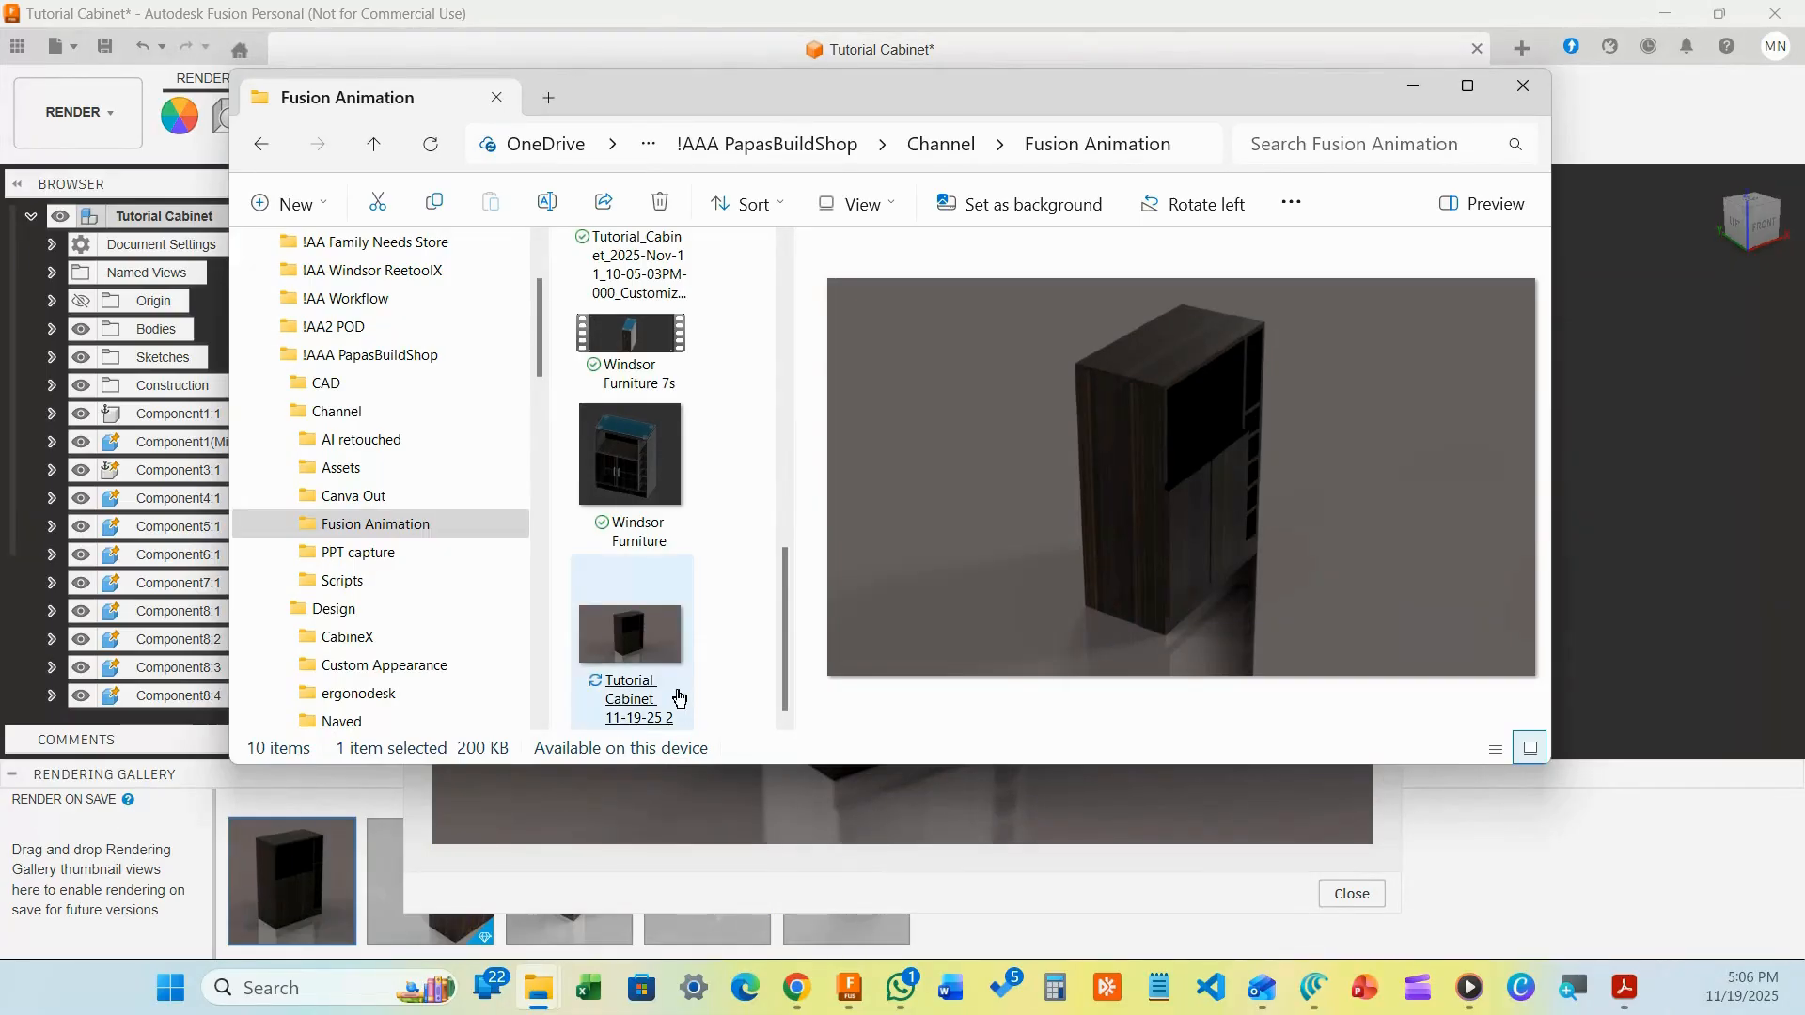
{"action": "left_click", "coordinate": [1413, 85]}
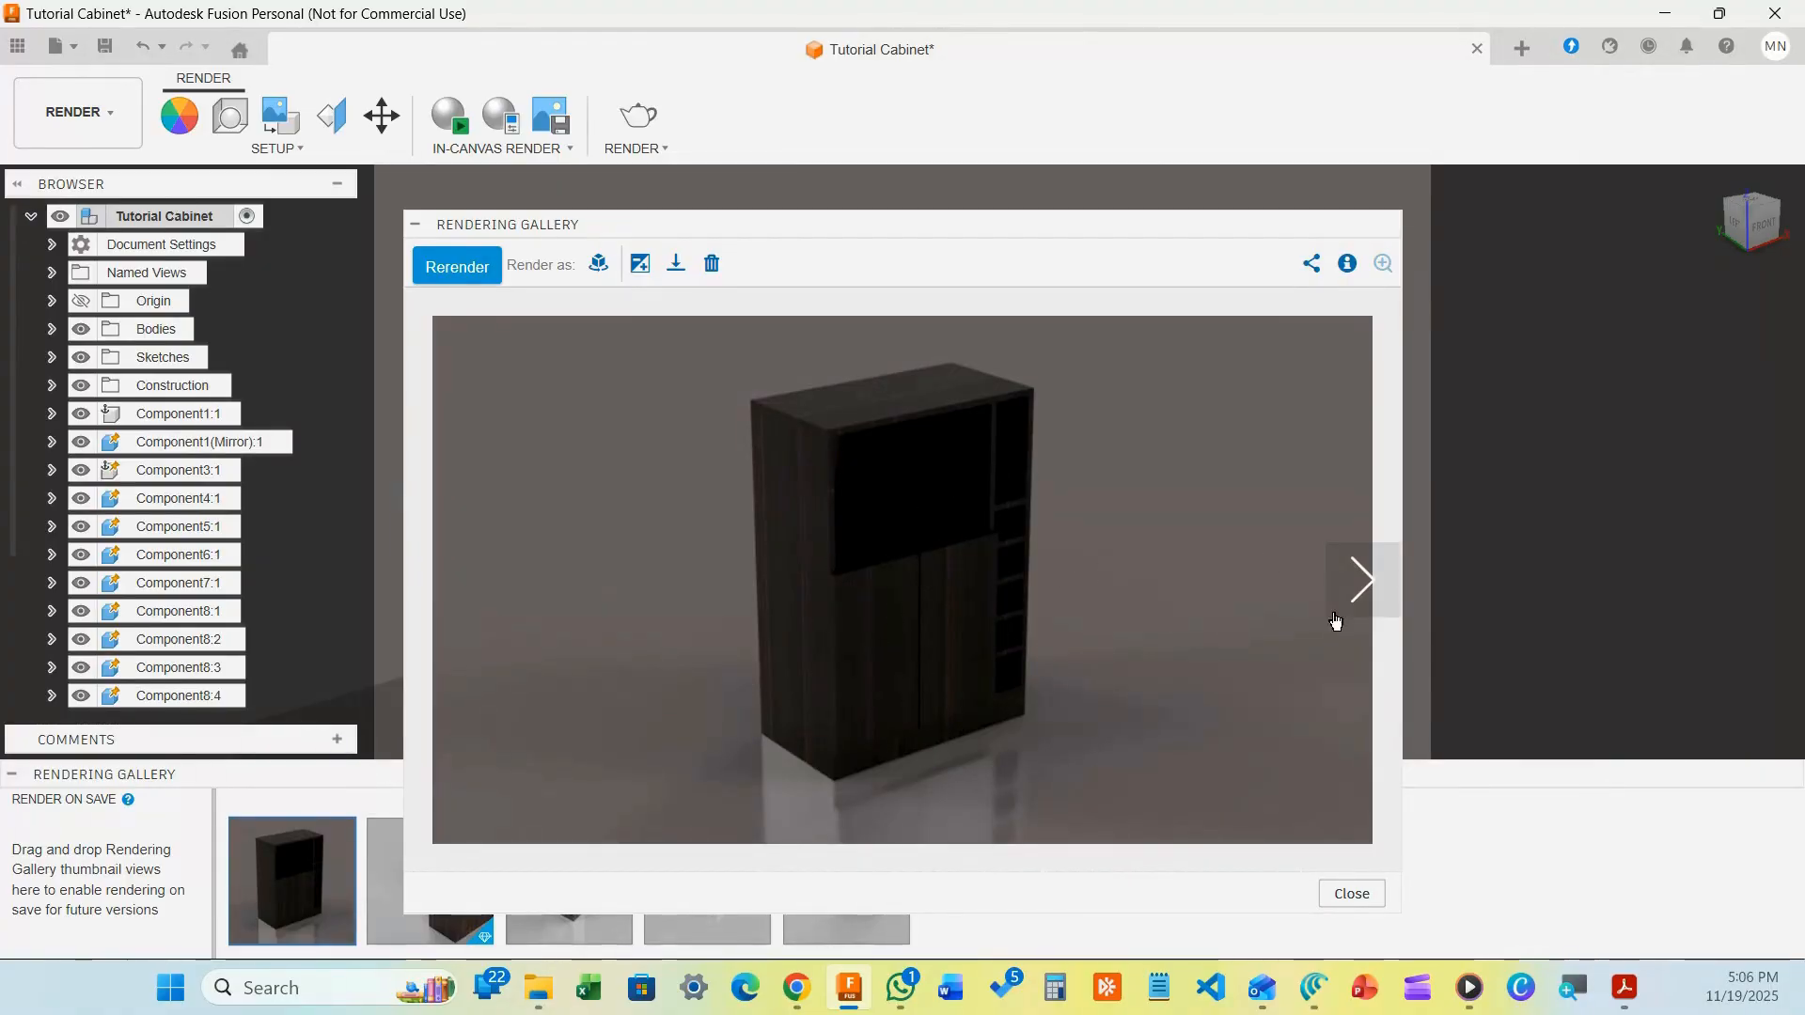
Page forward to the last dark cabinet render, then step back one rendering
{"action": "left_click", "coordinate": [1361, 581]}
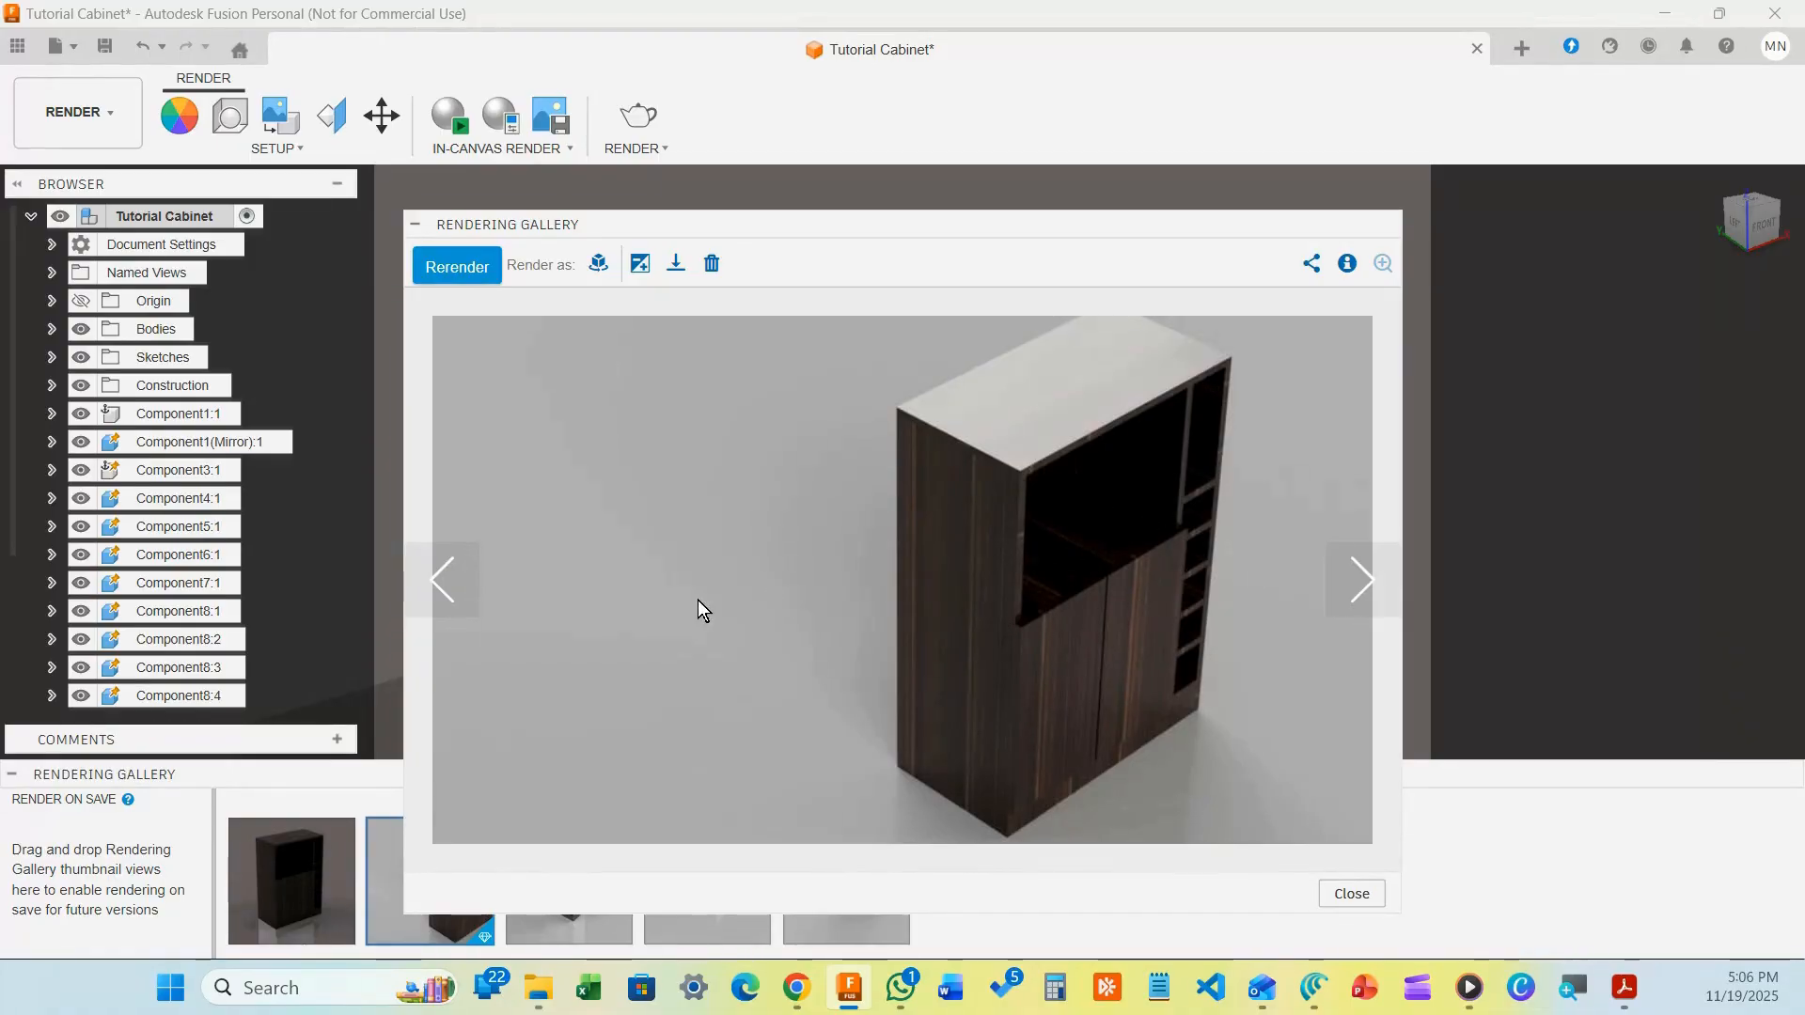
{"action": "left_click", "coordinate": [1344, 595]}
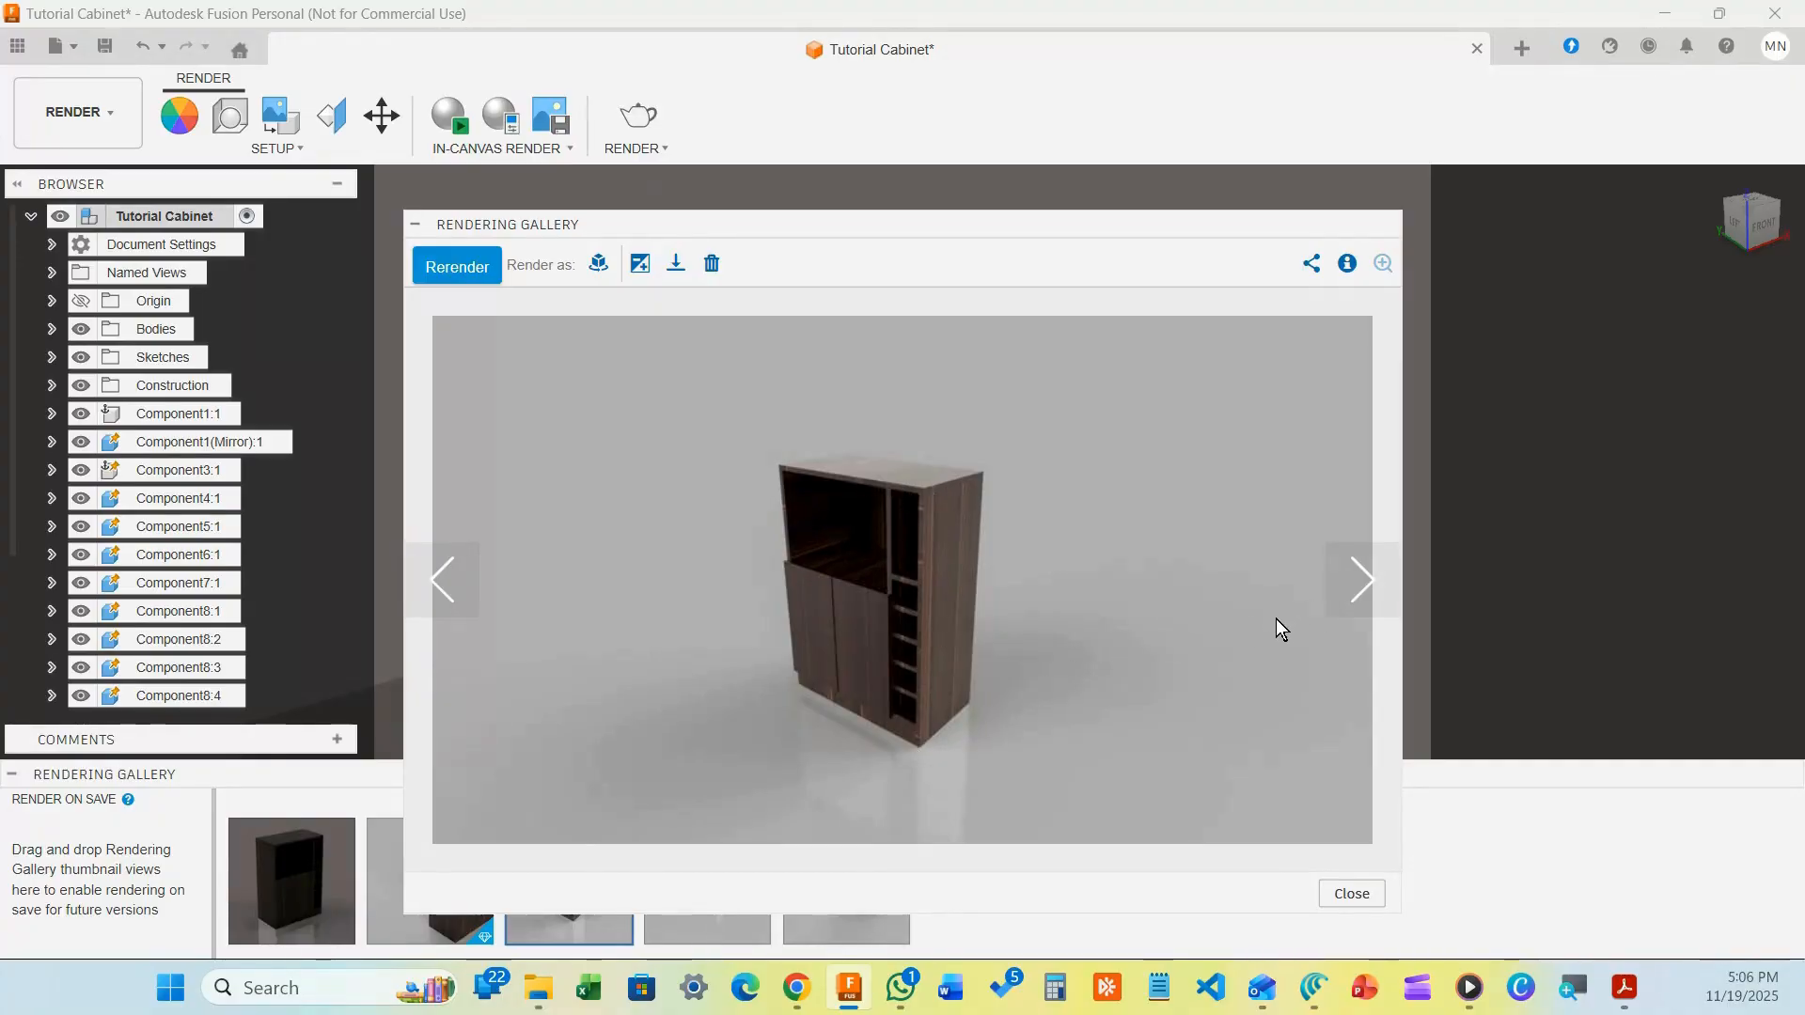
{"action": "left_click", "coordinate": [1347, 589]}
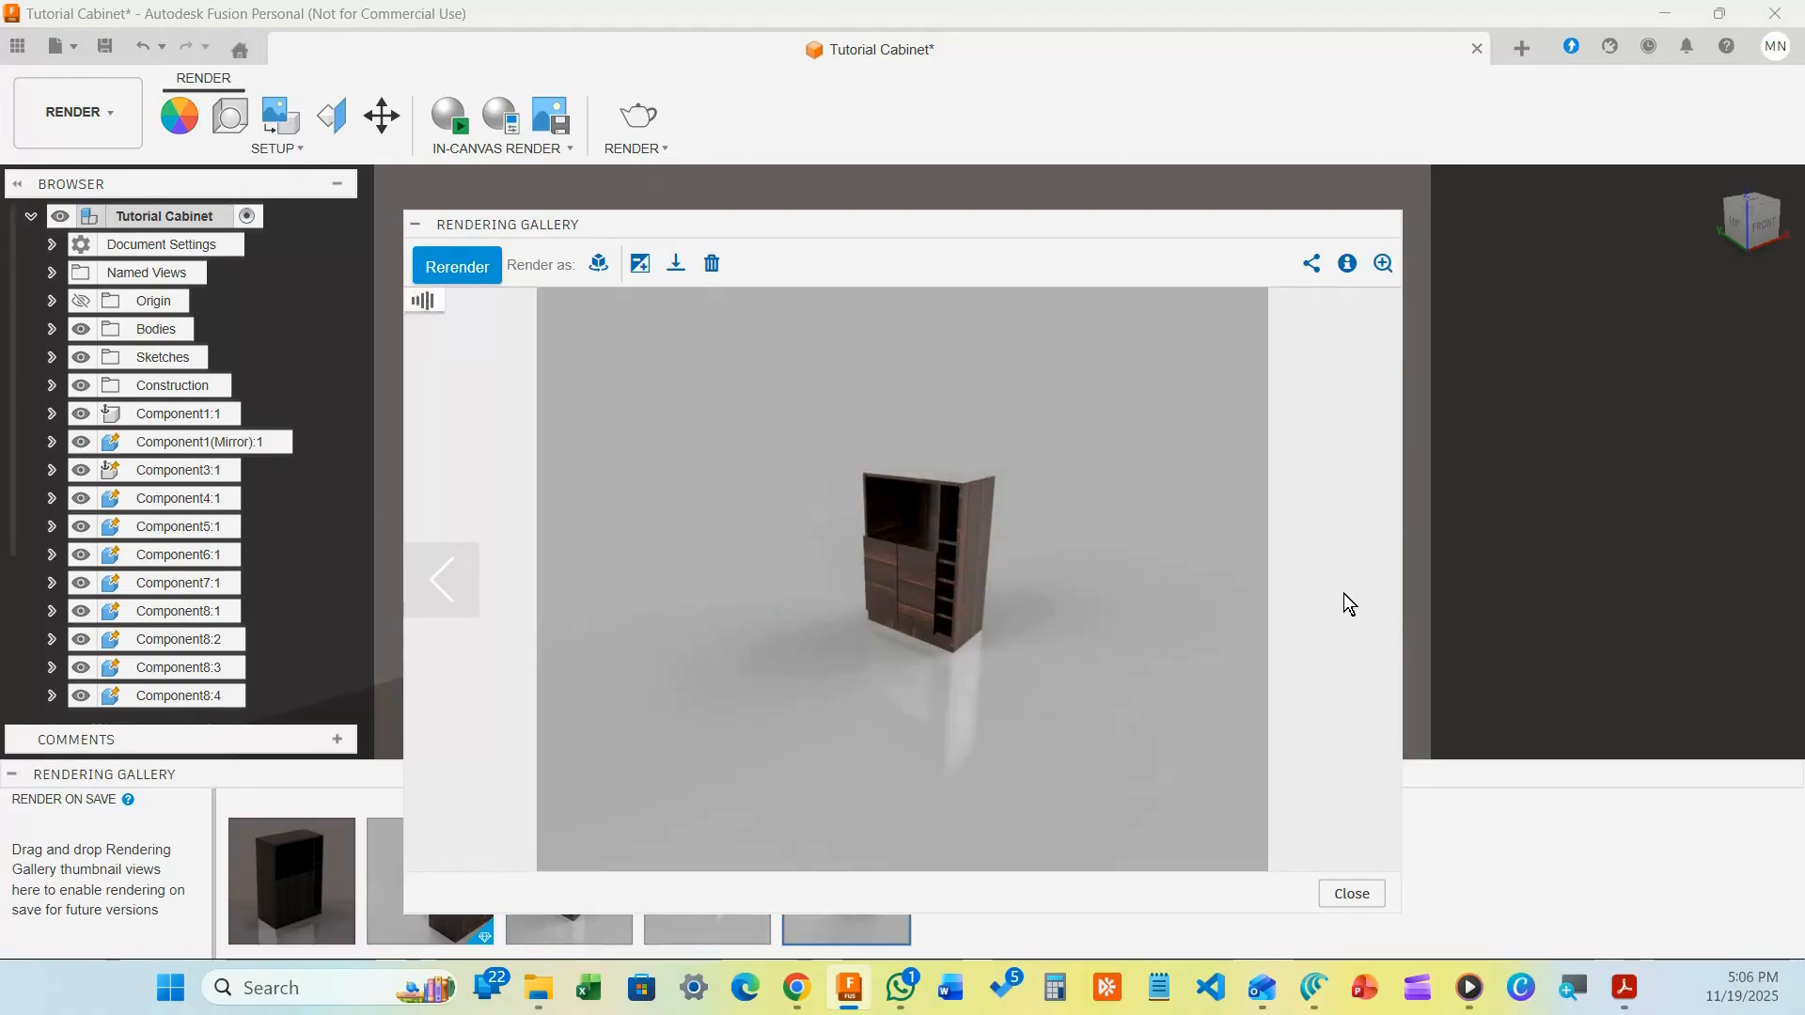
{"action": "left_click", "coordinate": [1347, 600]}
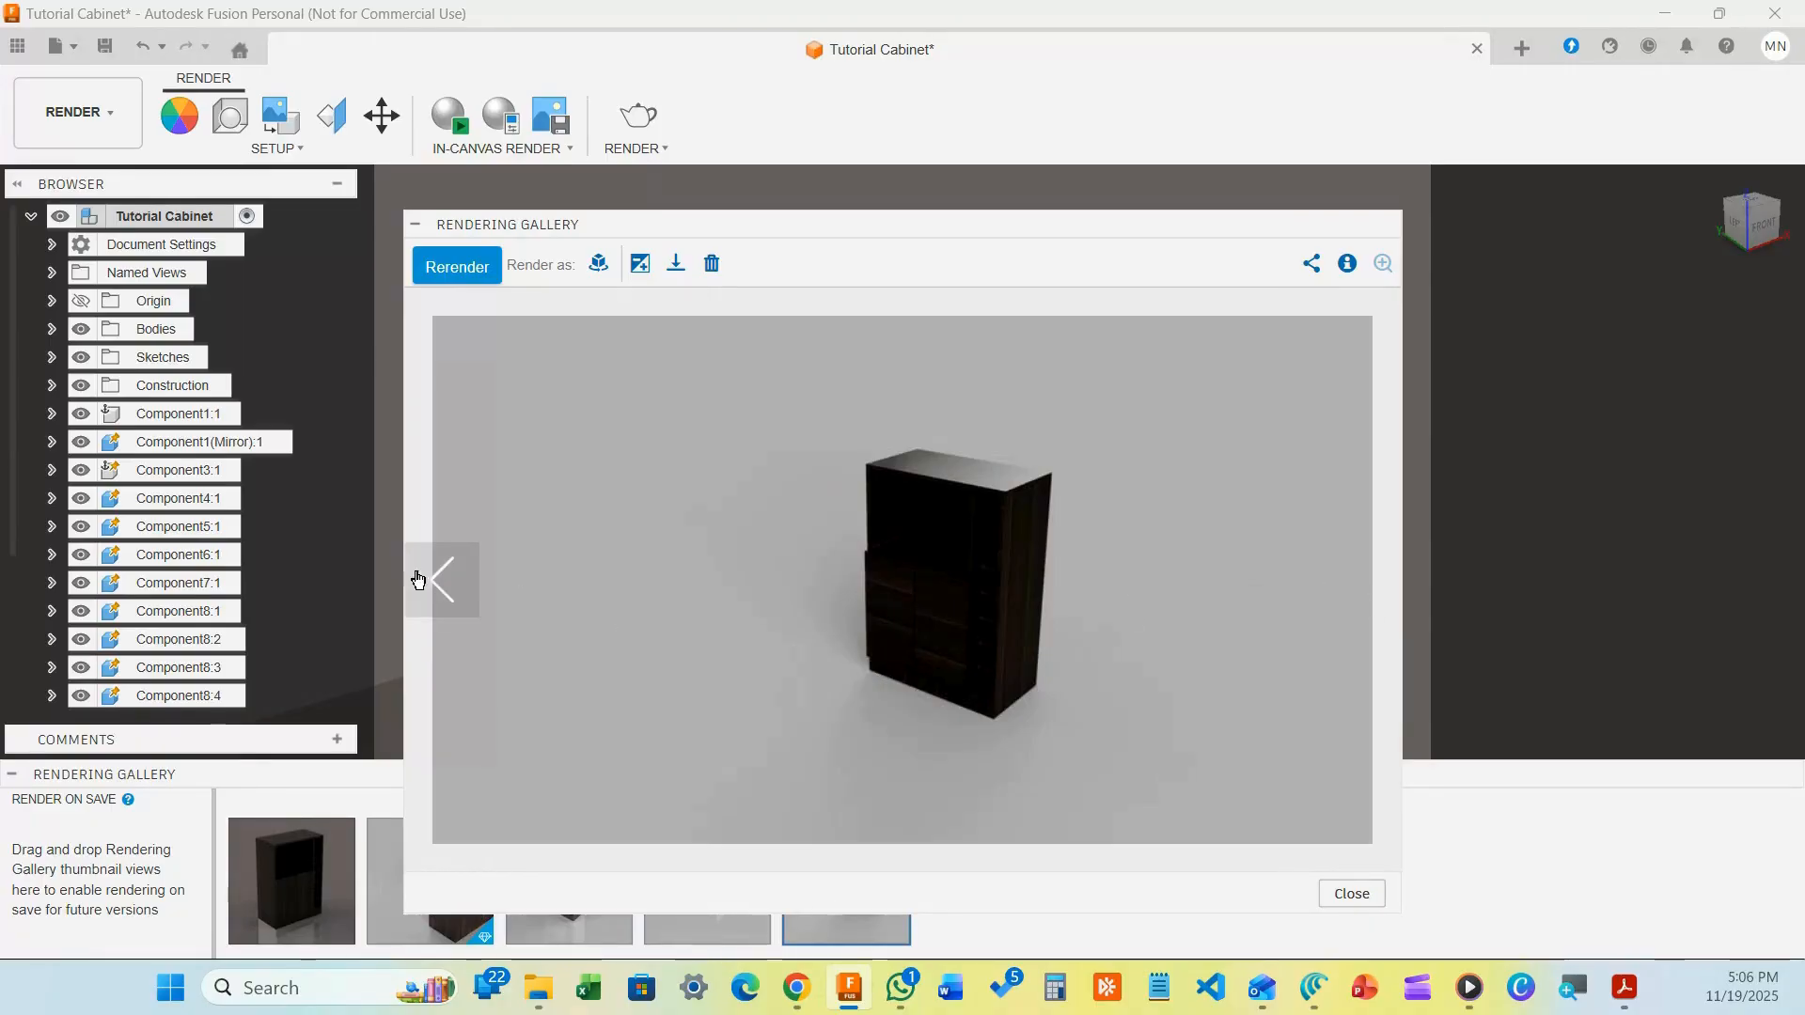
{"action": "left_click", "coordinate": [443, 582]}
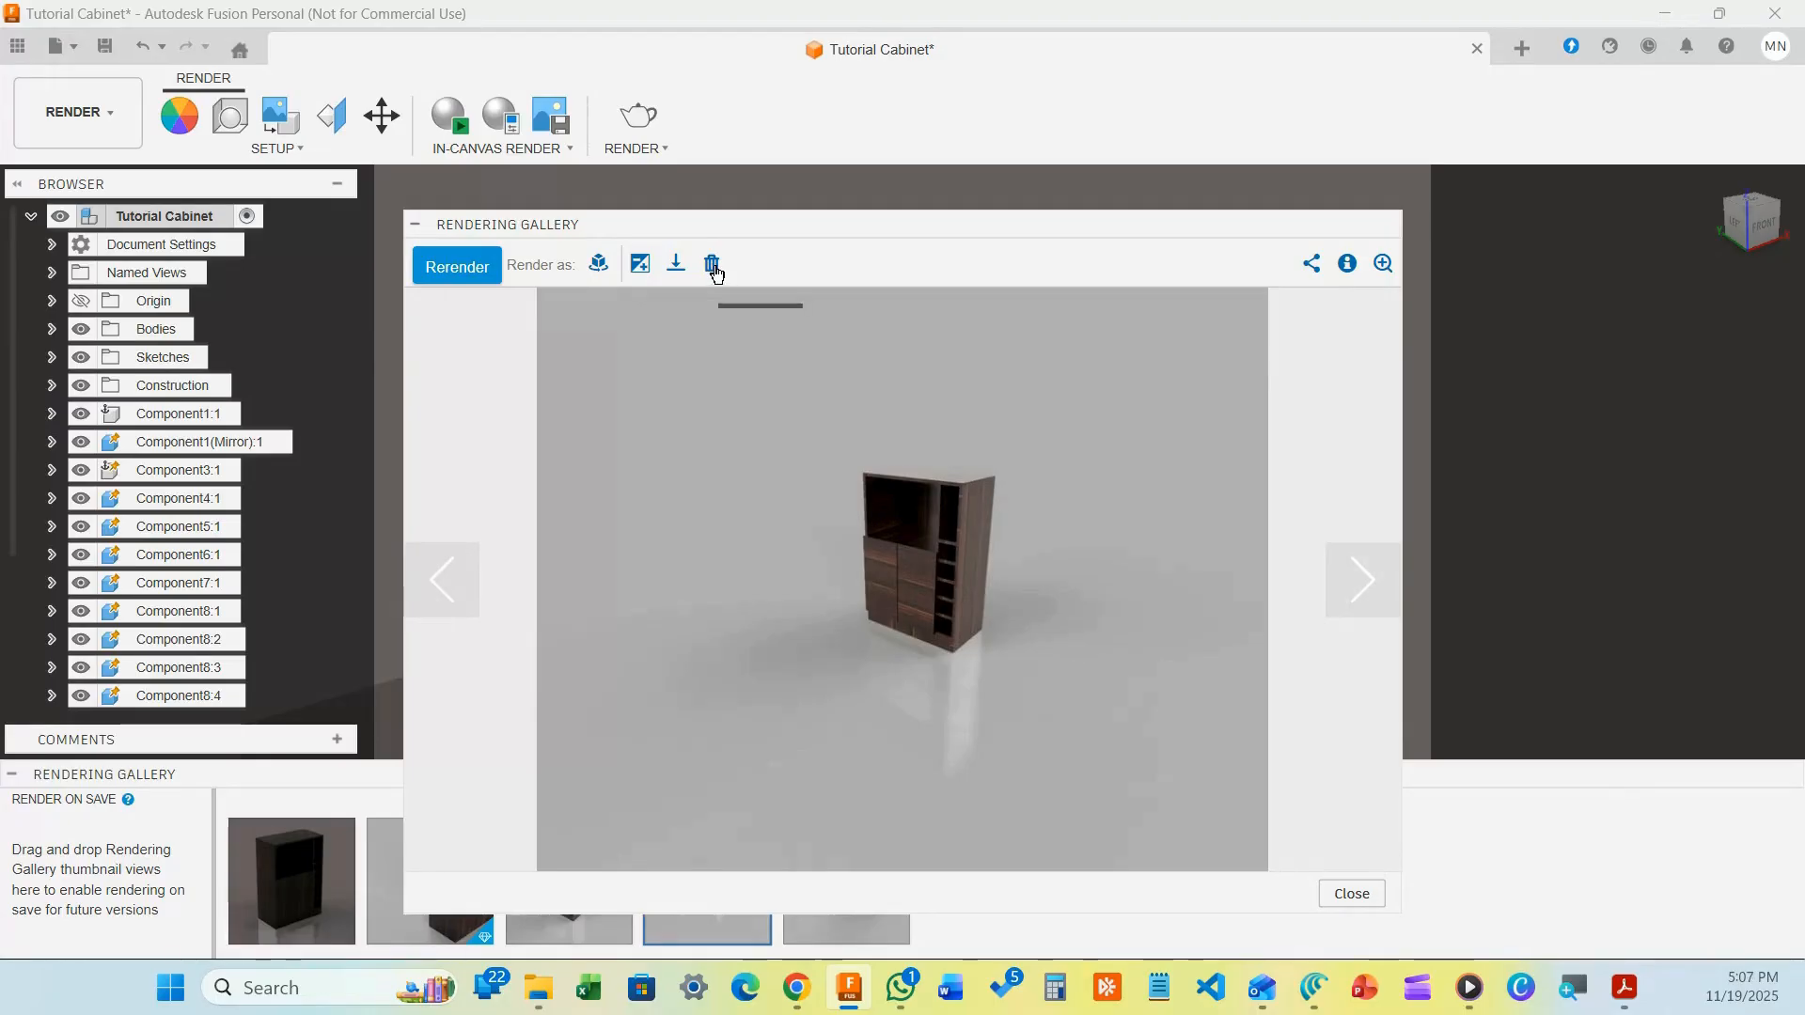
Delete the displayed cabinet rendering, confirming in the Delete Image dialog
{"action": "left_click", "coordinate": [712, 266]}
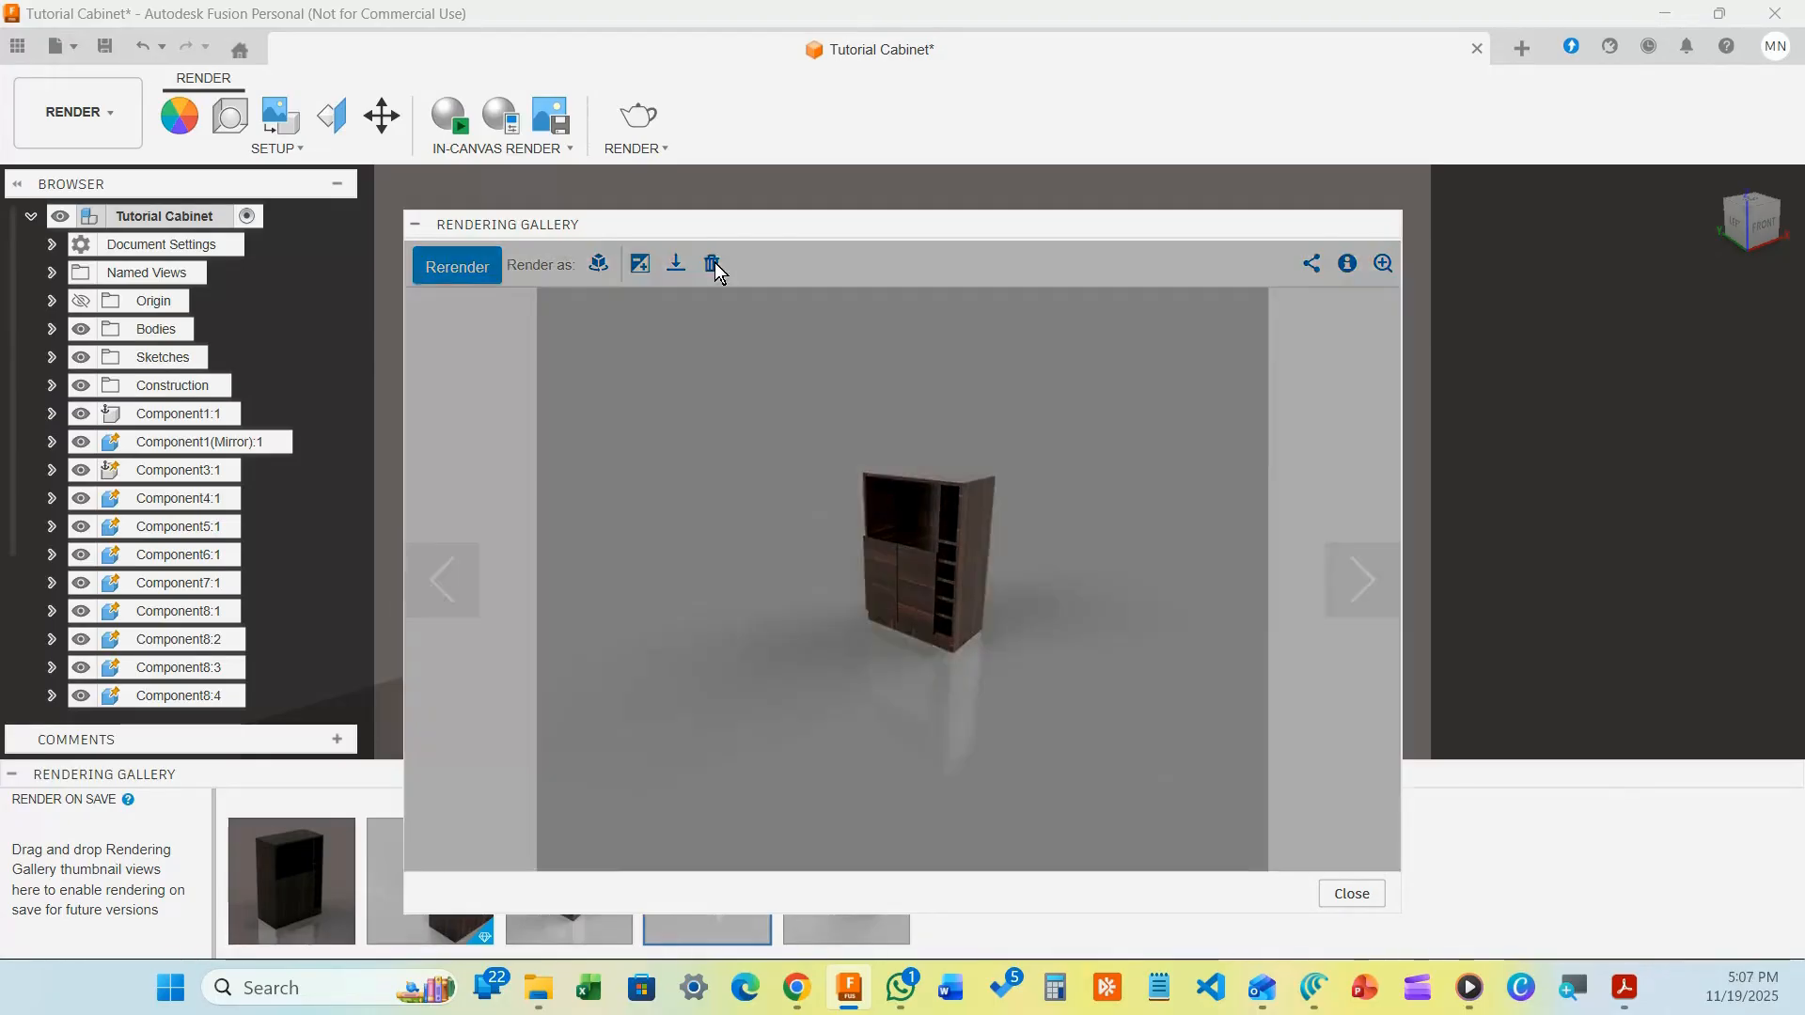
{"action": "left_click", "coordinate": [1044, 423]}
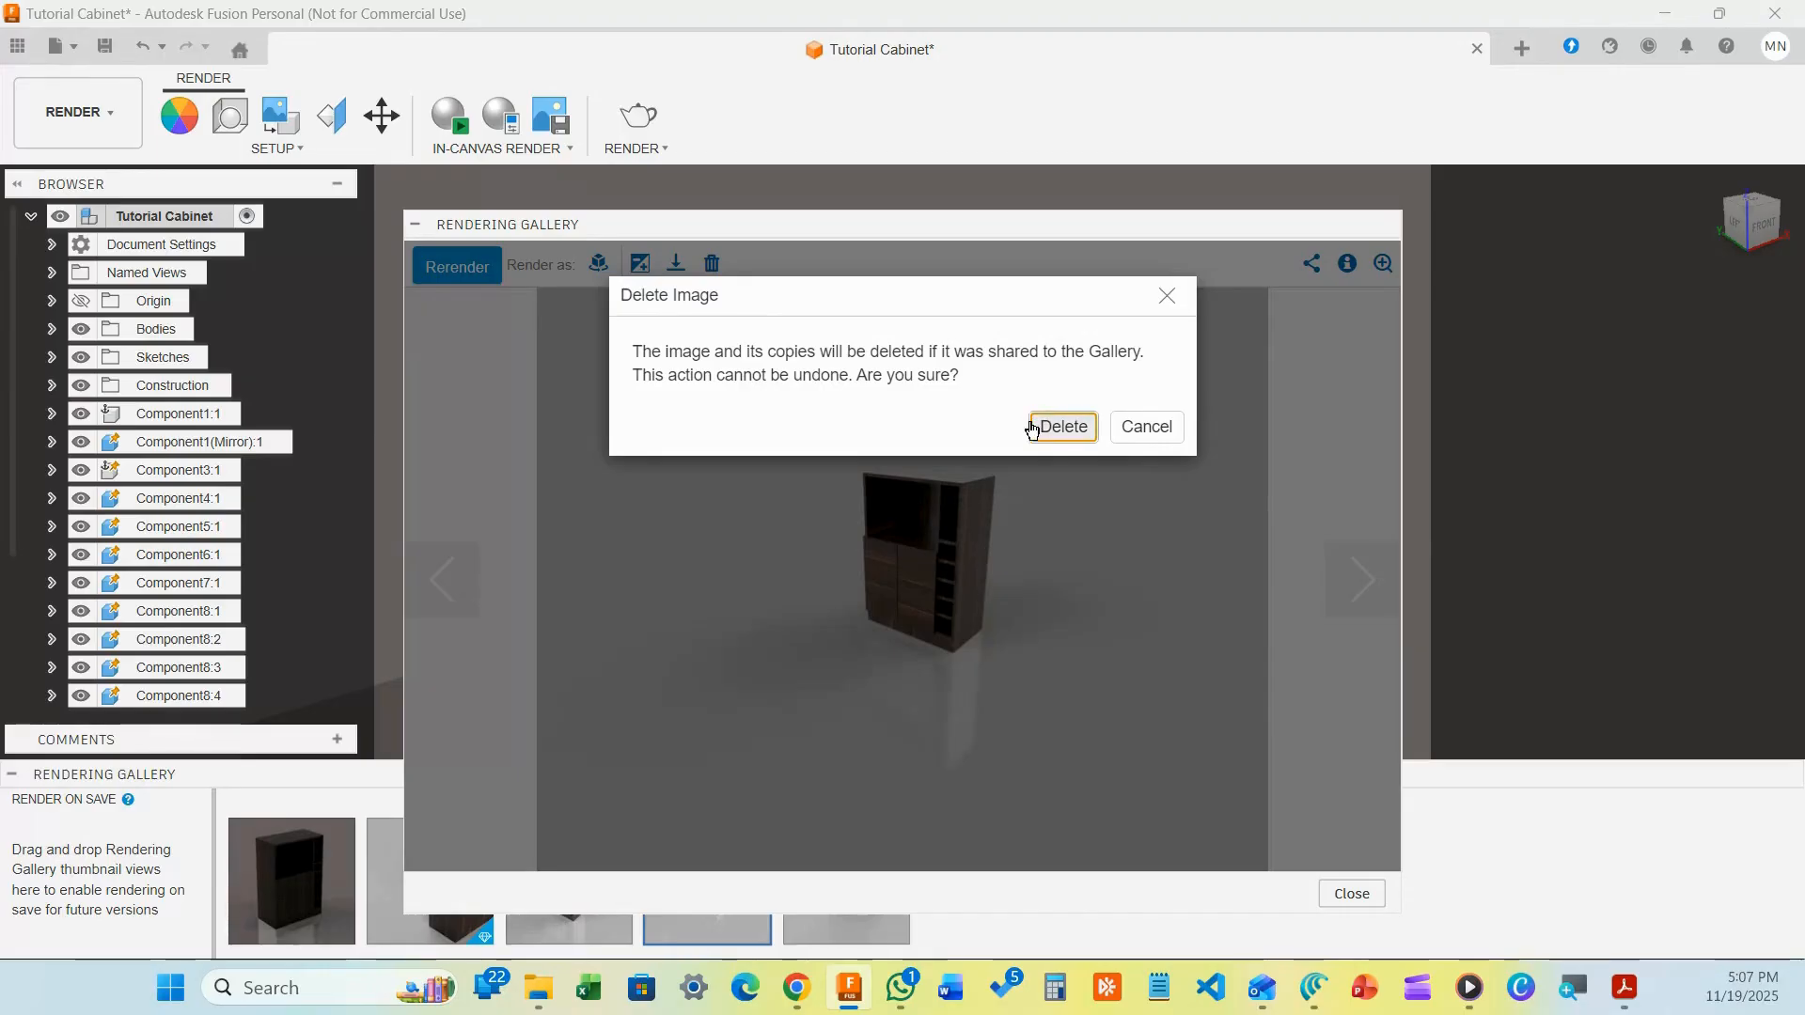
{"action": "left_click", "coordinate": [1047, 427]}
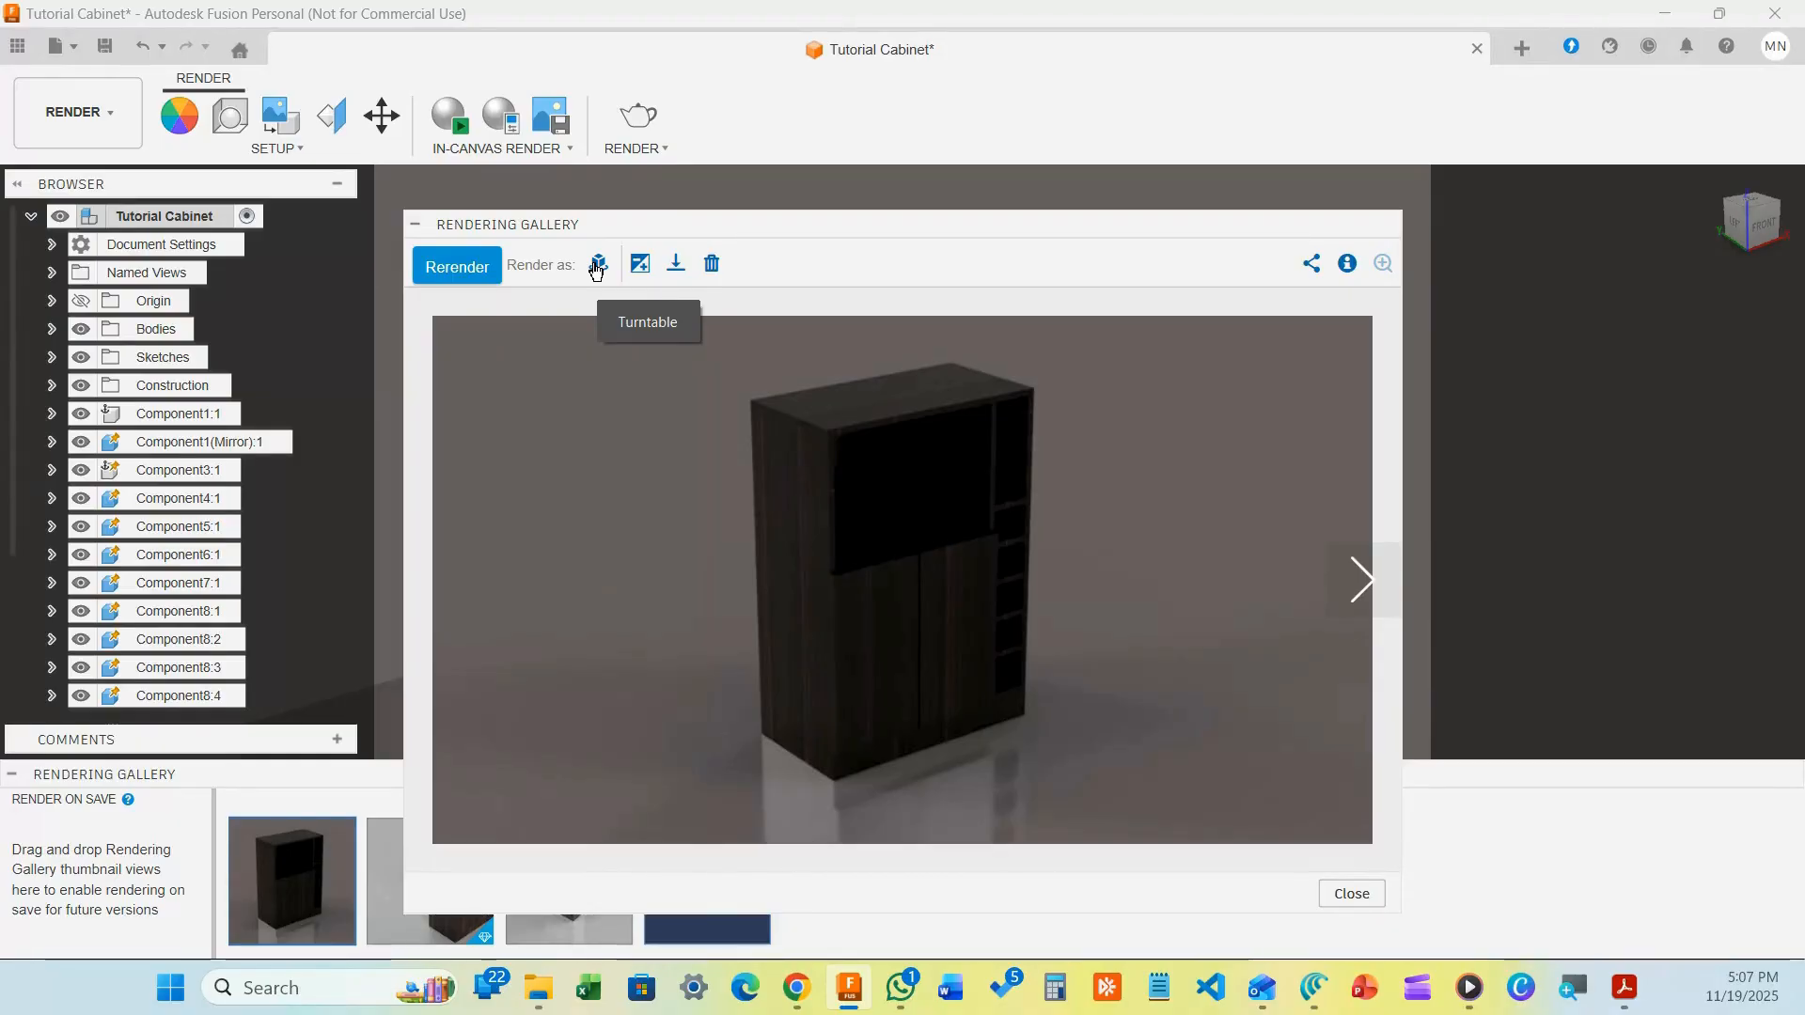
Dismiss the Turntable render settings without rendering and close the Rendering Gallery
{"action": "left_click", "coordinate": [597, 266]}
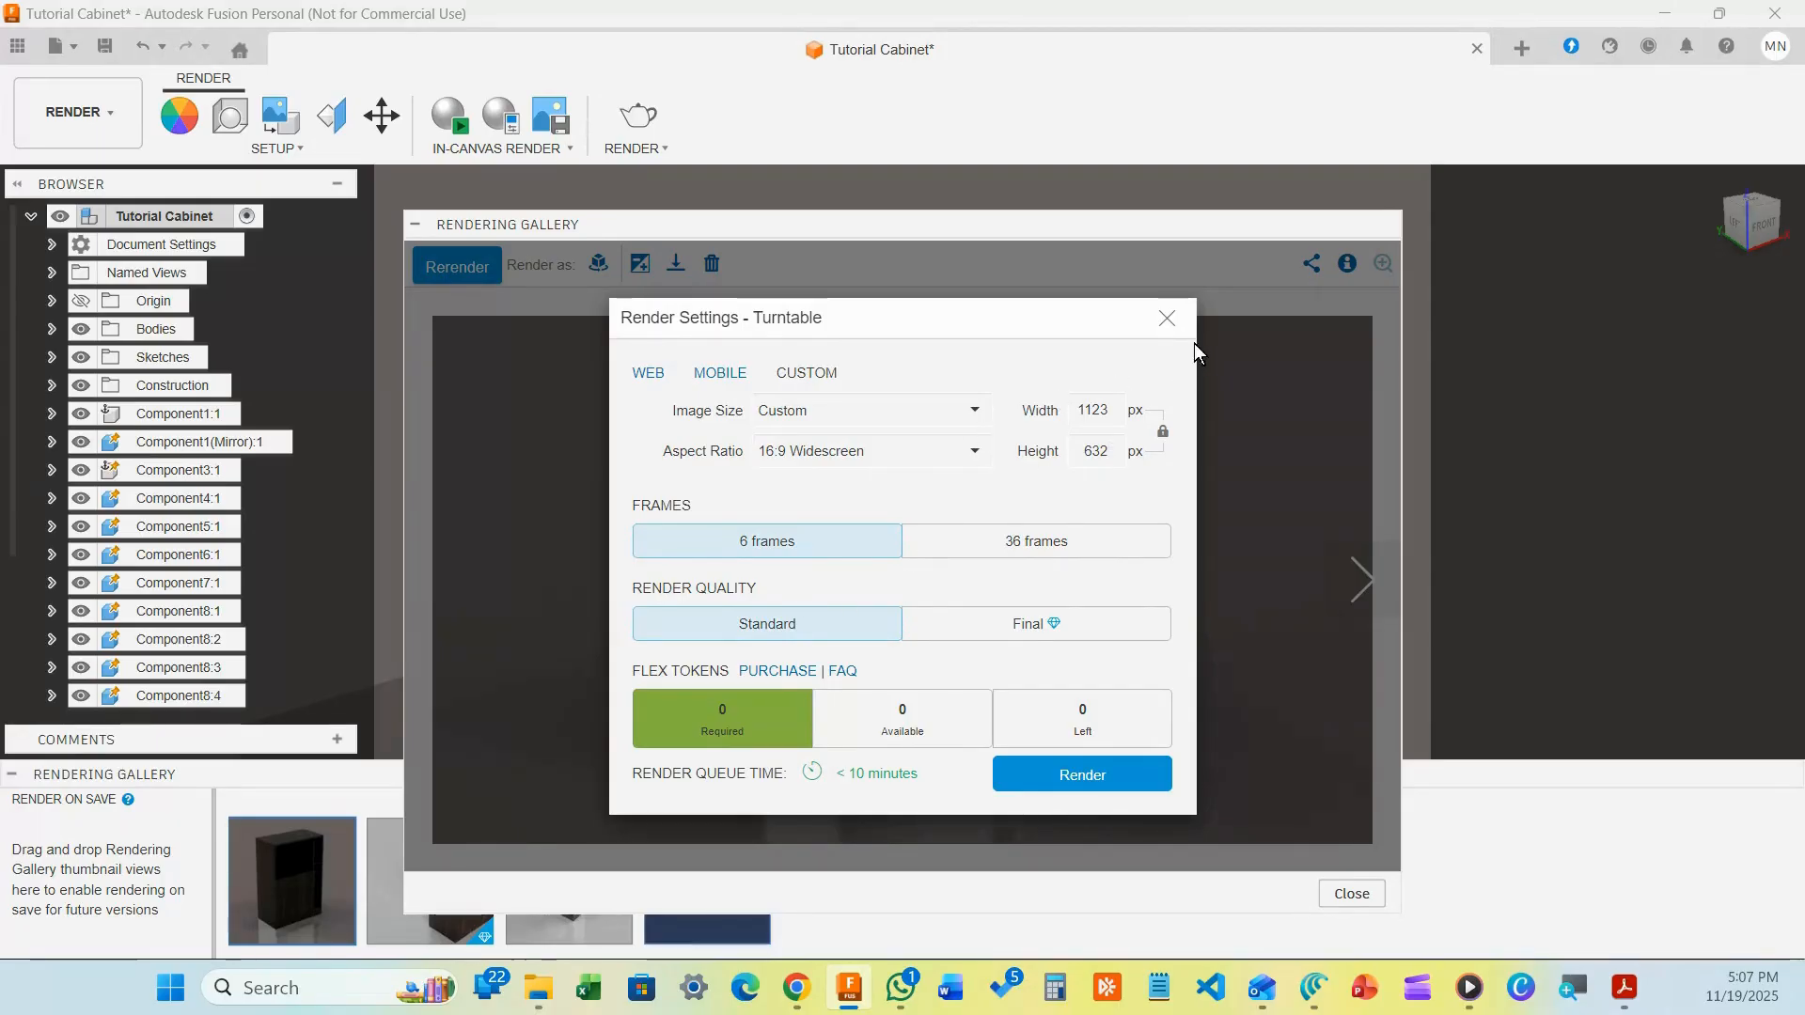
{"action": "left_click", "coordinate": [1167, 319]}
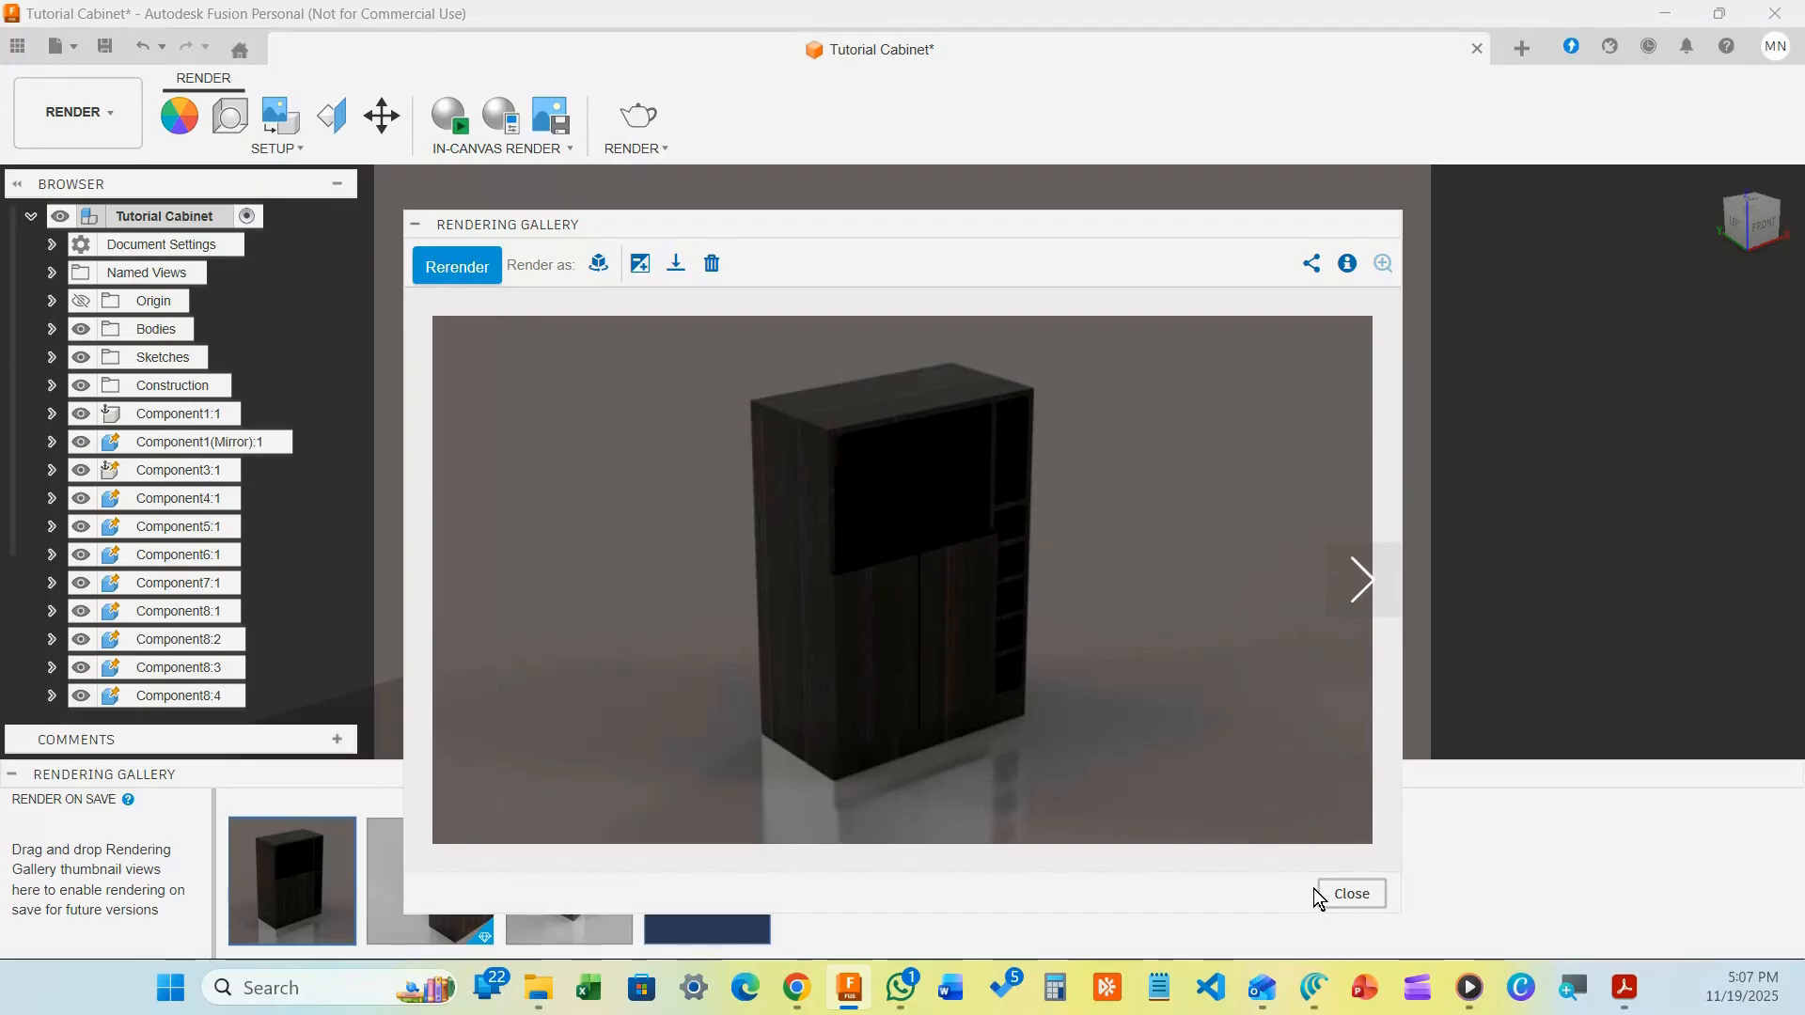
{"action": "left_click", "coordinate": [1365, 899]}
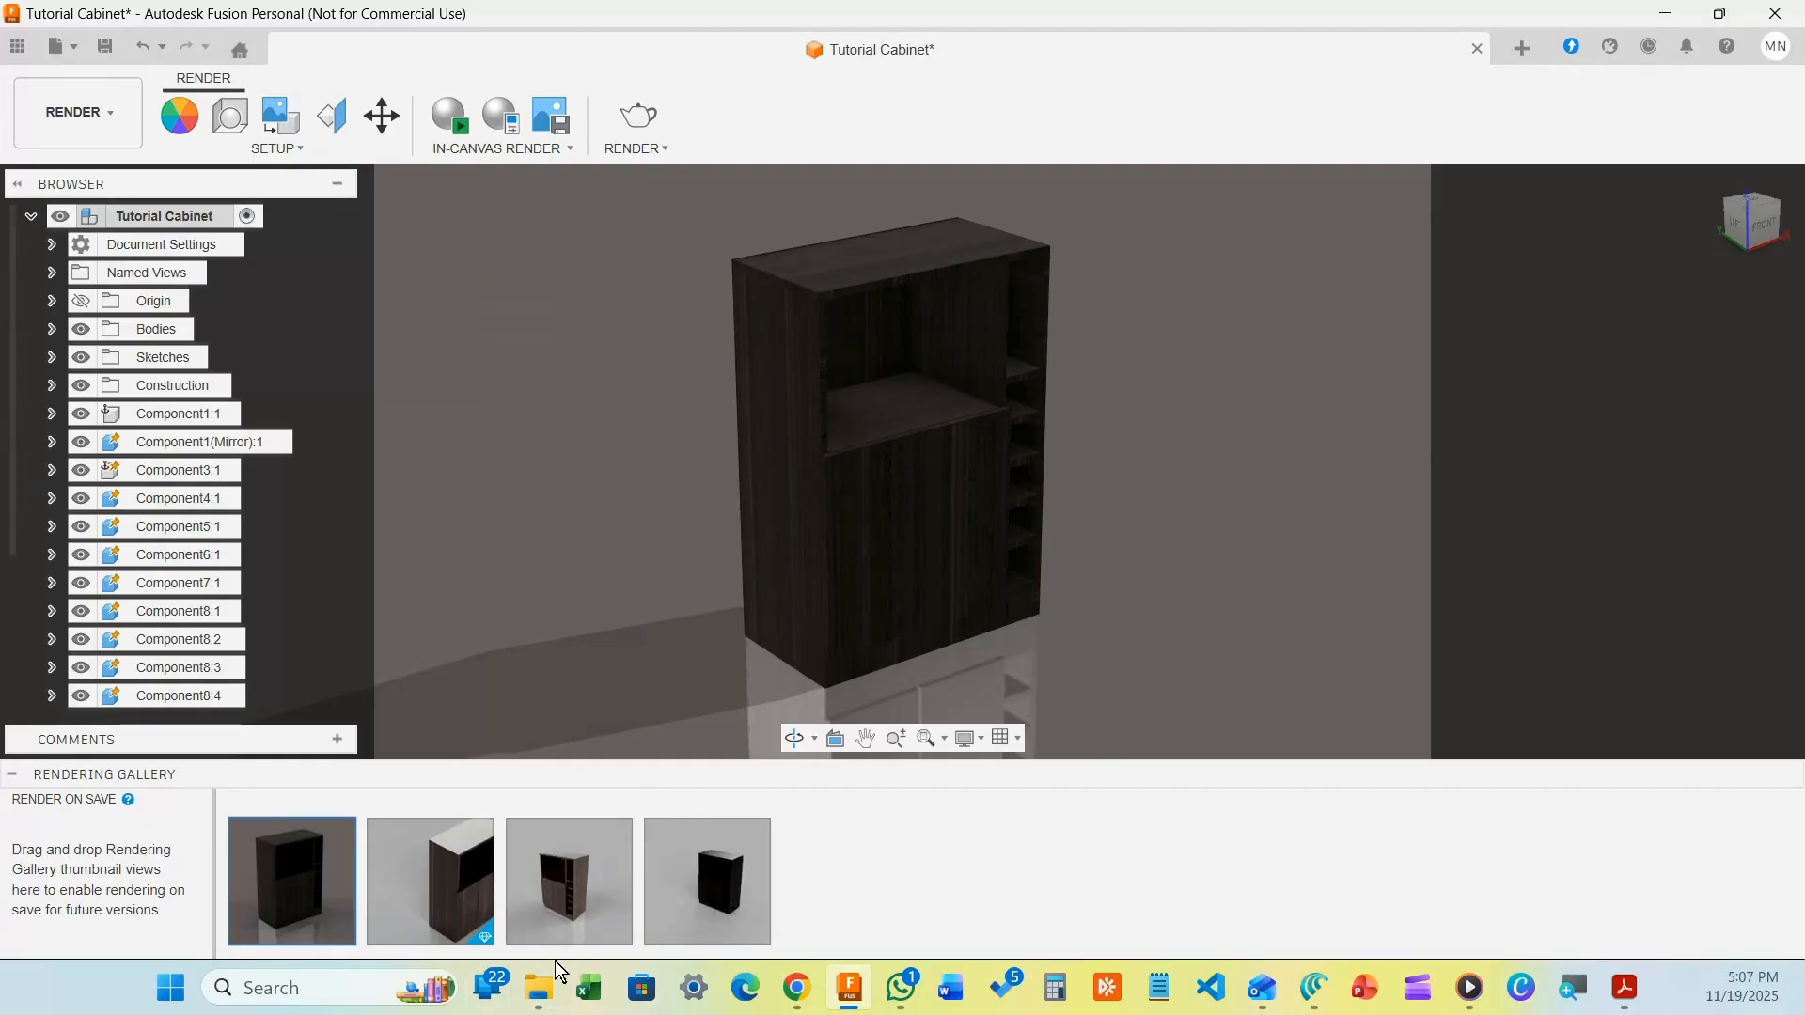
Bring up the Fusion Animation folder and open Tutorial Cabinet 11-19-25 1.png in the photo viewer
{"action": "mouse_move", "coordinate": [554, 978]}
{"action": "left_click", "coordinate": [702, 872]}
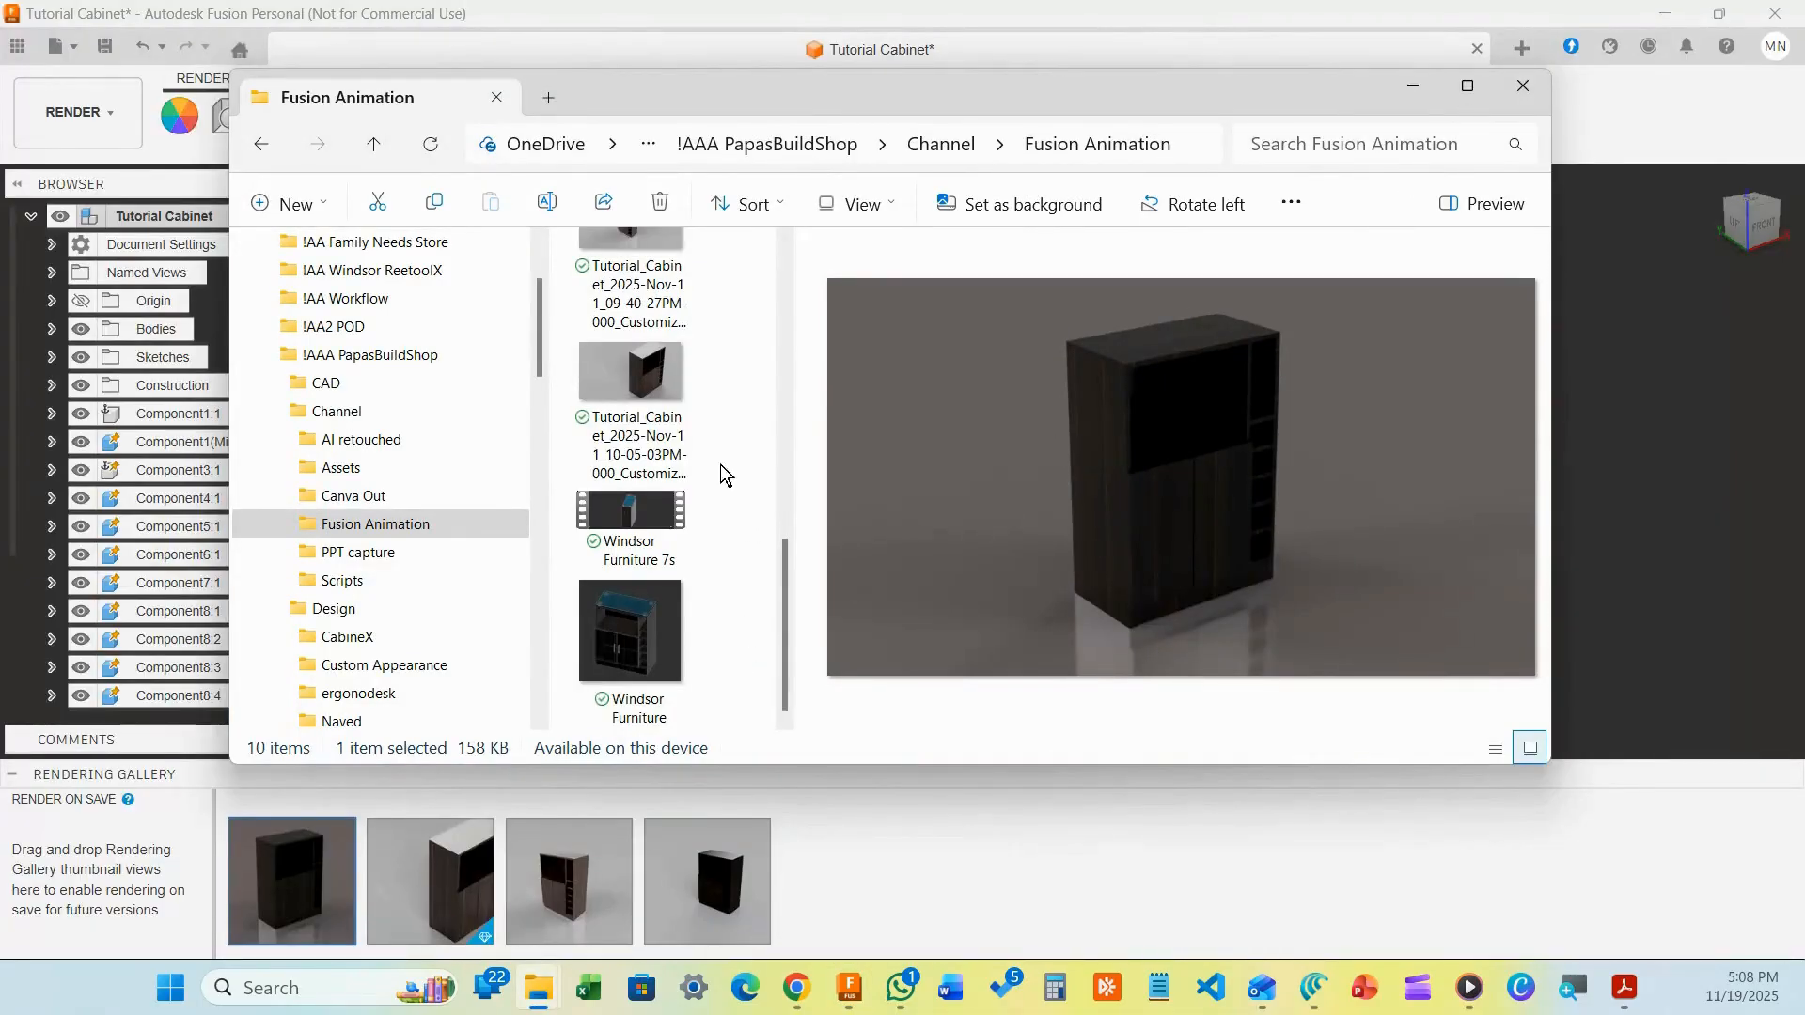
{"action": "scroll", "coordinate": [691, 383], "scroll_direction": "up", "scroll_amount": 2}
{"action": "left_click", "coordinate": [689, 384]}
{"action": "scroll", "coordinate": [705, 400], "scroll_direction": "up", "scroll_amount": 3}
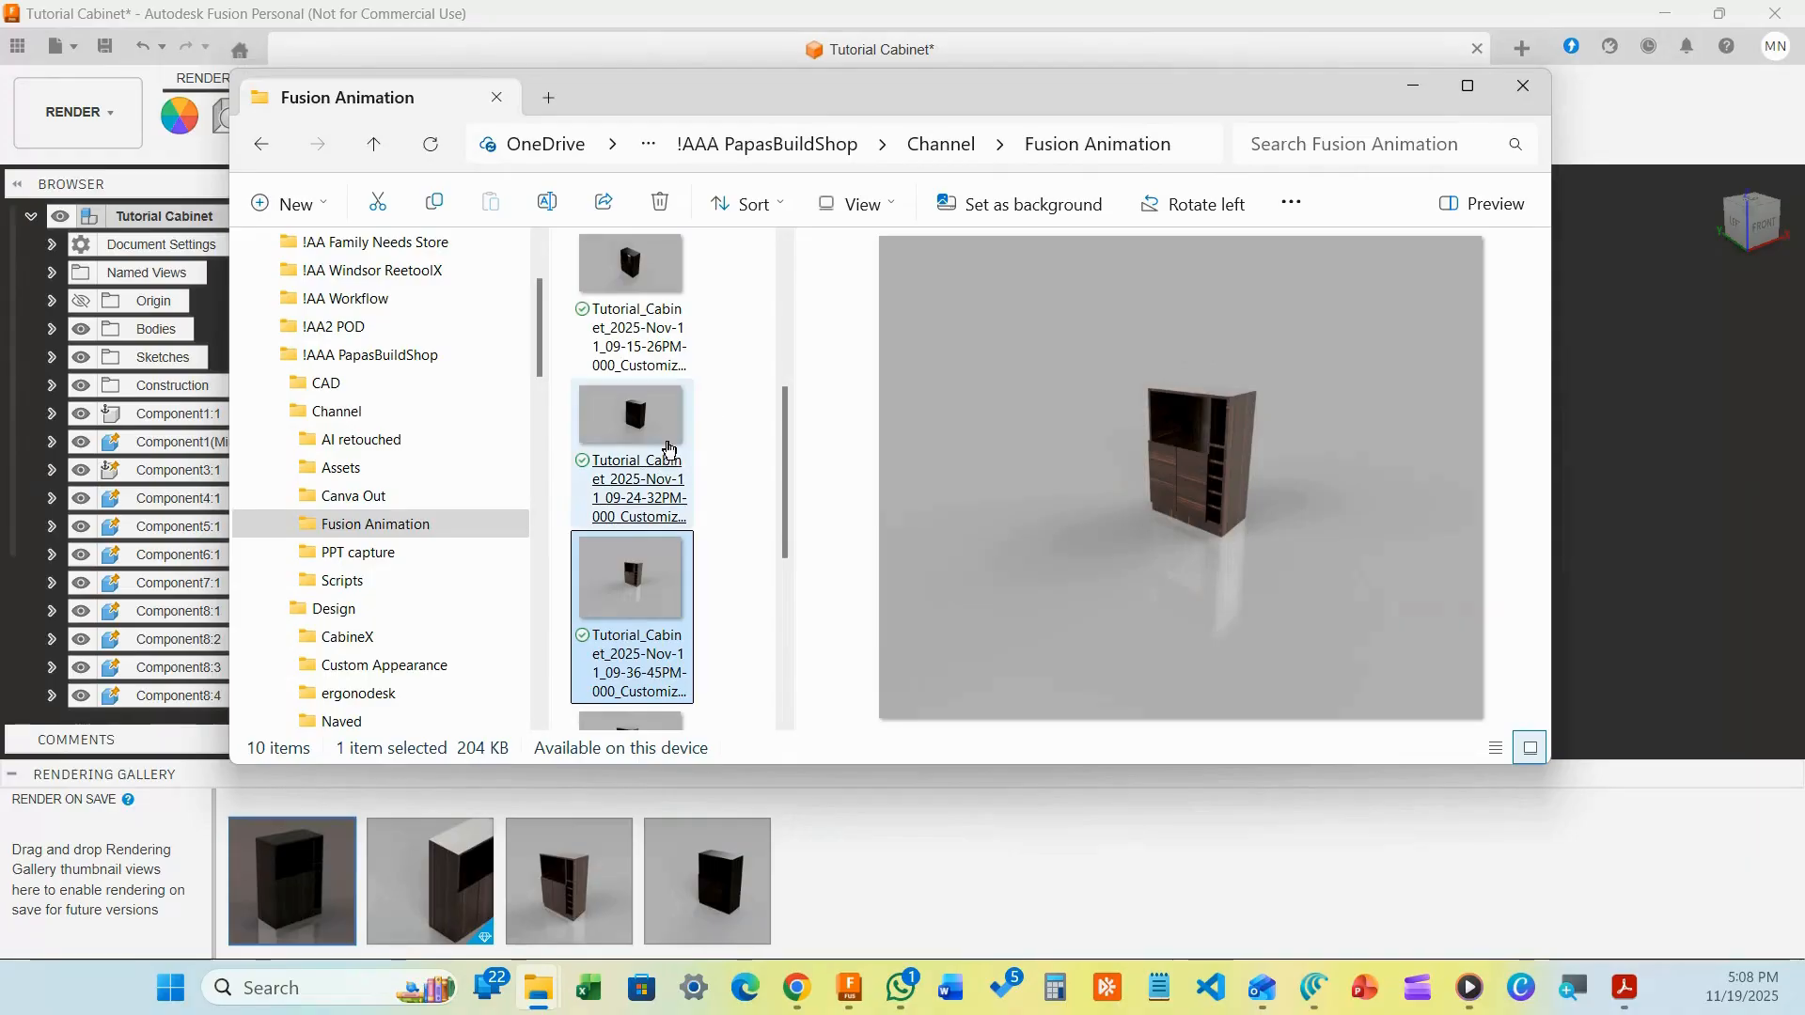
{"action": "scroll", "coordinate": [726, 369], "scroll_direction": "up", "scroll_amount": 3}
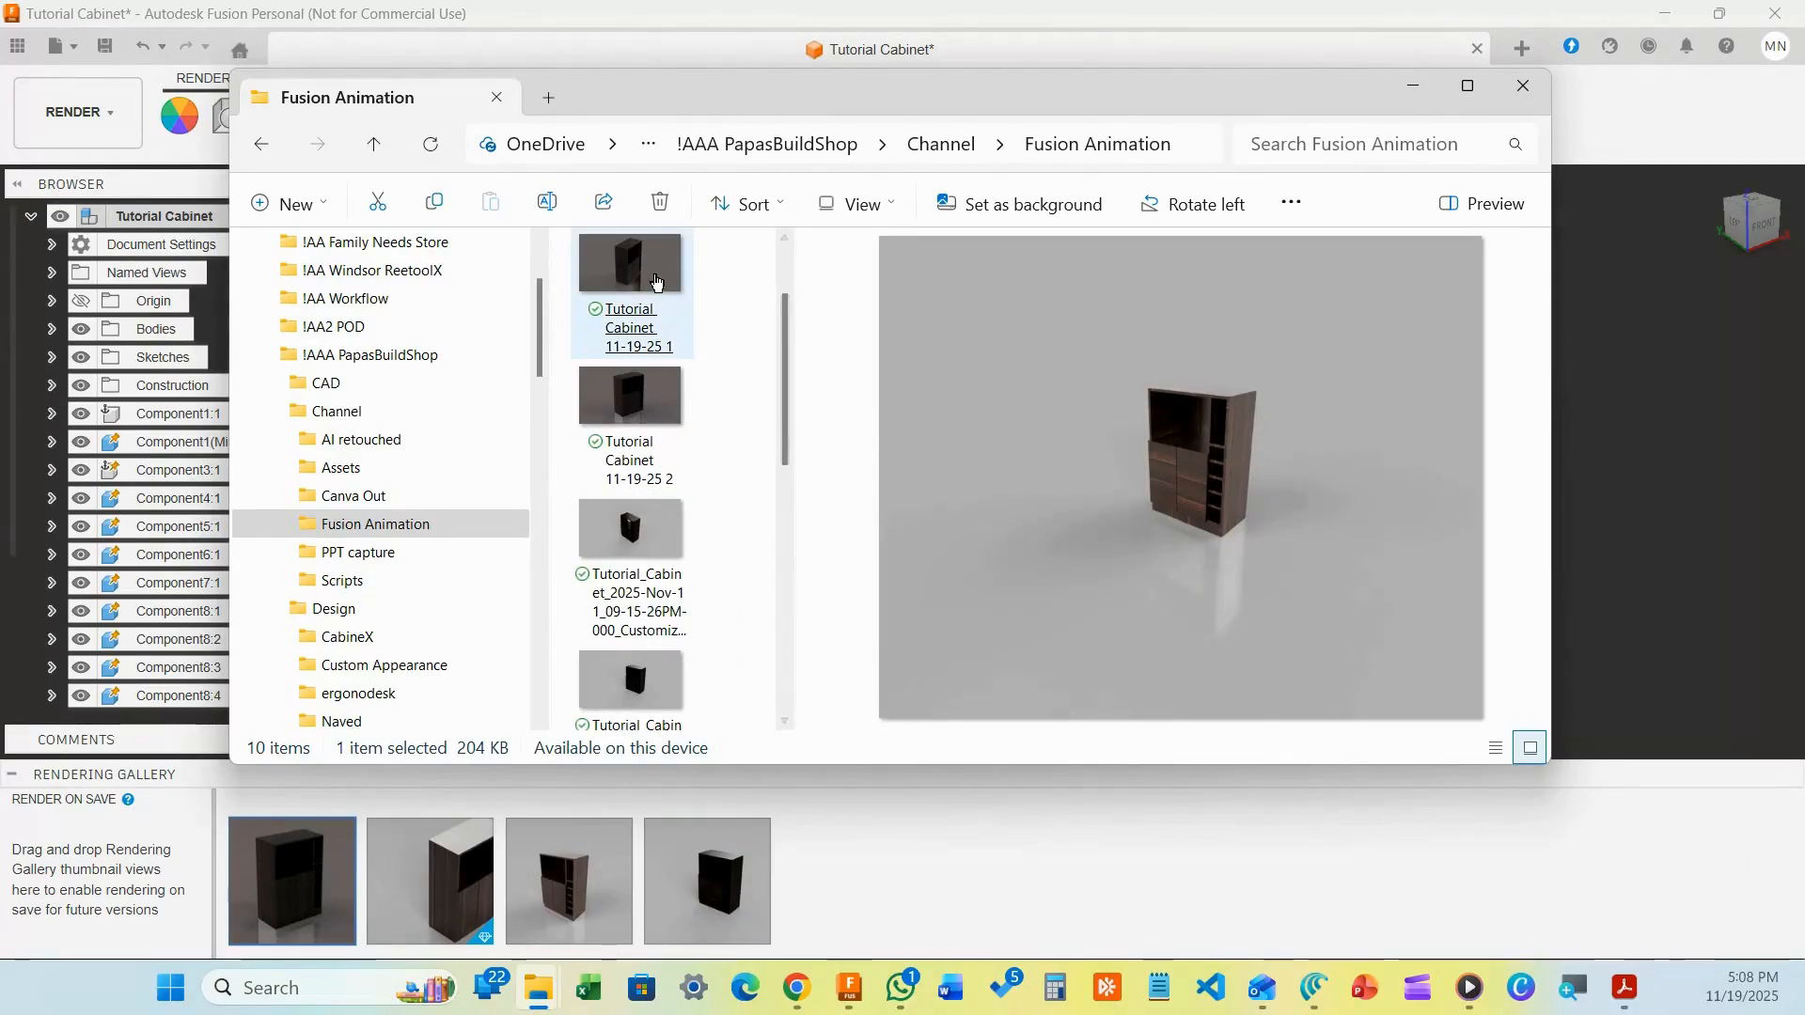
{"action": "left_click", "coordinate": [654, 279]}
{"action": "left_click", "coordinate": [654, 280]}
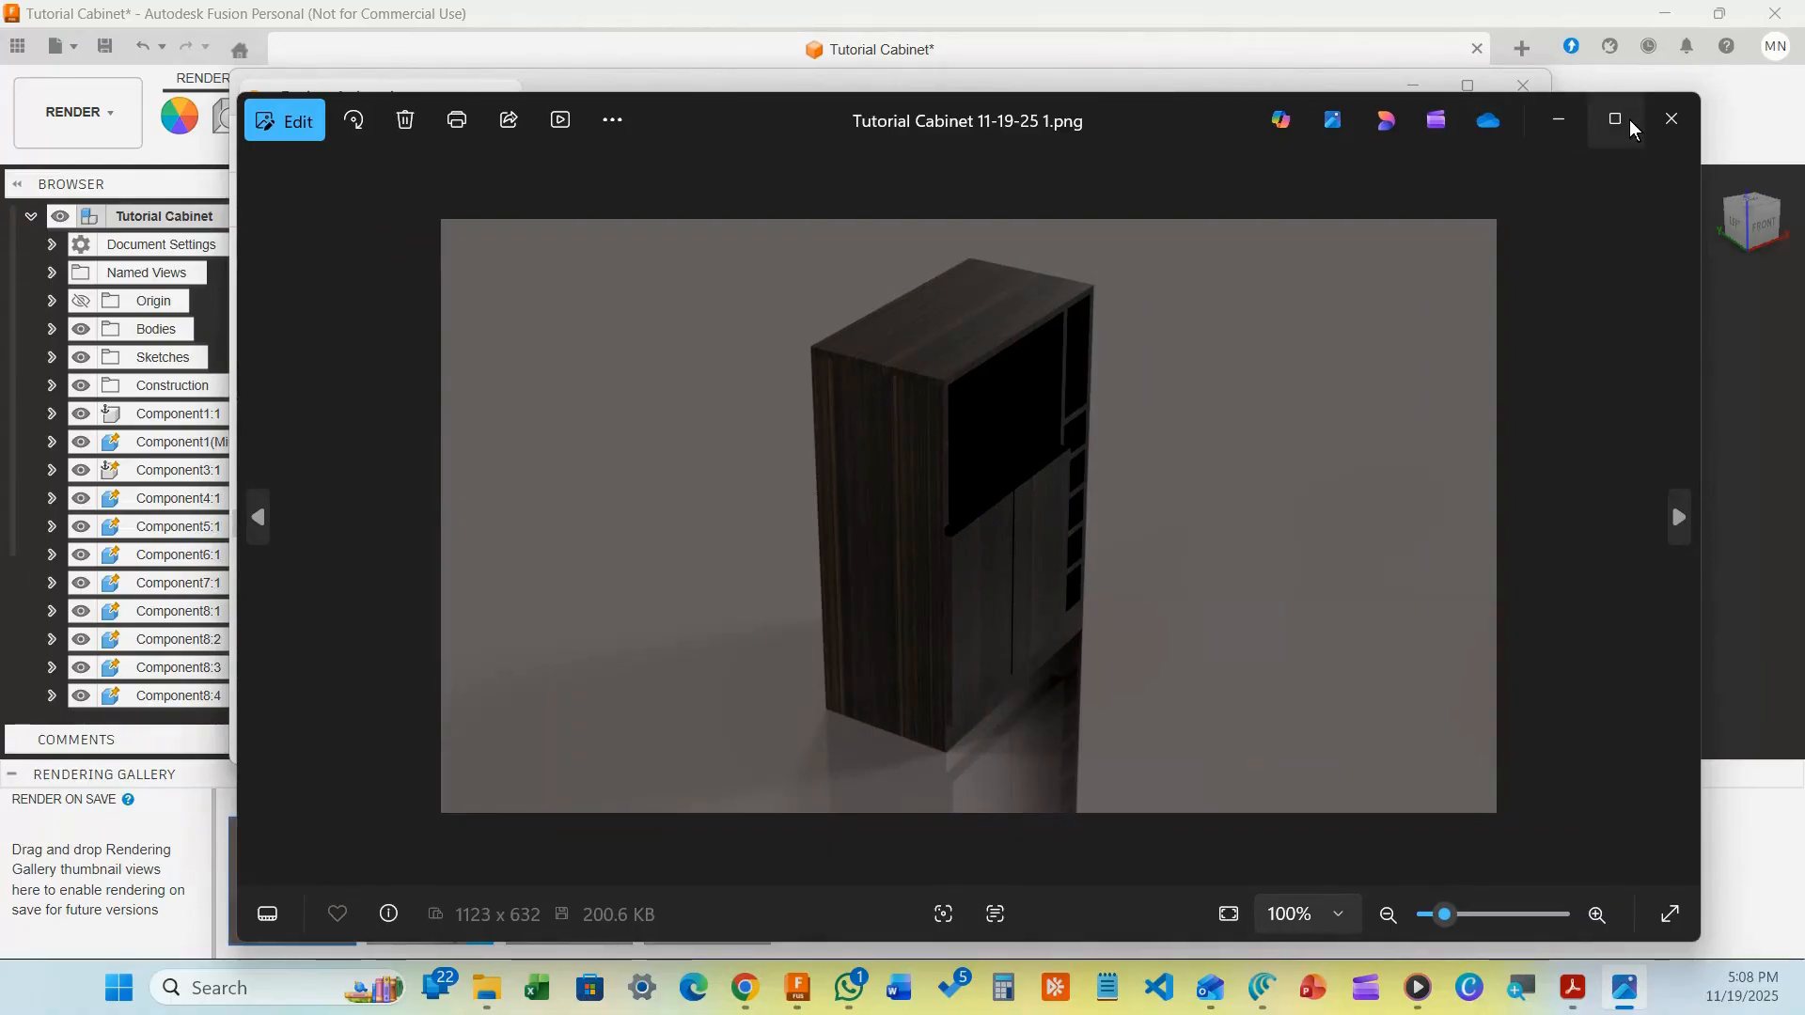
Maximize Photos and page forward through the cabinet renders to the Windsor Furniture 7s video
{"action": "left_click", "coordinate": [1616, 123]}
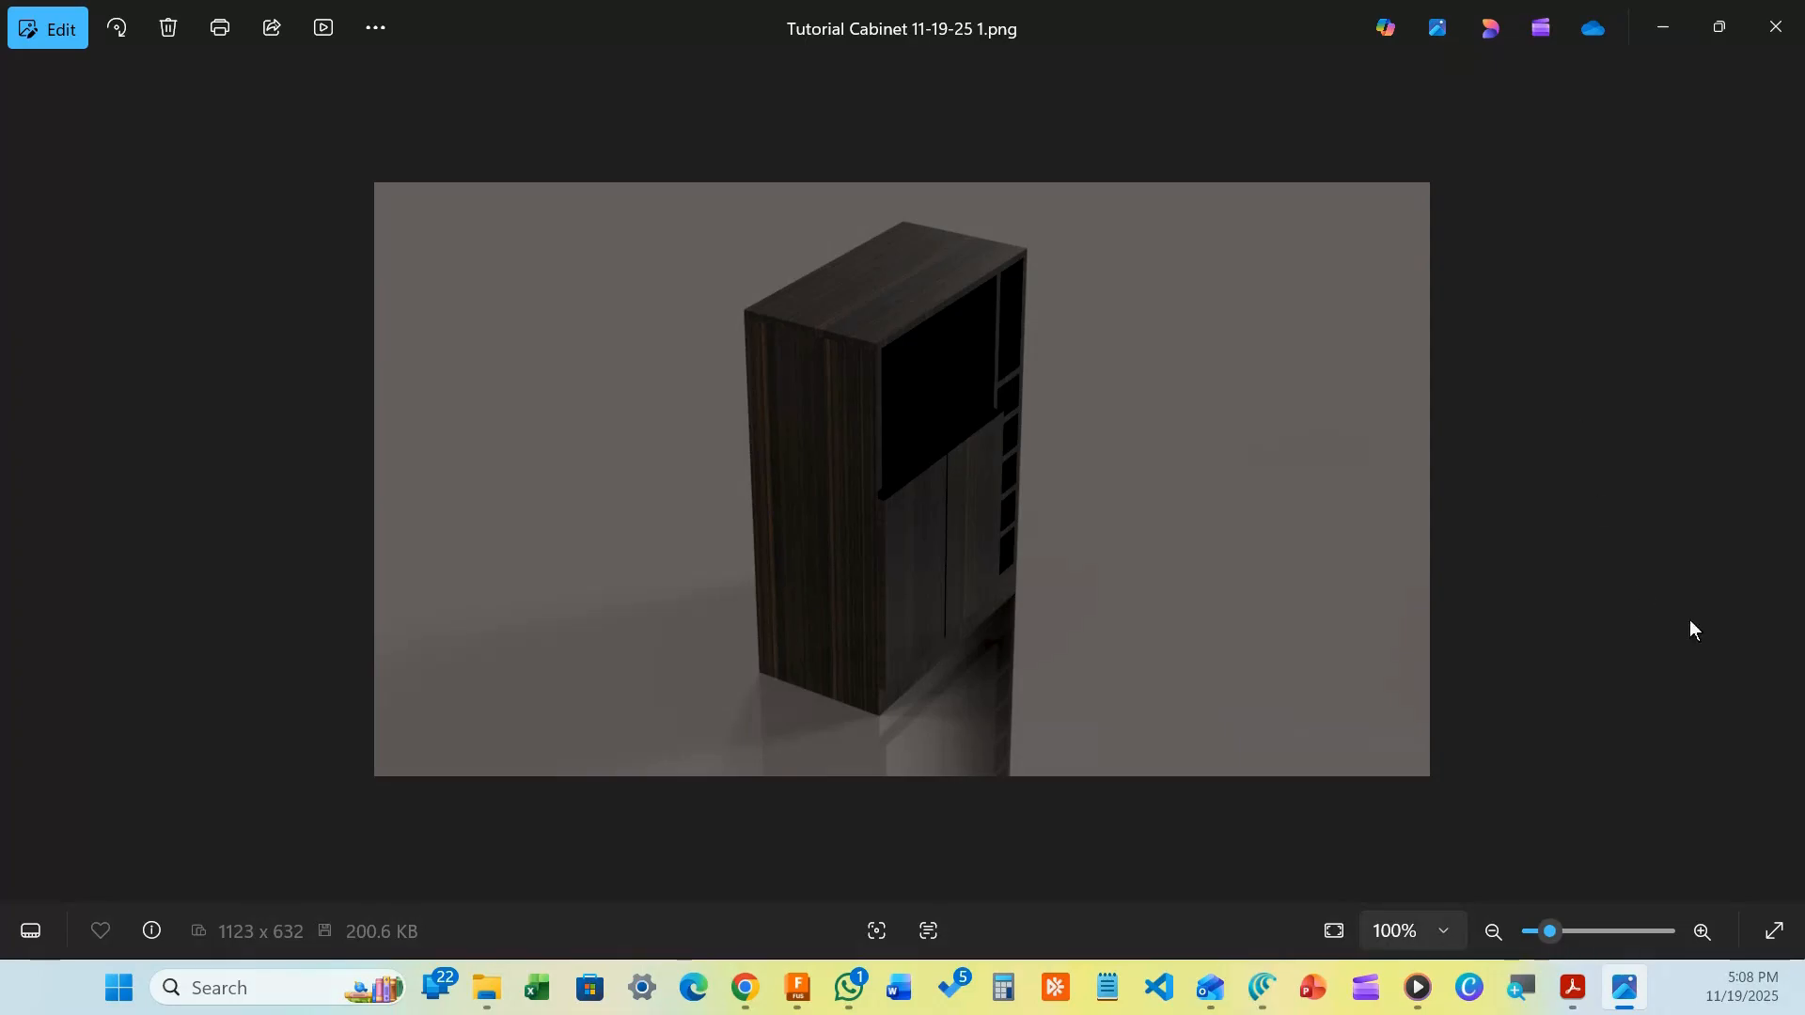
{"action": "left_click", "coordinate": [1784, 481]}
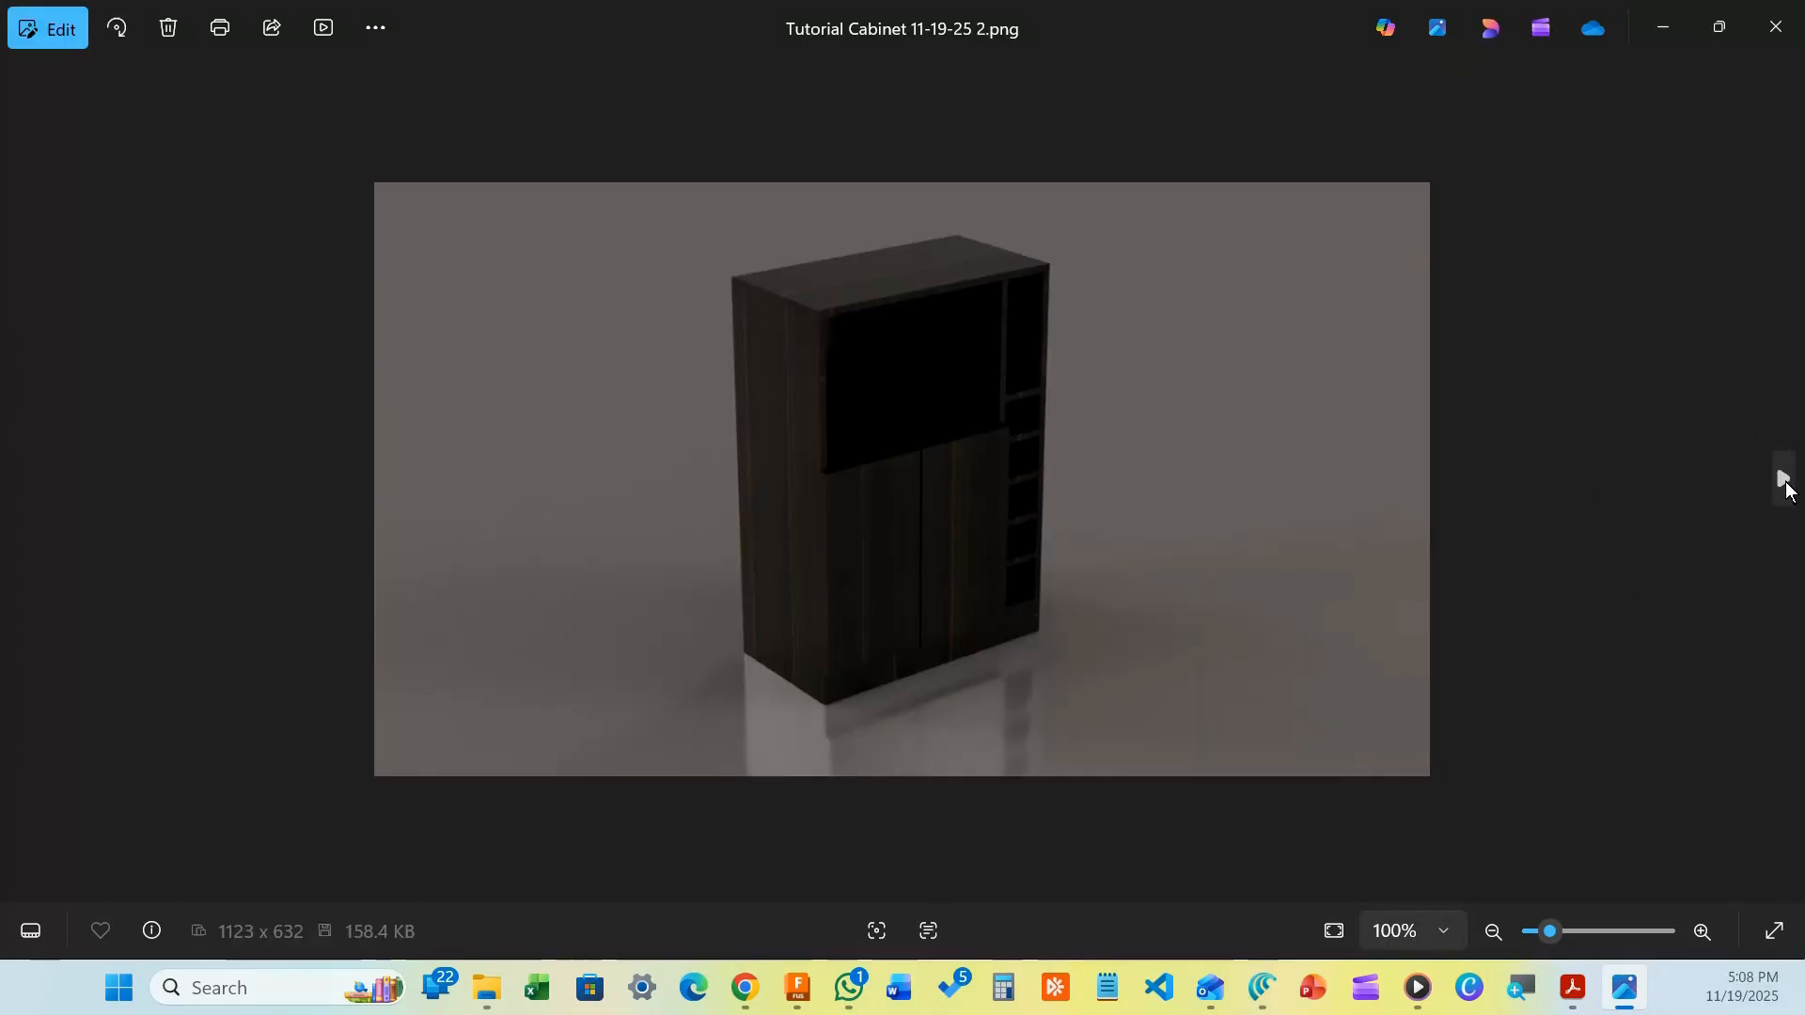
{"action": "left_click", "coordinate": [14, 481]}
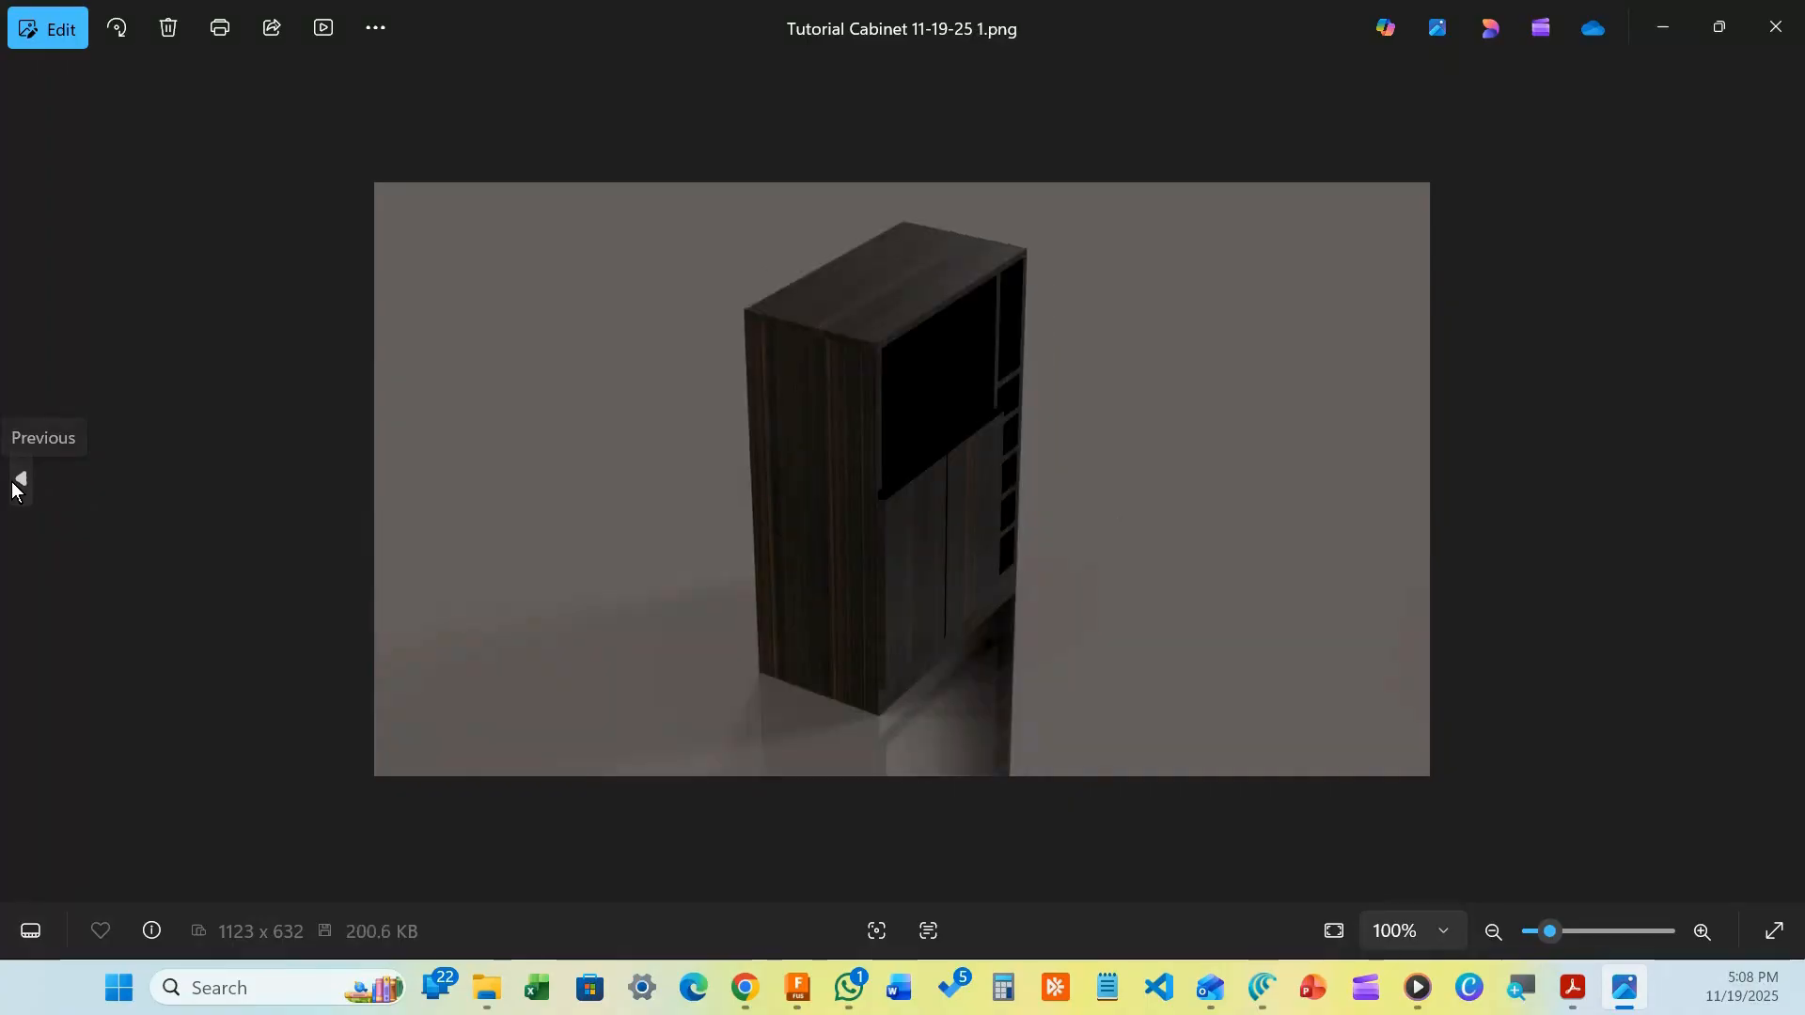
{"action": "left_click", "coordinate": [1784, 481]}
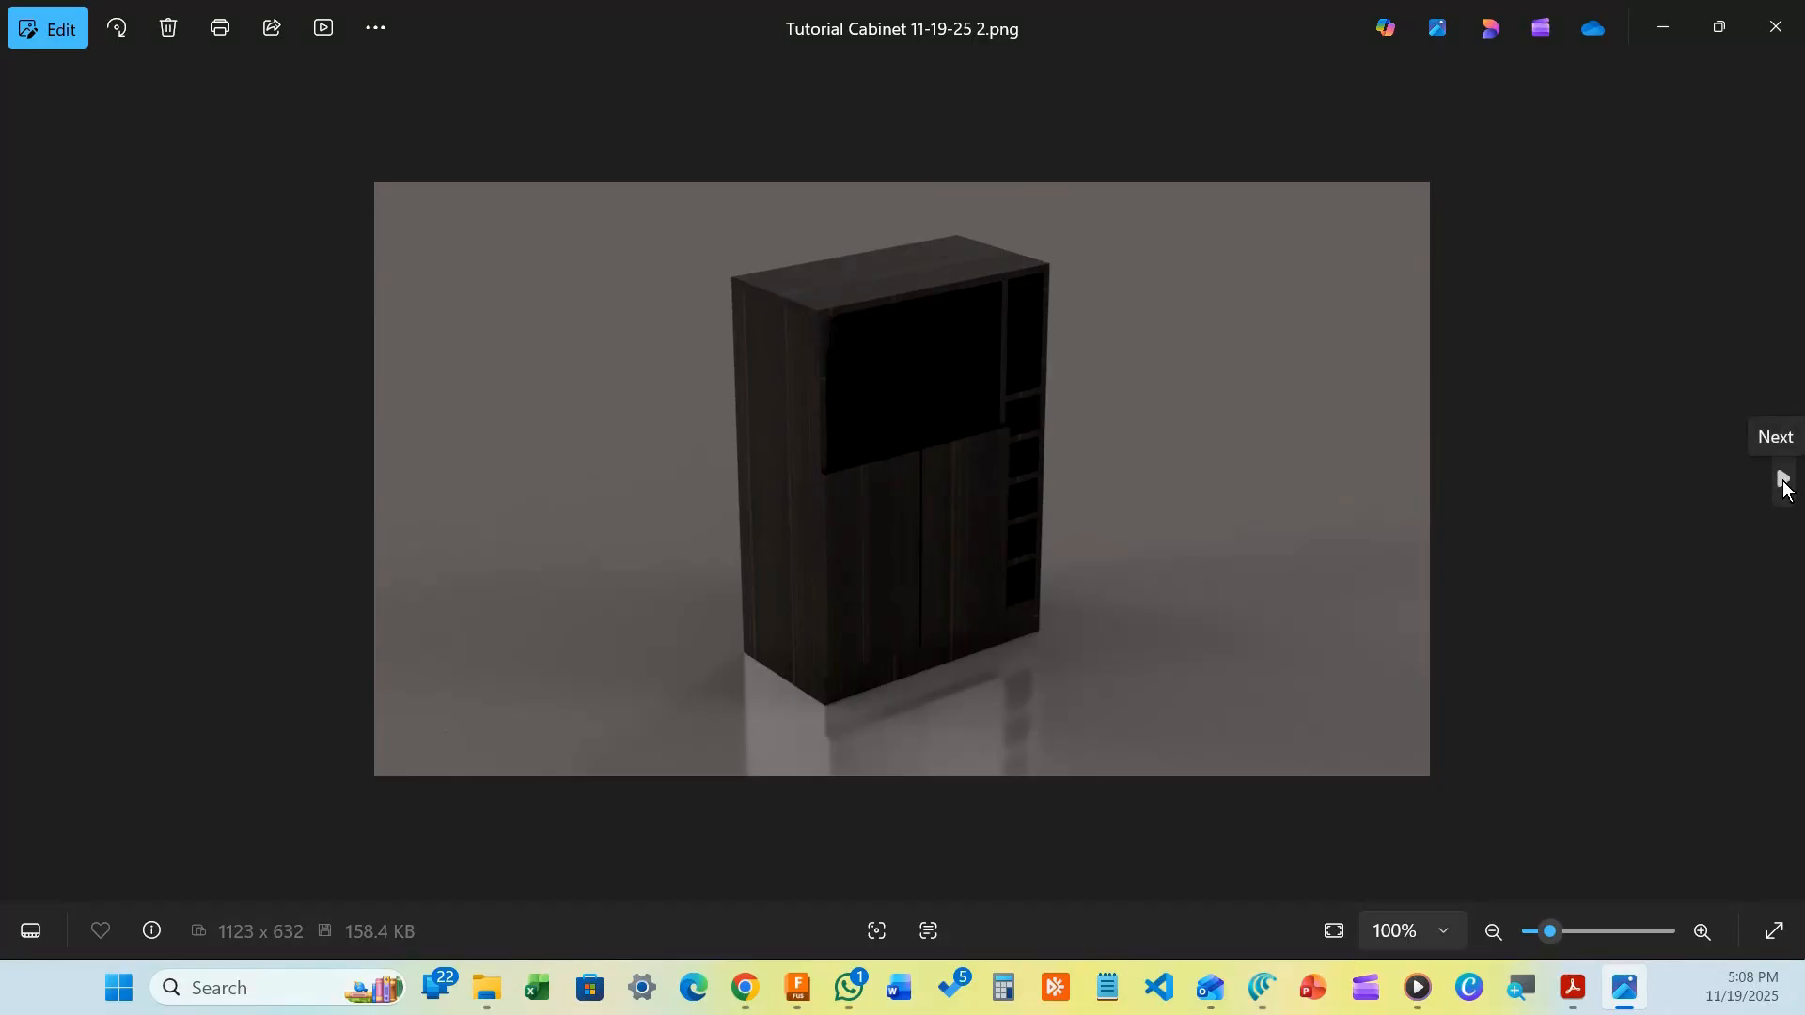
{"action": "left_click", "coordinate": [1783, 481]}
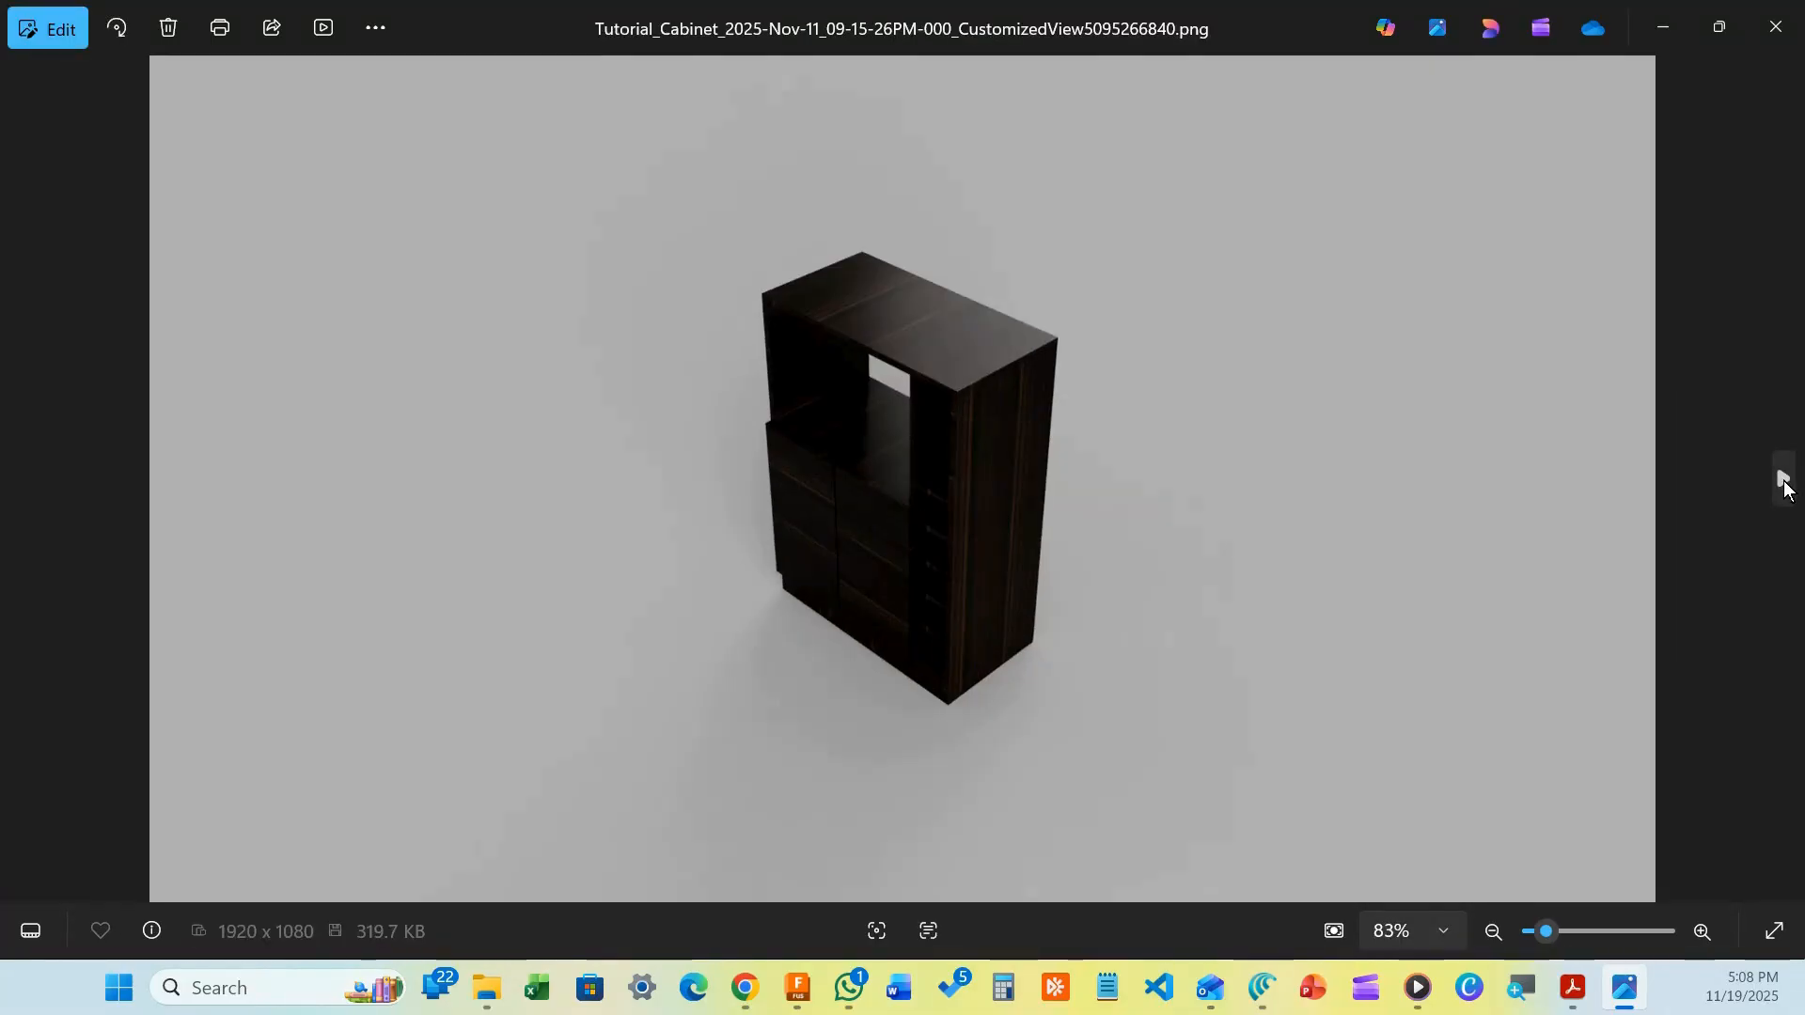
{"action": "left_click", "coordinate": [1784, 482]}
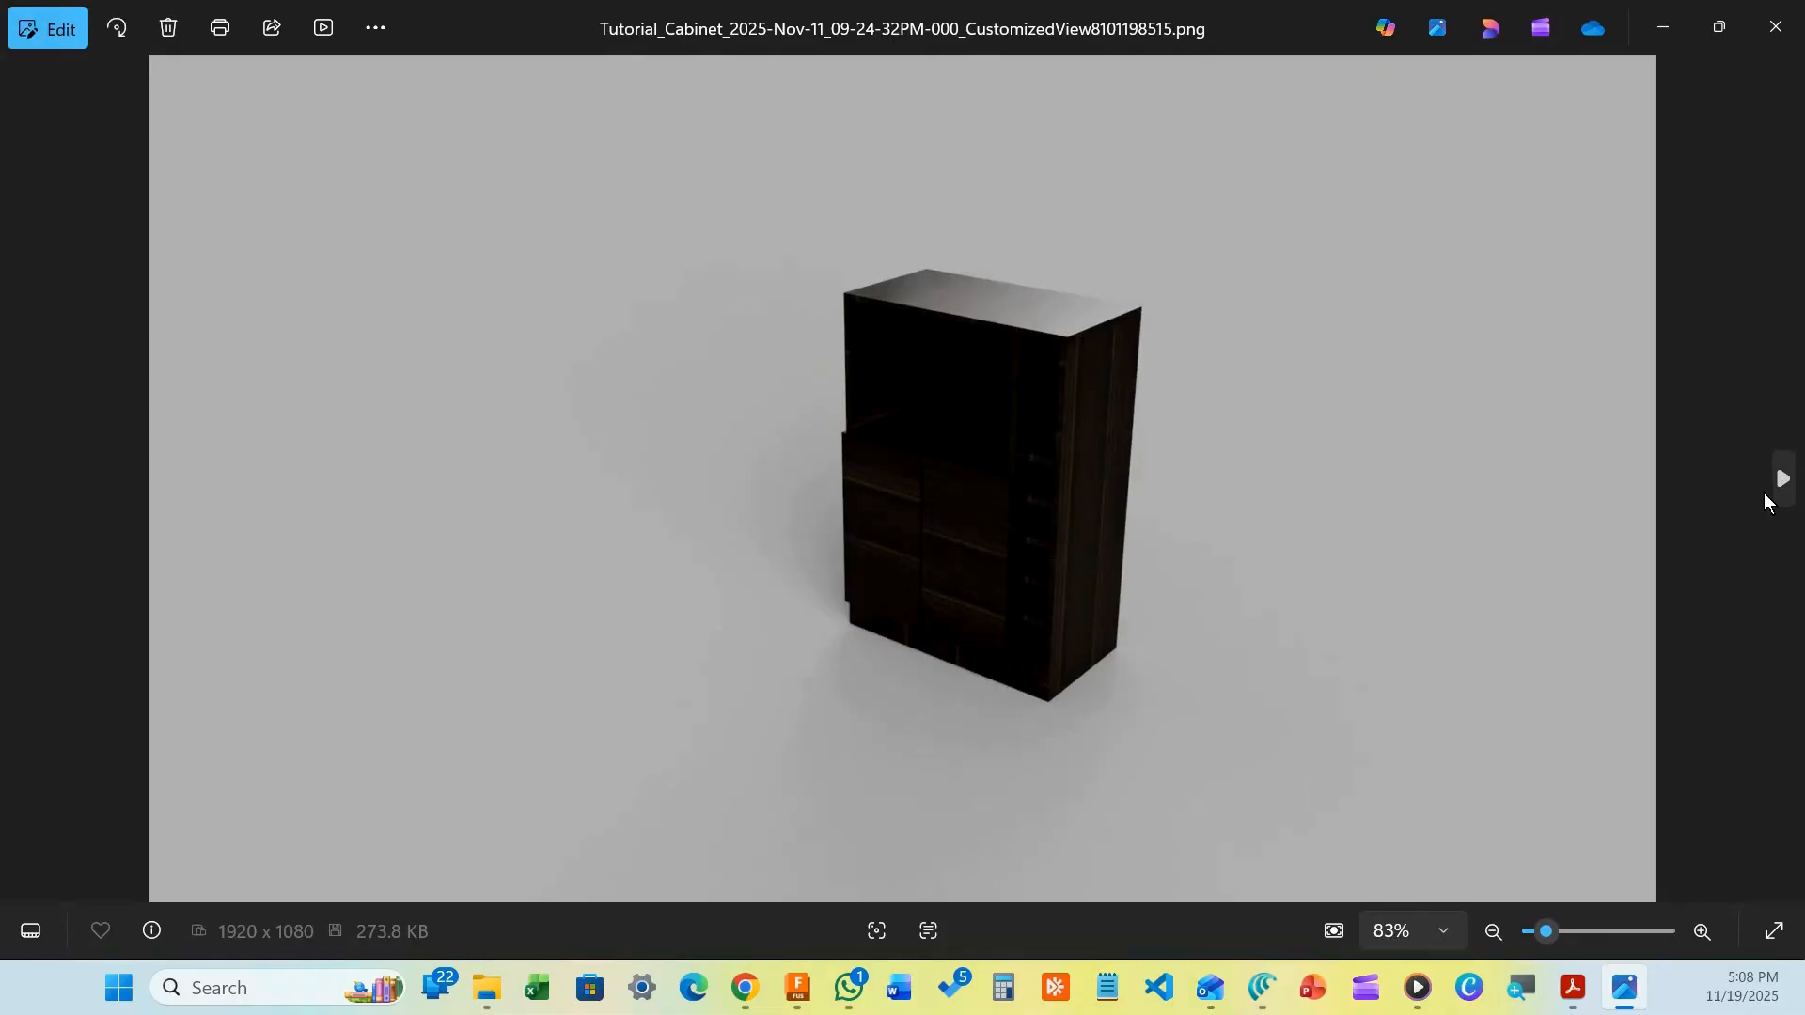
{"action": "left_click", "coordinate": [1783, 481]}
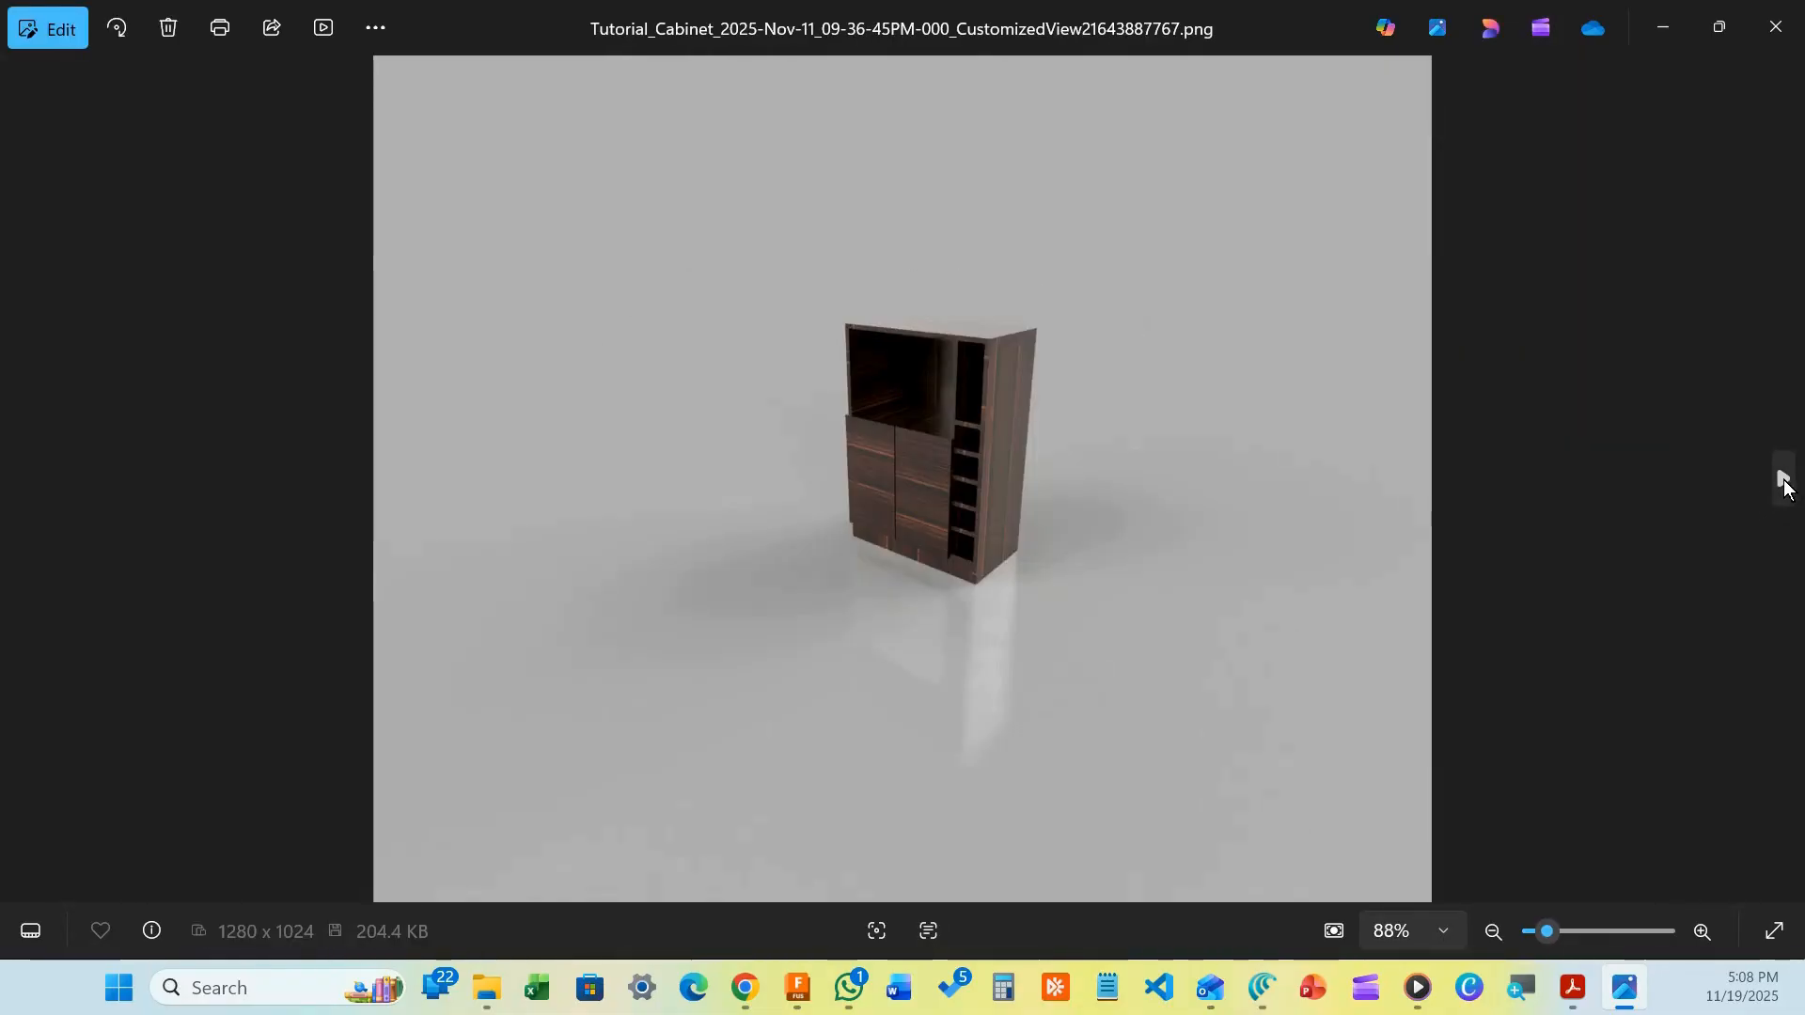
{"action": "left_click", "coordinate": [1783, 481]}
{"action": "left_click", "coordinate": [1783, 481]}
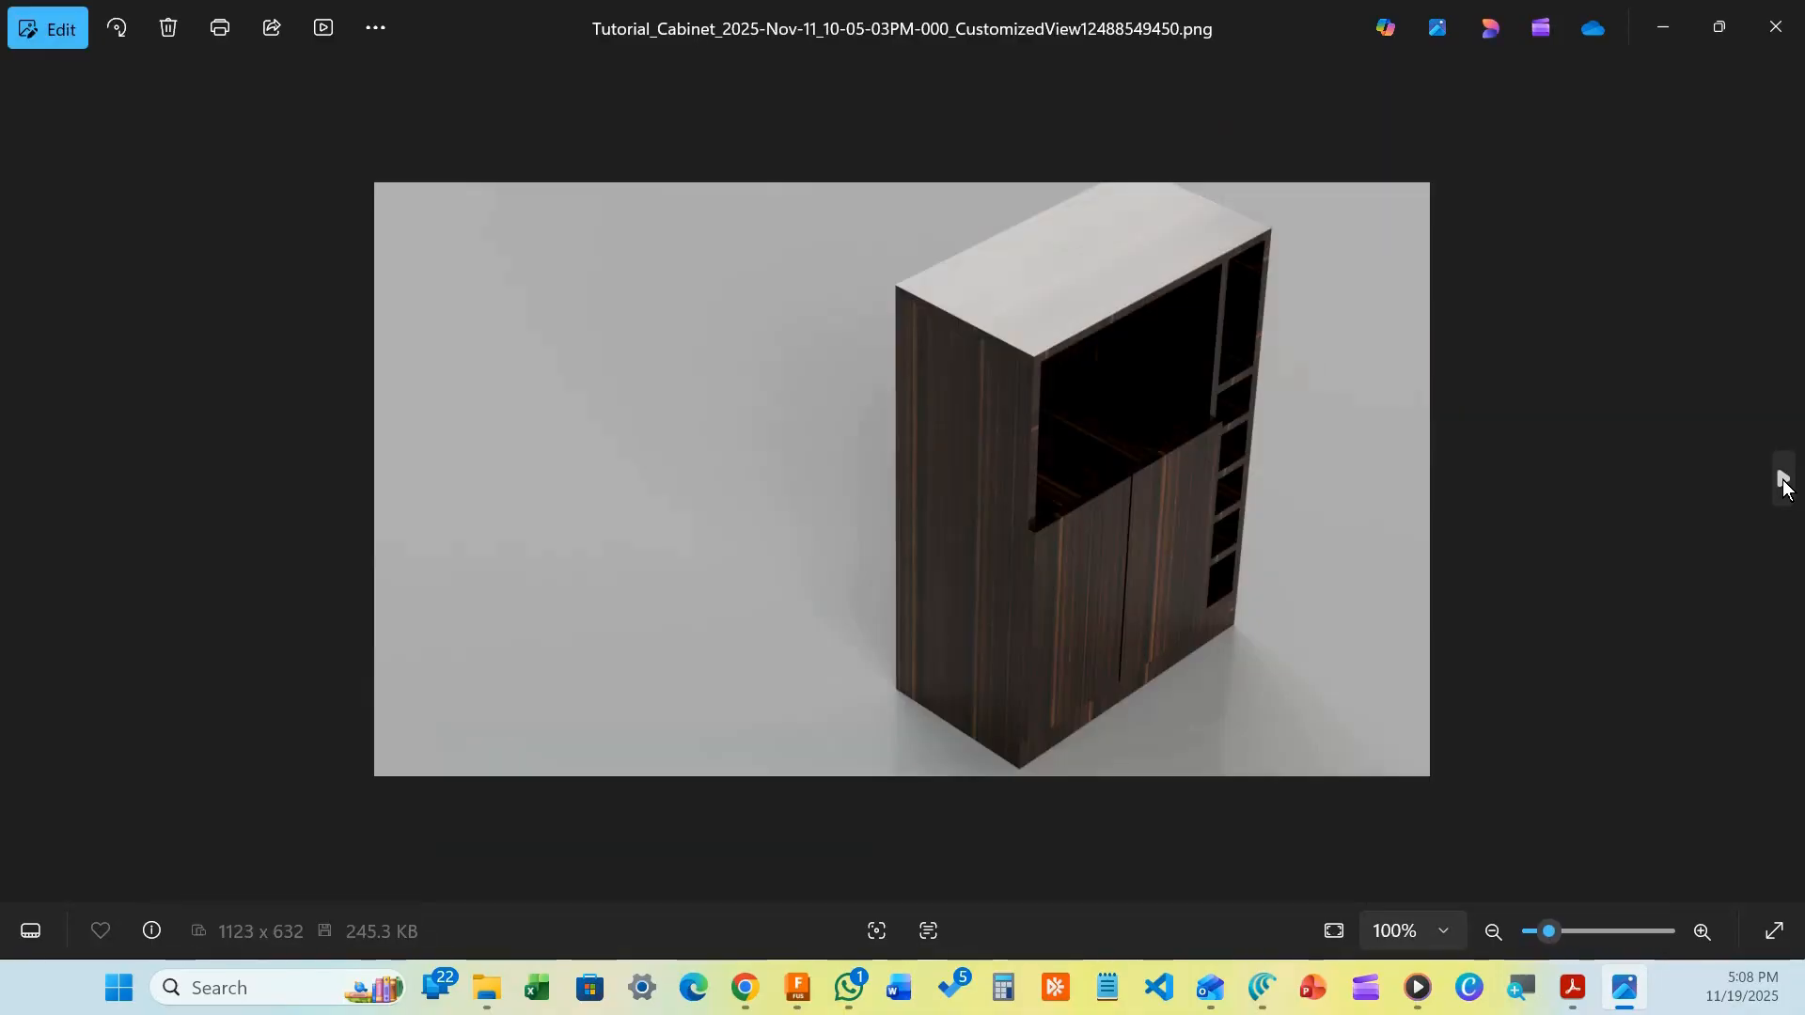
{"action": "left_click", "coordinate": [1784, 481]}
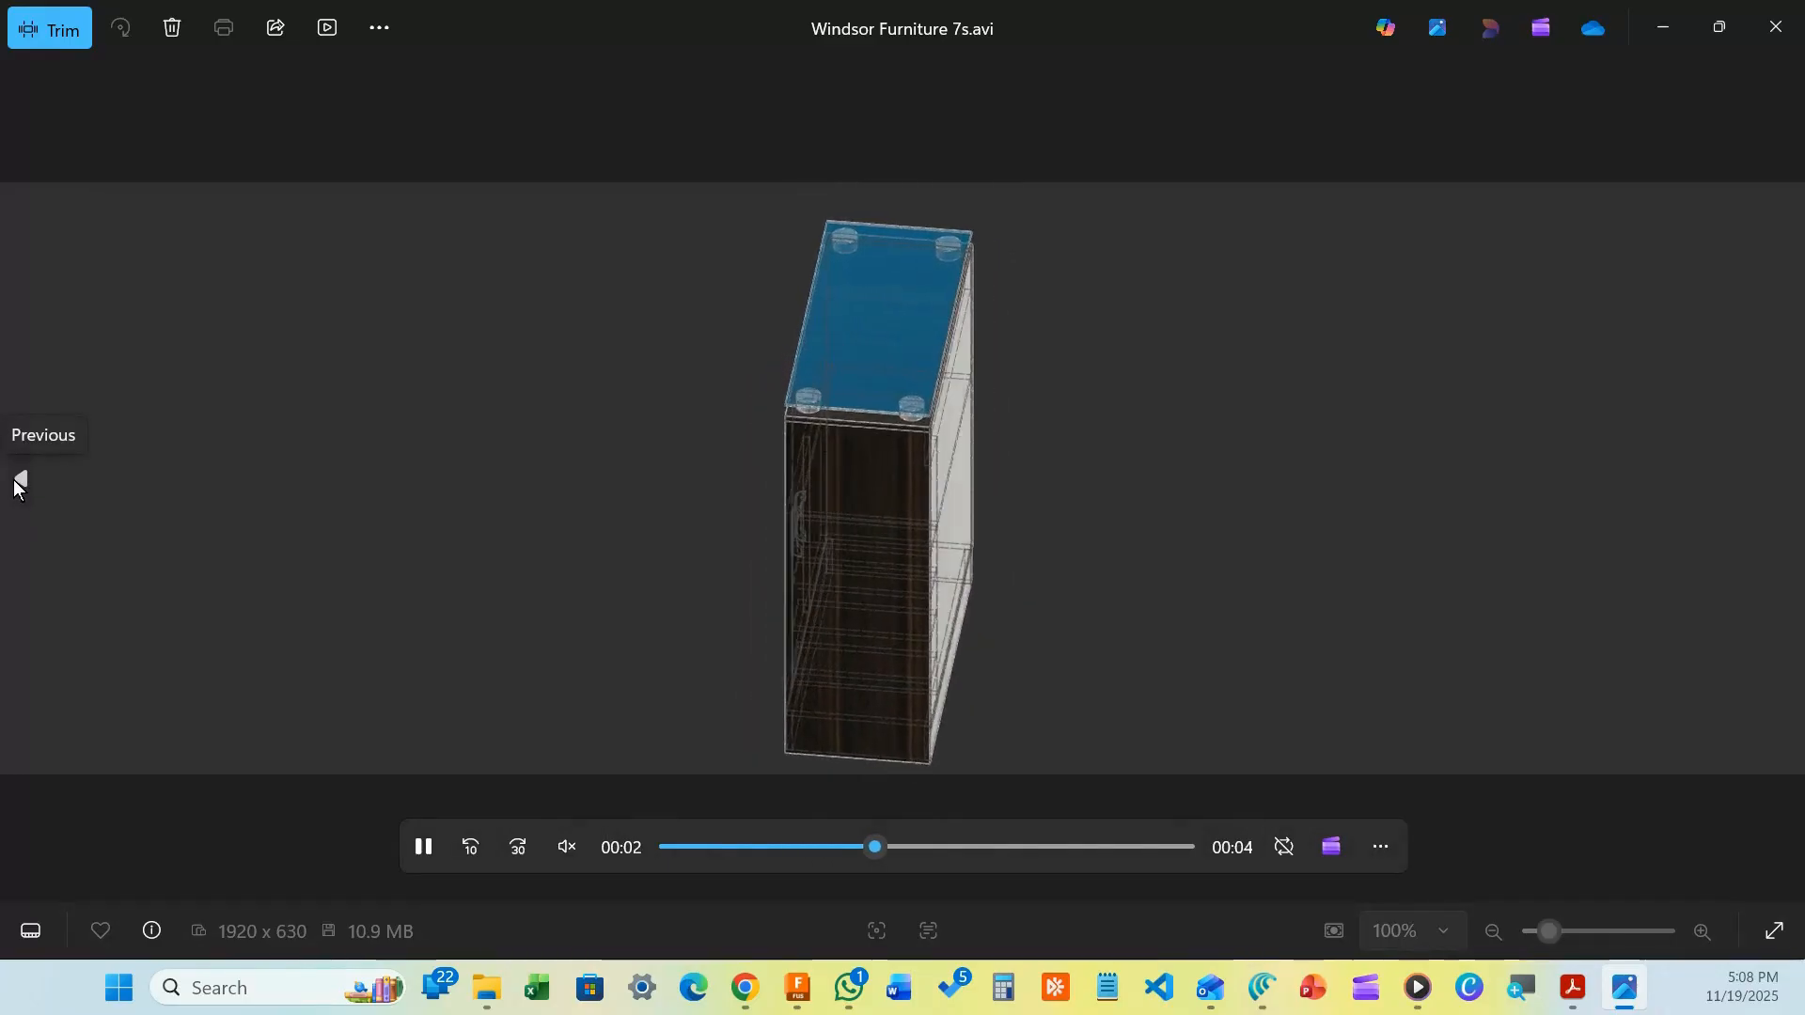
Step back through the earlier renders to the Tutorial Cabinet screen capture image
{"action": "left_click", "coordinate": [13, 479]}
{"action": "left_click", "coordinate": [14, 478]}
{"action": "left_click", "coordinate": [15, 477]}
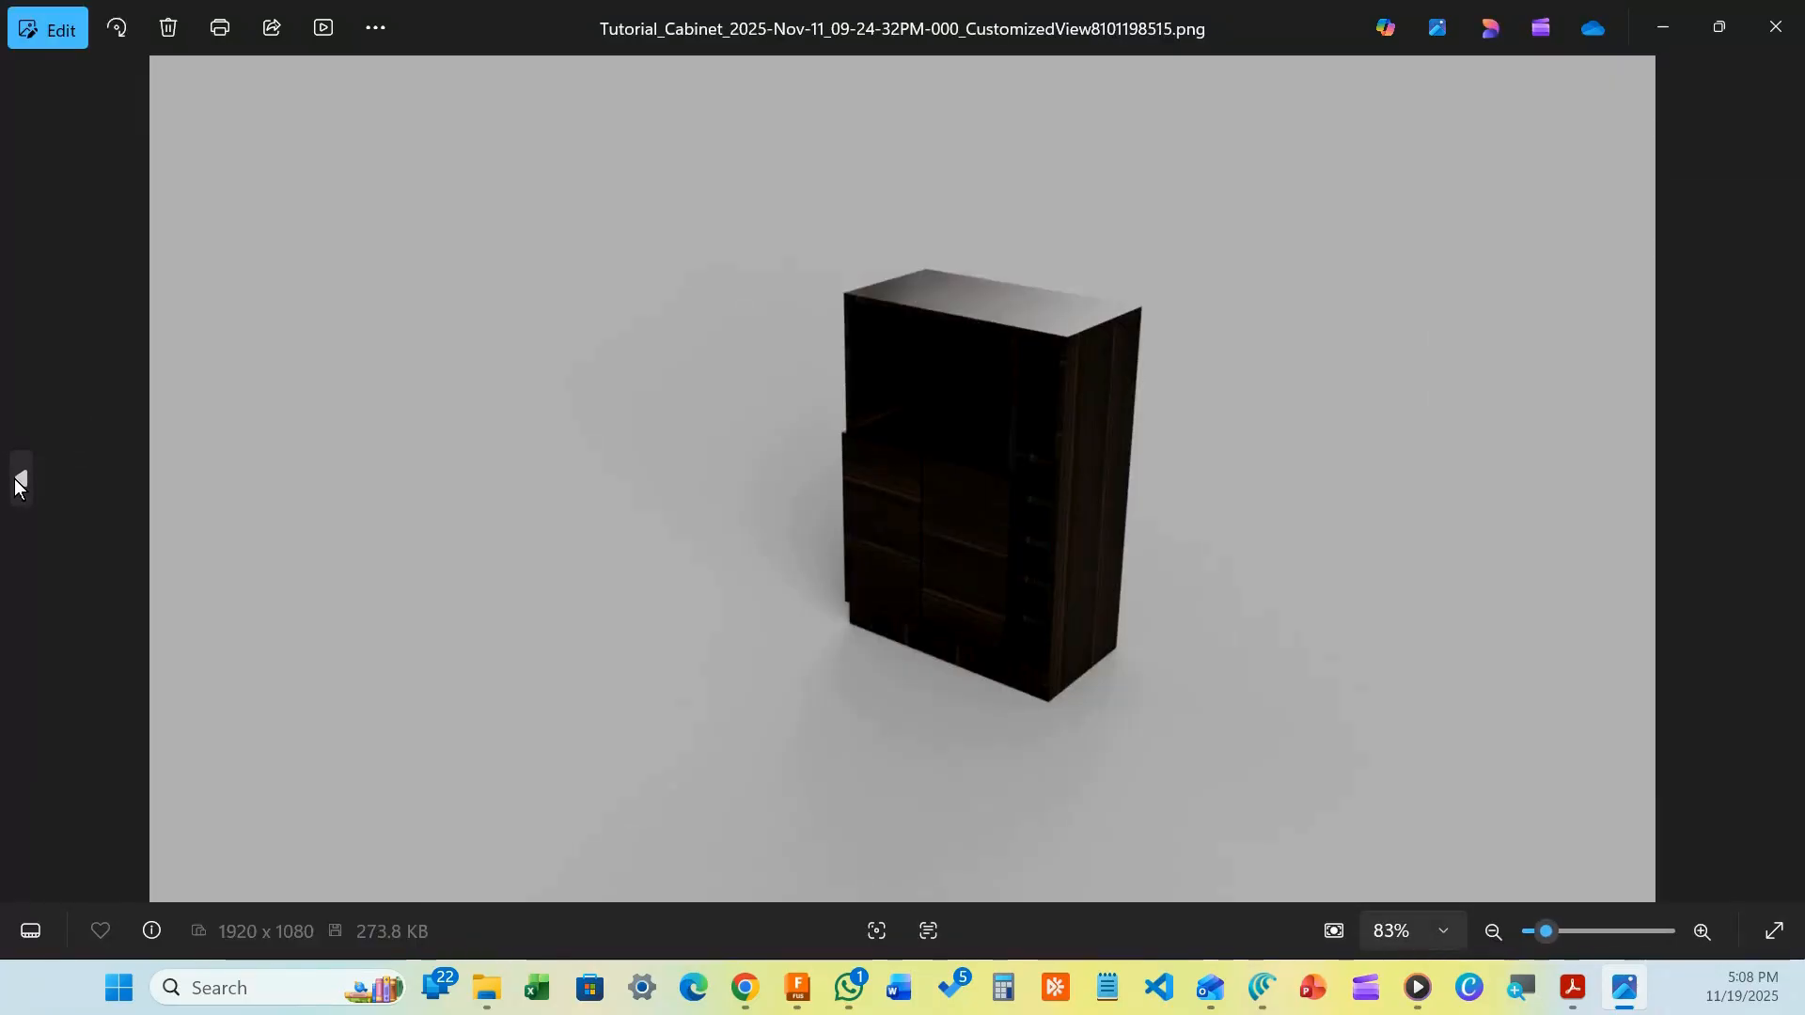
{"action": "left_click", "coordinate": [14, 477]}
{"action": "left_click", "coordinate": [13, 478]}
{"action": "left_click", "coordinate": [12, 478]}
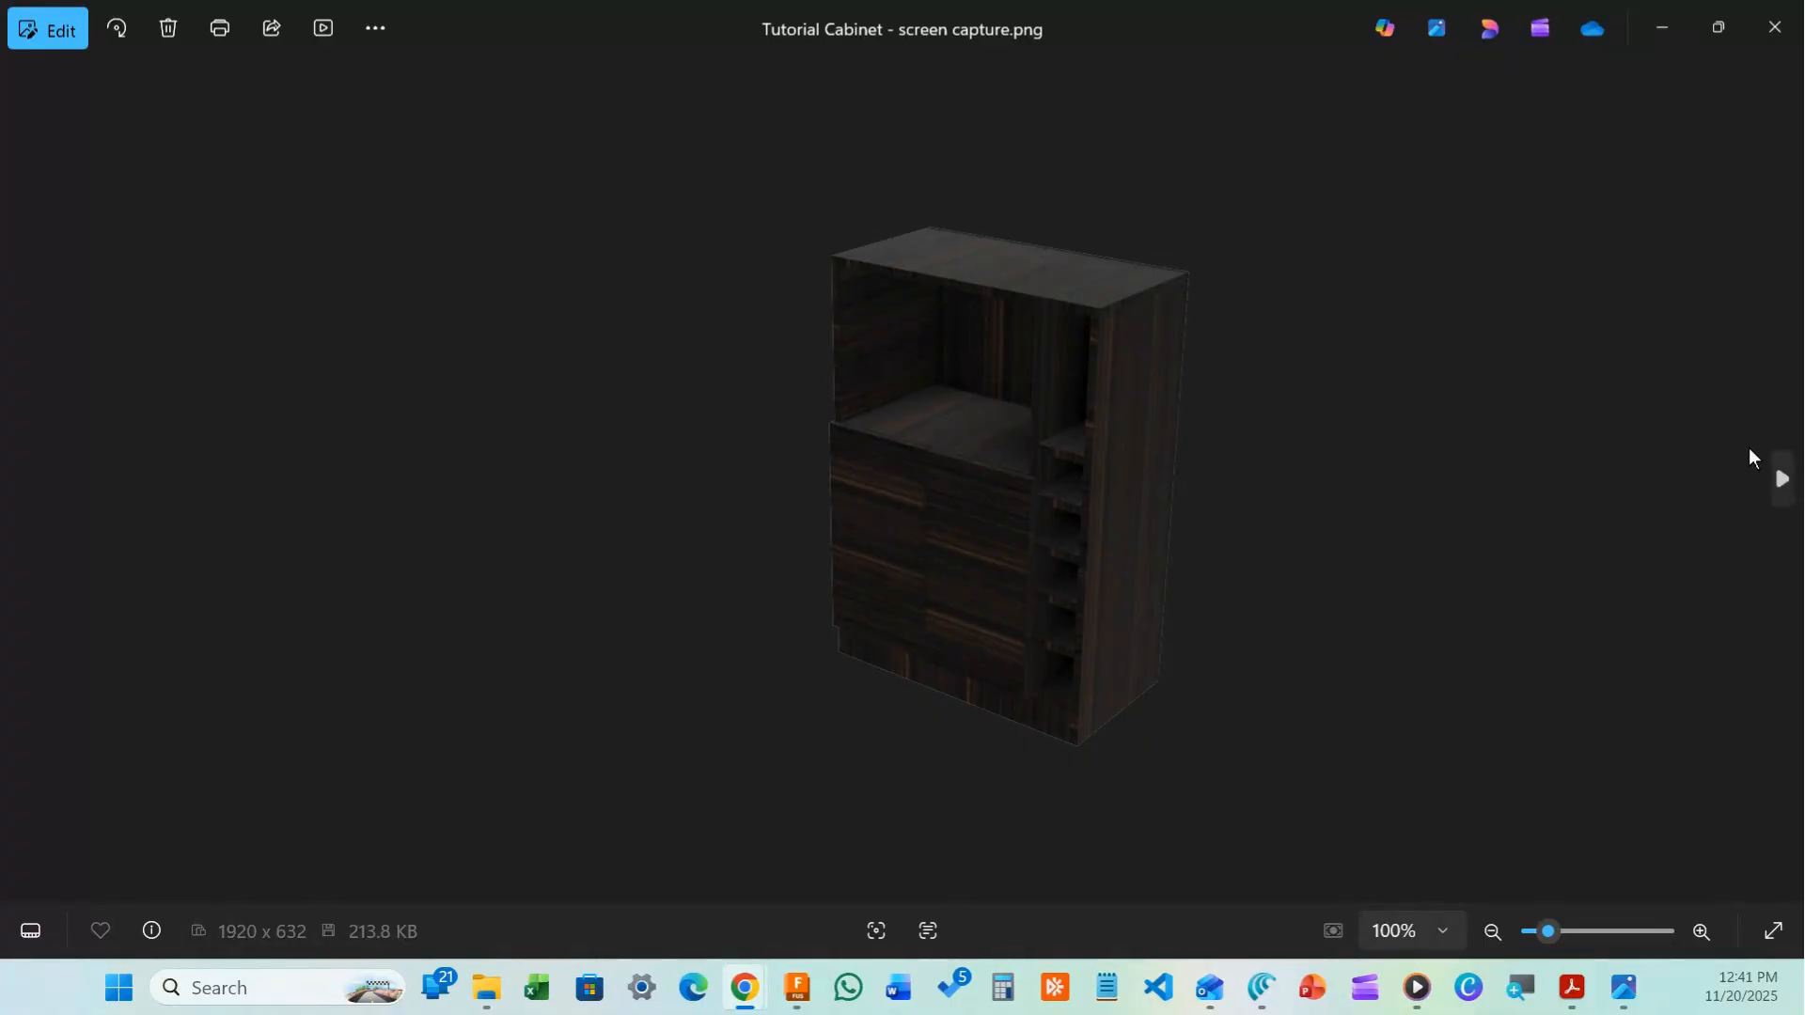
Page forward from Tutorial Cabinet 11-19-25 1 through the 09-36-45PM and 09-40-27PM renders
{"action": "left_click", "coordinate": [1781, 481]}
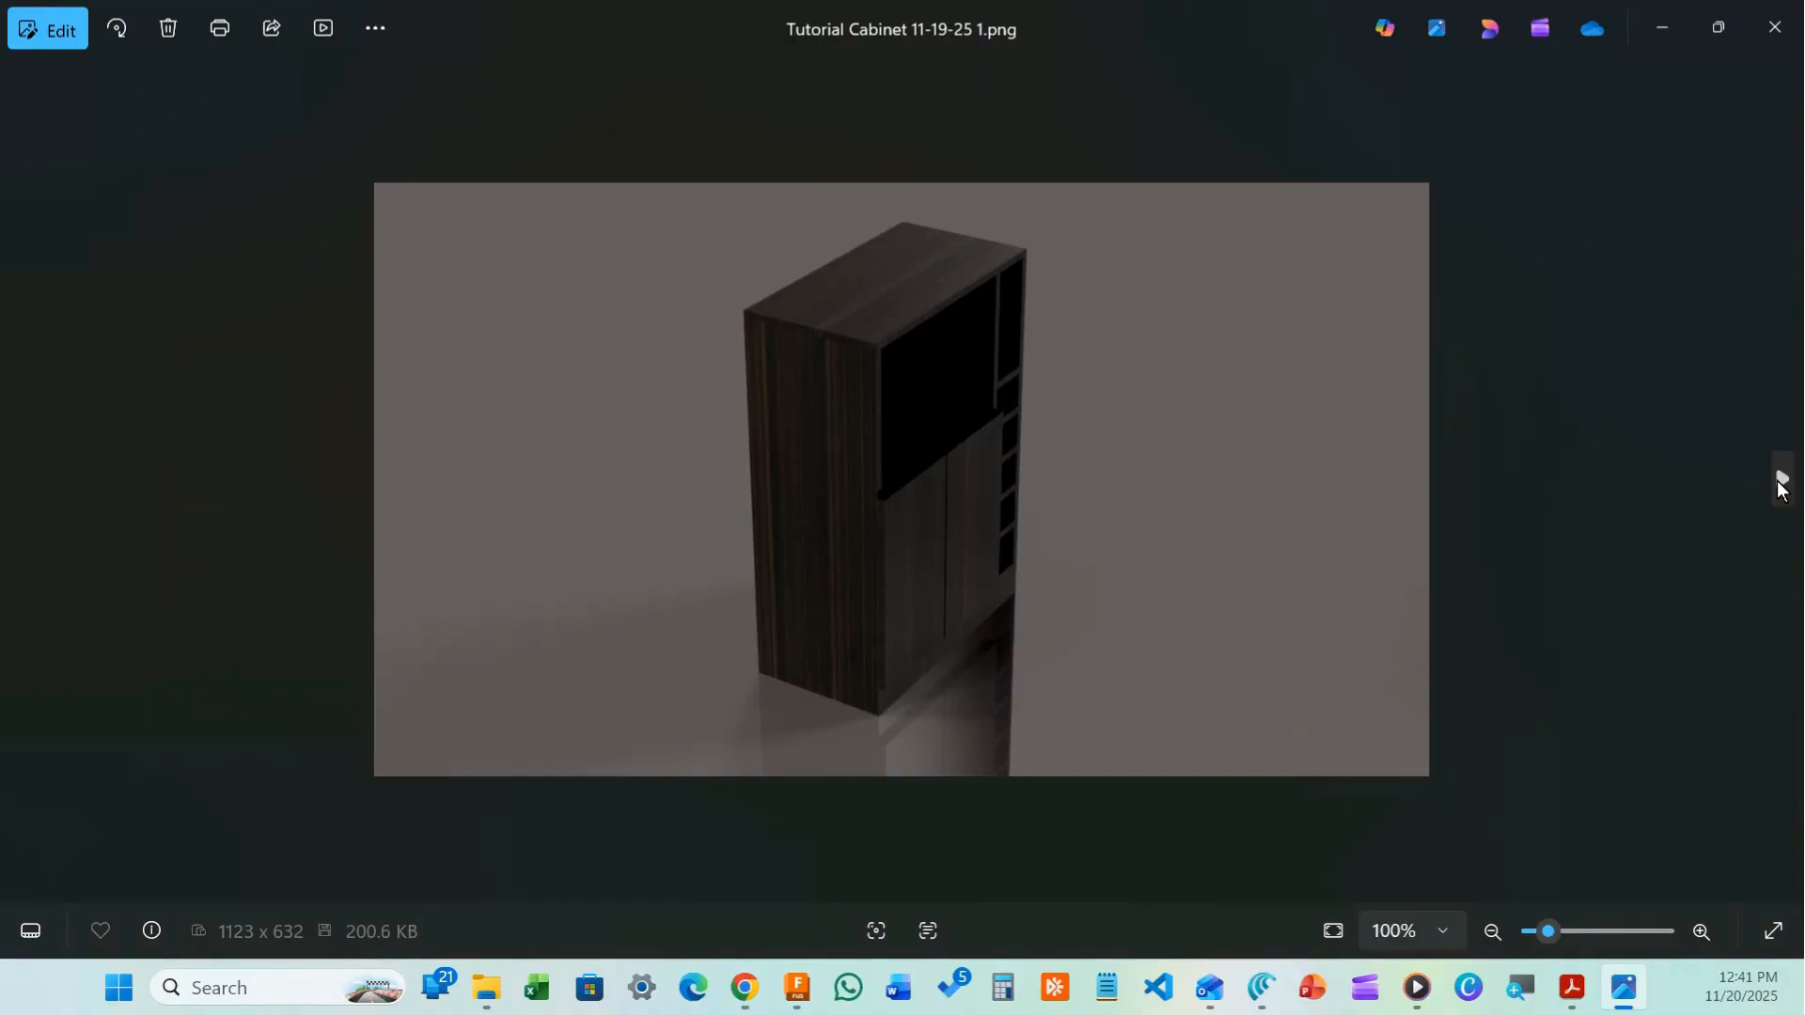
{"action": "left_click", "coordinate": [1781, 482]}
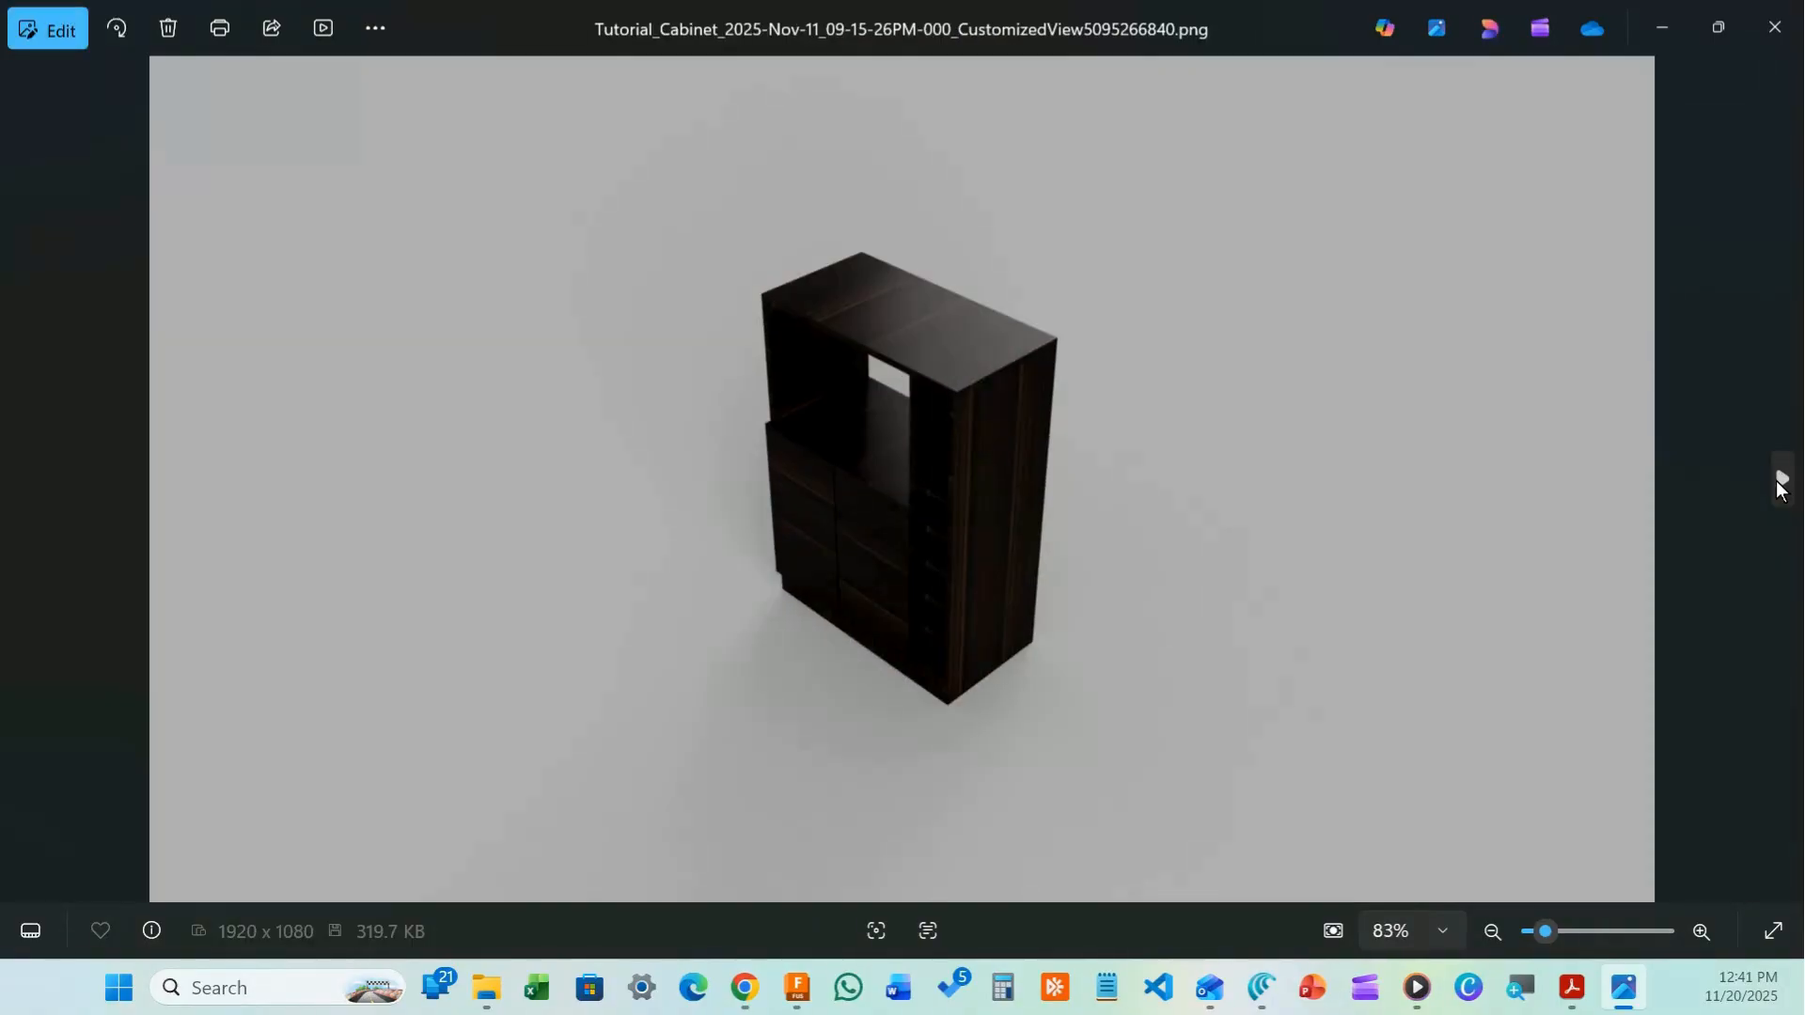
{"action": "left_click", "coordinate": [1781, 481]}
{"action": "left_click", "coordinate": [1781, 482]}
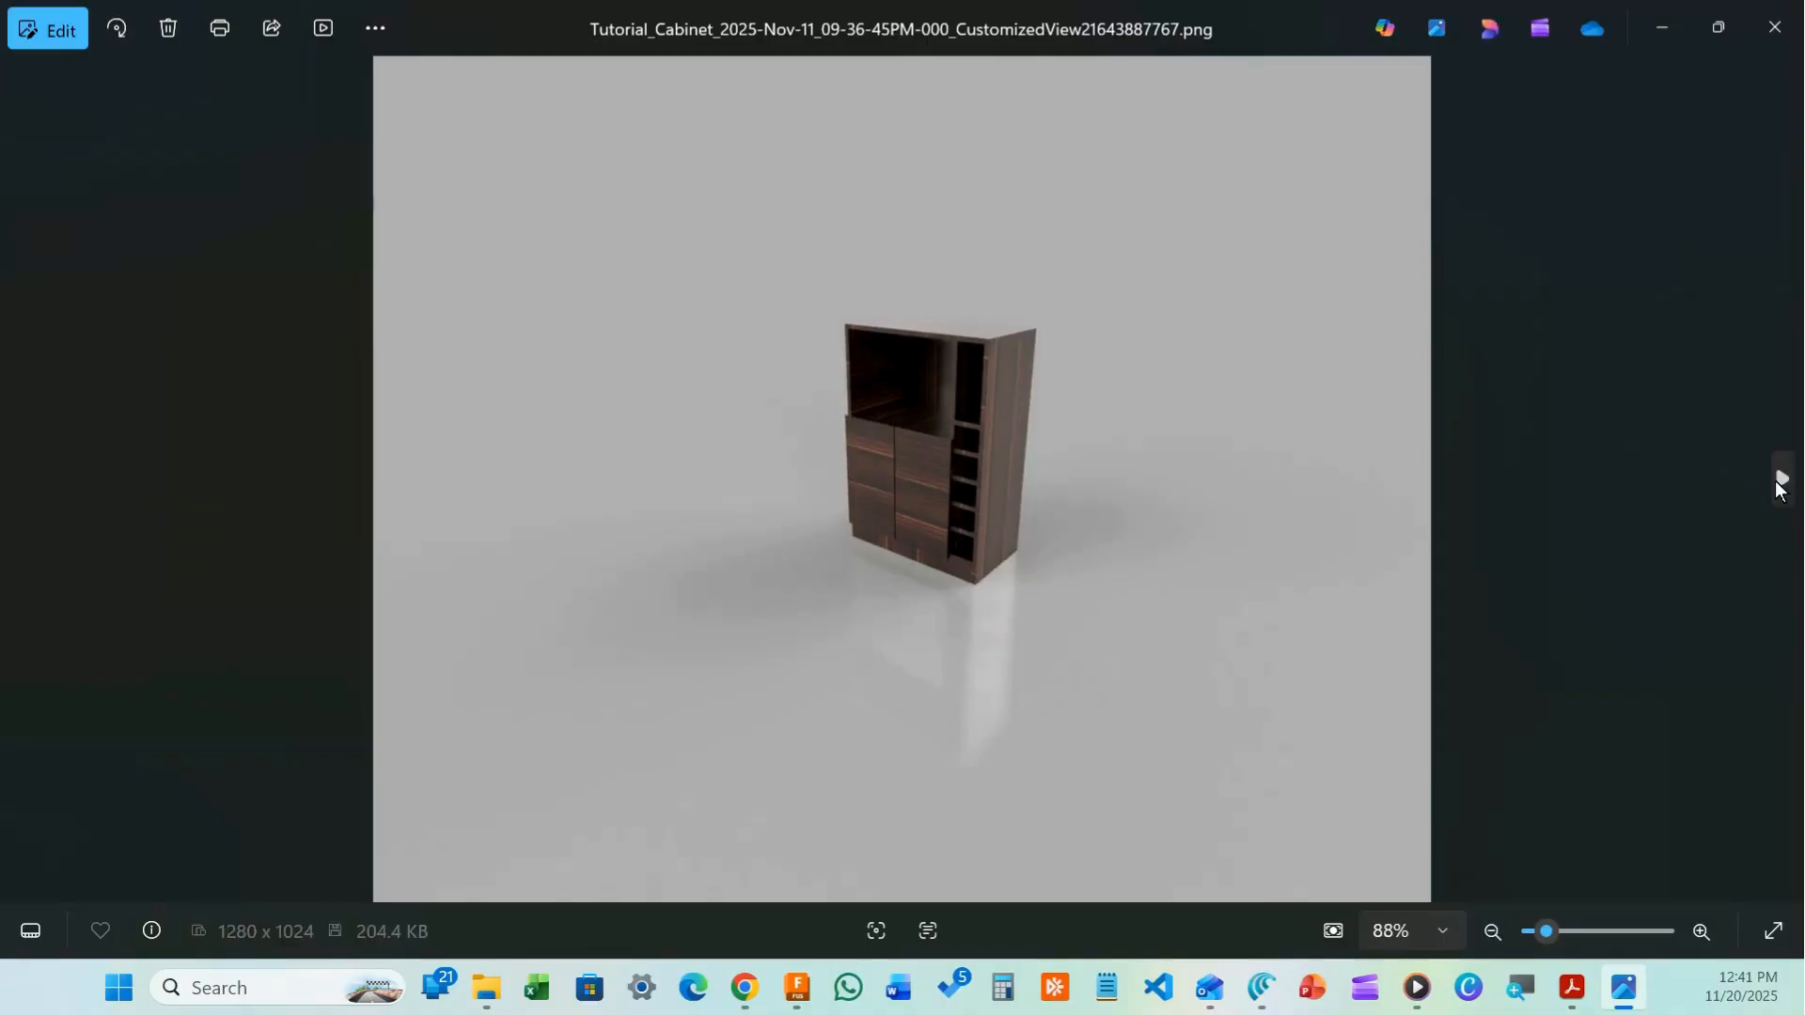
{"action": "left_click", "coordinate": [1782, 481]}
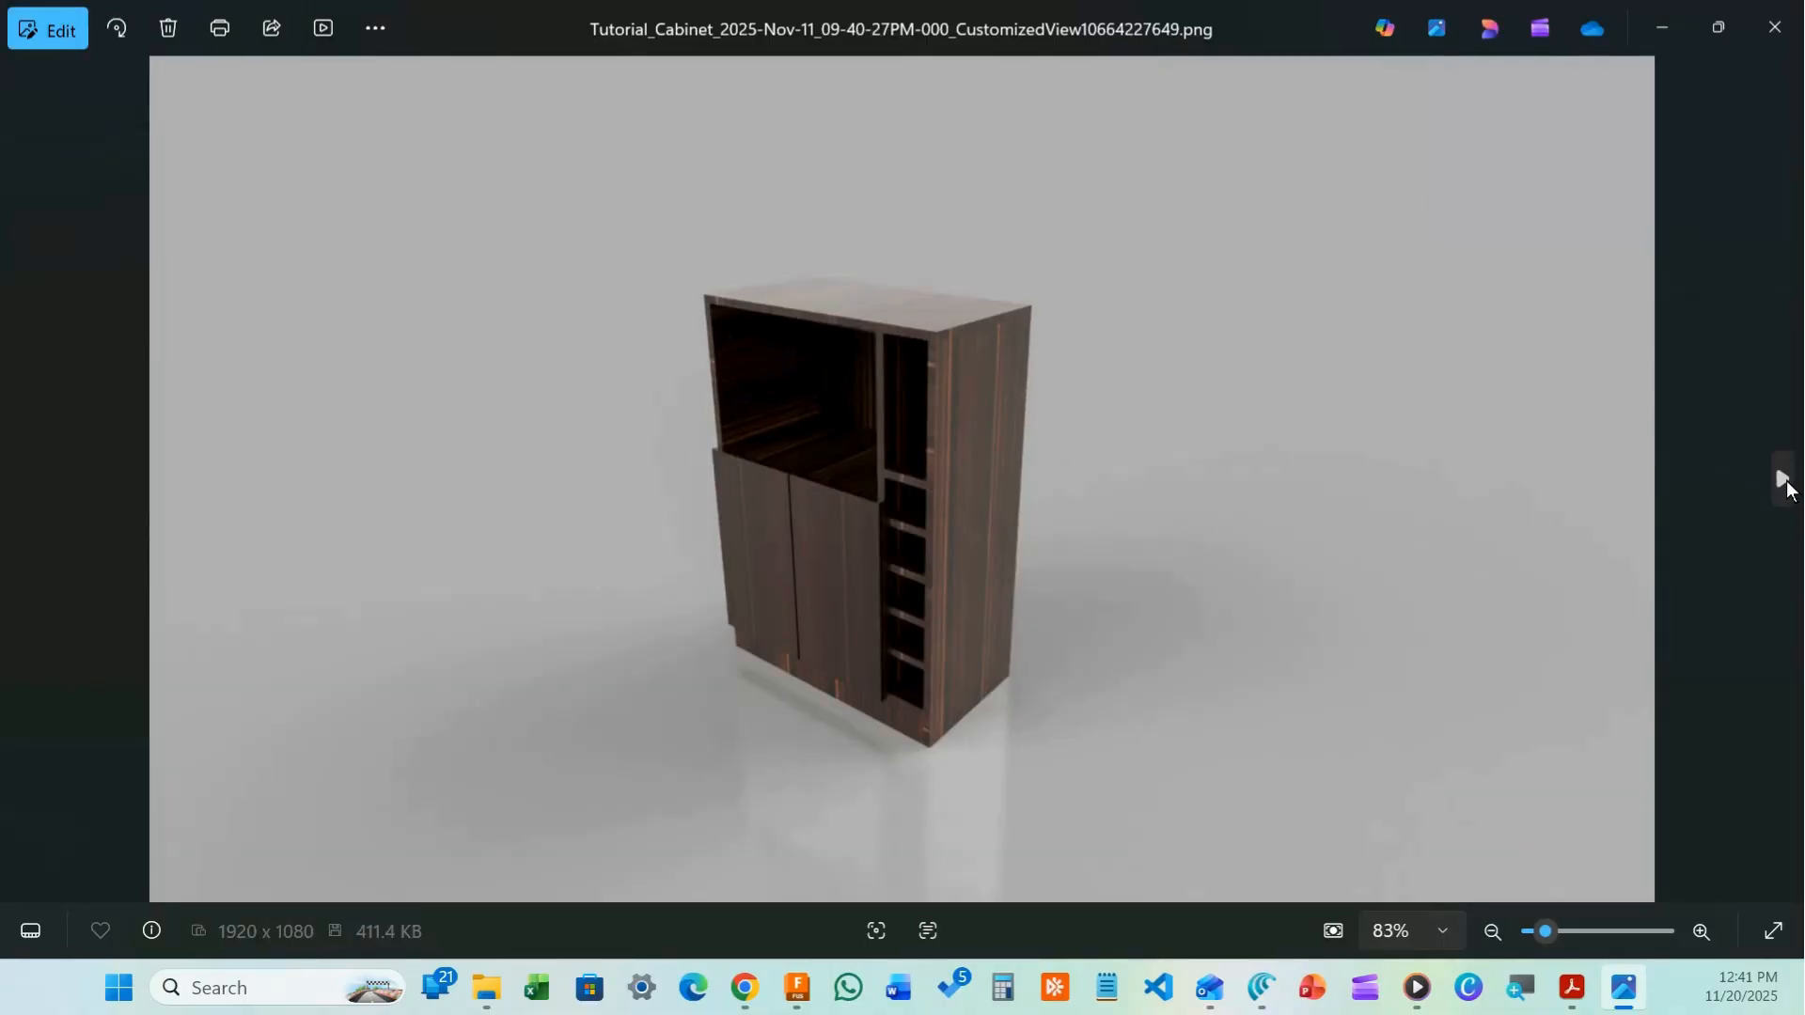
{"action": "left_click", "coordinate": [1781, 481]}
Open the Windsor Furniture 7s video, play it through, and return to Fusion
{"action": "left_click", "coordinate": [1781, 481]}
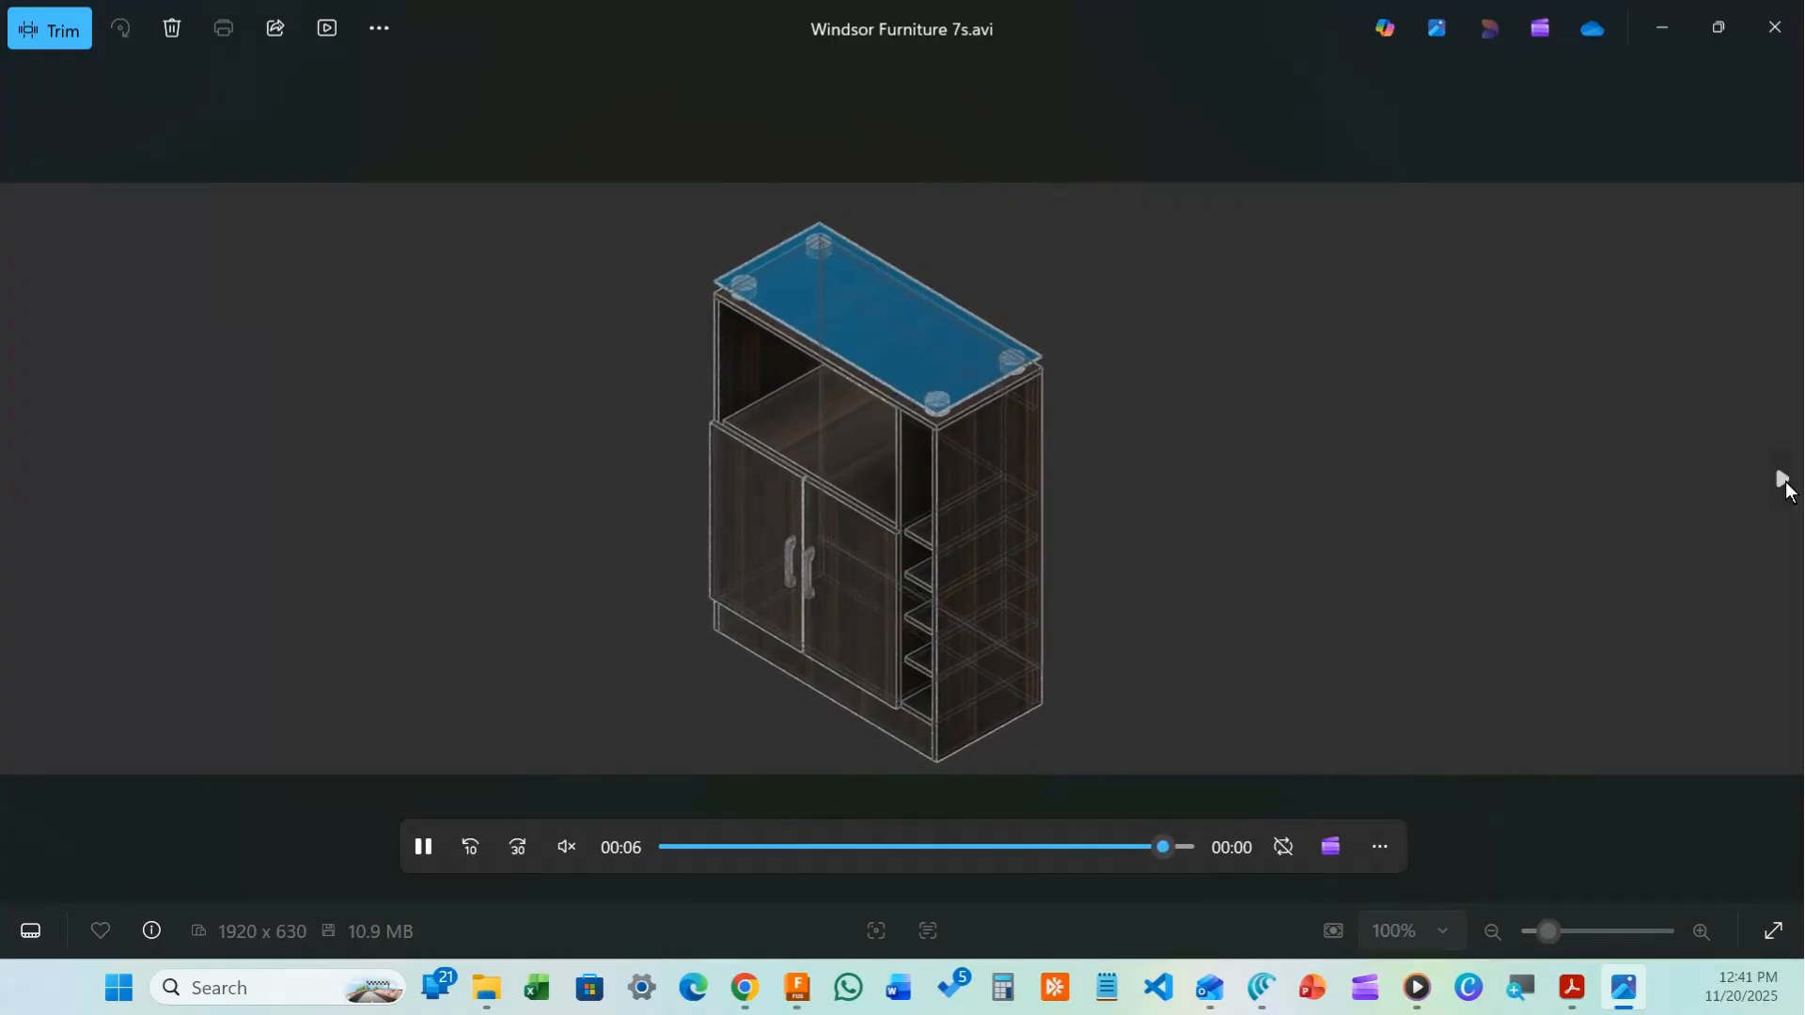
{"action": "left_click", "coordinate": [422, 848]}
{"action": "left_click", "coordinate": [801, 984]}
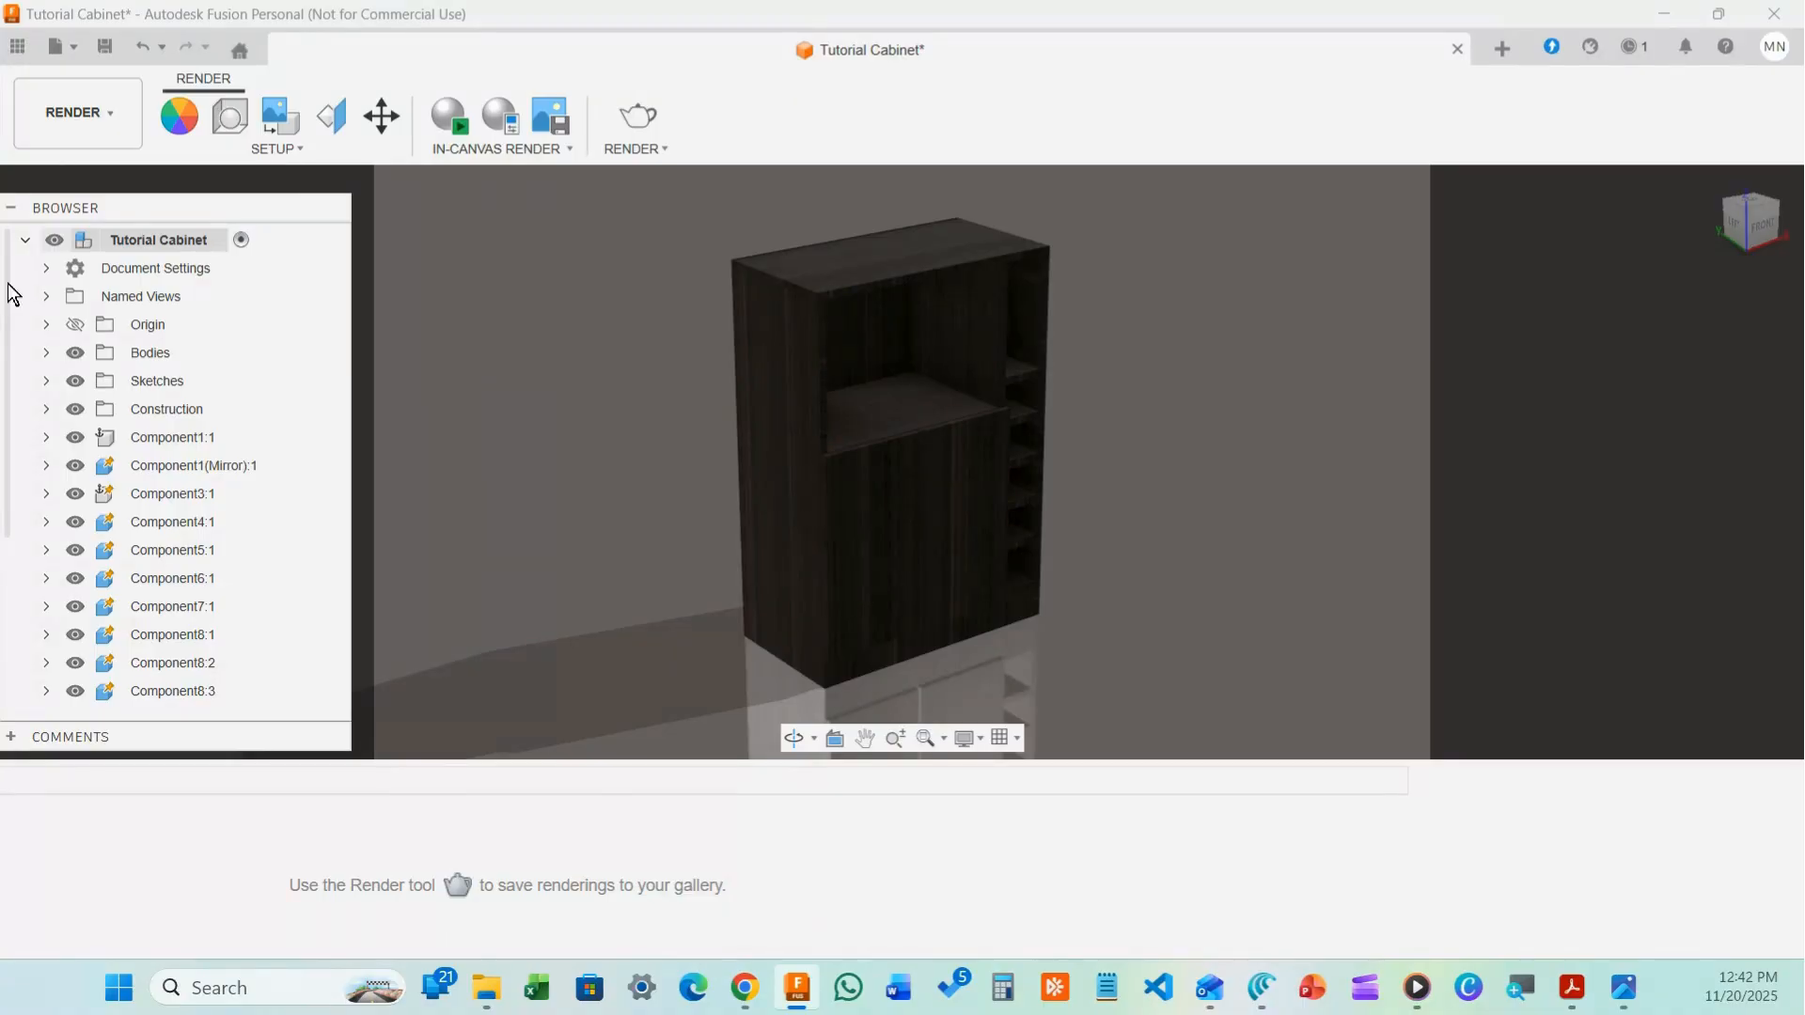
Stay in the Render workspace and list the design's appearances, such as Bamboo Dark - Semigloss
{"action": "left_click", "coordinate": [107, 116]}
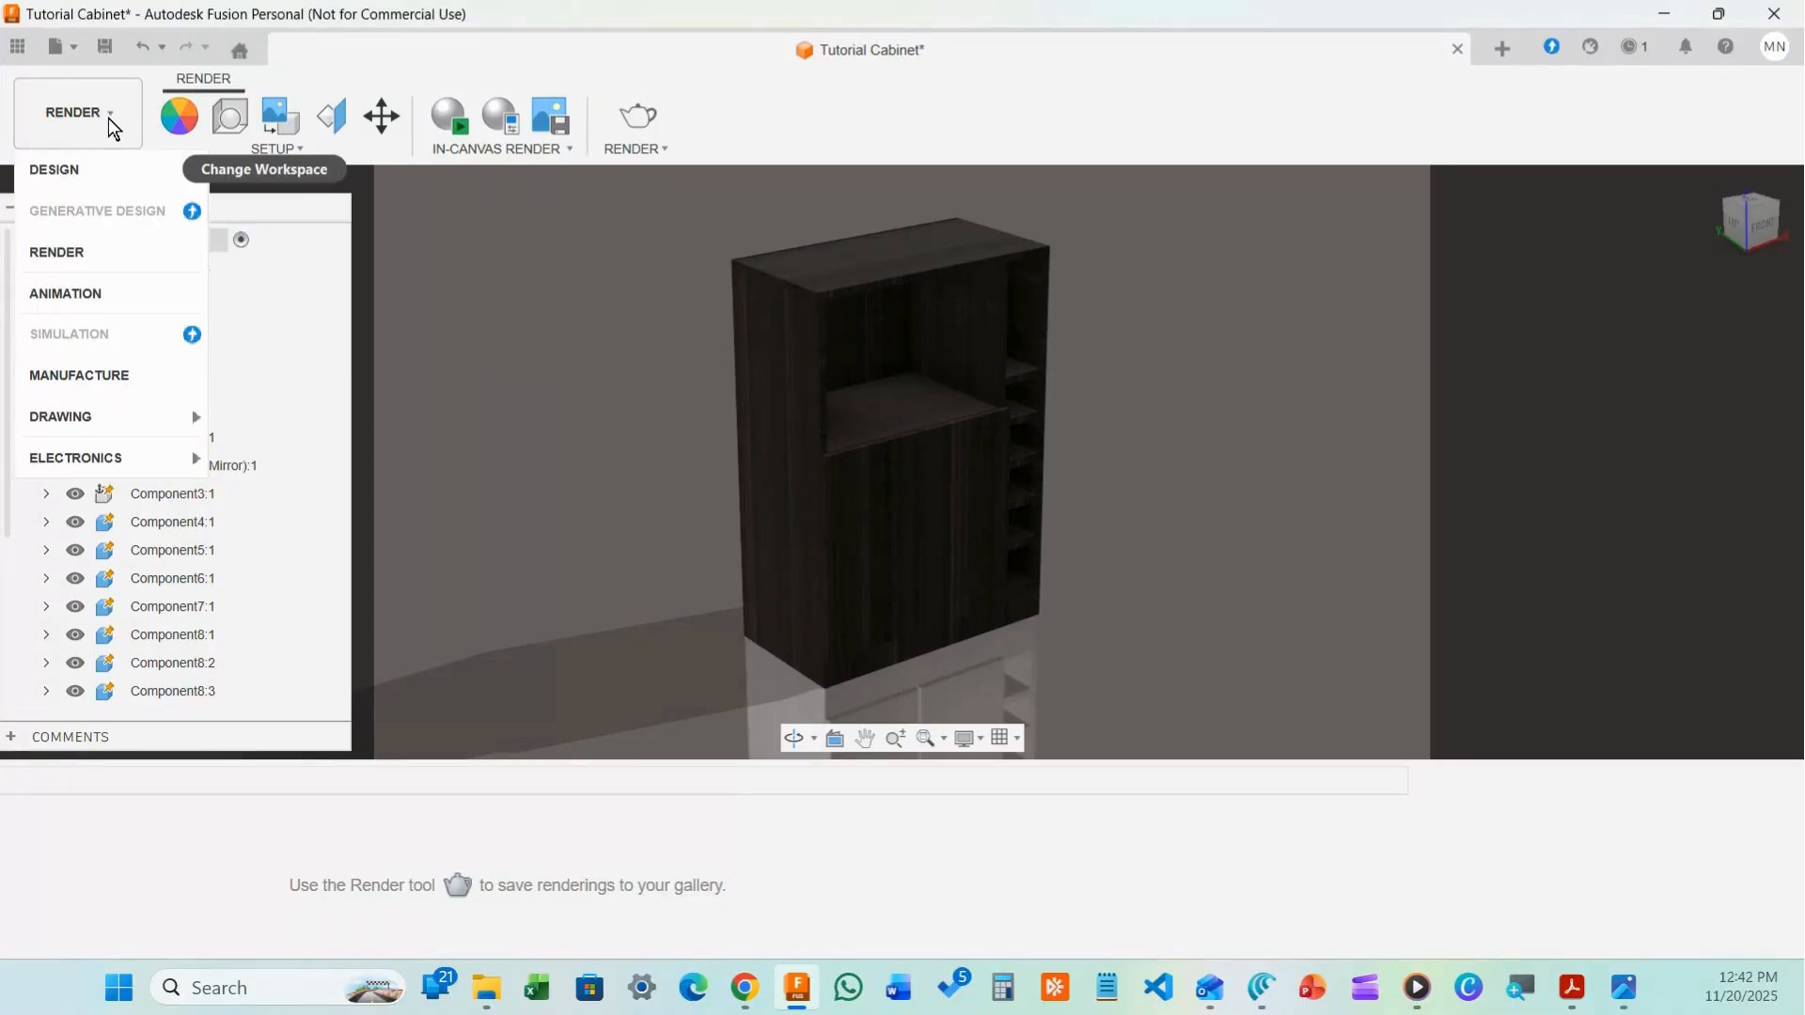
{"action": "left_click", "coordinate": [94, 293]}
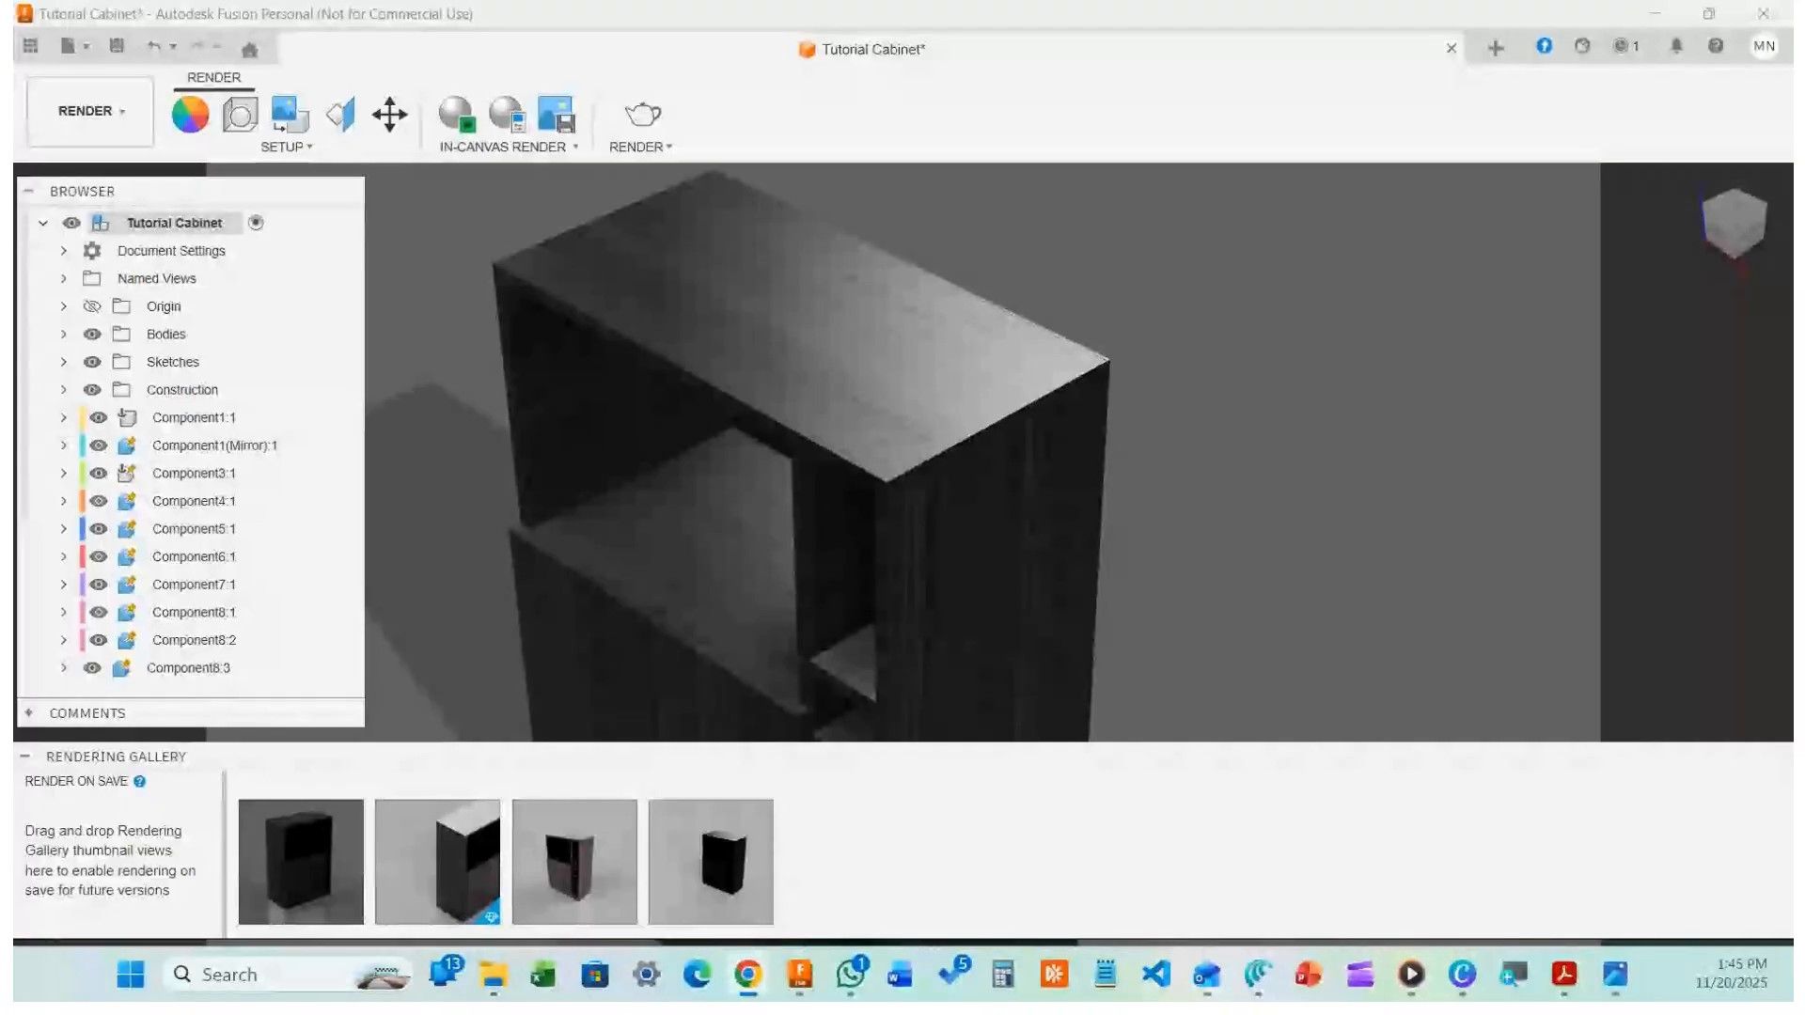
{"action": "left_click", "coordinate": [178, 112]}
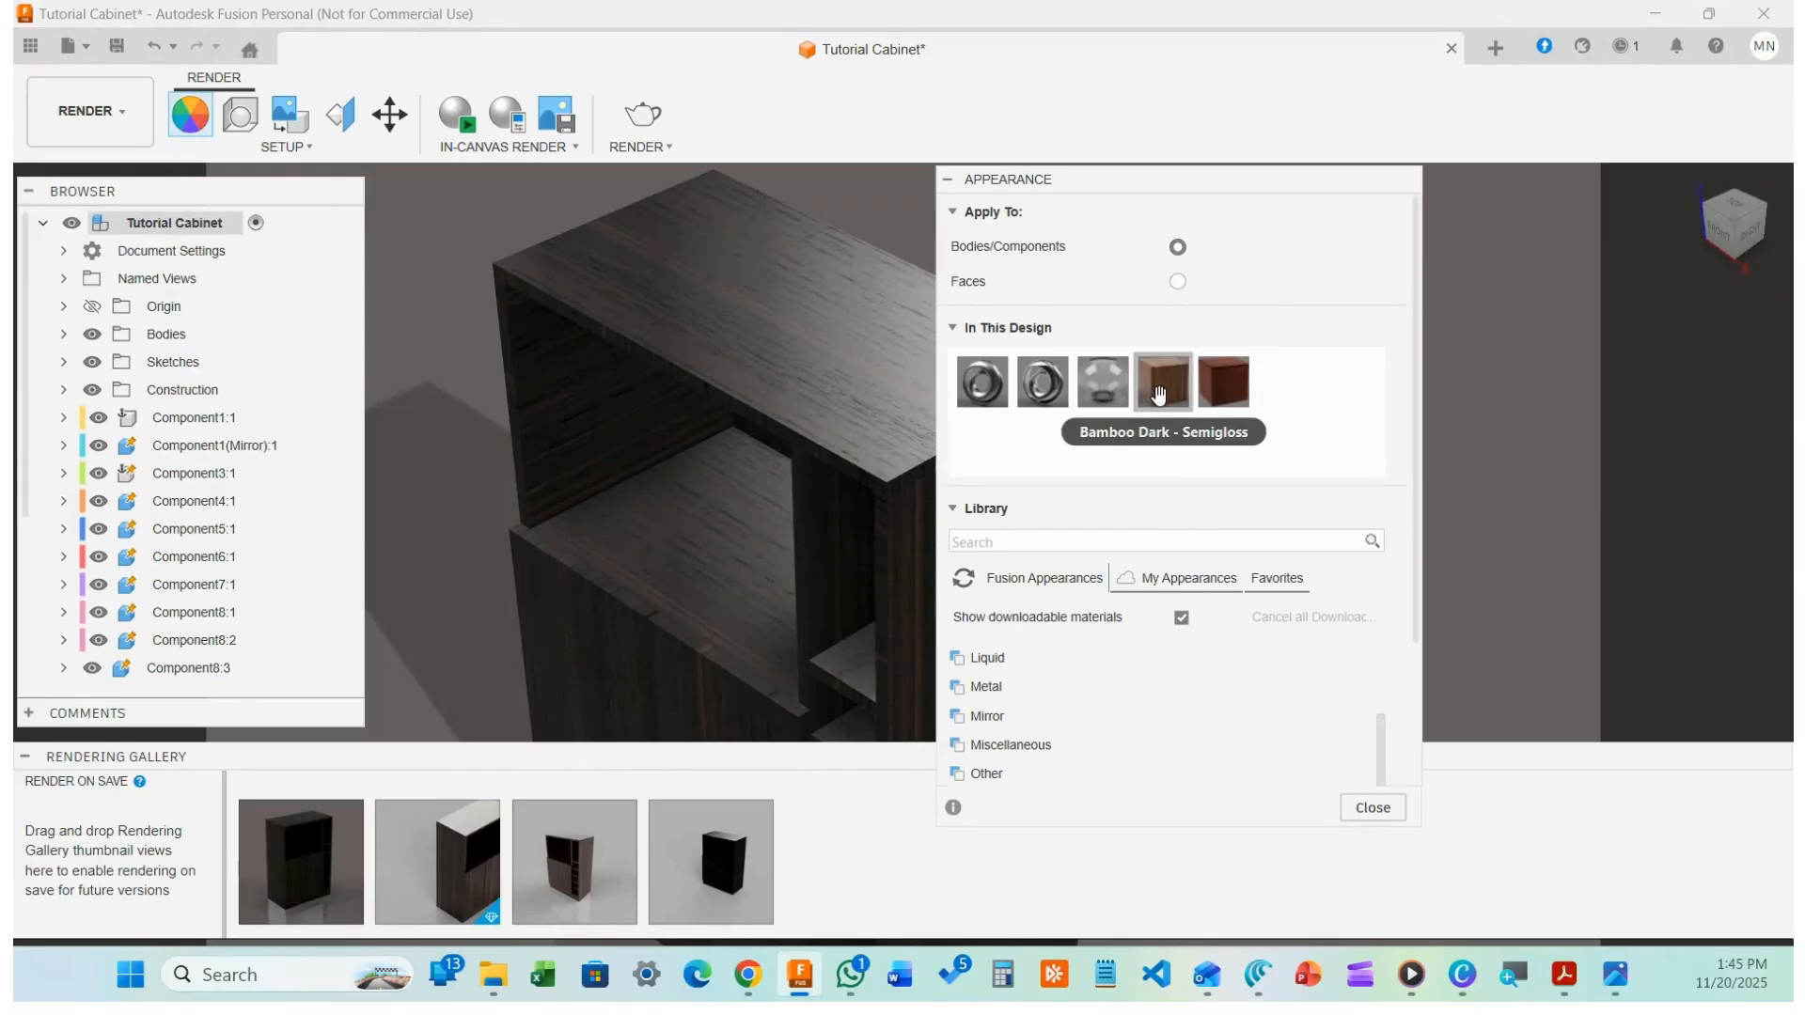
Duplicate the Vintage red appearance and open the copy's Antique red.png texture settings
{"action": "right_click", "coordinate": [1219, 389]}
{"action": "left_click", "coordinate": [1275, 428]}
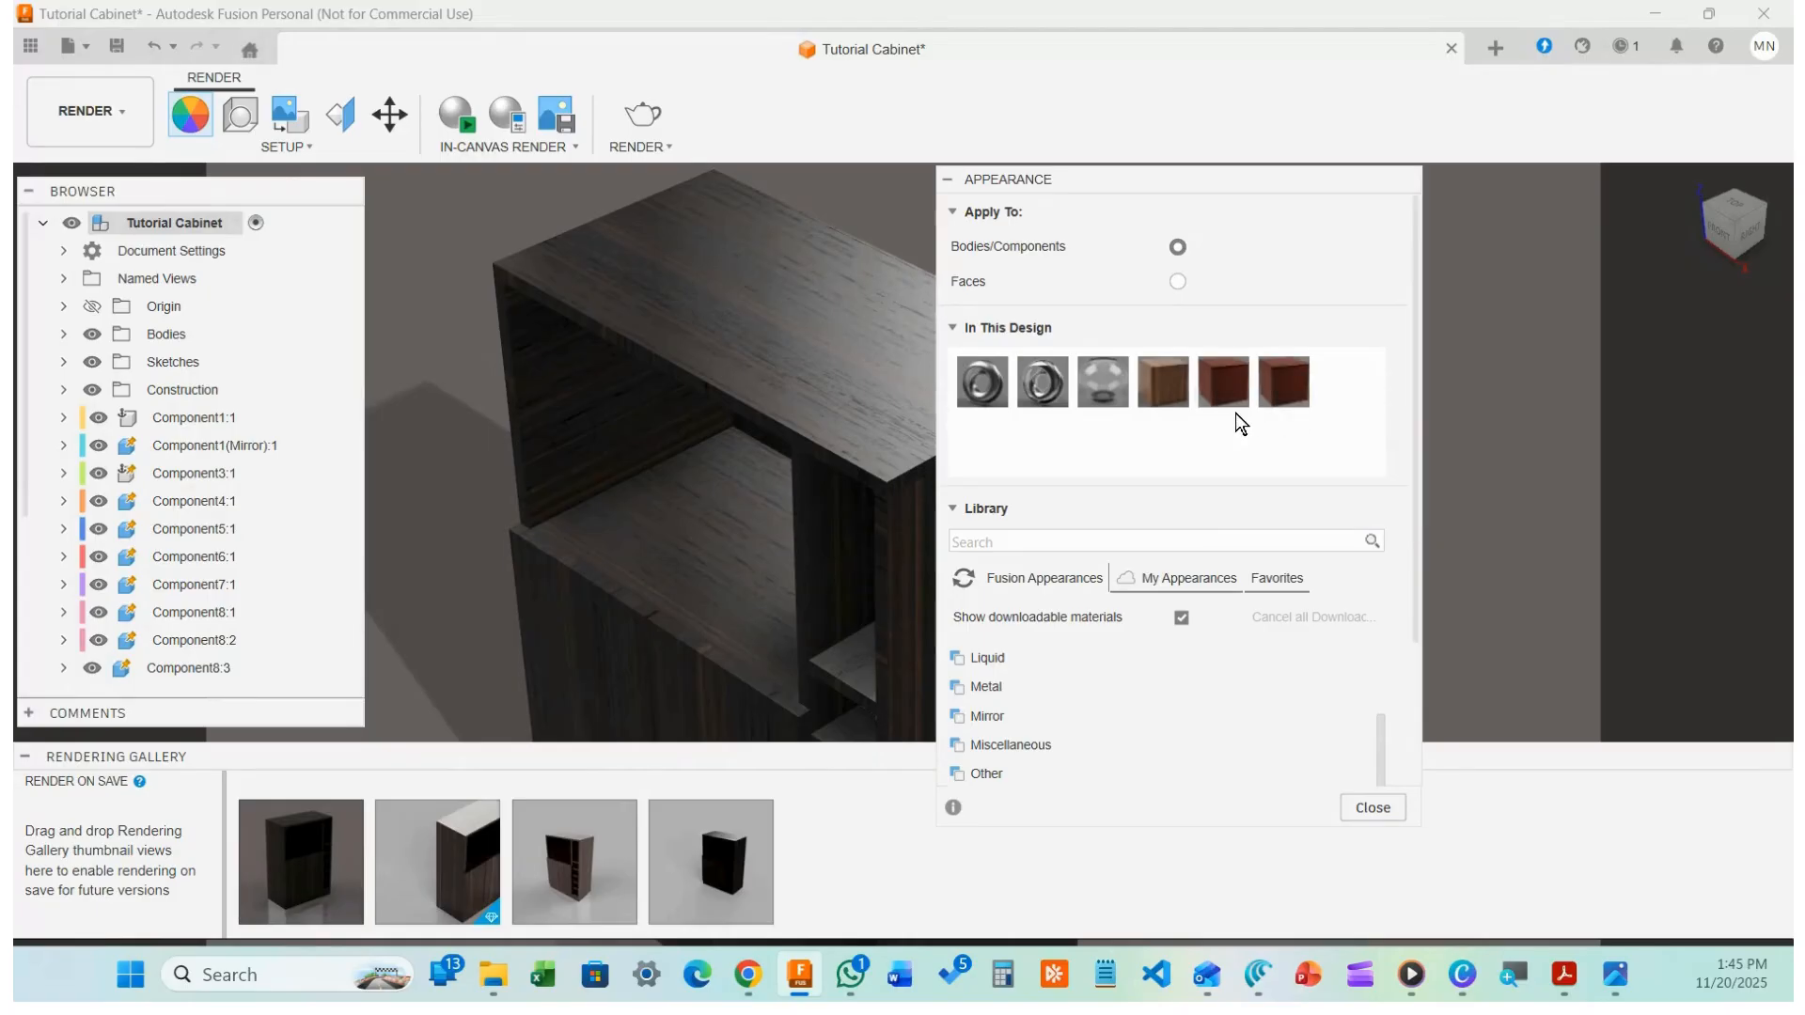
{"action": "right_click", "coordinate": [1295, 381]}
{"action": "left_click", "coordinate": [1326, 395]}
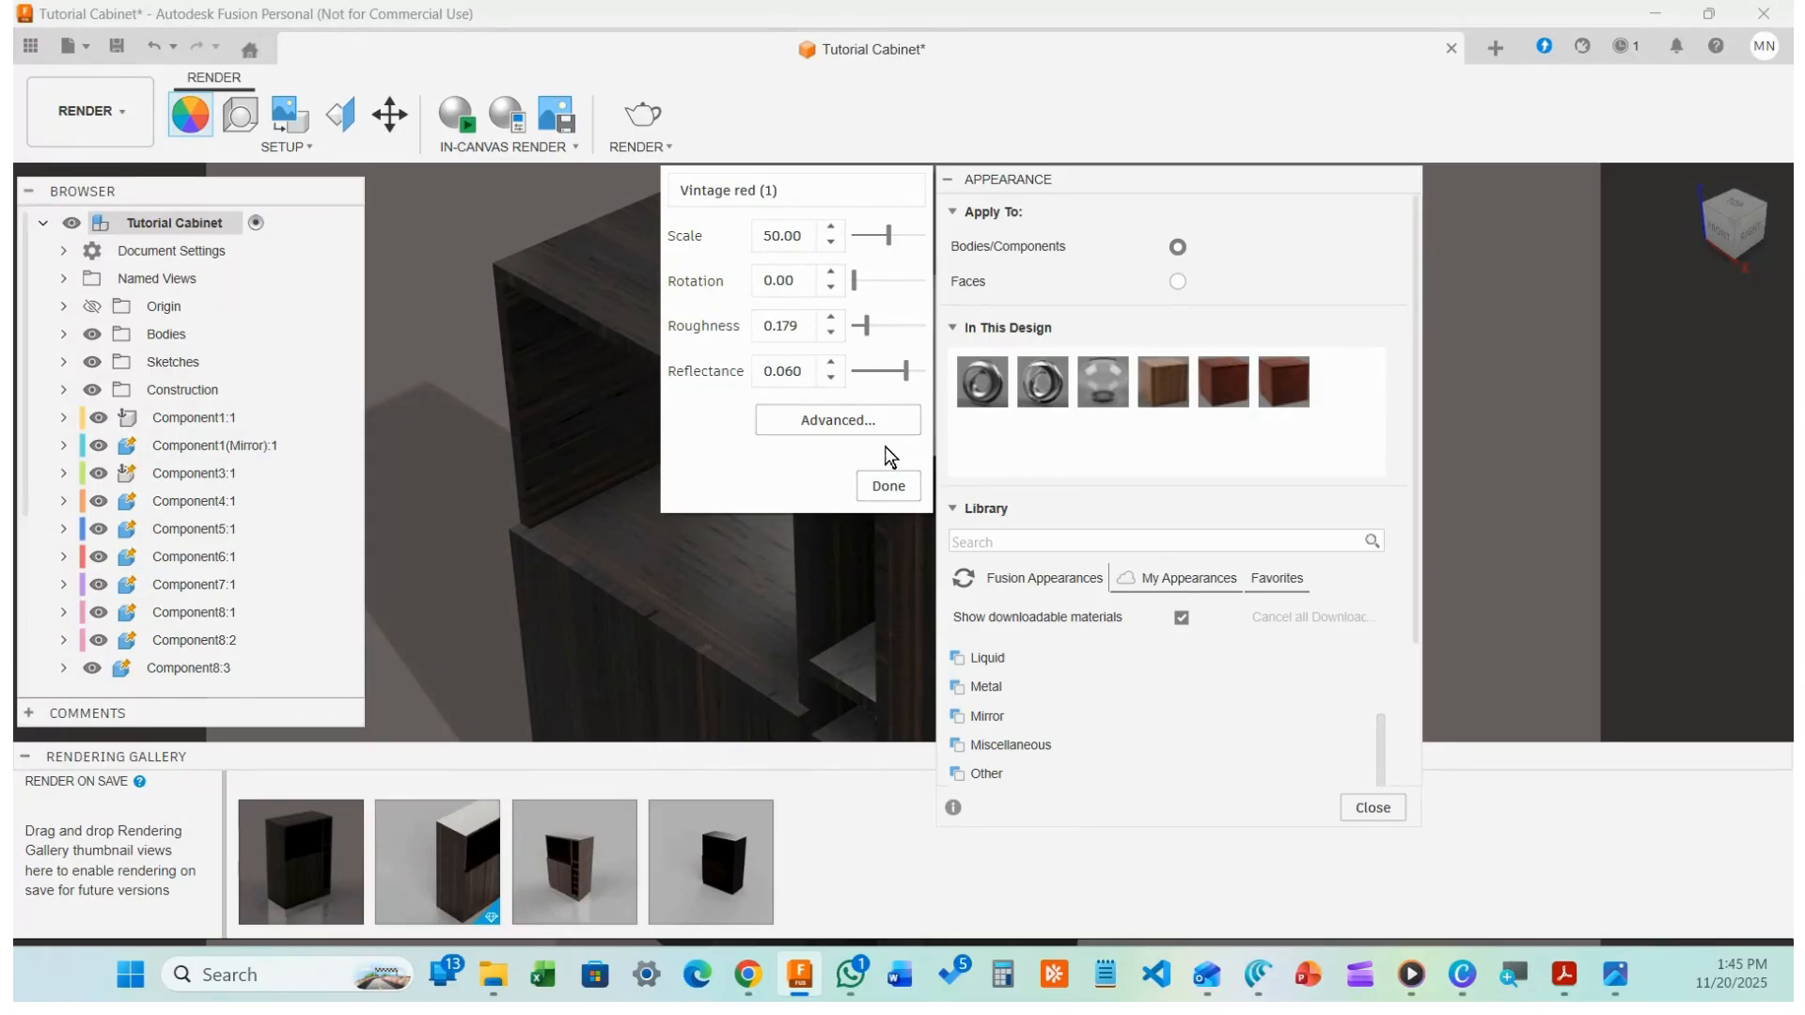
{"action": "left_click", "coordinate": [838, 421]}
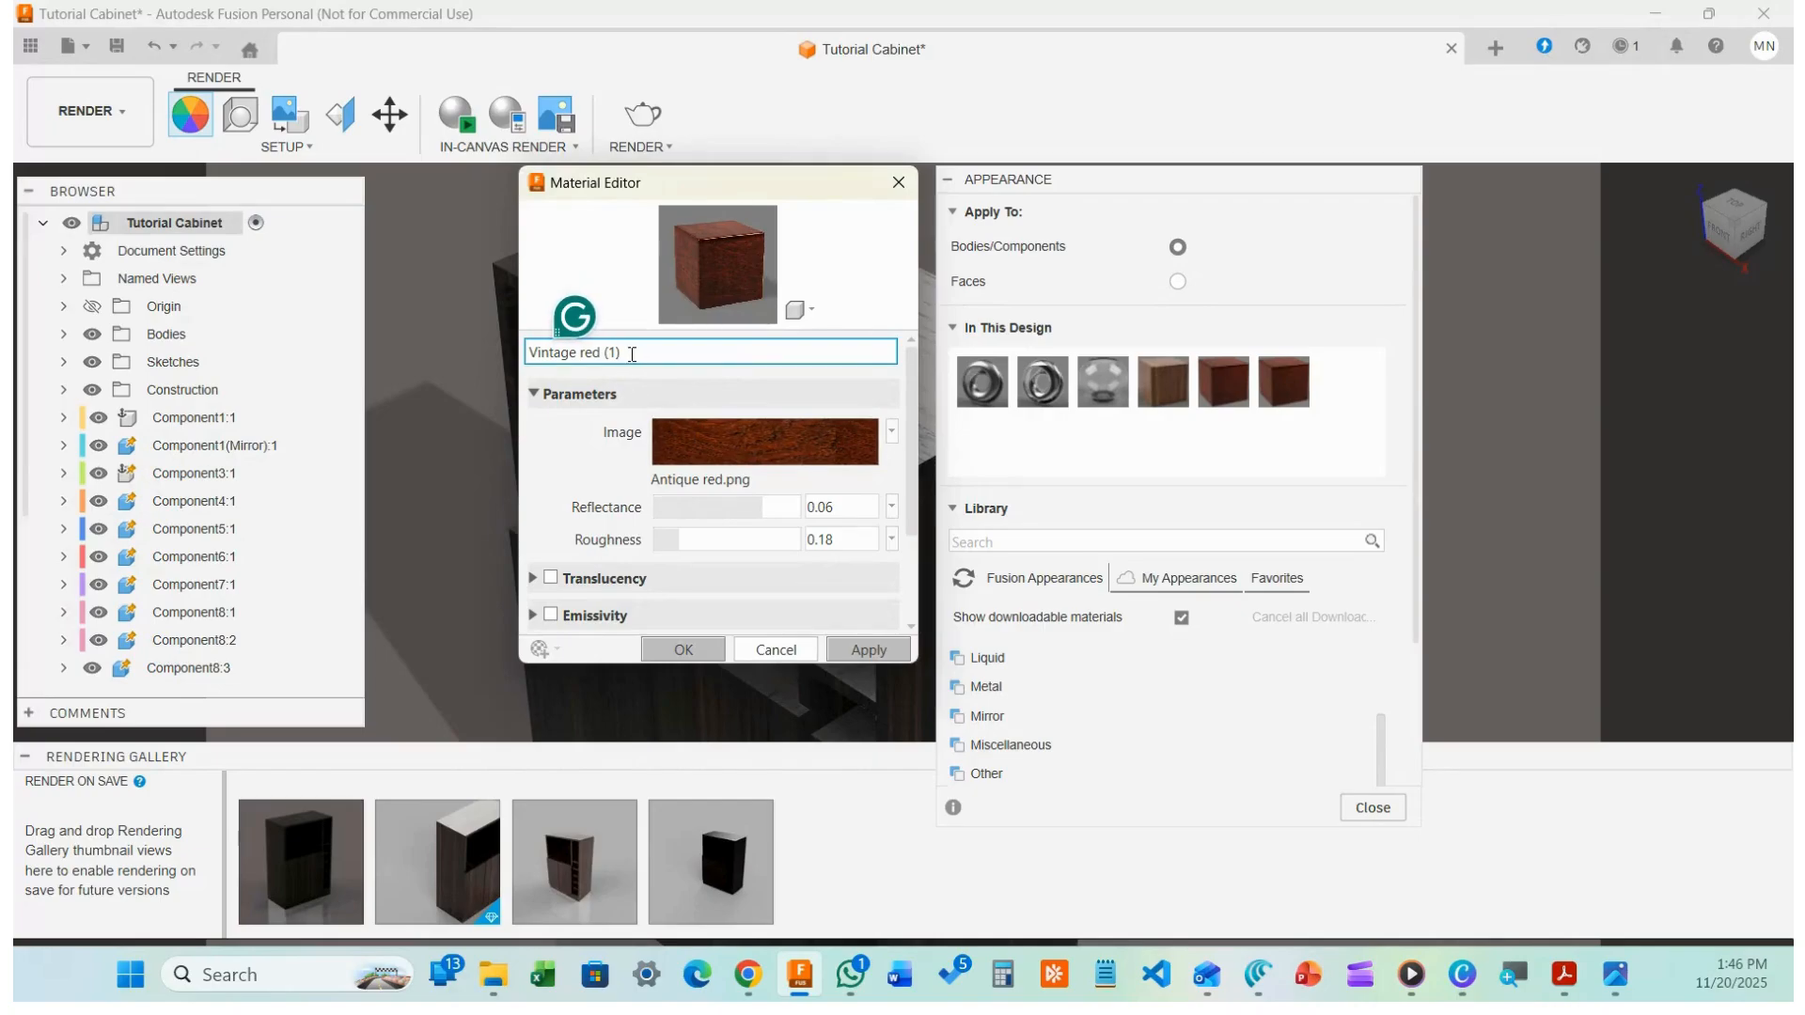
{"action": "mouse_move", "coordinate": [777, 444]}
{"action": "left_click", "coordinate": [752, 428]}
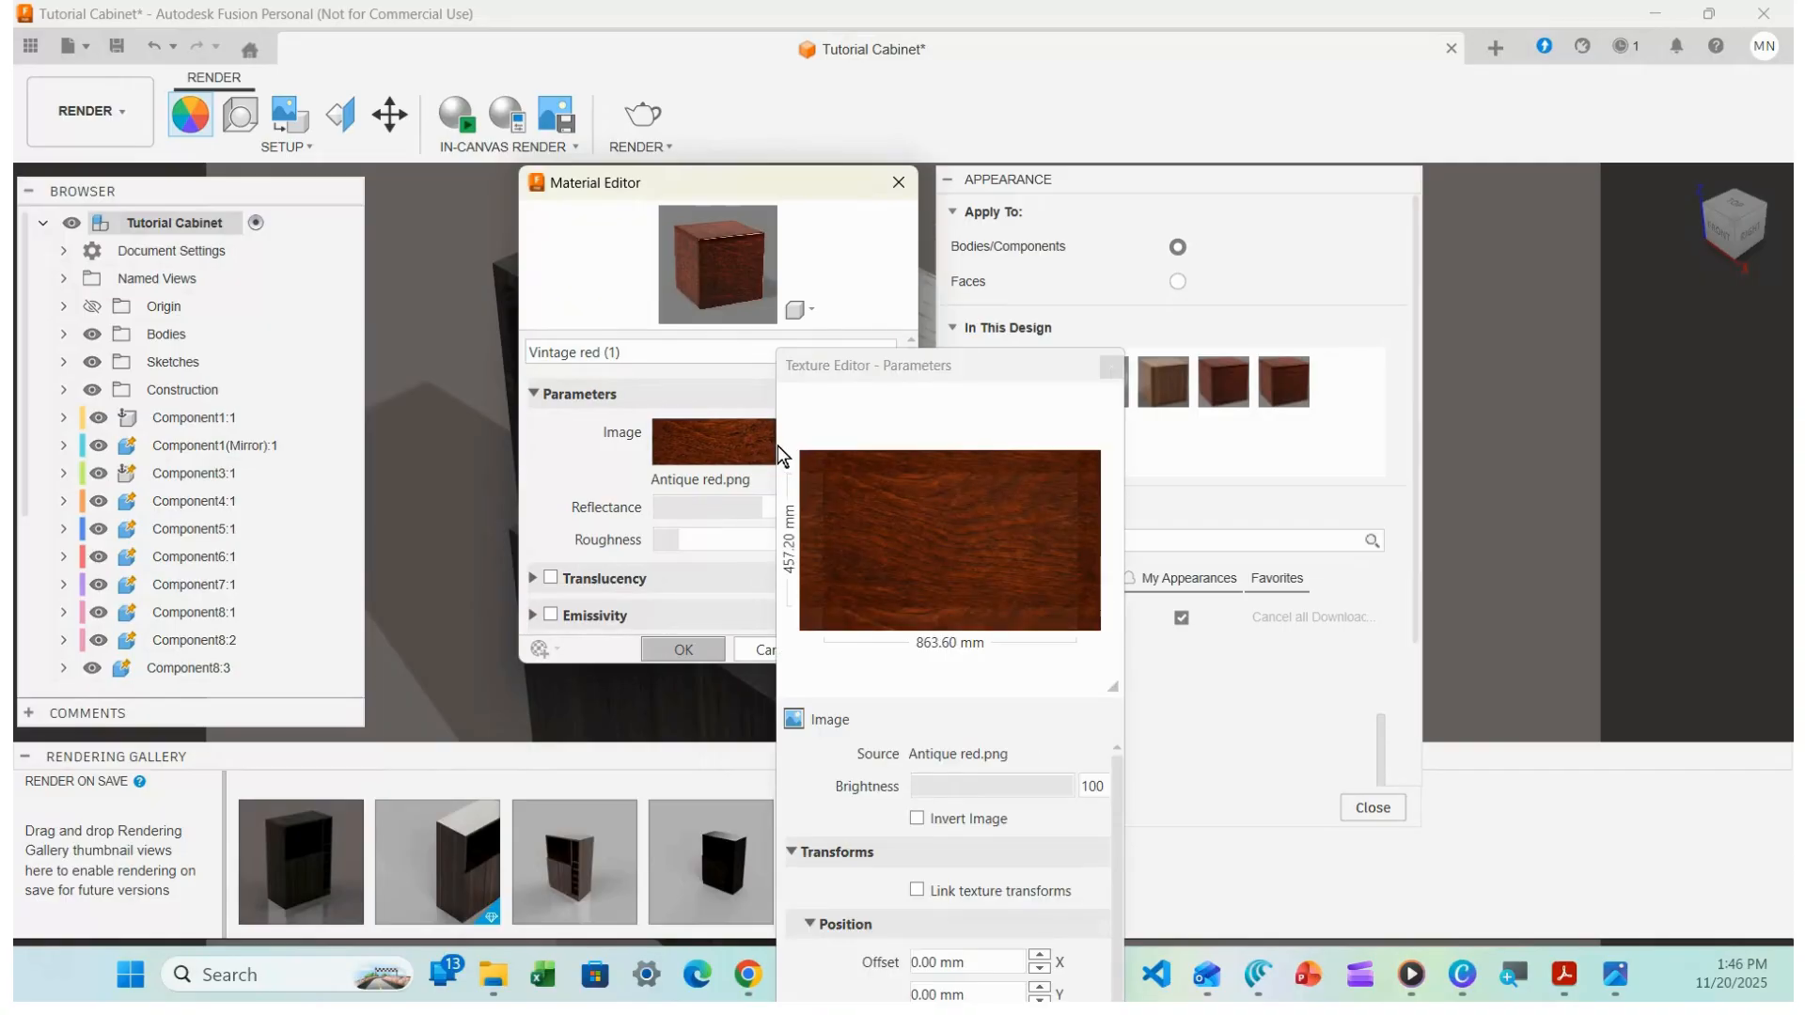
Open the file chooser from the Antique red.png texture source, then switch to Canva
{"action": "left_click_drag", "start_coordinate": [897, 365], "coordinate": [924, 39]}
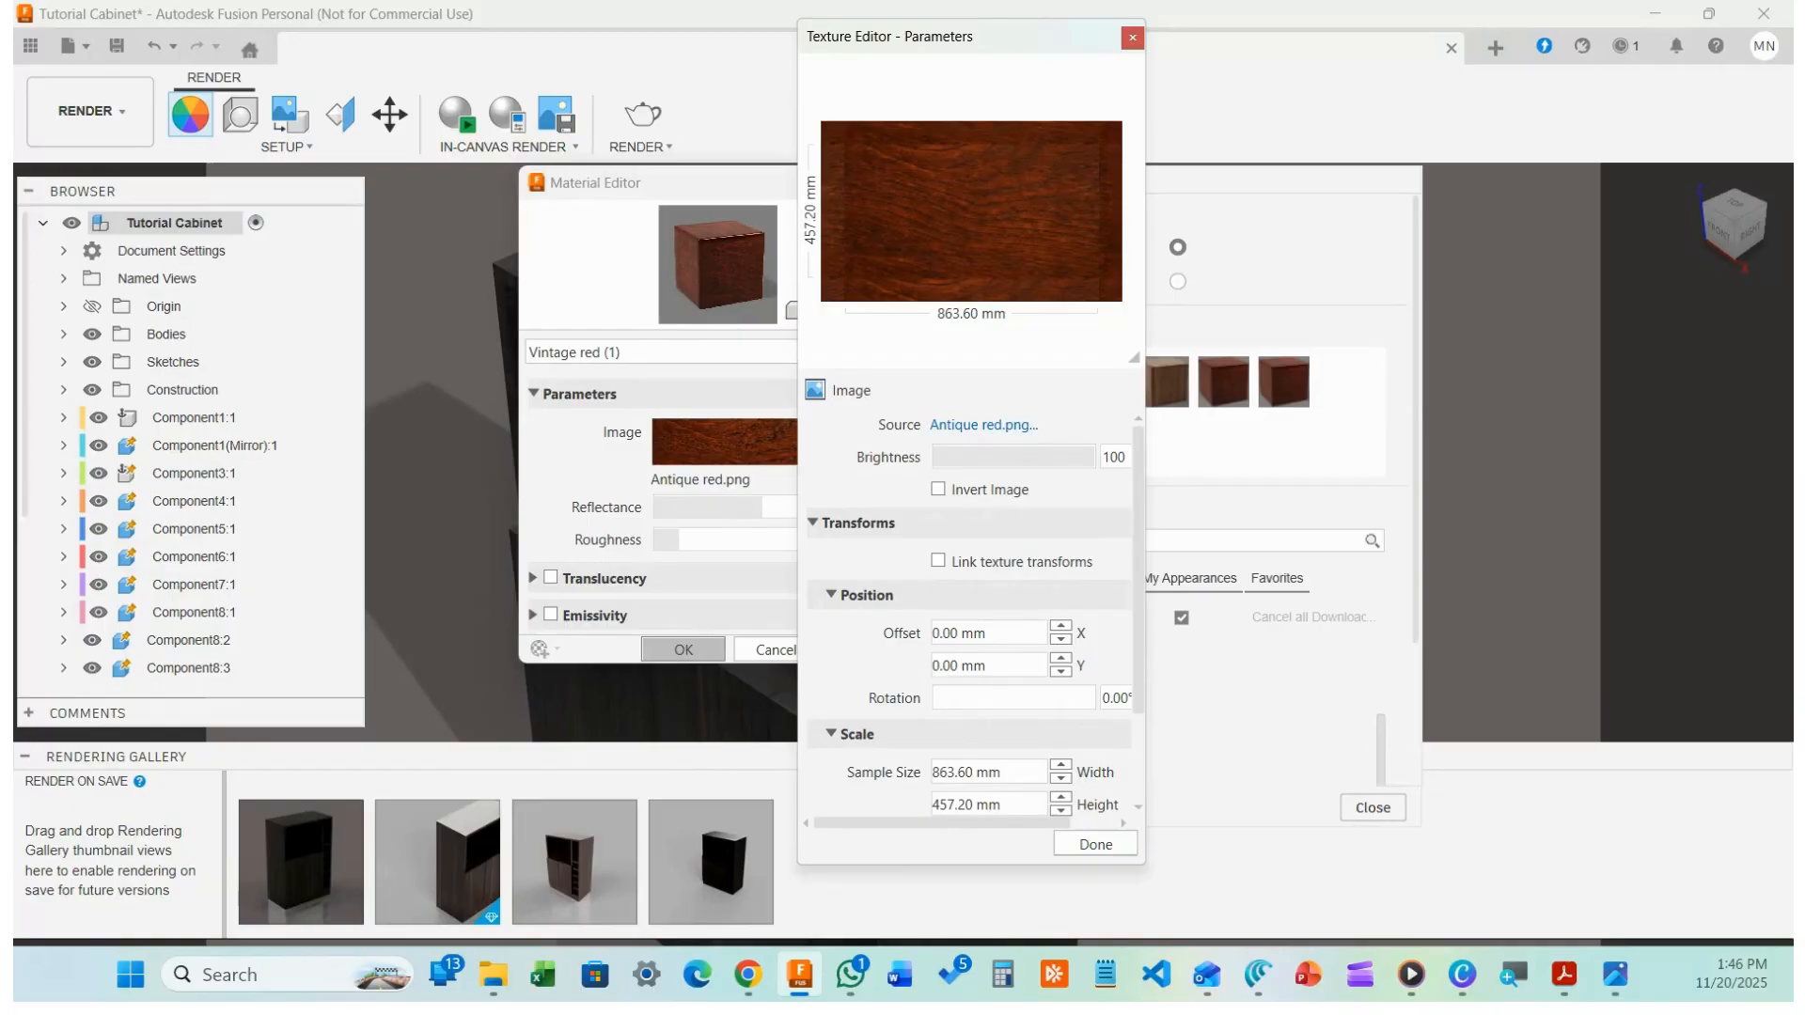
{"action": "left_click", "coordinate": [983, 426]}
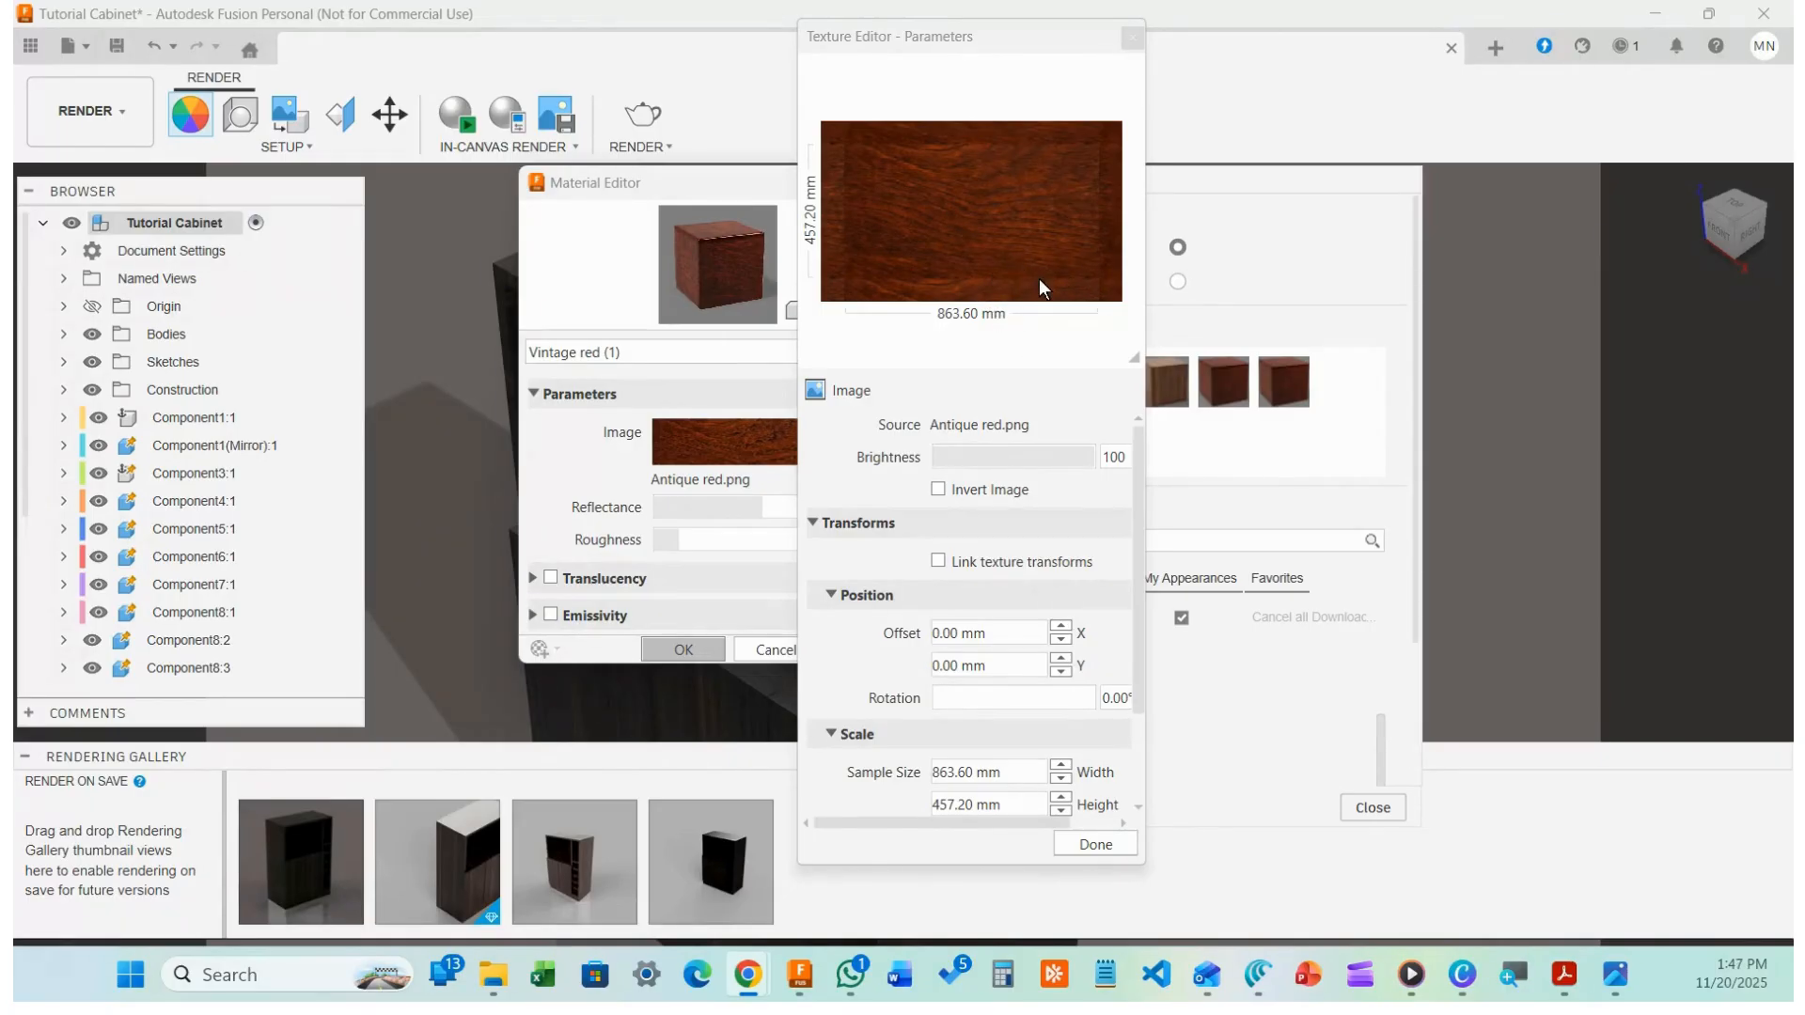
{"action": "left_click", "coordinate": [995, 263]}
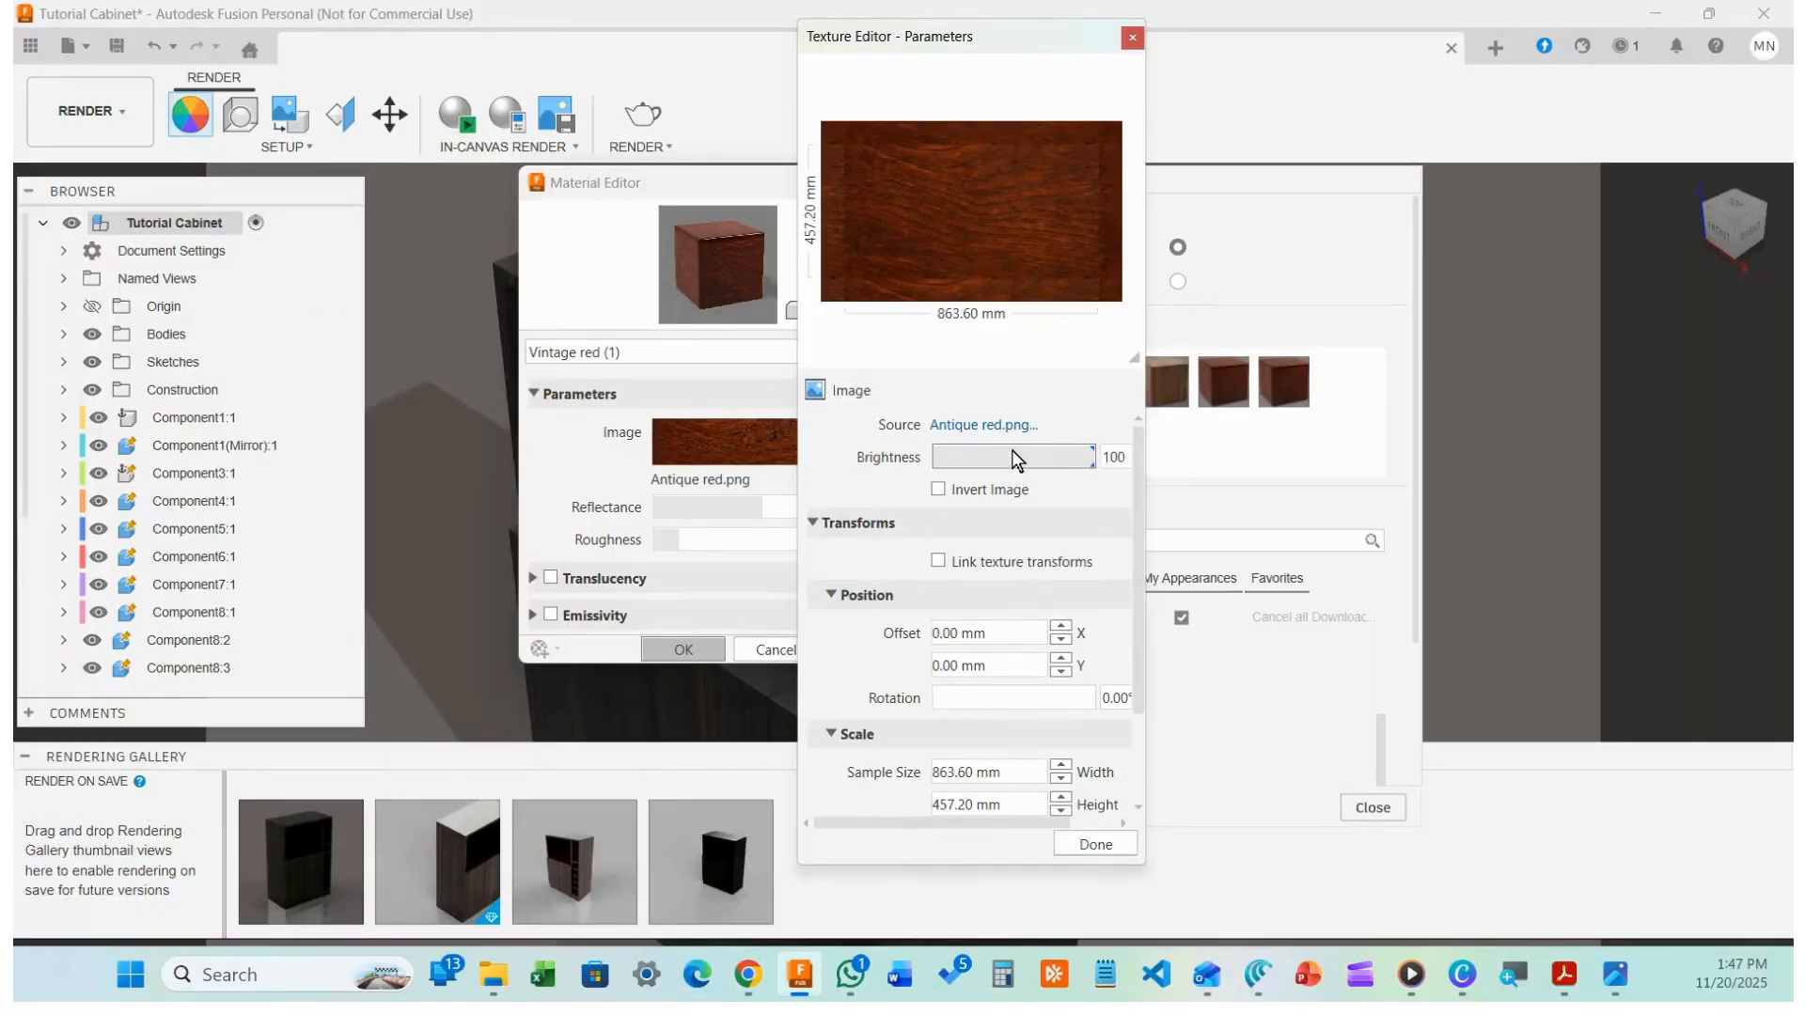
{"action": "left_click", "coordinate": [985, 425]}
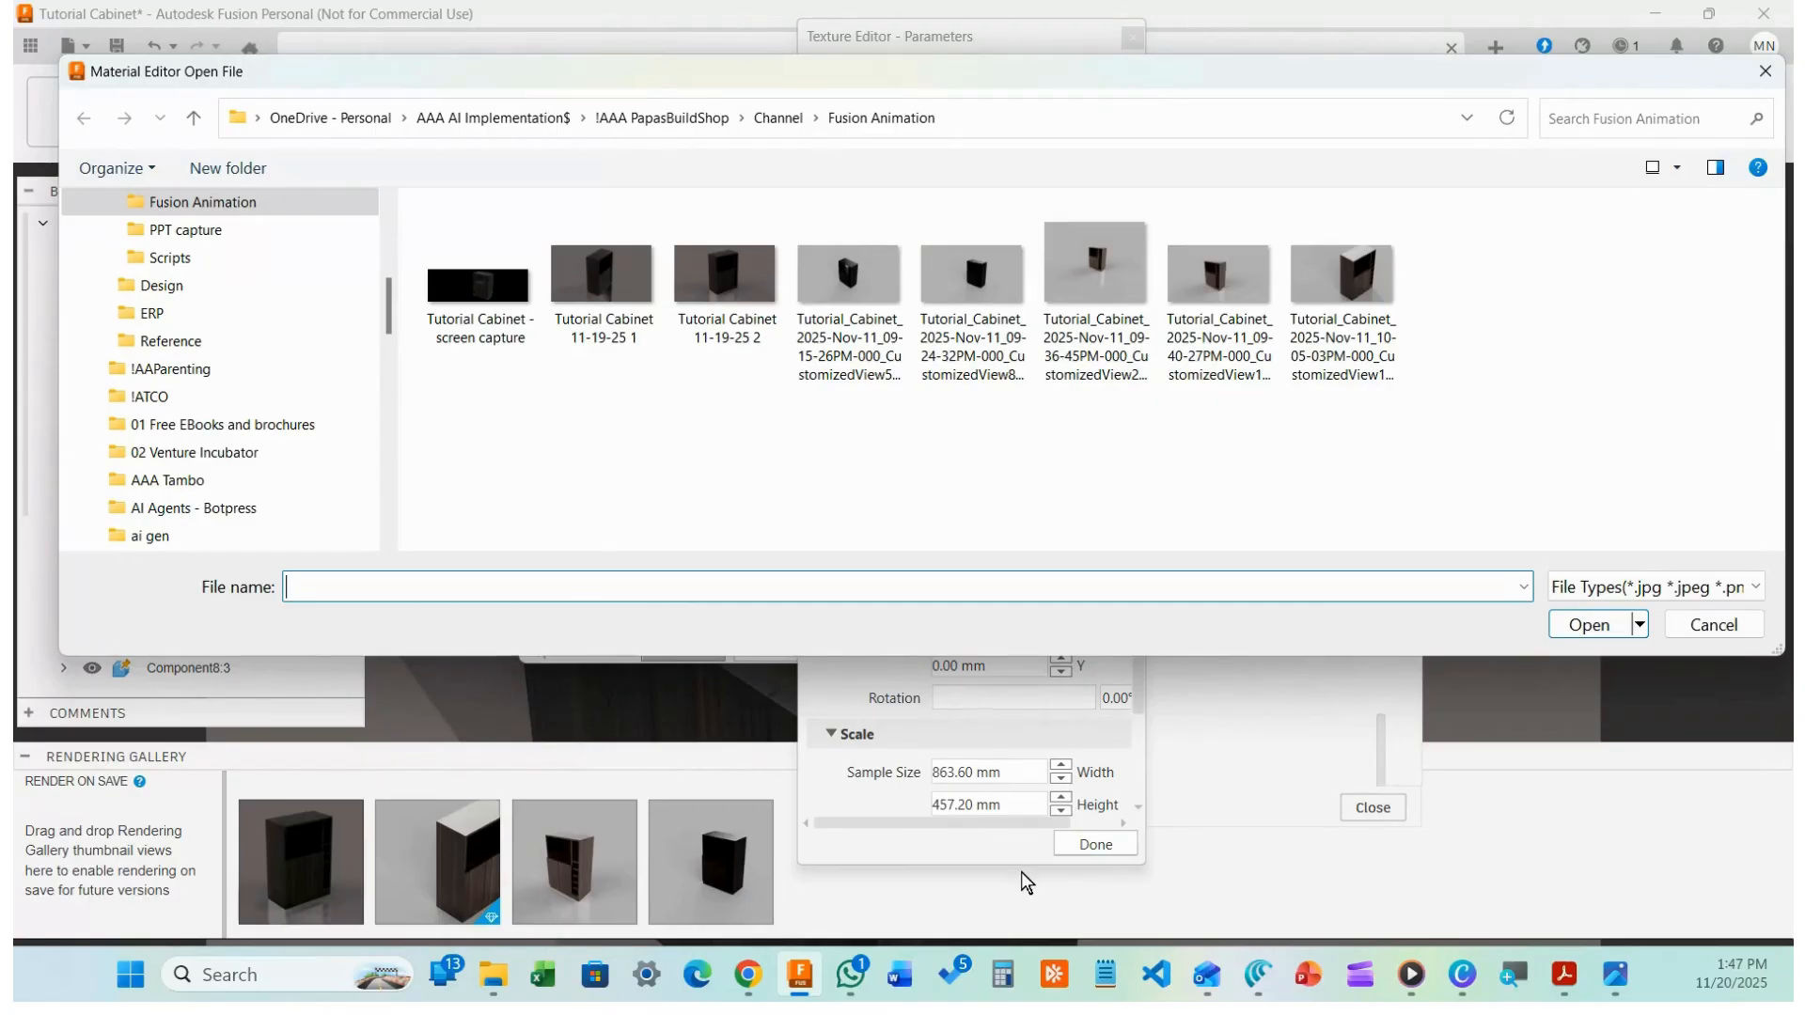
{"action": "mouse_move", "coordinate": [1463, 973]}
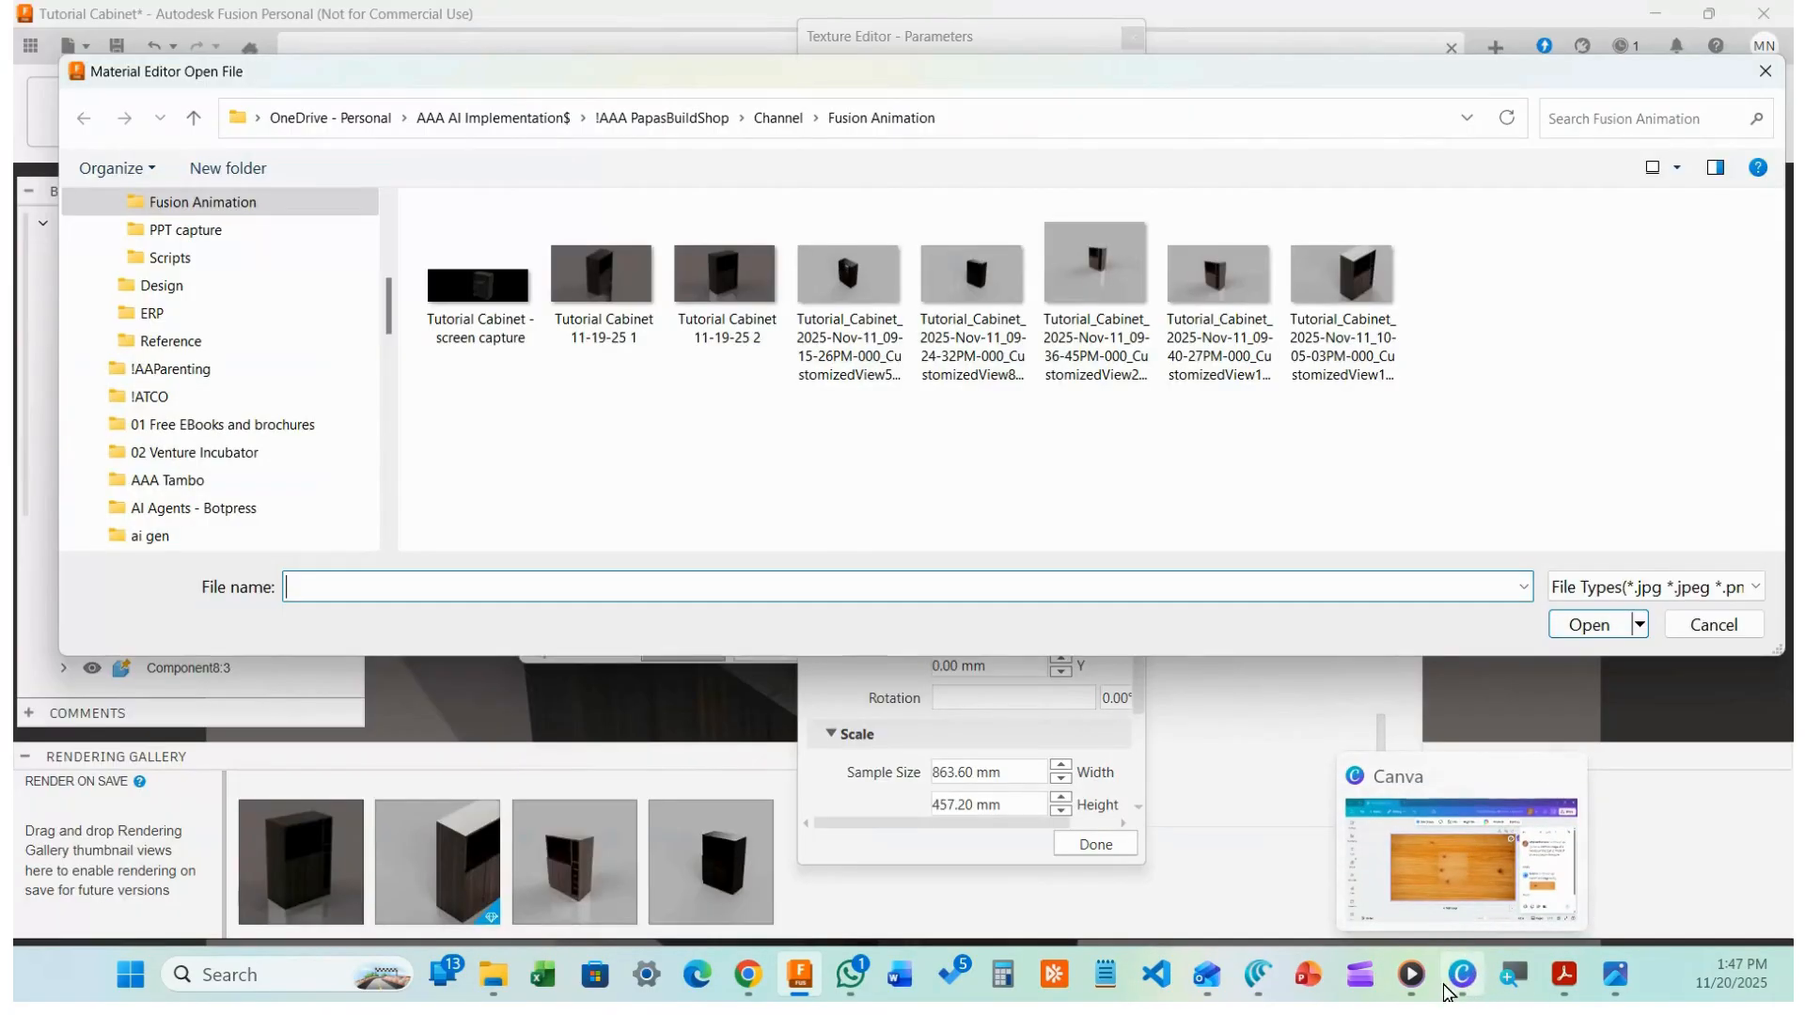
{"action": "left_click", "coordinate": [1459, 978]}
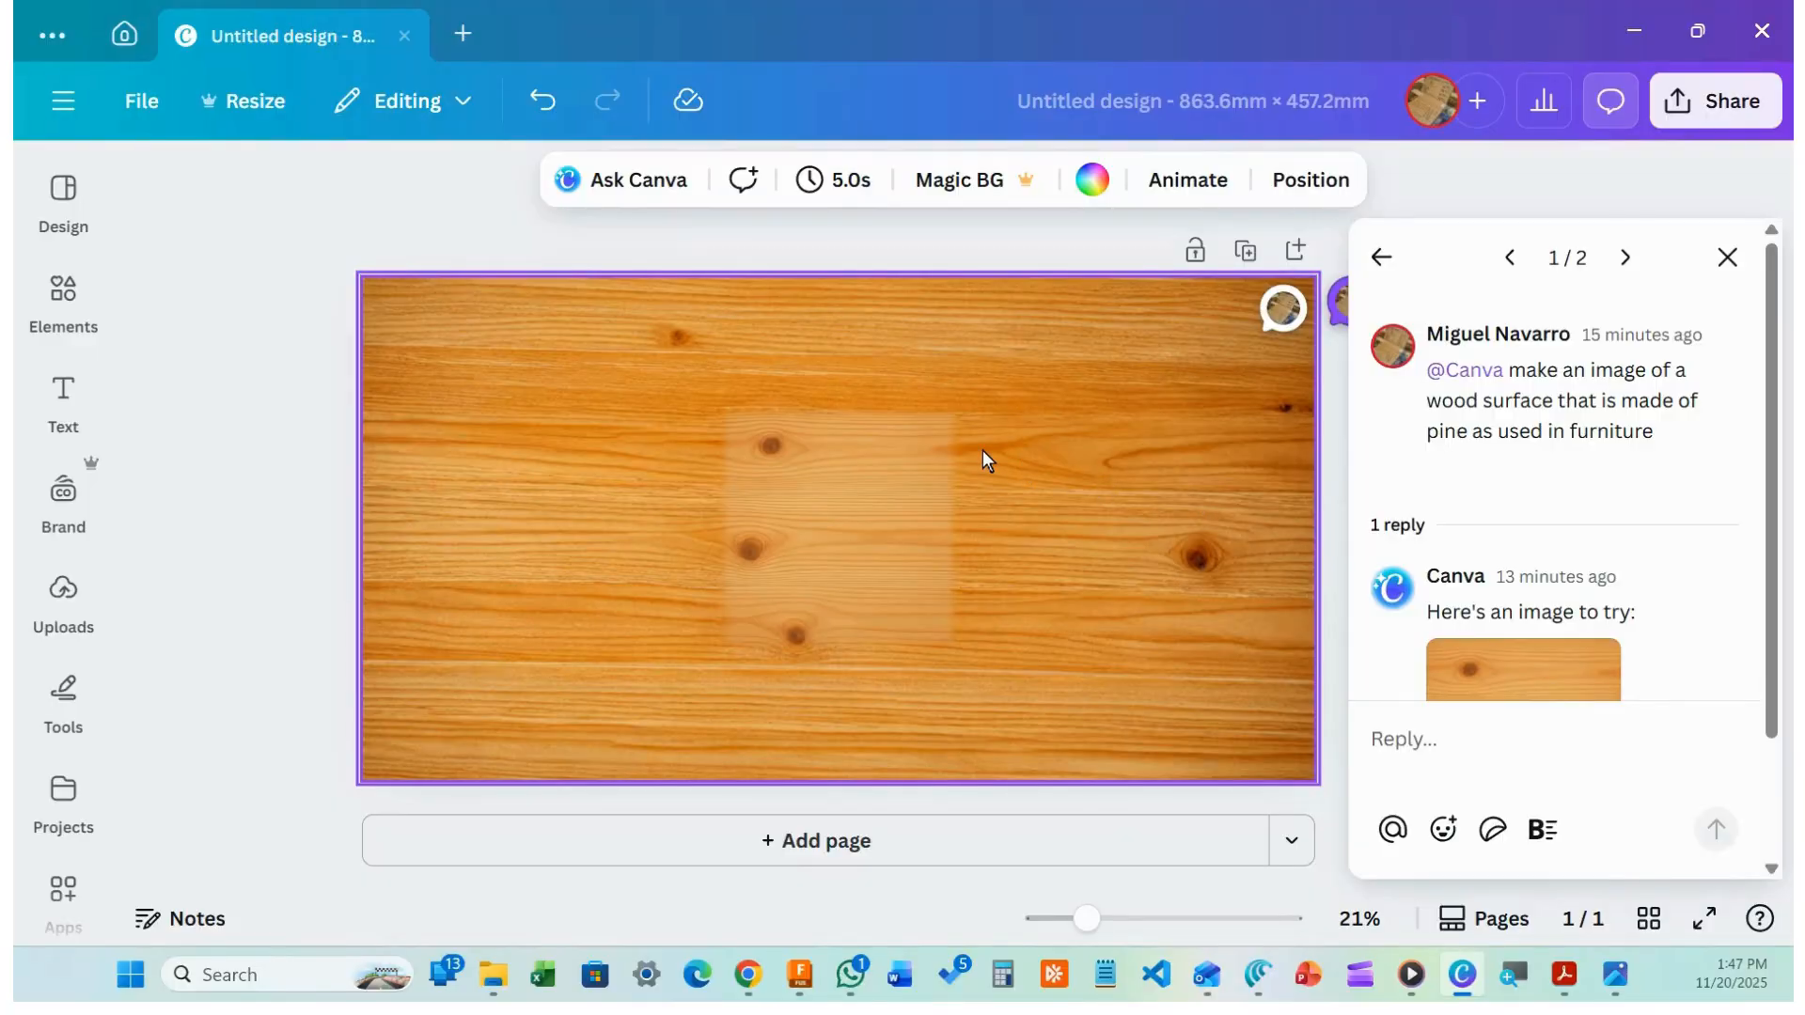
Create a new custom-size Canva design of 863.6 x 457.2 mm
{"action": "left_click", "coordinate": [455, 34]}
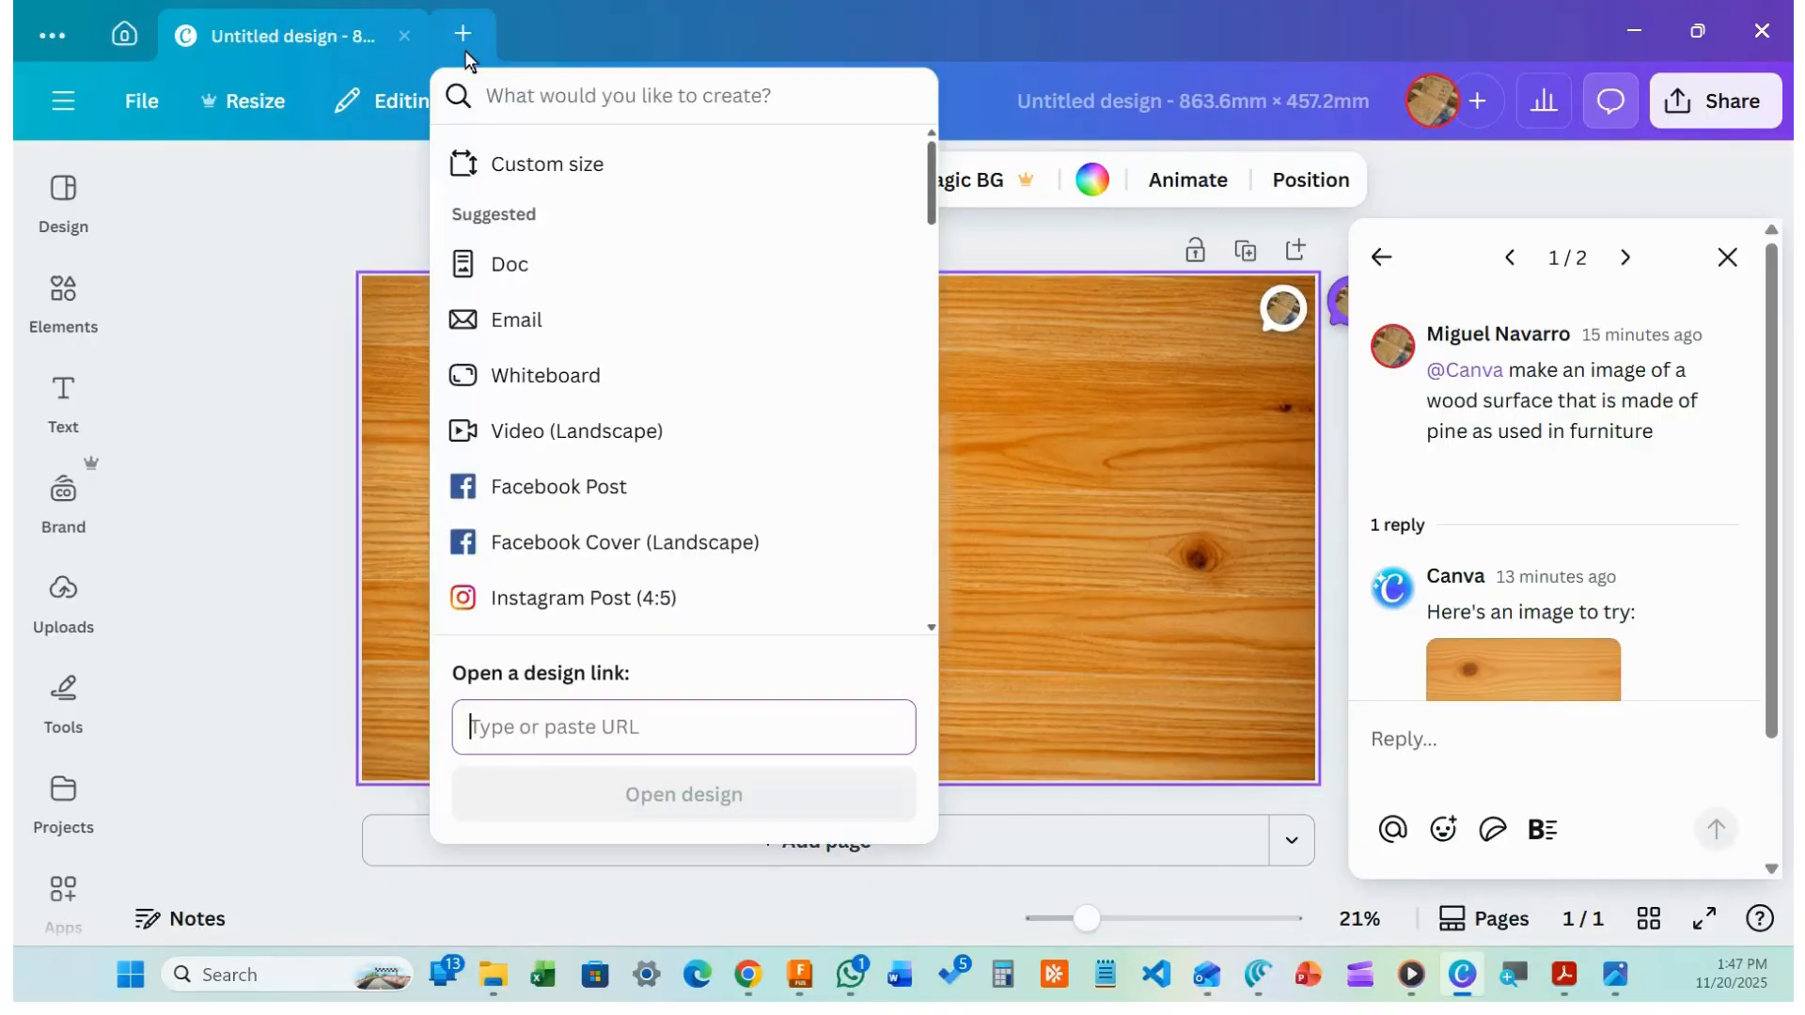
{"action": "left_click", "coordinate": [523, 168]}
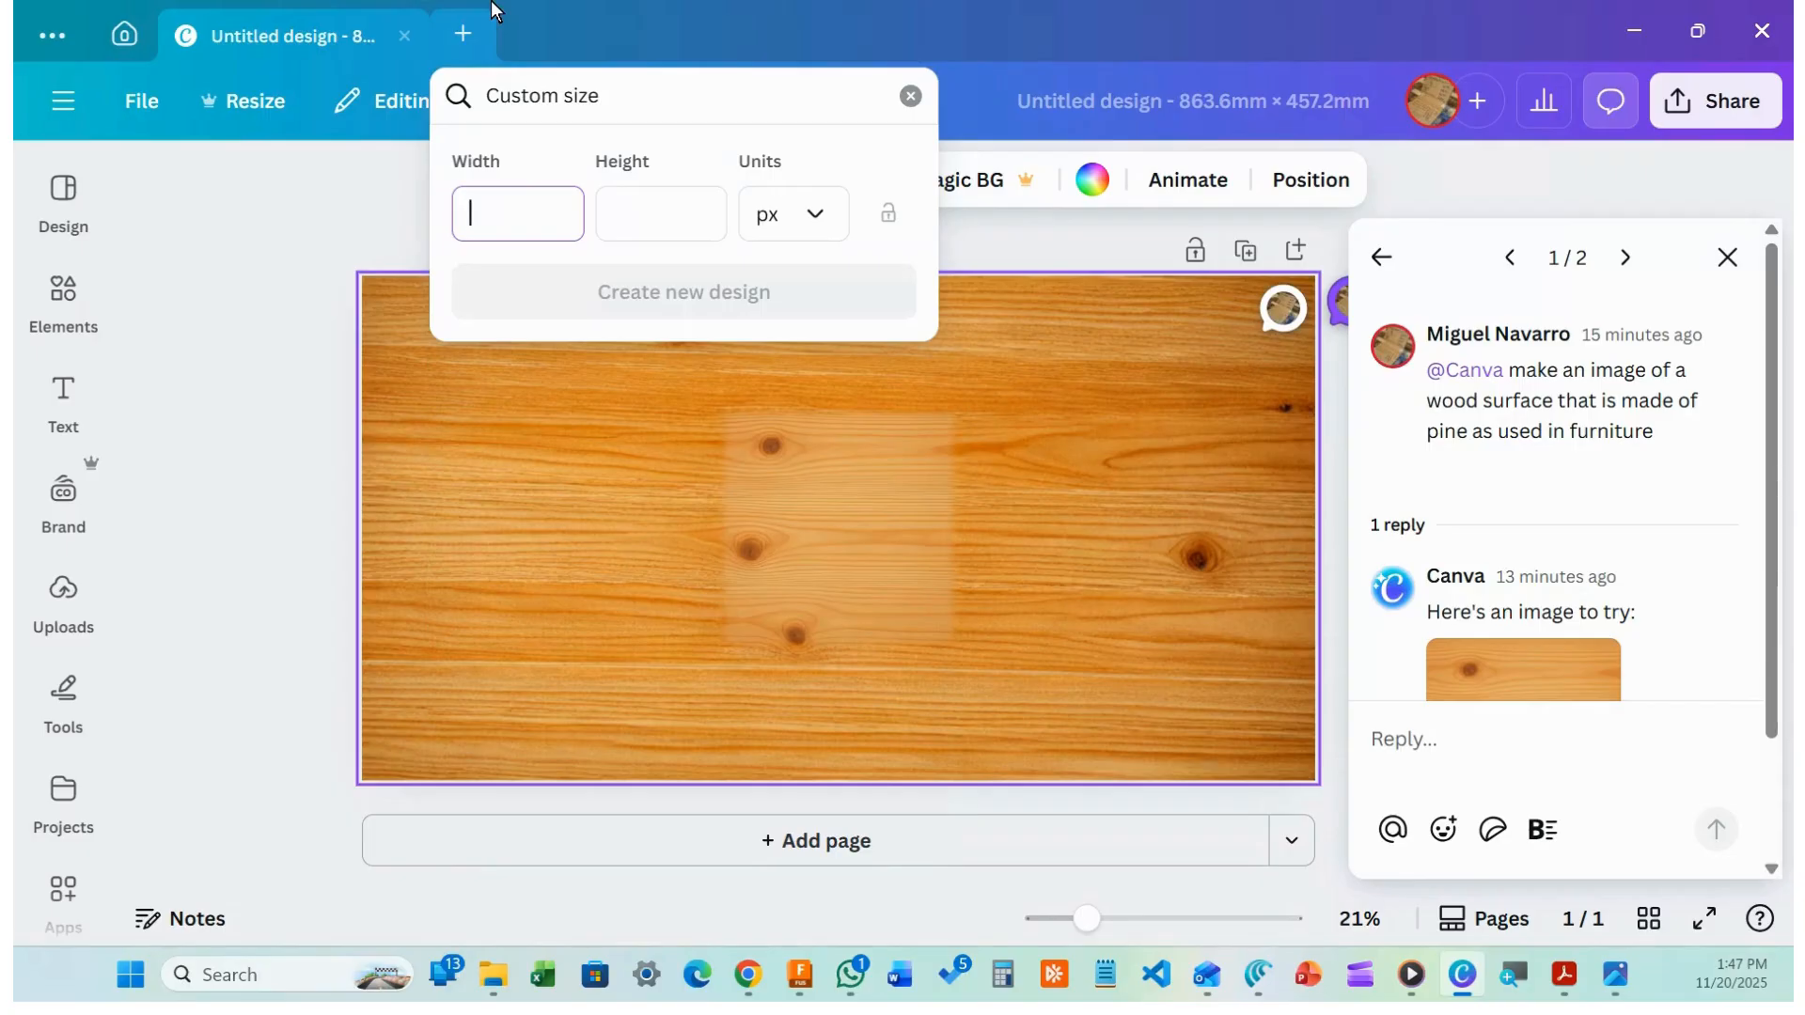
{"action": "type", "text": "863.6"}
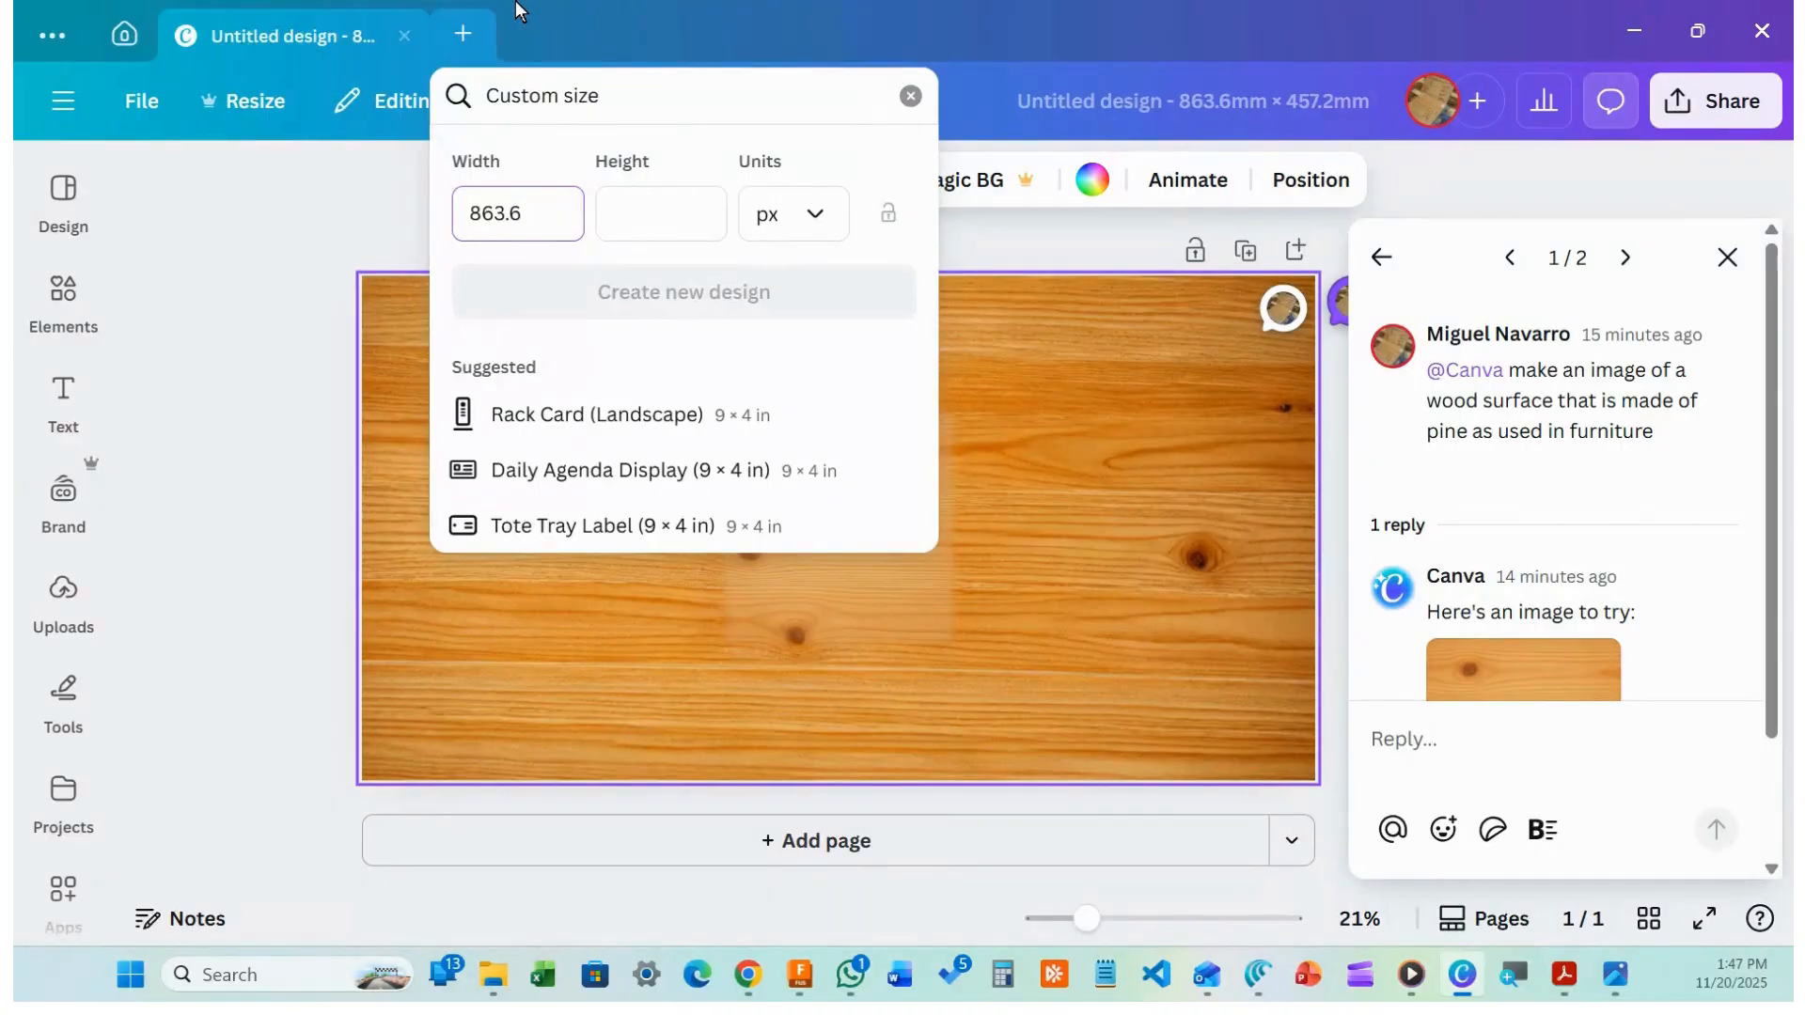
{"action": "left_click", "coordinate": [637, 226]}
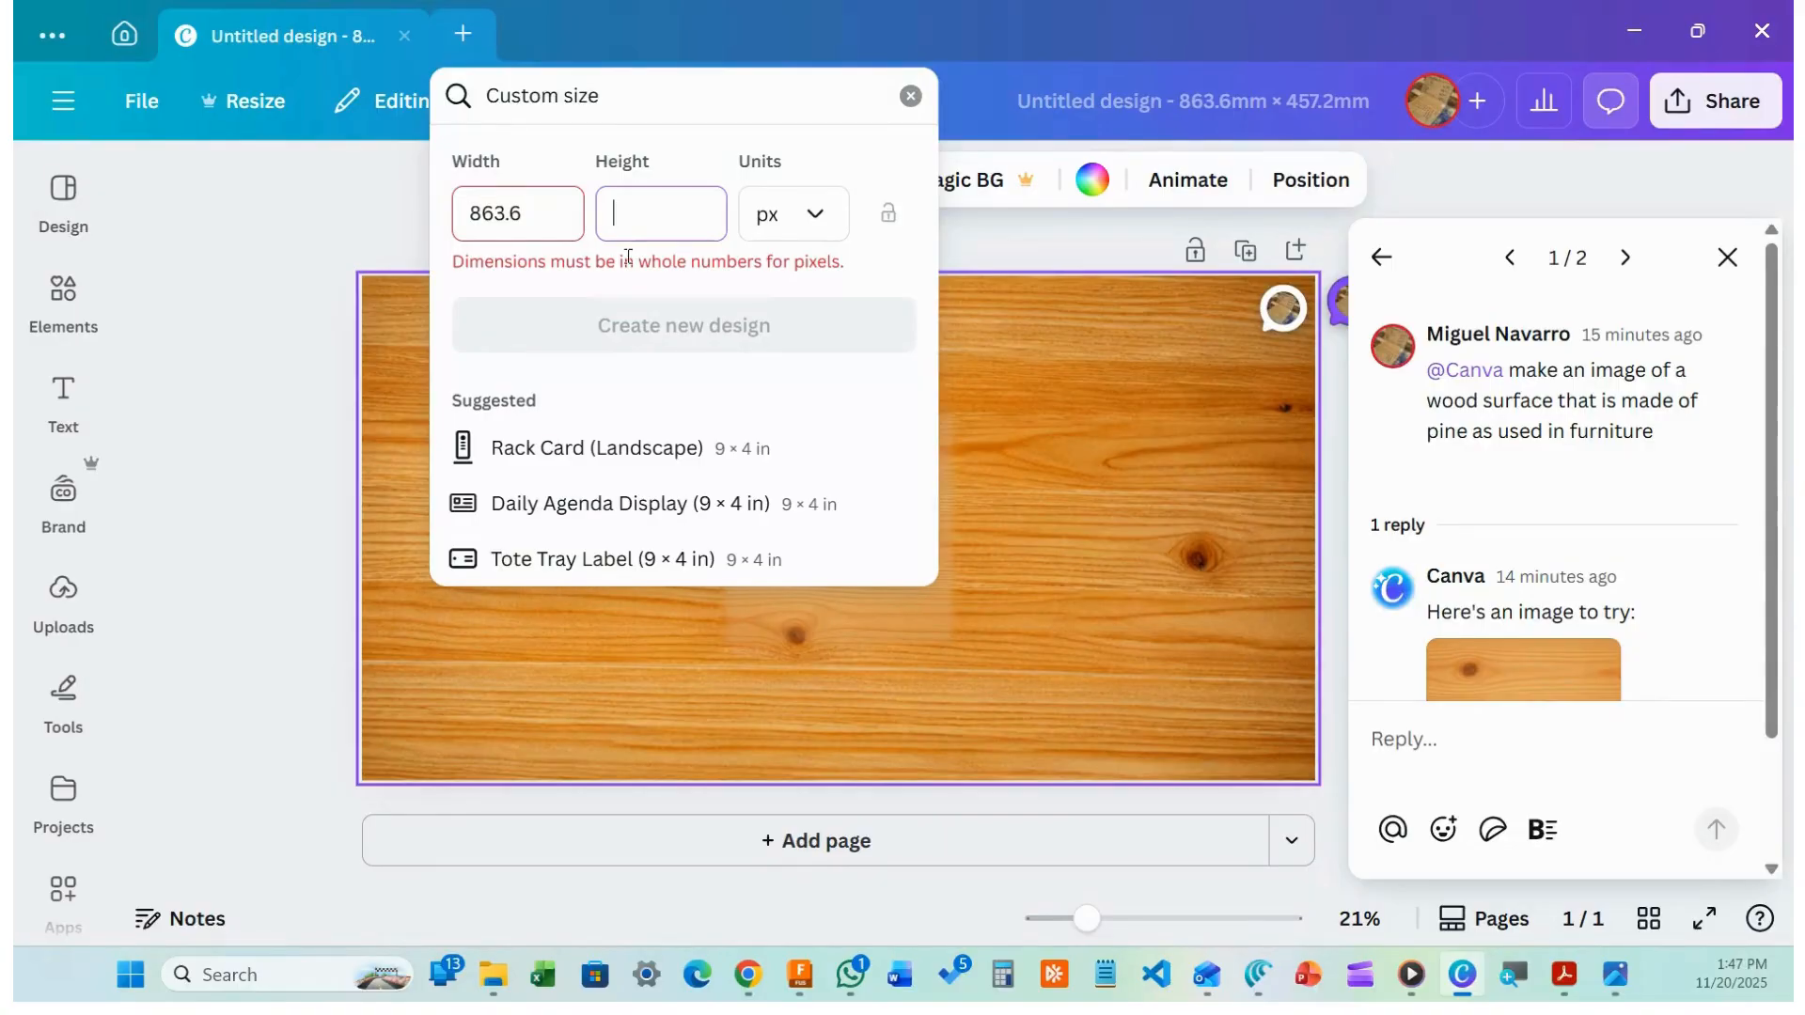
{"action": "left_click", "coordinate": [818, 226]}
{"action": "left_click", "coordinate": [798, 414]}
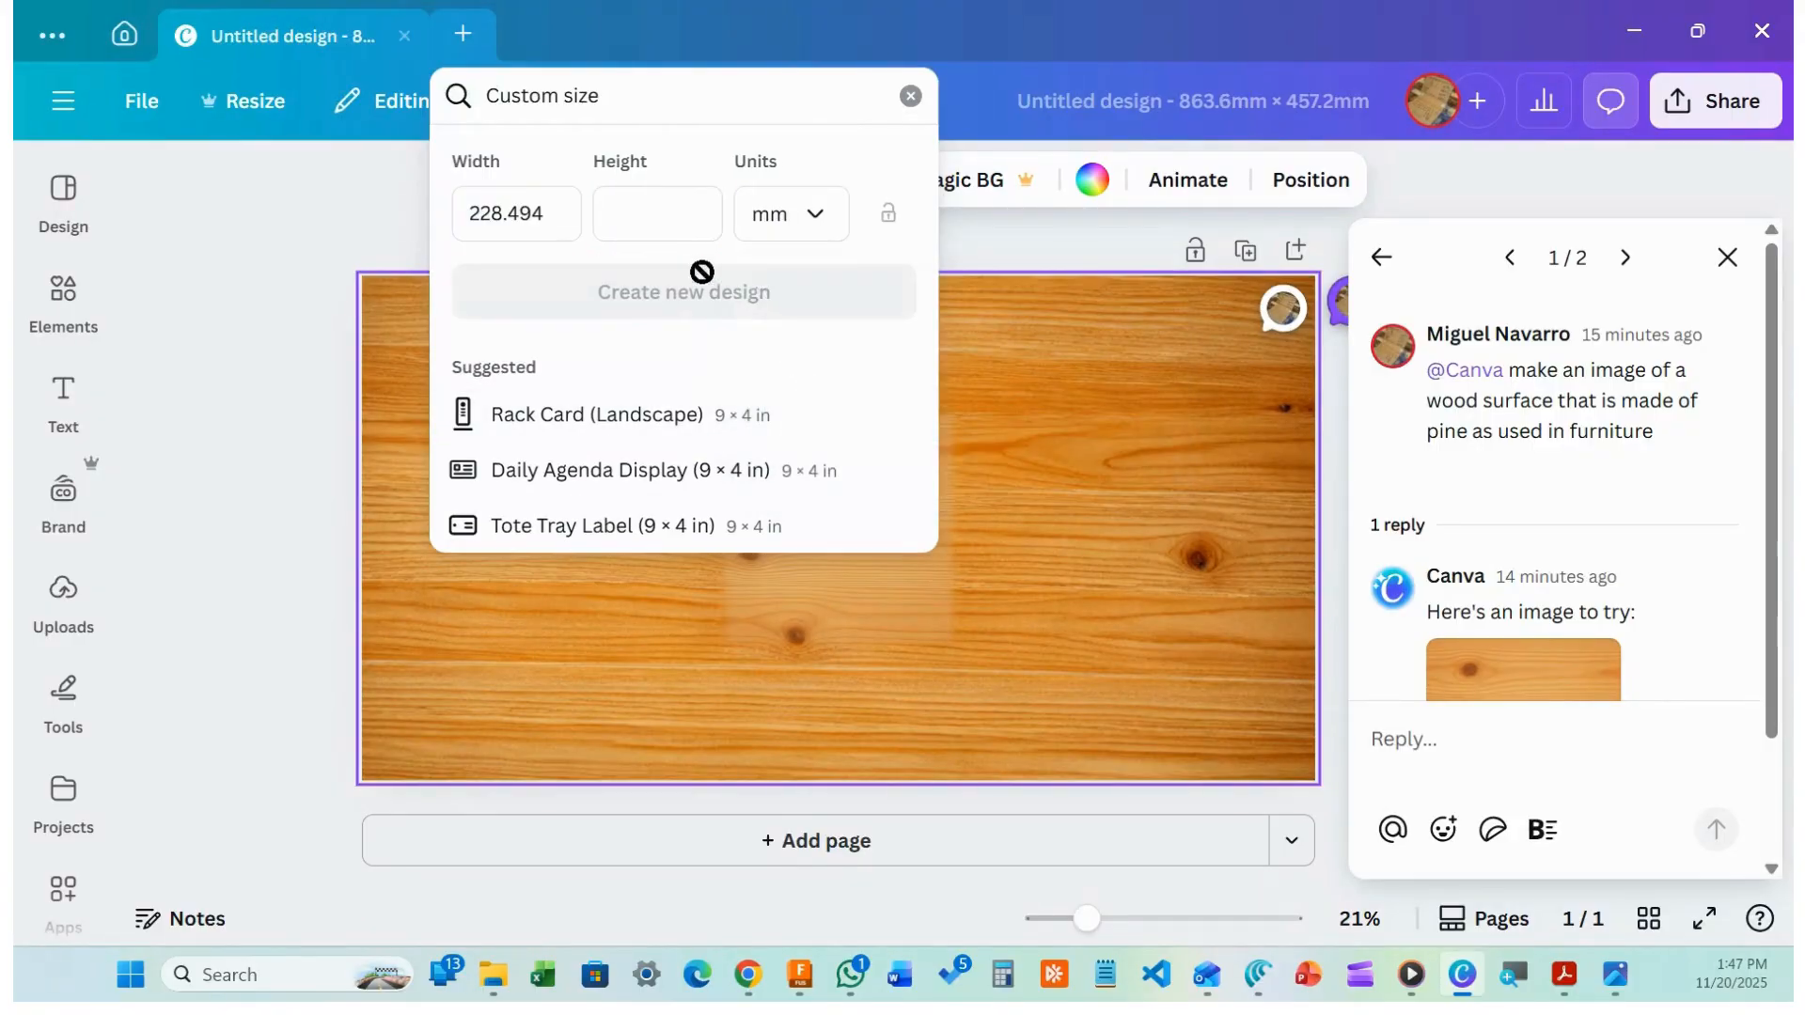
{"action": "left_click", "coordinate": [558, 210]}
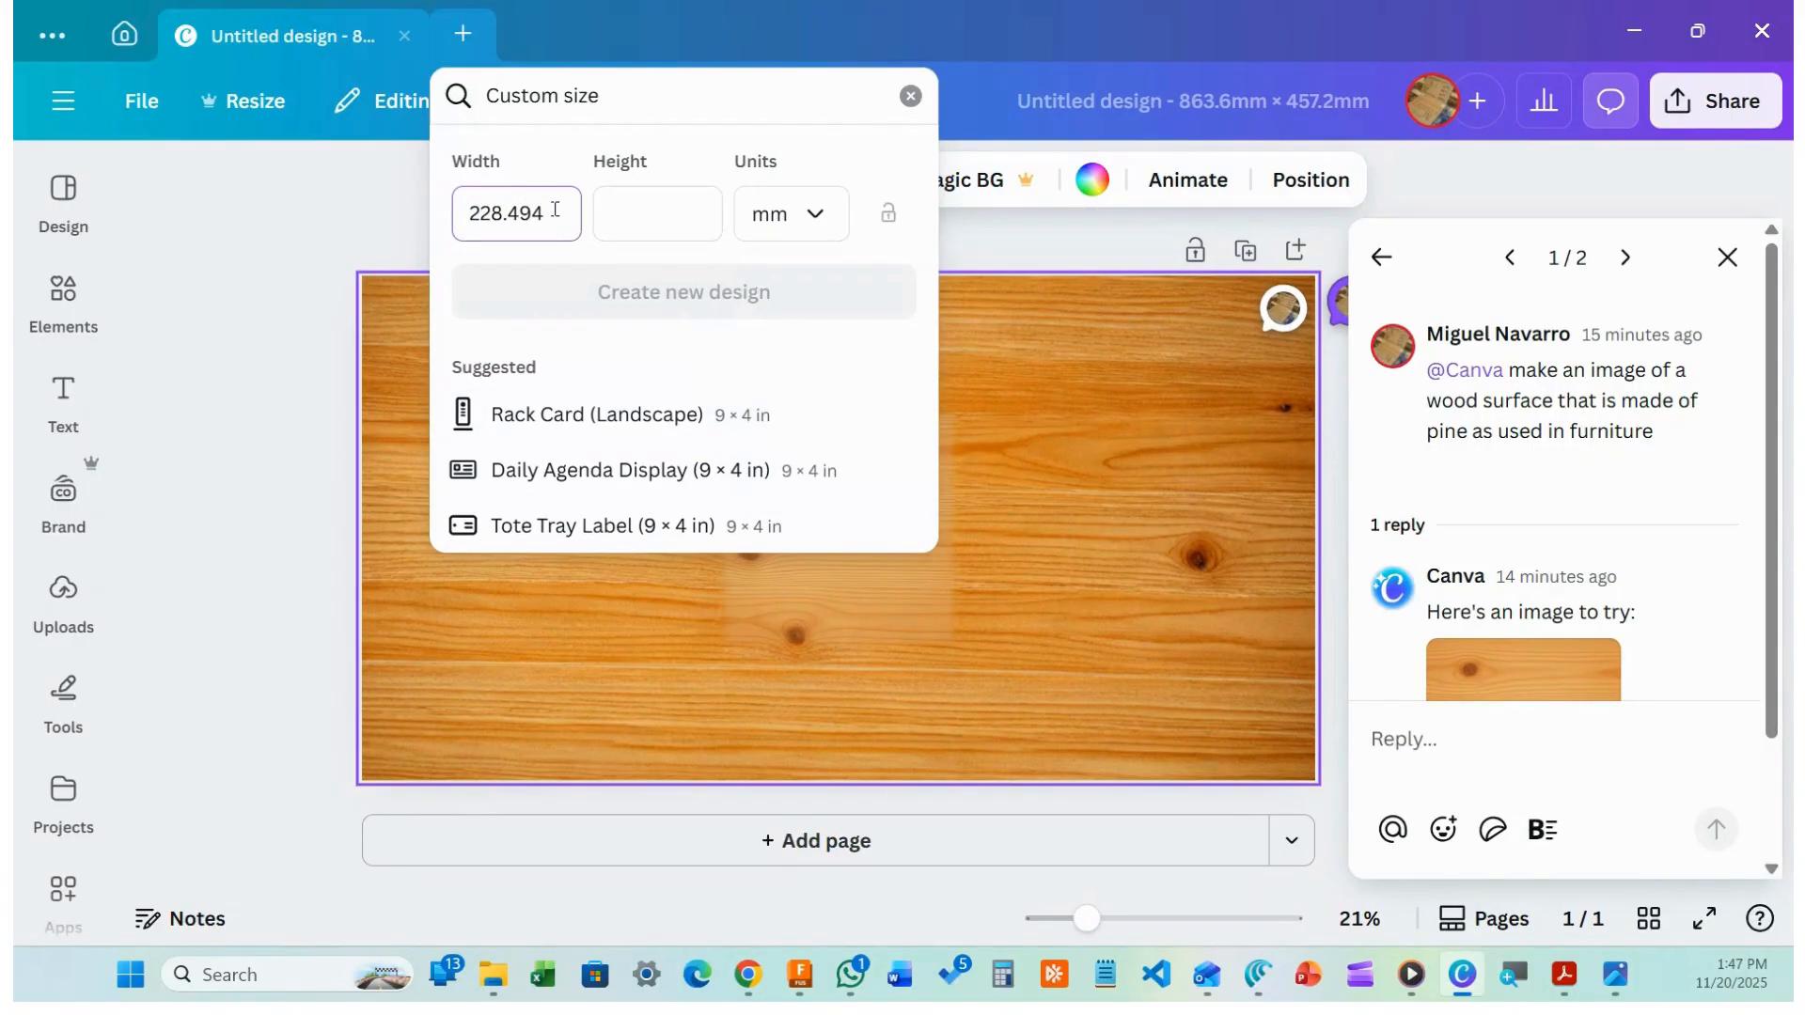
{"action": "left_click_drag", "start_coordinate": [555, 211], "coordinate": [436, 218]}
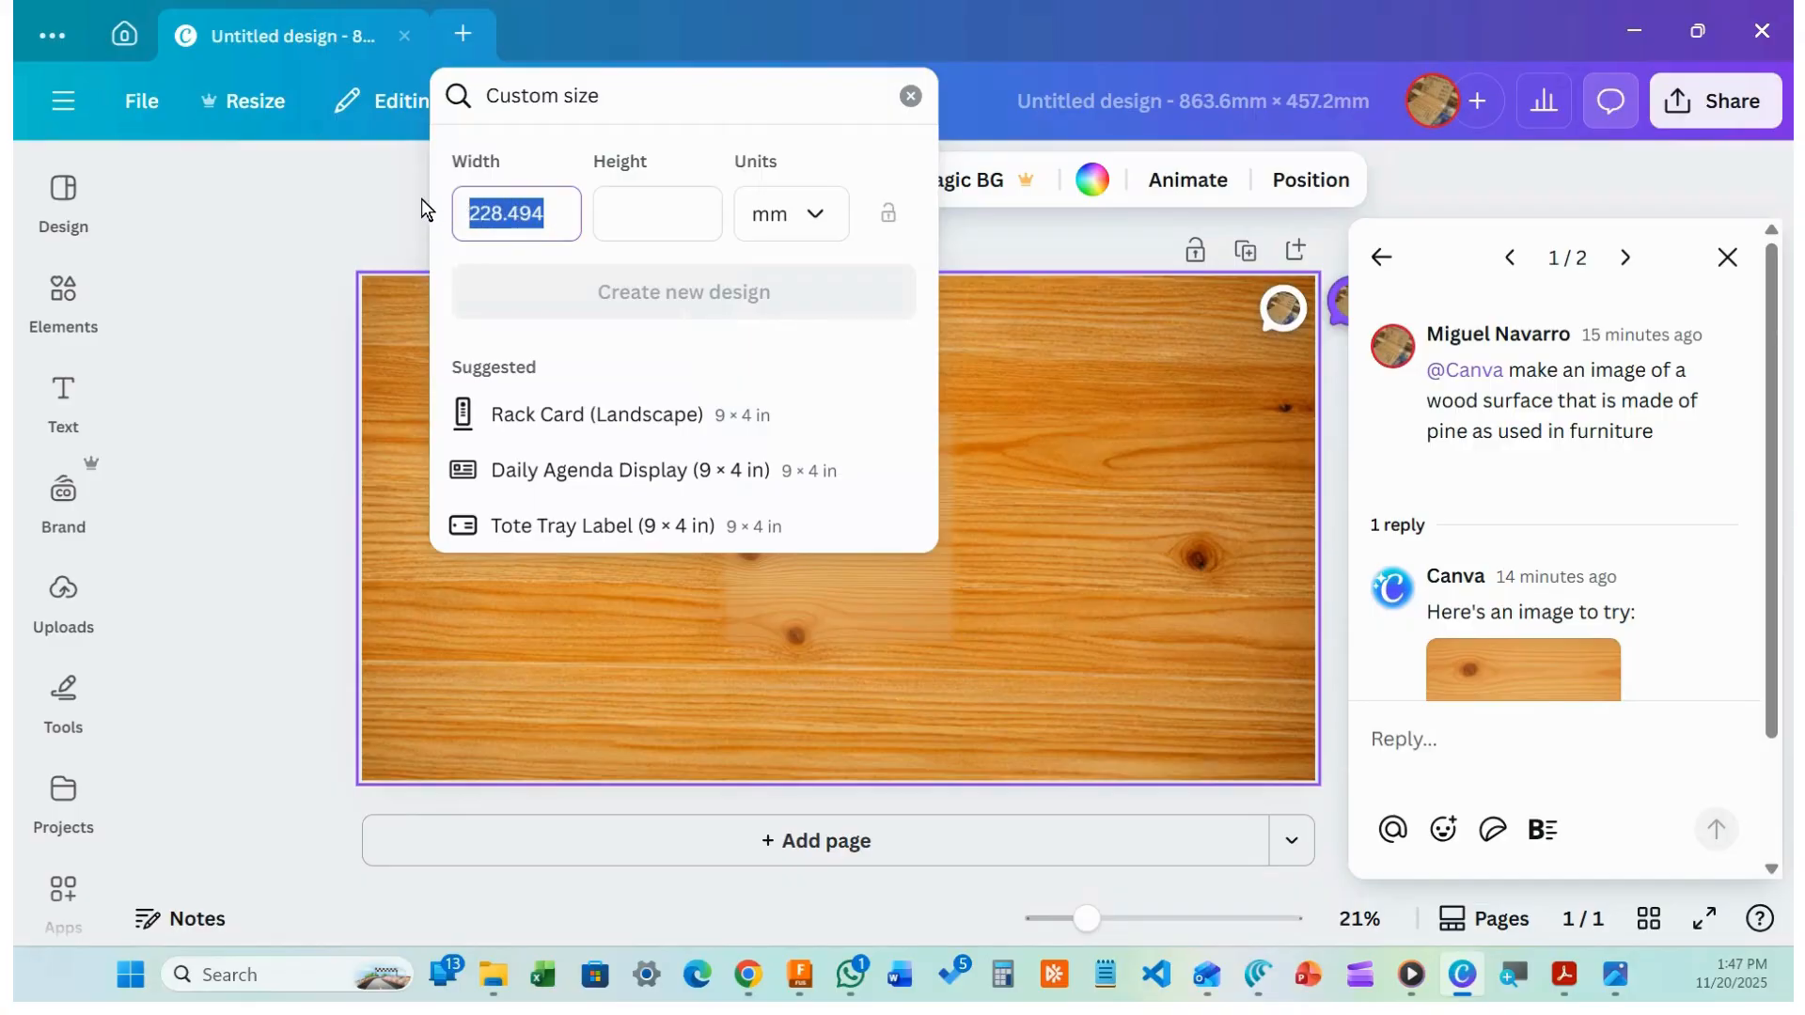
{"action": "type", "text": "8"}
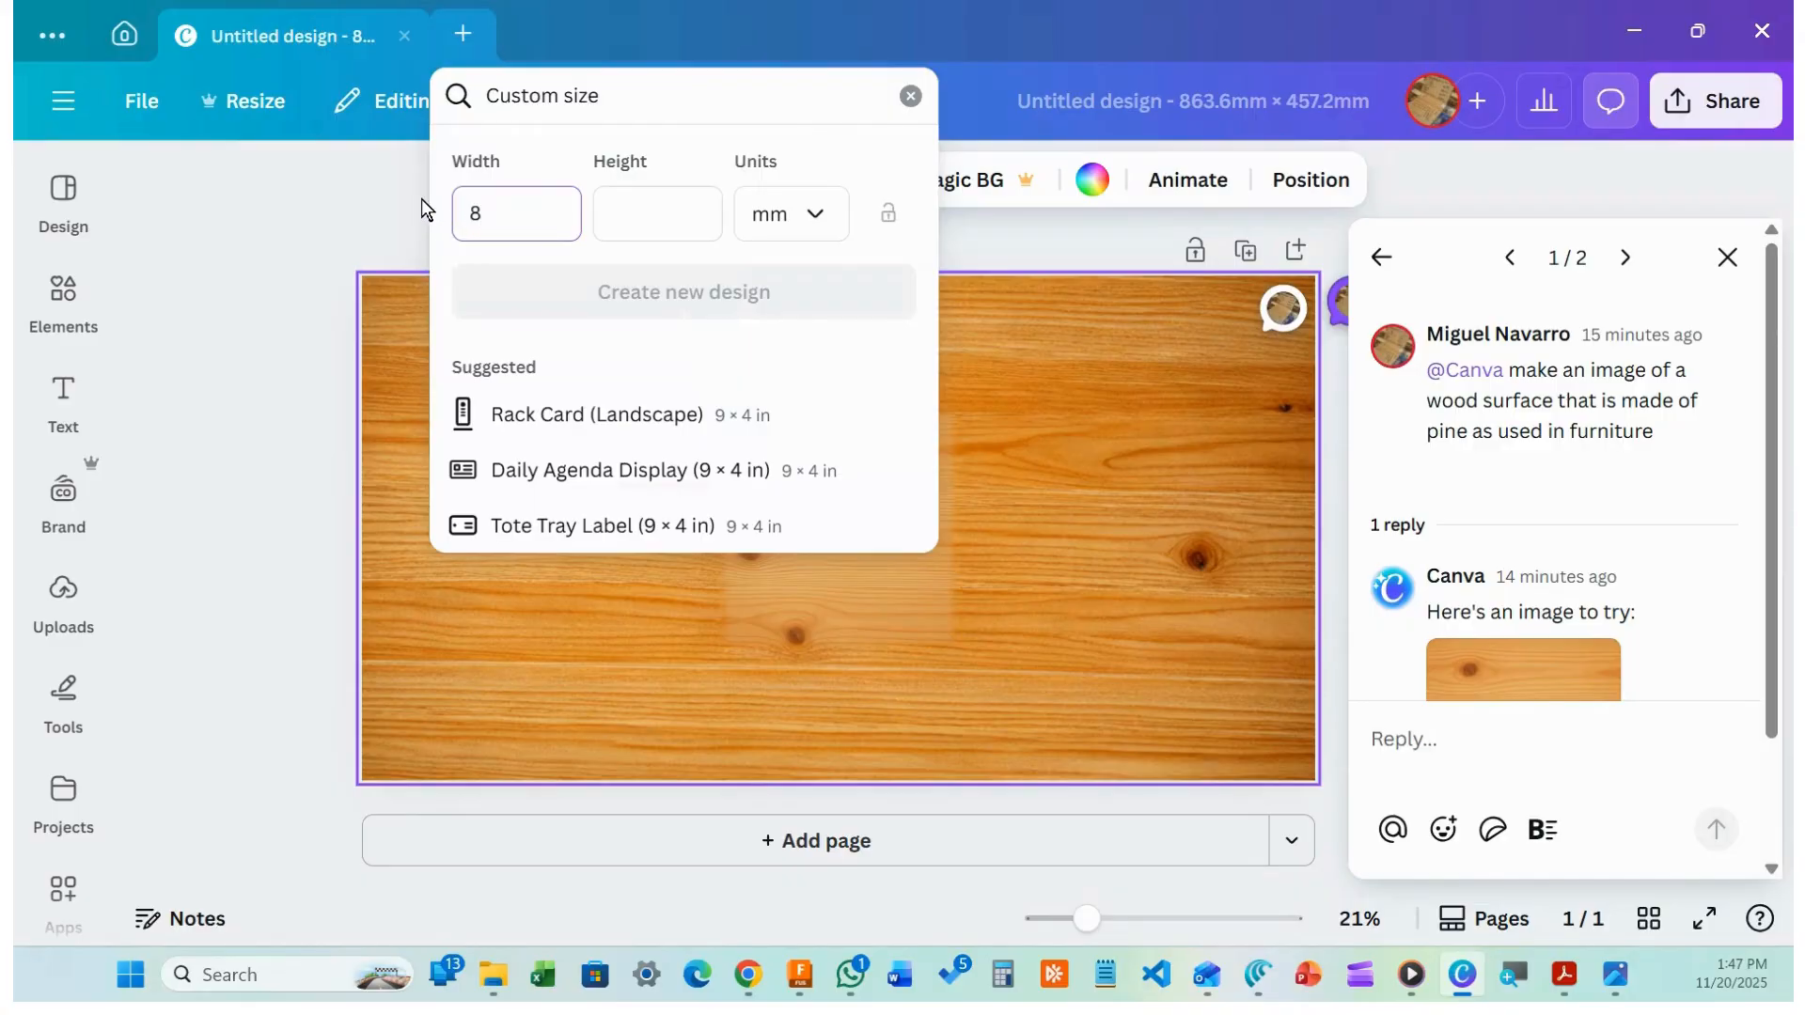
{"action": "type", "text": "63.6"}
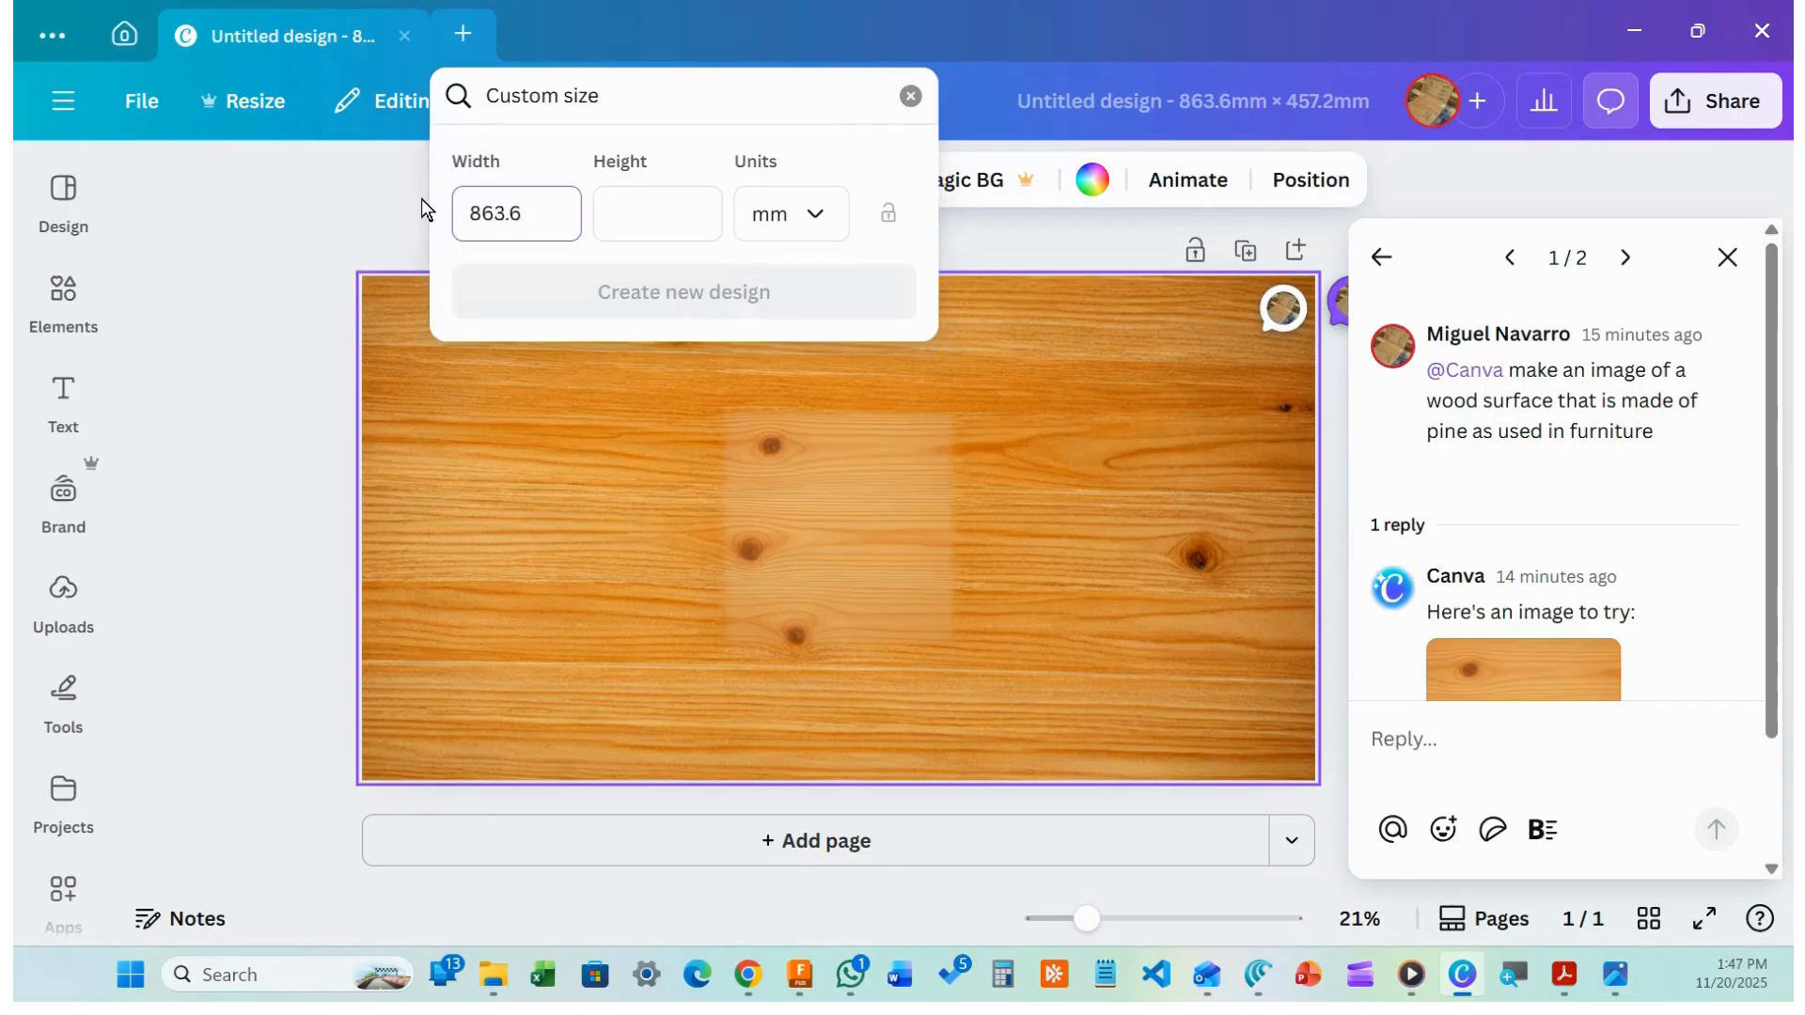
{"action": "key", "text": "Tab"}
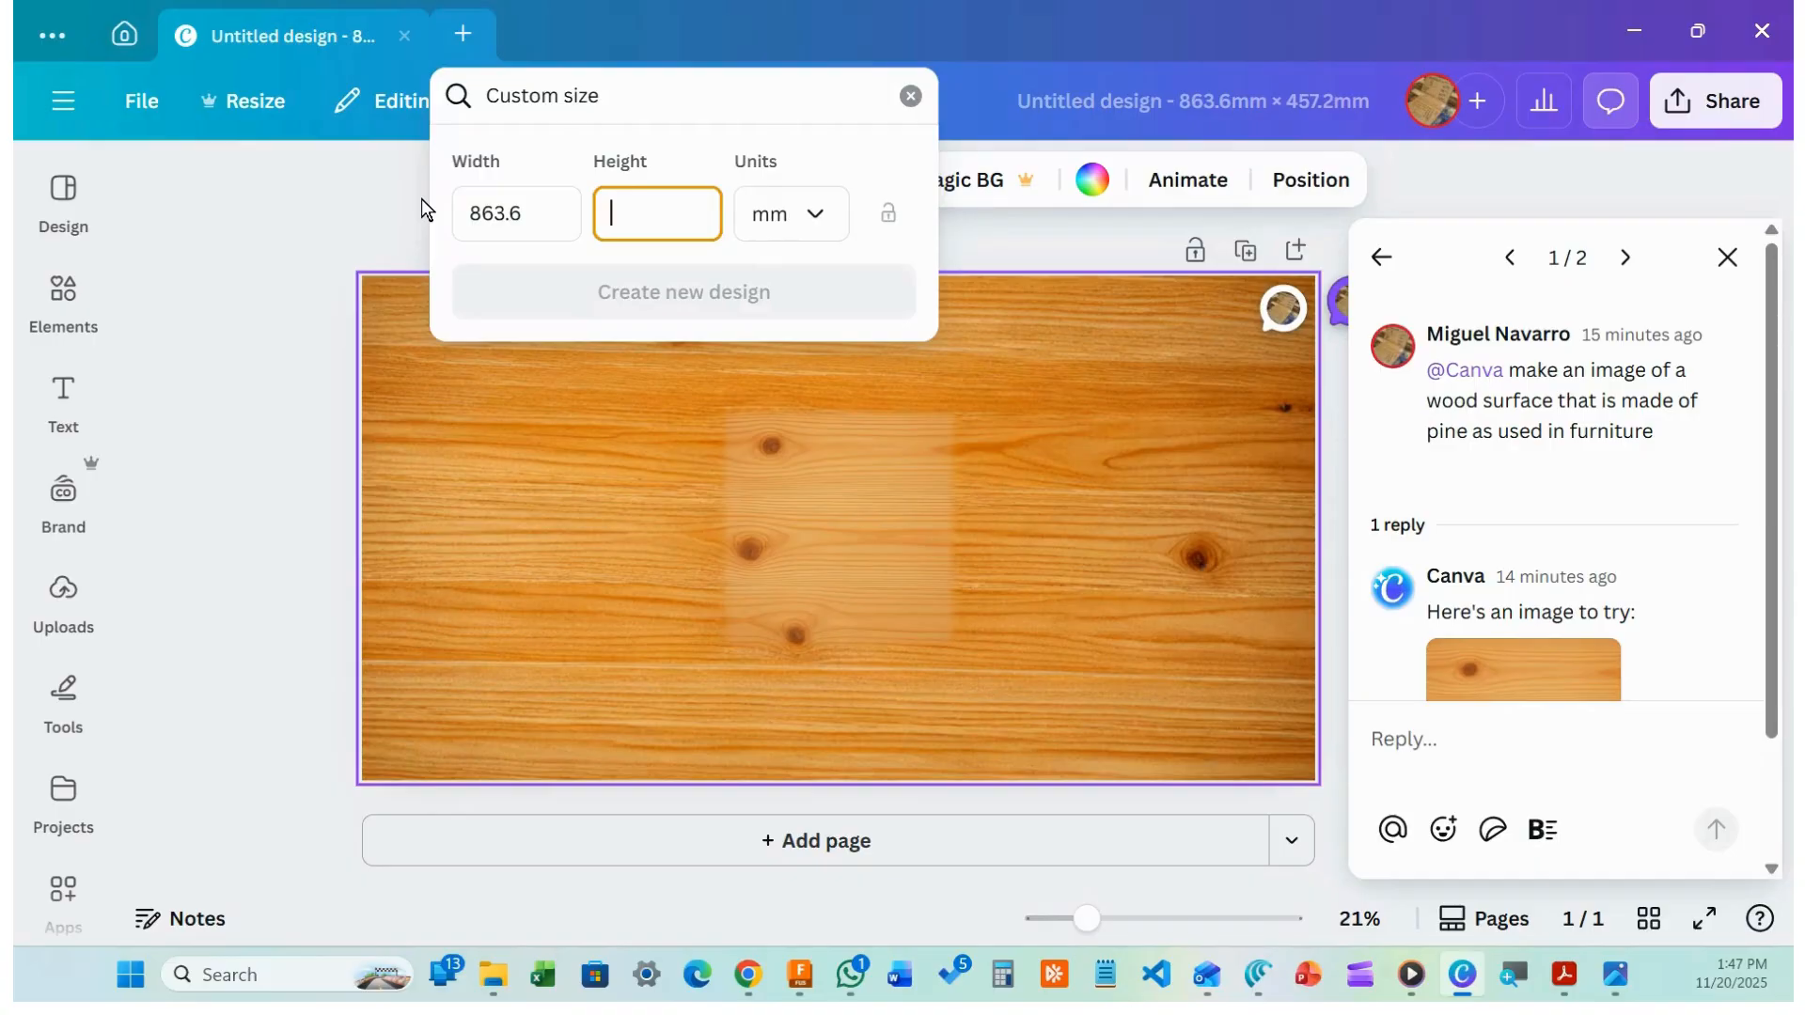
{"action": "type", "text": "457.2"}
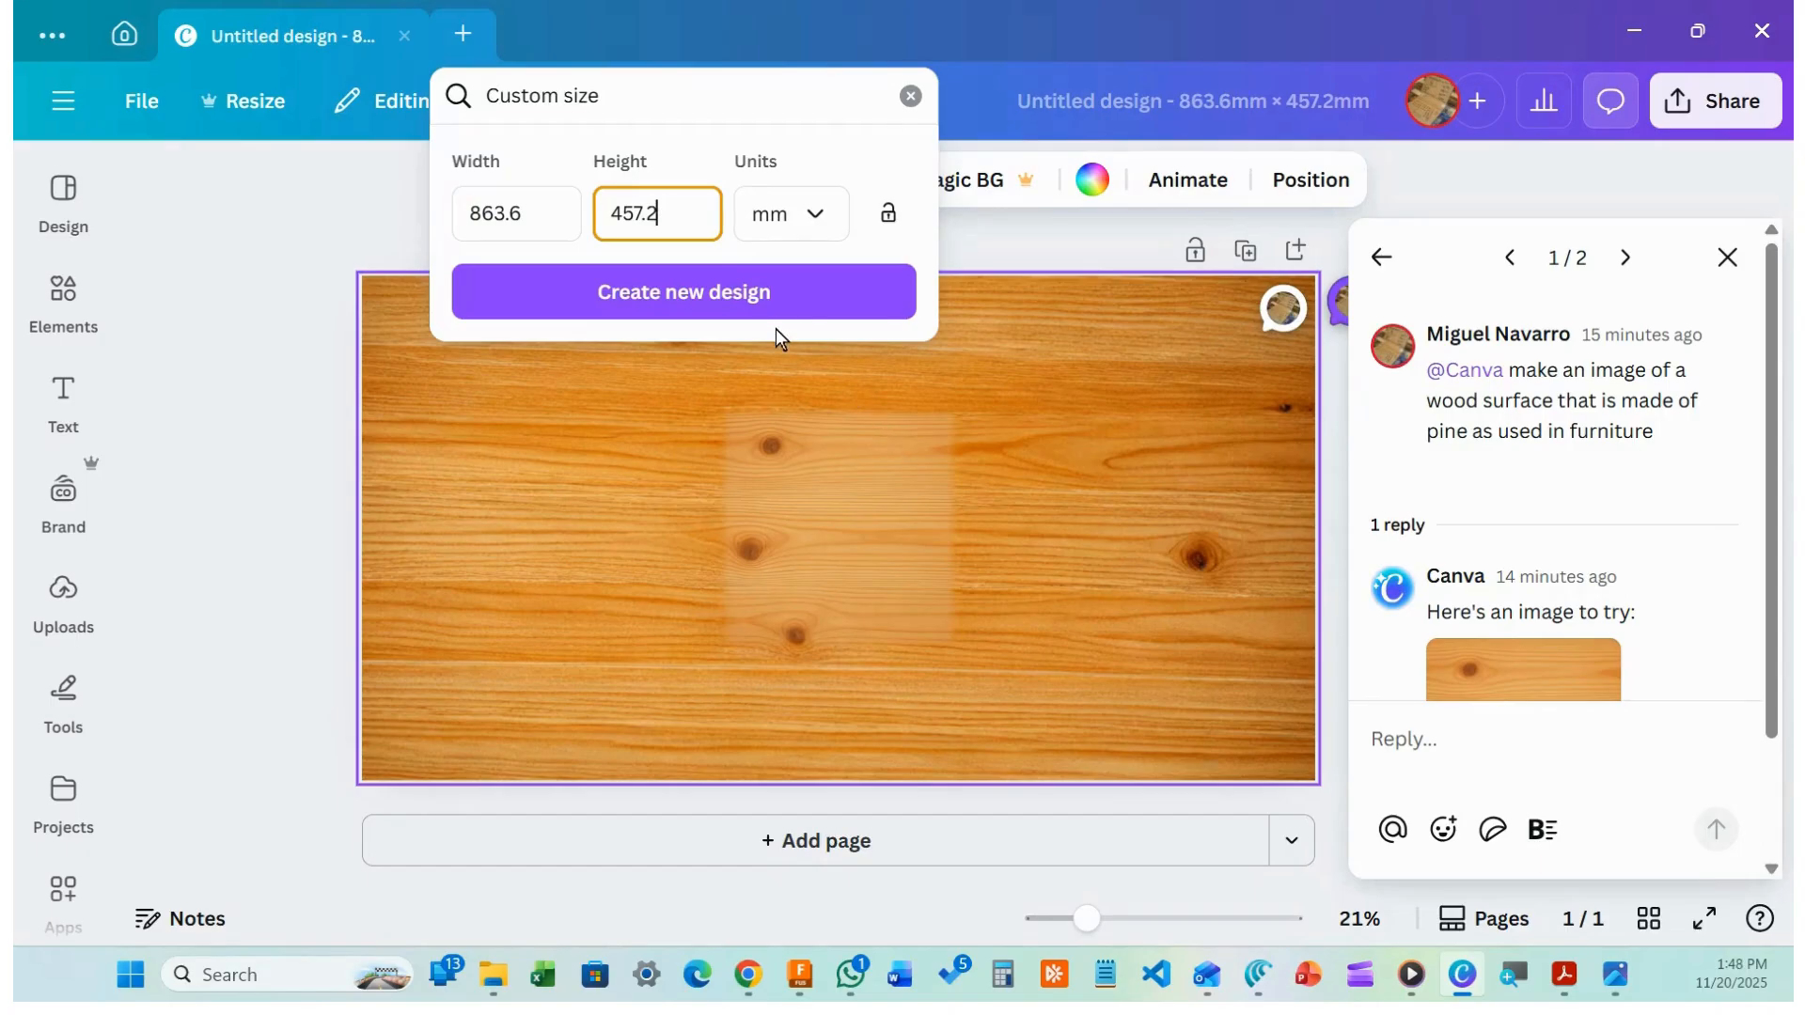
{"action": "left_click", "coordinate": [724, 291]}
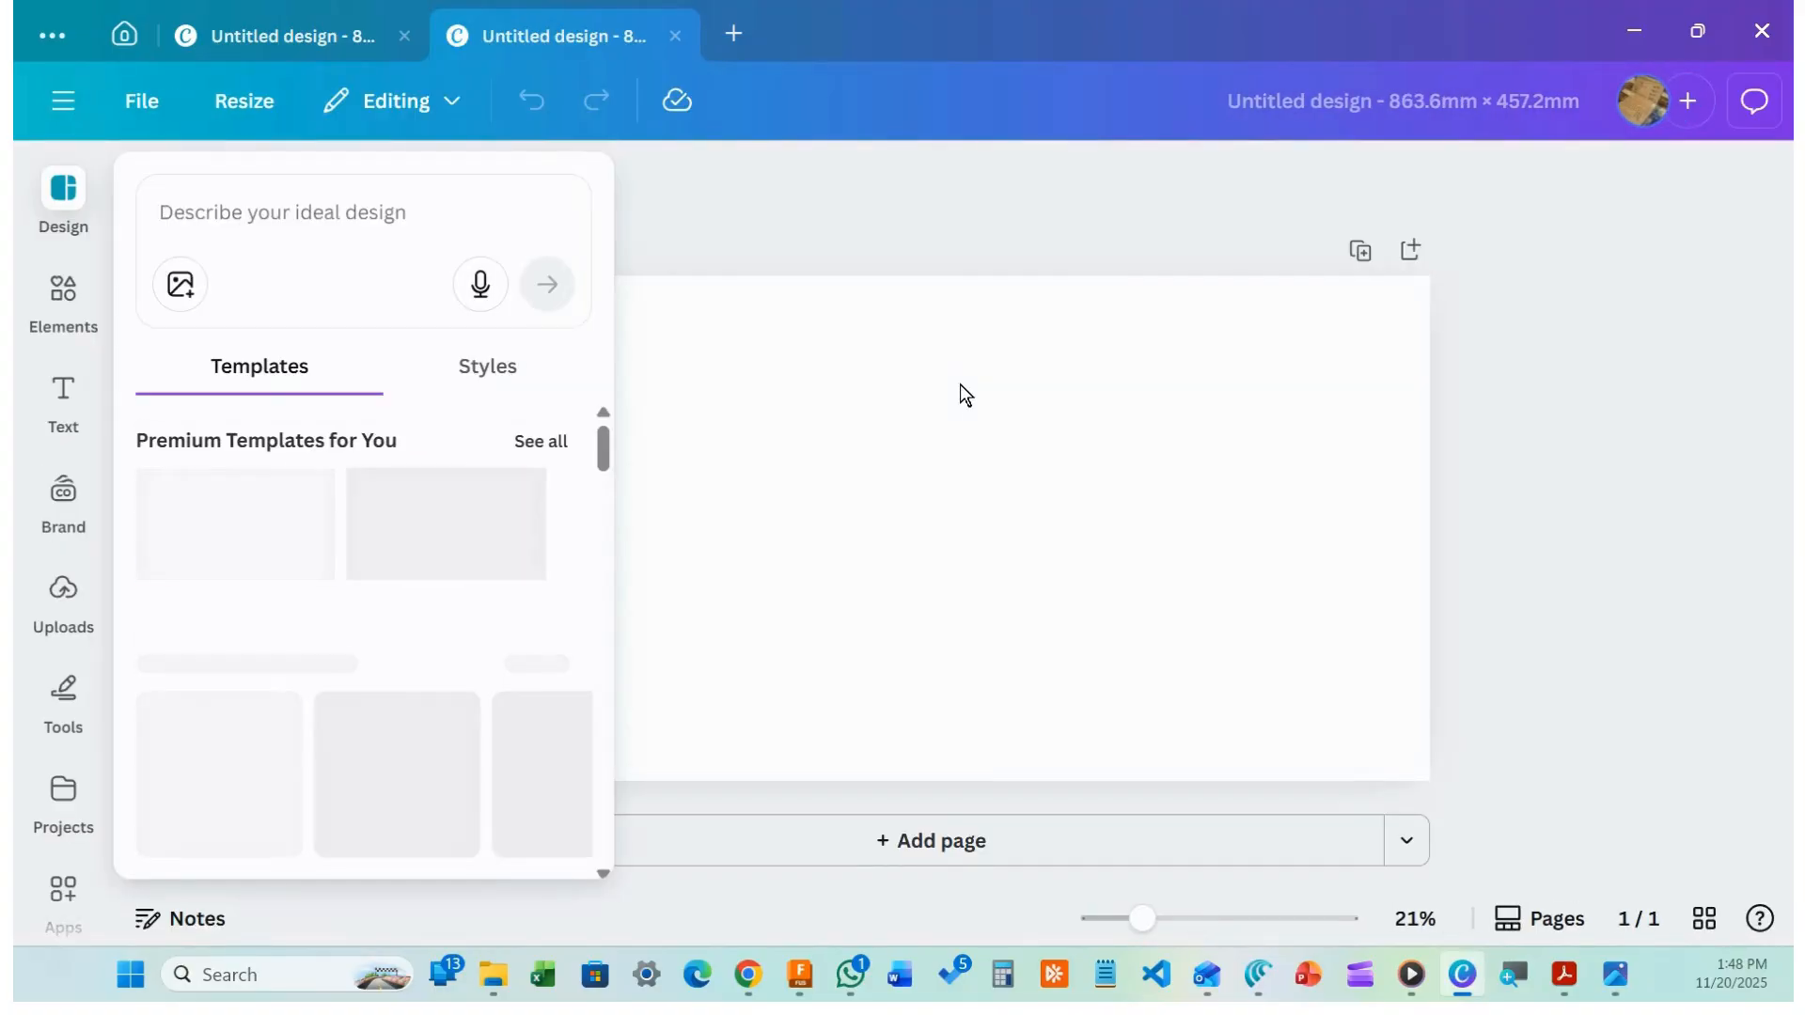
Return to the pine wood design and undo twice to remove the automatic page expansion
{"action": "left_click", "coordinate": [308, 39]}
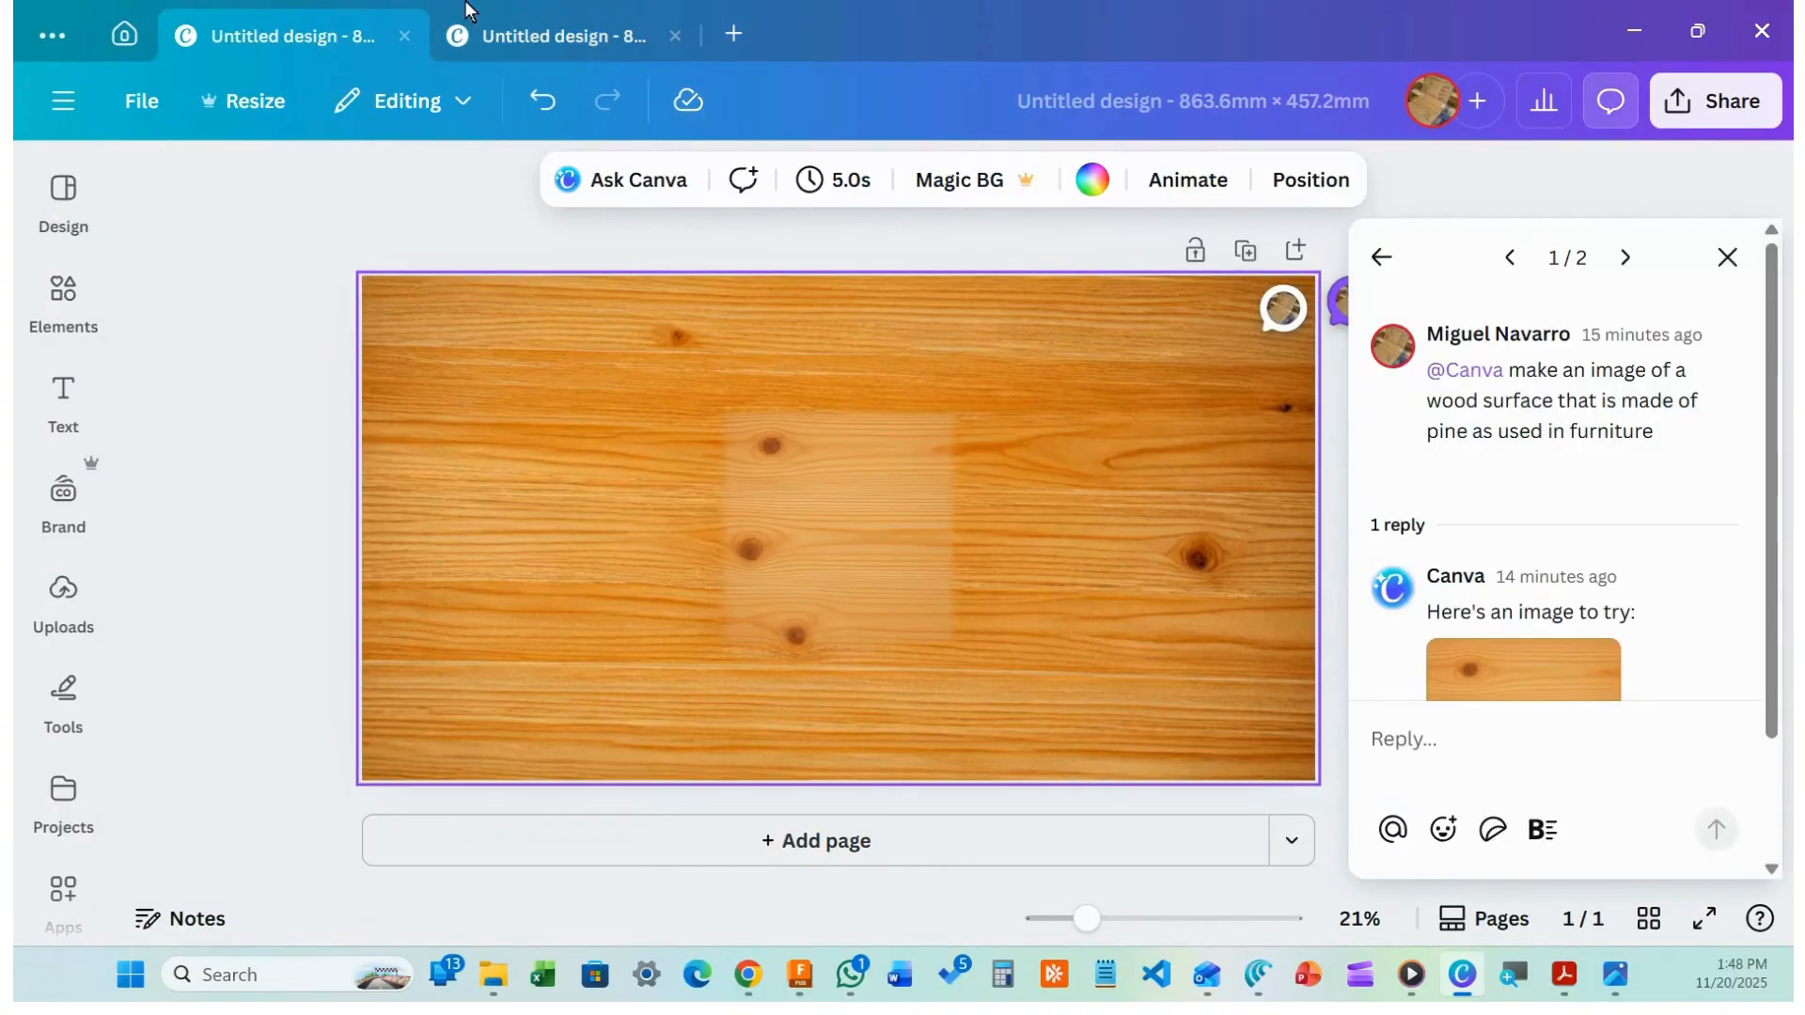
{"action": "left_click", "coordinate": [475, 30]}
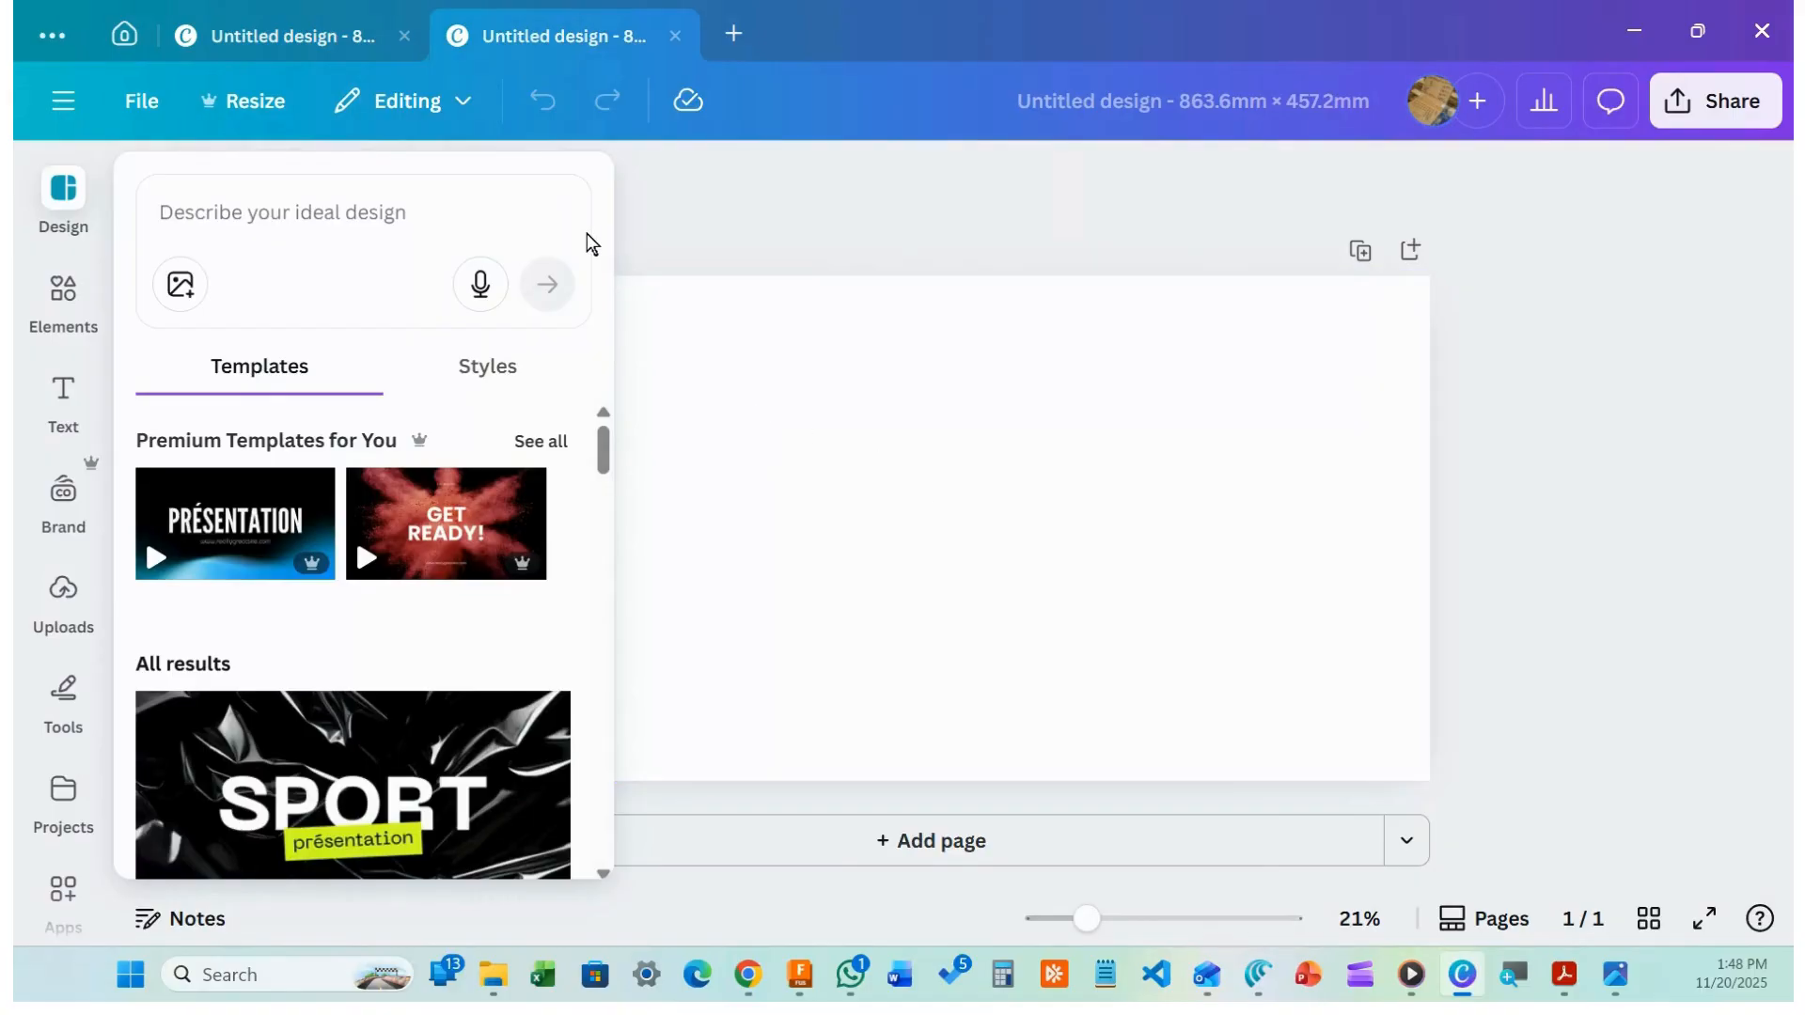
{"action": "left_click", "coordinate": [278, 42]}
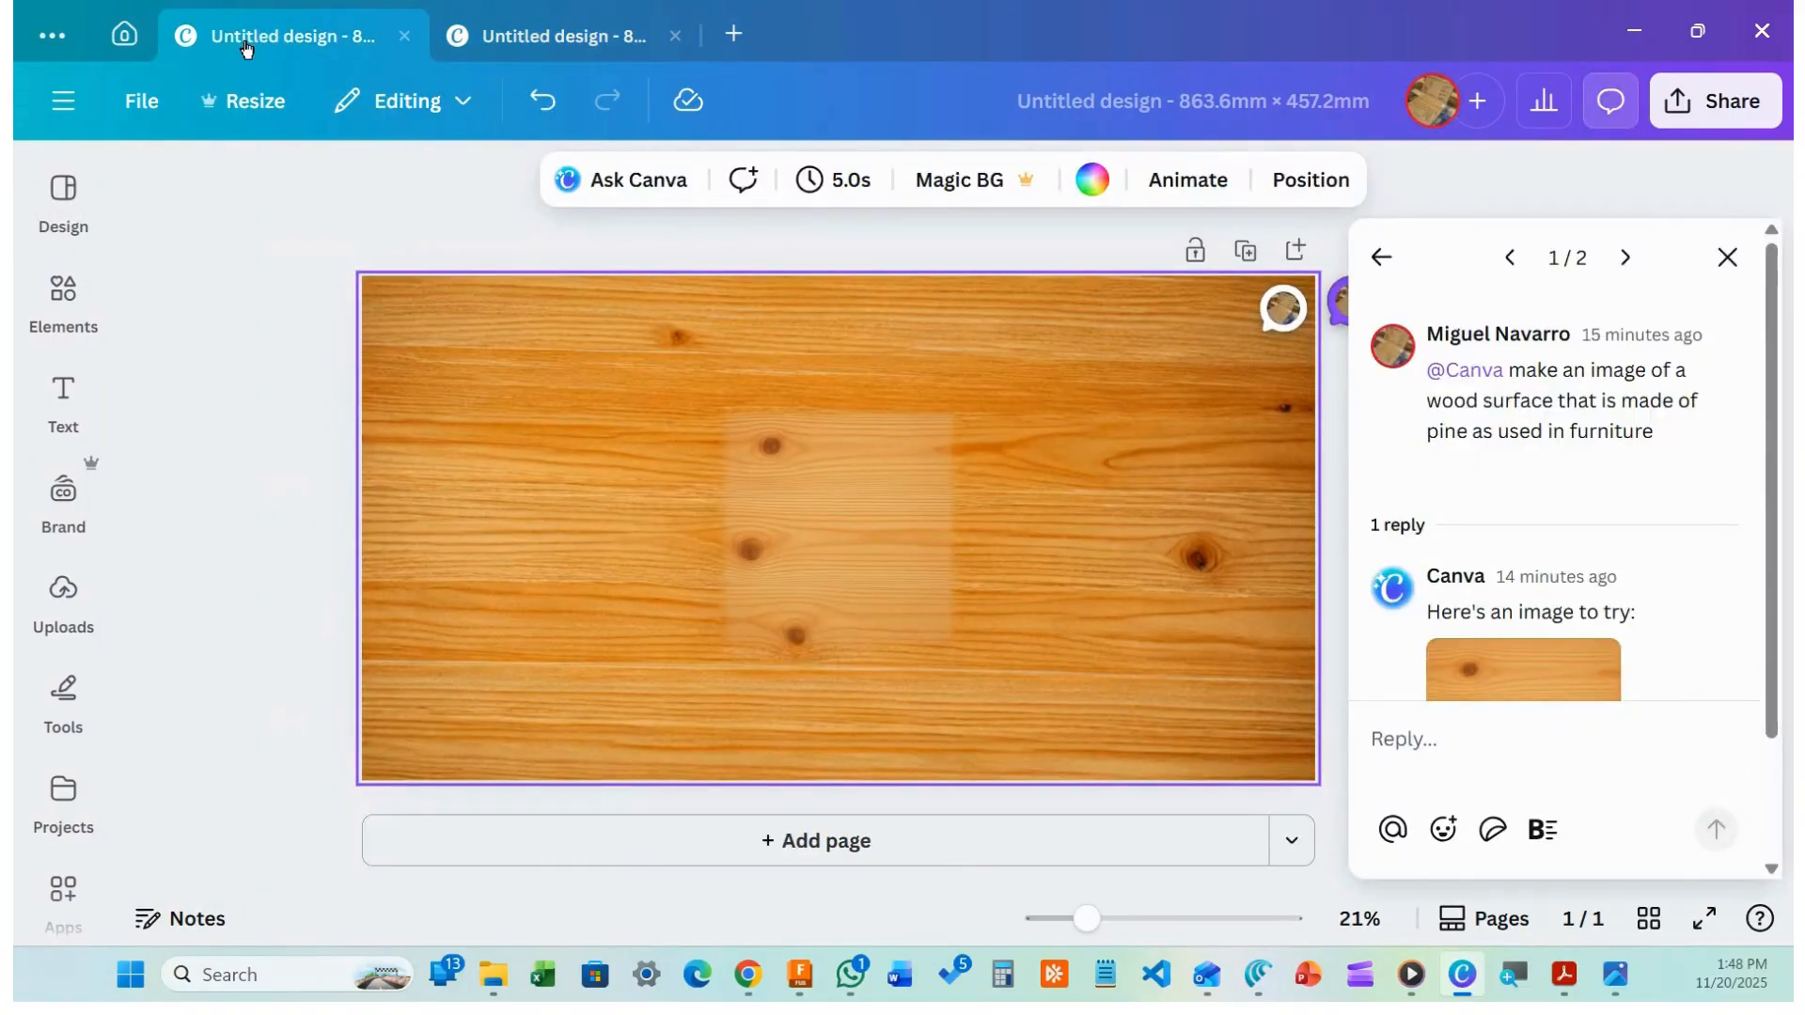
{"action": "left_click", "coordinate": [485, 47]}
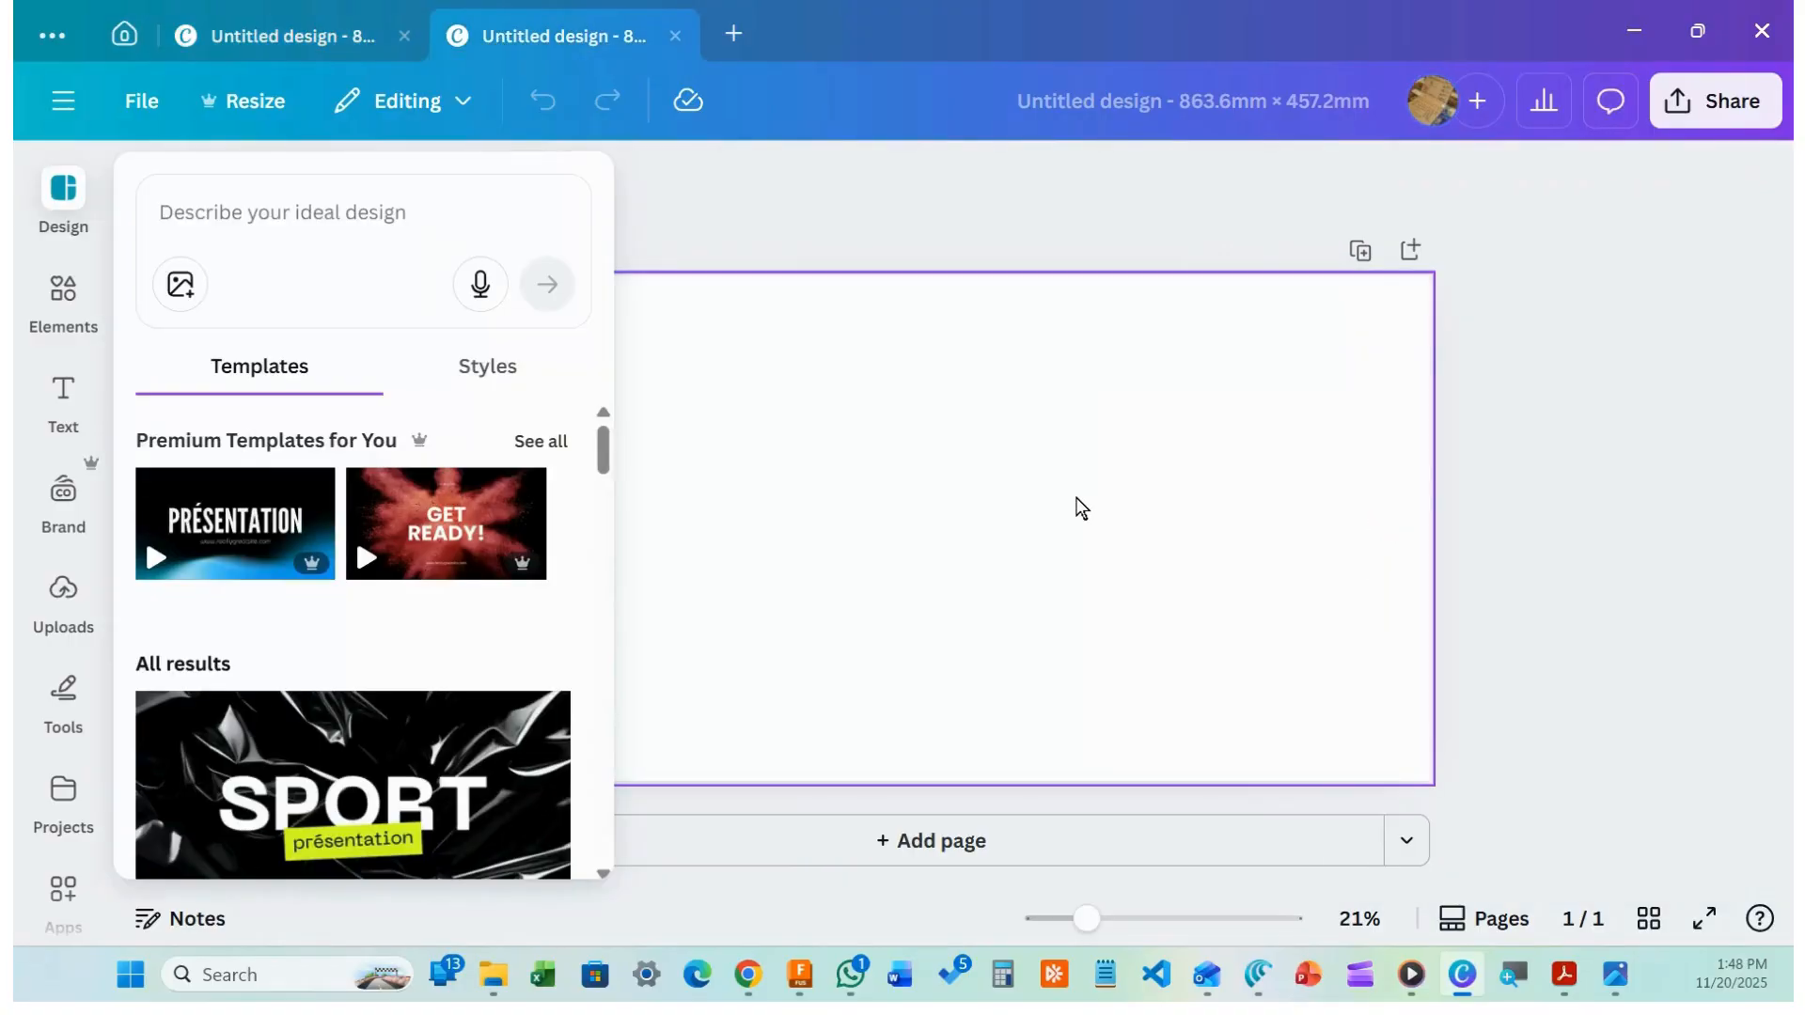
{"action": "left_click", "coordinate": [1081, 508]}
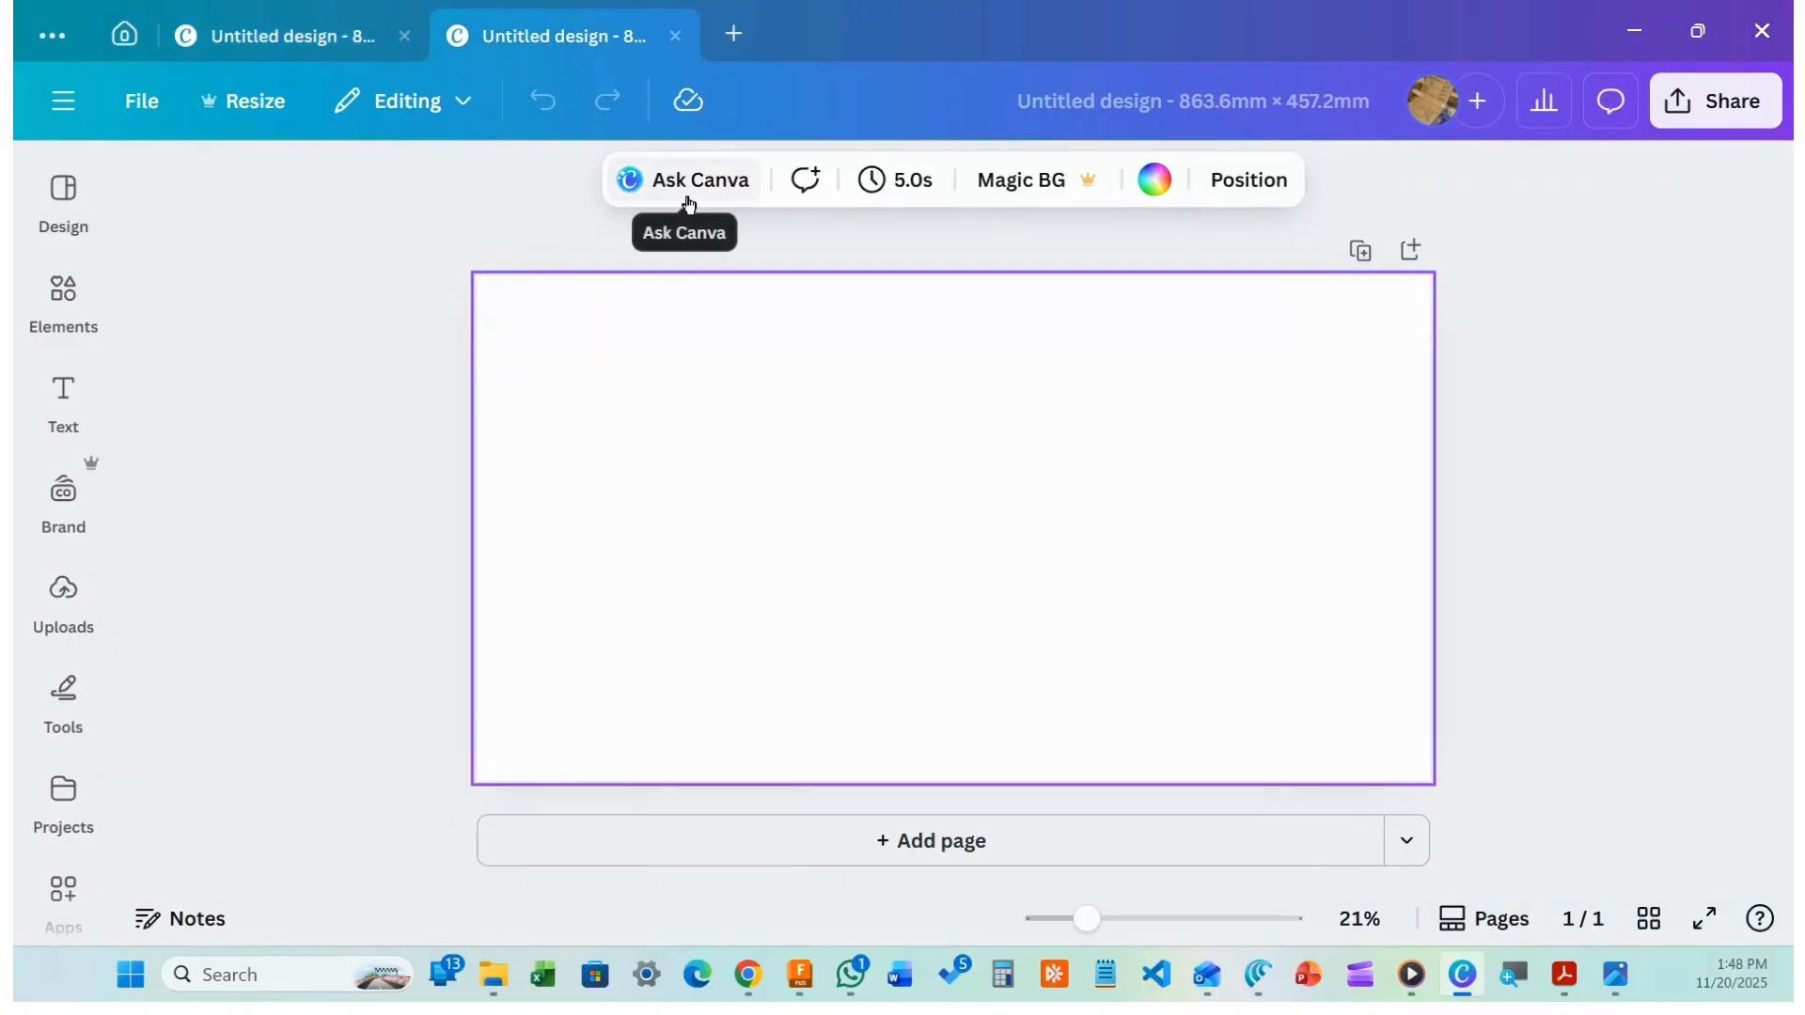
{"action": "left_click", "coordinate": [260, 35]}
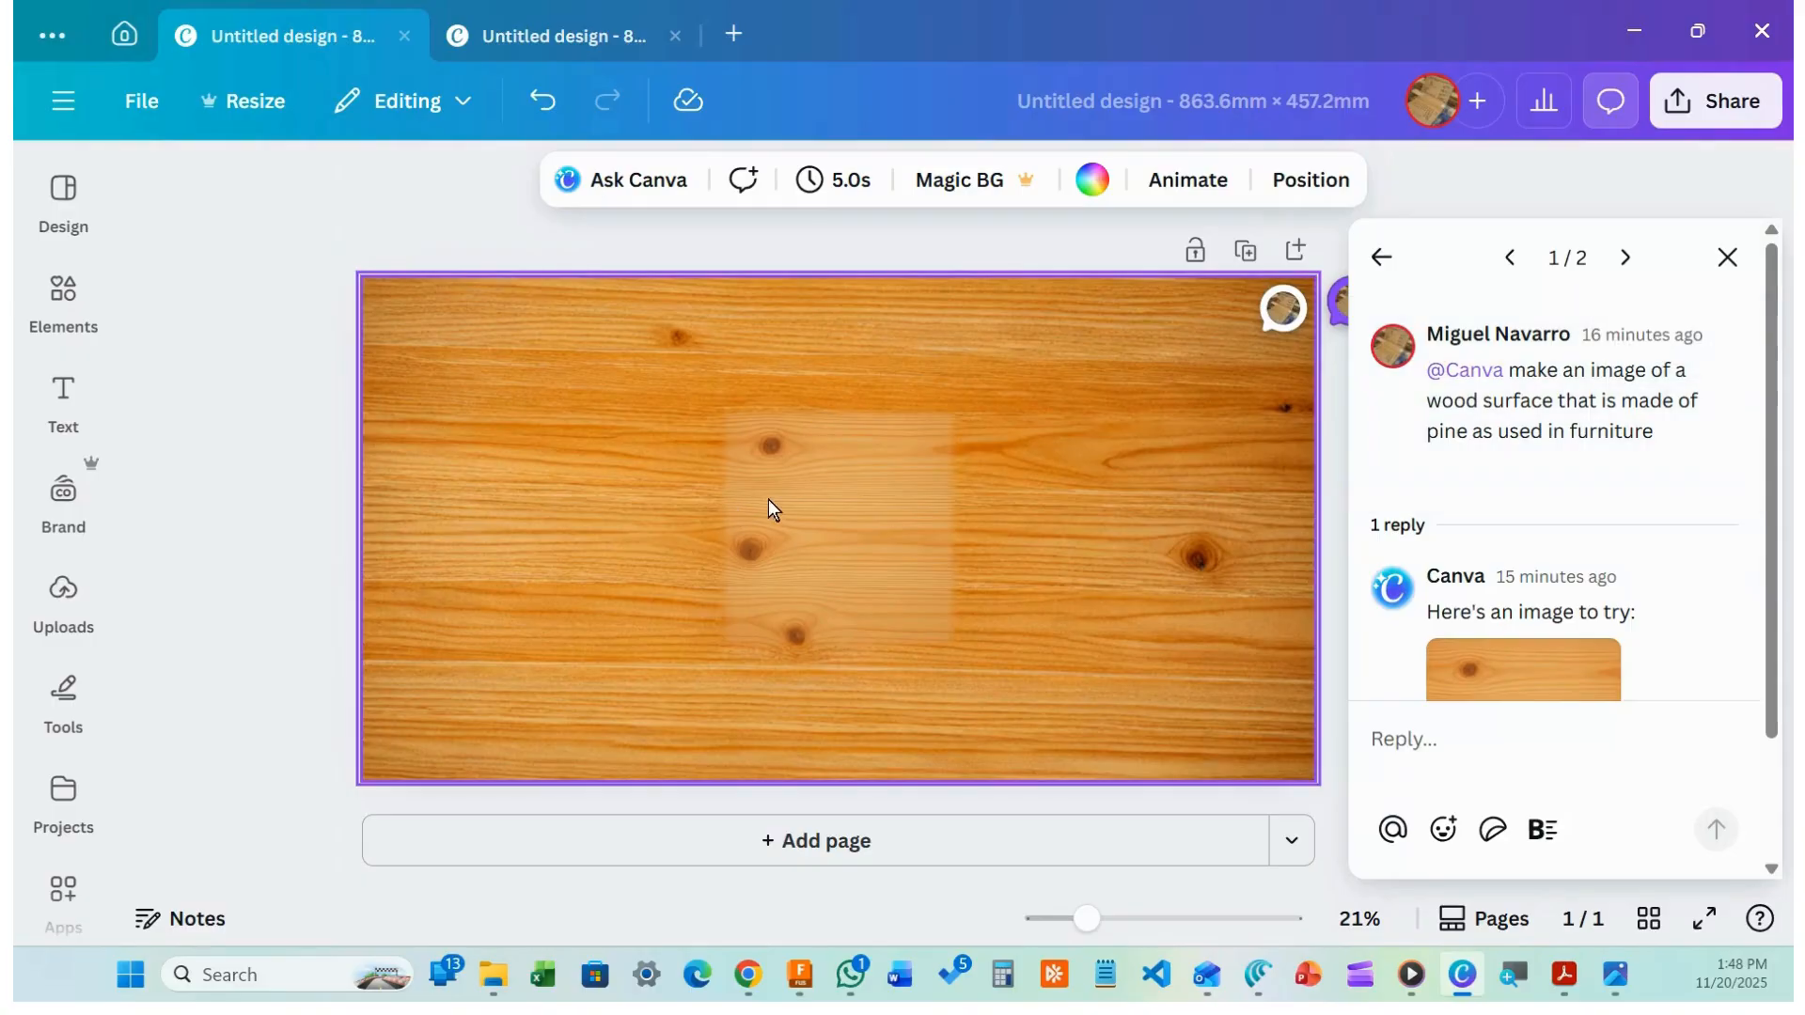
{"action": "left_click", "coordinate": [533, 103]}
{"action": "left_click", "coordinate": [537, 102]}
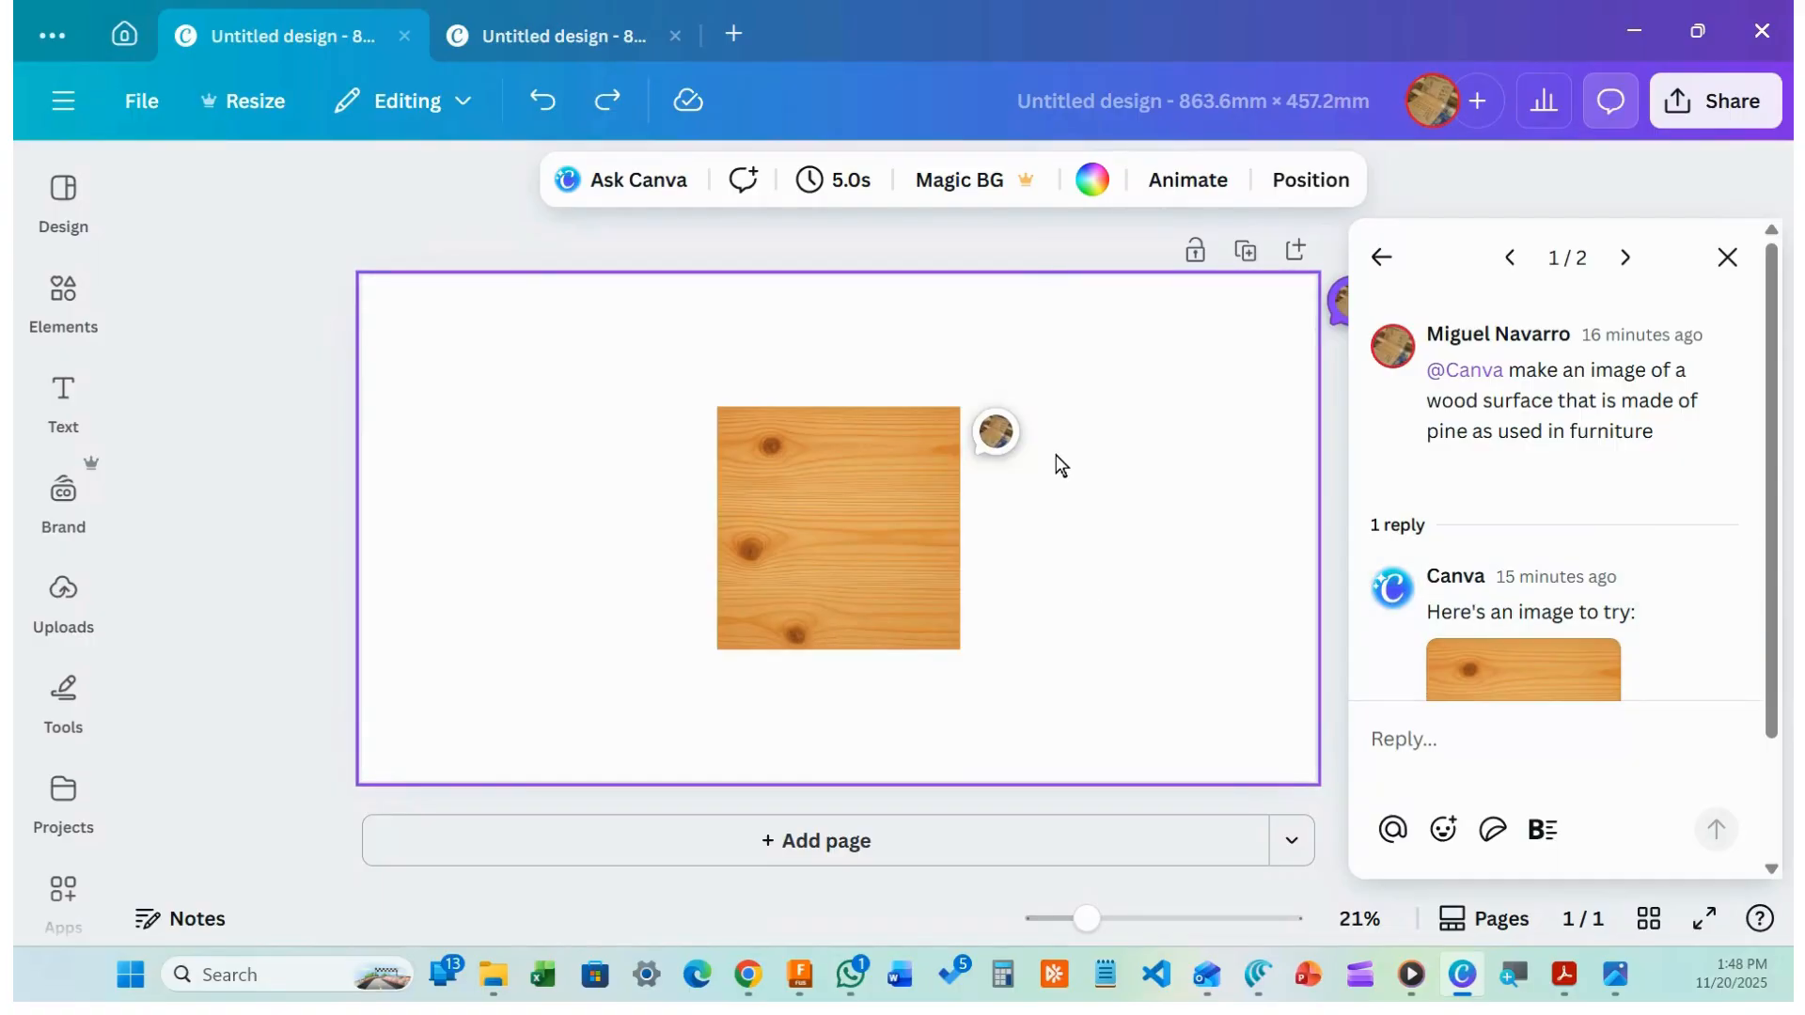
Try the whole-page Expand option, cancel it, and redo to restore the full-page wood image
{"action": "left_click", "coordinate": [893, 522]}
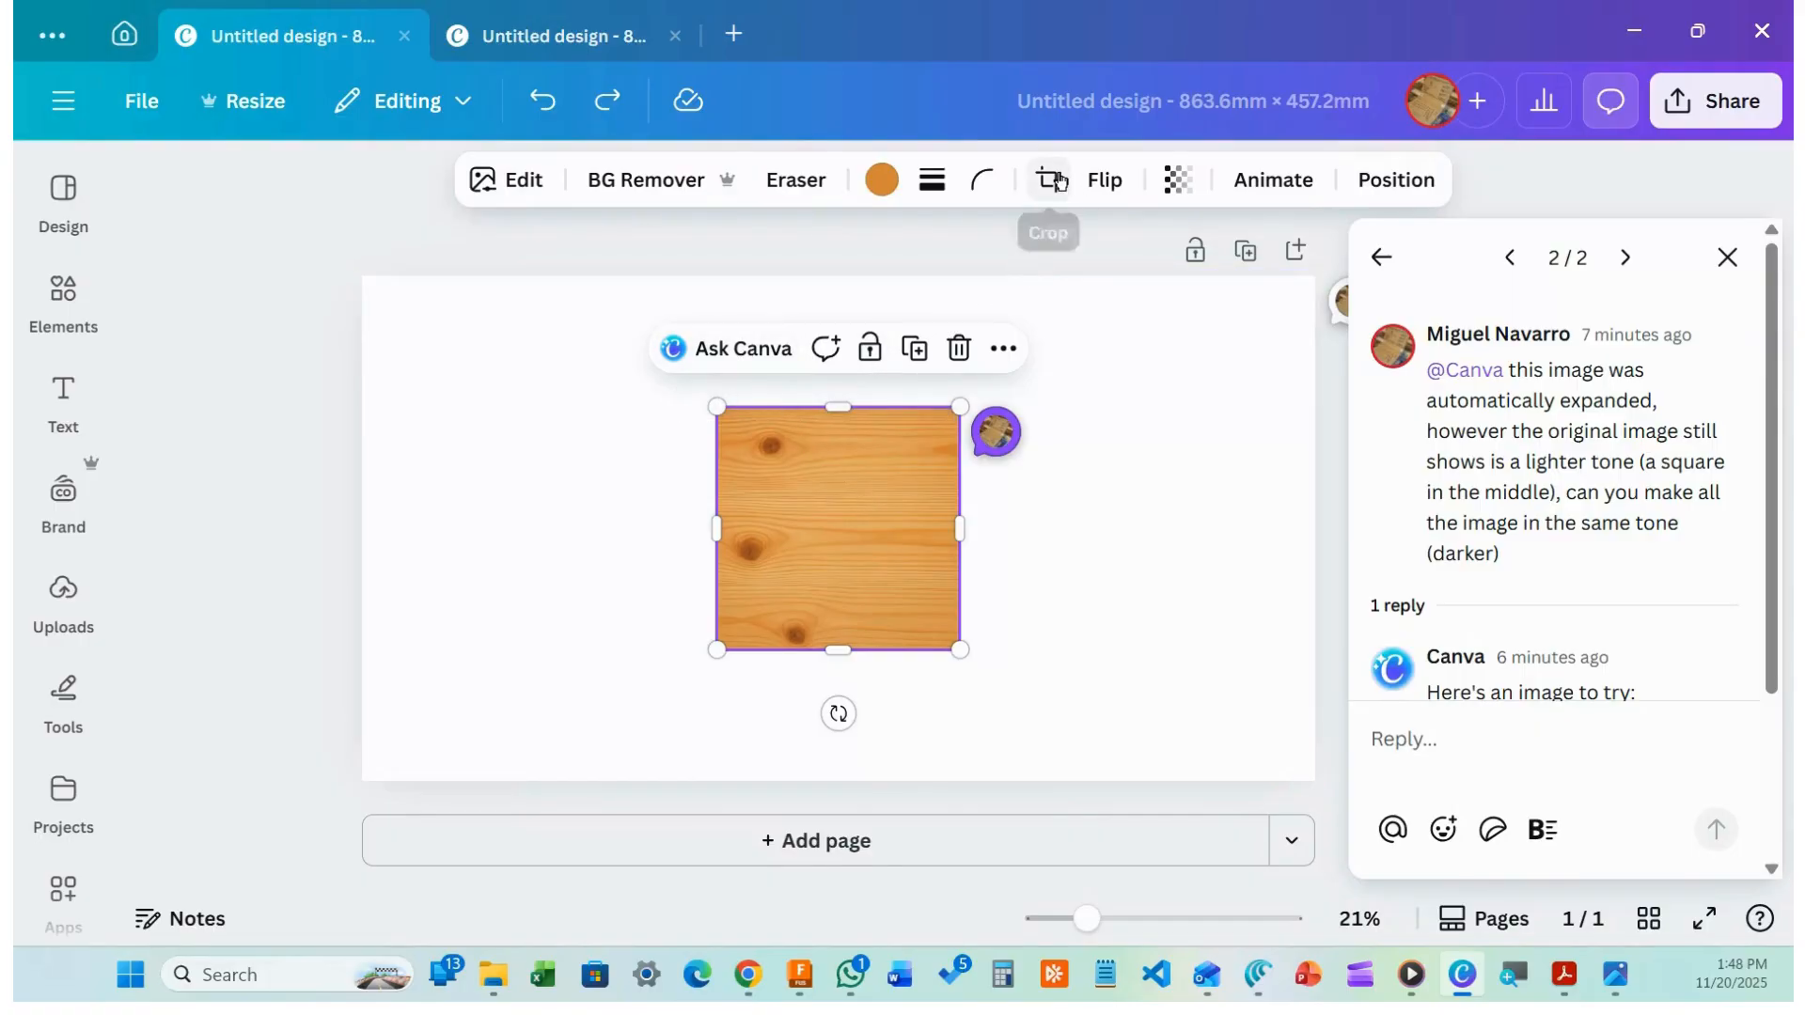
{"action": "left_click", "coordinate": [1060, 182]}
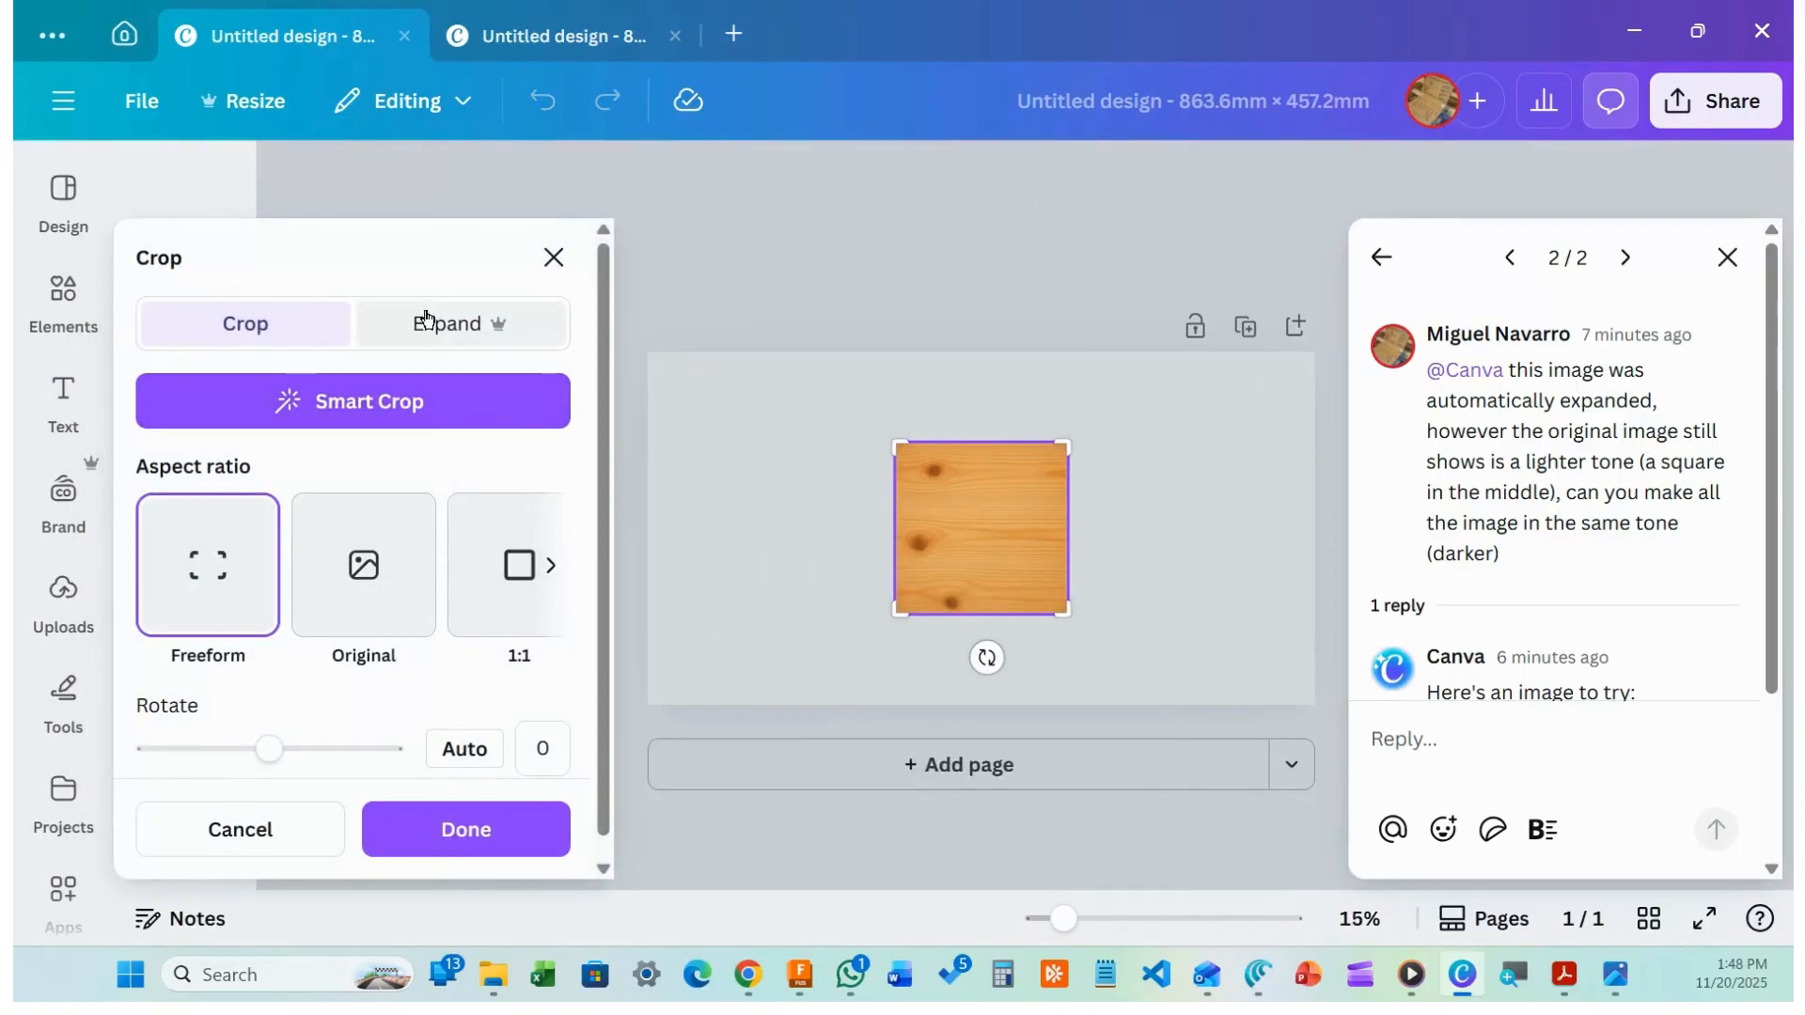
{"action": "left_click", "coordinate": [428, 323]}
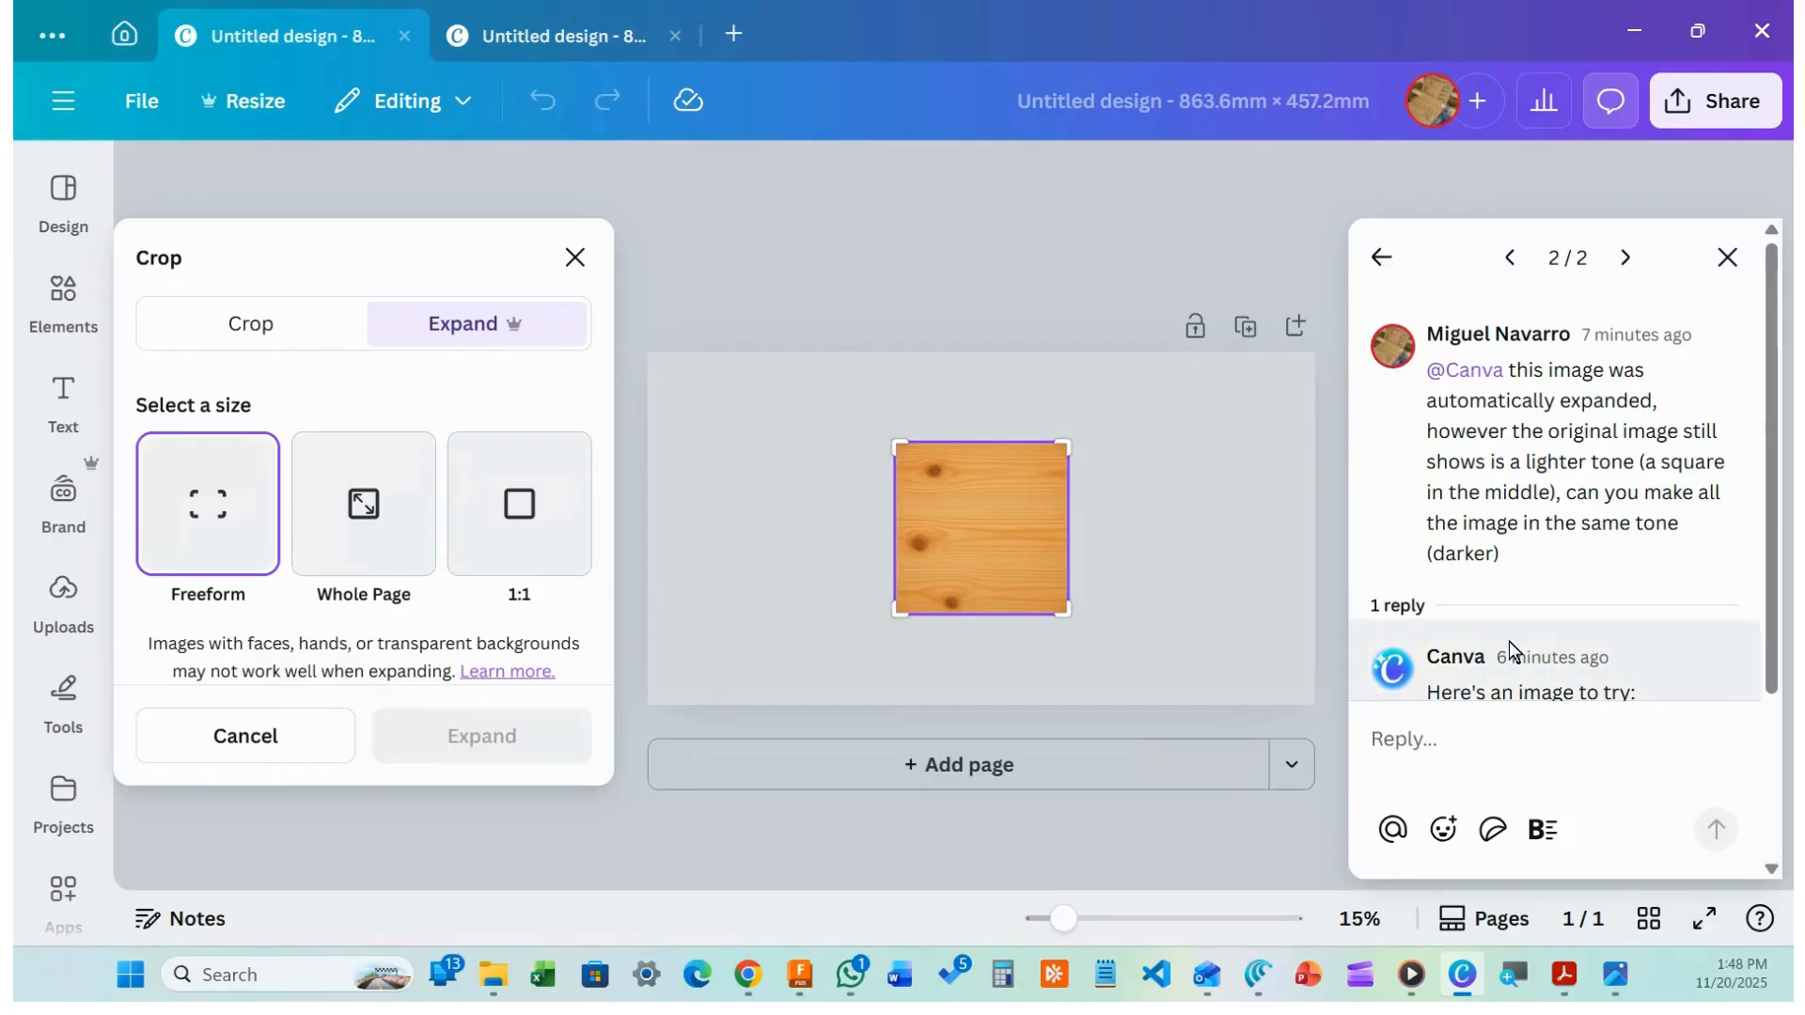
{"action": "left_click", "coordinate": [371, 531]}
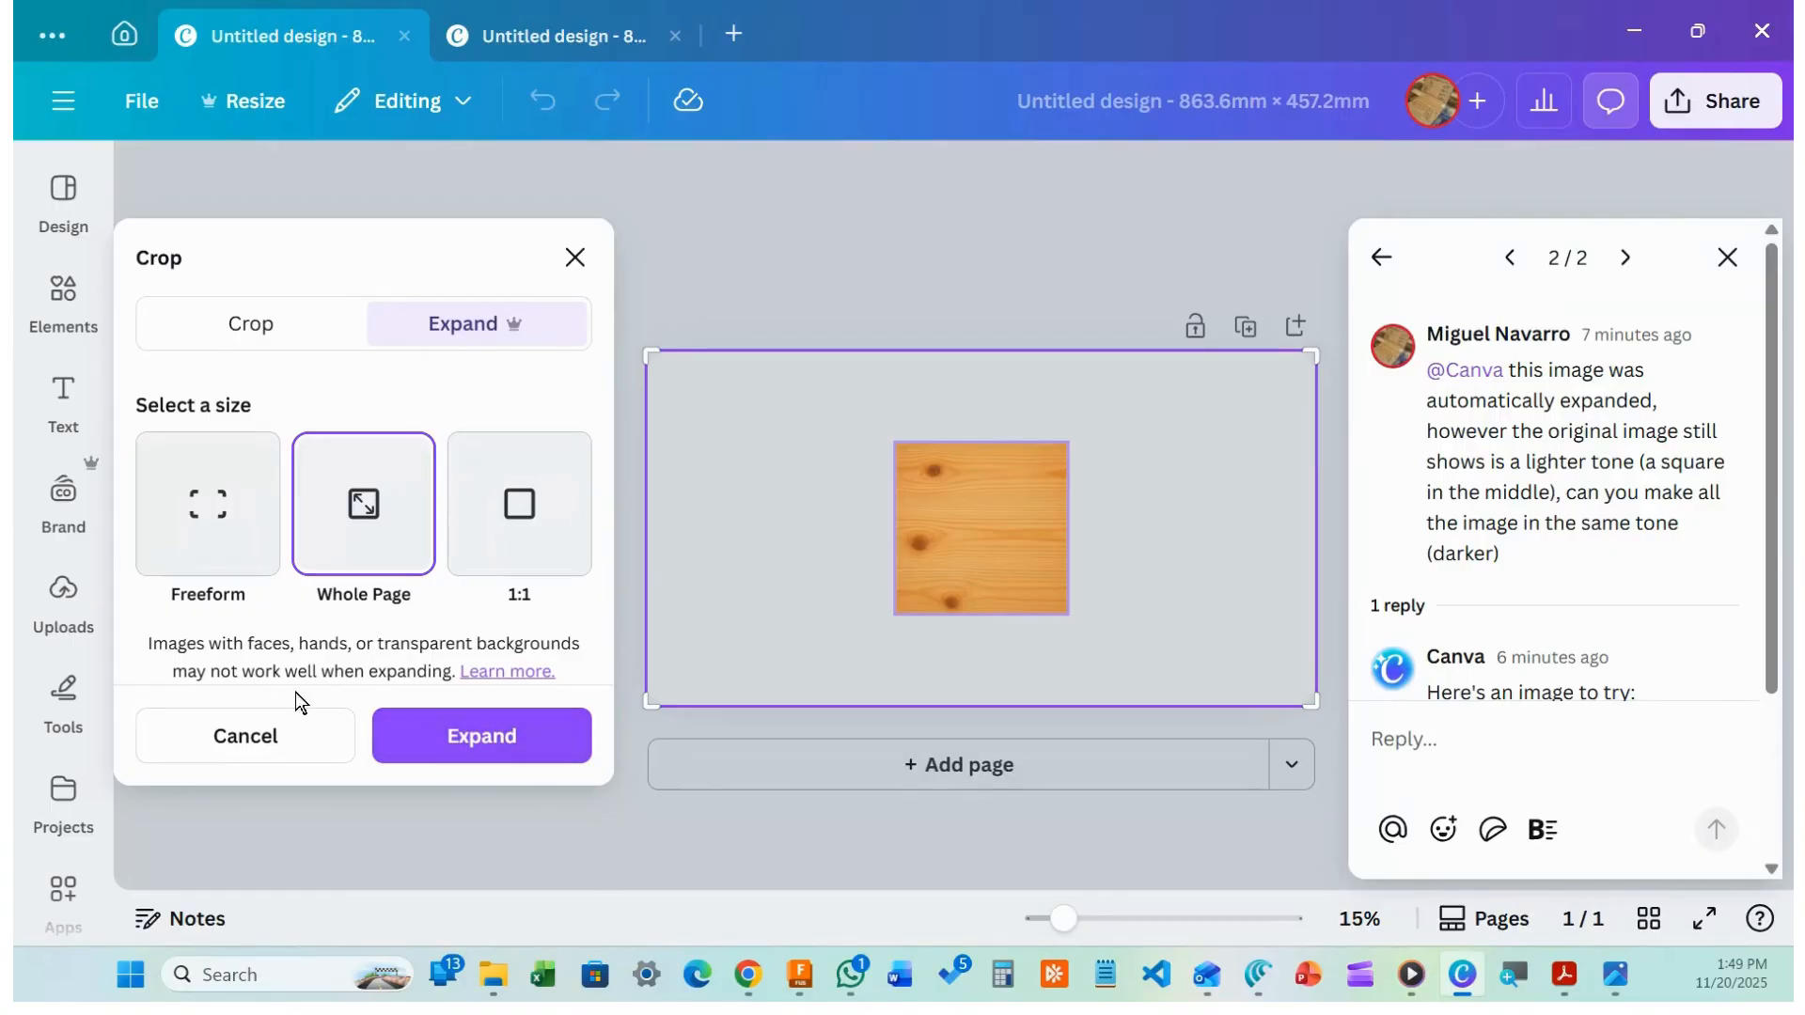
{"action": "left_click", "coordinate": [261, 733]}
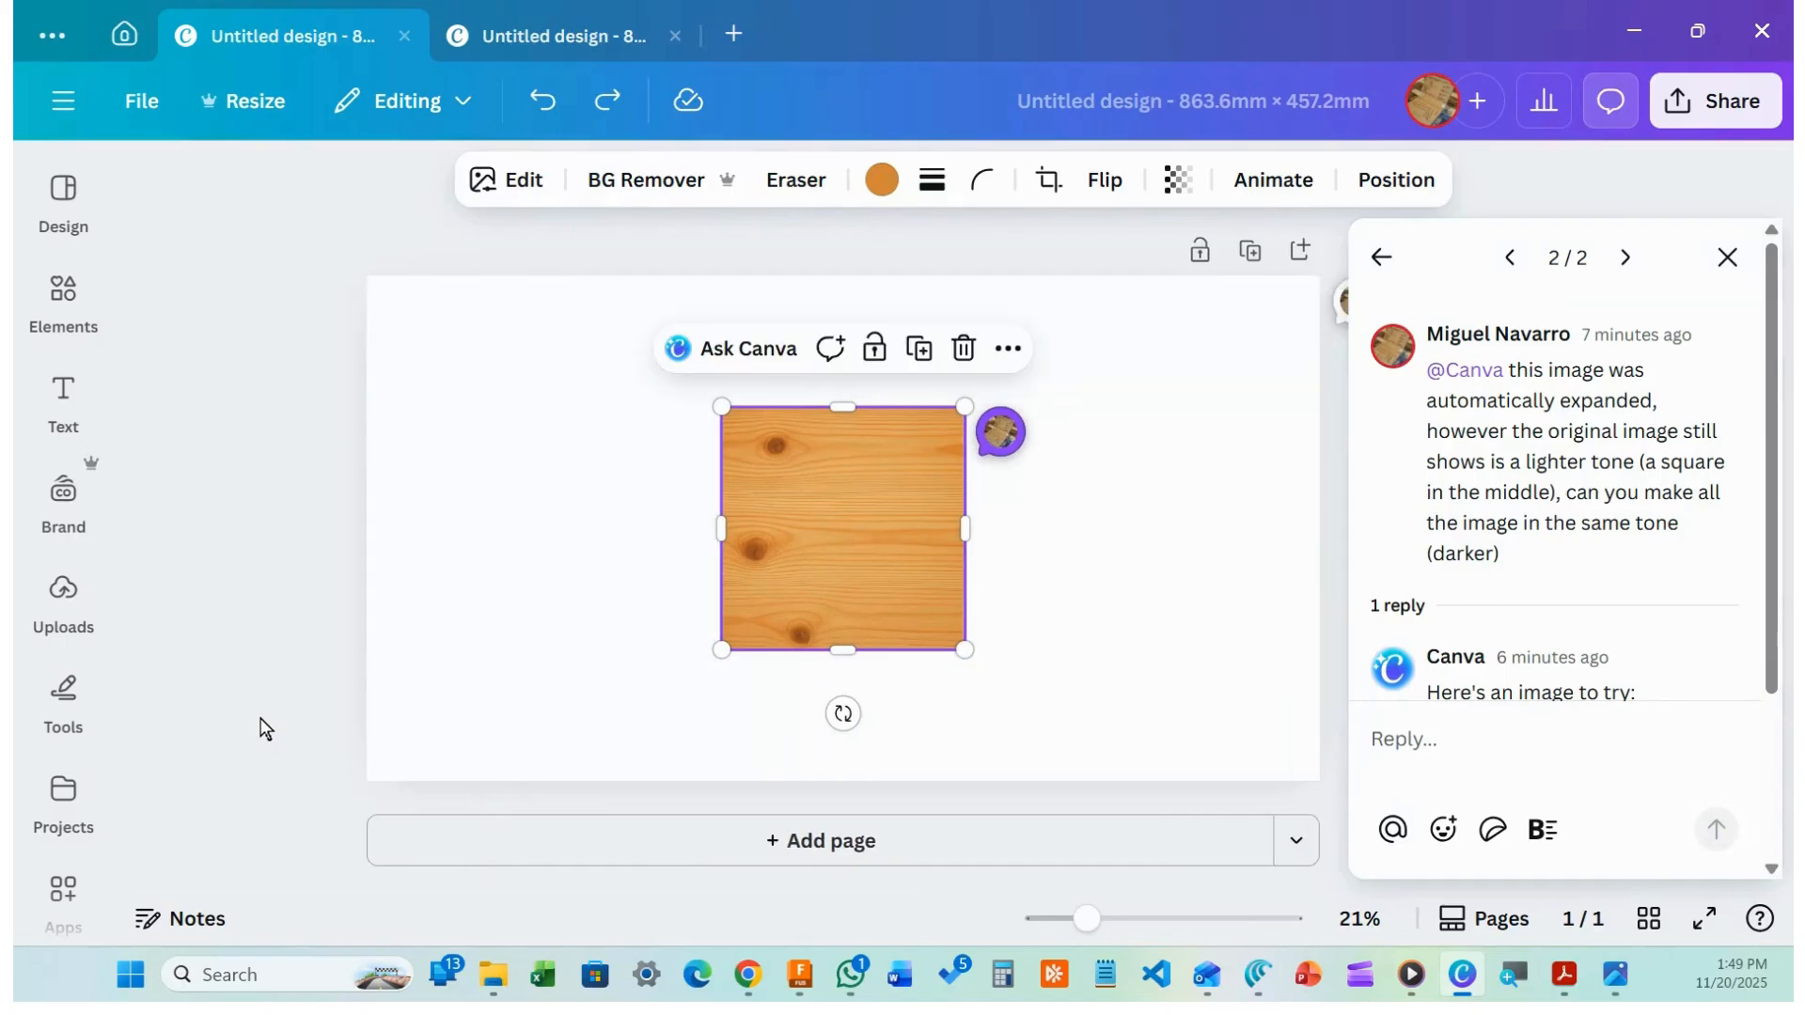
{"action": "left_click", "coordinate": [609, 98]}
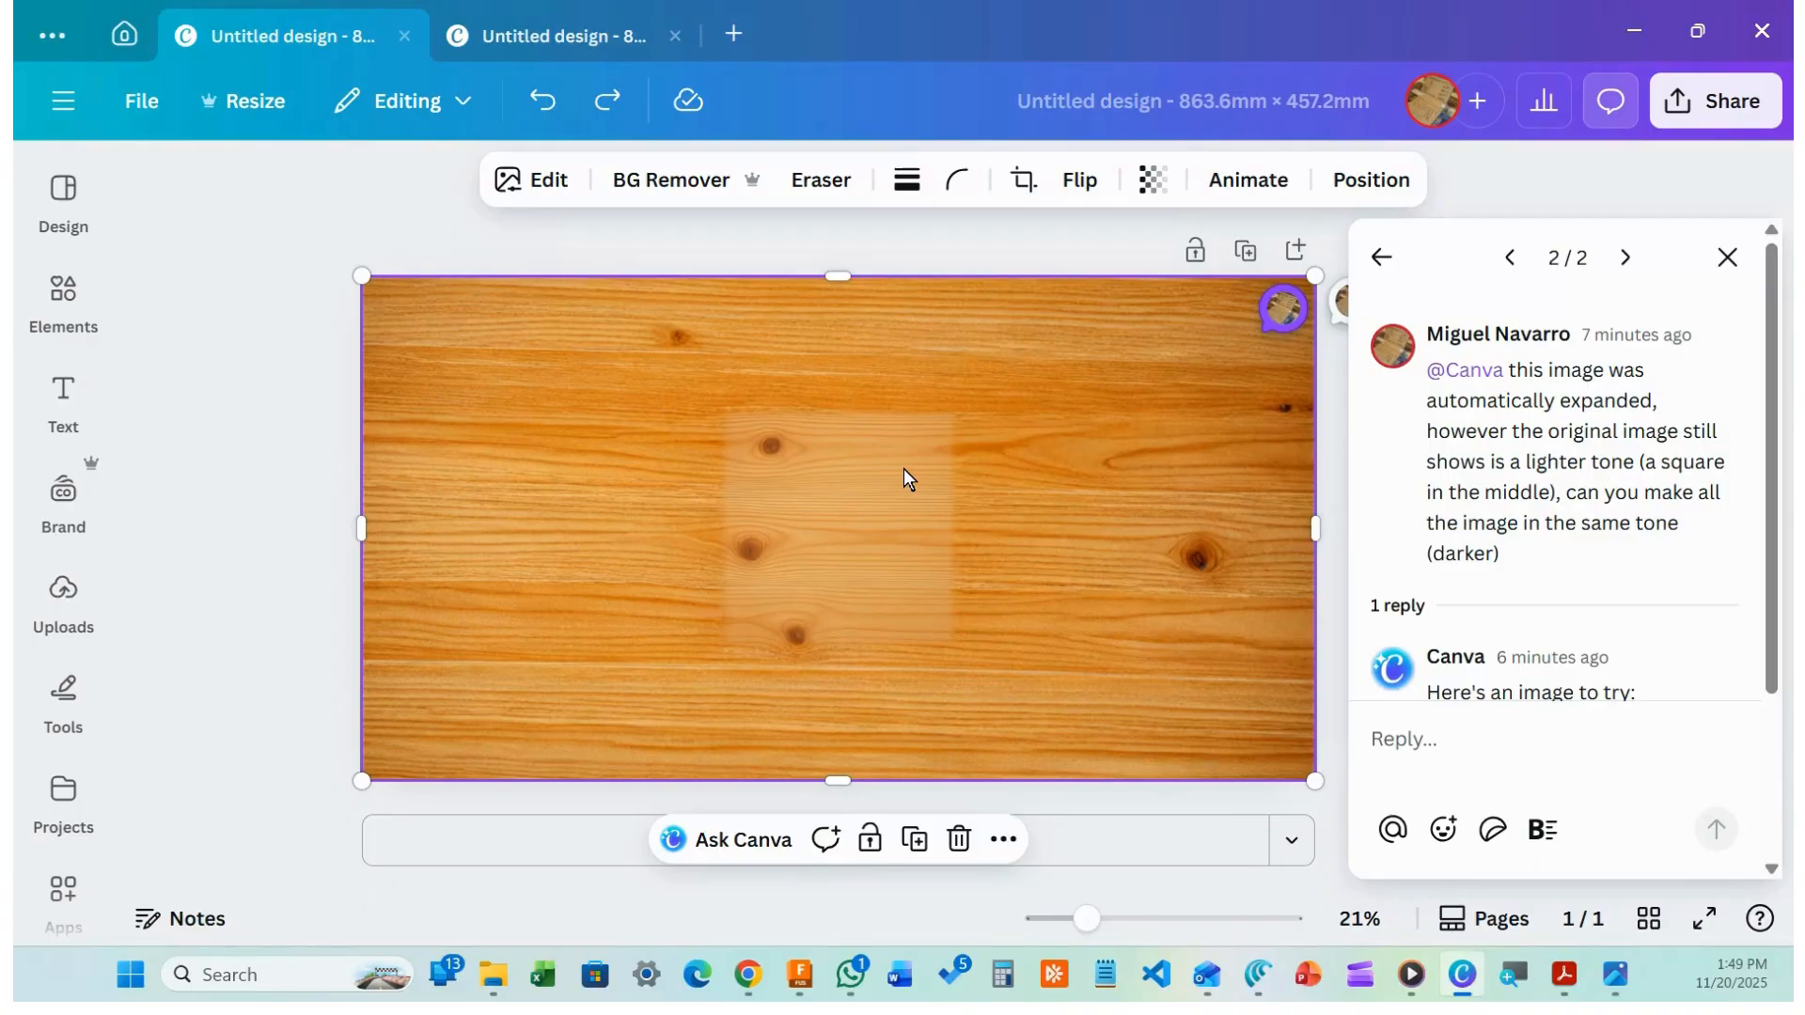
Switch back to comment thread 2/2 and scroll to Canva's darker wood image reply
{"action": "left_click", "coordinate": [1621, 260]}
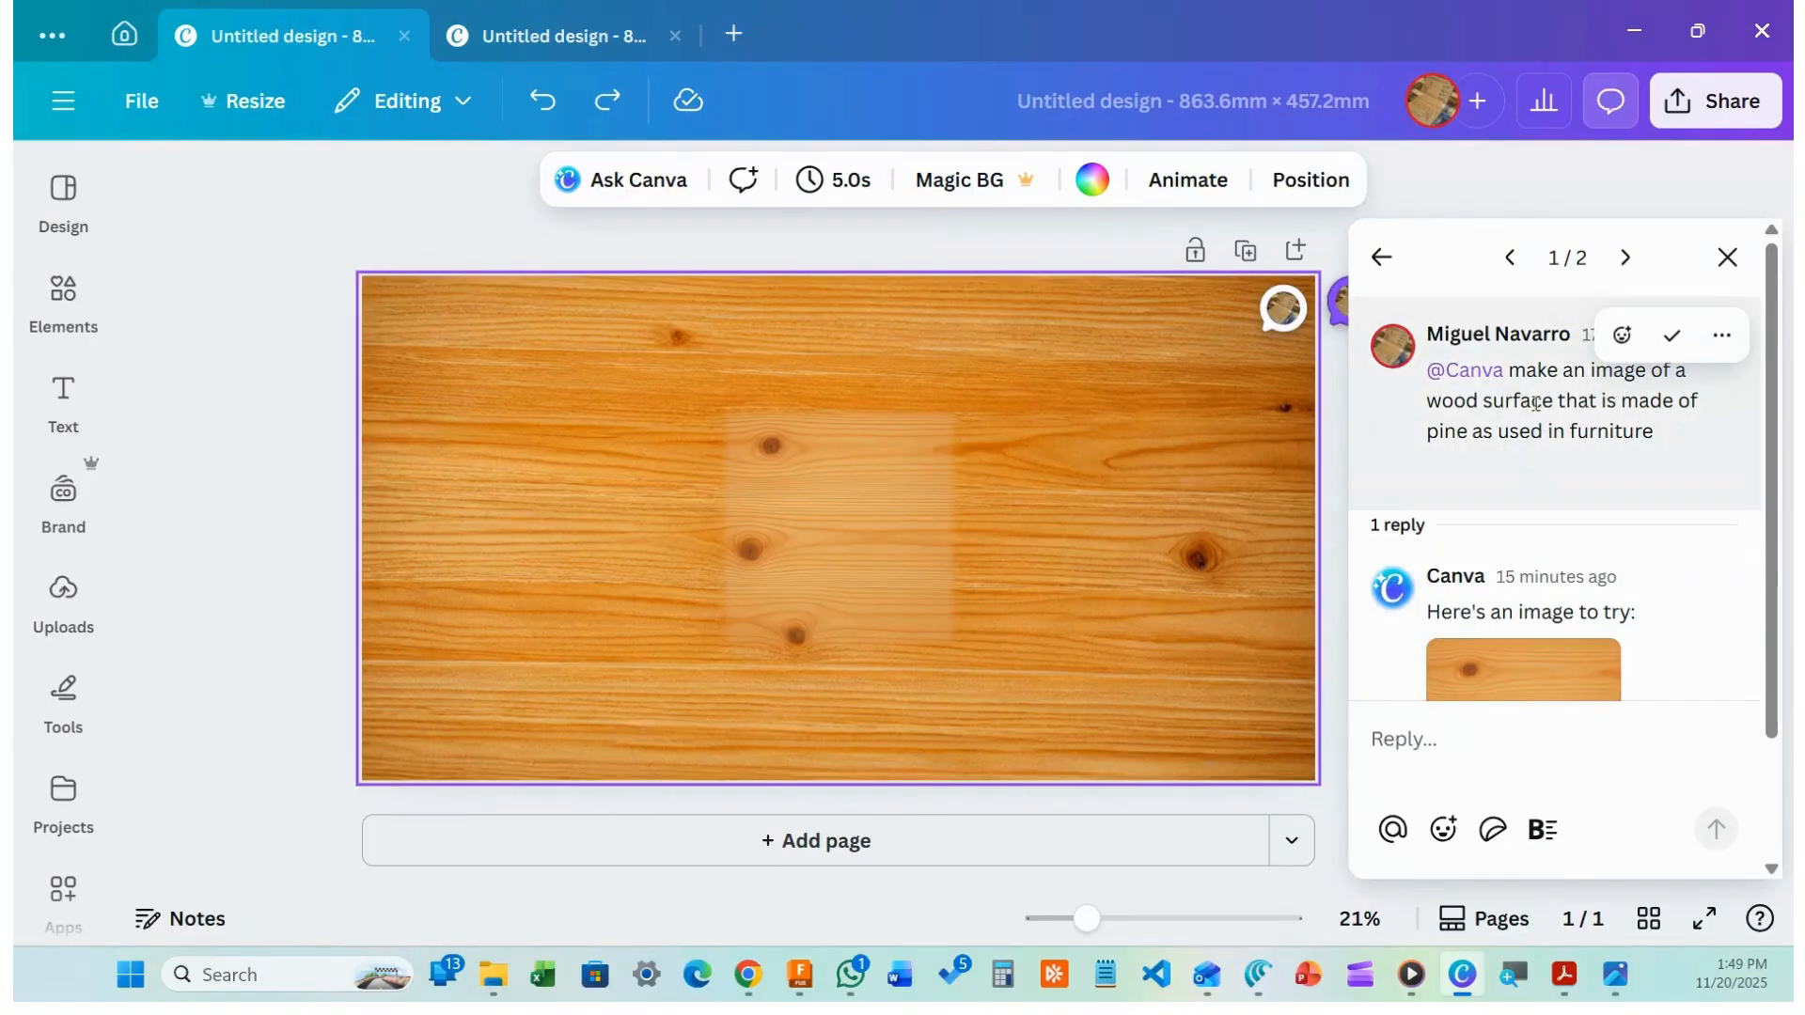
{"action": "left_click", "coordinate": [1623, 271]}
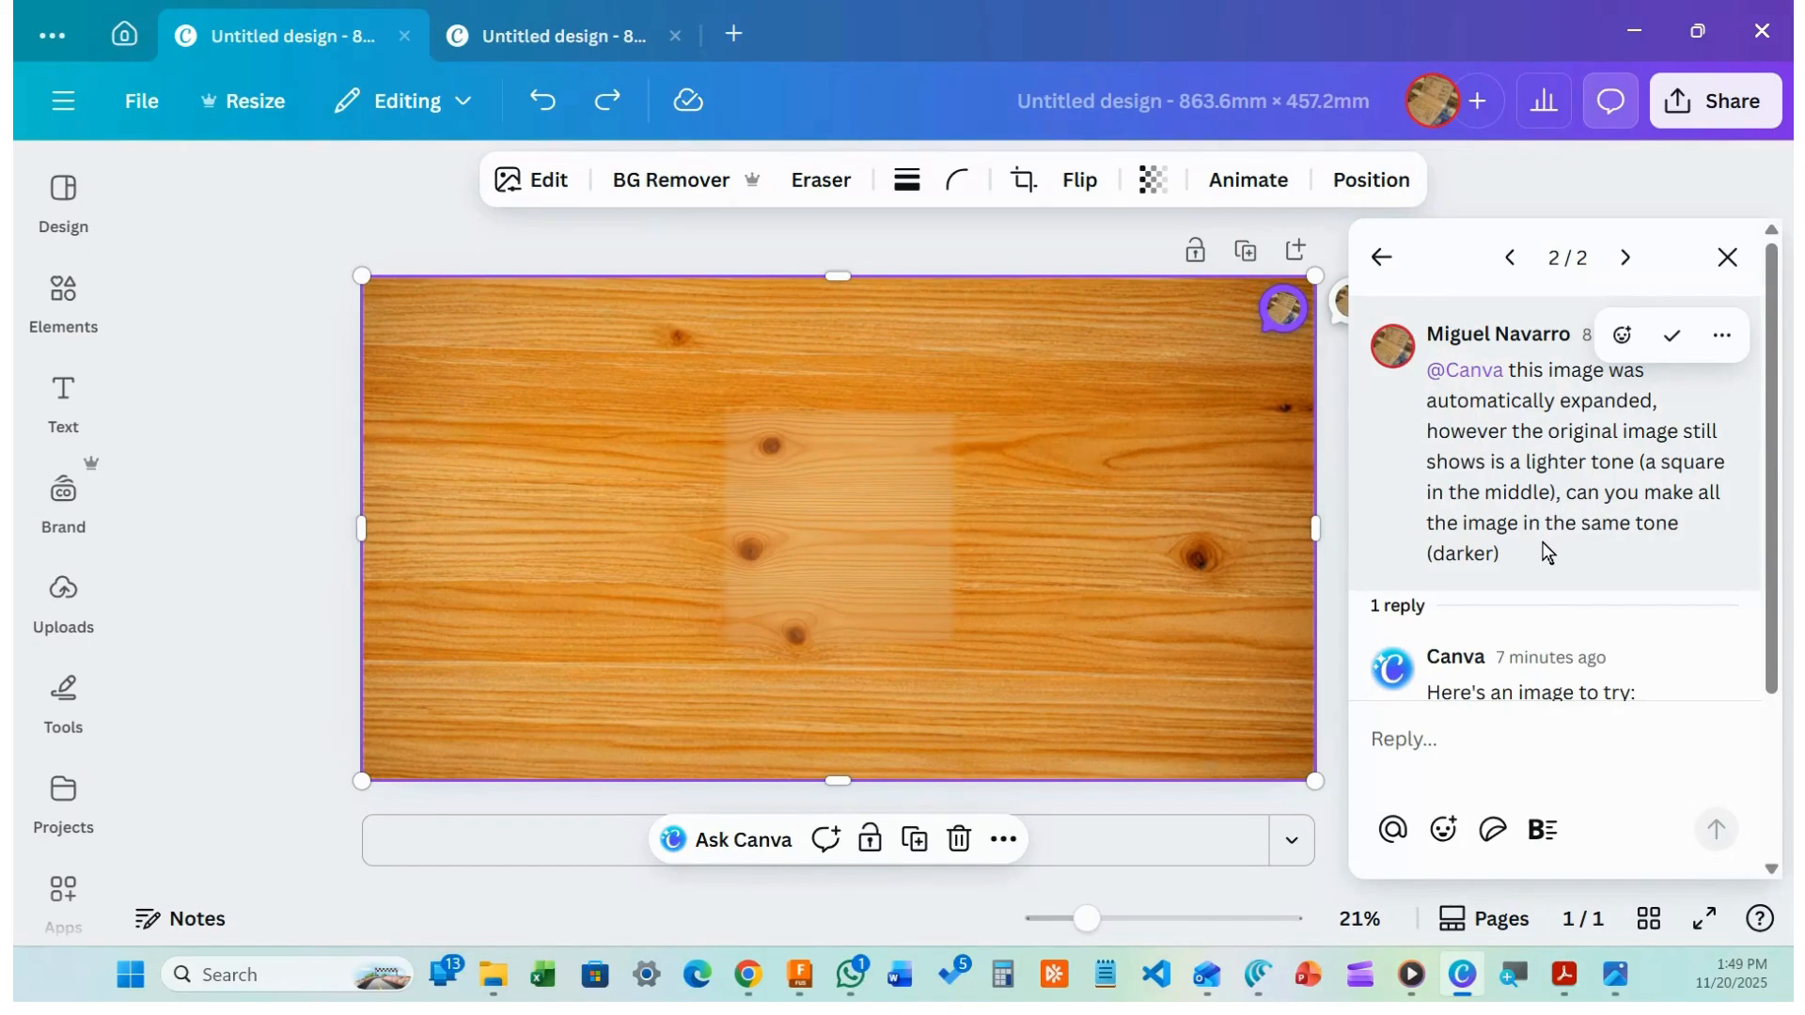
{"action": "scroll", "coordinate": [1530, 596], "scroll_direction": "down", "scroll_amount": 1}
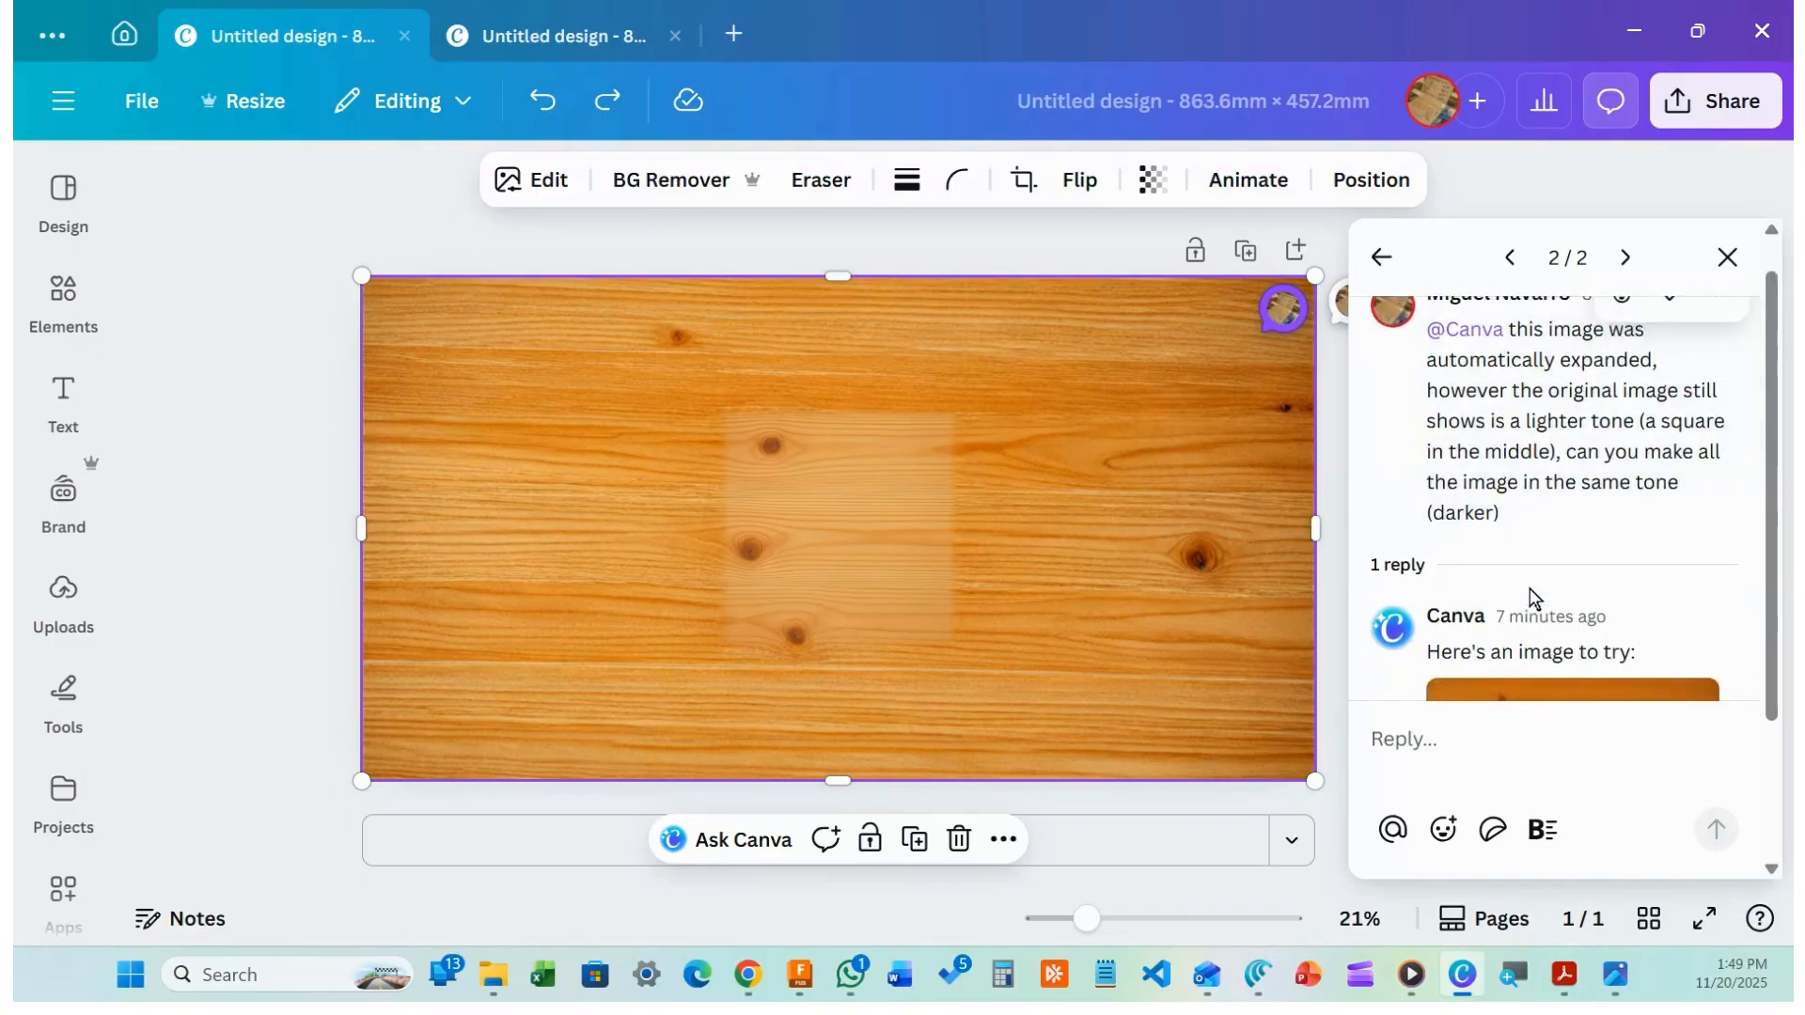
{"action": "scroll", "coordinate": [1533, 592], "scroll_direction": "down", "scroll_amount": 2}
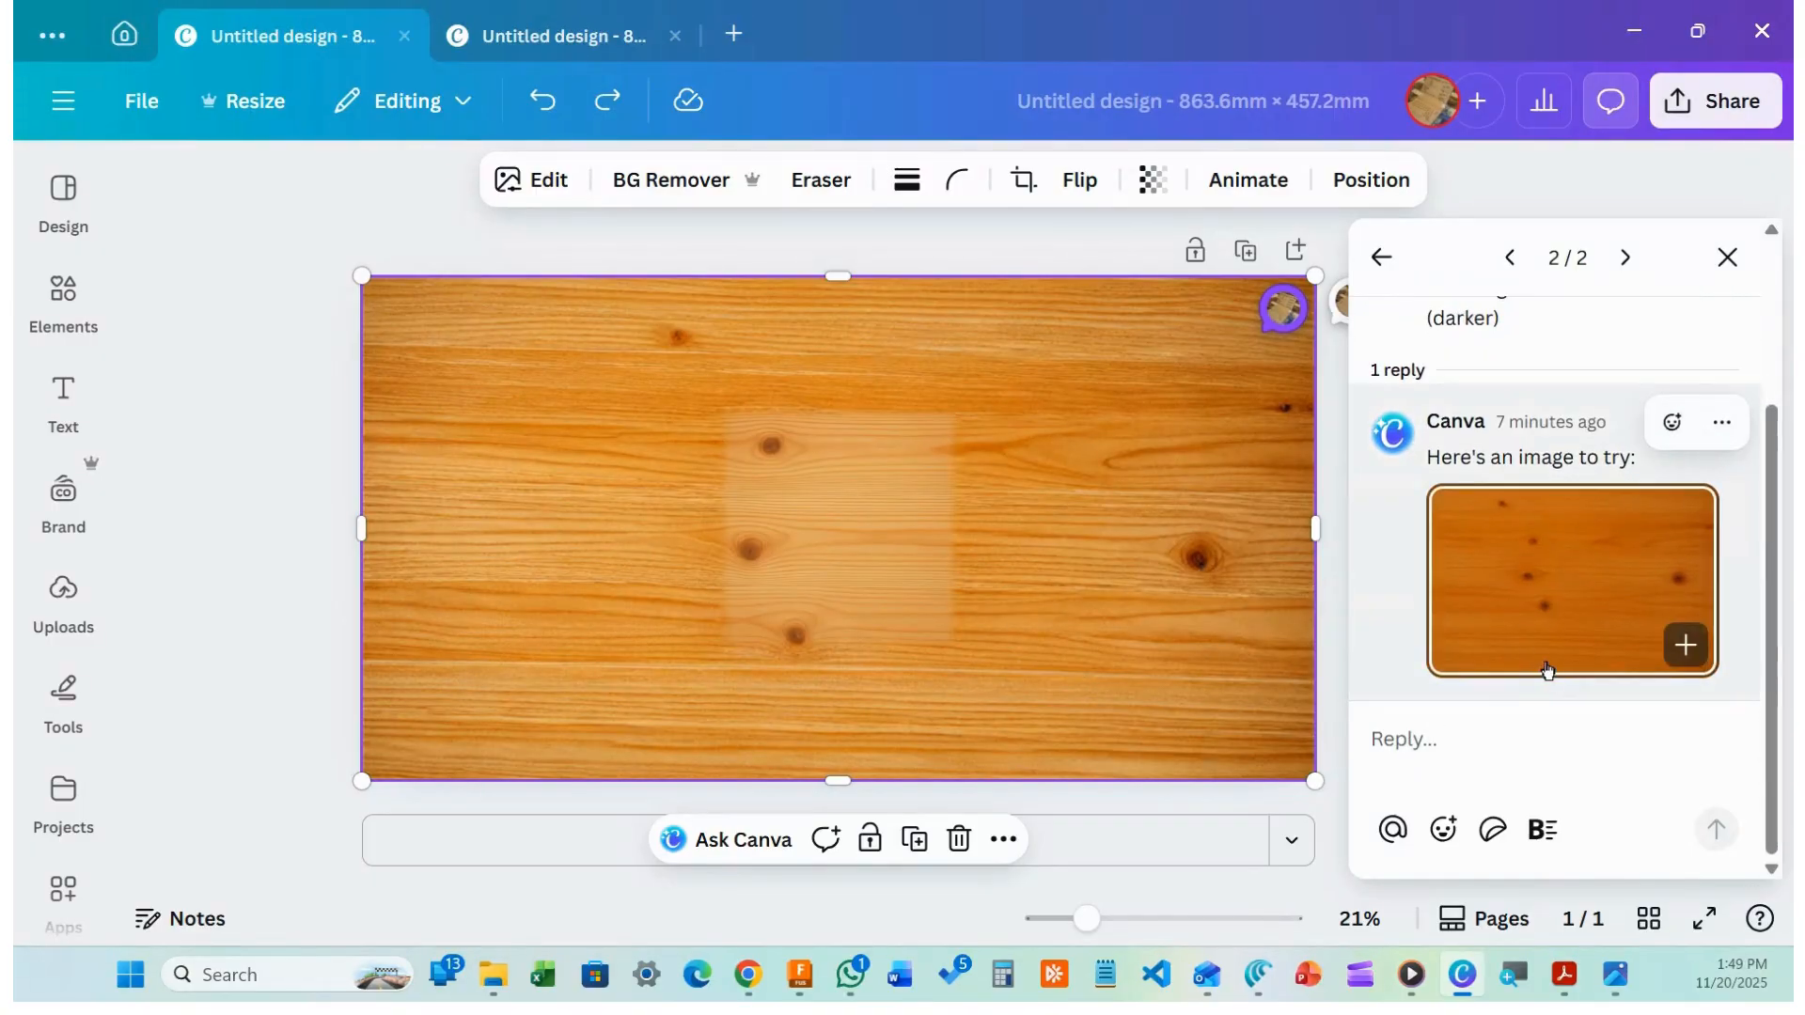
Add Canva's darker wood image to the page and delete the old two-tone background
{"action": "left_click", "coordinate": [1685, 645]}
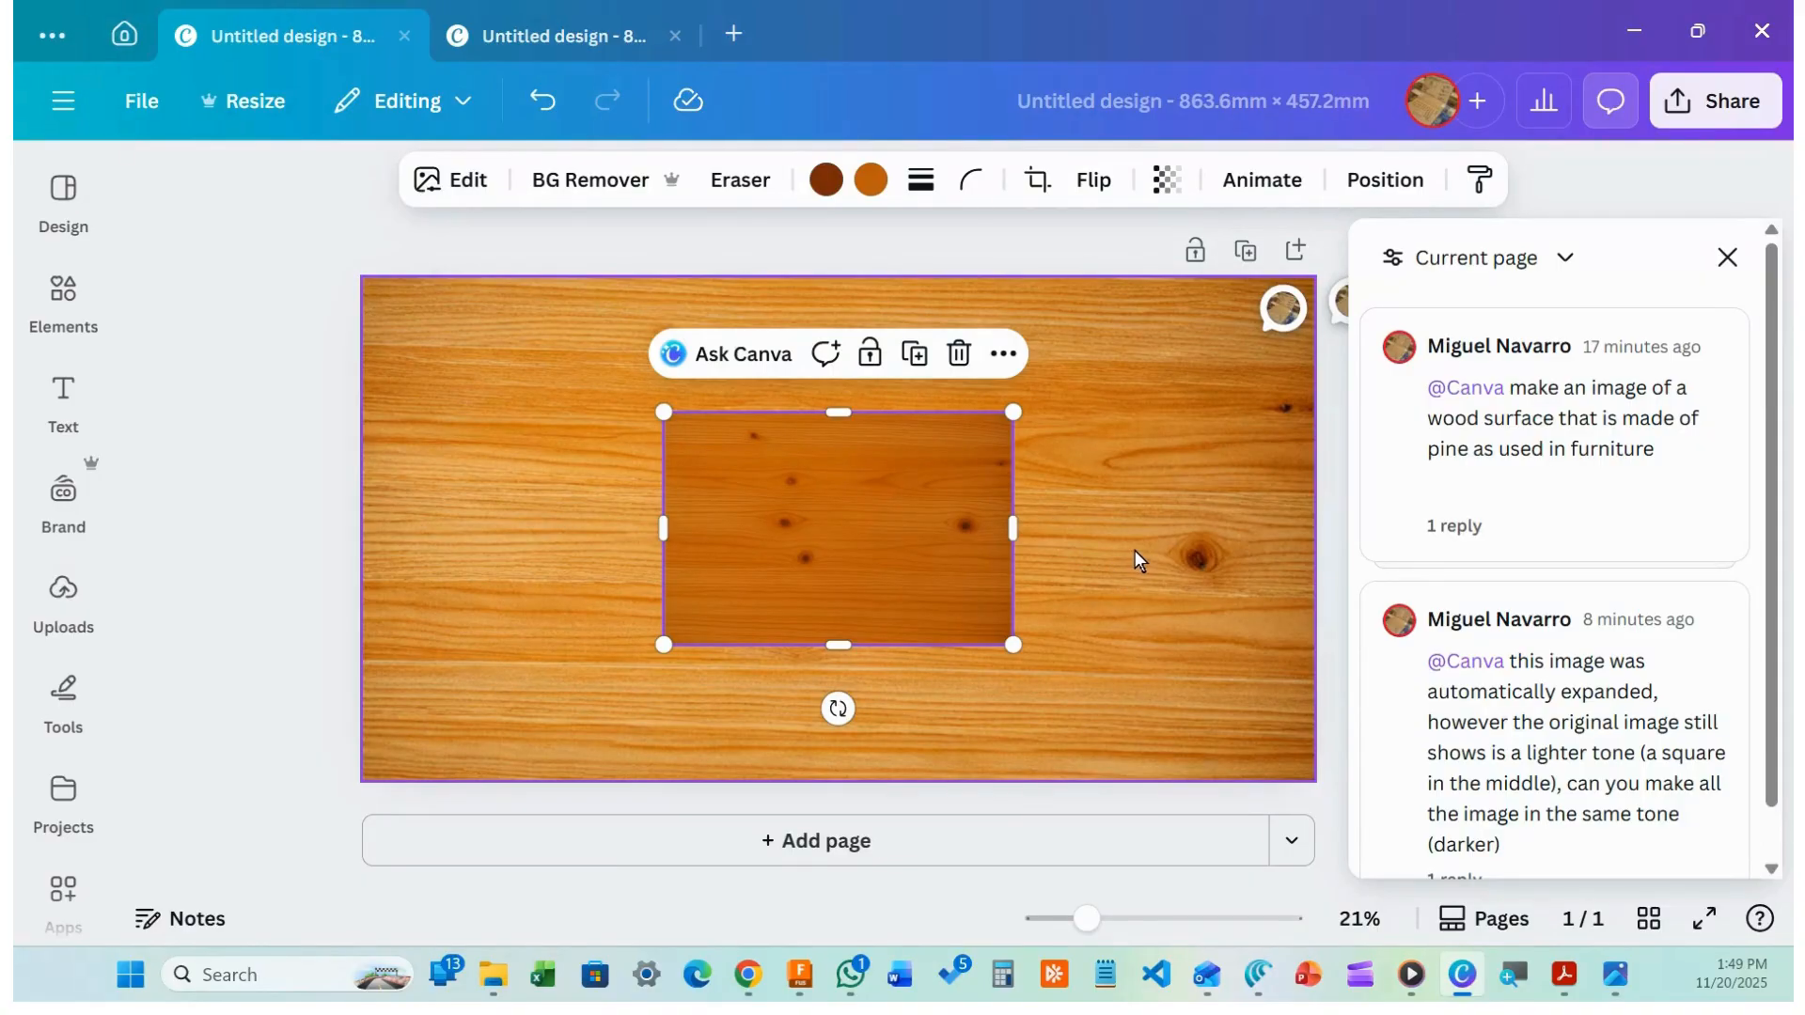
{"action": "left_click", "coordinate": [1134, 550]}
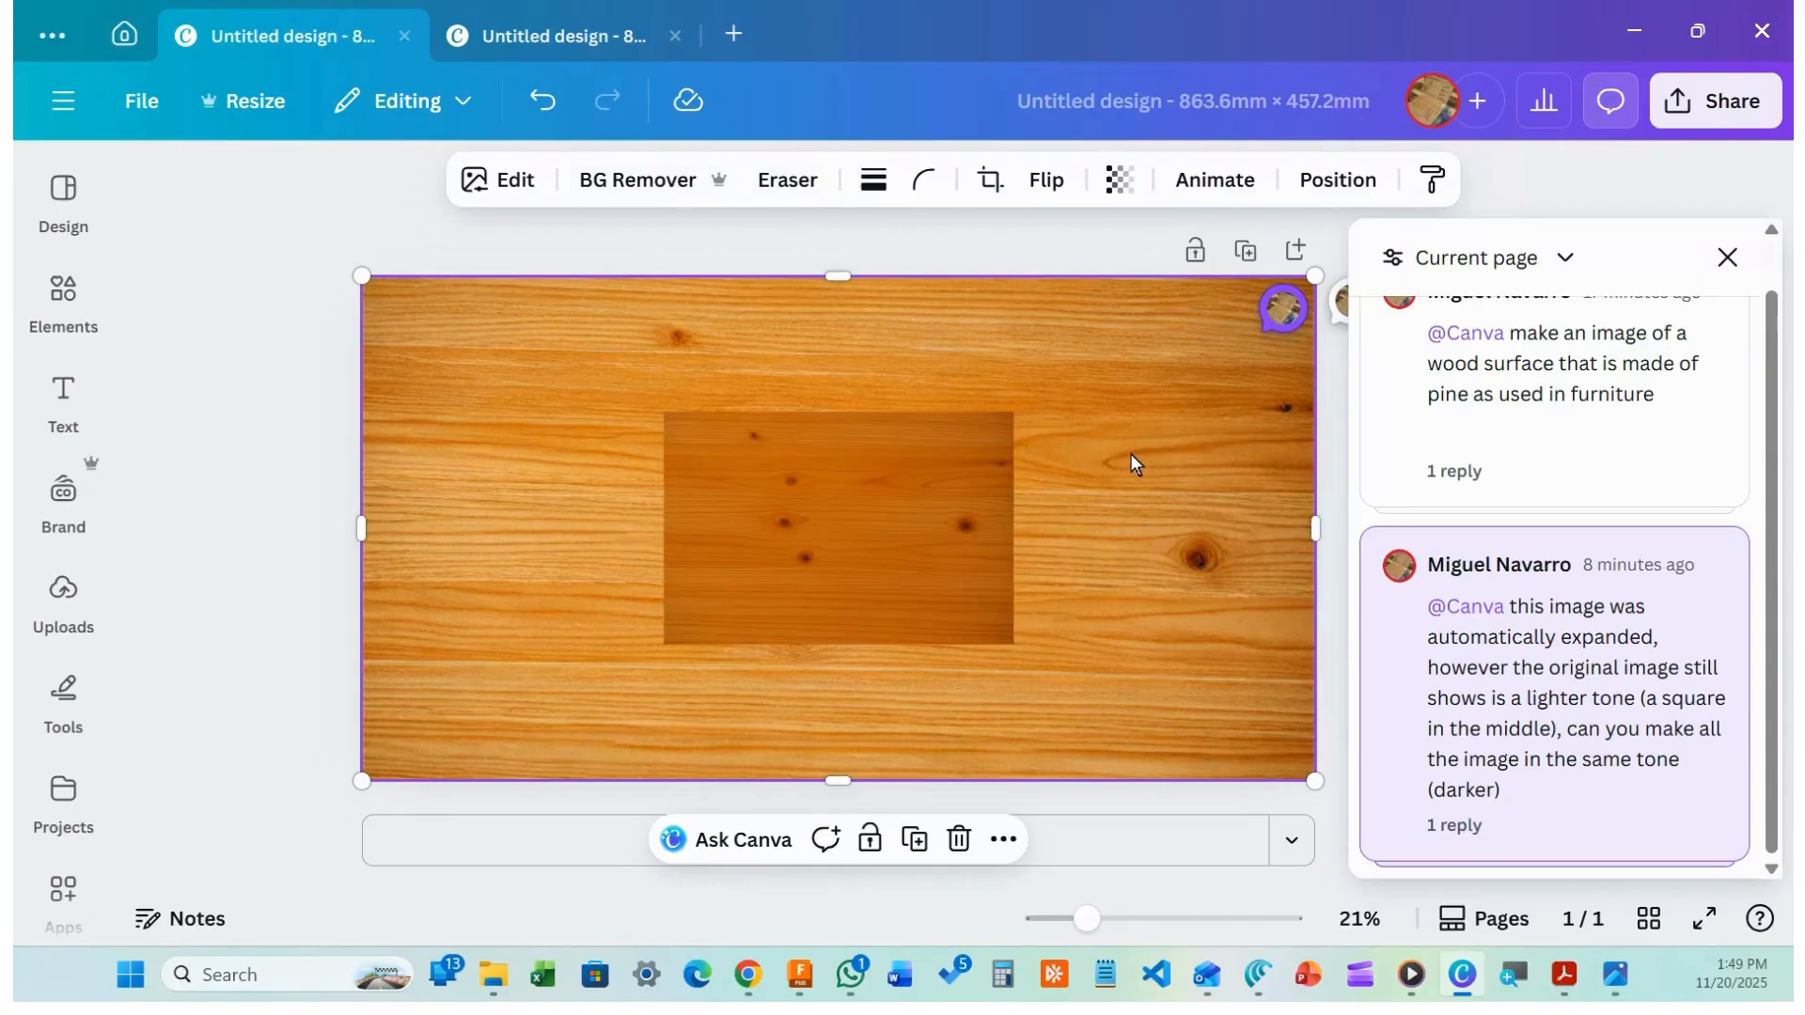
{"action": "left_click_drag", "start_coordinate": [1034, 387], "coordinate": [786, 347]}
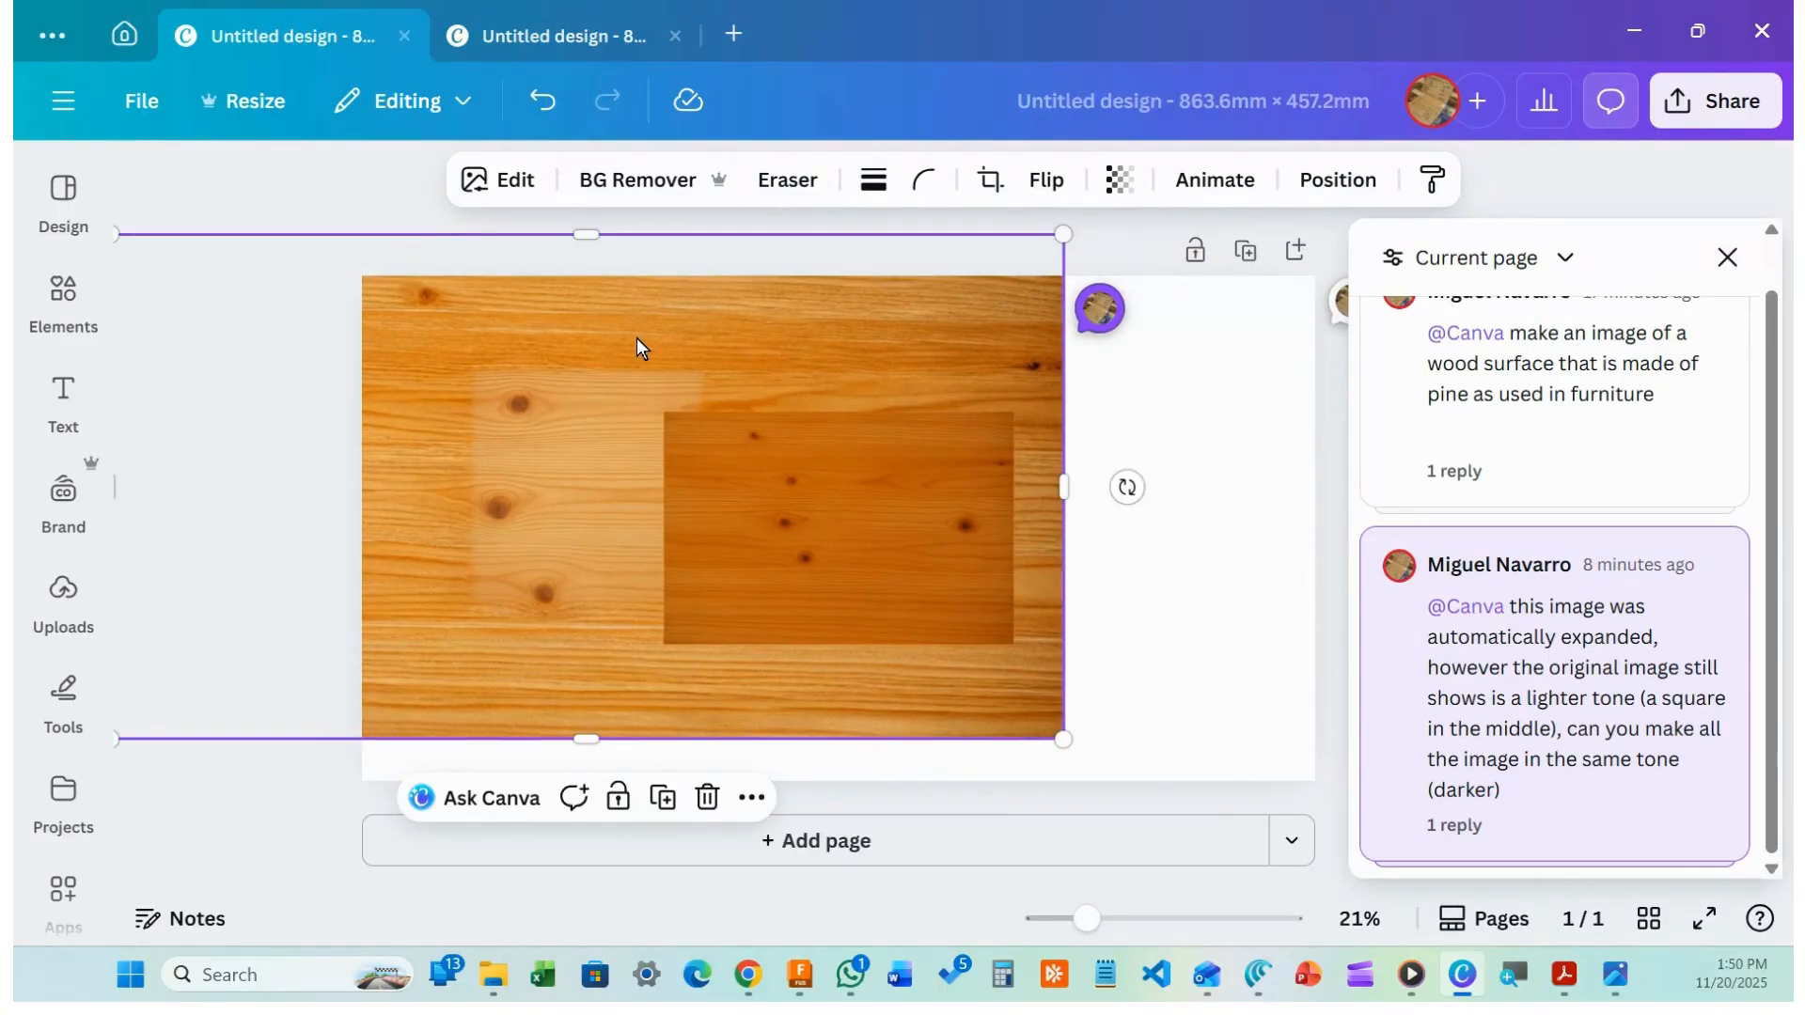
{"action": "left_click", "coordinate": [707, 797]}
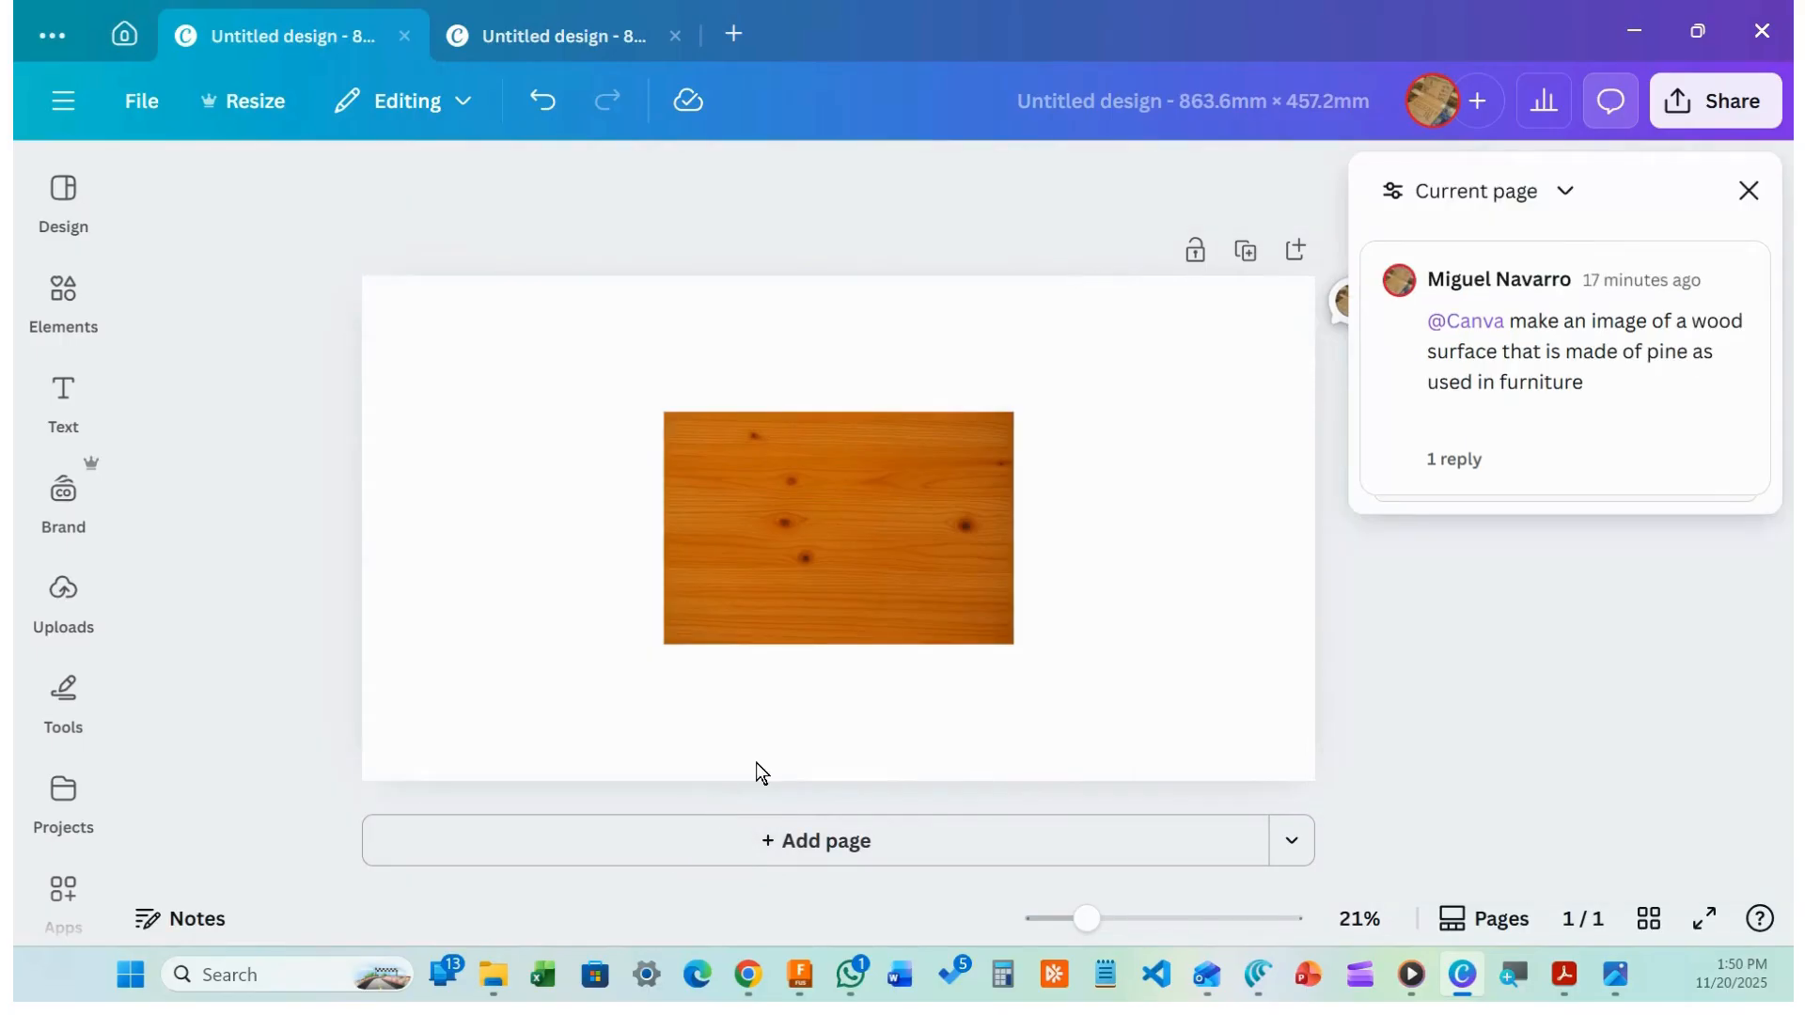
{"action": "left_click", "coordinate": [829, 598]}
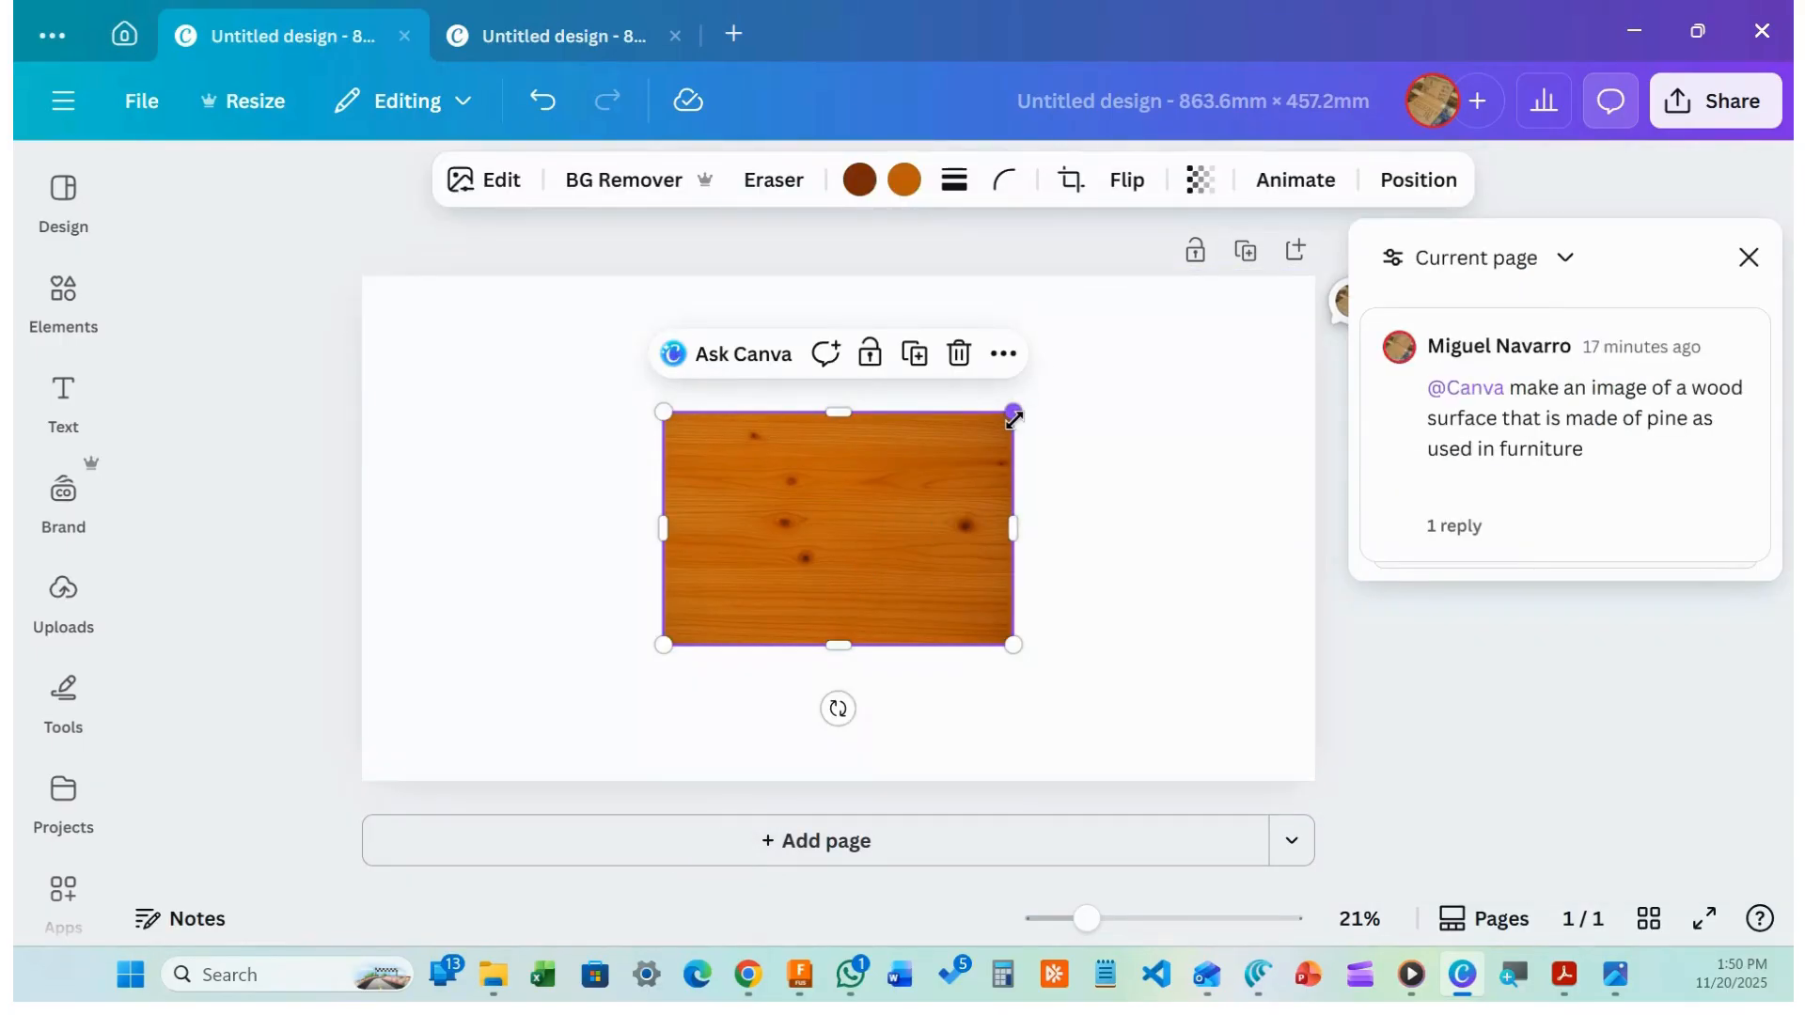
Enlarge the darker image to 687.5 x 457.2 and centre it on the page
{"action": "left_click_drag", "start_coordinate": [1013, 419], "coordinate": [1107, 372]}
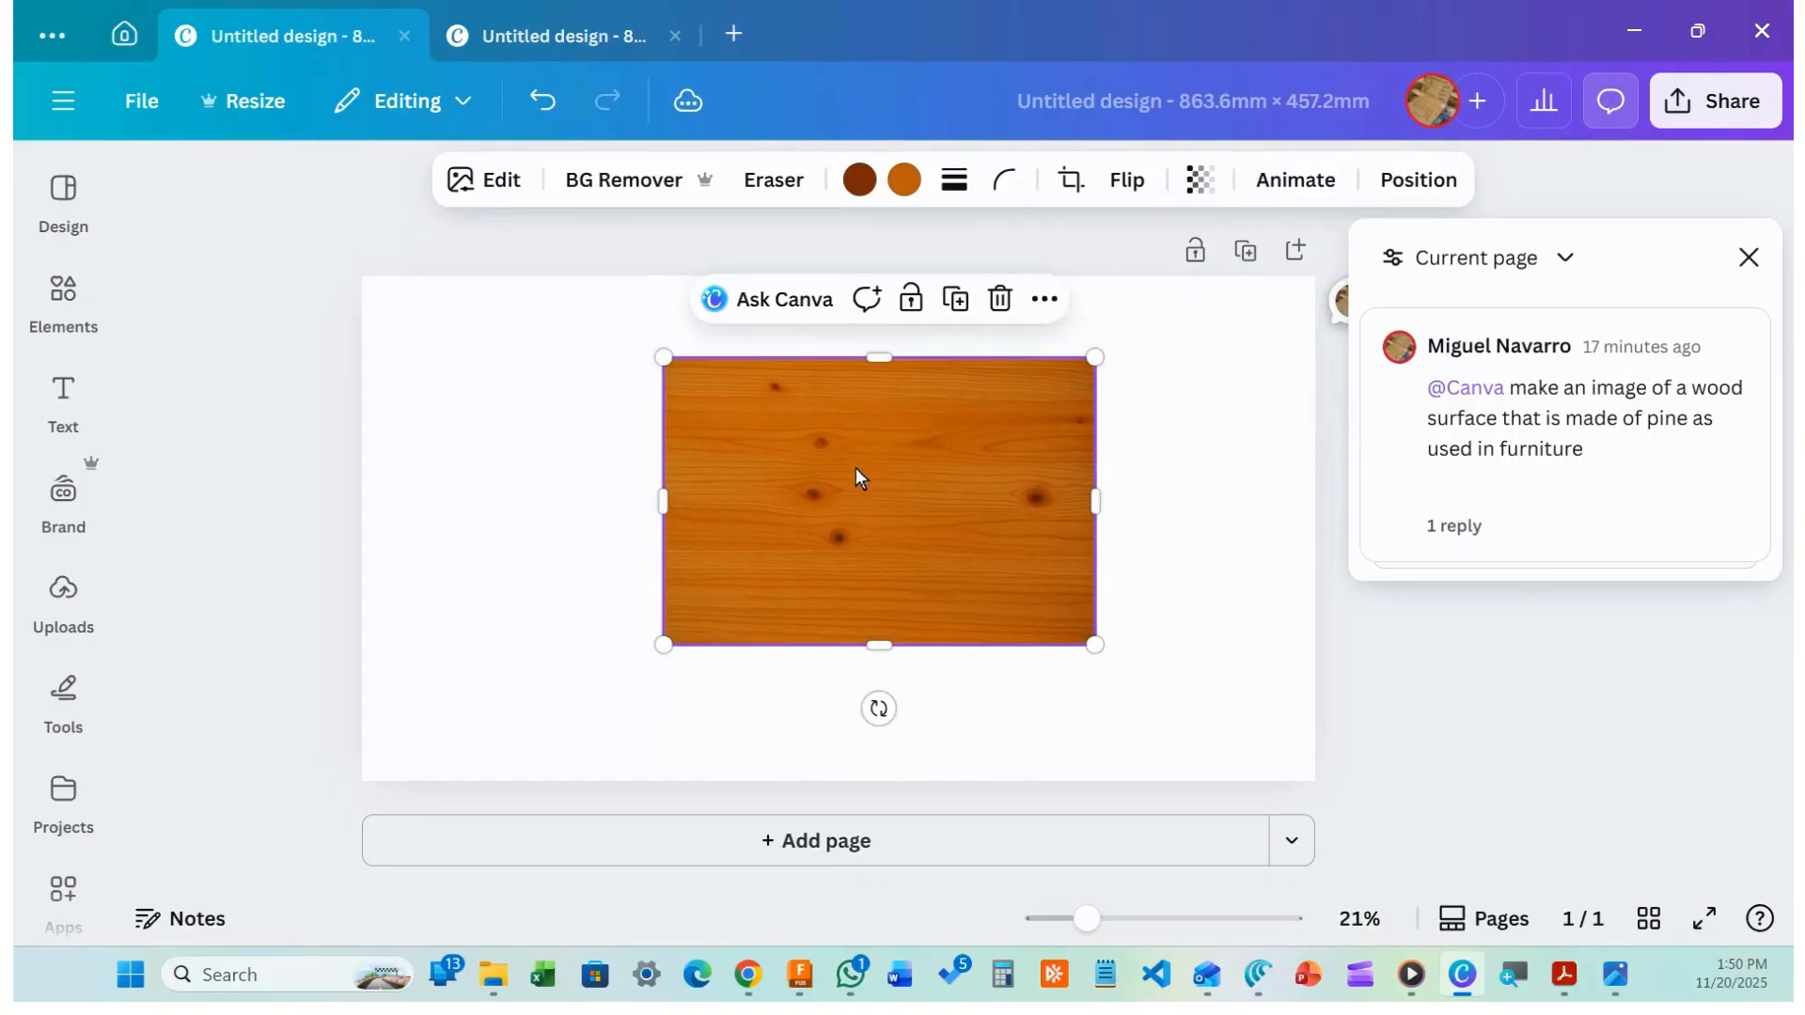
{"action": "left_click_drag", "start_coordinate": [855, 468], "coordinate": [575, 624]}
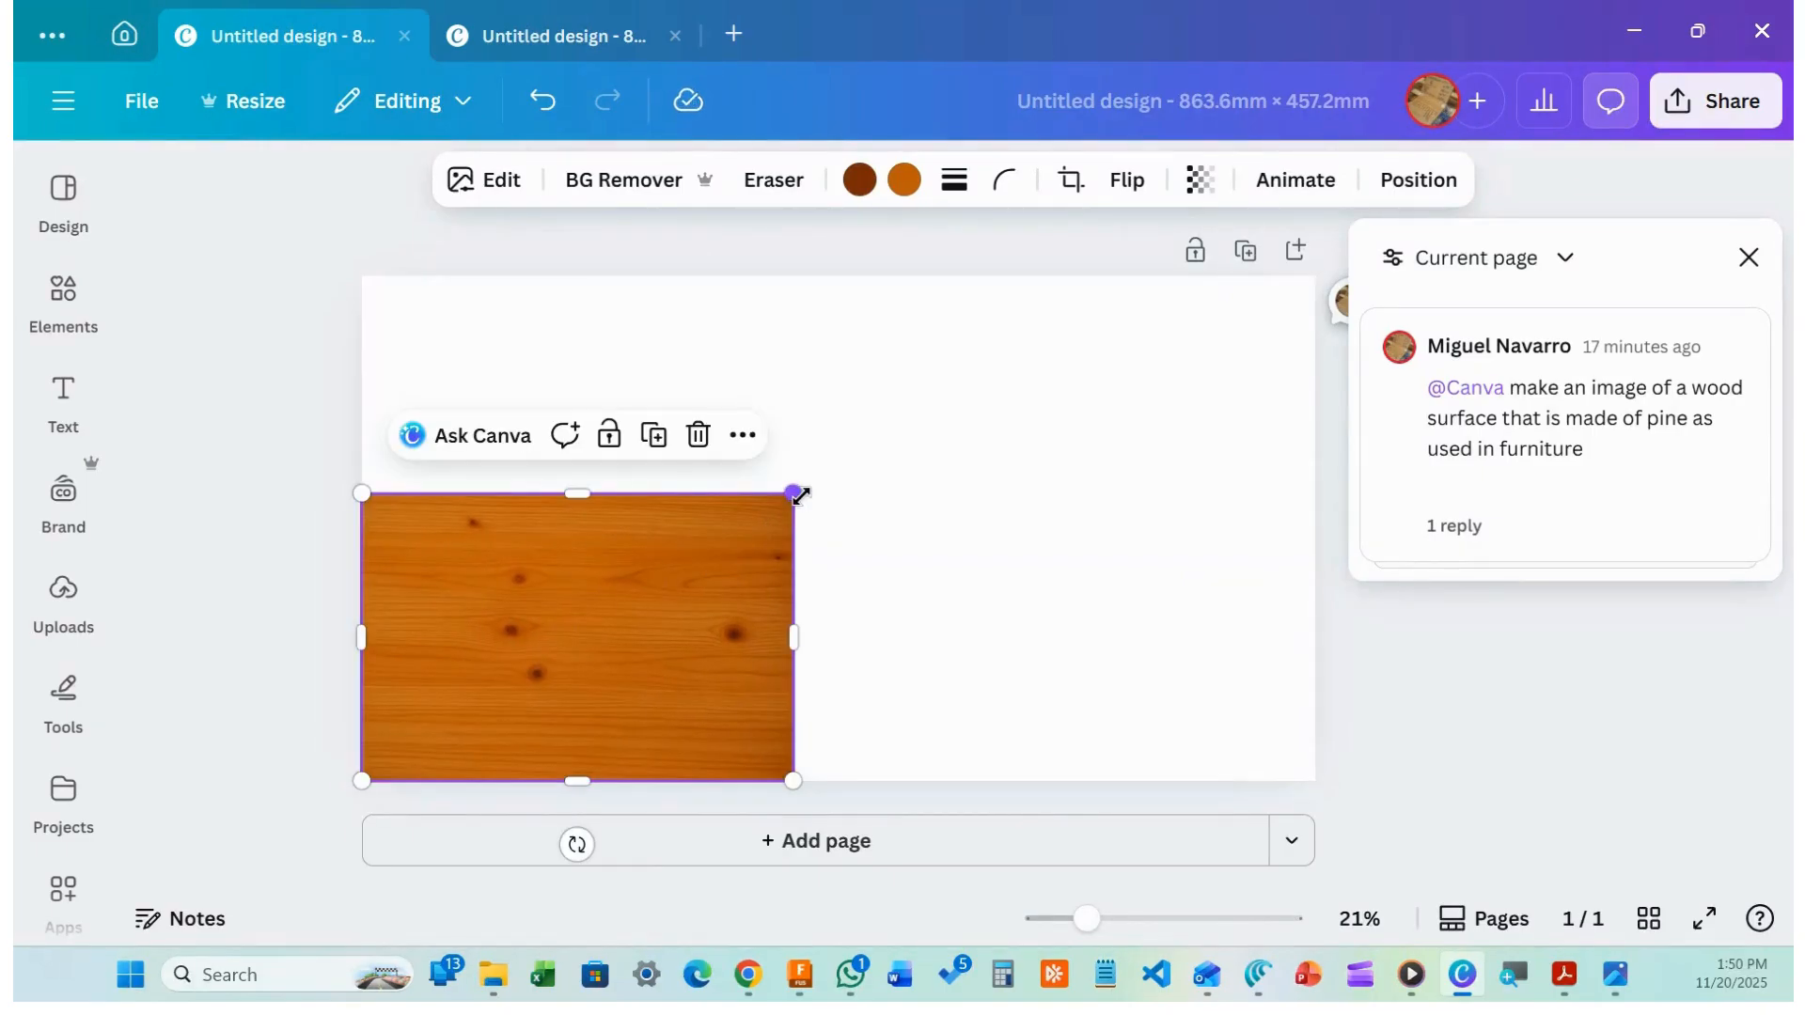
{"action": "left_click_drag", "start_coordinate": [795, 494], "coordinate": [1153, 322]}
{"action": "left_click_drag", "start_coordinate": [752, 441], "coordinate": [847, 426]}
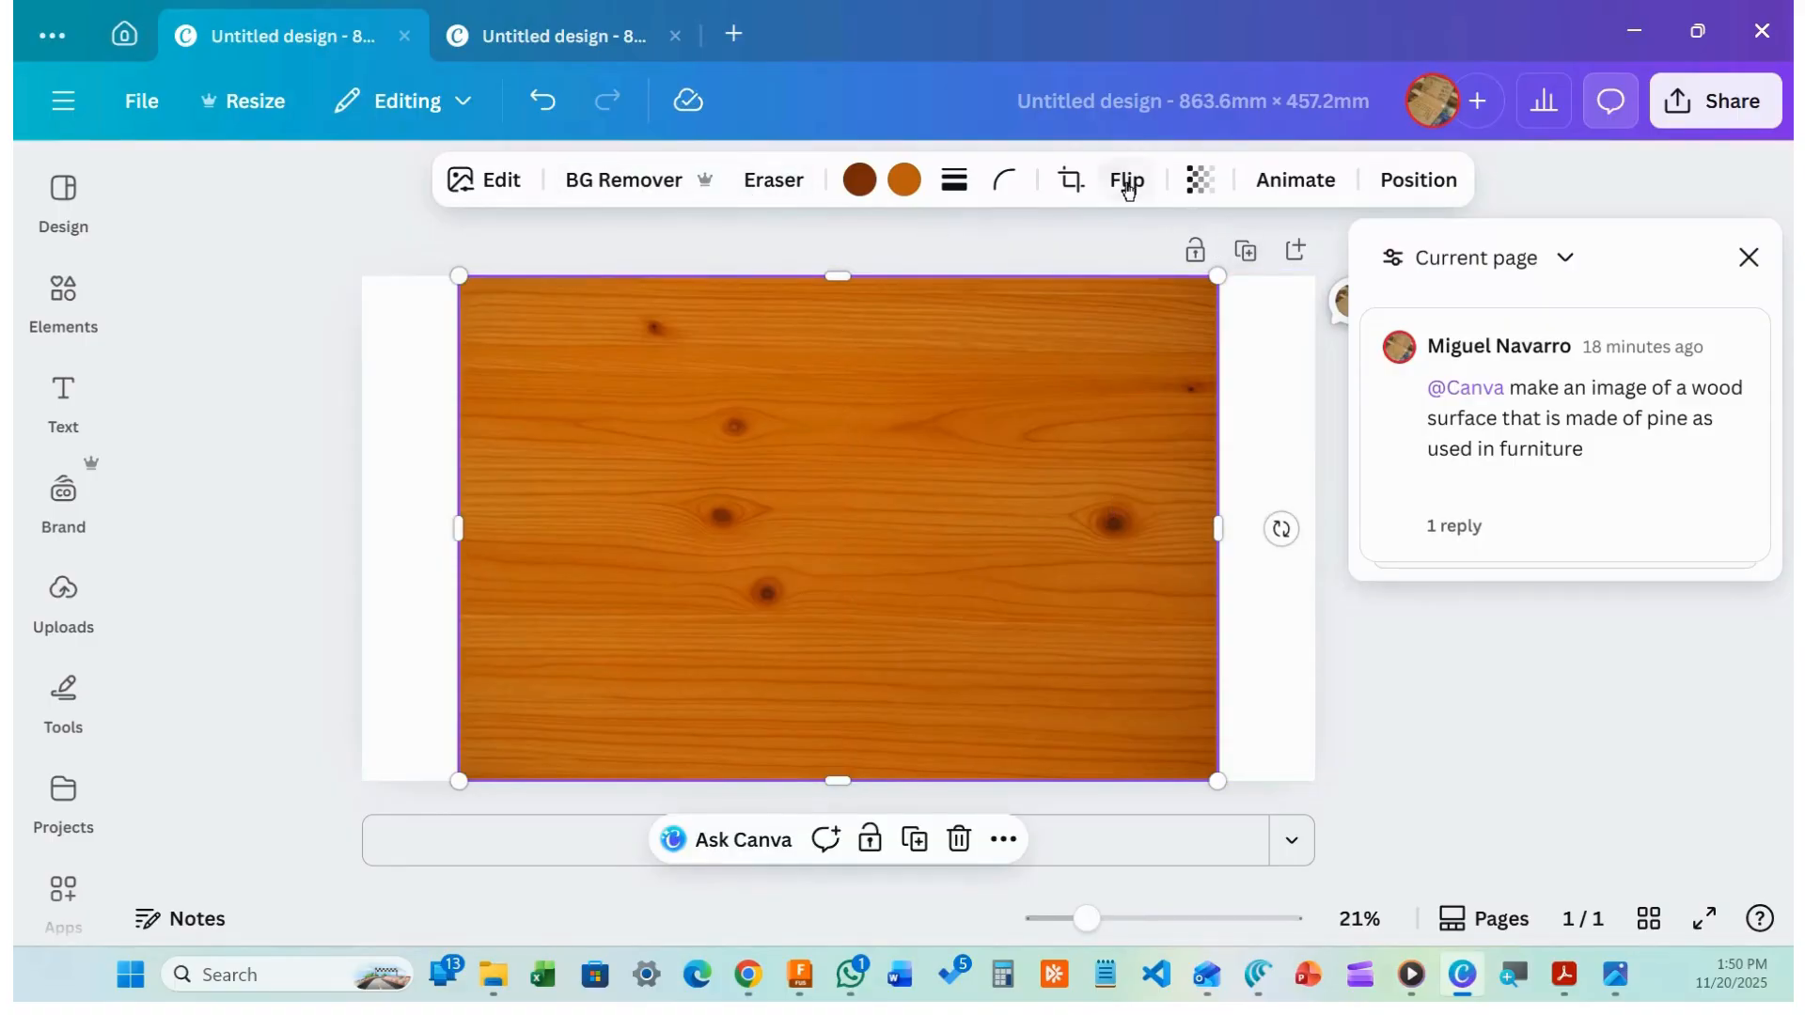
{"action": "left_click", "coordinate": [1071, 180]}
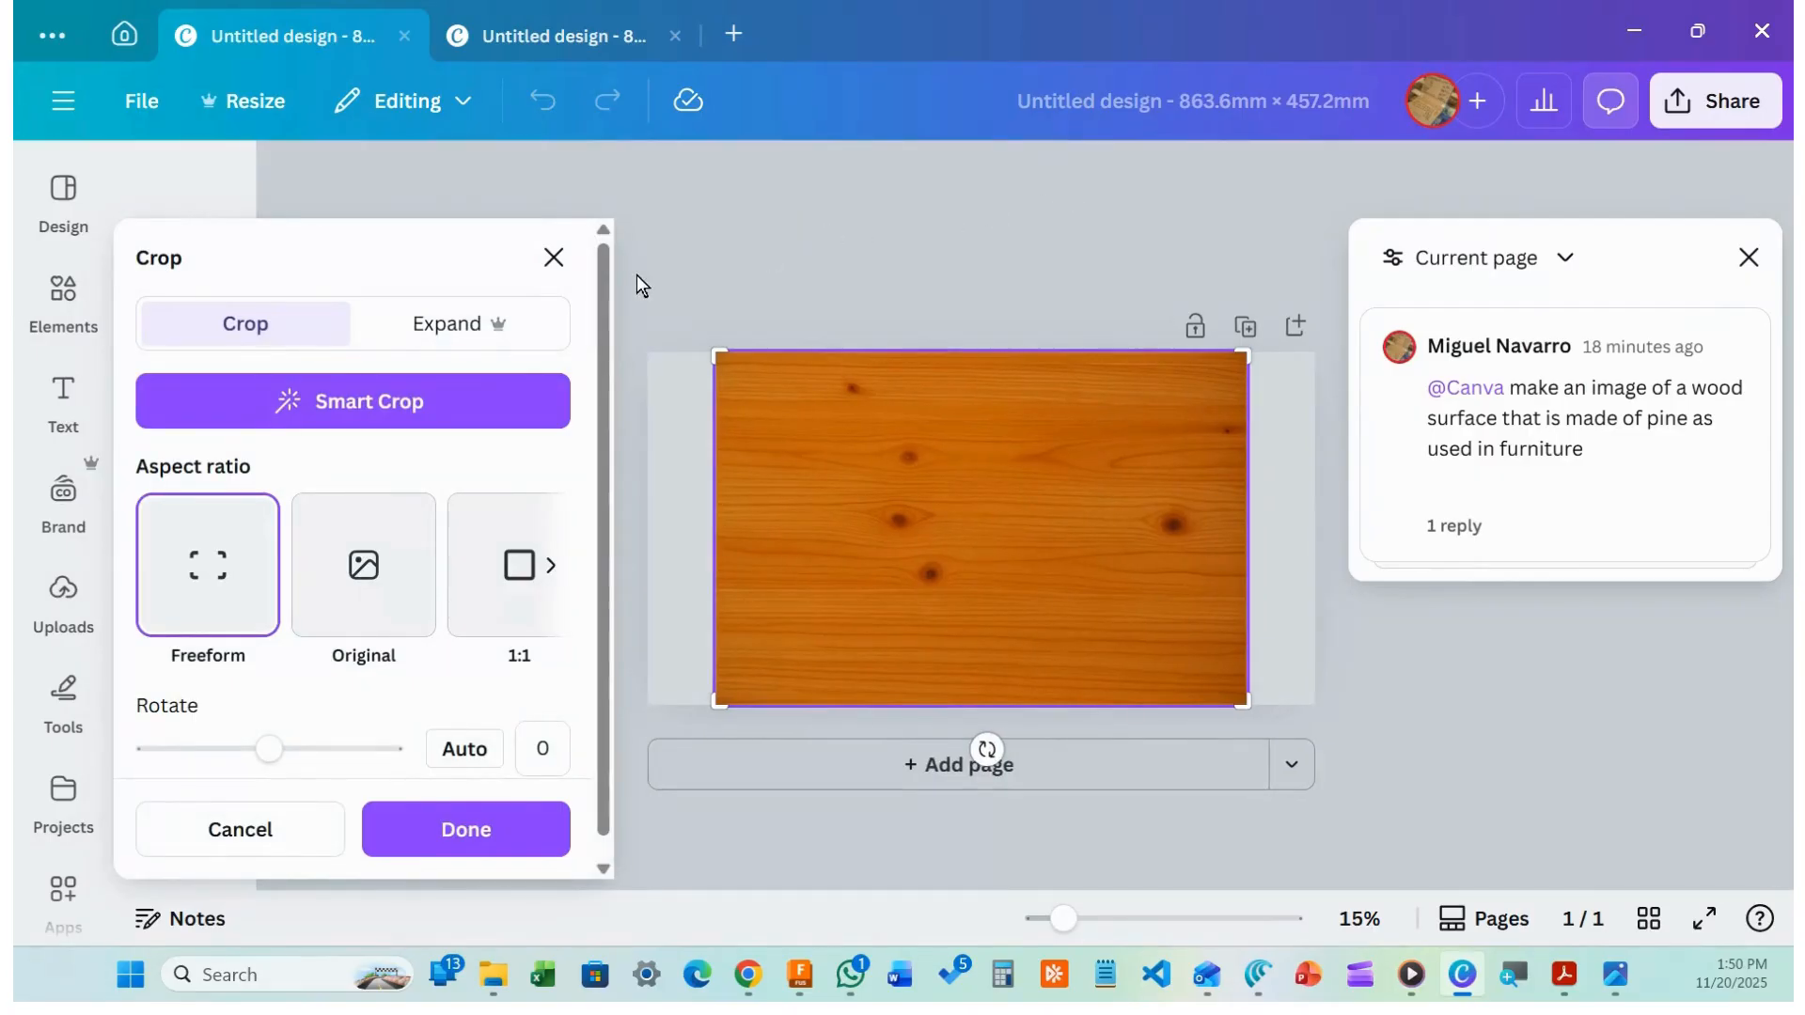
Expand the darker pine image to the whole page and accept the result
{"action": "left_click", "coordinate": [475, 327]}
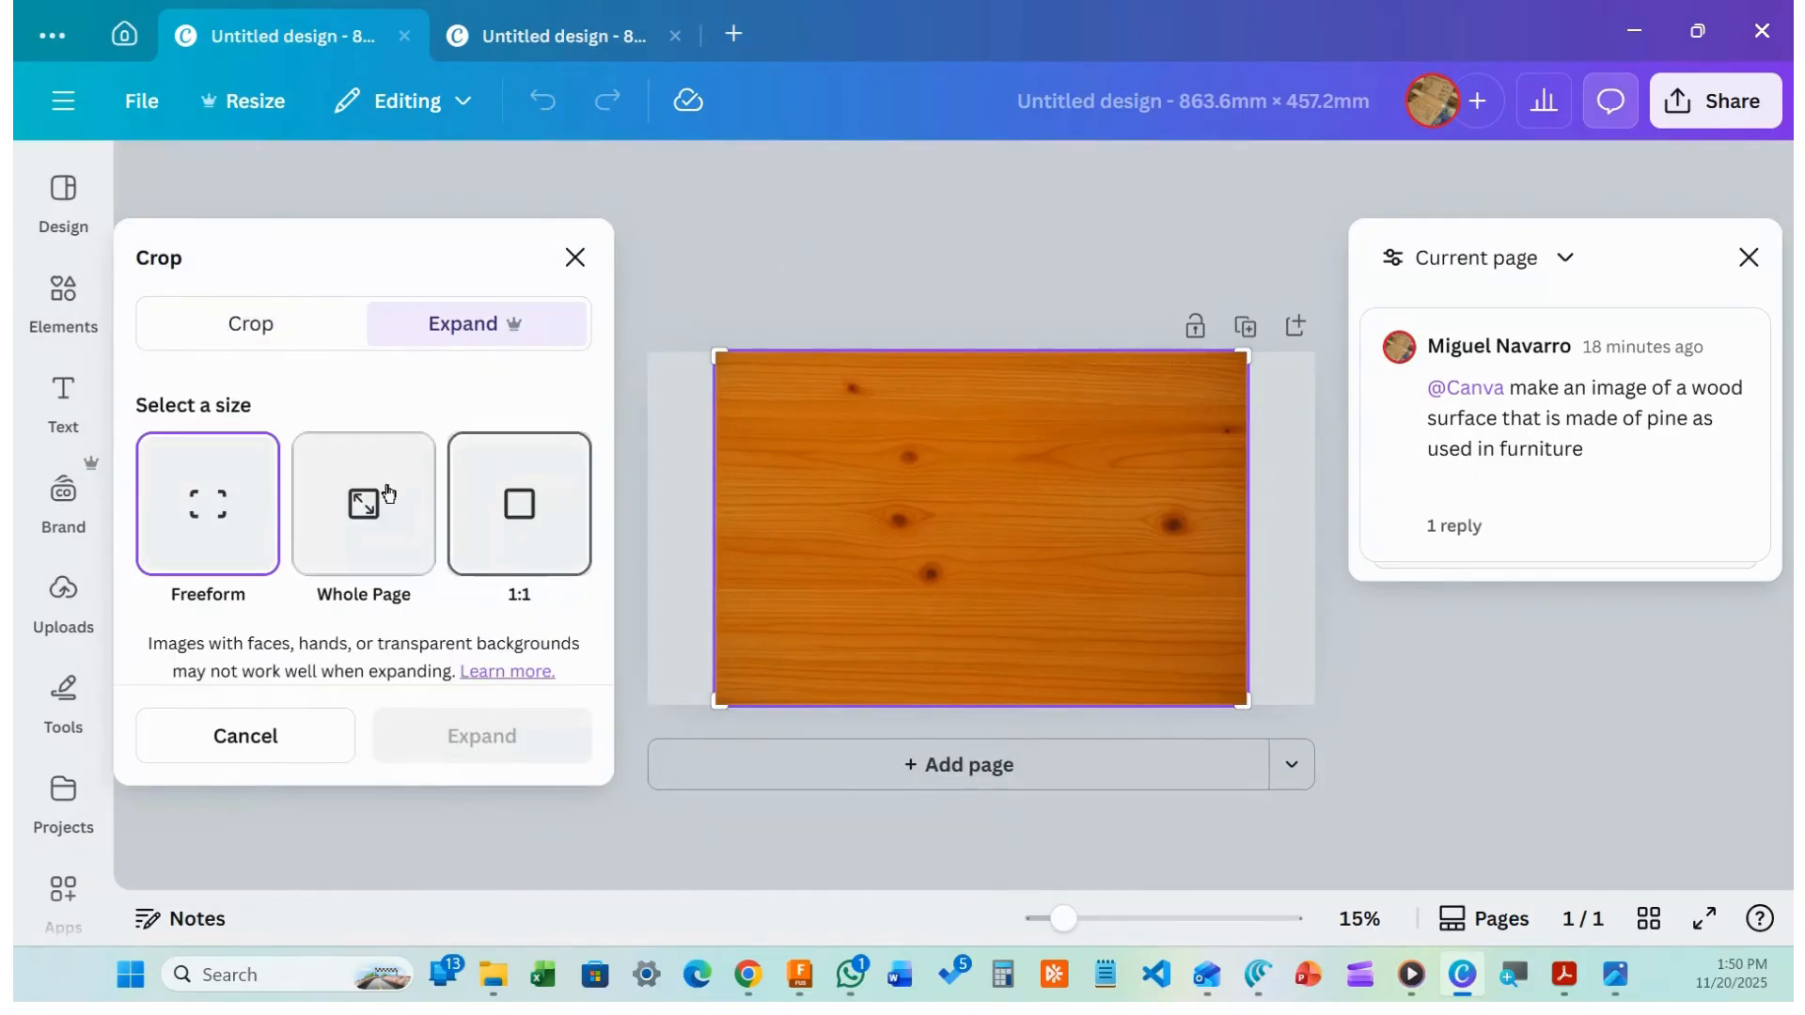
{"action": "left_click", "coordinate": [349, 540]}
{"action": "left_click", "coordinate": [480, 735]}
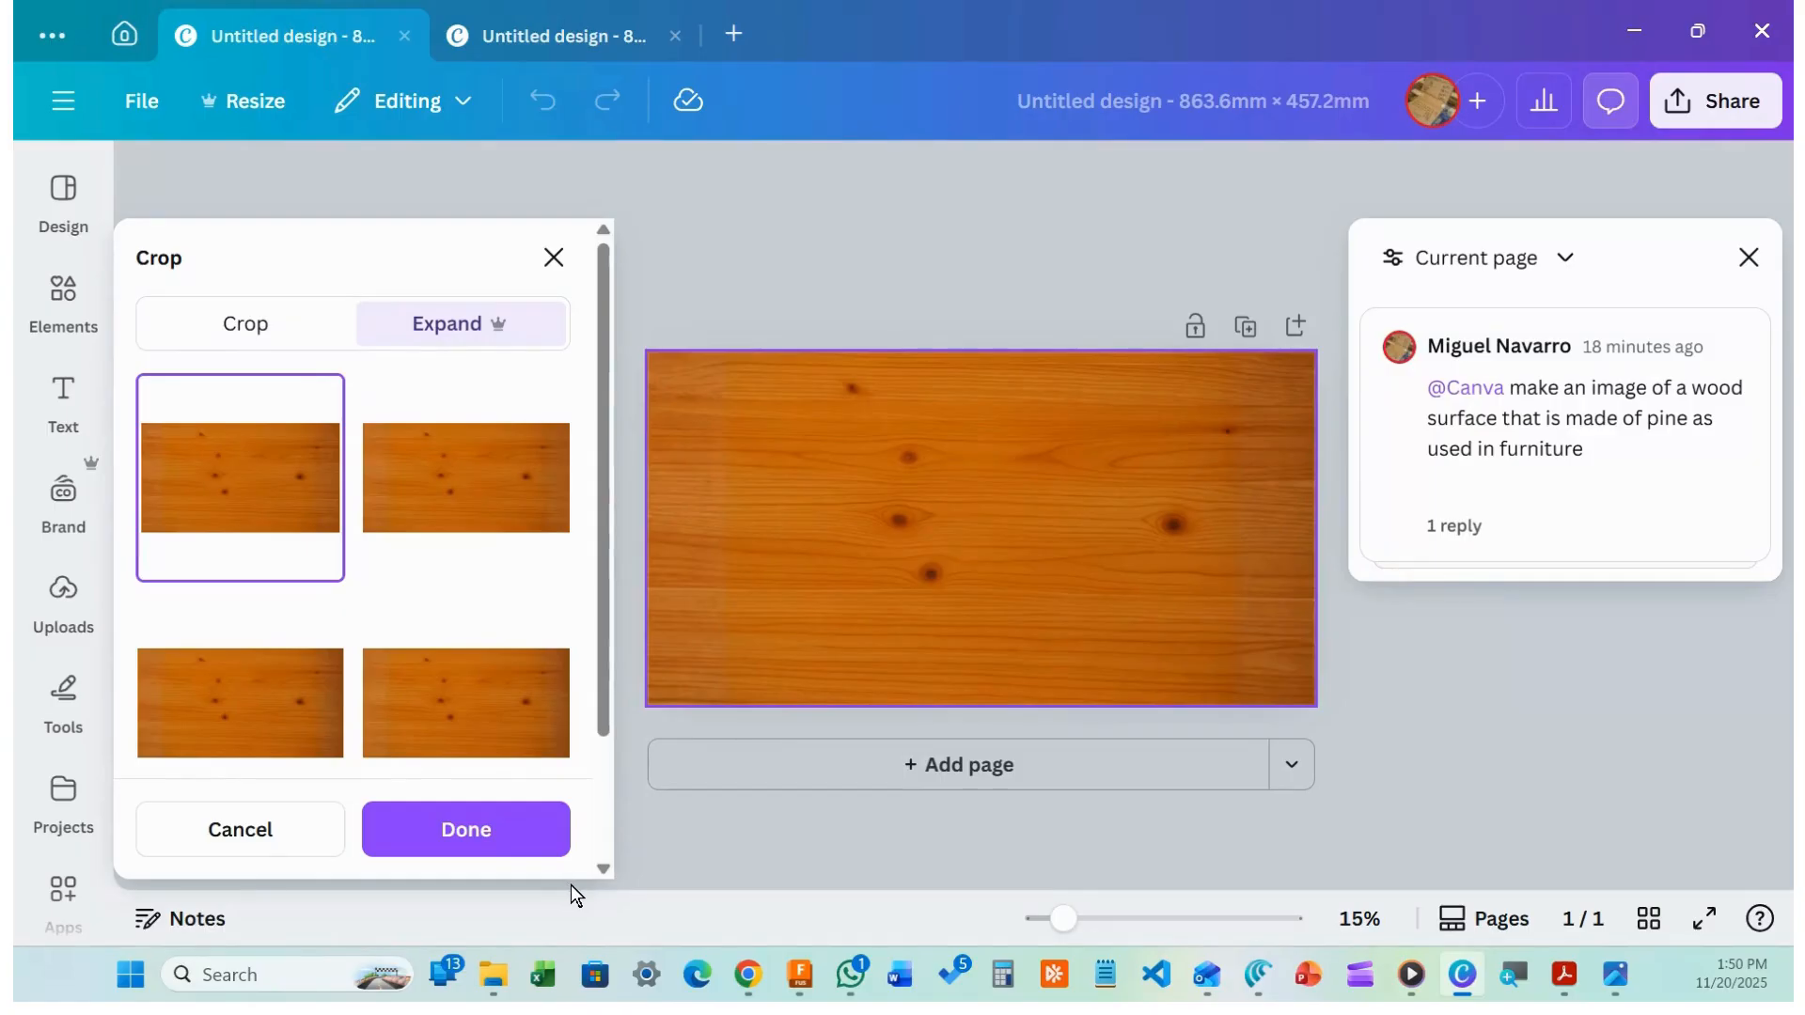
{"action": "left_click", "coordinate": [468, 831]}
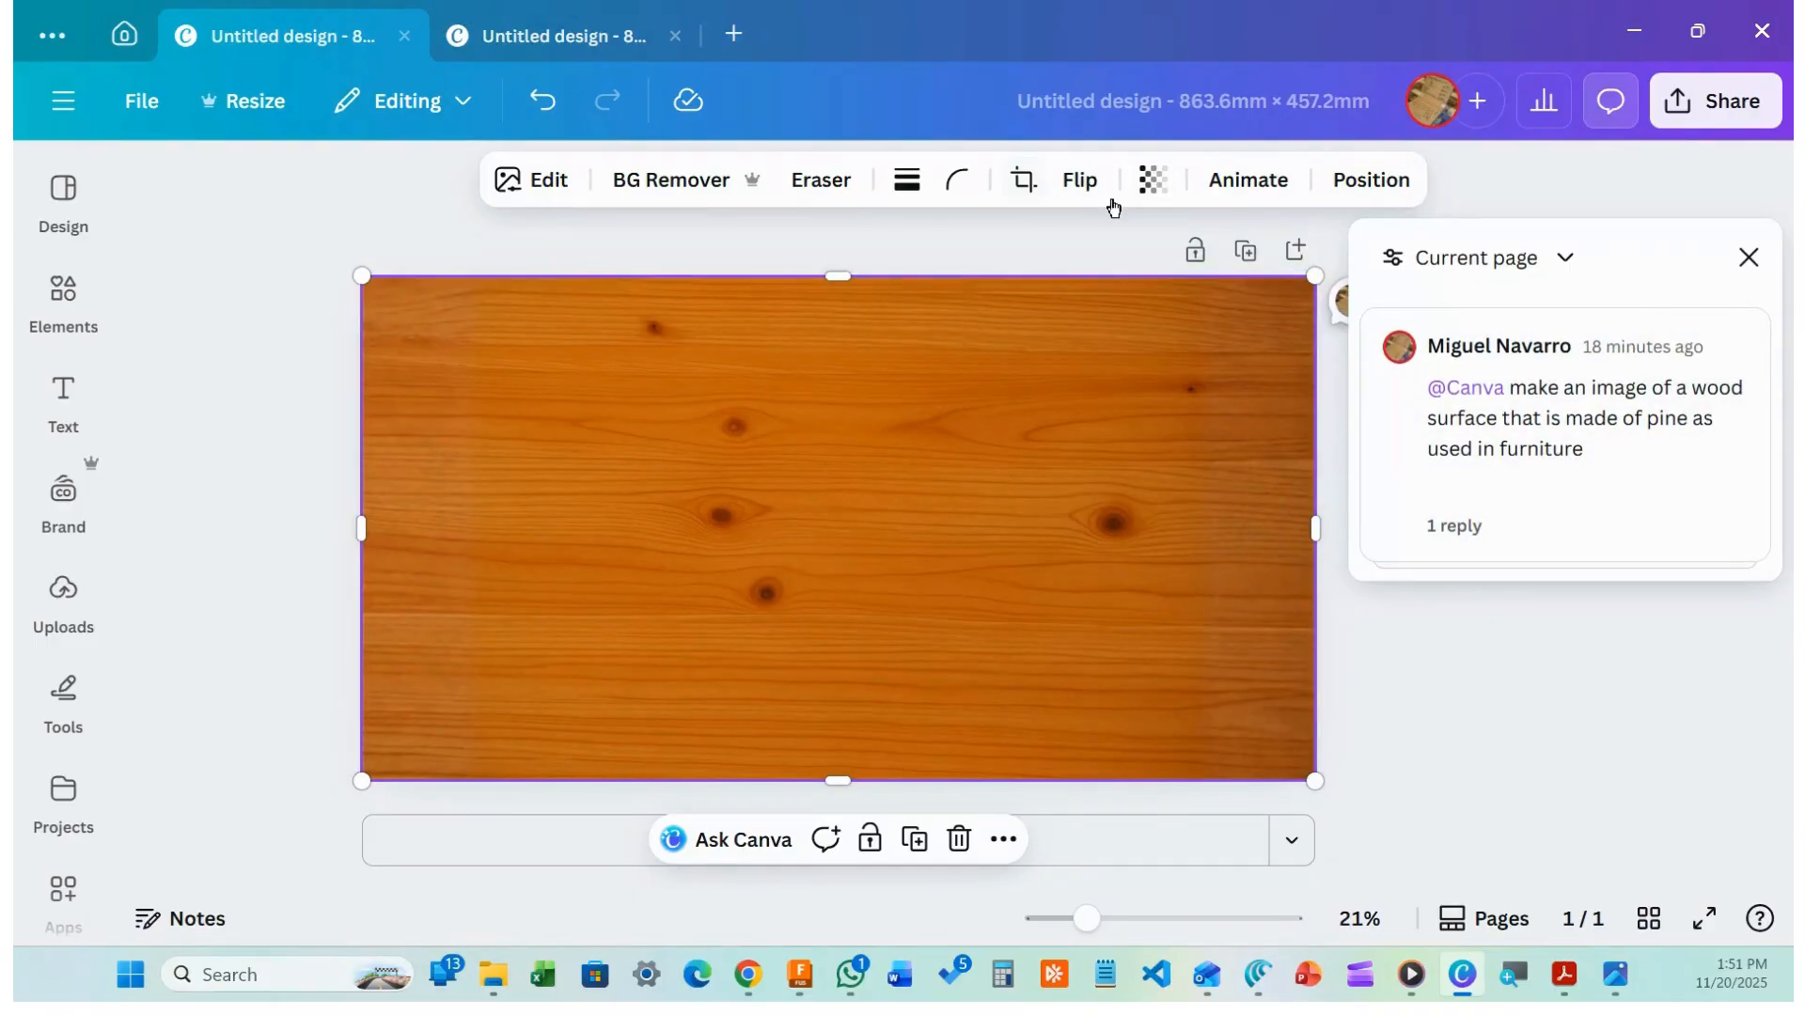
Download the design as a PNG named 'dark pine' into the Custom Appearance folder
{"action": "left_click", "coordinate": [1717, 105]}
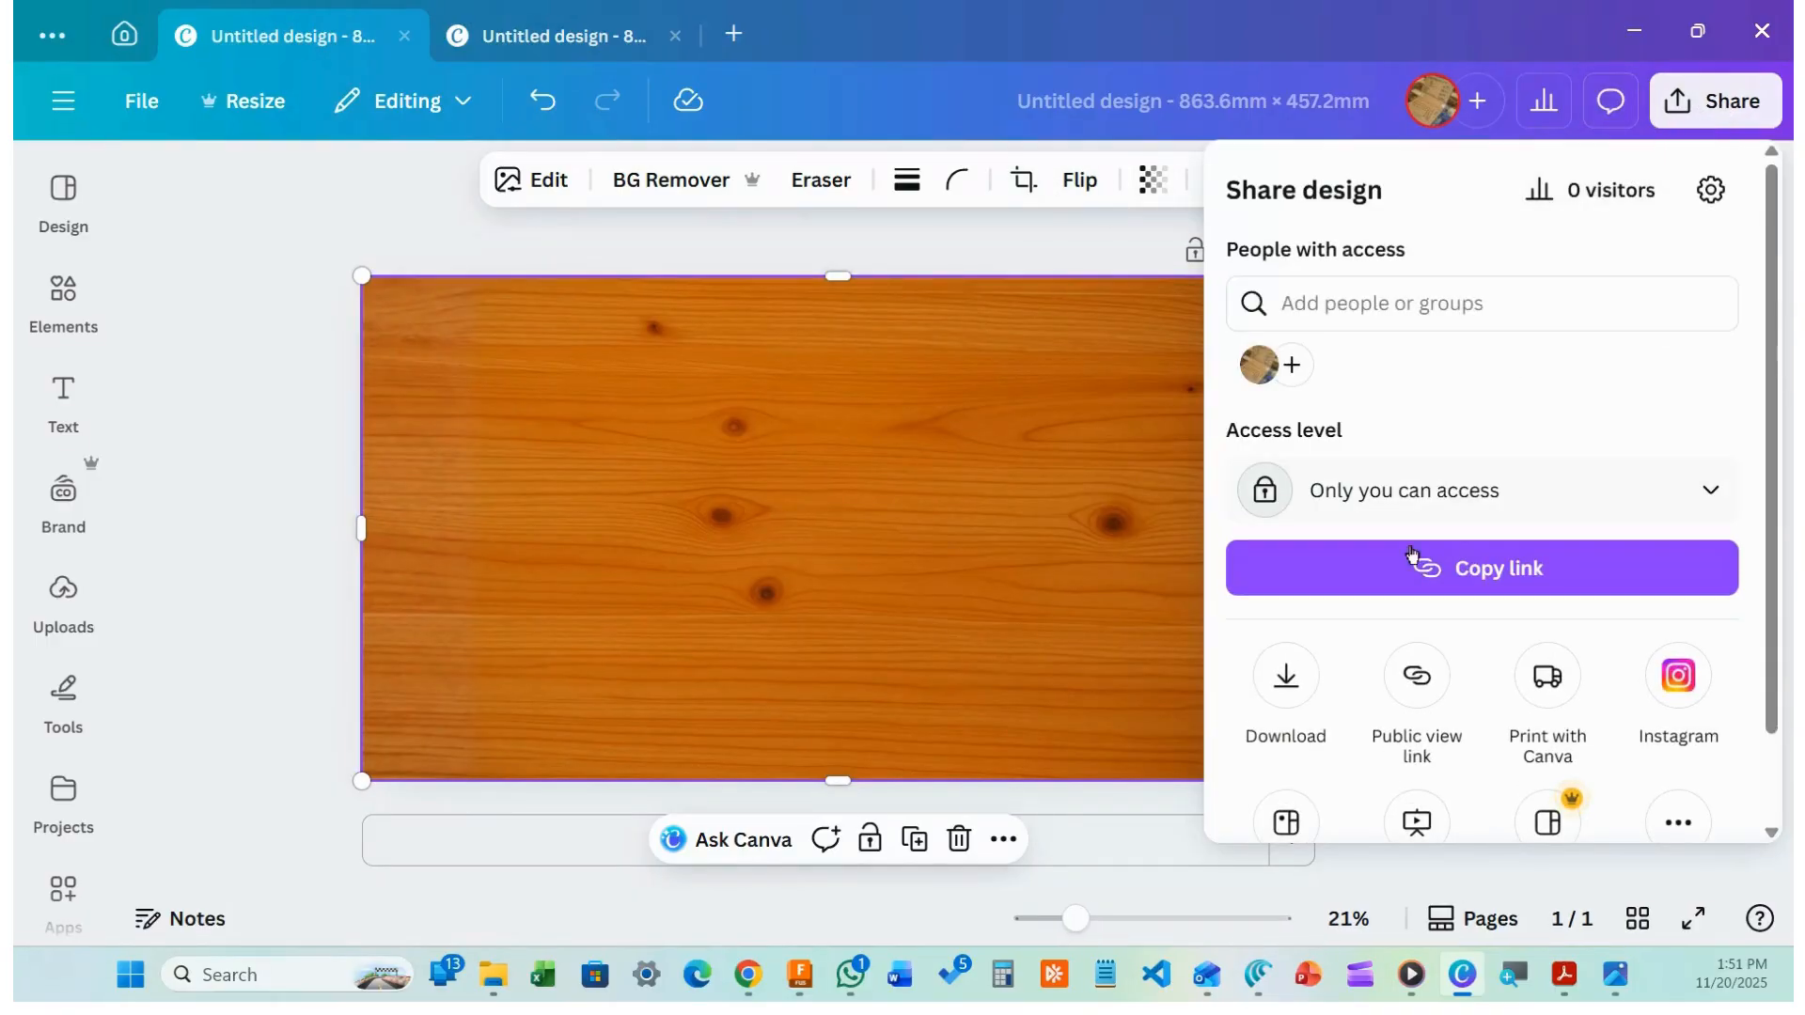
{"action": "left_click", "coordinate": [1302, 682]}
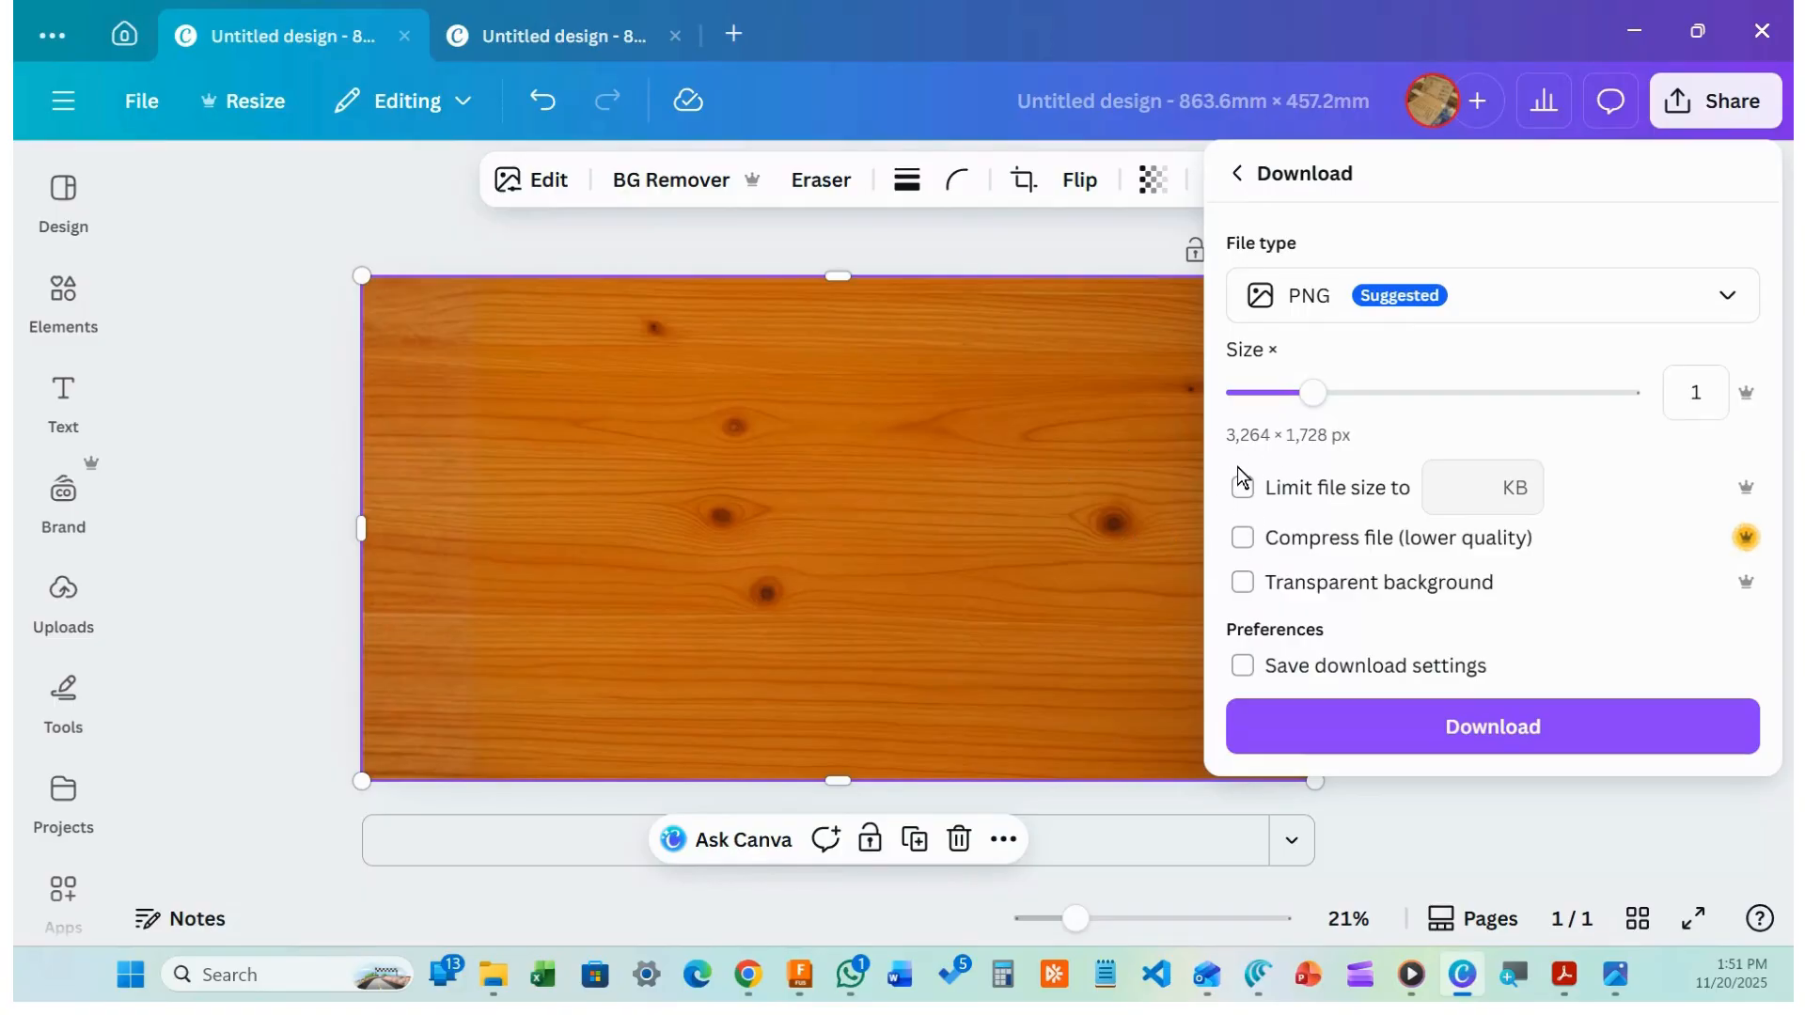
{"action": "left_click", "coordinate": [1473, 734]}
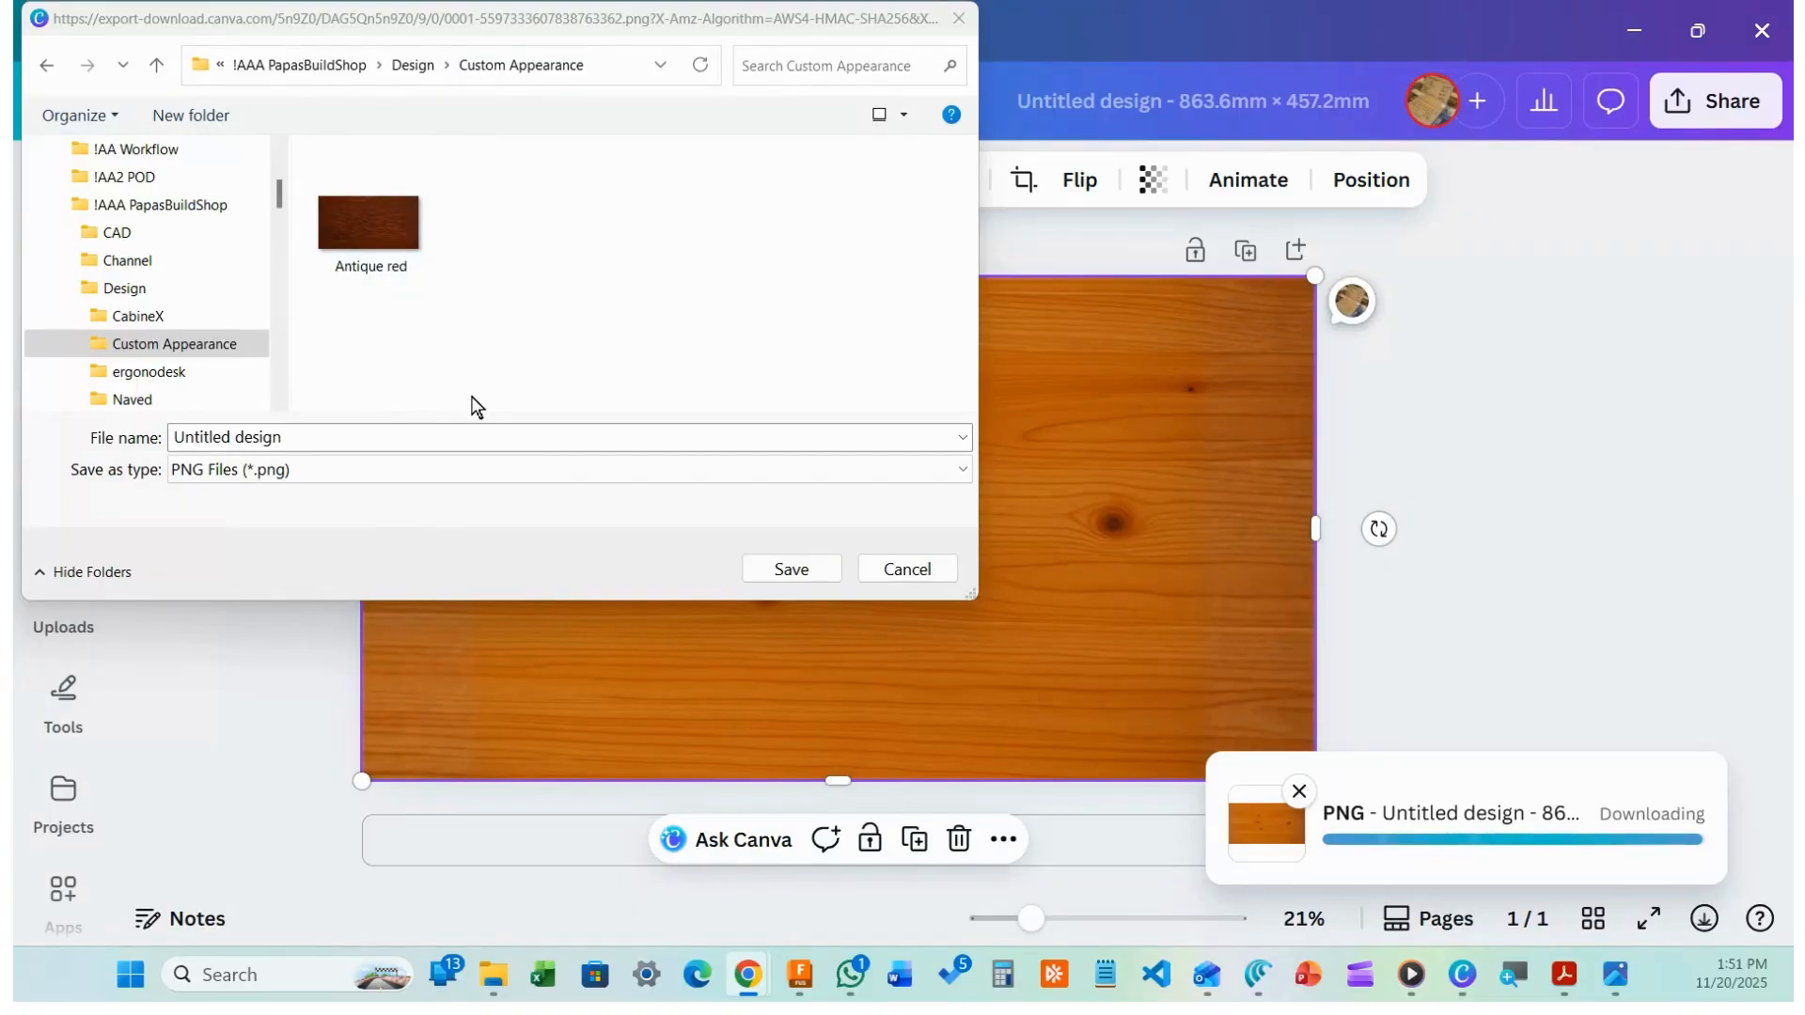
{"action": "left_click", "coordinate": [342, 447]}
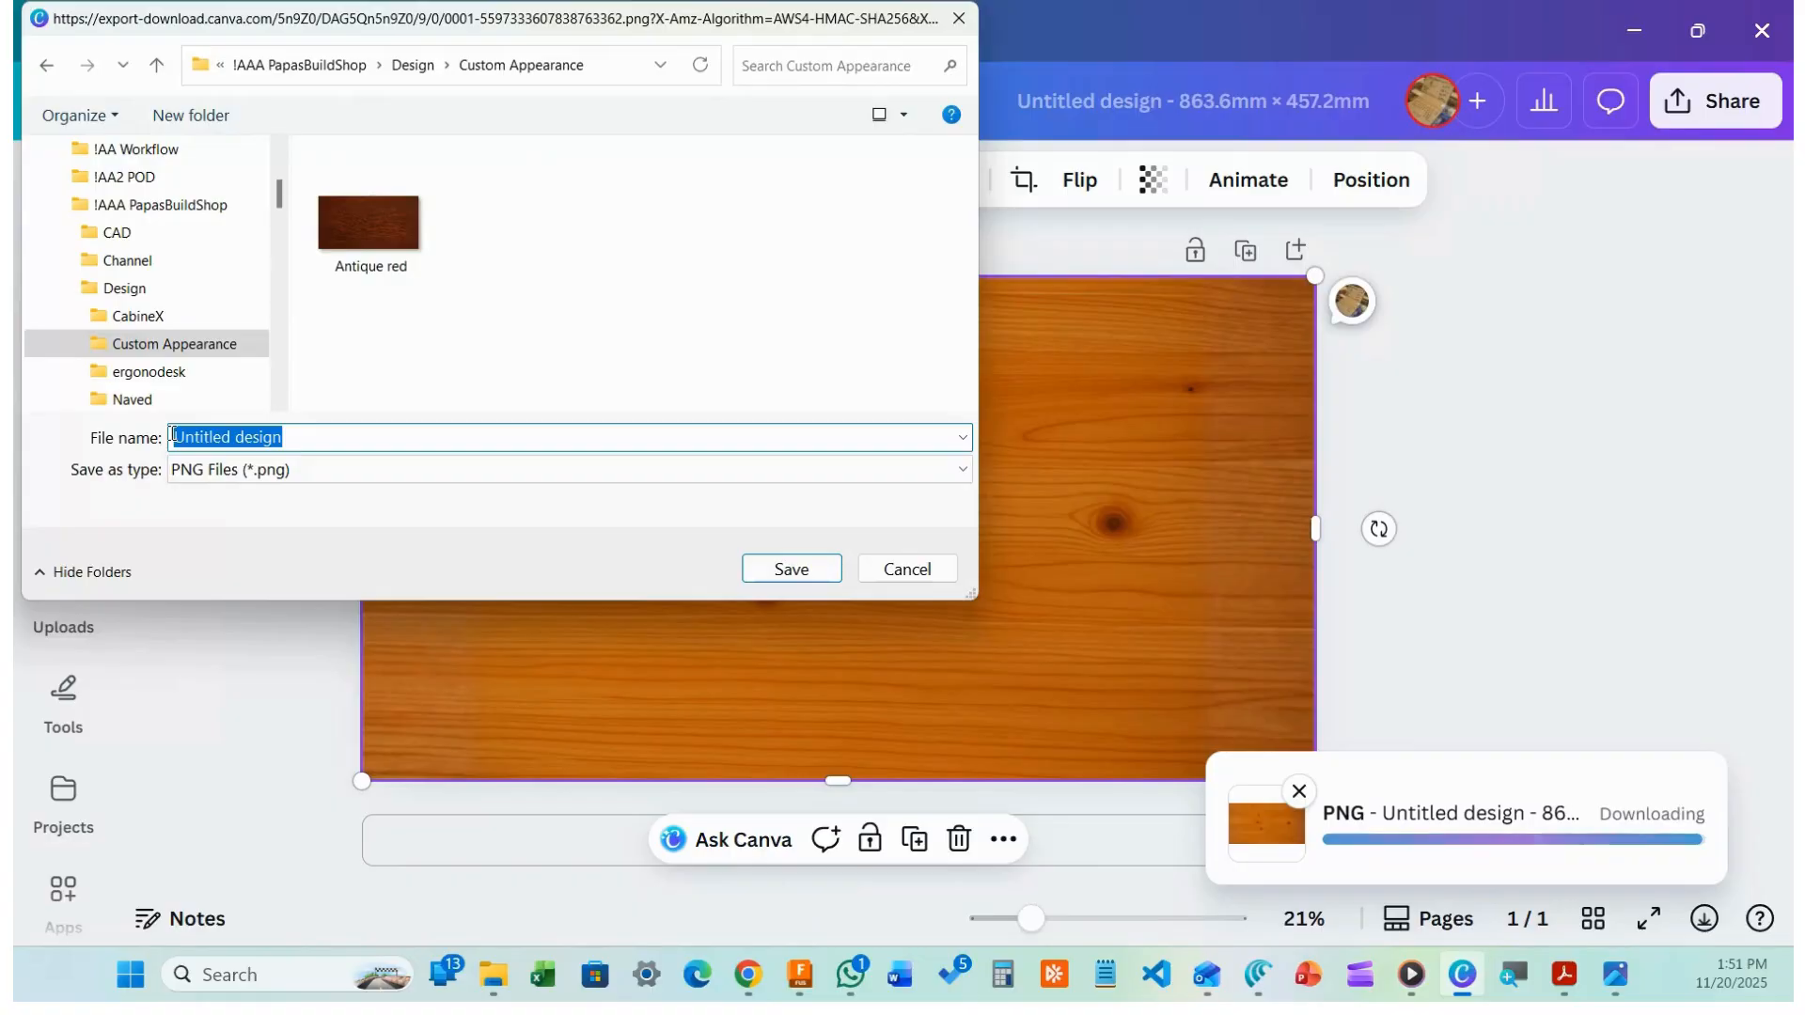
{"action": "type", "text": "dark"}
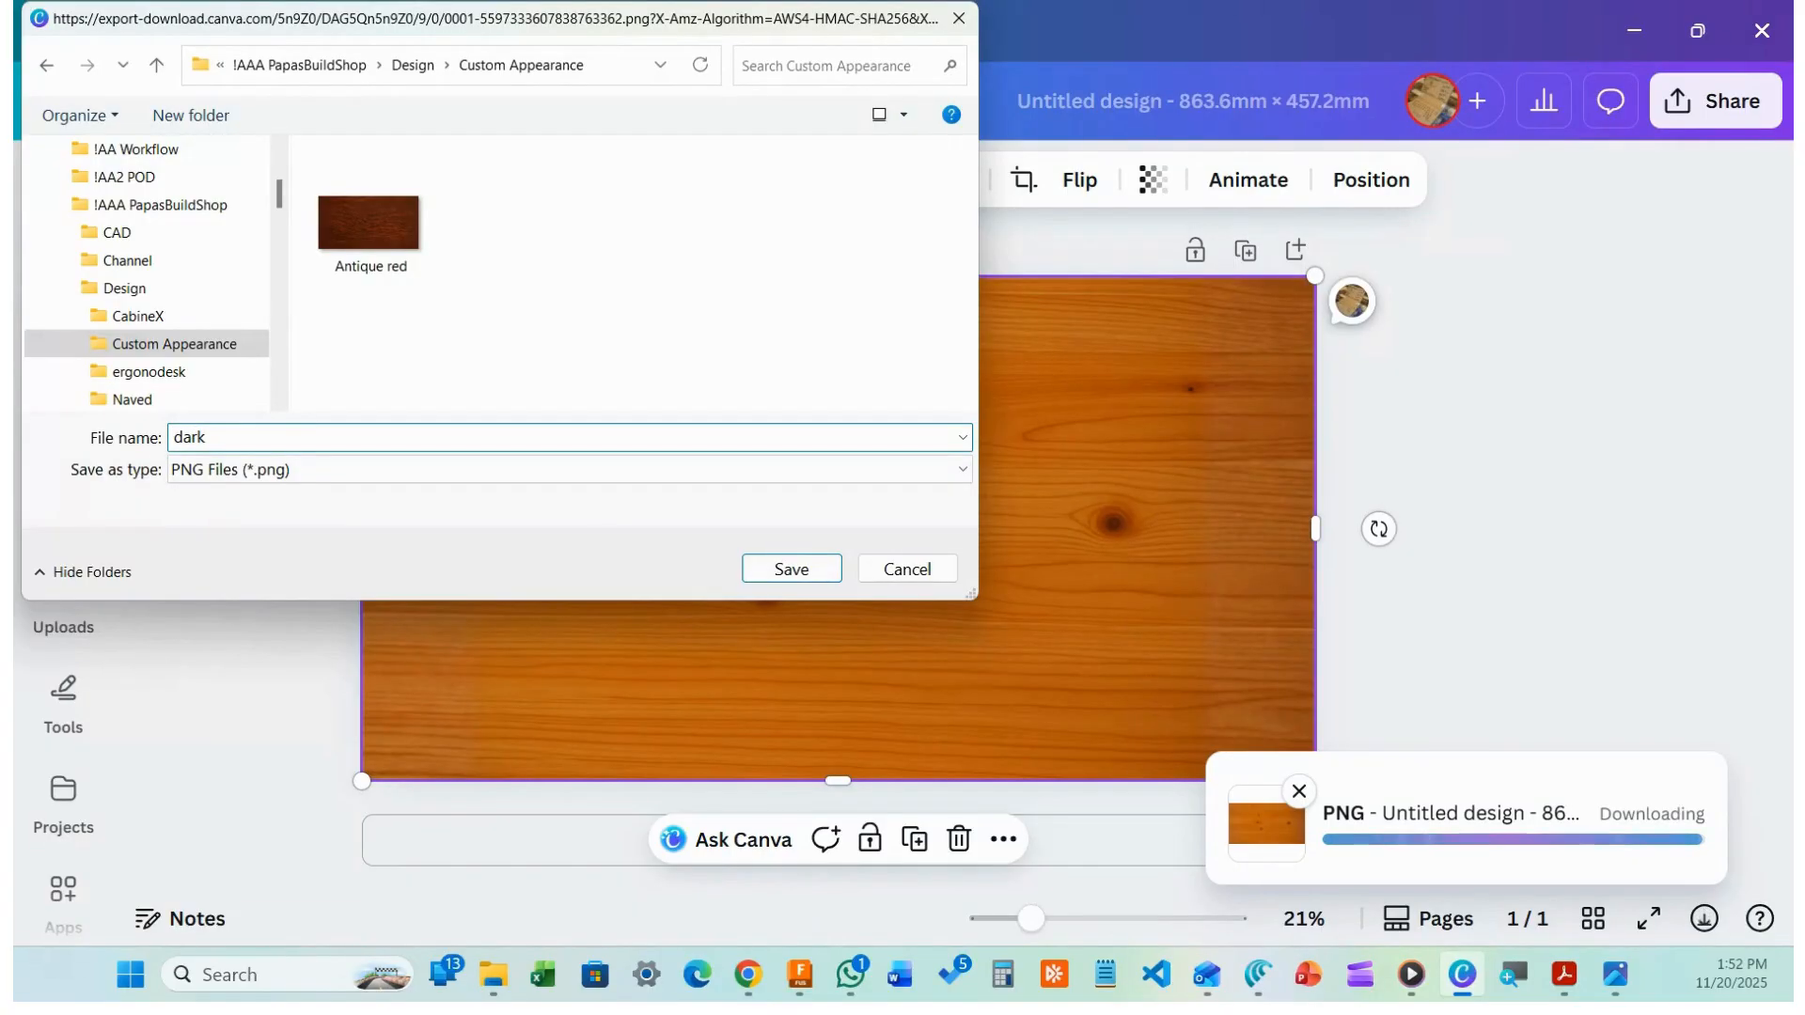
{"action": "type", "text": " pine"}
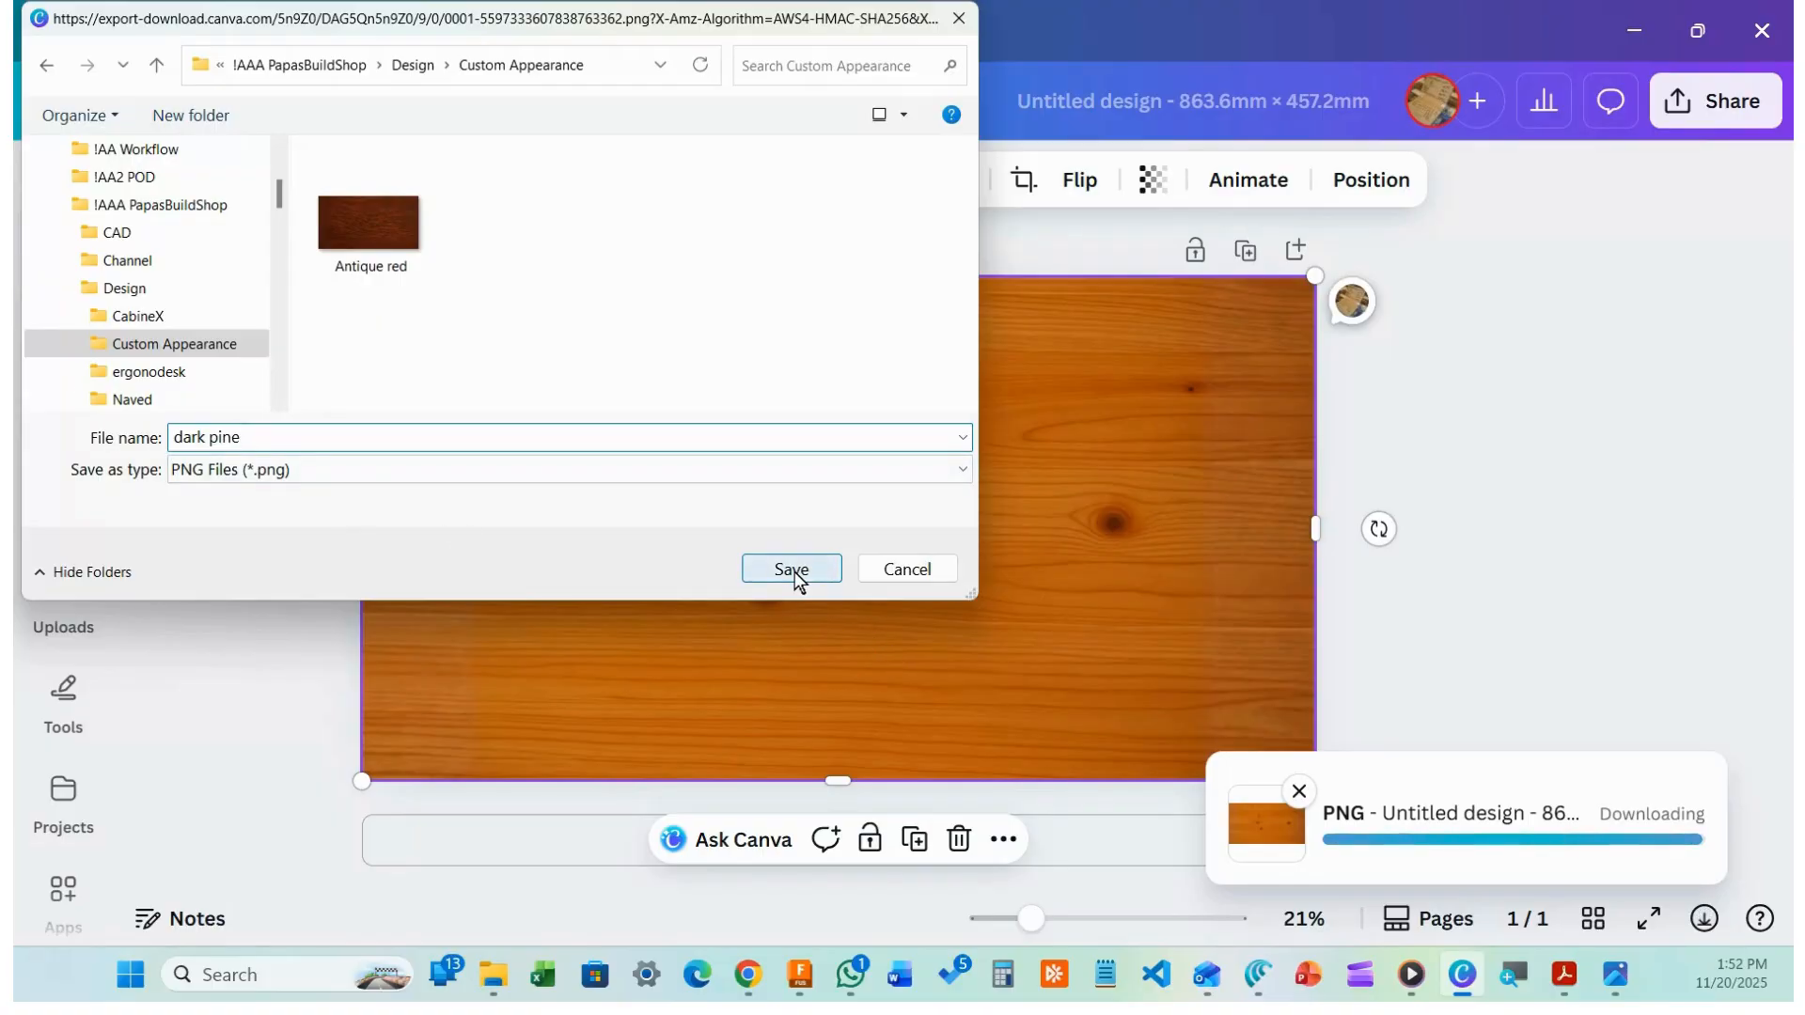
{"action": "left_click", "coordinate": [794, 571]}
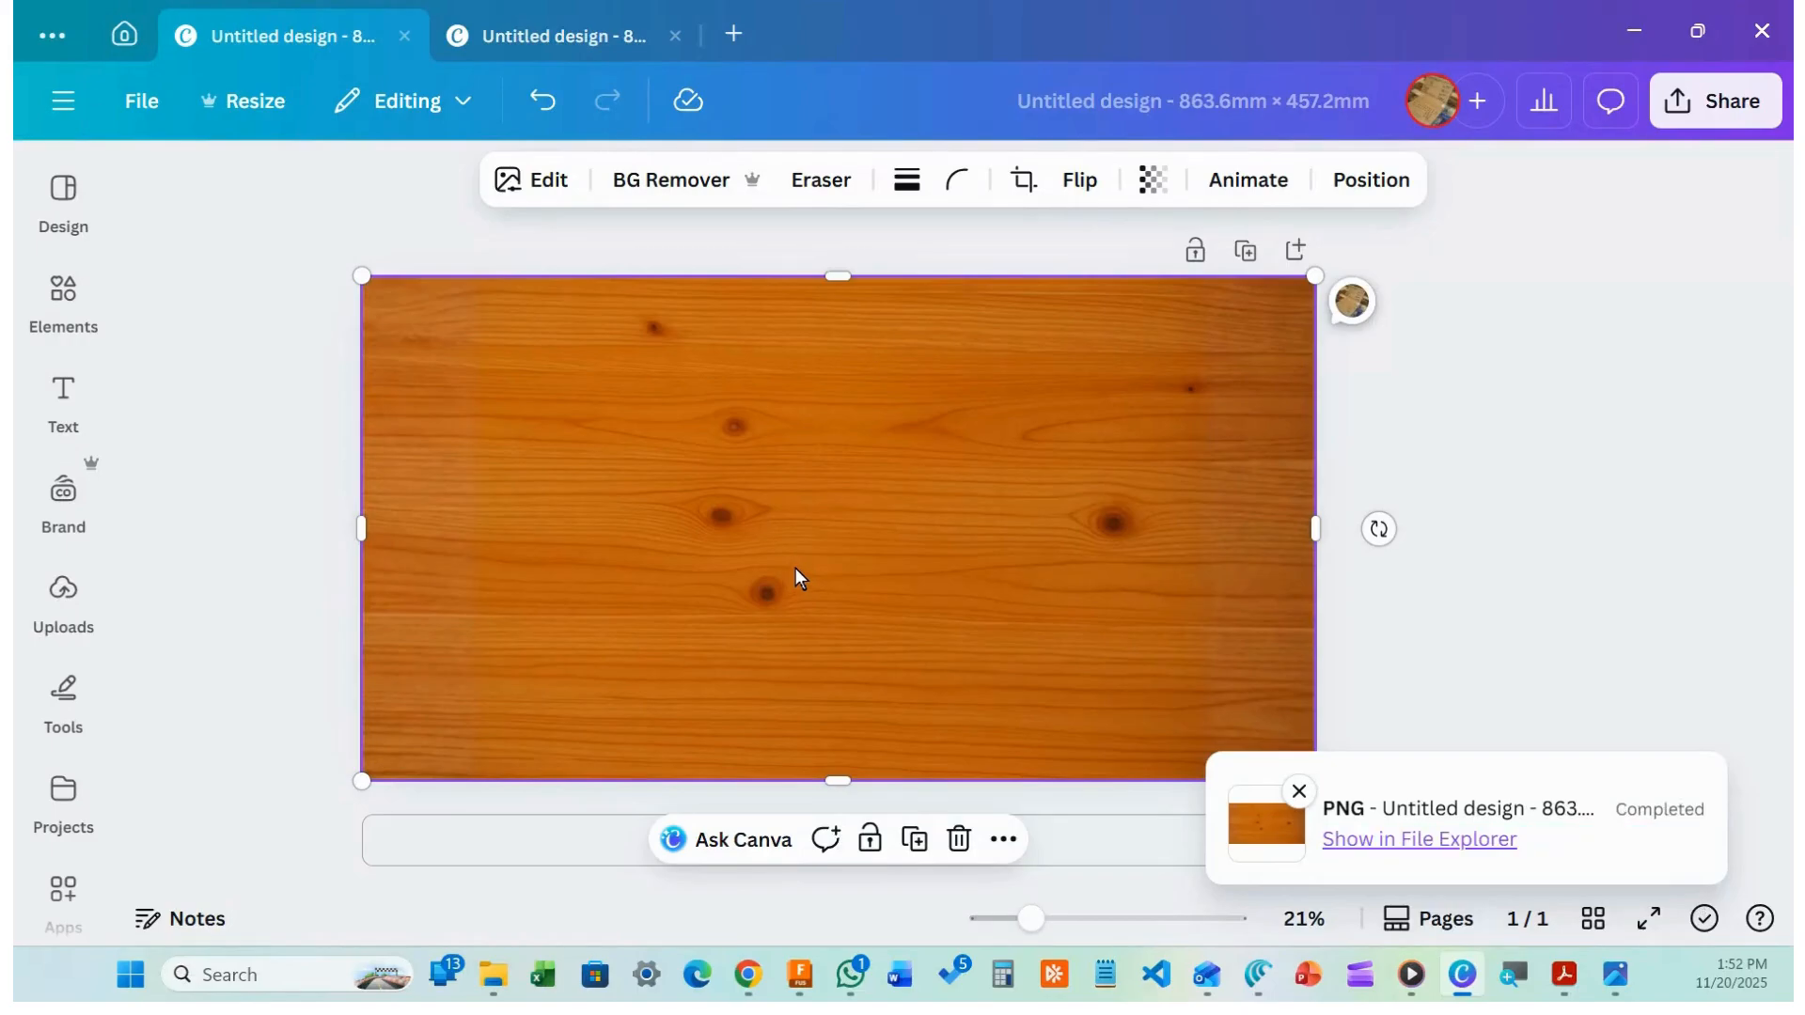
Browse to Design > Custom Appearance and load dark pine.png as the texture image
{"action": "left_click", "coordinate": [1627, 20]}
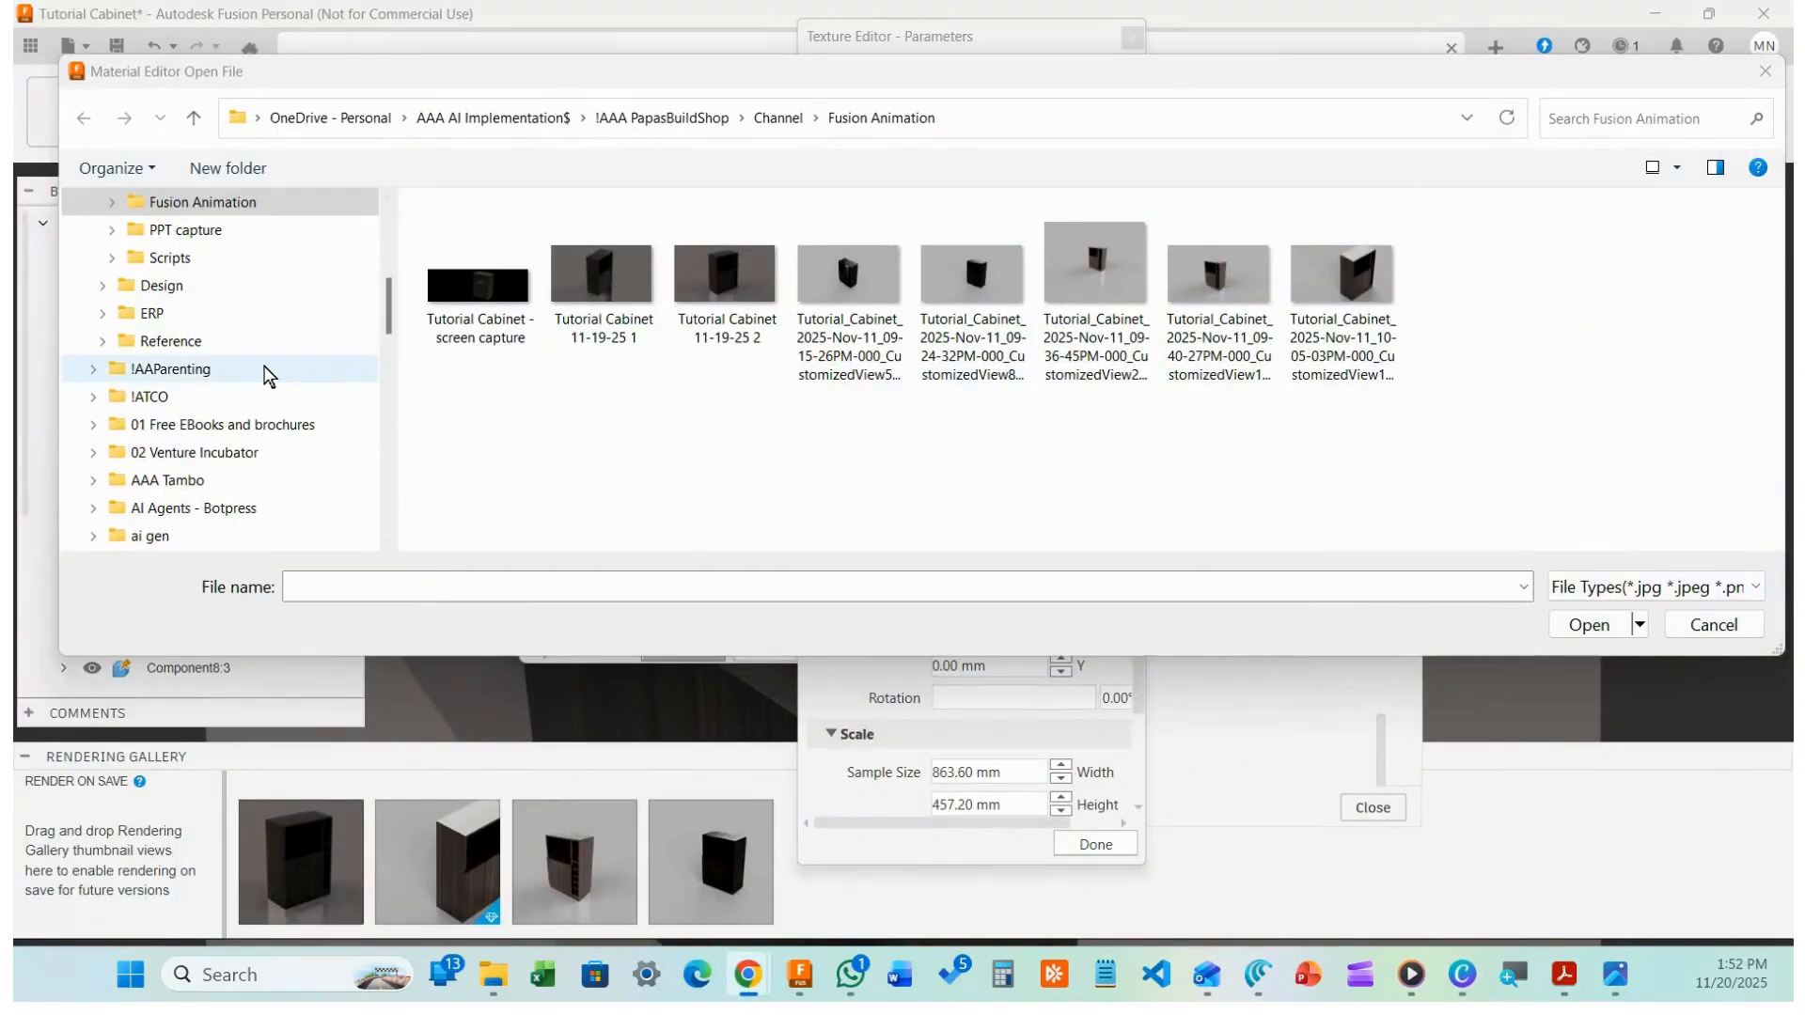
{"action": "scroll", "coordinate": [266, 374], "scroll_direction": "up", "scroll_amount": 2}
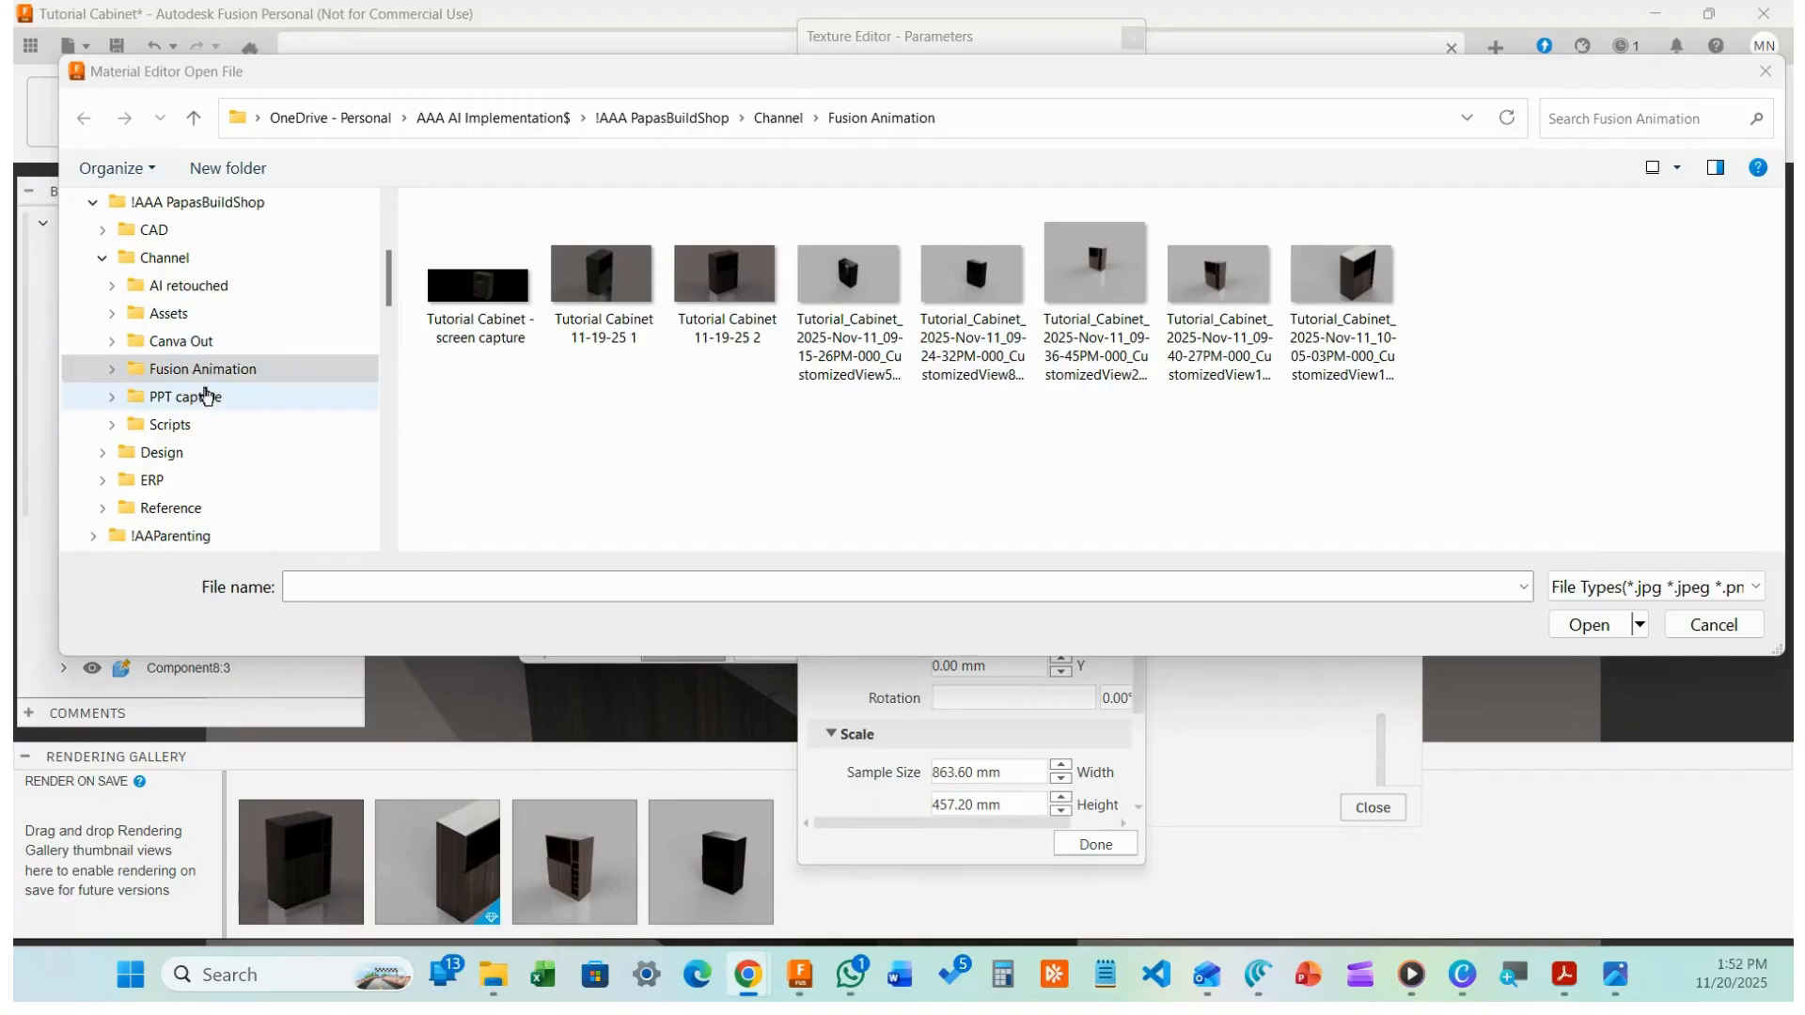
{"action": "left_click", "coordinate": [101, 260]}
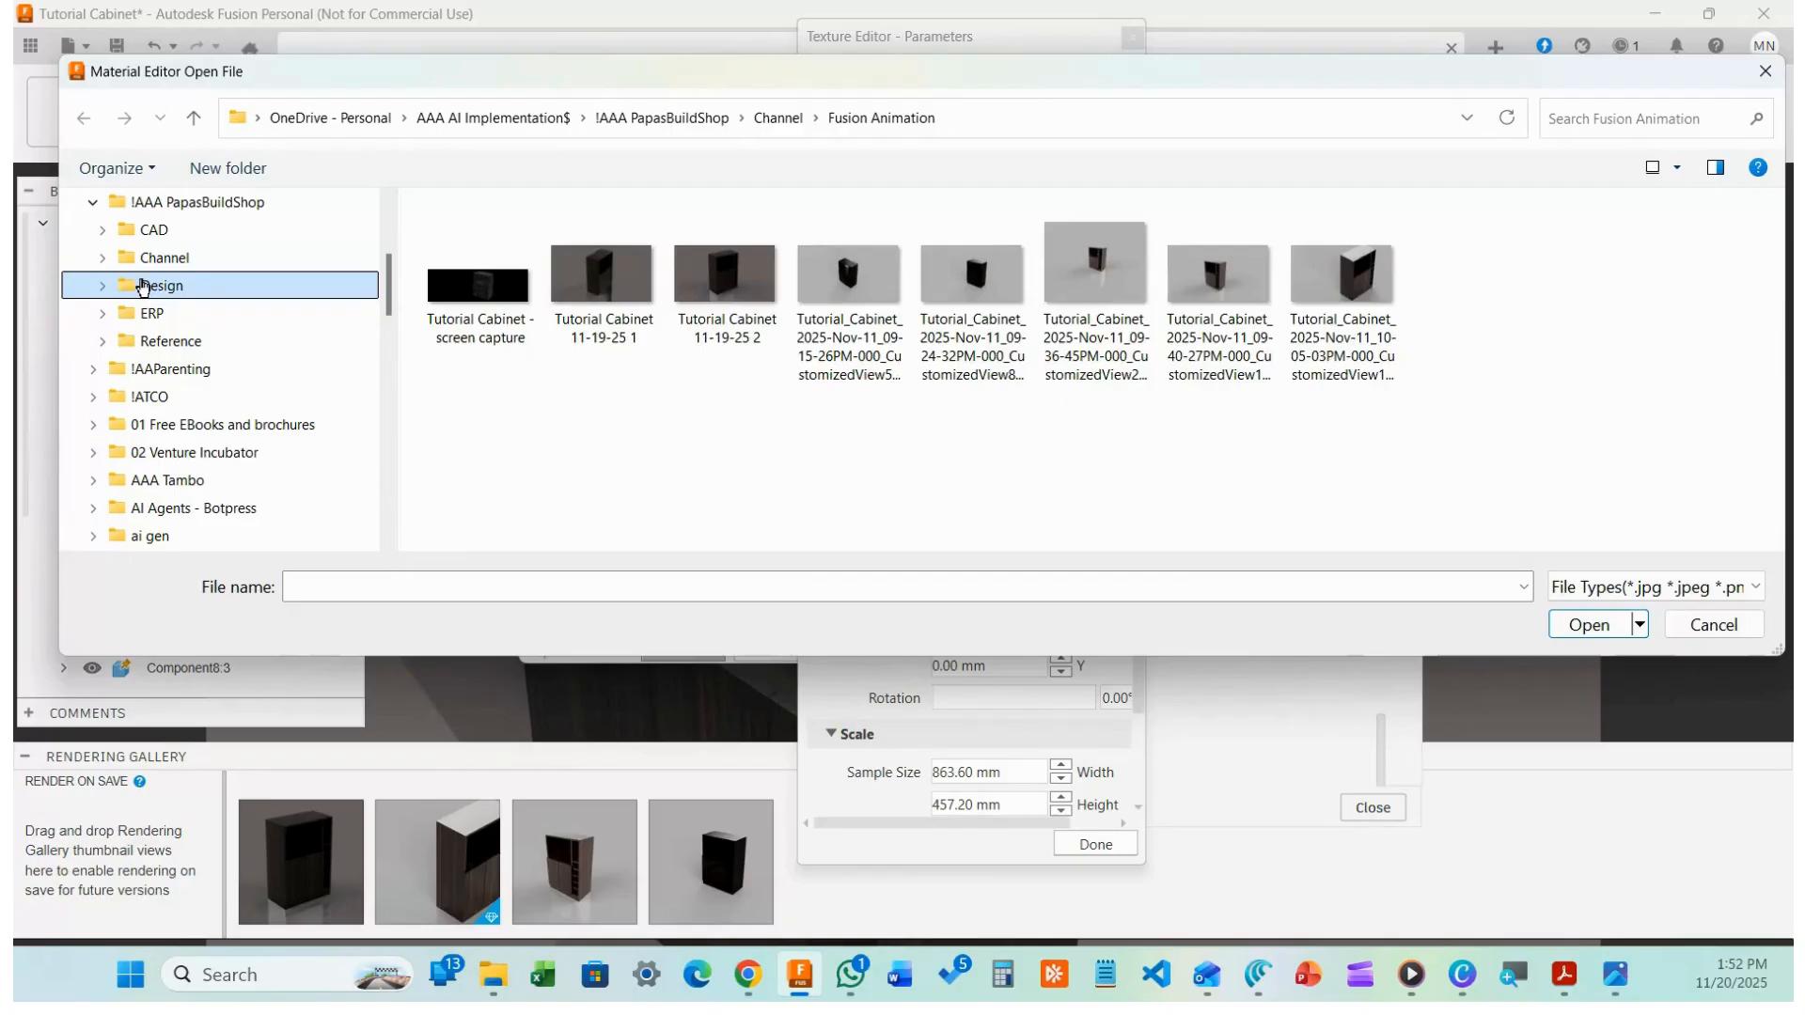
{"action": "left_click", "coordinate": [158, 285]}
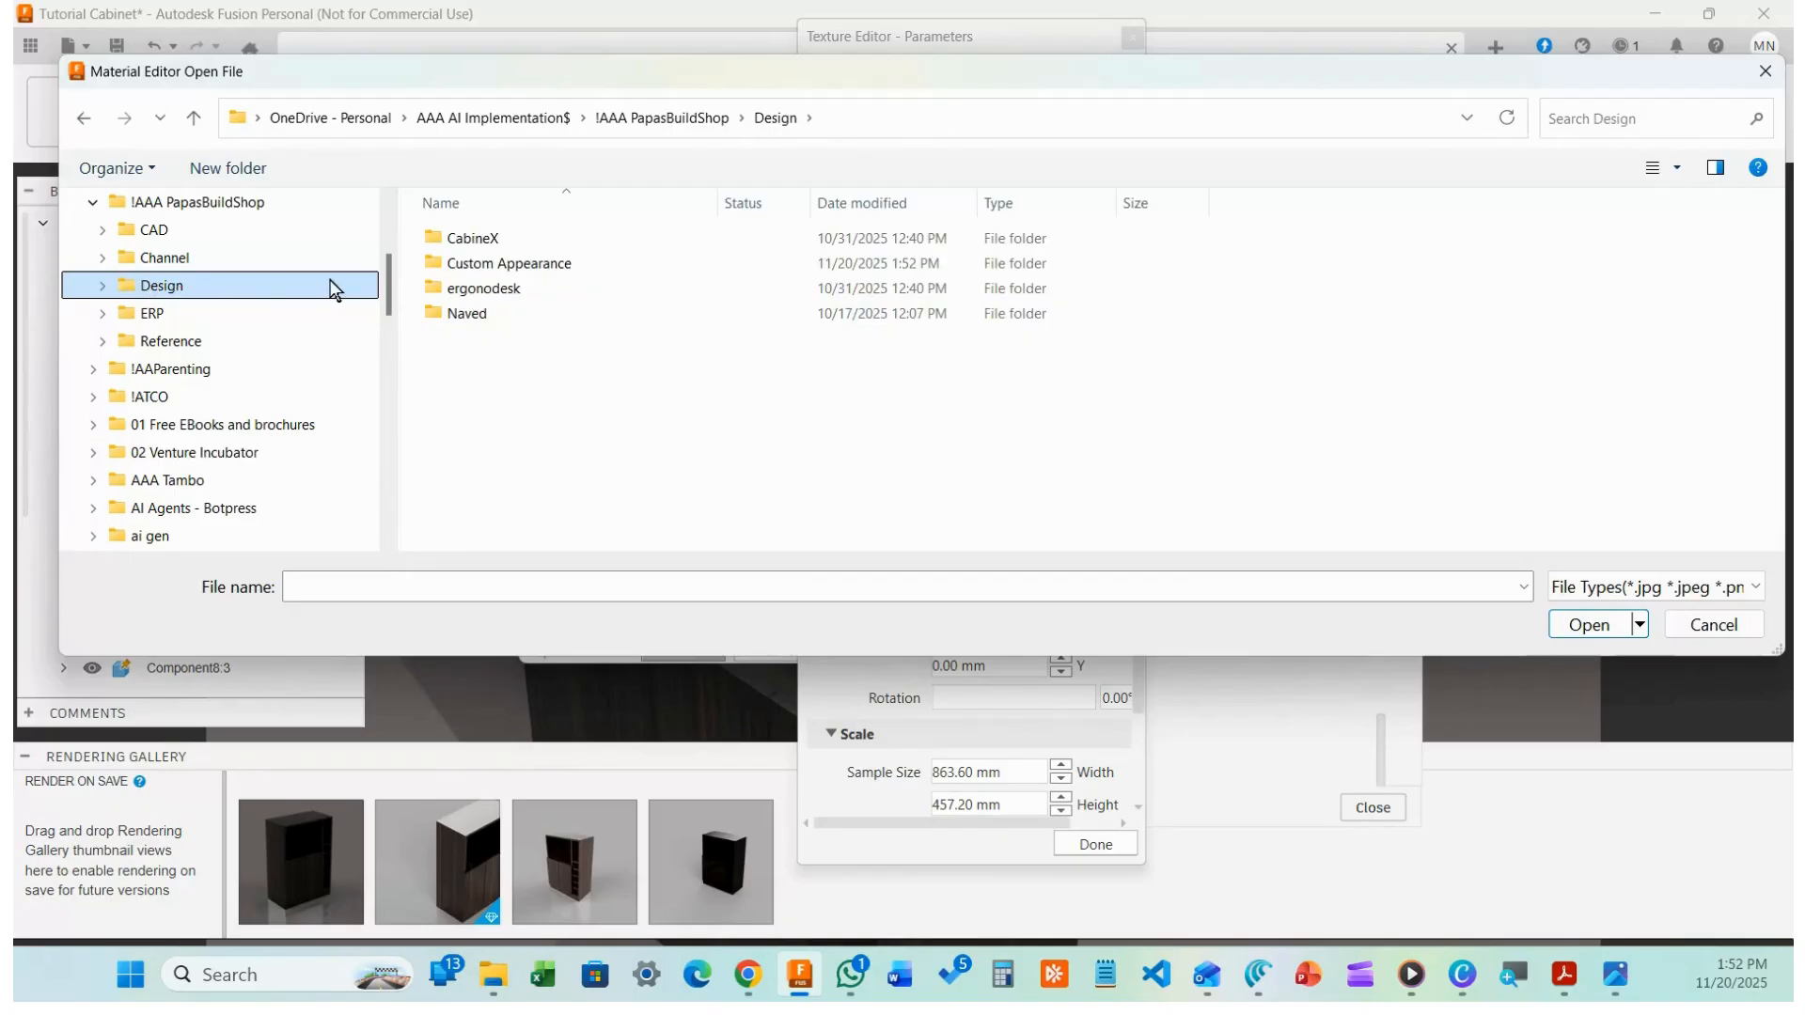
{"action": "double_click", "coordinate": [546, 267]}
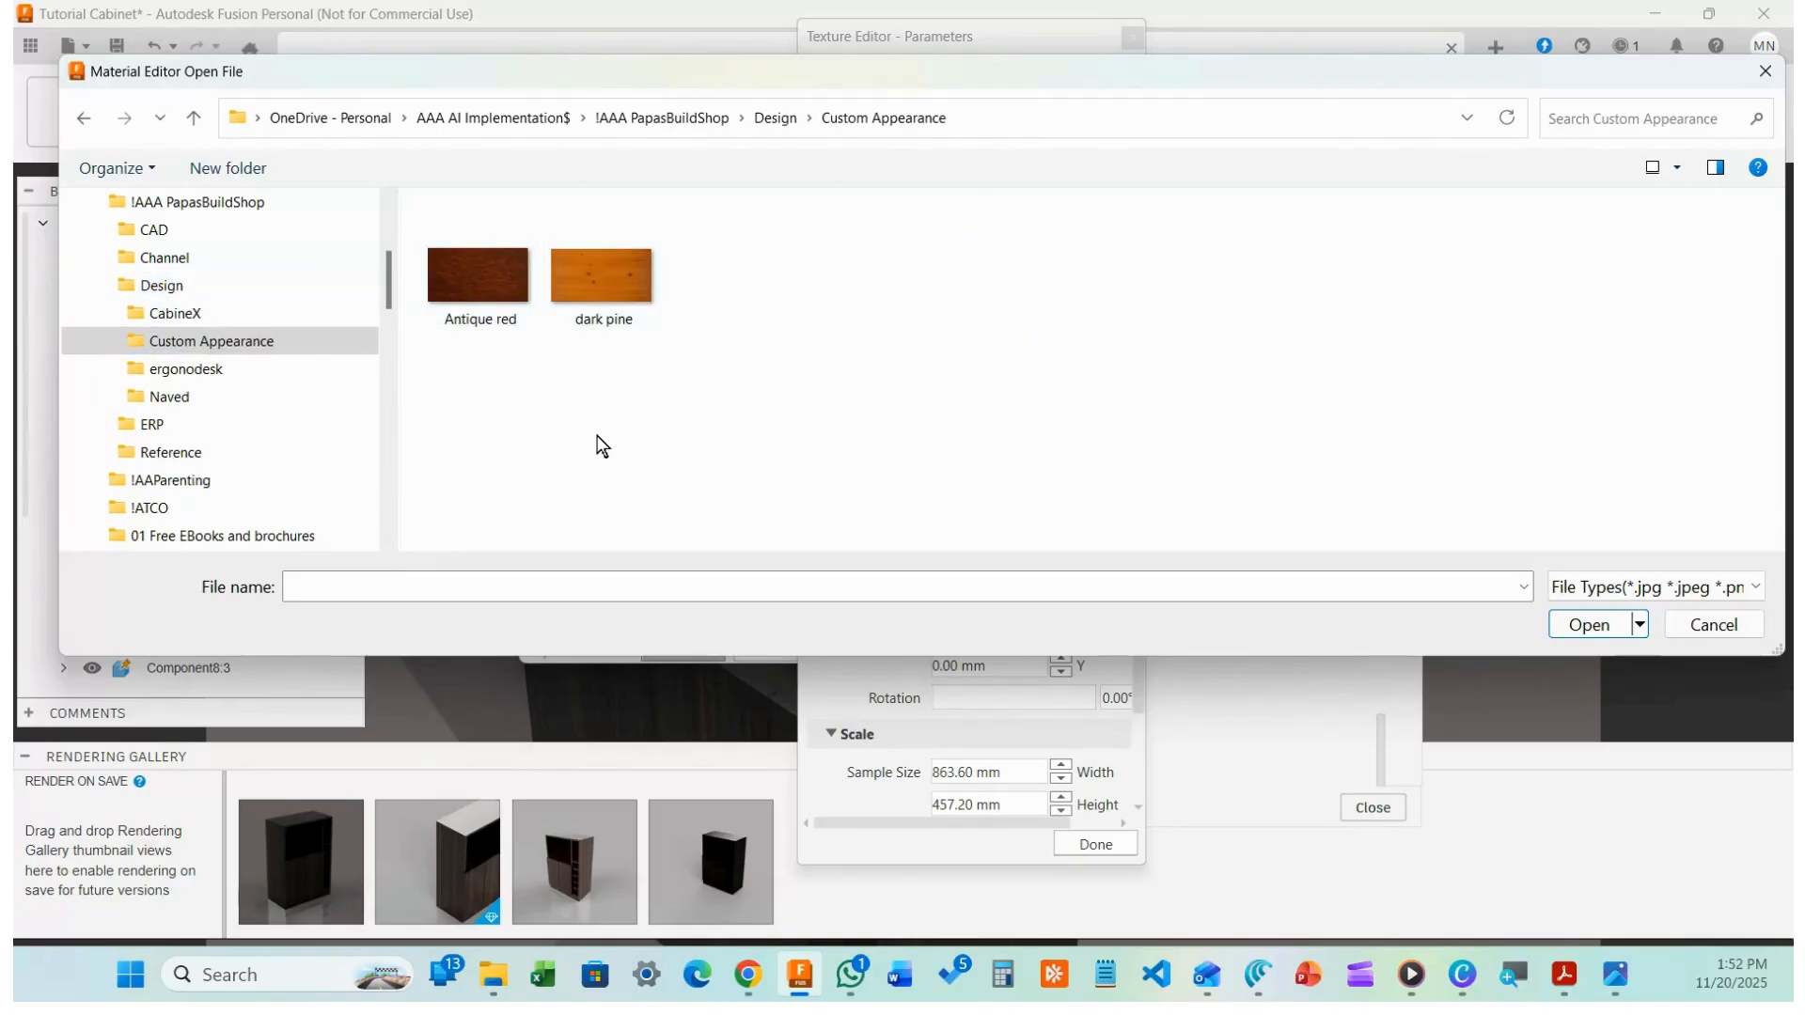
{"action": "double_click", "coordinate": [603, 299]}
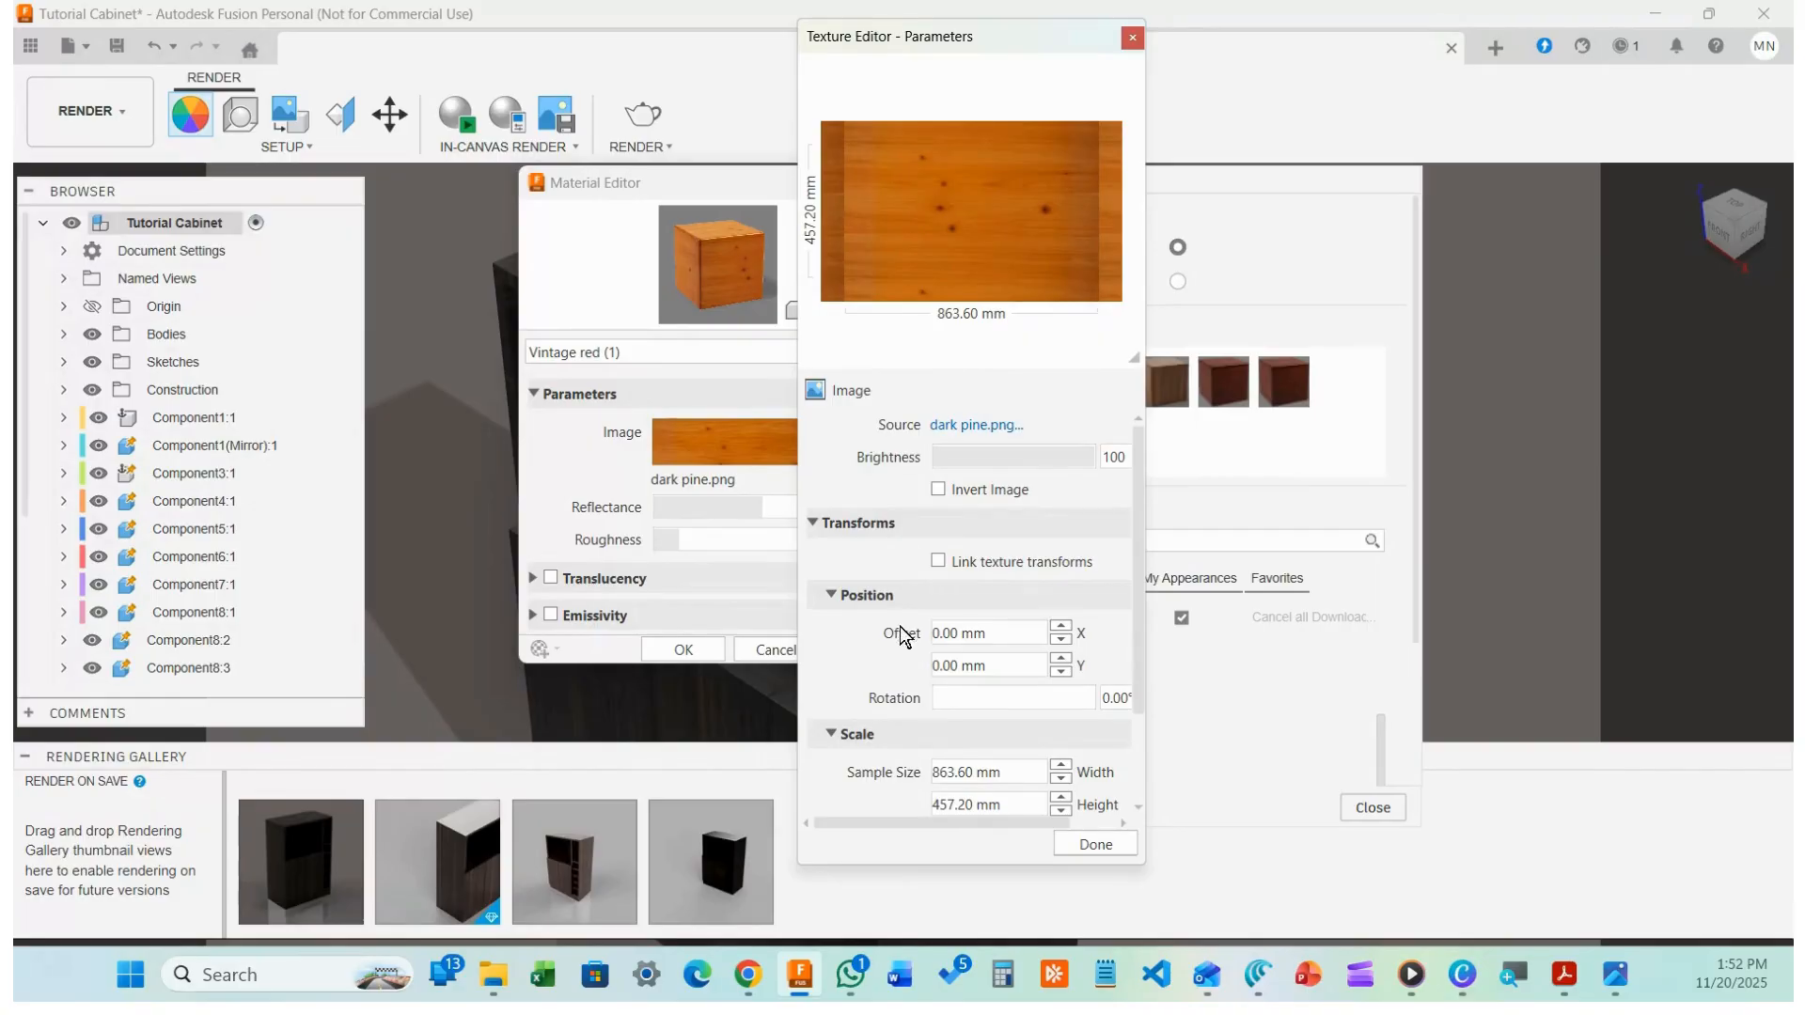
Finish the texture settings, rename the material to 'dark pine', and apply it
{"action": "left_click", "coordinate": [1107, 843]}
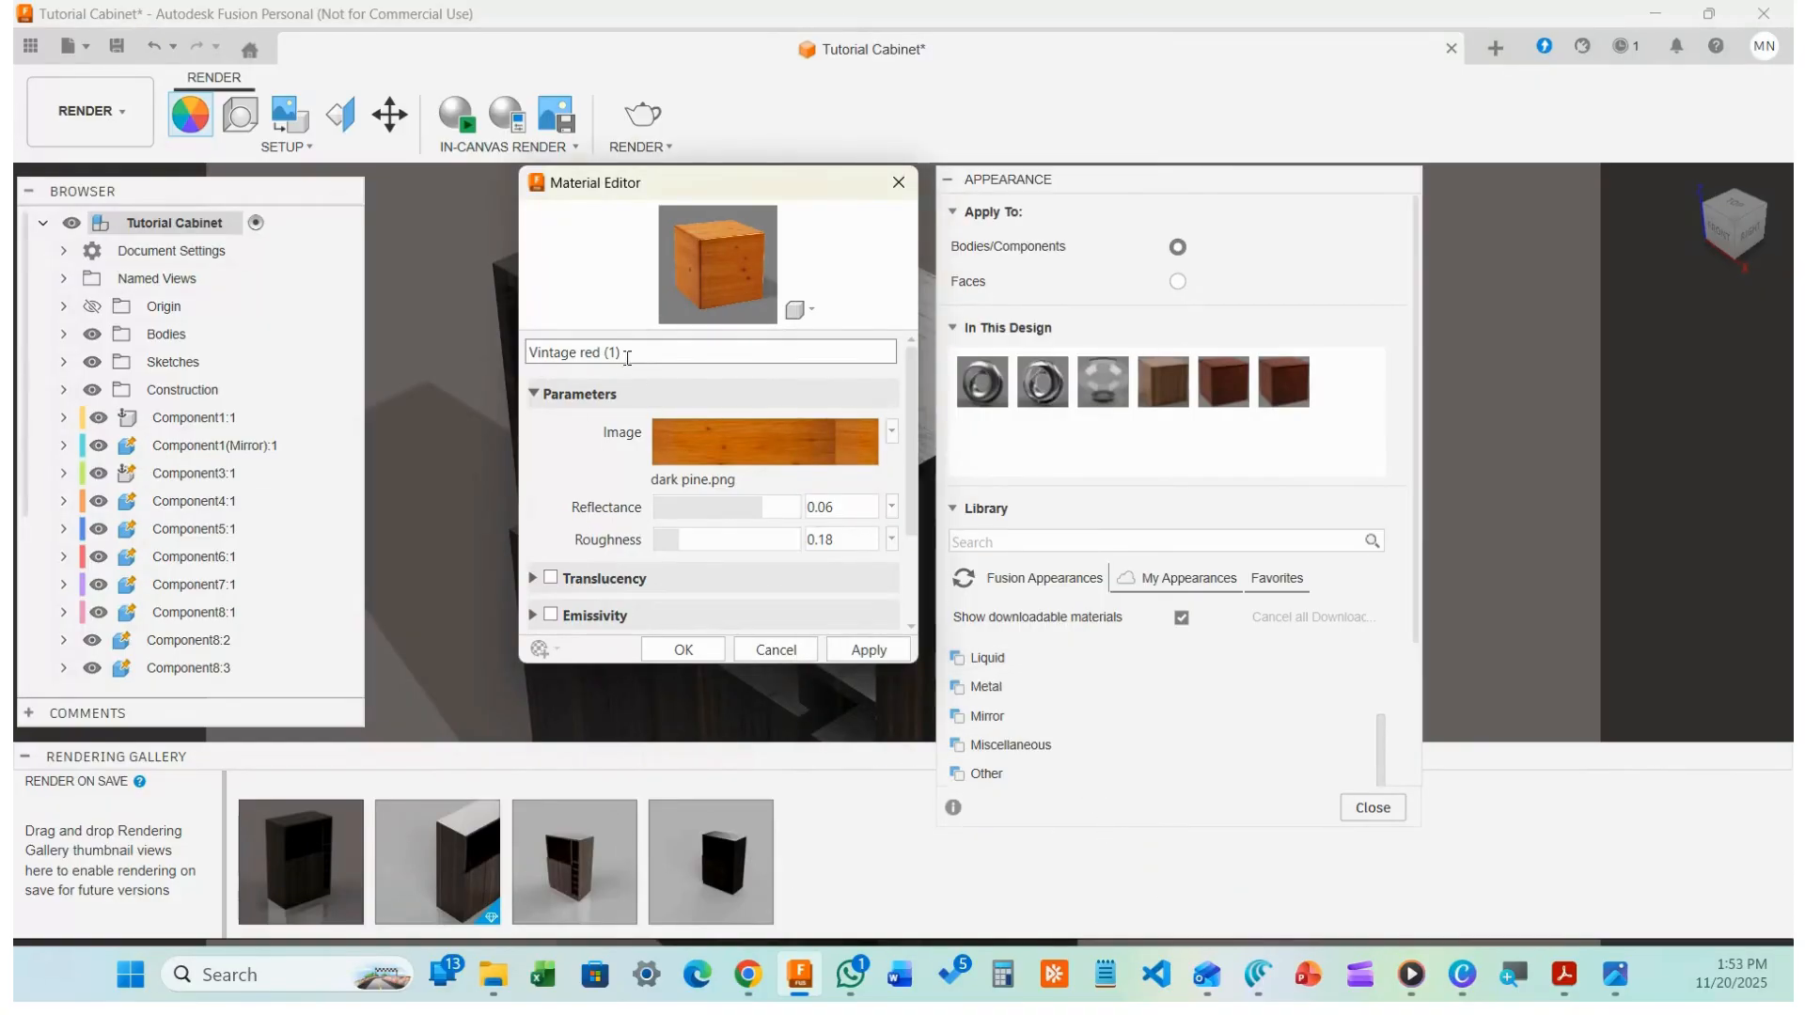
{"action": "triple_click", "coordinate": [658, 363]}
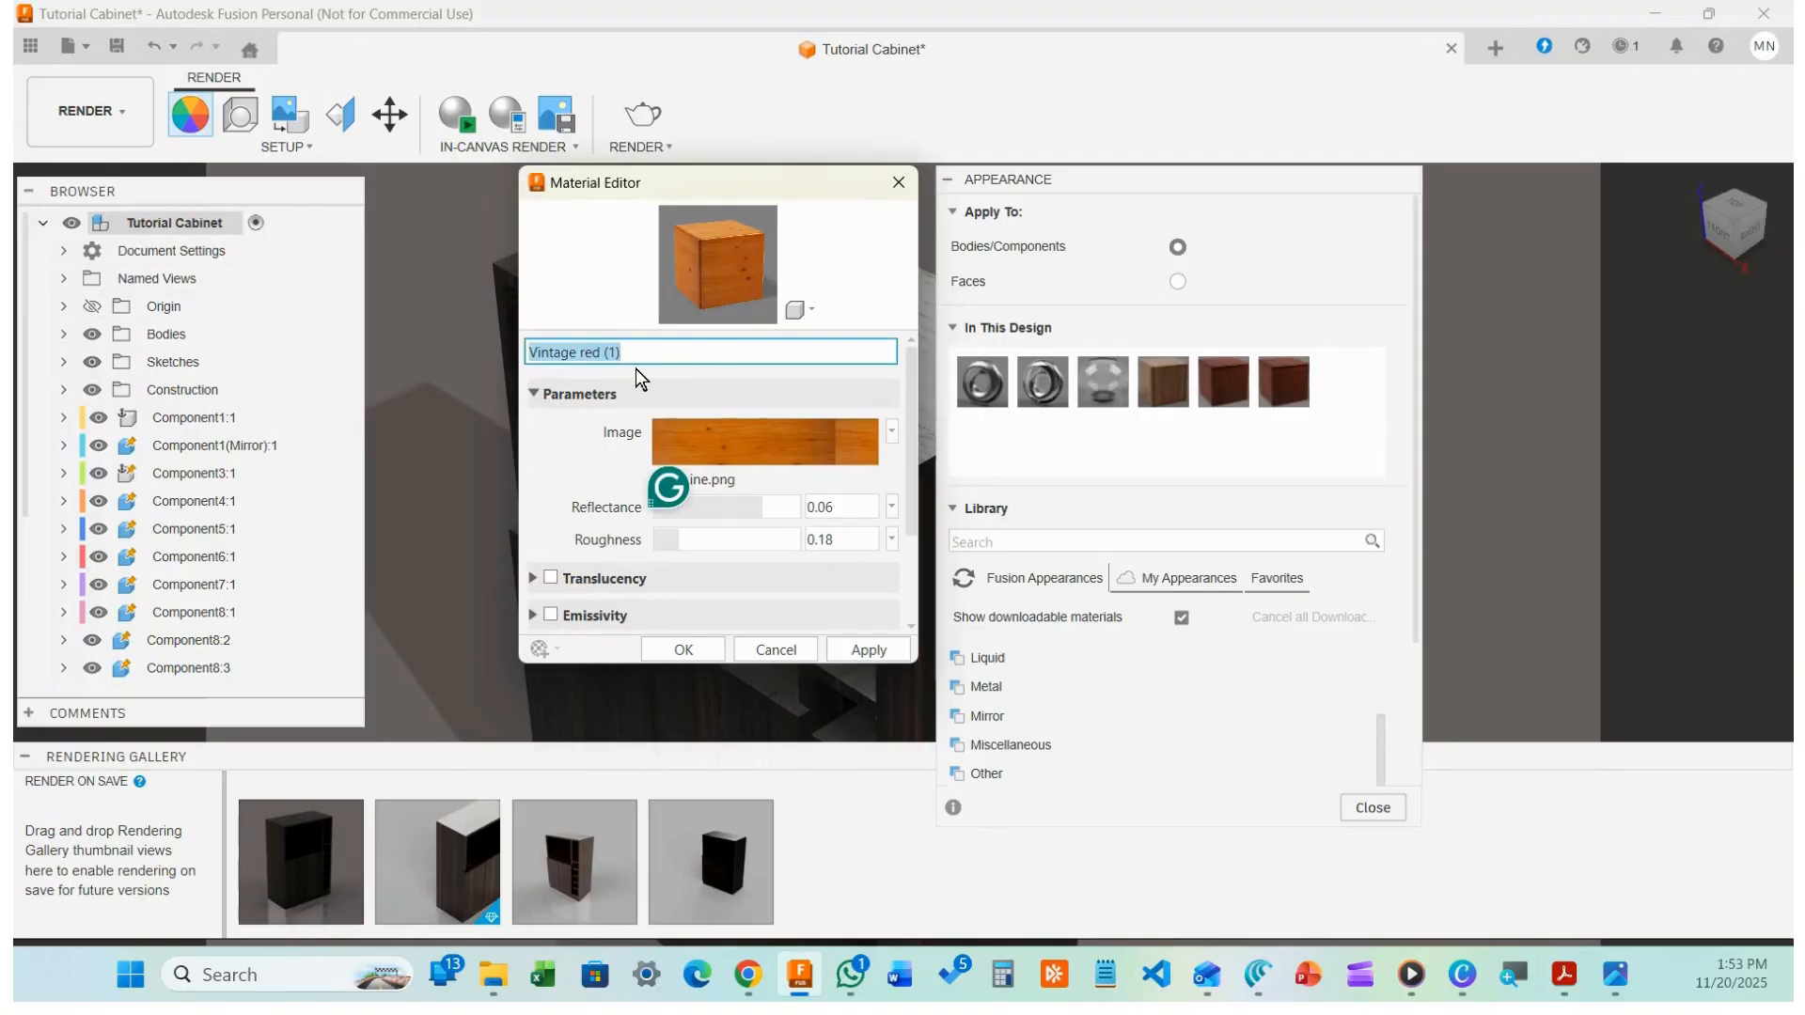
{"action": "type", "text": "dark pine"}
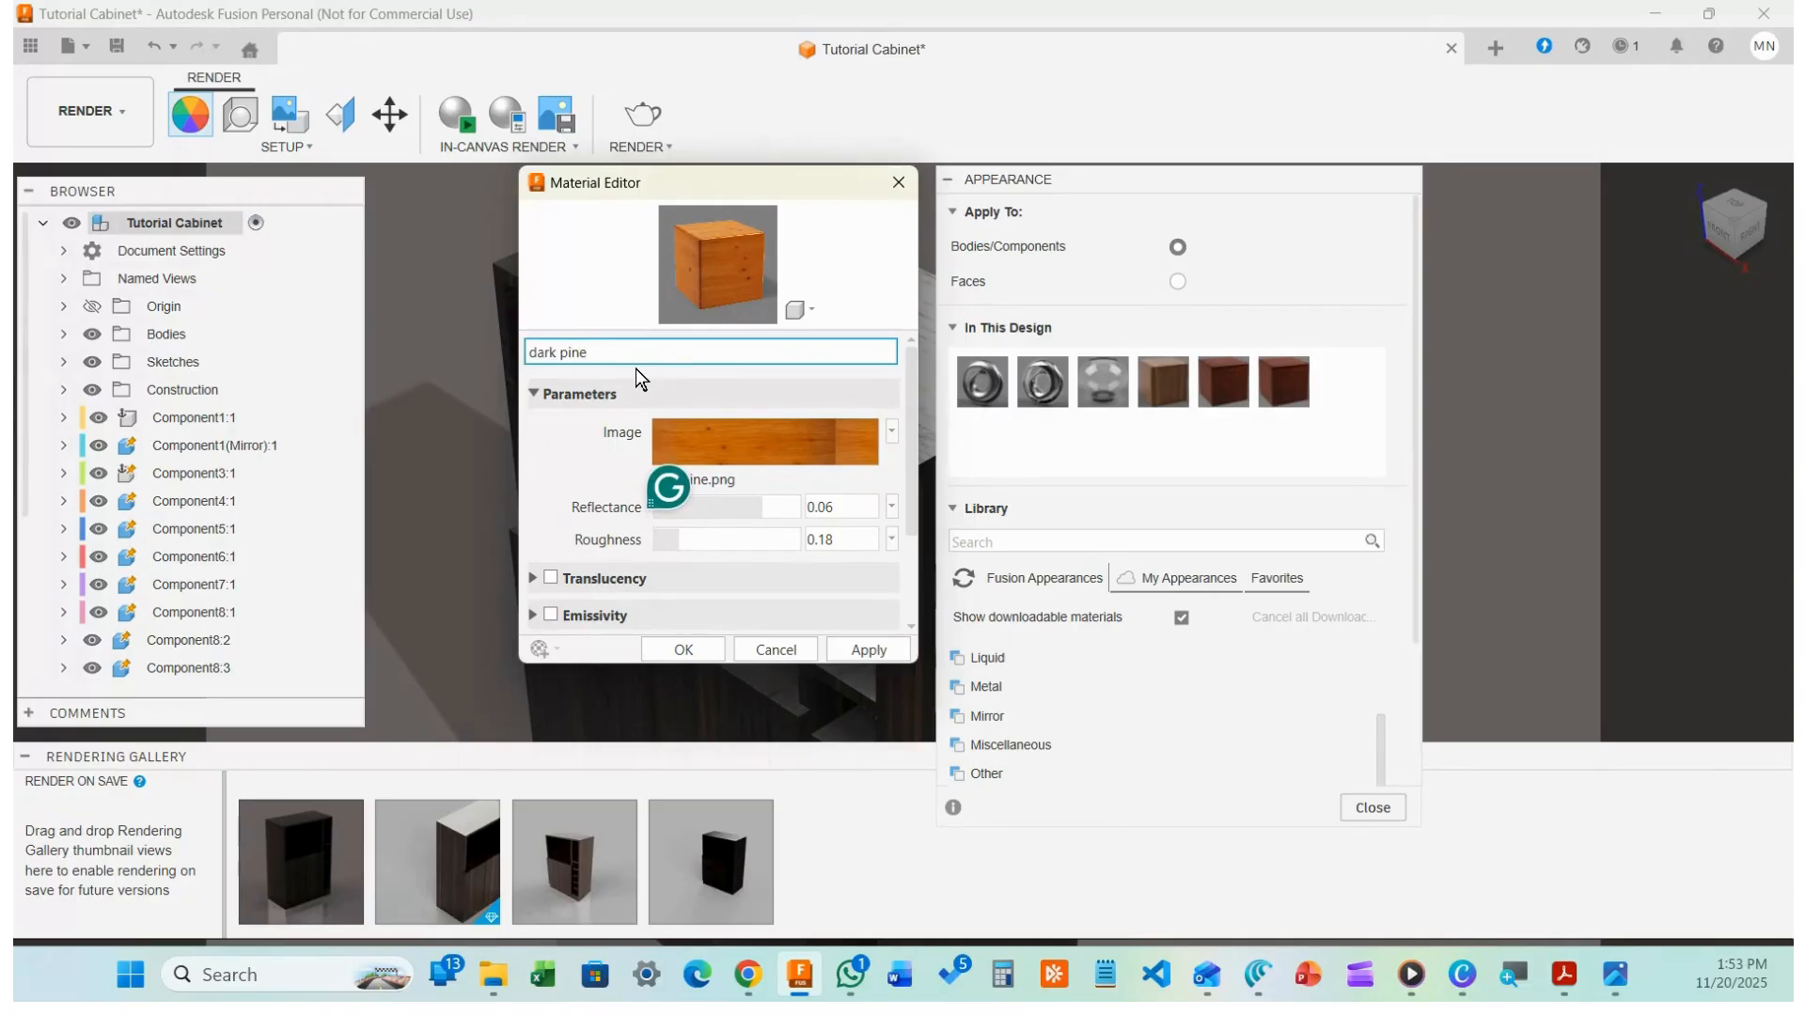
{"action": "left_click", "coordinate": [886, 652]}
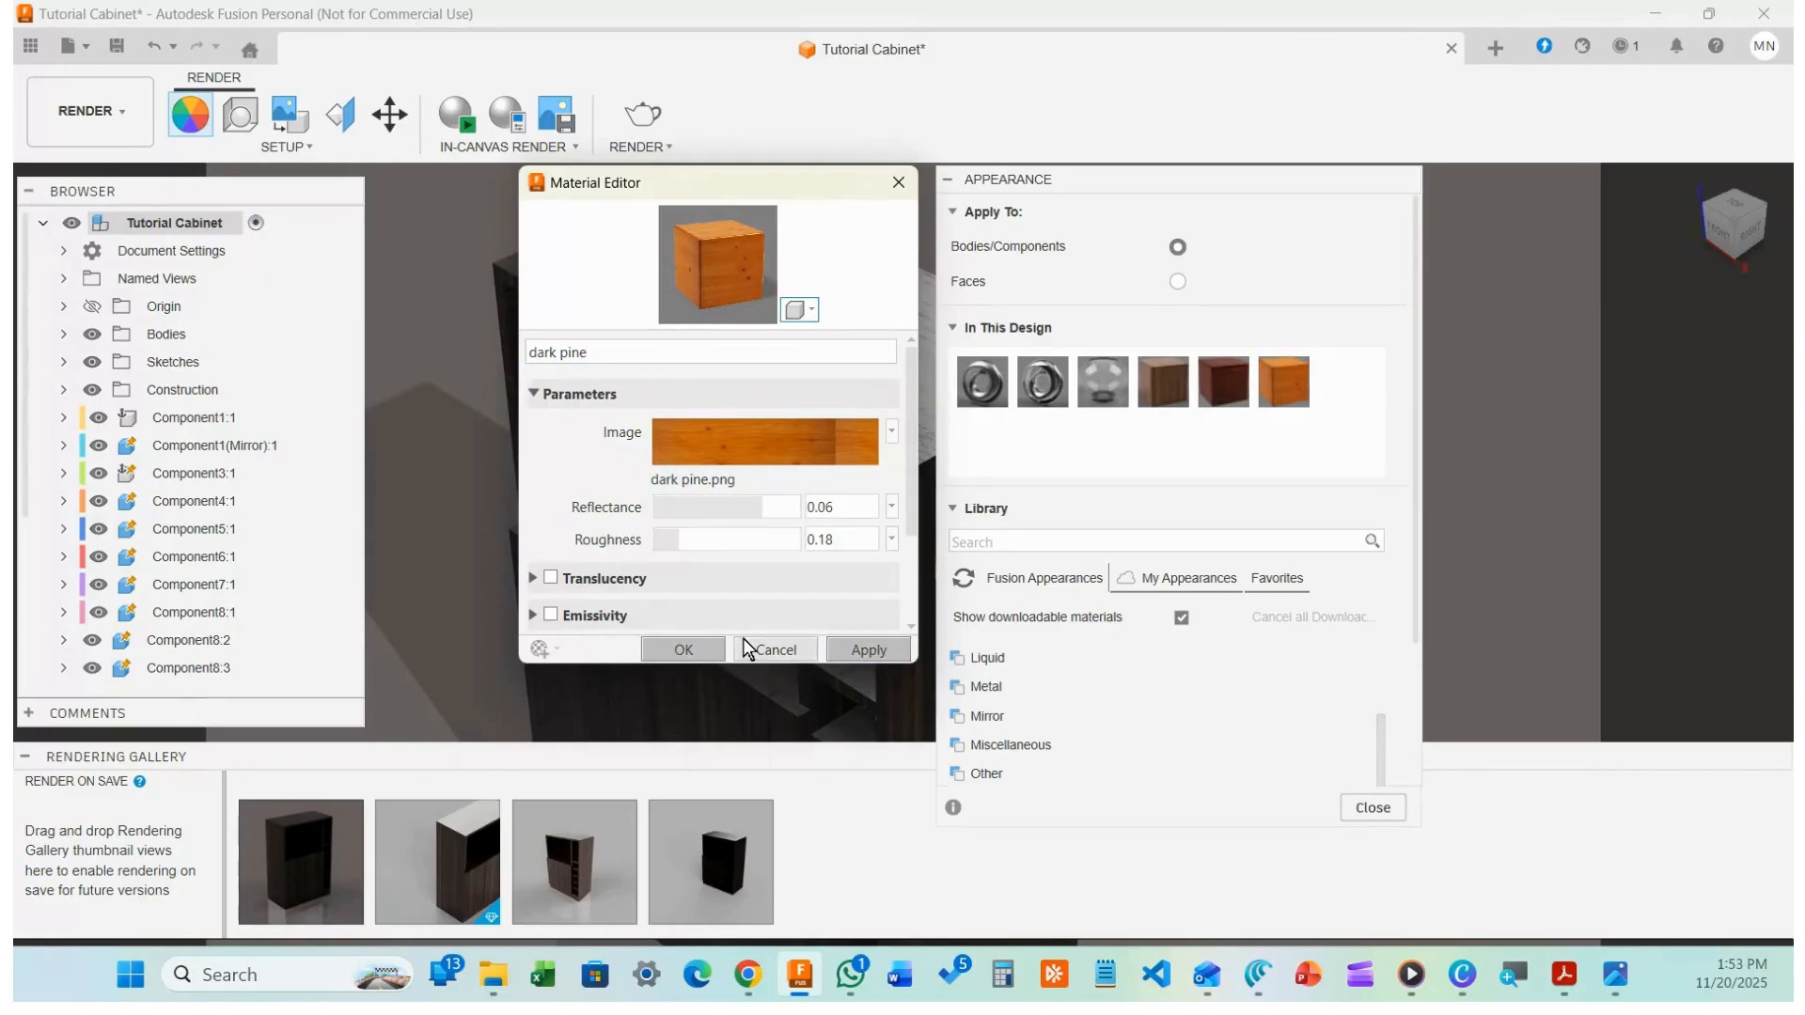
{"action": "left_click", "coordinate": [775, 648]}
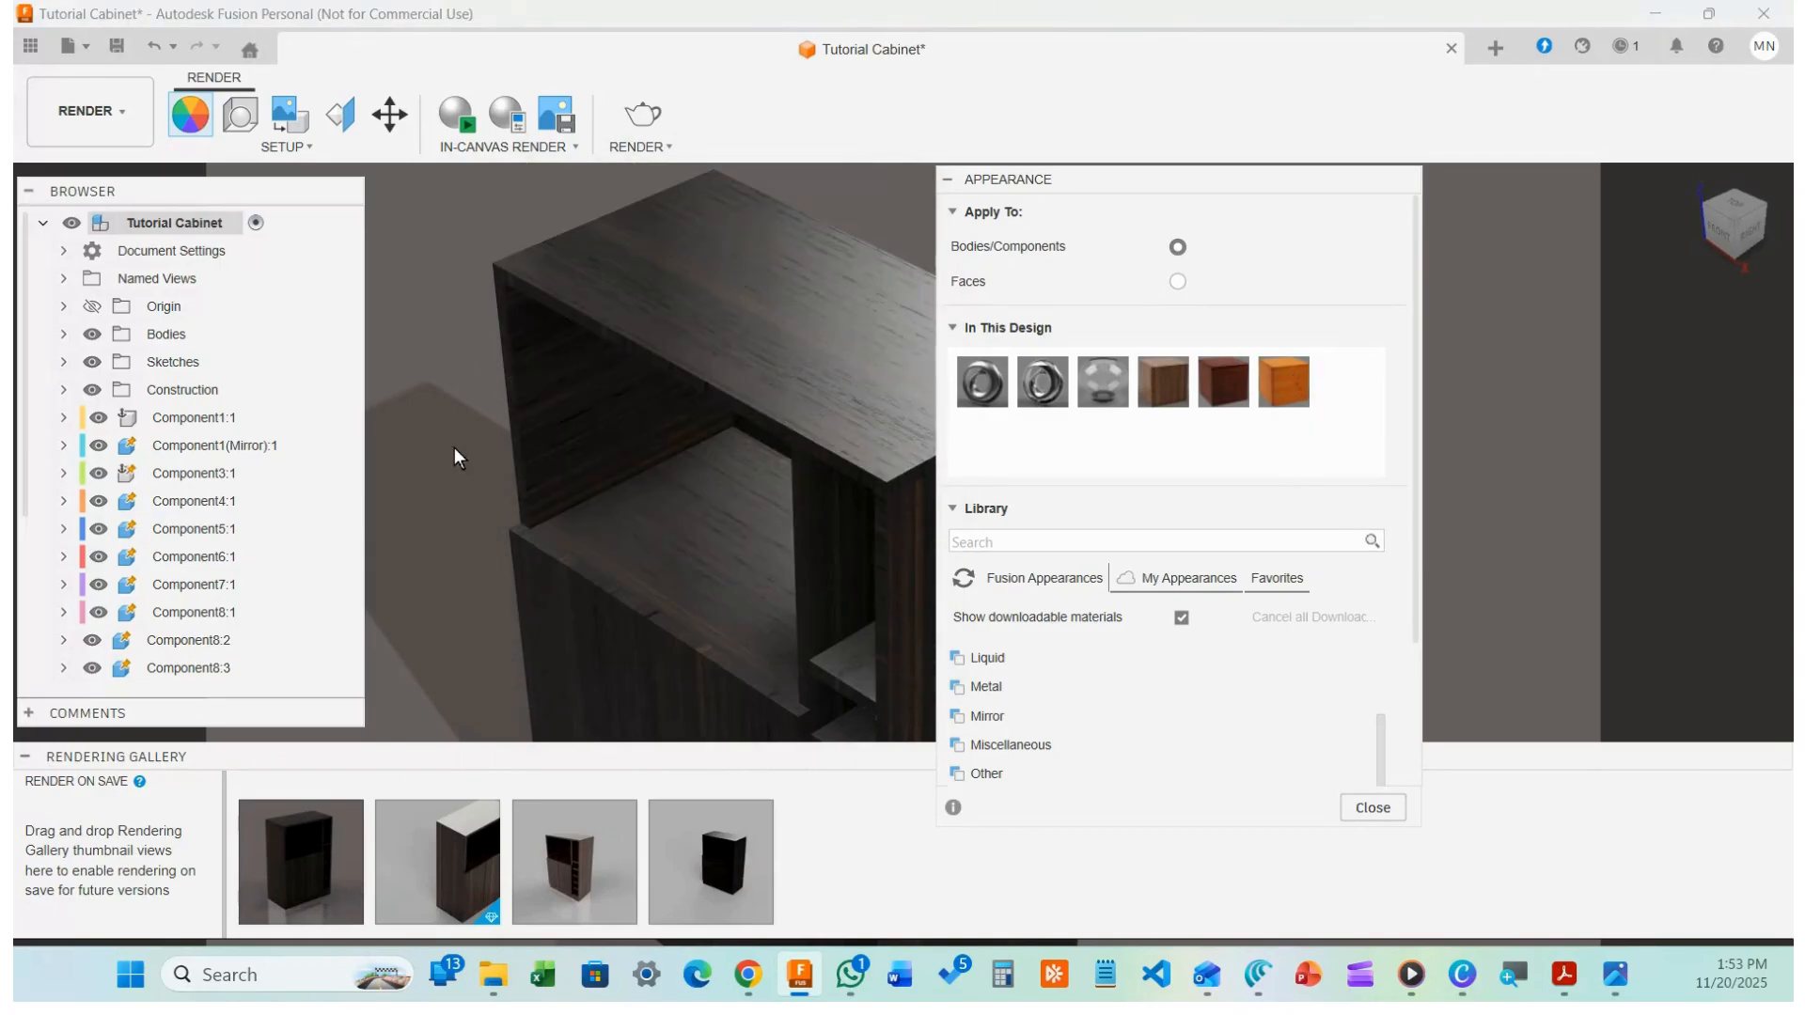
Select all cabinet components and drop the dark pine appearance onto the cabinet
{"action": "scroll", "coordinate": [436, 467], "scroll_direction": "down", "scroll_amount": 4}
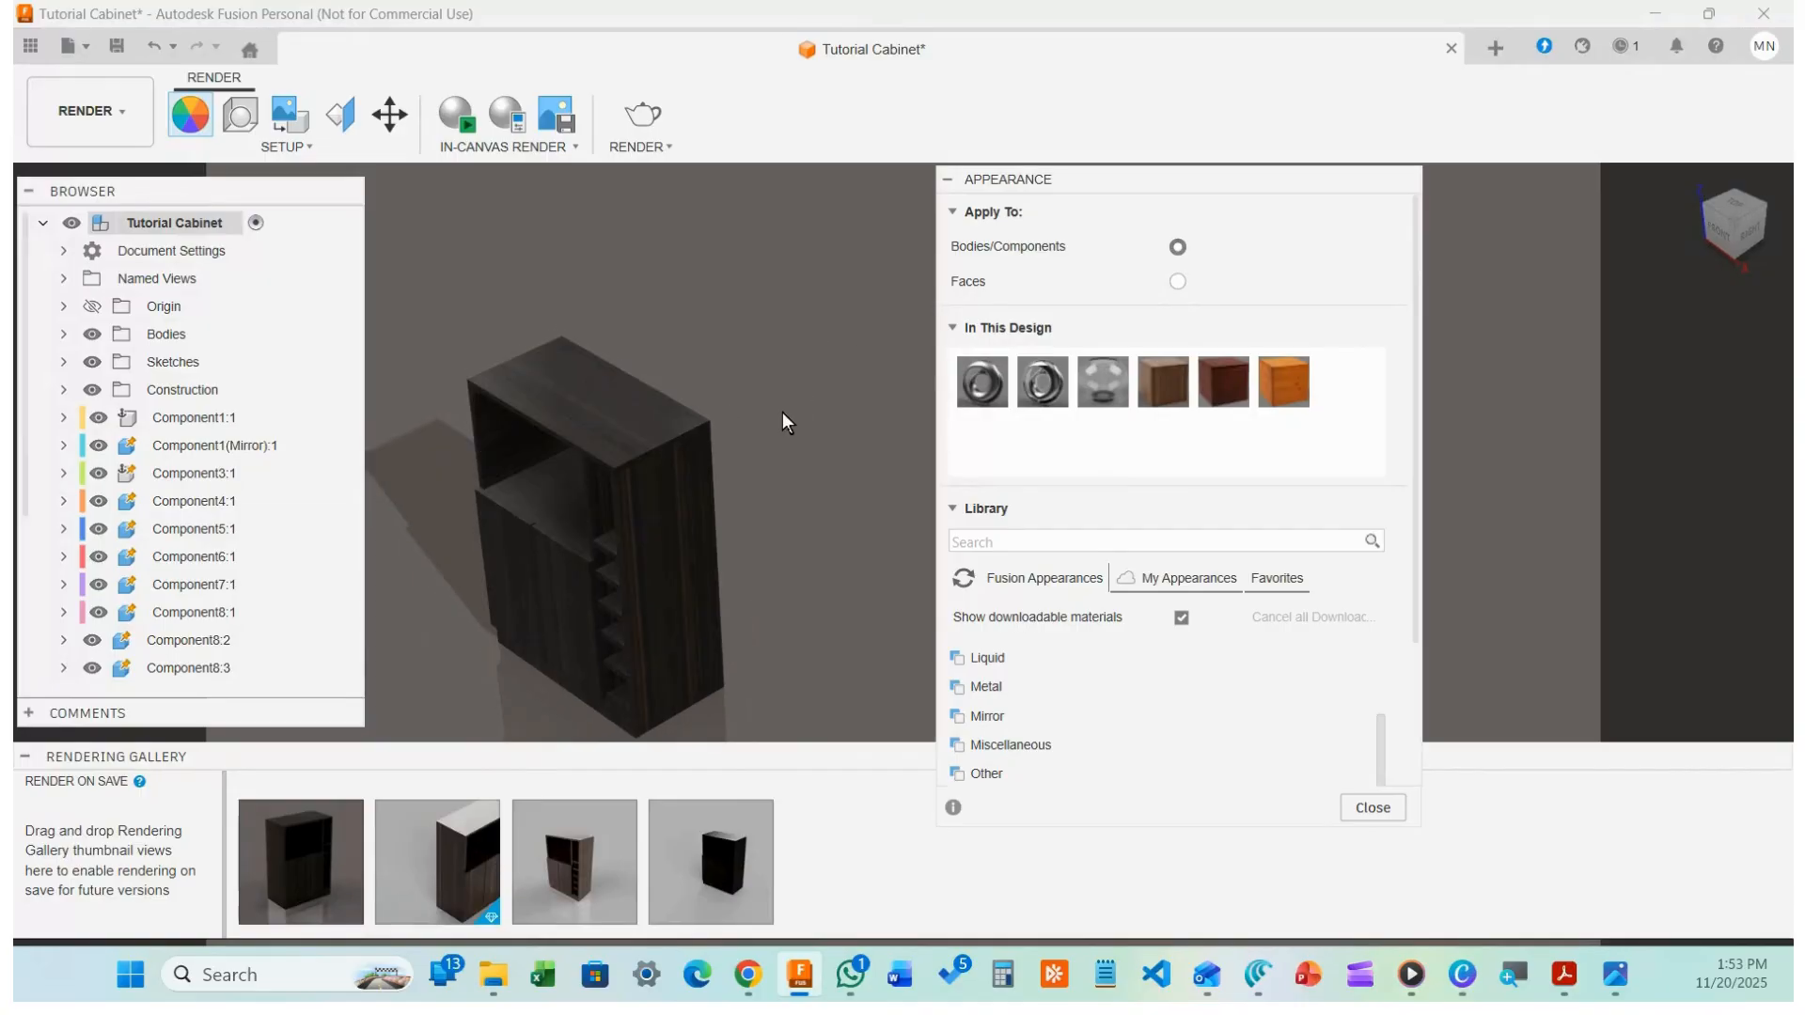
{"action": "scroll", "coordinate": [782, 412], "scroll_direction": "down", "scroll_amount": 2}
{"action": "left_click_drag", "start_coordinate": [815, 310], "coordinate": [528, 645]}
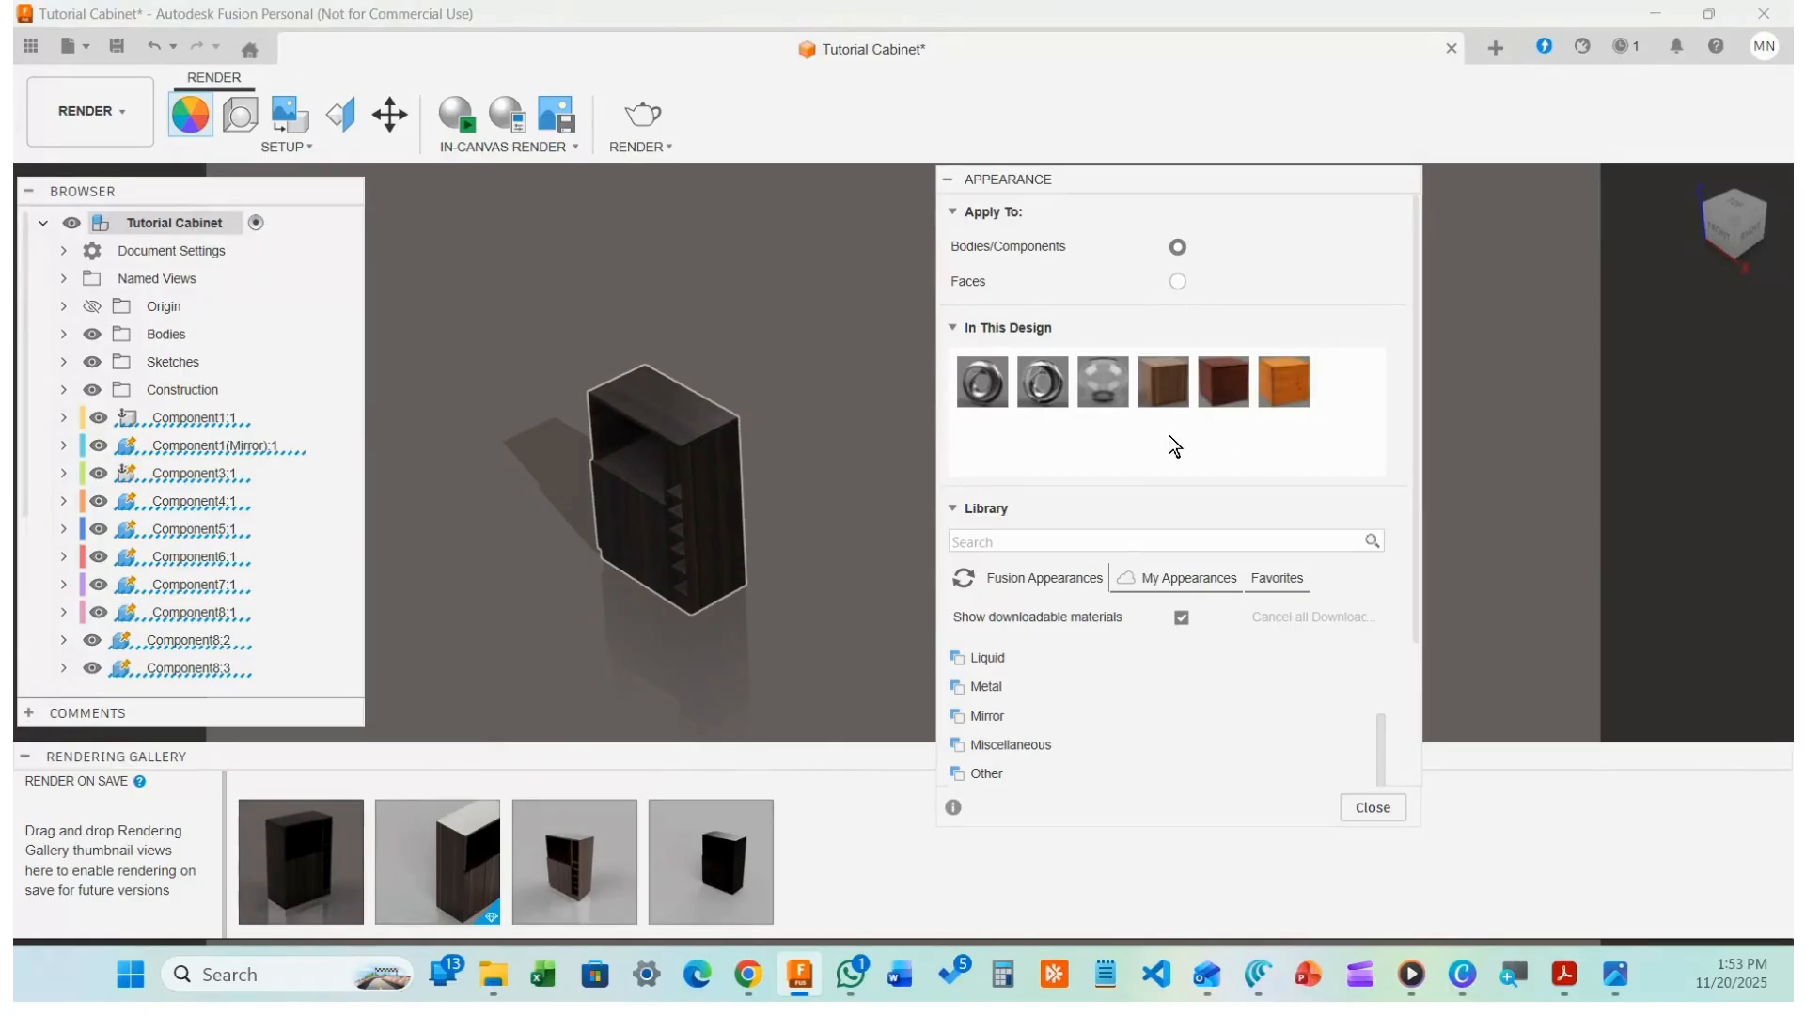
{"action": "left_click_drag", "start_coordinate": [1293, 380], "coordinate": [675, 495]}
{"action": "scroll", "coordinate": [714, 643], "scroll_direction": "up", "scroll_amount": 5}
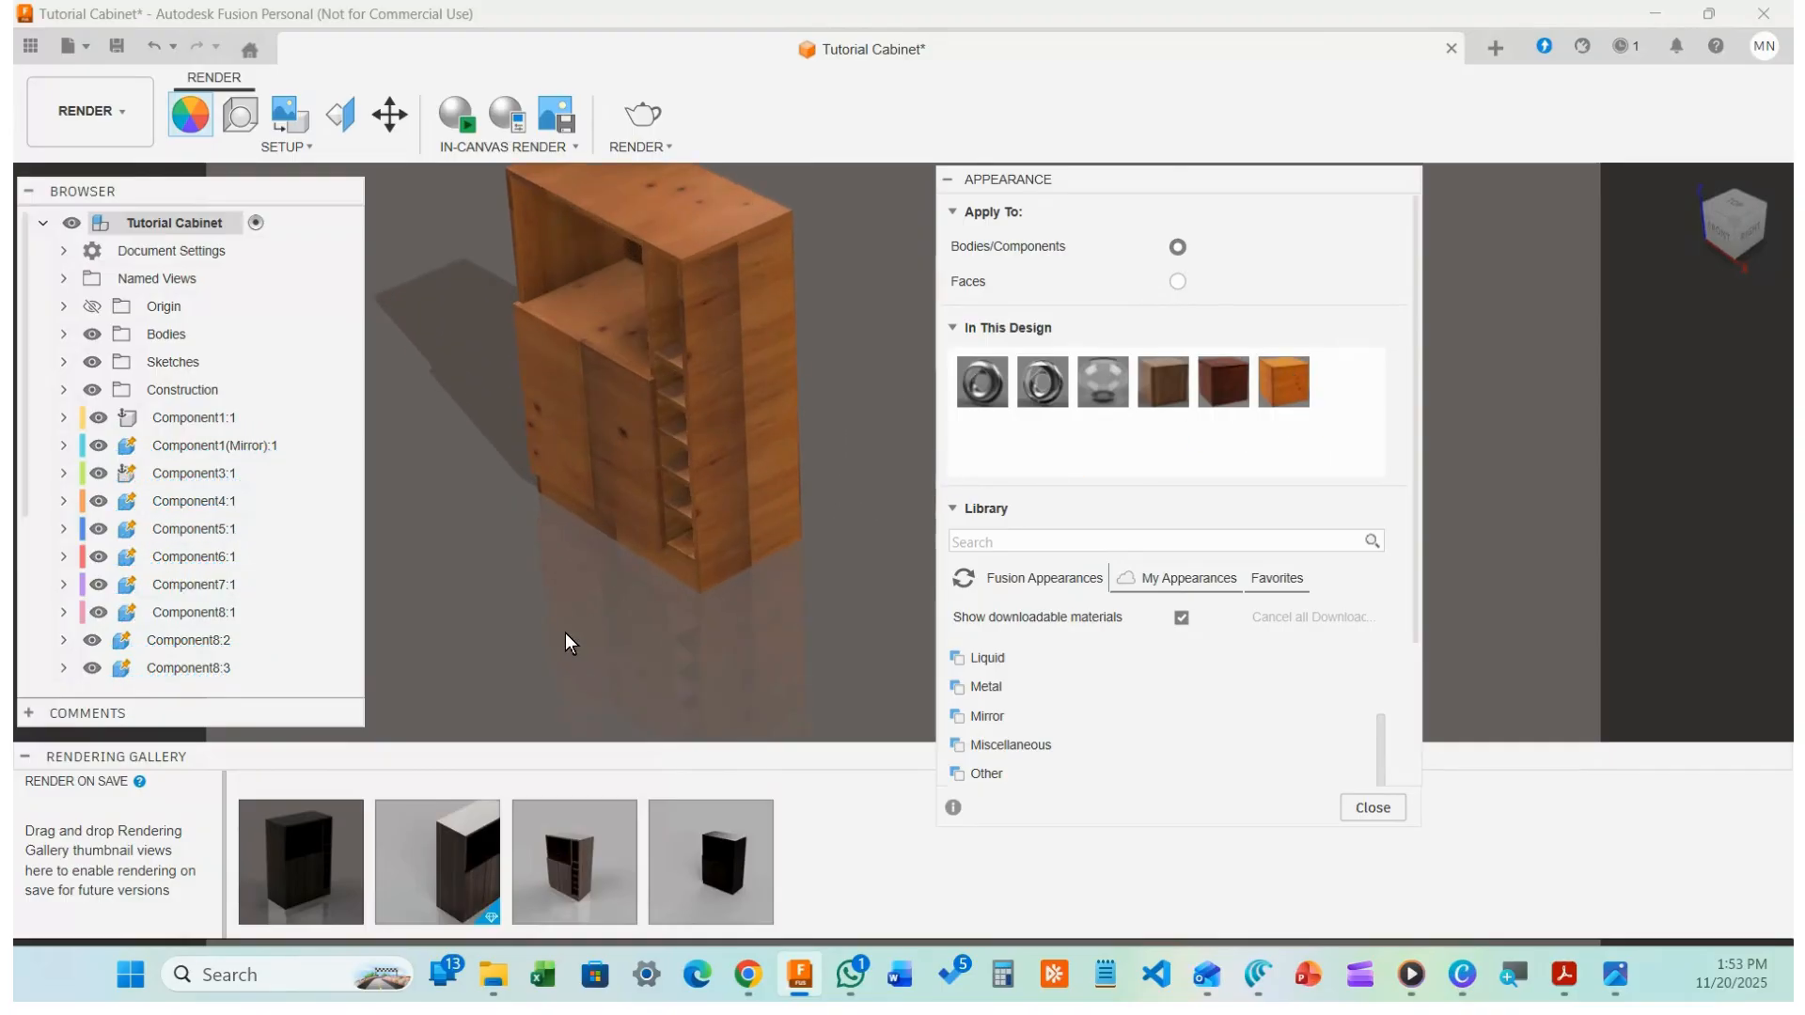
{"action": "scroll", "coordinate": [884, 285], "scroll_direction": "up", "scroll_amount": 3}
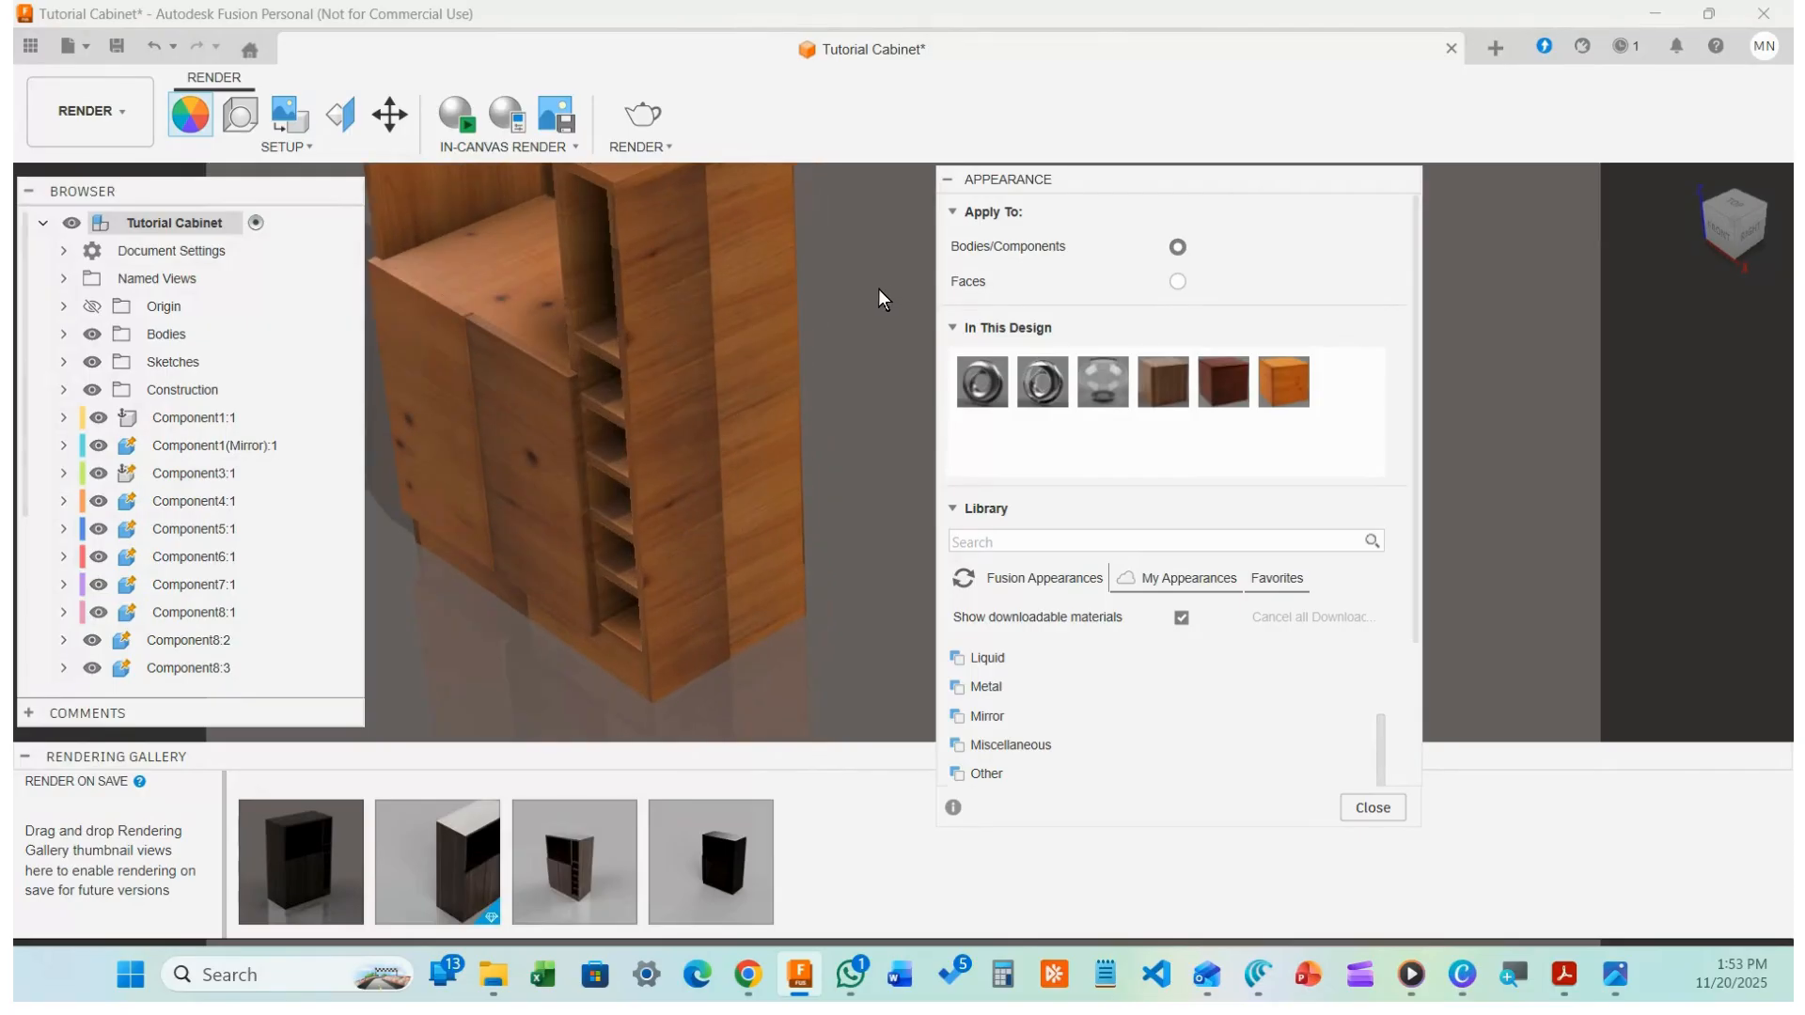
Give the side panel's texture a Box projection, rotated 90° and shifted -300 mm in Y
{"action": "left_click", "coordinate": [339, 114]}
{"action": "left_click", "coordinate": [747, 413]}
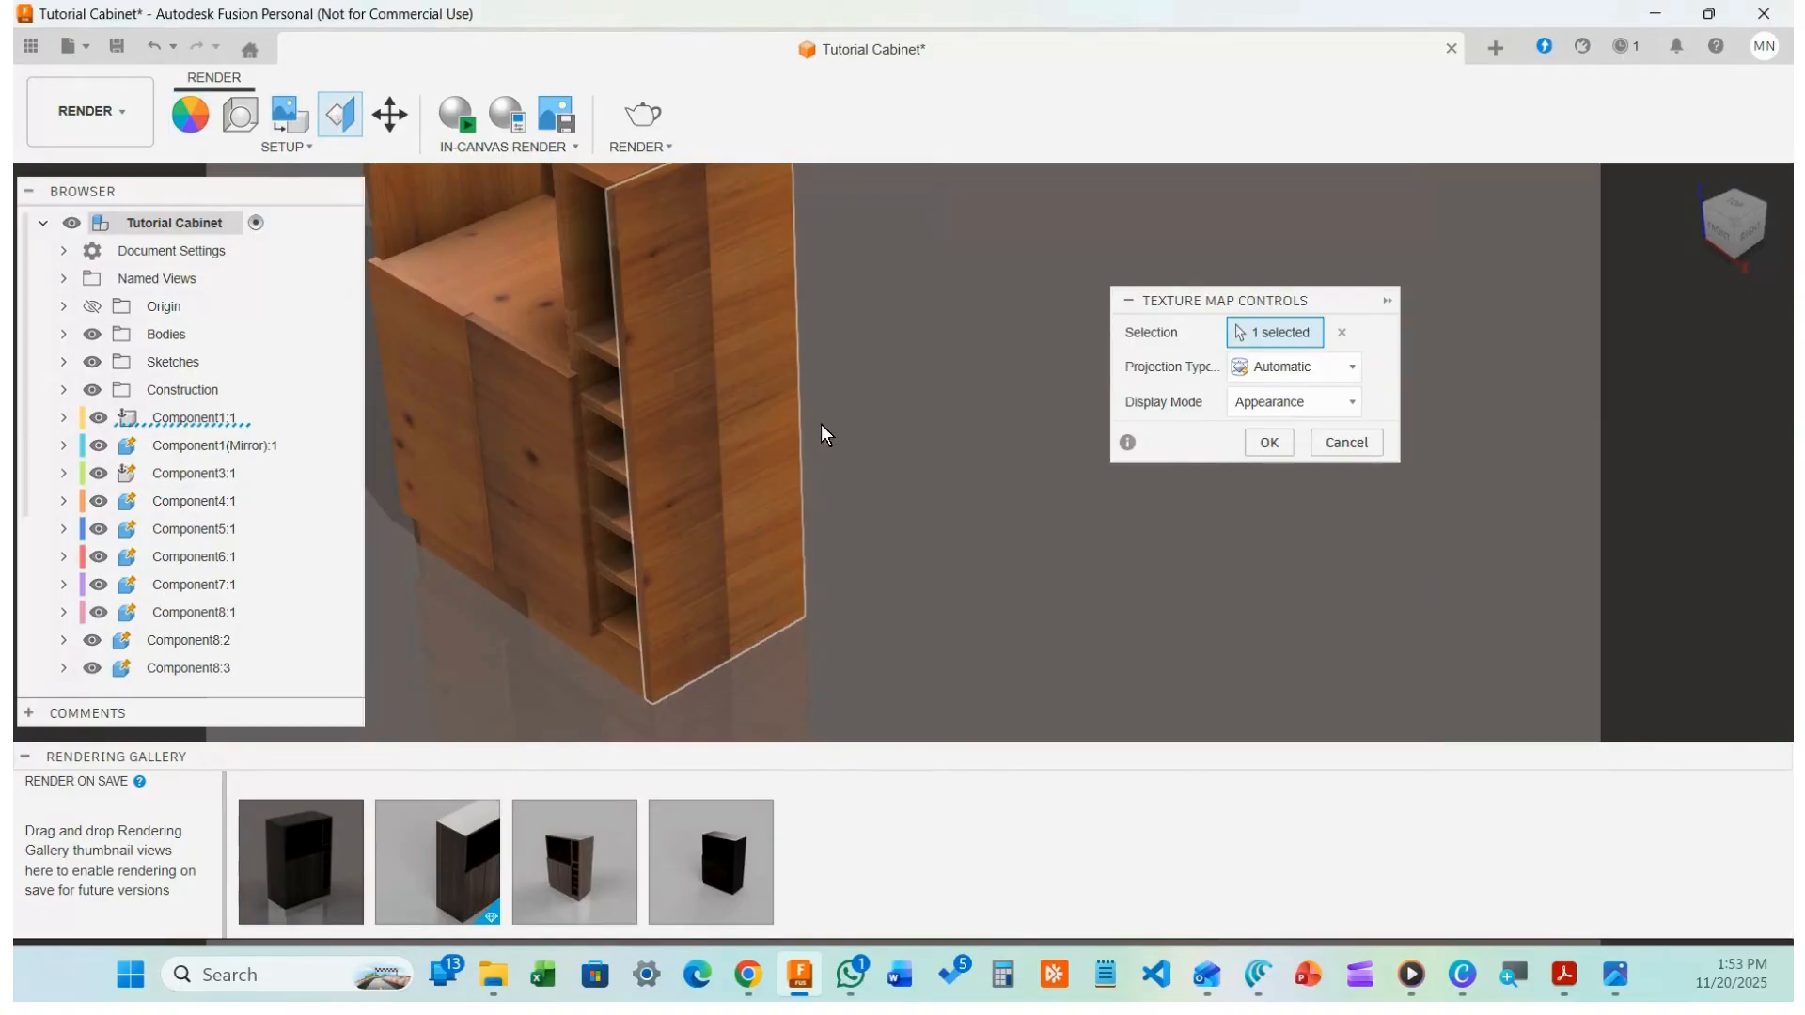
{"action": "left_click", "coordinate": [1300, 367]}
{"action": "left_click", "coordinate": [1290, 455]}
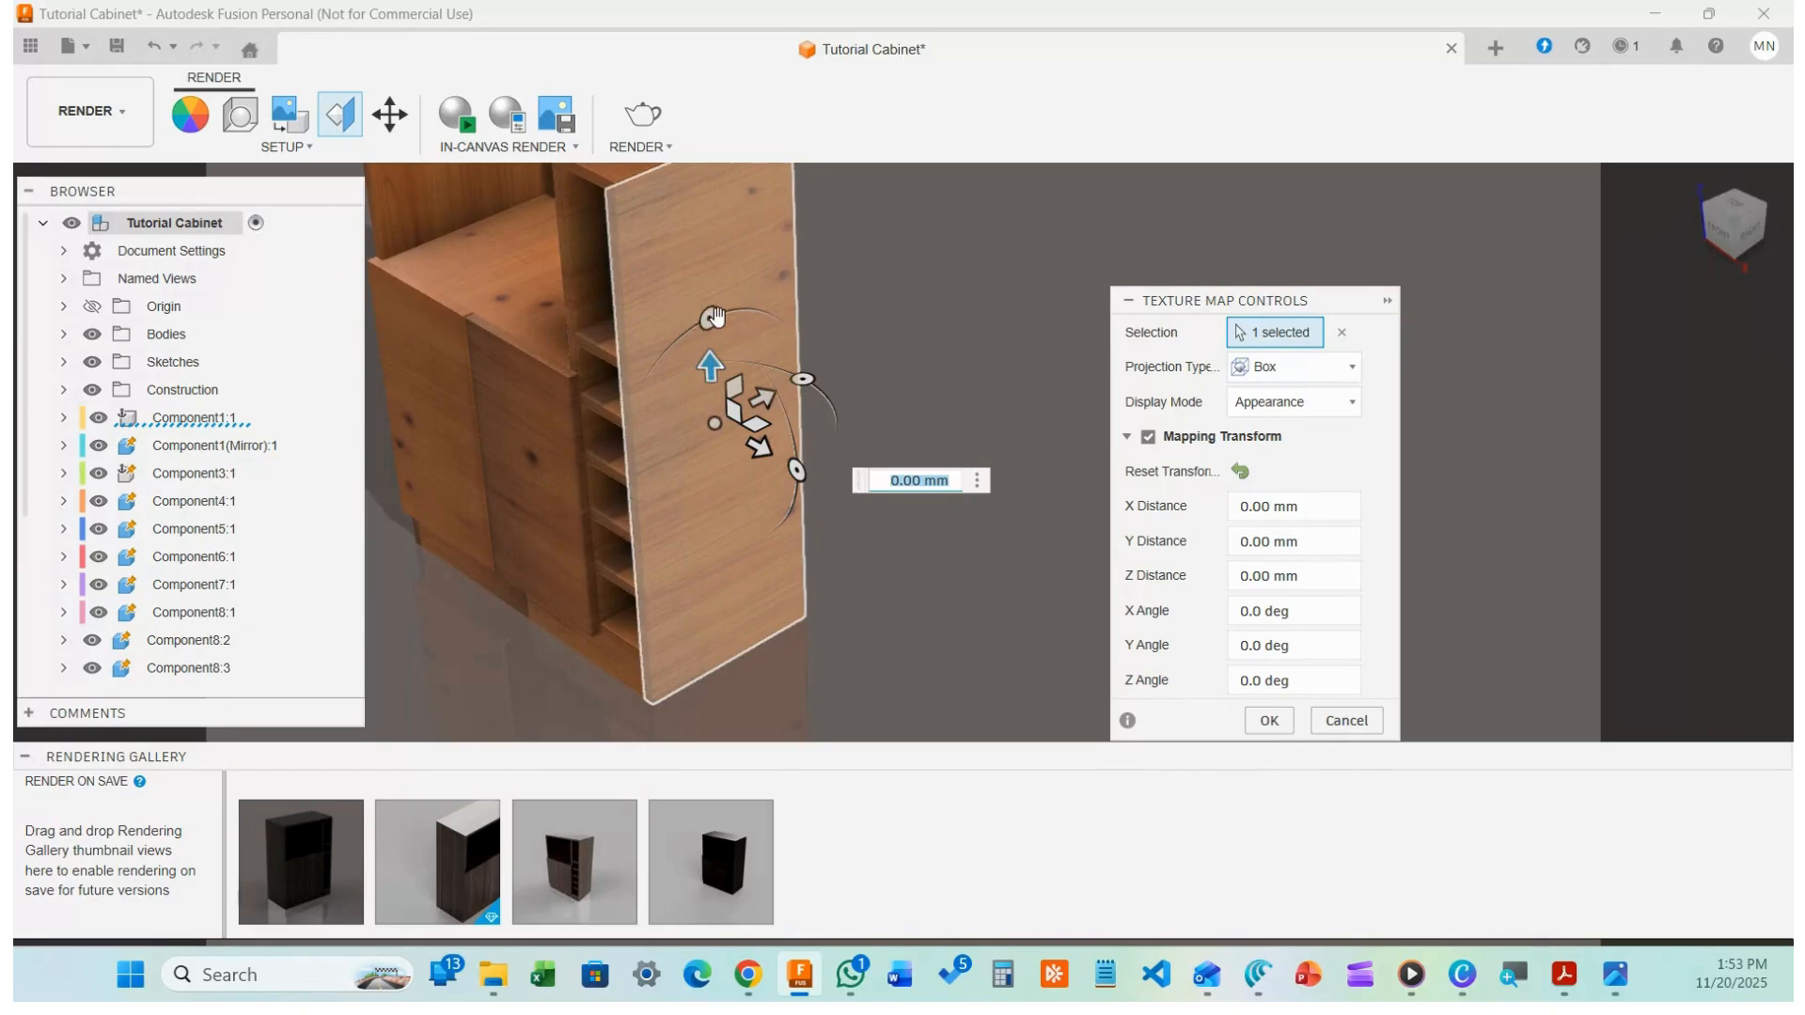
{"action": "left_click_drag", "start_coordinate": [715, 317], "coordinate": [651, 449]}
{"action": "left_click_drag", "start_coordinate": [715, 382], "coordinate": [724, 512]}
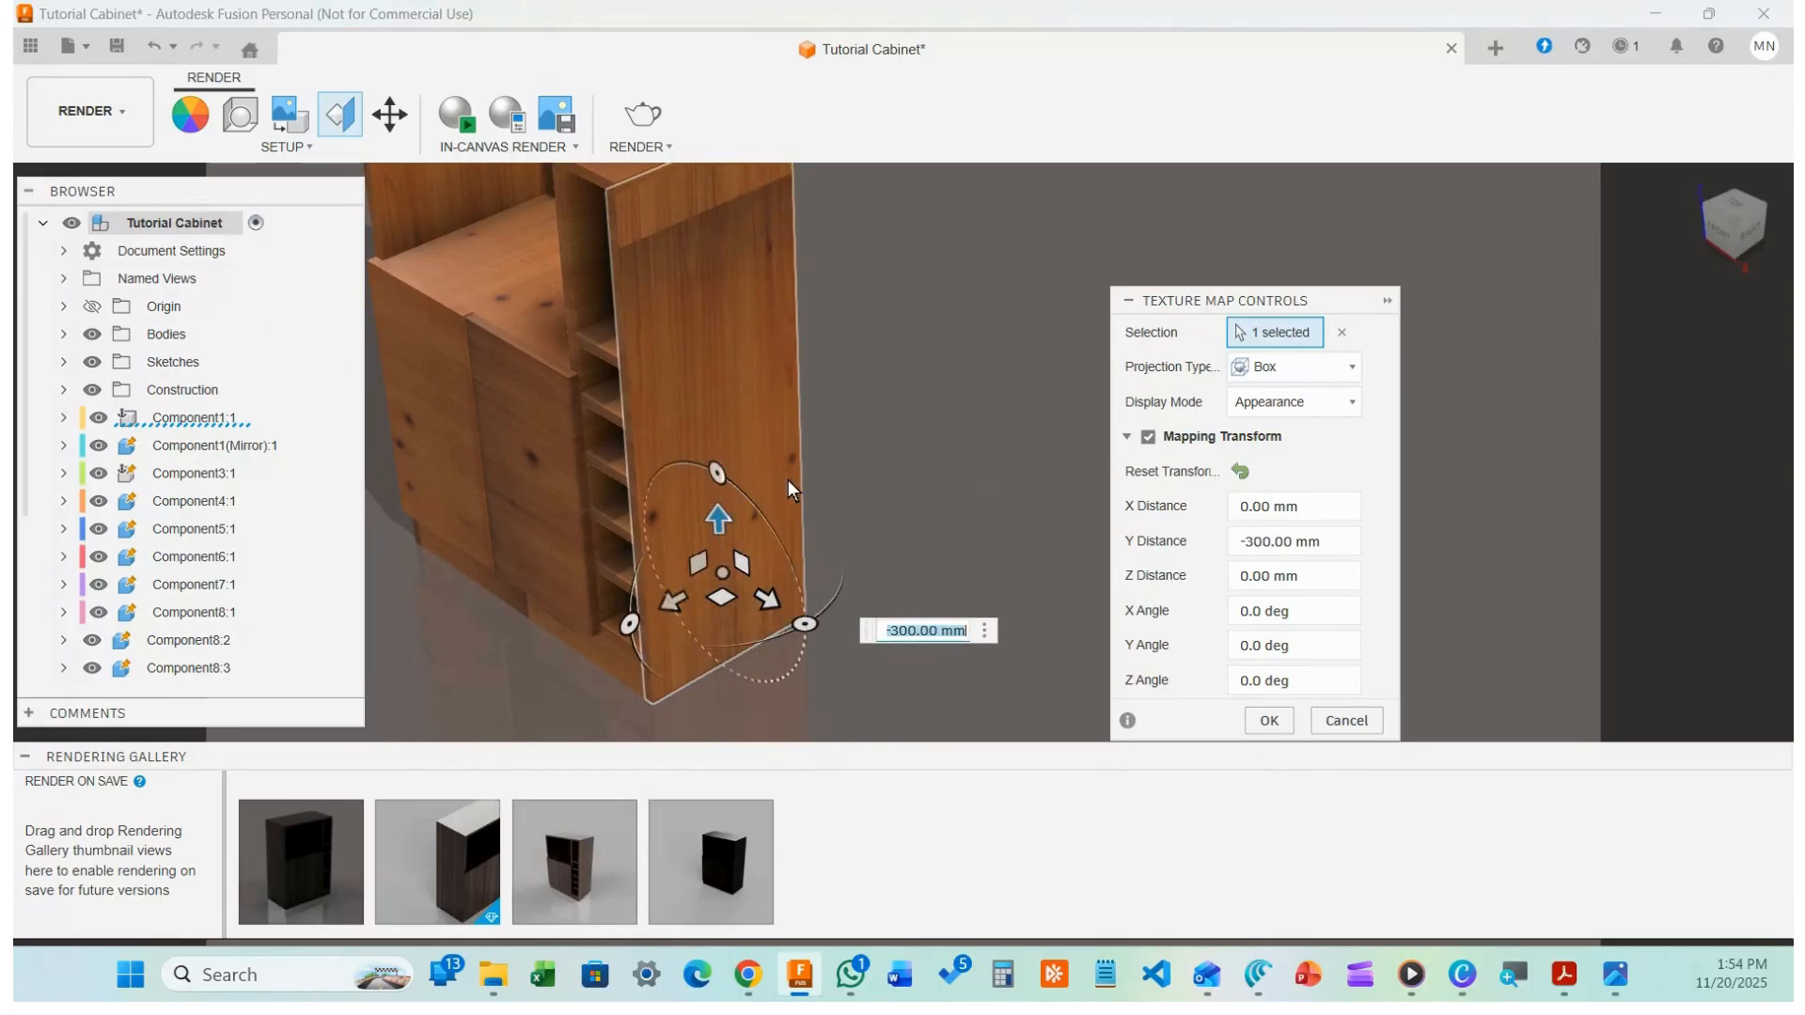
{"action": "left_click", "coordinate": [936, 374]}
{"action": "scroll", "coordinate": [743, 291], "scroll_direction": "up", "scroll_amount": 10}
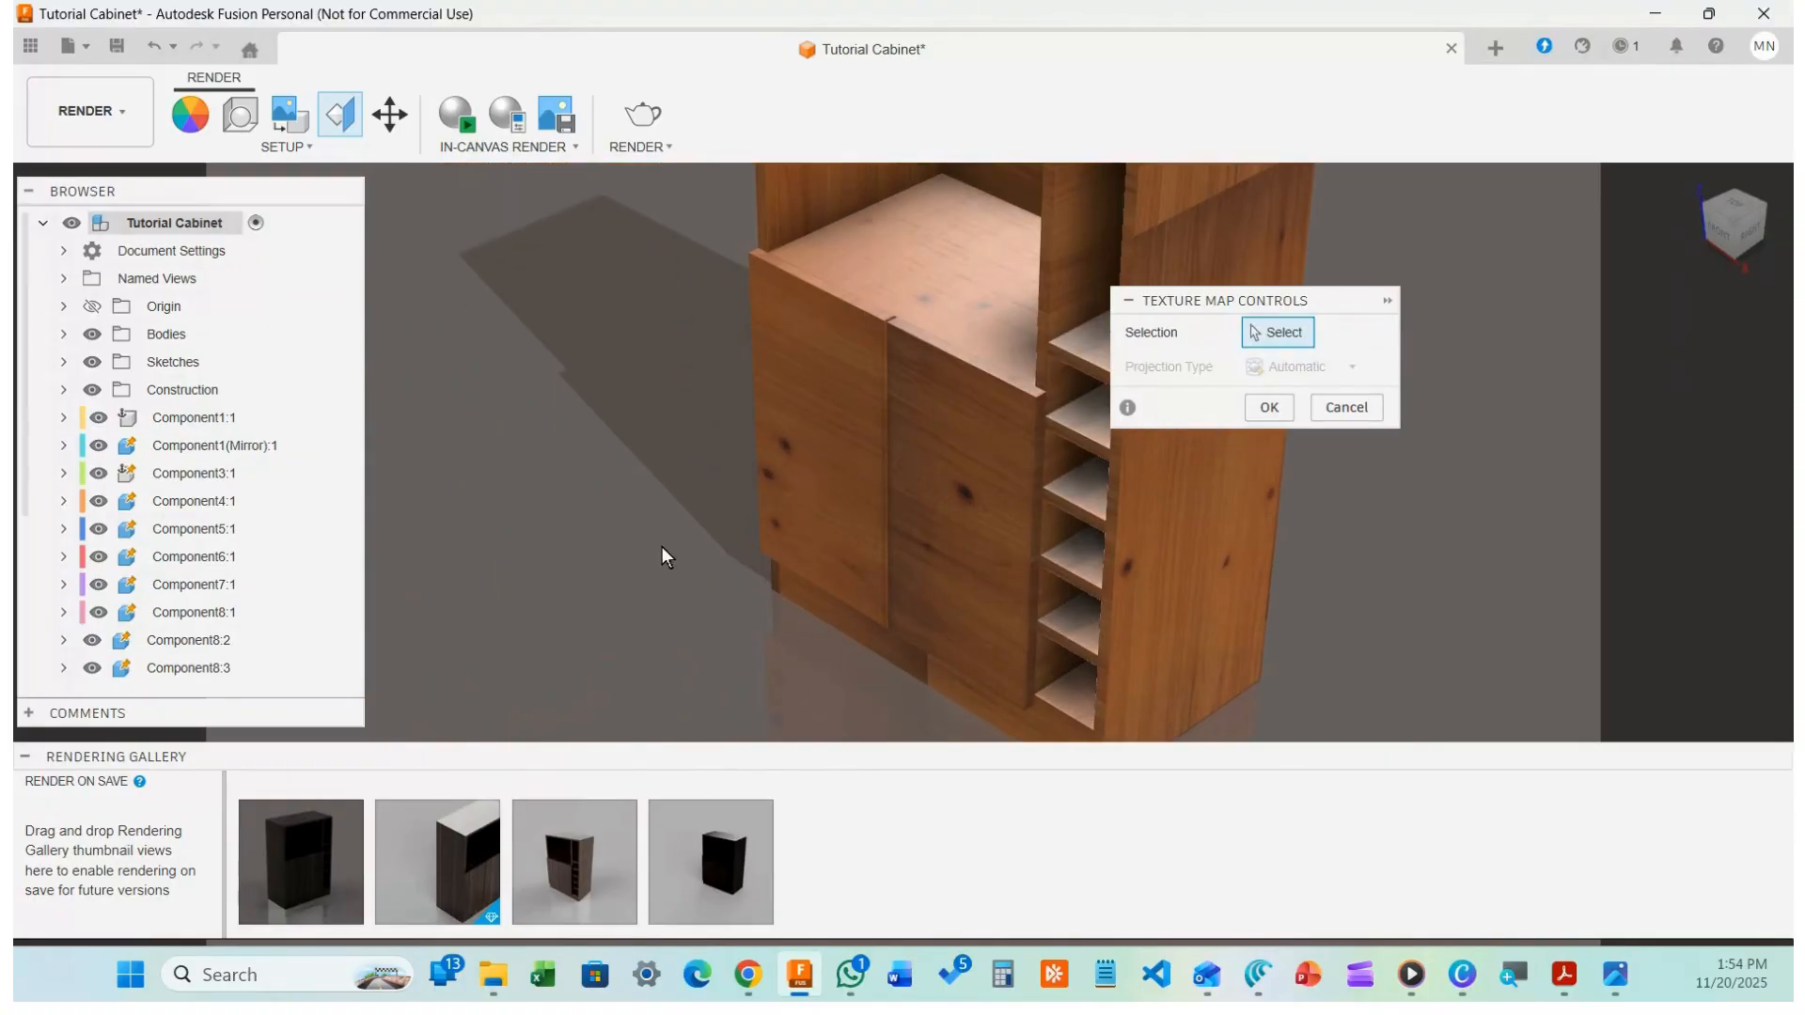
Inspect the cabinet from the front, then confirm the texture mapping with OK
{"action": "scroll", "coordinate": [629, 553], "scroll_direction": "down", "scroll_amount": 5}
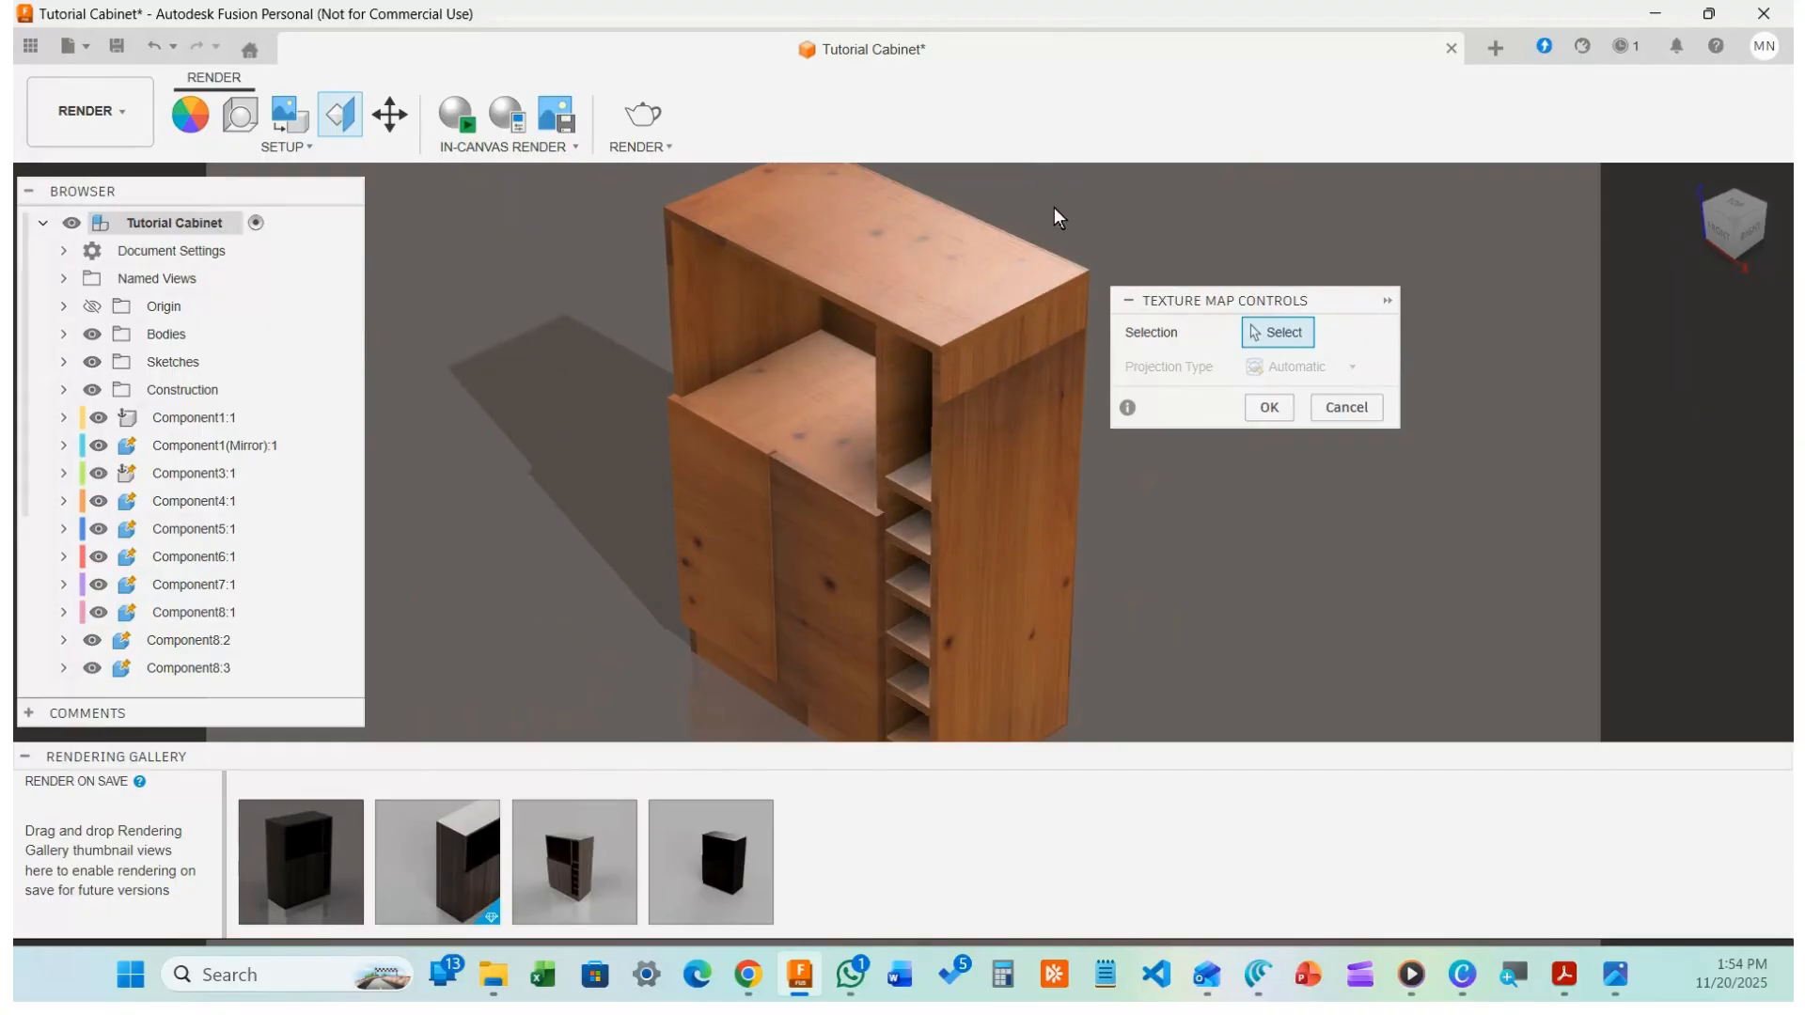
{"action": "scroll", "coordinate": [987, 476], "scroll_direction": "down", "scroll_amount": 4}
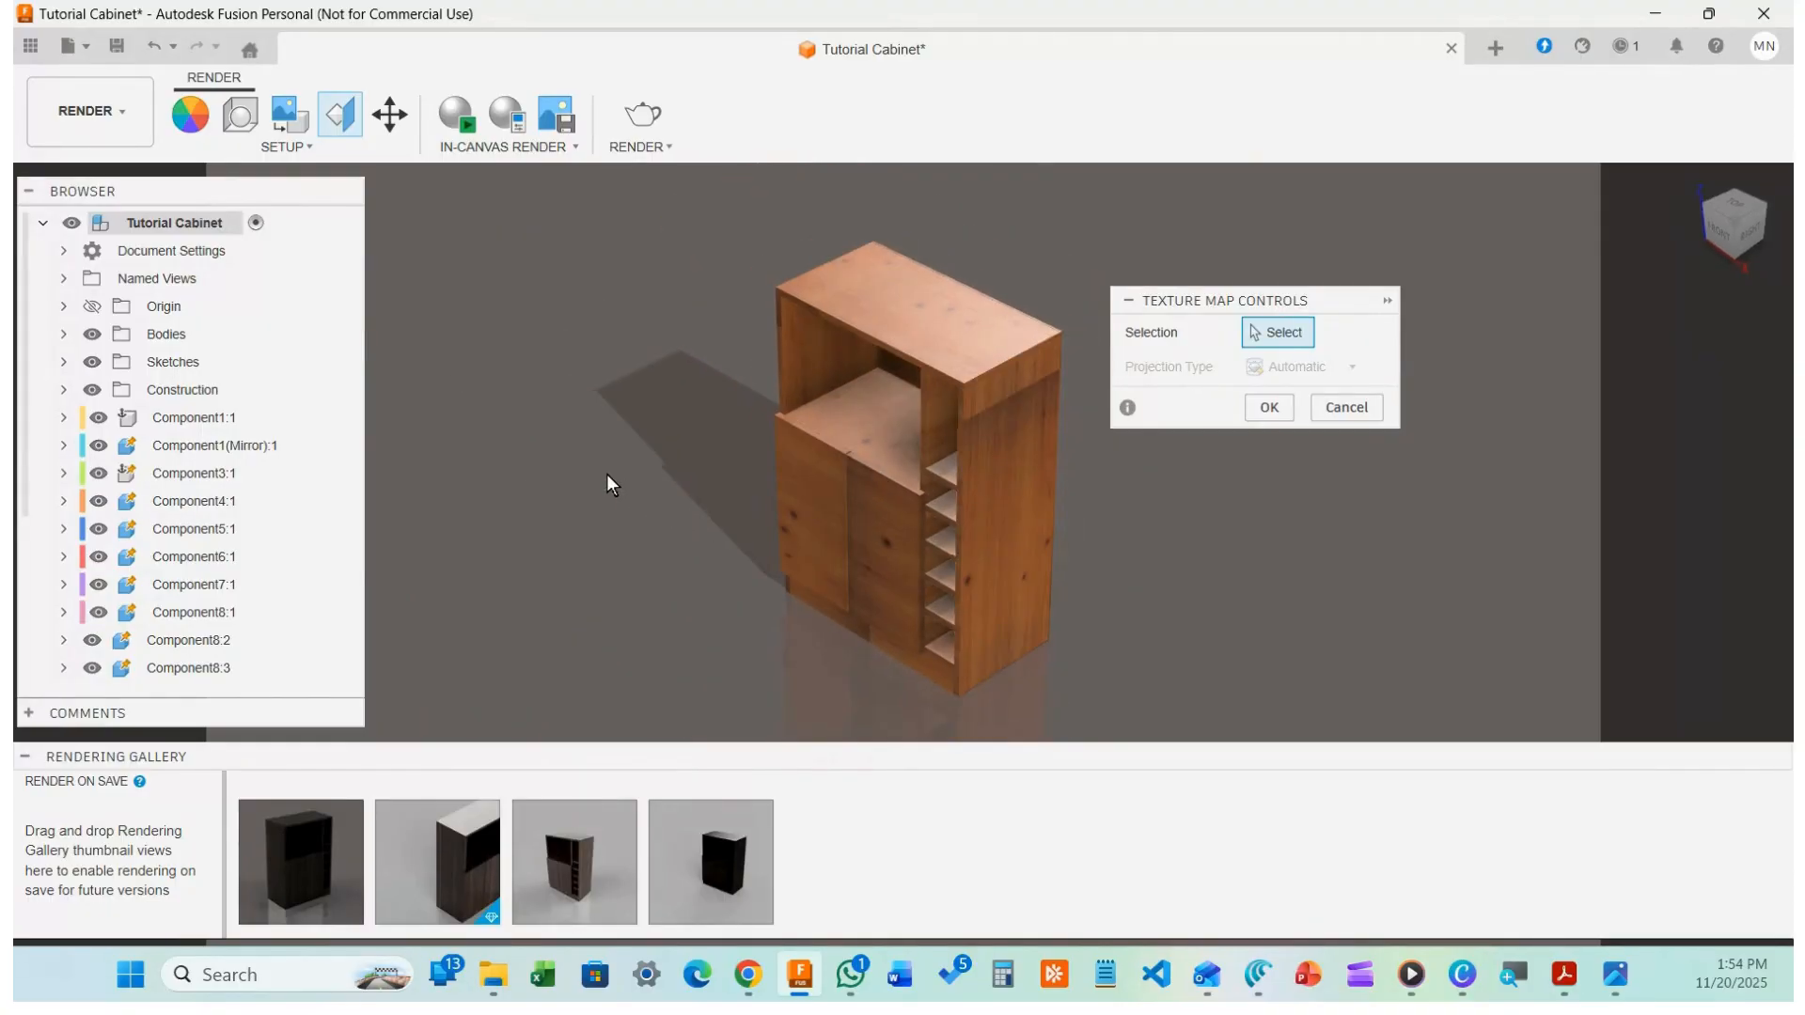
{"action": "mouse_move", "coordinate": [618, 466]}
{"action": "middle_mouse_down", "text": "shift"}
{"action": "mouse_move", "coordinate": [679, 428]}
{"action": "mouse_move", "coordinate": [820, 458]}
{"action": "mouse_move", "coordinate": [596, 433]}
{"action": "mouse_move", "coordinate": [563, 458]}
{"action": "mouse_move", "coordinate": [479, 449]}
{"action": "mouse_move", "coordinate": [592, 431]}
{"action": "mouse_move", "coordinate": [603, 468]}
{"action": "middle_mouse_up", "text": "shift"}
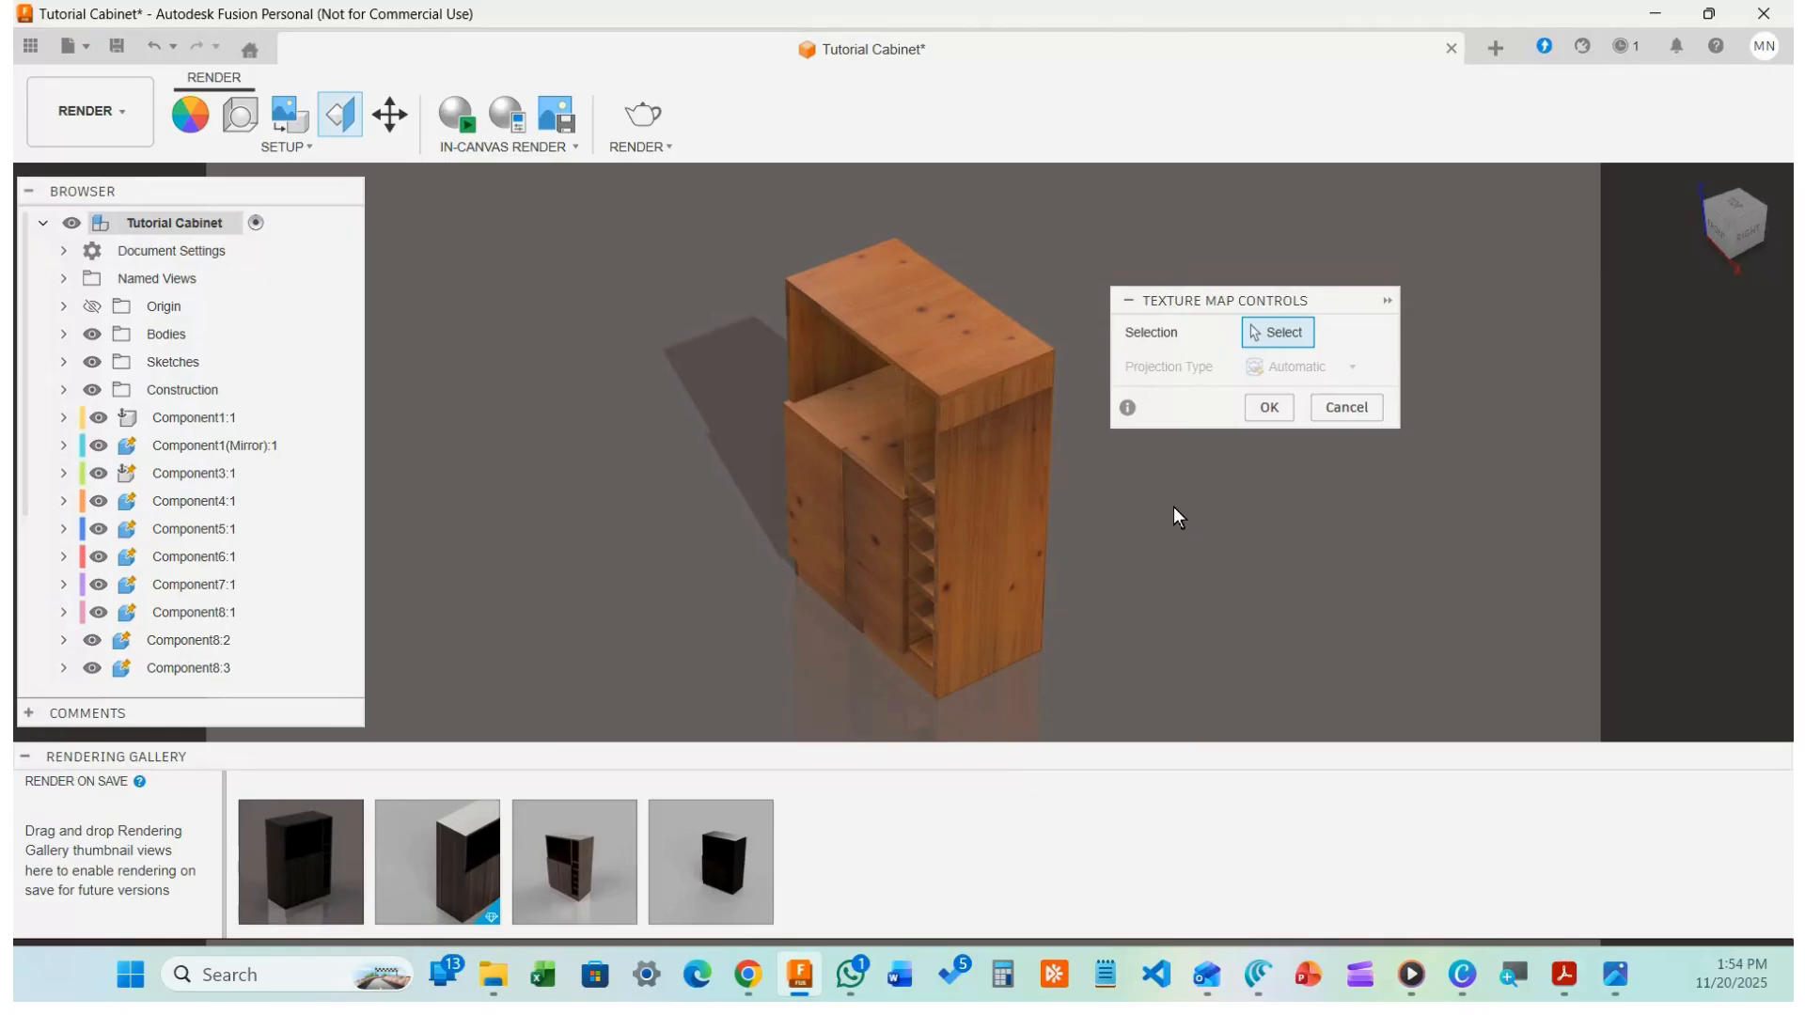
{"action": "scroll", "coordinate": [1124, 440], "scroll_direction": "up", "scroll_amount": 1}
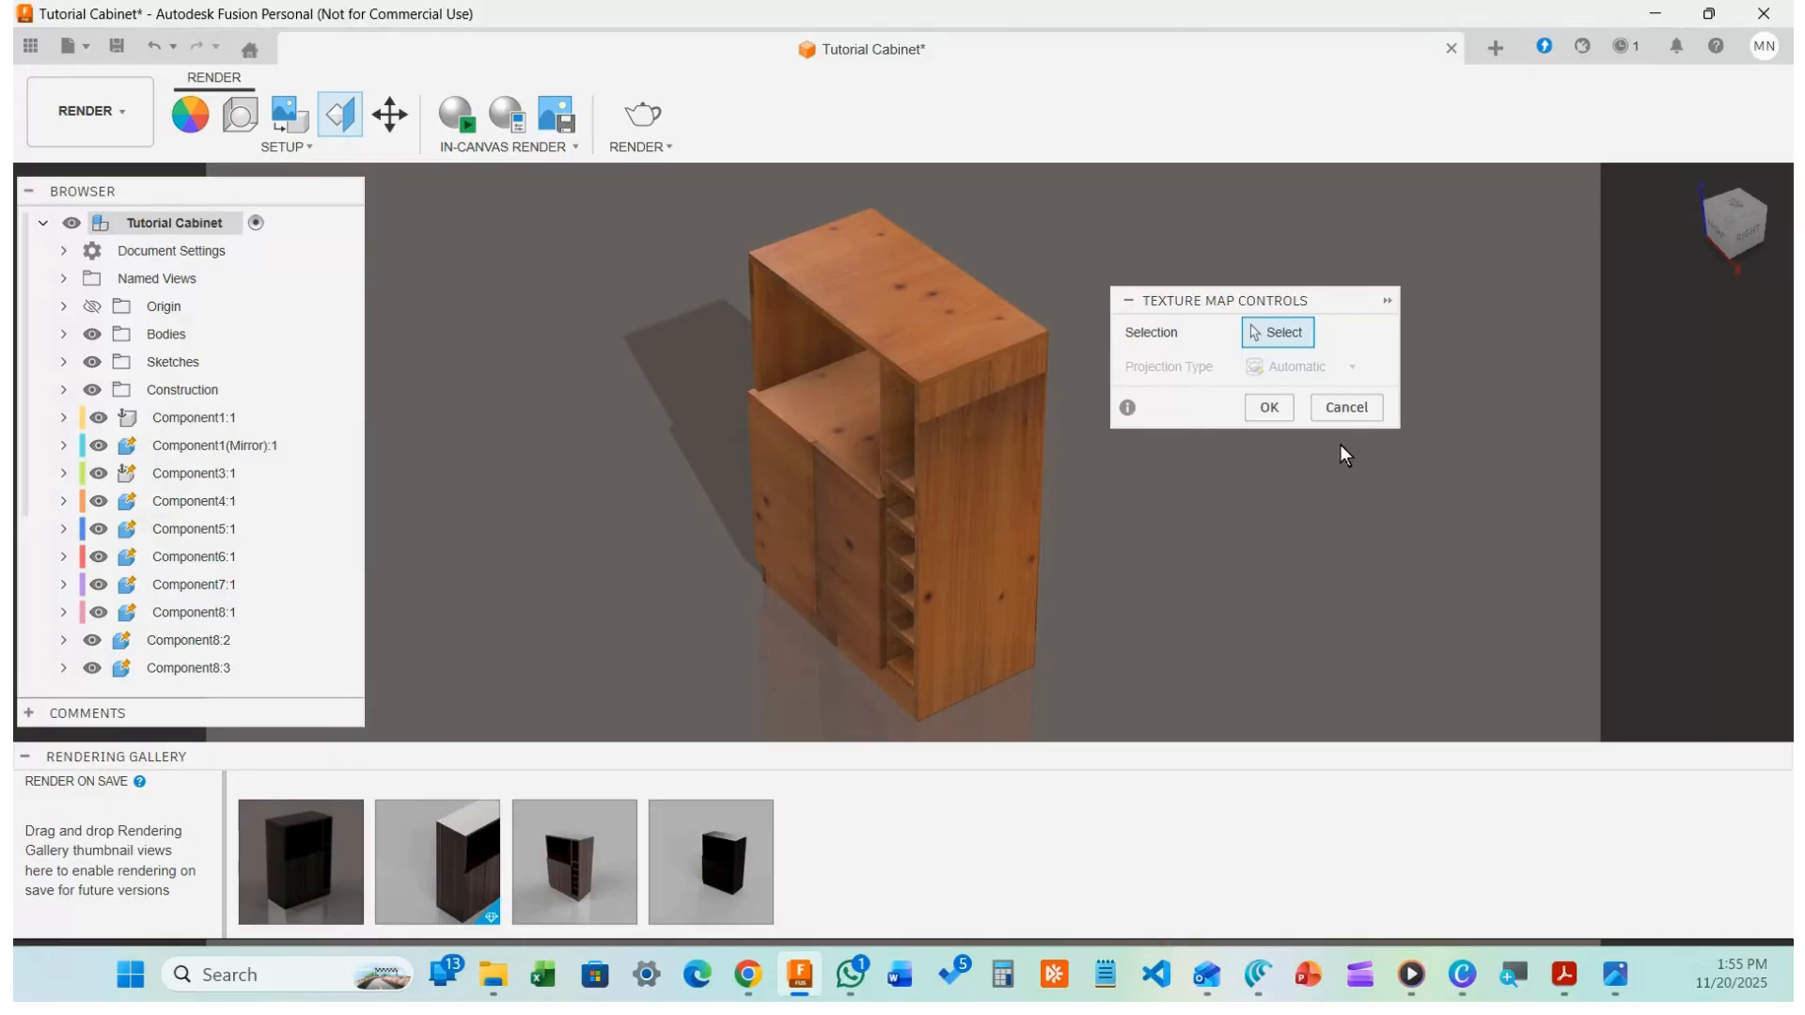
{"action": "left_click", "coordinate": [1268, 407]}
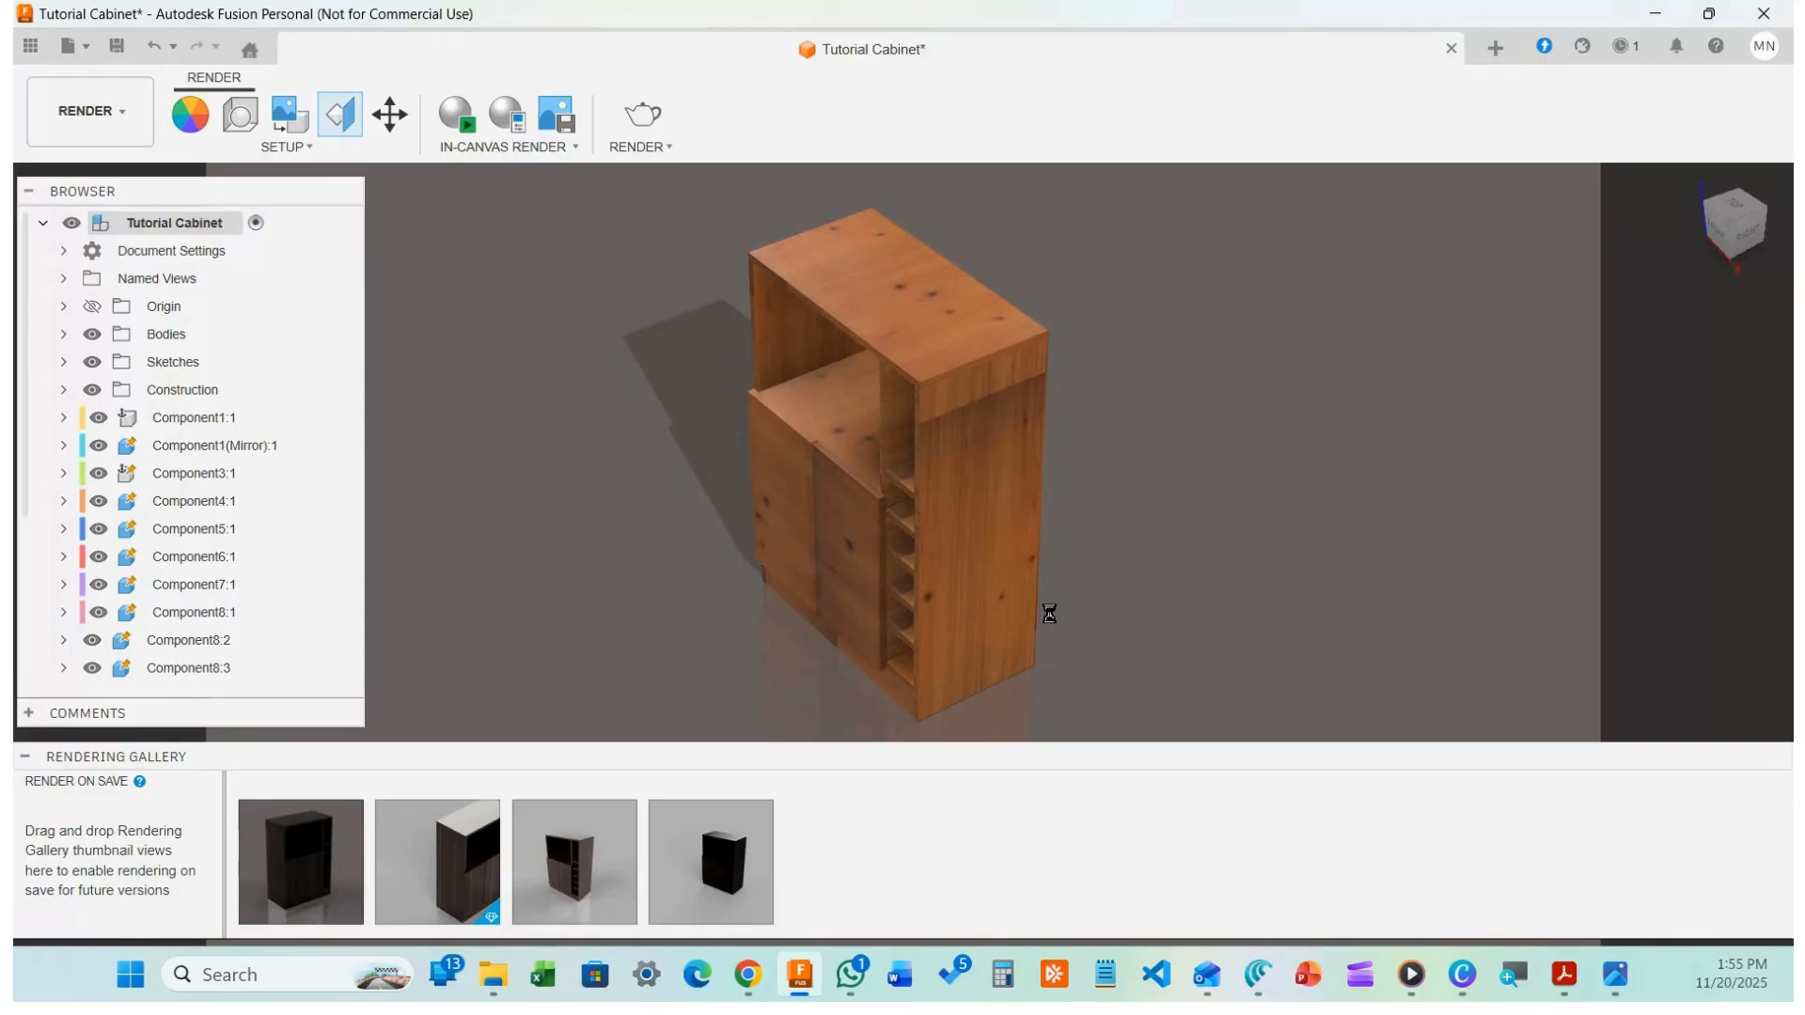